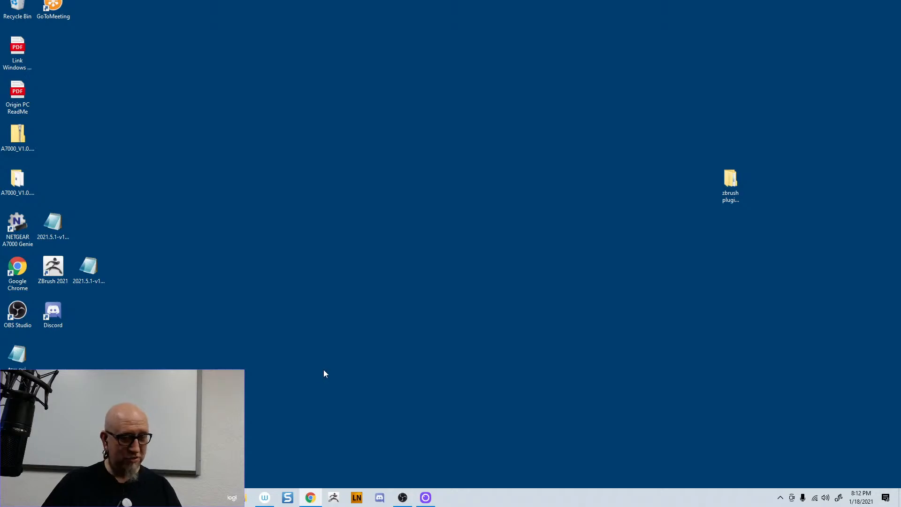
Launch ZBrush and dismiss the home page, the session note and the QuickSave browser.
{"action": "left_click", "coordinate": [334, 497]}
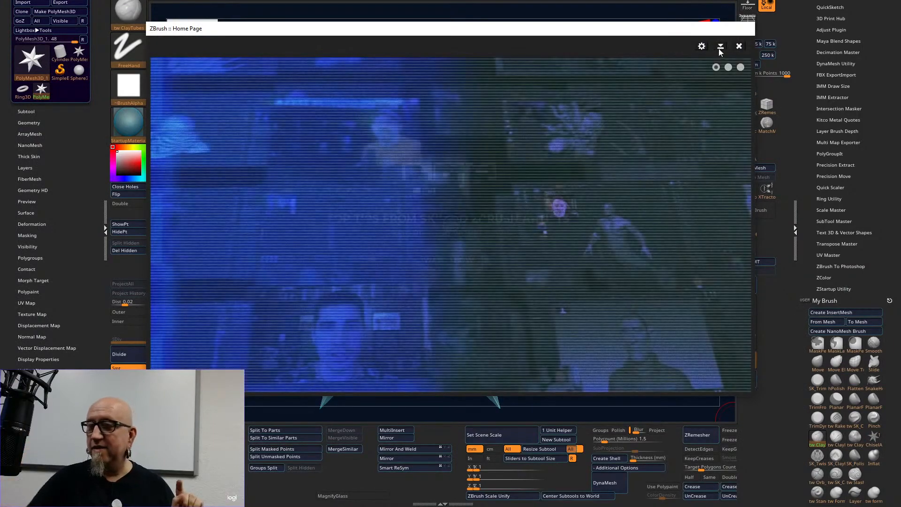
{"action": "left_click", "coordinate": [719, 47]}
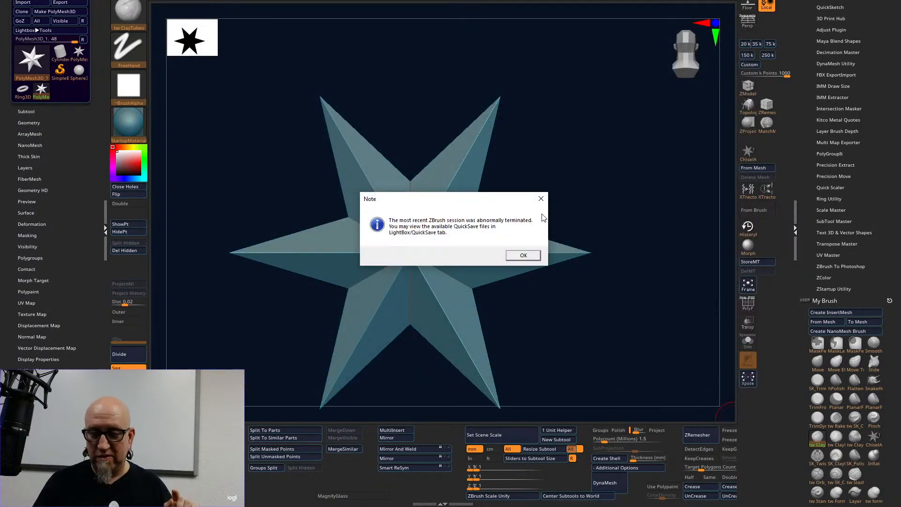
{"action": "left_click", "coordinate": [541, 198]}
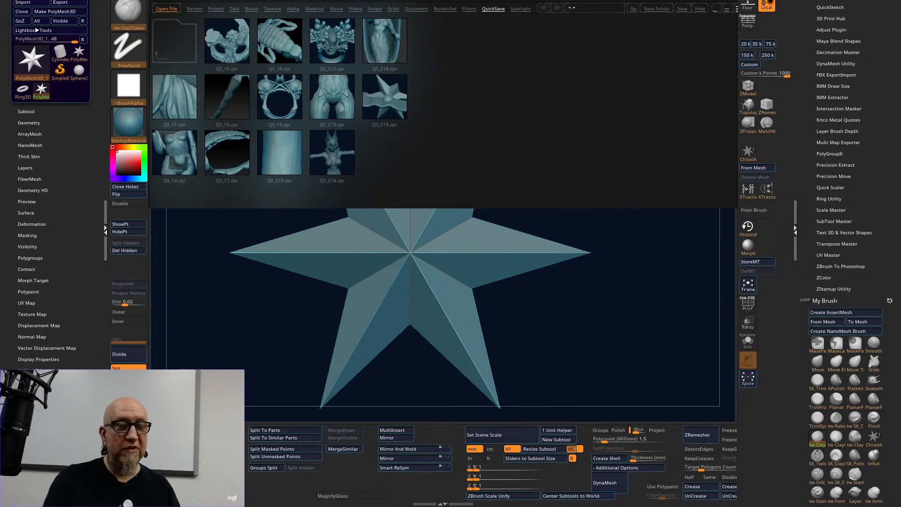
{"action": "left_click", "coordinate": [117, 1]}
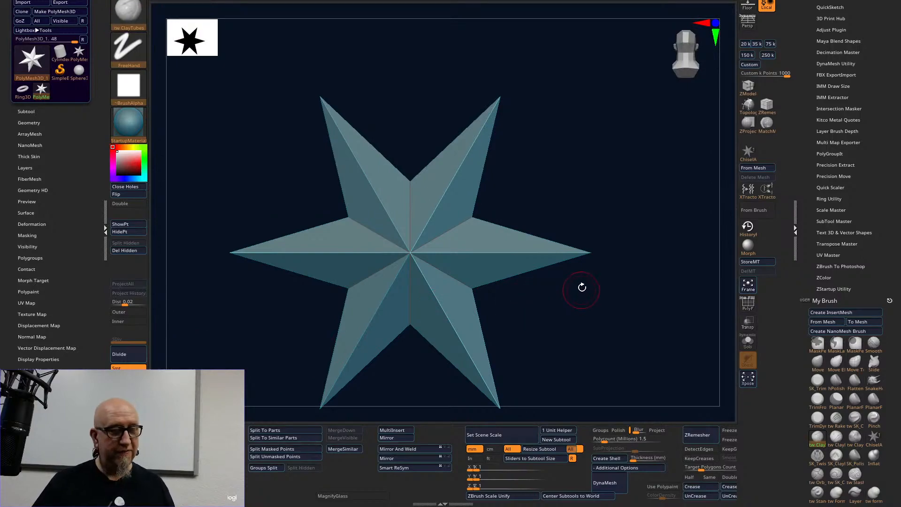
Load the chimaera01 tool from the 1.18.21 folder in Downloads and turn off the polypaint on all its subtools.
{"action": "left_click", "coordinate": [23, 0]}
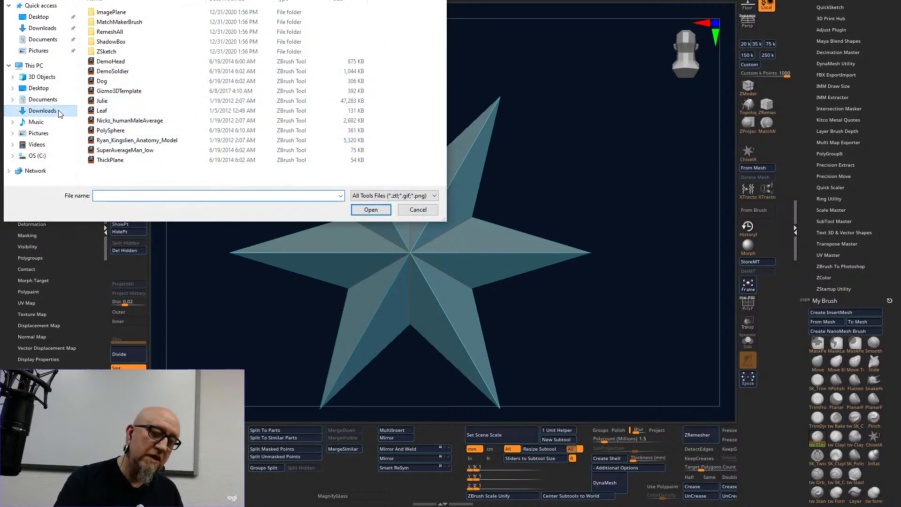
{"action": "left_click", "coordinate": [42, 110]}
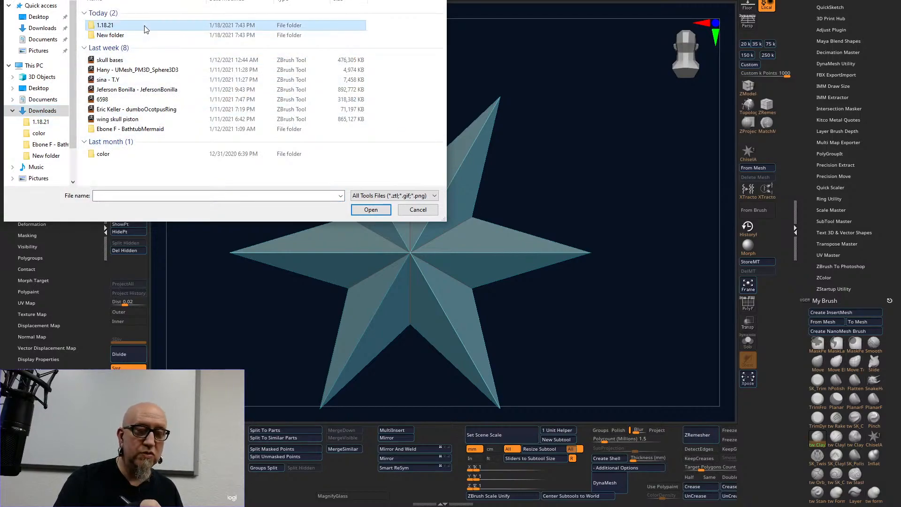
{"action": "double_click", "coordinate": [105, 25]}
{"action": "double_click", "coordinate": [141, 22]}
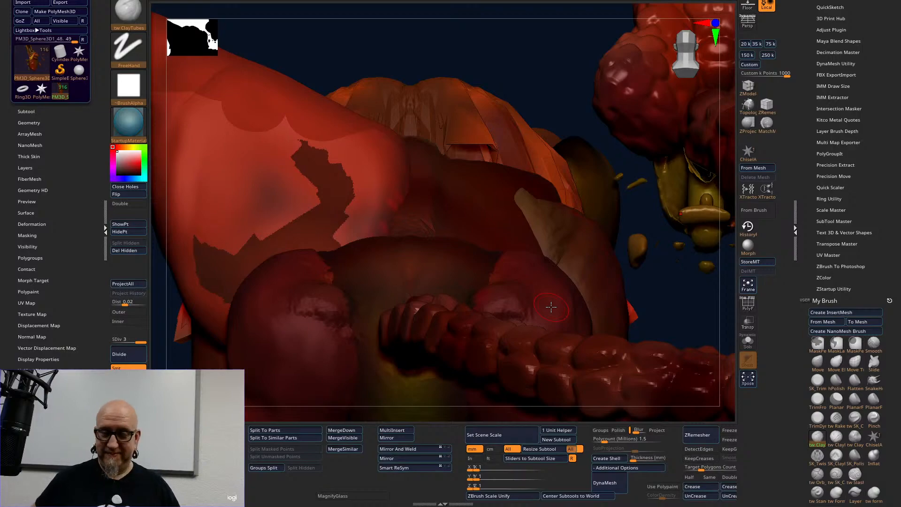
{"action": "left_click", "coordinate": [27, 111]}
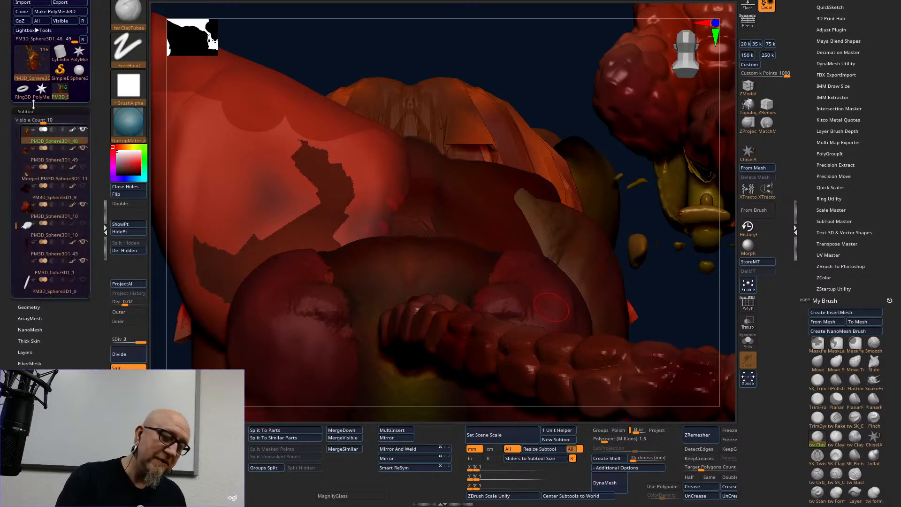
{"action": "mouse_move", "coordinate": [73, 133]}
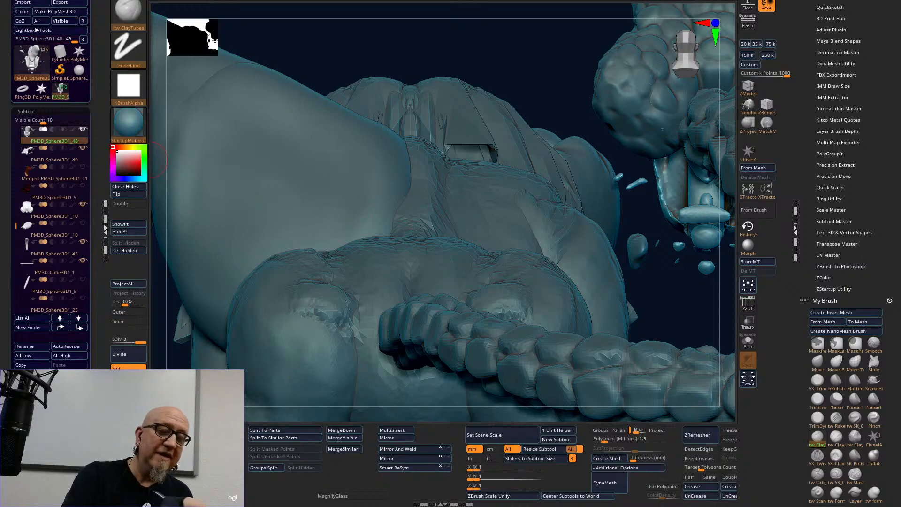
Load the yoga pug tool from the same folder.
{"action": "left_click", "coordinate": [31, 1]}
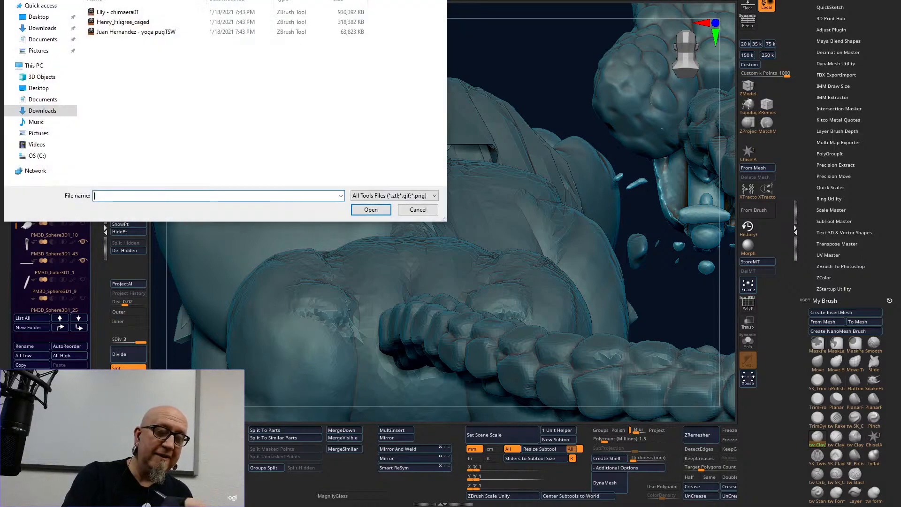
{"action": "double_click", "coordinate": [160, 32]}
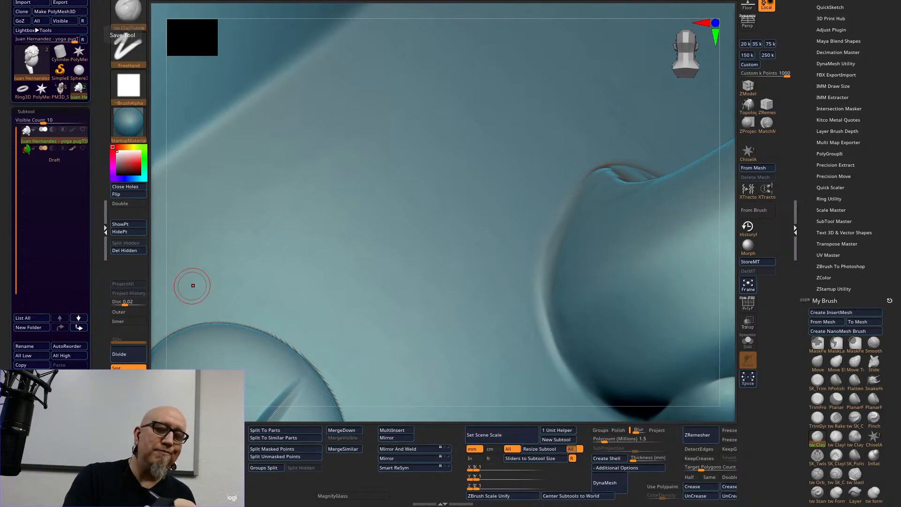
{"action": "key", "text": "ctrl+s"}
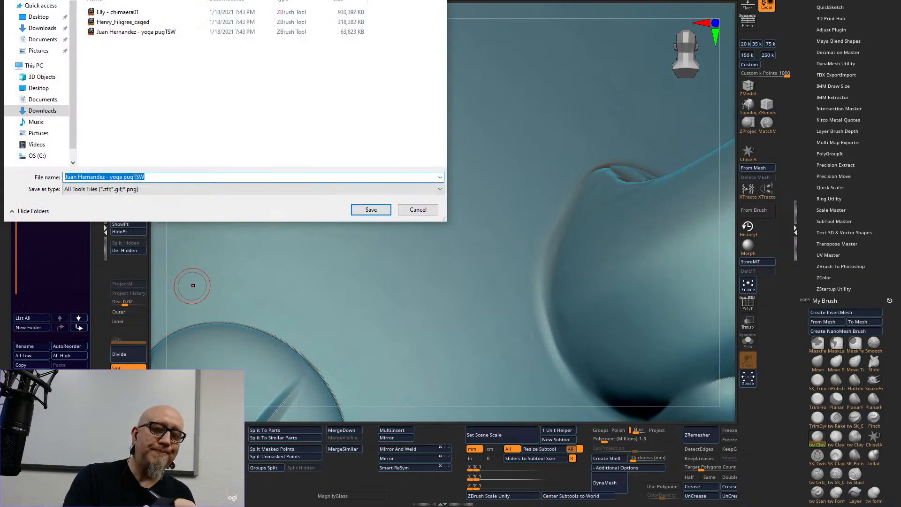
{"action": "left_click", "coordinate": [140, 22]}
{"action": "double_click", "coordinate": [141, 22]}
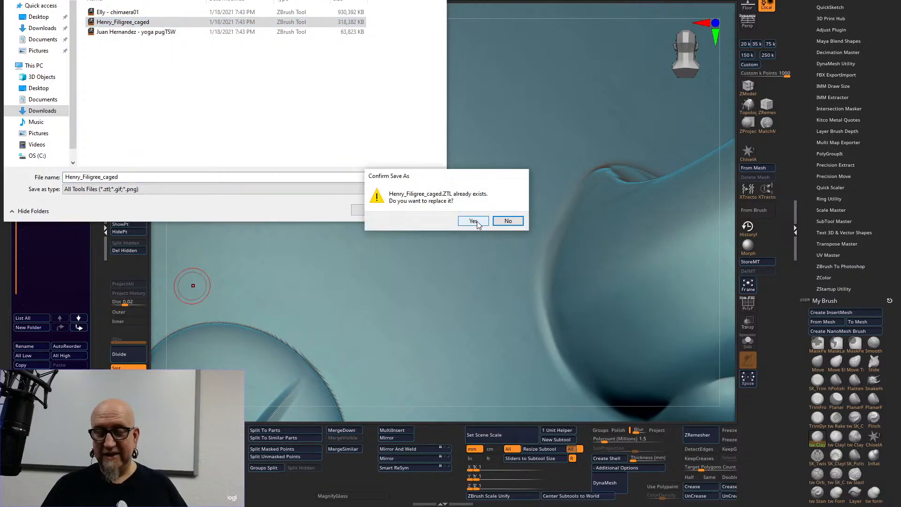
{"action": "left_click", "coordinate": [508, 221]}
{"action": "left_click", "coordinate": [417, 210]}
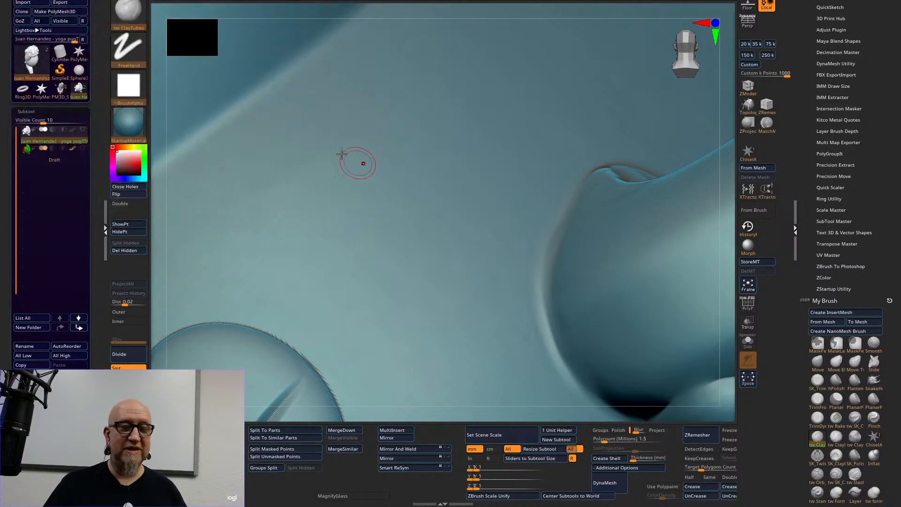
Load the Filigree_caged ring tool from the 1.18.21 folder.
{"action": "left_click", "coordinate": [26, 1]}
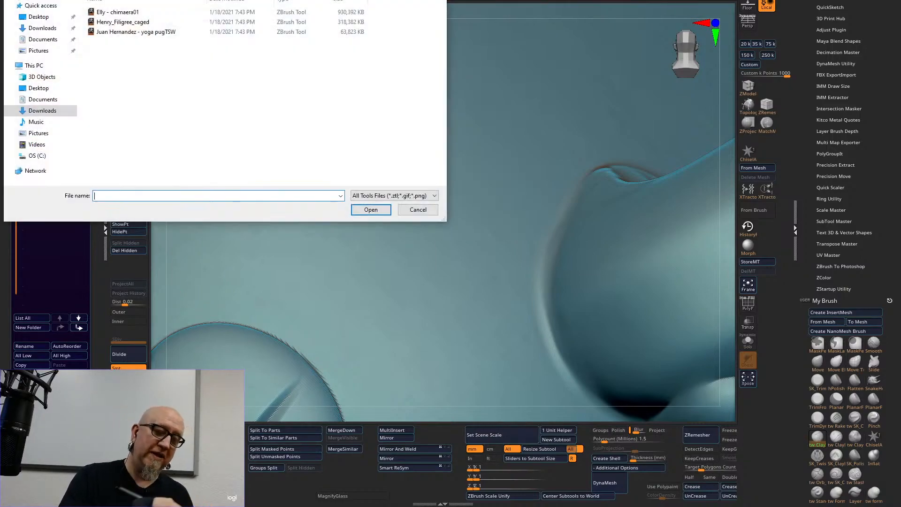
{"action": "double_click", "coordinate": [140, 22]}
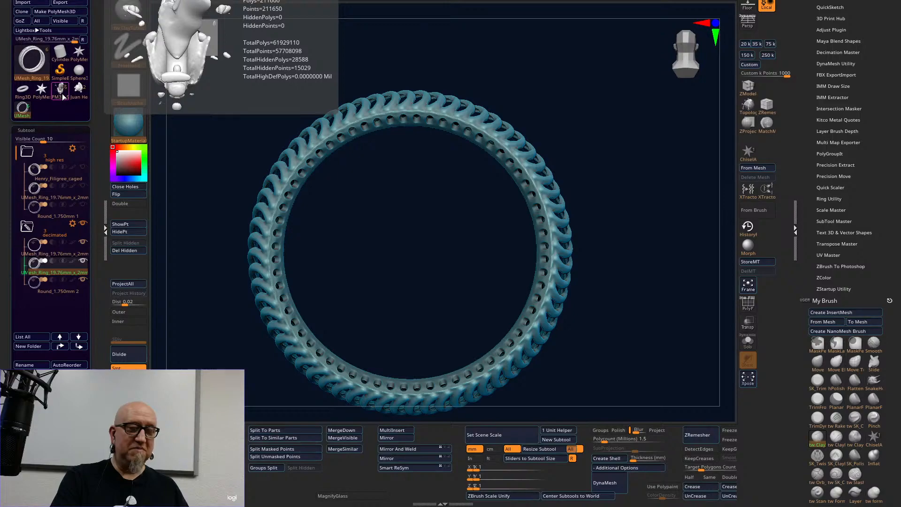
Make the chimaera the active tool again, frame it and inspect the sculpt from the back, front and three-quarter angles.
{"action": "left_click", "coordinate": [62, 92]}
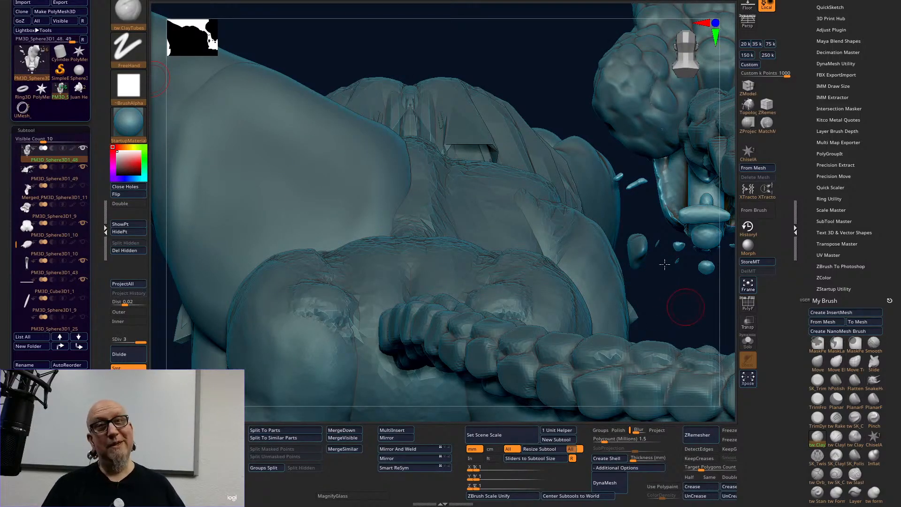
{"action": "key", "text": "f"}
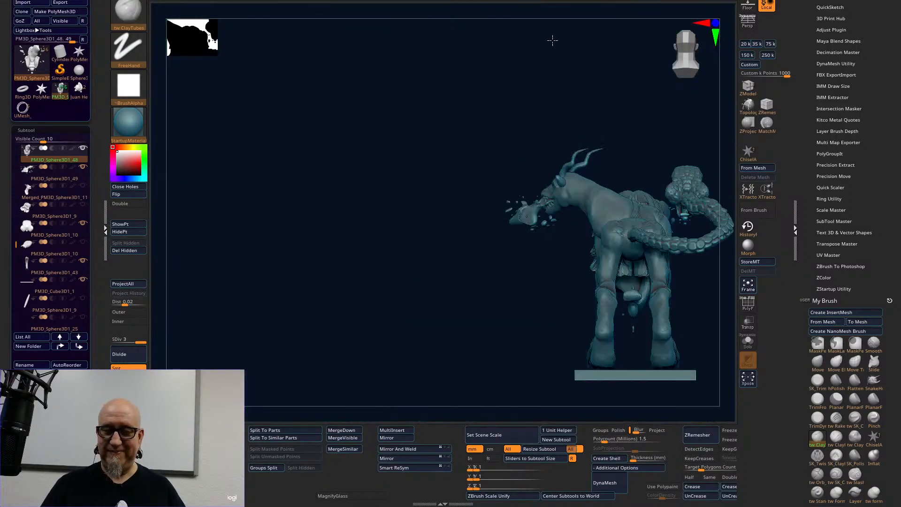
{"action": "left_click_drag", "start_coordinate": [512, 321], "coordinate": [438, 308]}
{"action": "left_click_drag", "start_coordinate": [584, 319], "coordinate": [242, 310], "text": "shift"}
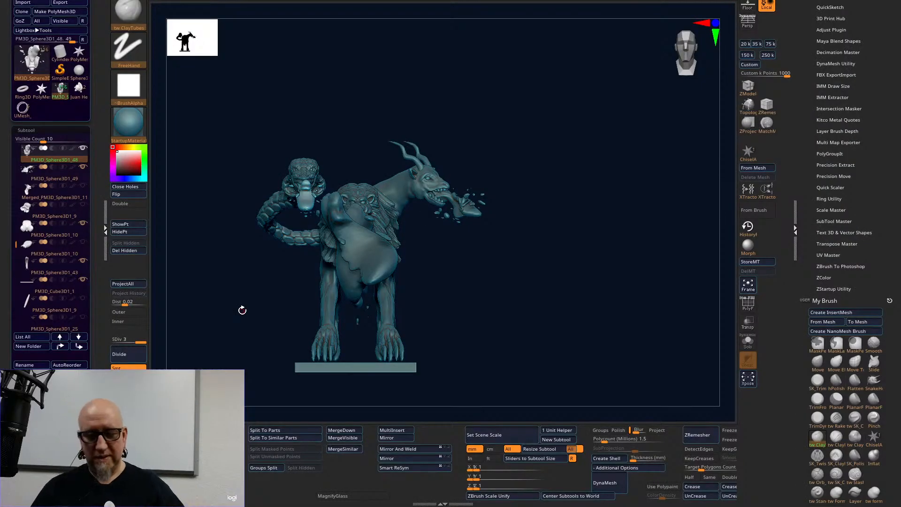
{"action": "mouse_move", "coordinate": [543, 300]}
{"action": "left_mouse_down"}
{"action": "mouse_move", "coordinate": [553, 285]}
{"action": "mouse_move", "coordinate": [660, 237]}
{"action": "mouse_move", "coordinate": [558, 358]}
{"action": "mouse_move", "coordinate": [541, 359]}
{"action": "left_mouse_up"}
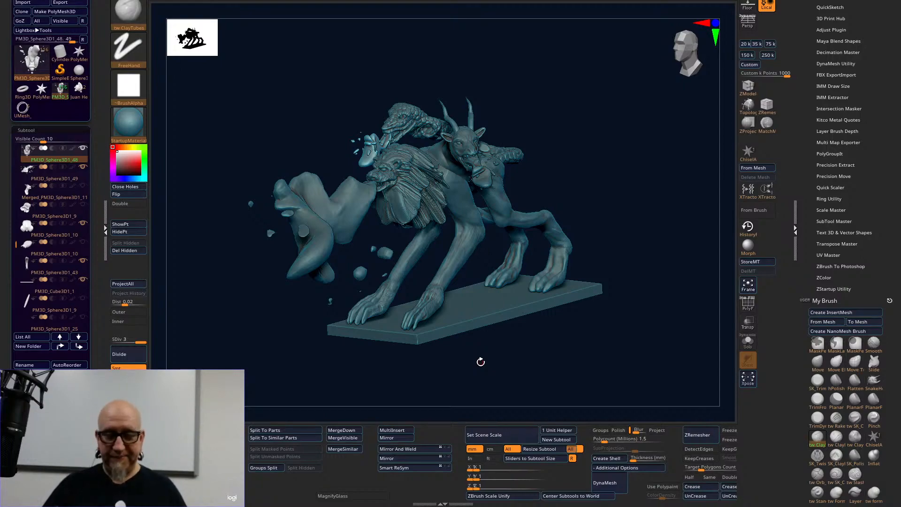
{"action": "left_click_drag", "start_coordinate": [479, 360], "coordinate": [492, 346], "text": "alt"}
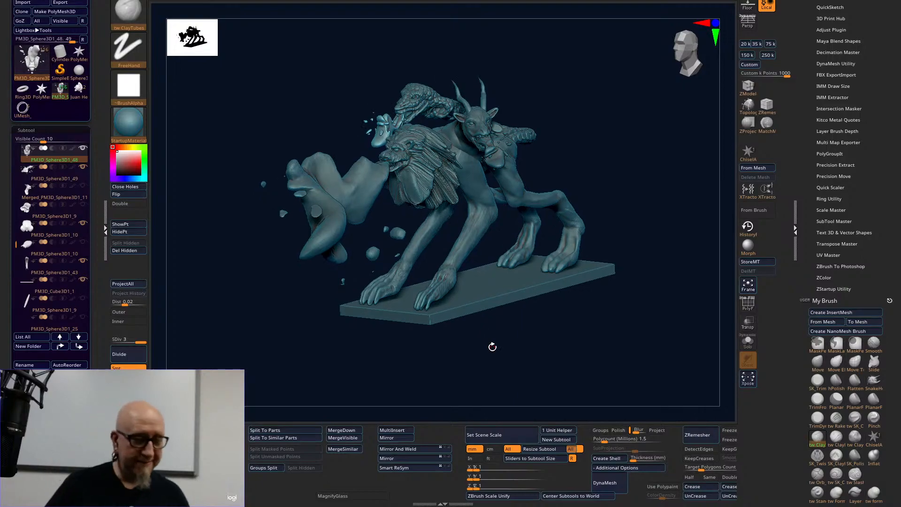
Hide the goat head's tongue subtool PM3D_Sphere3D1_49 and the small elongated subtools PM3D_Sphere3D1_15 through PM3D_Sphere3D1_24.
{"action": "mouse_move", "coordinate": [82, 187]}
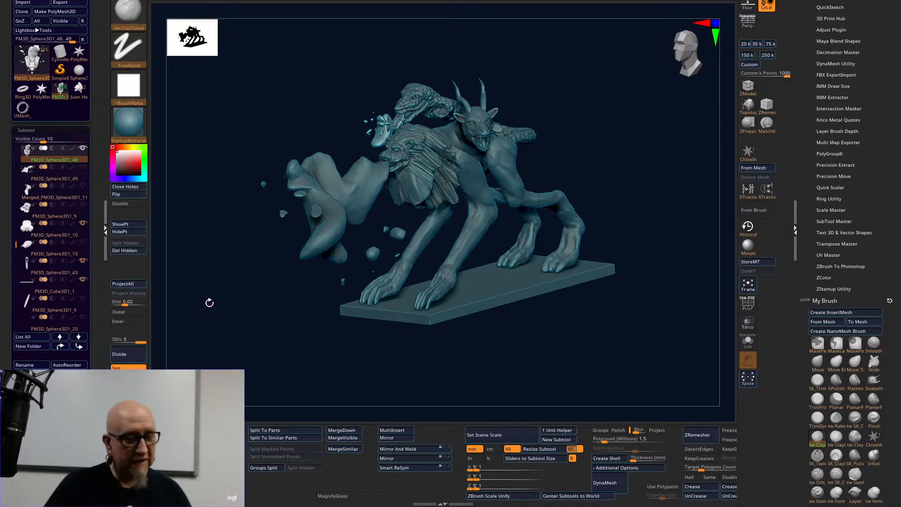
{"action": "mouse_move", "coordinate": [216, 316]}
{"action": "left_mouse_down"}
{"action": "mouse_move", "coordinate": [223, 328]}
{"action": "mouse_move", "coordinate": [204, 297]}
{"action": "left_mouse_up"}
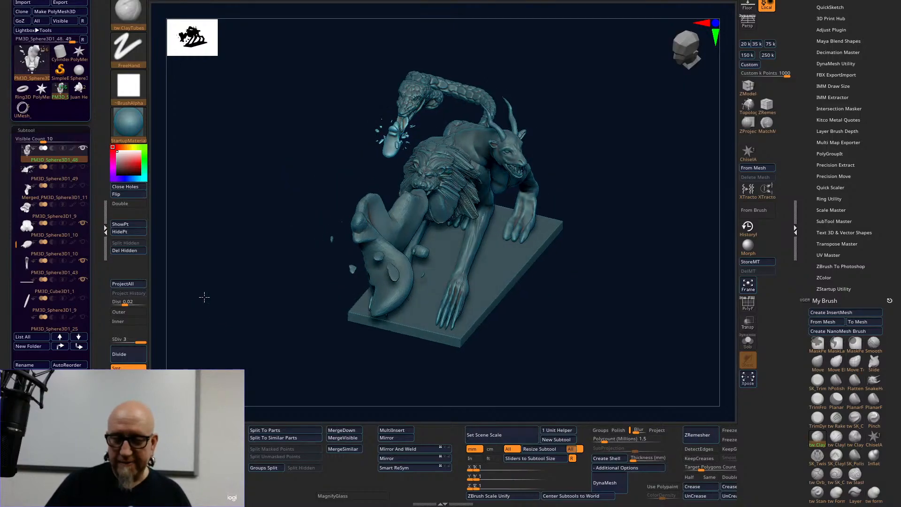
{"action": "left_click_drag", "start_coordinate": [19, 243], "coordinate": [20, 143]}
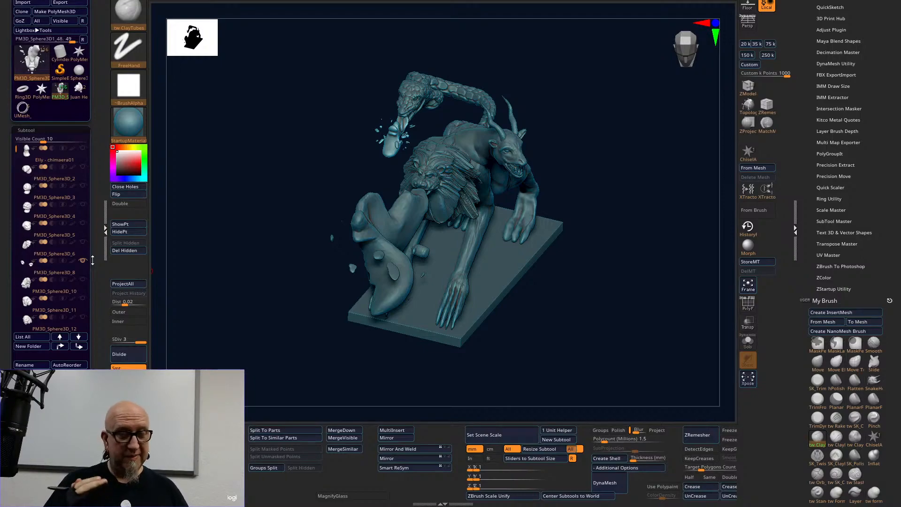
{"action": "scroll", "coordinate": [24, 261], "scroll_direction": "down", "scroll_amount": 10}
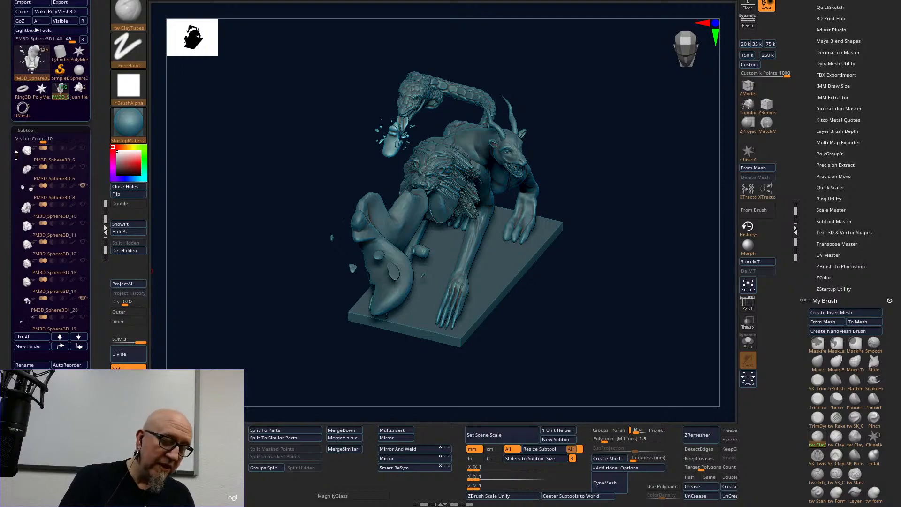
{"action": "scroll", "coordinate": [24, 262], "scroll_direction": "down", "scroll_amount": 4}
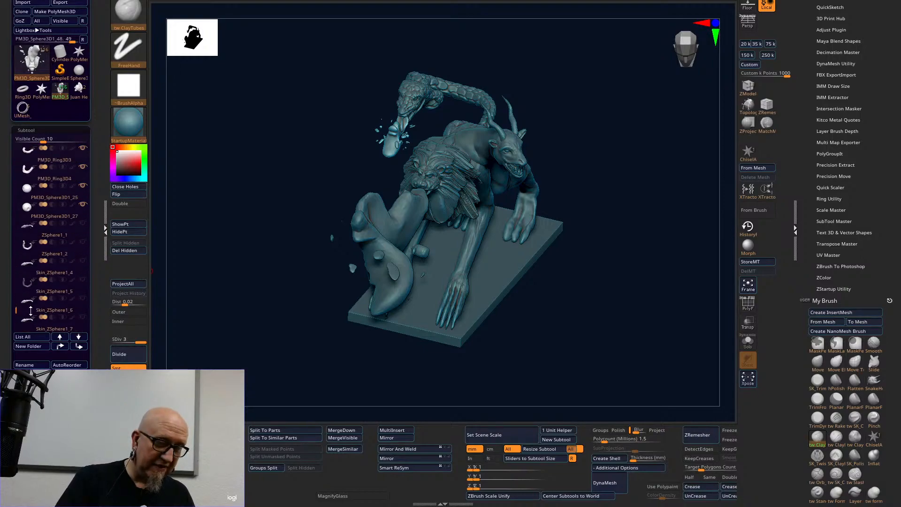
{"action": "scroll", "coordinate": [32, 298], "scroll_direction": "up", "scroll_amount": 2}
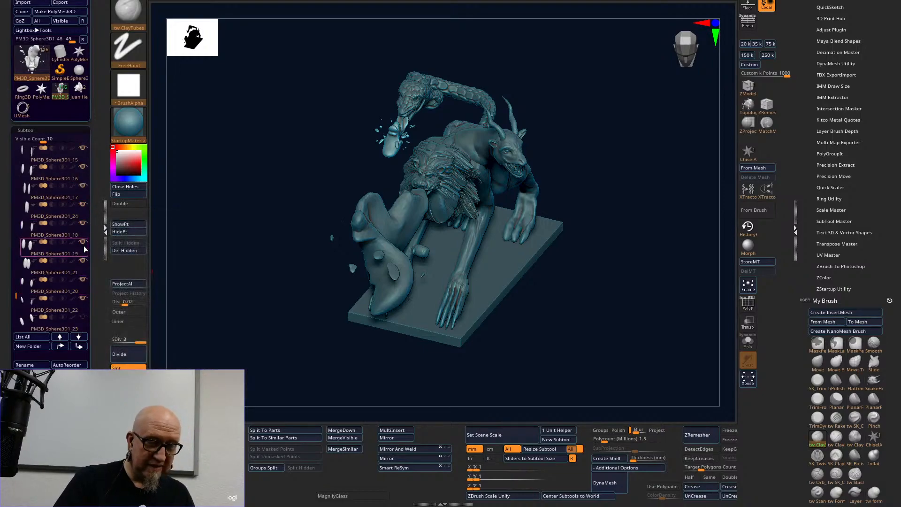
{"action": "mouse_move", "coordinate": [83, 228]}
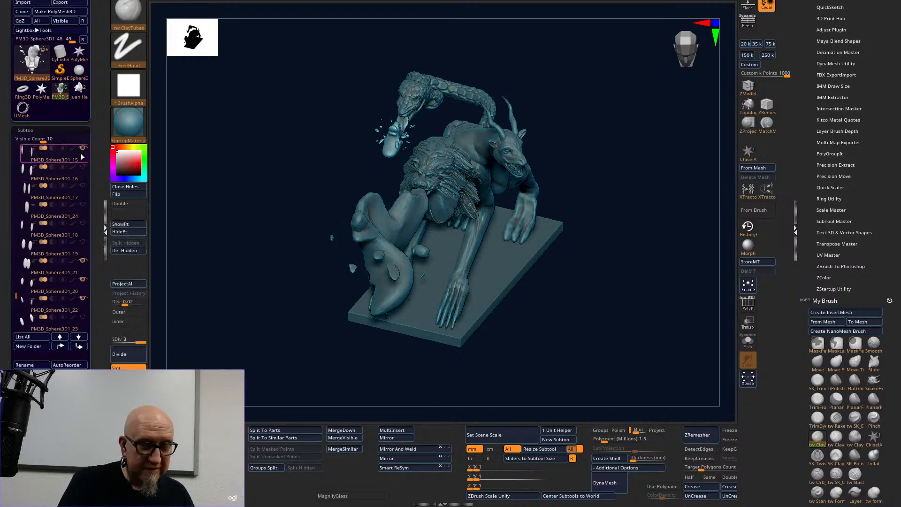
{"action": "mouse_move", "coordinate": [84, 299]}
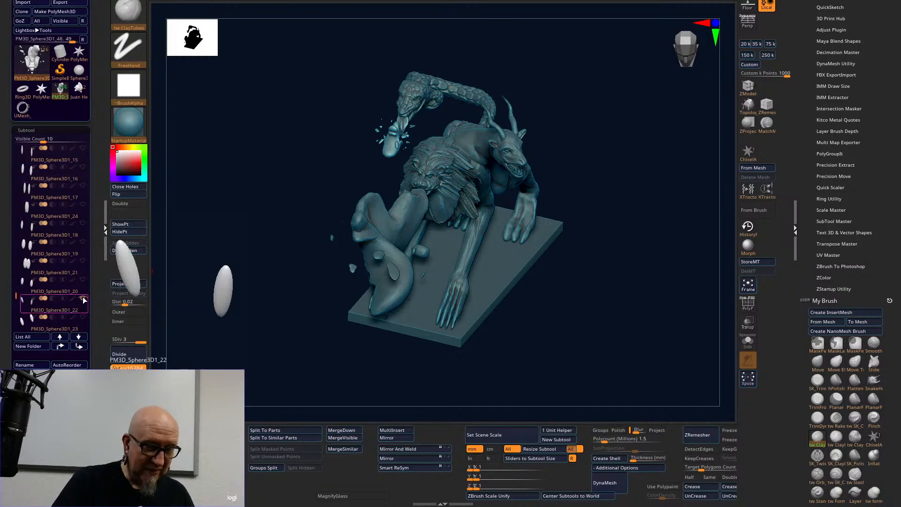
{"action": "scroll", "coordinate": [85, 254], "scroll_direction": "down", "scroll_amount": 3}
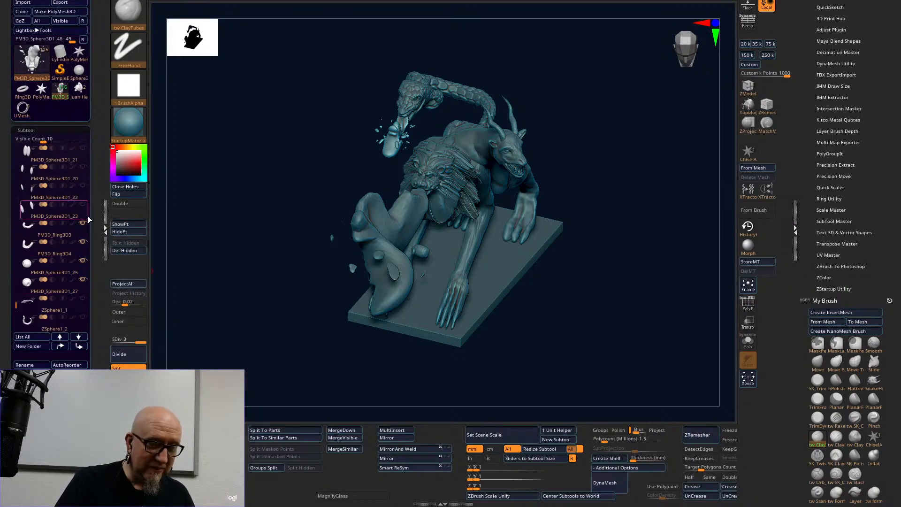
Replace the visible snake head PM3D_Sphere3D1_10 with PM3D_Sphere3D1_9, and hide PM3D_Sphere3D1_43 and the base slab PM3D_Cube3D1_1.
{"action": "left_click_drag", "start_coordinate": [15, 308], "coordinate": [18, 243]}
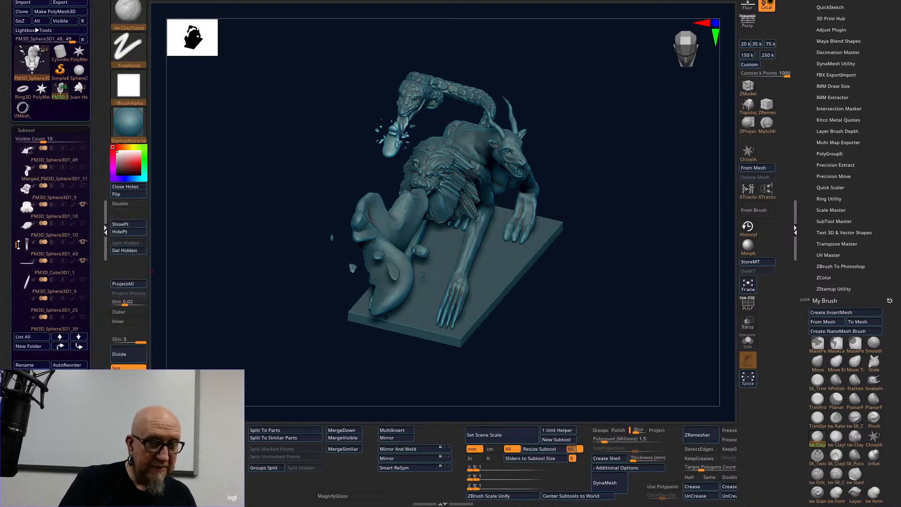
{"action": "mouse_move", "coordinate": [85, 207]}
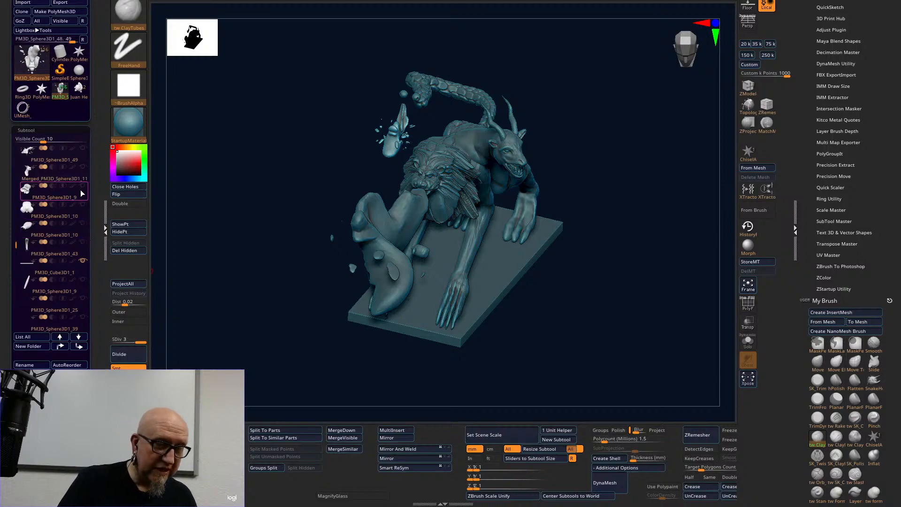
{"action": "mouse_move", "coordinate": [83, 191]}
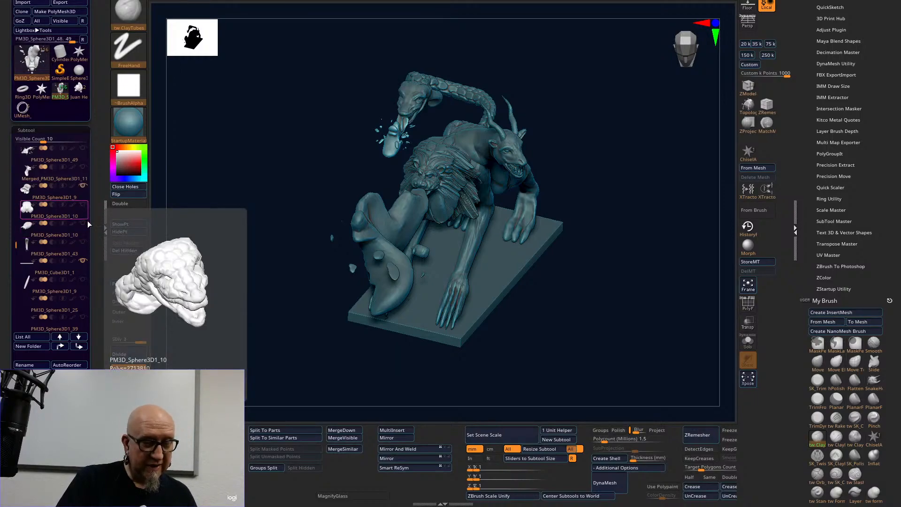
{"action": "left_click", "coordinate": [81, 264]}
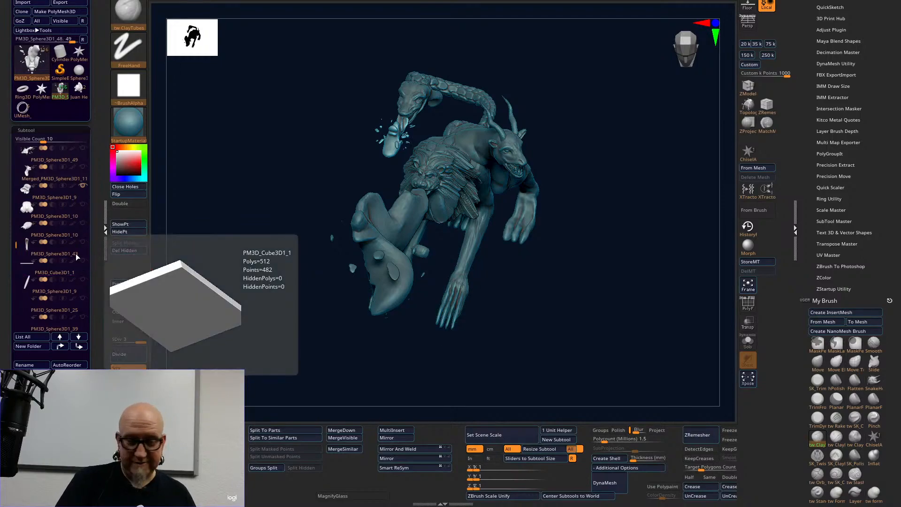
{"action": "left_click_drag", "start_coordinate": [16, 244], "coordinate": [16, 237]}
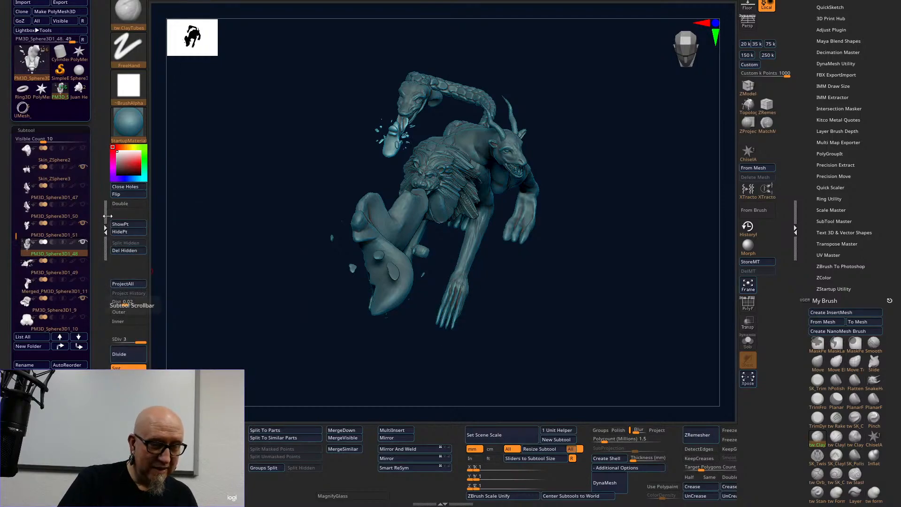
Hide the large splash-like subtool PM3D_Sphere3D1_51, toggle the goat head Skin_ZSphere3 off and back on, and make Merged_PM3D_Sphere3D1_11 active.
{"action": "left_click", "coordinate": [83, 223]}
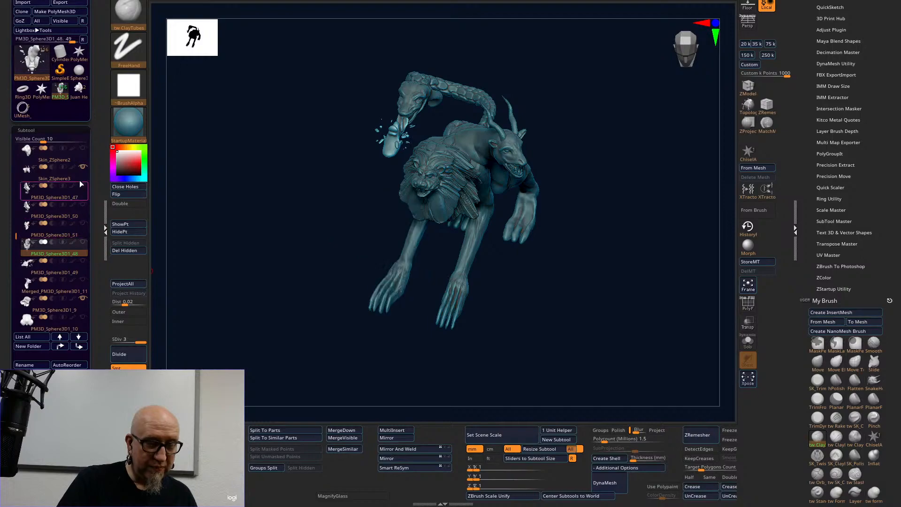
{"action": "left_click", "coordinate": [83, 167]}
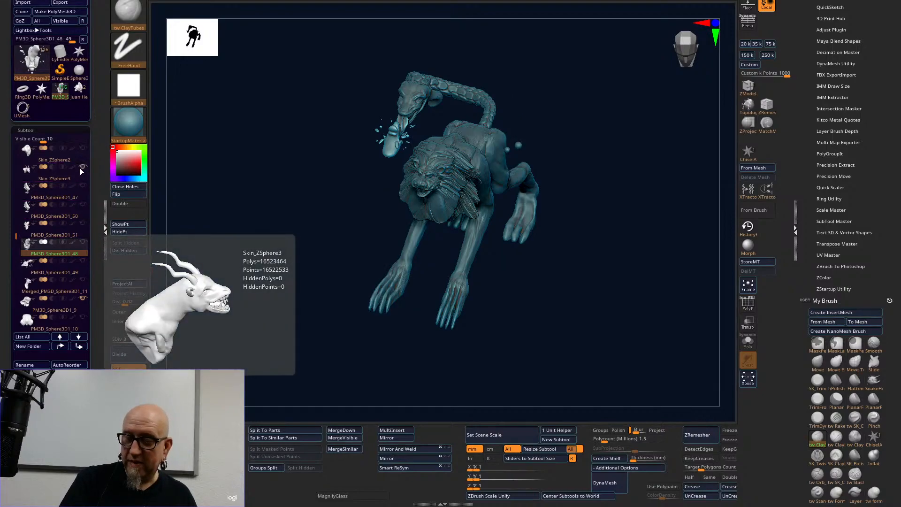
{"action": "left_click", "coordinate": [80, 168]}
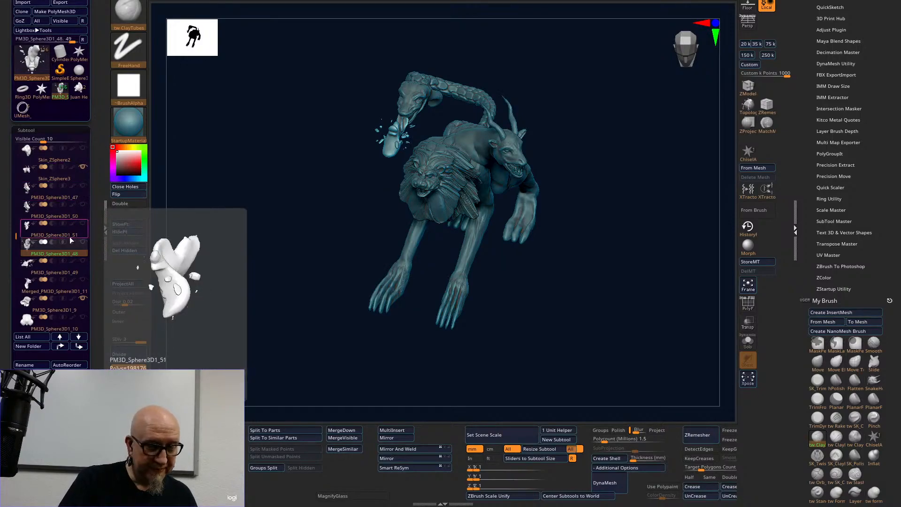
{"action": "left_click", "coordinate": [63, 291]}
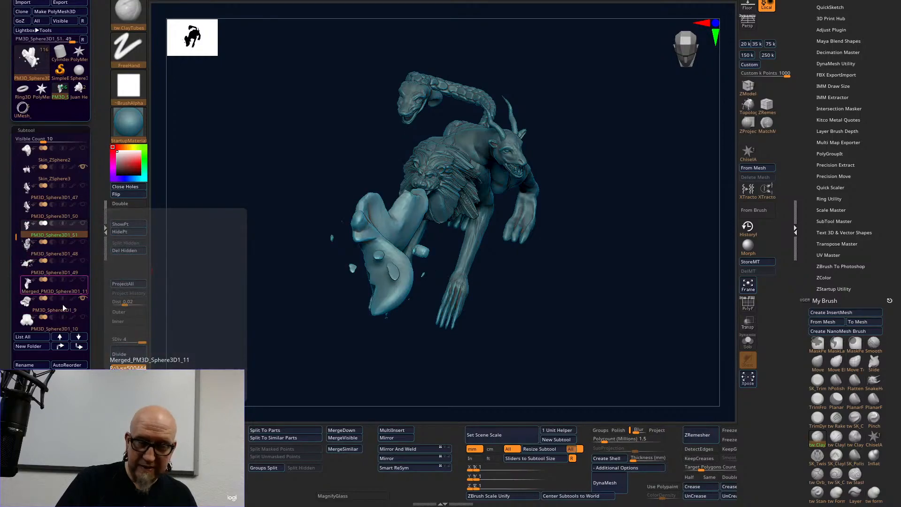
Inspect how the goat neck, shoulders, hips and serpent tail connect from above, behind, three-quarter, side and below.
{"action": "left_click_drag", "start_coordinate": [584, 323], "coordinate": [567, 333]}
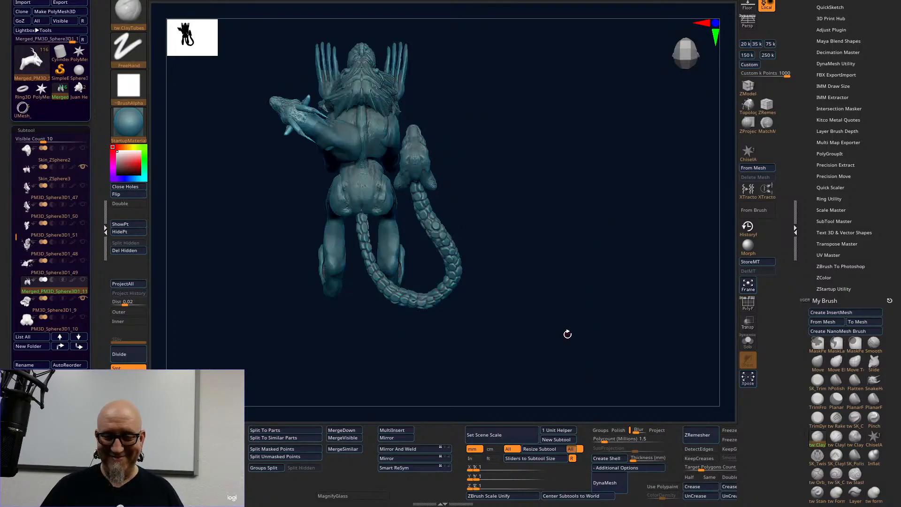
{"action": "left_click_drag", "start_coordinate": [603, 305], "coordinate": [601, 286]}
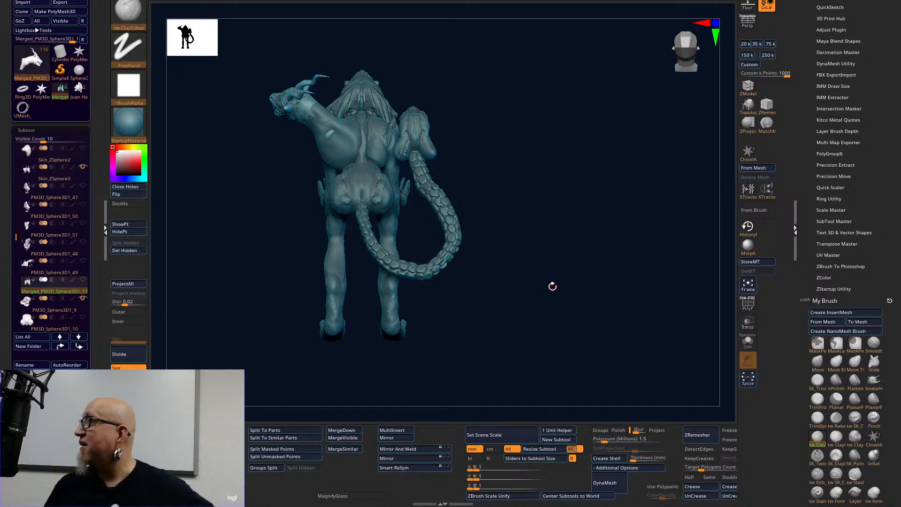
{"action": "mouse_move", "coordinate": [549, 356]}
{"action": "left_mouse_down"}
{"action": "mouse_move", "coordinate": [503, 328]}
{"action": "mouse_move", "coordinate": [519, 305]}
{"action": "mouse_move", "coordinate": [595, 329]}
{"action": "mouse_move", "coordinate": [553, 402]}
{"action": "mouse_move", "coordinate": [536, 403]}
{"action": "left_mouse_up"}
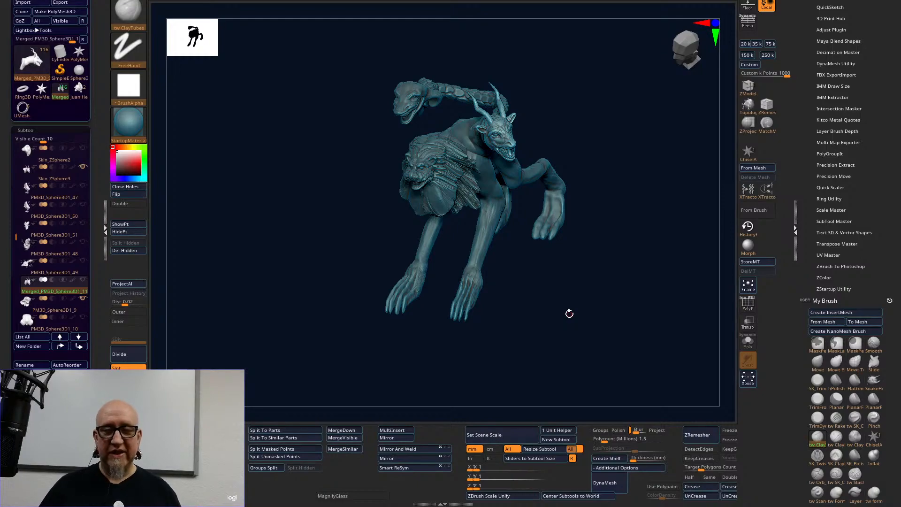
{"action": "left_click_drag", "start_coordinate": [534, 349], "coordinate": [544, 330]}
{"action": "mouse_move", "coordinate": [558, 377]}
{"action": "left_mouse_down", "text": "alt"}
{"action": "mouse_move", "coordinate": [559, 388]}
{"action": "mouse_move", "coordinate": [555, 372]}
{"action": "left_mouse_up", "text": "alt"}
{"action": "left_click_drag", "start_coordinate": [614, 283], "coordinate": [651, 287]}
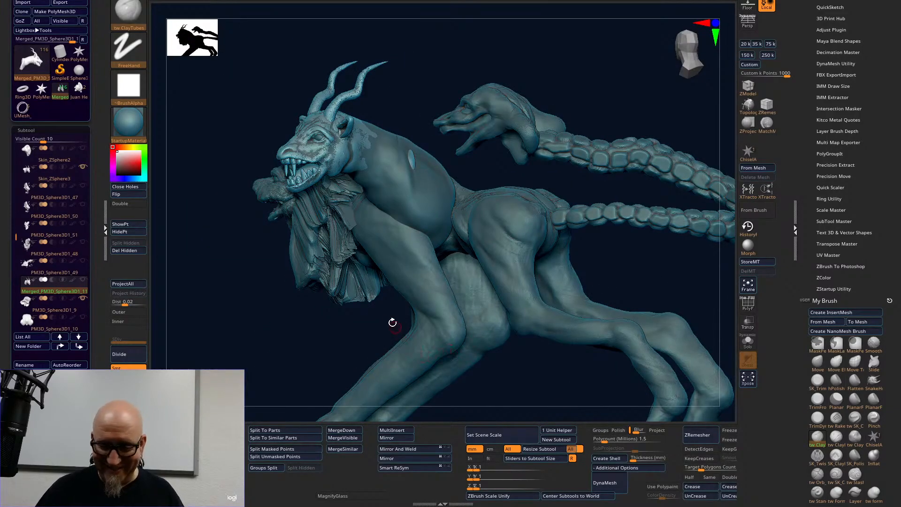
{"action": "left_click_drag", "start_coordinate": [348, 335], "coordinate": [611, 297]}
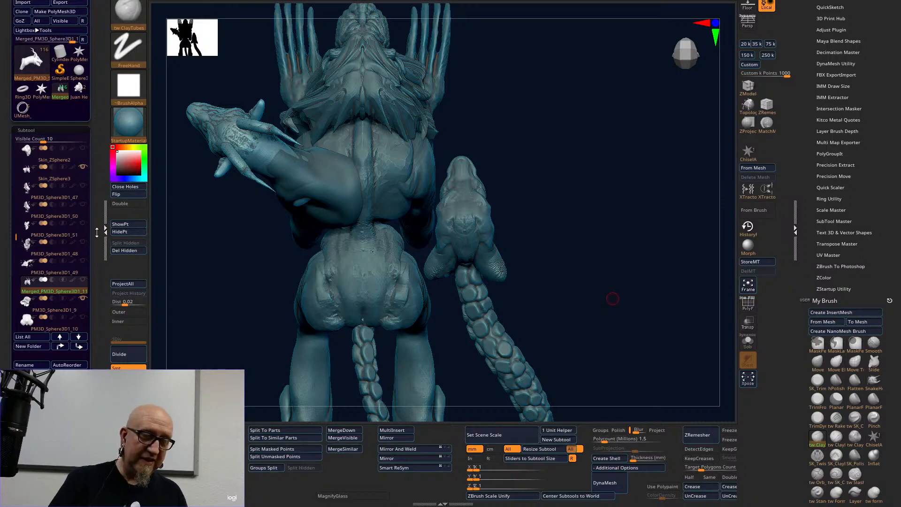
{"action": "mouse_move", "coordinate": [87, 184]}
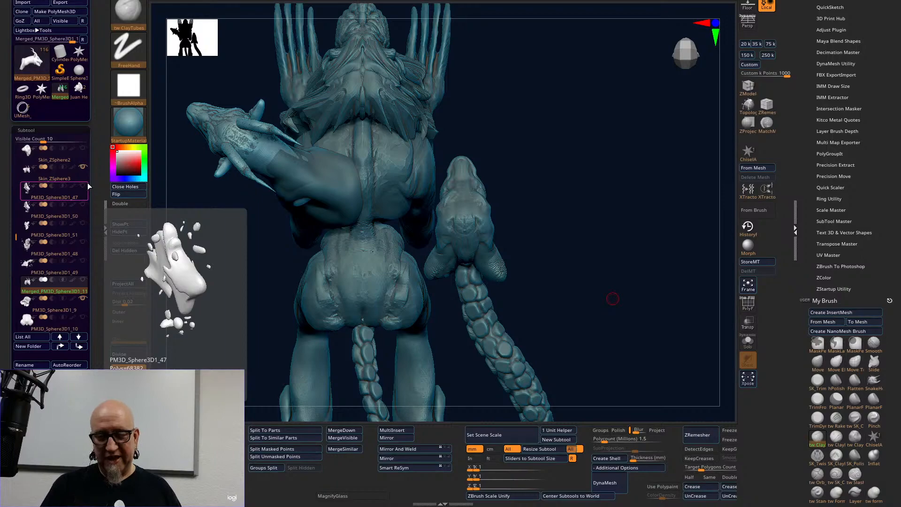
{"action": "mouse_move", "coordinate": [583, 165]}
{"action": "left_mouse_down"}
{"action": "mouse_move", "coordinate": [599, 157]}
{"action": "mouse_move", "coordinate": [450, 182]}
{"action": "left_mouse_up"}
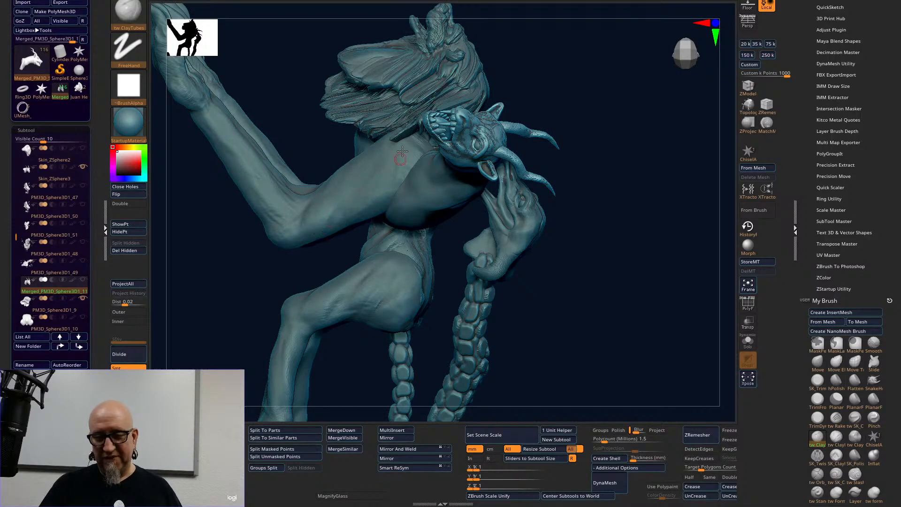
{"action": "left_click_drag", "start_coordinate": [631, 194], "coordinate": [619, 183]}
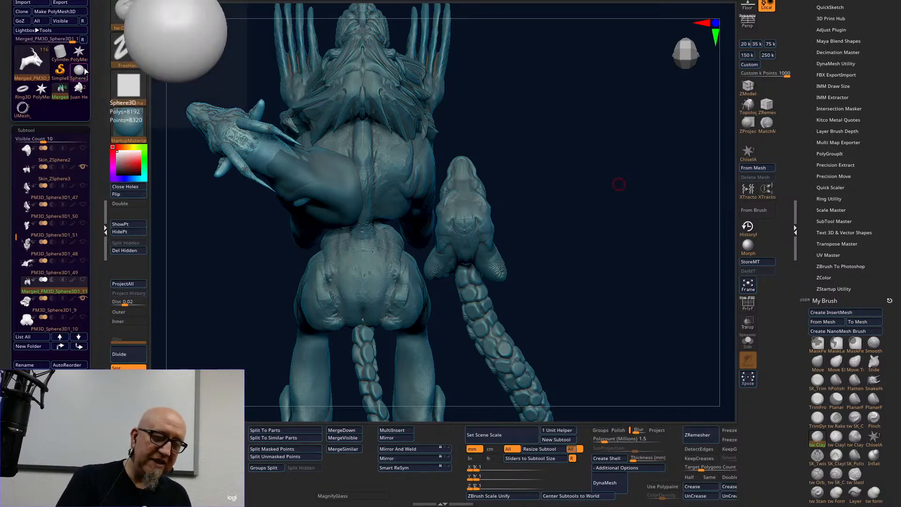
Switch to the PolyMesh3D star tool and replace its mesh with a PolySphere primitive.
{"action": "left_click", "coordinate": [79, 53]}
{"action": "left_click_drag", "start_coordinate": [273, 361], "coordinate": [589, 336]}
{"action": "key", "text": "w"}
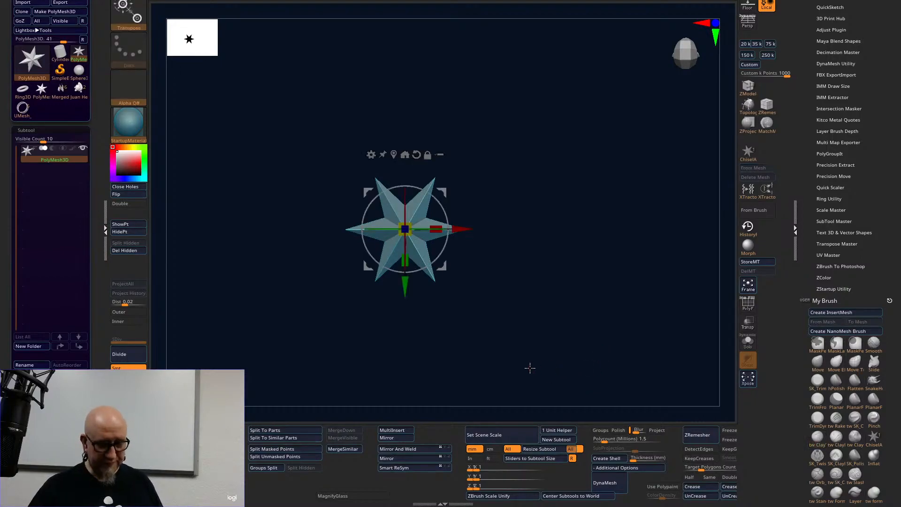
{"action": "left_click", "coordinate": [371, 155]}
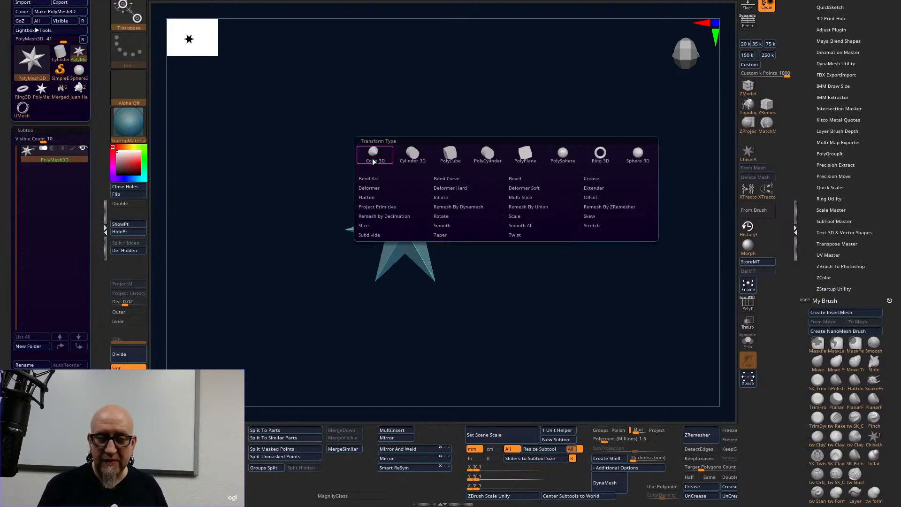
{"action": "left_click", "coordinate": [562, 154]}
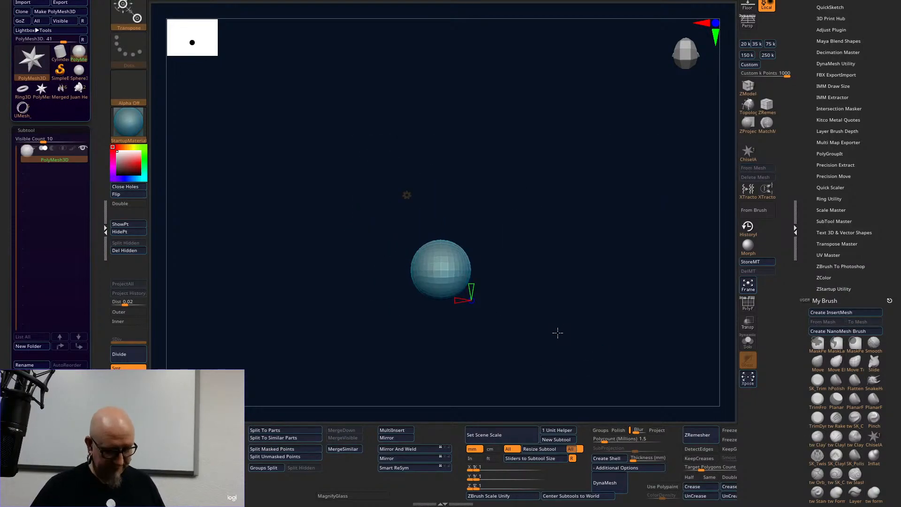
Stretch the sphere into a long torso ellipsoid and add a smaller ellipsoid copy at one end.
{"action": "left_click_drag", "start_coordinate": [480, 303], "coordinate": [431, 347], "text": "alt"}
{"action": "left_click_drag", "start_coordinate": [468, 266], "coordinate": [438, 174], "text": "alt"}
{"action": "left_click_drag", "start_coordinate": [399, 139], "coordinate": [398, 90]}
{"action": "left_click_drag", "start_coordinate": [430, 140], "coordinate": [458, 133]}
{"action": "left_click_drag", "start_coordinate": [437, 177], "coordinate": [503, 197]}
{"action": "left_click_drag", "start_coordinate": [525, 220], "coordinate": [589, 230]}
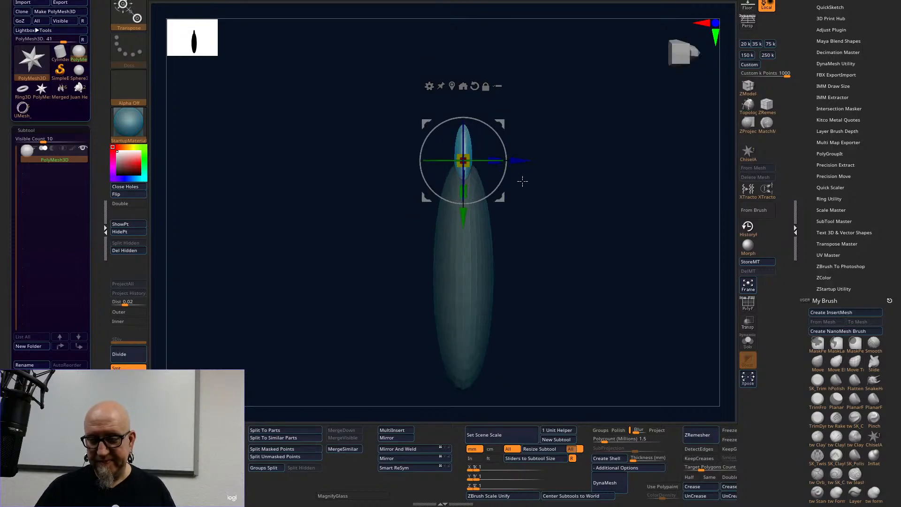
Thicken the small ellipsoid in depth and tilt it against the end of the torso.
{"action": "left_click_drag", "start_coordinate": [494, 161], "coordinate": [531, 160]}
{"action": "left_click_drag", "start_coordinate": [504, 201], "coordinate": [520, 209]}
{"action": "left_click_drag", "start_coordinate": [589, 155], "coordinate": [529, 162]}
{"action": "left_click_drag", "start_coordinate": [478, 182], "coordinate": [478, 199]}
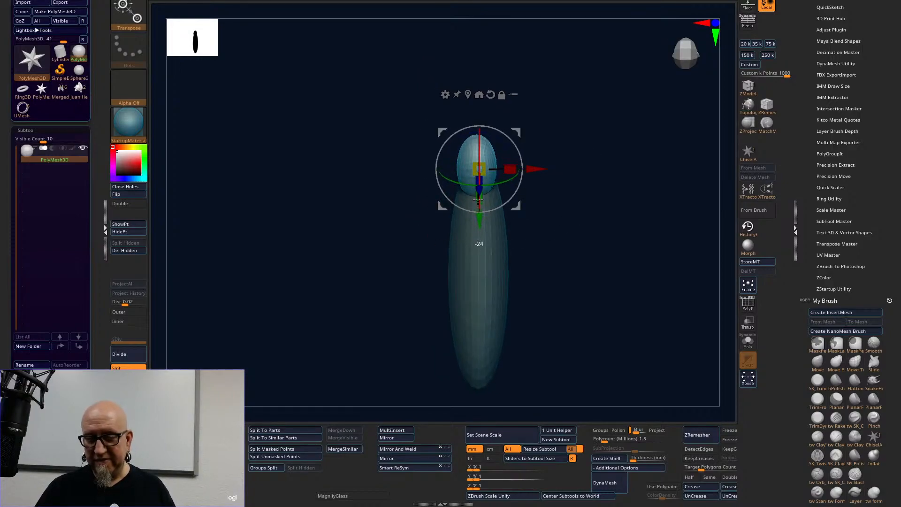
Rotate the small ellipsoid outward and offset it to one side of the torso's end.
{"action": "left_click_drag", "start_coordinate": [589, 195], "coordinate": [588, 112]}
{"action": "left_click_drag", "start_coordinate": [513, 234], "coordinate": [516, 314]}
{"action": "left_click_drag", "start_coordinate": [573, 212], "coordinate": [503, 243], "text": "alt"}
{"action": "left_click_drag", "start_coordinate": [450, 211], "coordinate": [464, 191]}
{"action": "left_click_drag", "start_coordinate": [446, 237], "coordinate": [424, 233]}
{"action": "left_click_drag", "start_coordinate": [560, 230], "coordinate": [547, 209]}
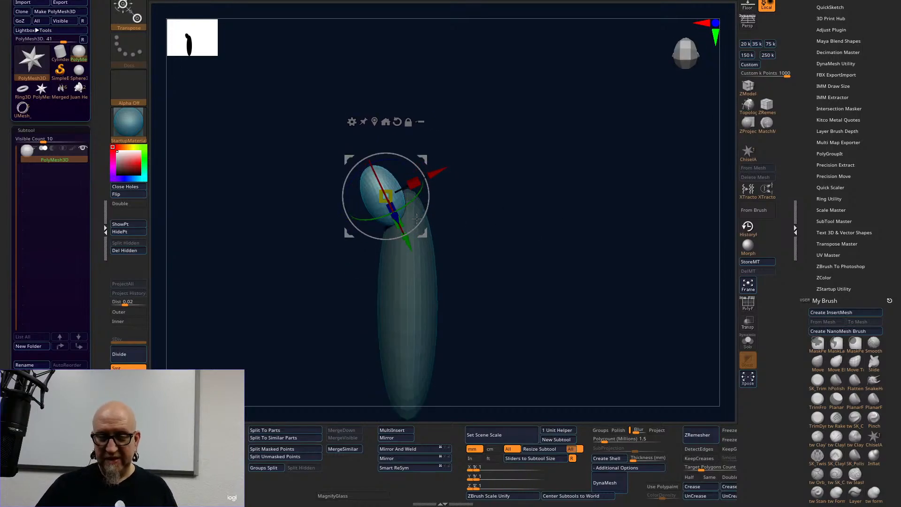
Duplicate the small ellipsoid and angle the copy outward on the opposite side of the torso, forming a V with the first.
{"action": "left_click_drag", "start_coordinate": [438, 172], "coordinate": [450, 167], "text": "ctrl"}
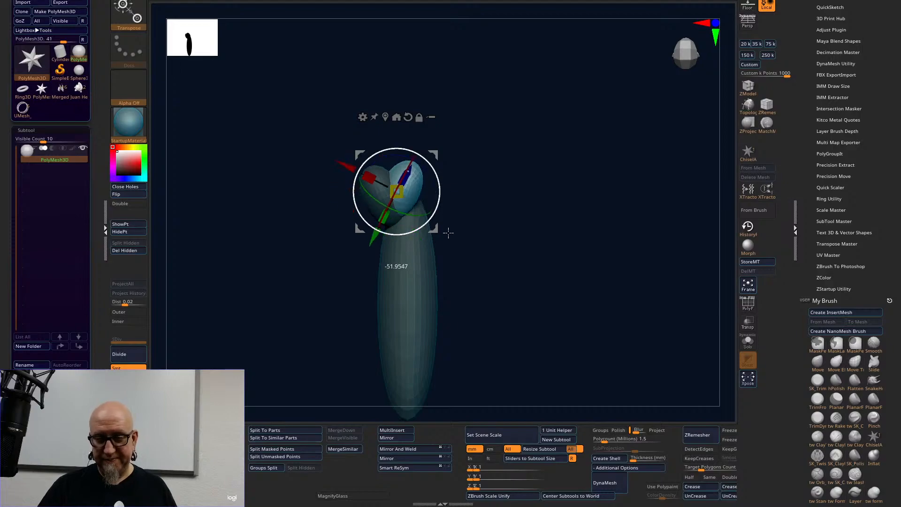
{"action": "left_click_drag", "start_coordinate": [454, 212], "coordinate": [454, 207]}
{"action": "left_click_drag", "start_coordinate": [437, 220], "coordinate": [462, 225]}
{"action": "left_click_drag", "start_coordinate": [509, 241], "coordinate": [487, 208]}
{"action": "left_click_drag", "start_coordinate": [525, 249], "coordinate": [486, 241]}
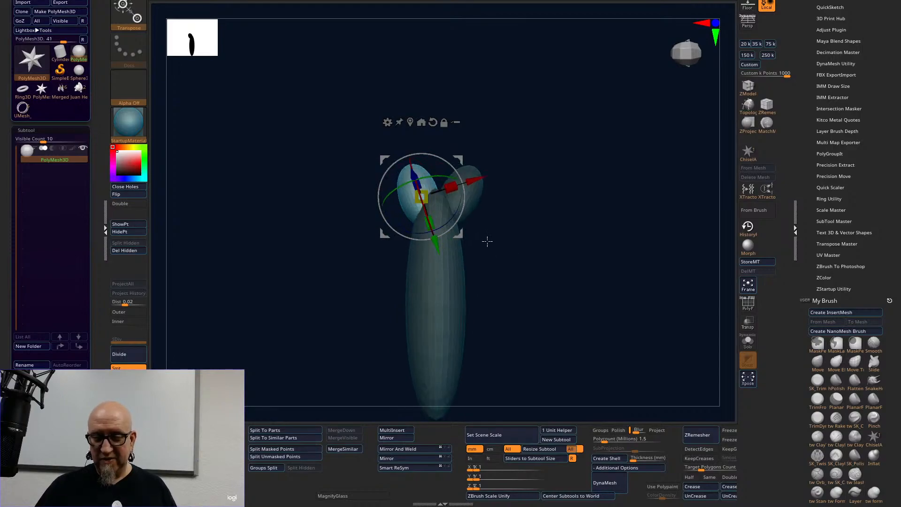
Duplicate the ellipsoid below the torso, stretch and narrow the copy into a limb, and tilt it.
{"action": "left_click_drag", "start_coordinate": [525, 209], "coordinate": [464, 157]}
{"action": "left_click_drag", "start_coordinate": [531, 207], "coordinate": [445, 320]}
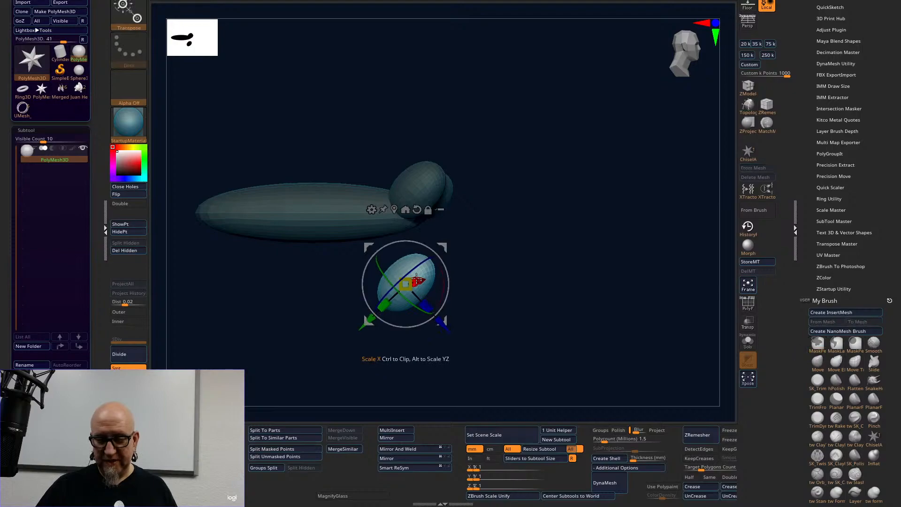
{"action": "left_click_drag", "start_coordinate": [384, 307], "coordinate": [340, 352]}
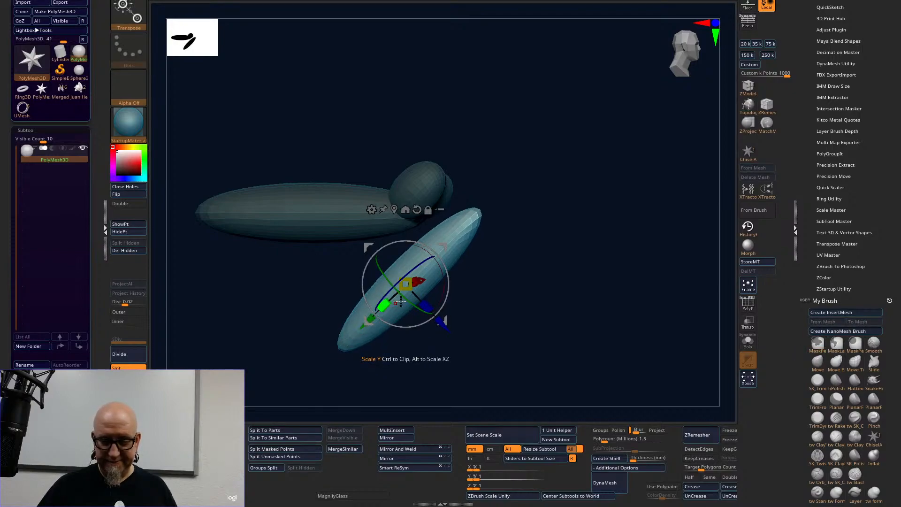
{"action": "left_click_drag", "start_coordinate": [565, 268], "coordinate": [502, 287]}
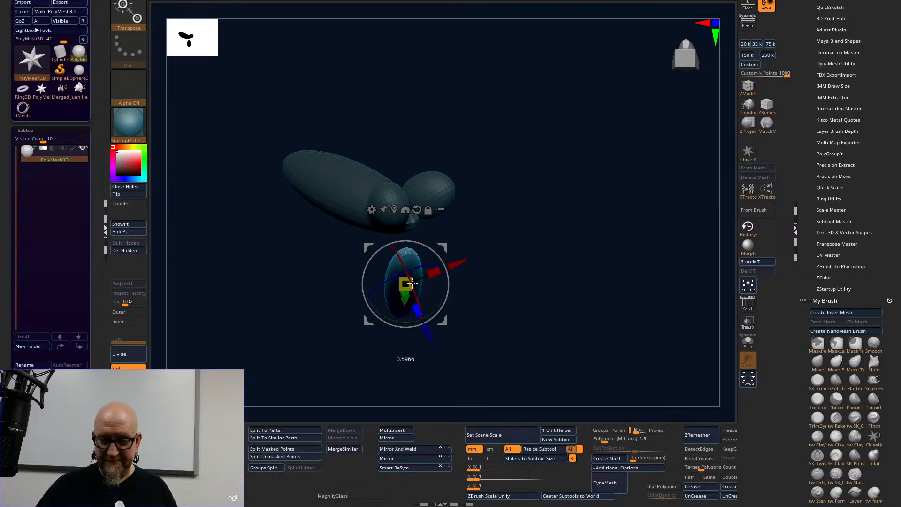
{"action": "left_click_drag", "start_coordinate": [573, 227], "coordinate": [541, 153]}
{"action": "left_click_drag", "start_coordinate": [412, 307], "coordinate": [421, 327]}
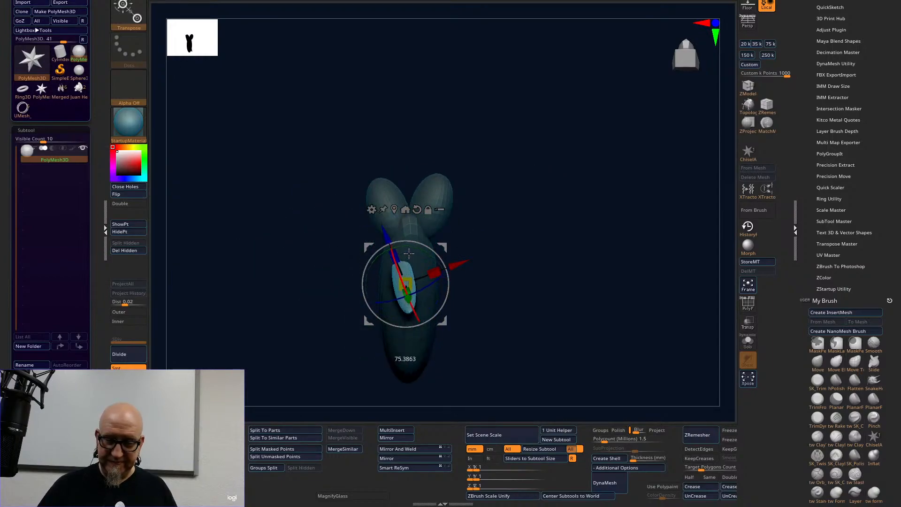
{"action": "left_click_drag", "start_coordinate": [508, 154], "coordinate": [557, 184]}
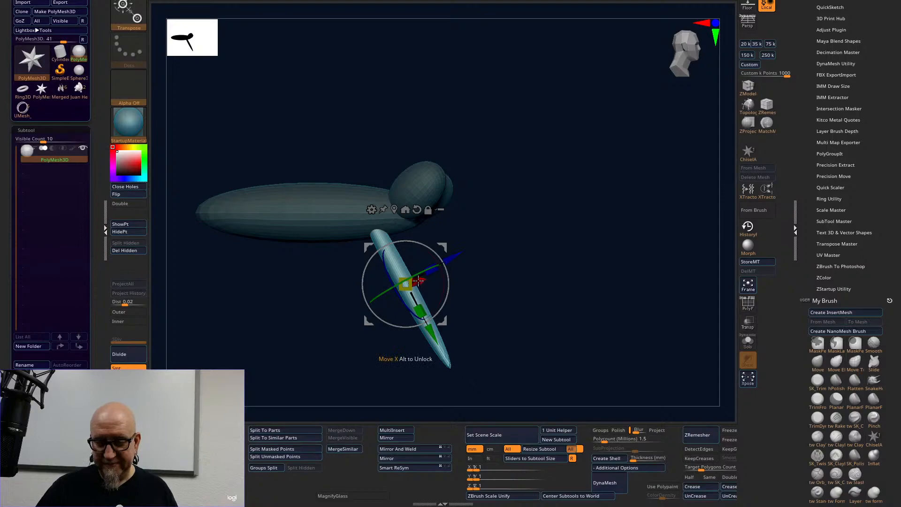
Move the limb ellipsoid up under the torso near the paired forms and adjust its angle.
{"action": "left_click_drag", "start_coordinate": [432, 269], "coordinate": [409, 276]}
{"action": "left_click_drag", "start_coordinate": [443, 247], "coordinate": [397, 230]}
{"action": "mouse_move", "coordinate": [427, 275]}
{"action": "left_mouse_down"}
{"action": "mouse_move", "coordinate": [425, 258]}
{"action": "mouse_move", "coordinate": [424, 274]}
{"action": "mouse_move", "coordinate": [425, 266]}
{"action": "left_mouse_up"}
{"action": "left_click_drag", "start_coordinate": [519, 254], "coordinate": [503, 295]}
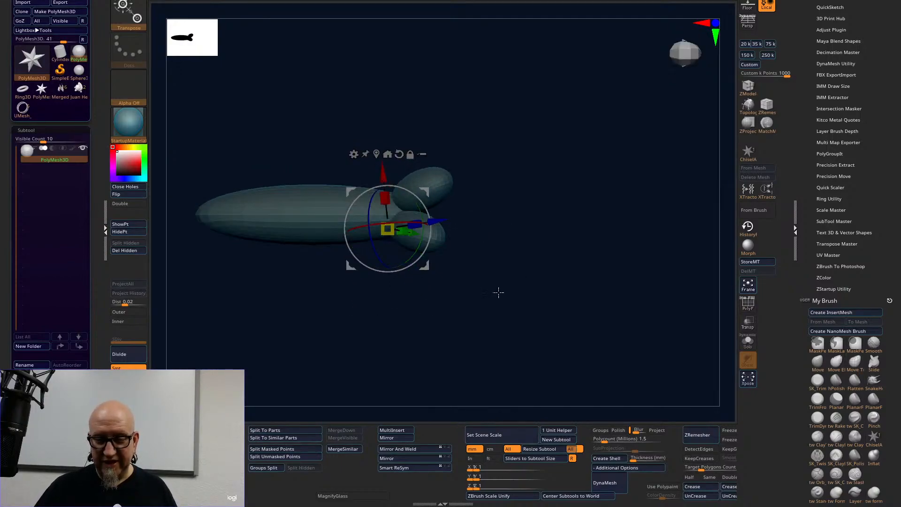
{"action": "left_click_drag", "start_coordinate": [427, 266], "coordinate": [430, 278]}
{"action": "left_click_drag", "start_coordinate": [509, 251], "coordinate": [509, 270]}
Duplicate the limb for the torso's remaining corners and clear the mask from the blockout.
{"action": "left_click_drag", "start_coordinate": [422, 274], "coordinate": [262, 234], "text": "ctrl"}
{"action": "left_click_drag", "start_coordinate": [519, 328], "coordinate": [596, 294]}
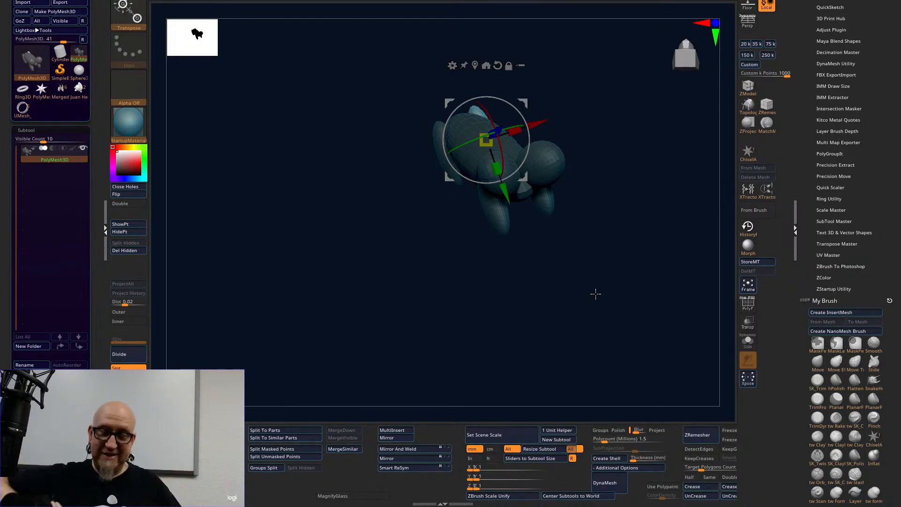
{"action": "left_click_drag", "start_coordinate": [595, 294], "coordinate": [485, 263]}
{"action": "left_click_drag", "start_coordinate": [517, 291], "coordinate": [553, 379], "text": "ctrl"}
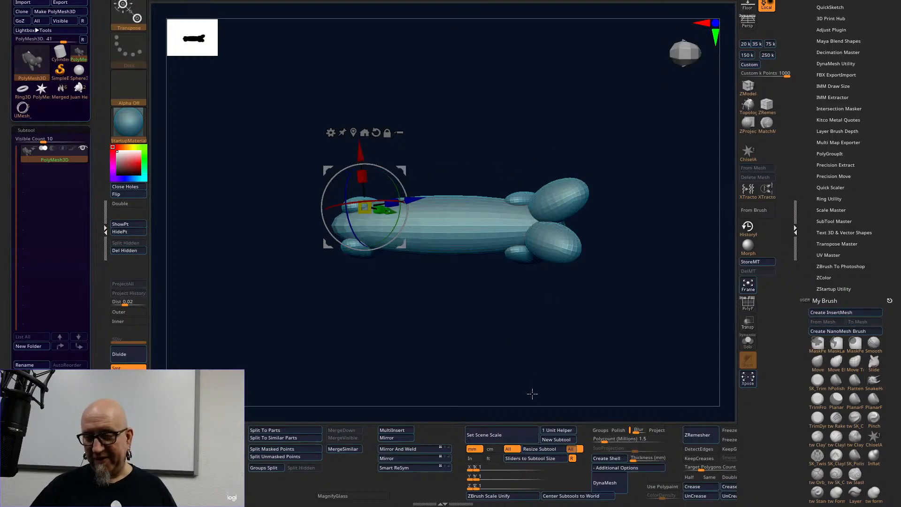
Make the chimaera the active tool again and examine its head placement from above and from the front.
{"action": "left_click", "coordinate": [59, 92]}
{"action": "left_click_drag", "start_coordinate": [587, 337], "coordinate": [455, 217]}
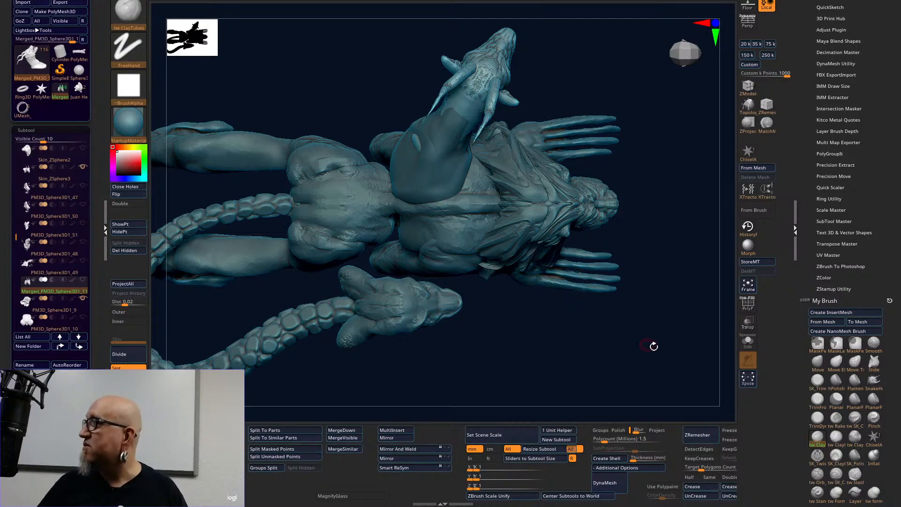
{"action": "left_click_drag", "start_coordinate": [668, 297], "coordinate": [659, 278]}
{"action": "left_click_drag", "start_coordinate": [588, 385], "coordinate": [595, 327]}
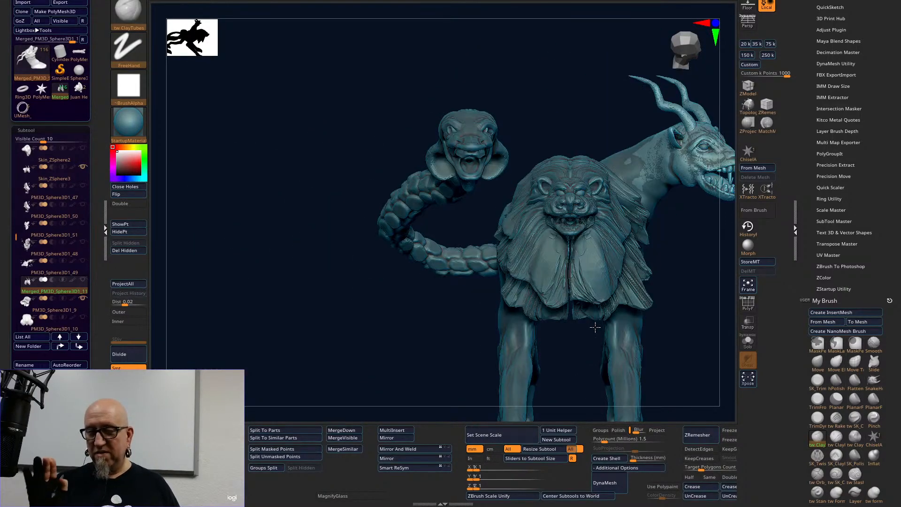
{"action": "mouse_move", "coordinate": [683, 321]}
{"action": "left_mouse_down", "text": "alt"}
{"action": "mouse_move", "coordinate": [545, 263]}
{"action": "mouse_move", "coordinate": [563, 252]}
{"action": "mouse_move", "coordinate": [573, 357]}
{"action": "mouse_move", "coordinate": [578, 351]}
{"action": "left_mouse_up", "text": "alt"}
{"action": "mouse_move", "coordinate": [508, 320]}
{"action": "left_mouse_down", "text": "shift"}
{"action": "mouse_move", "coordinate": [470, 297]}
{"action": "mouse_move", "coordinate": [373, 281]}
{"action": "left_mouse_up", "text": "shift"}
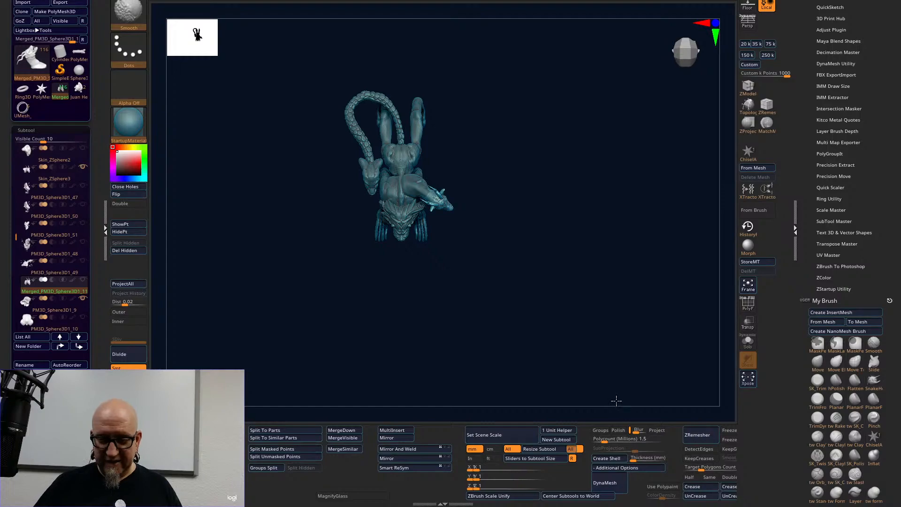
{"action": "left_click_drag", "start_coordinate": [619, 401], "coordinate": [622, 383], "text": "alt"}
{"action": "left_click_drag", "start_coordinate": [635, 287], "coordinate": [469, 264], "text": "alt"}
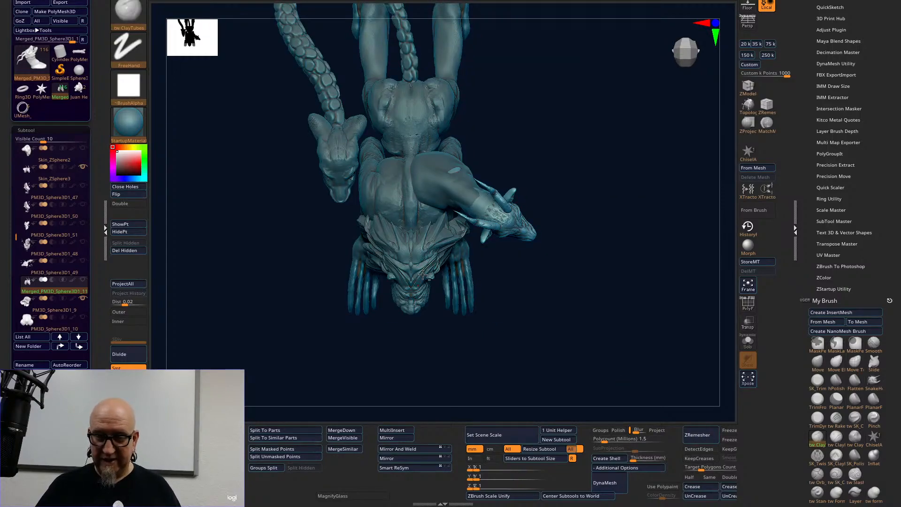
Select the lion head subtool PM3D_Sphere3D_38, try moving it forward off the chest, and undo the move.
{"action": "left_click", "coordinate": [415, 307], "text": "alt"}
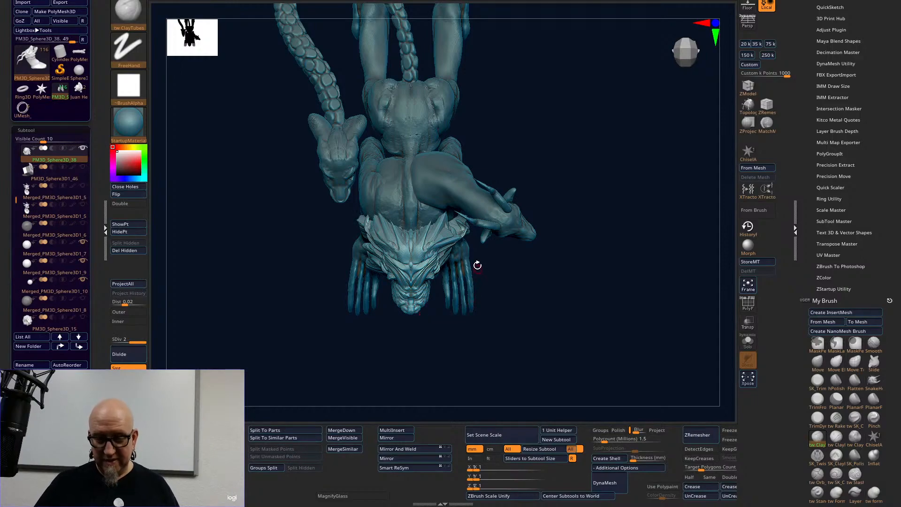
{"action": "key", "text": "w"}
{"action": "left_click_drag", "start_coordinate": [443, 262], "coordinate": [428, 280]}
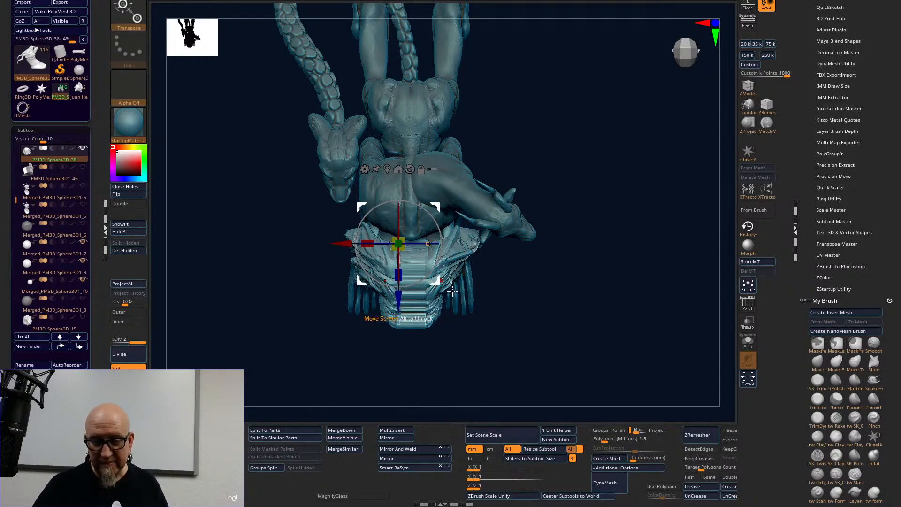
{"action": "key", "text": "ctrl+z"}
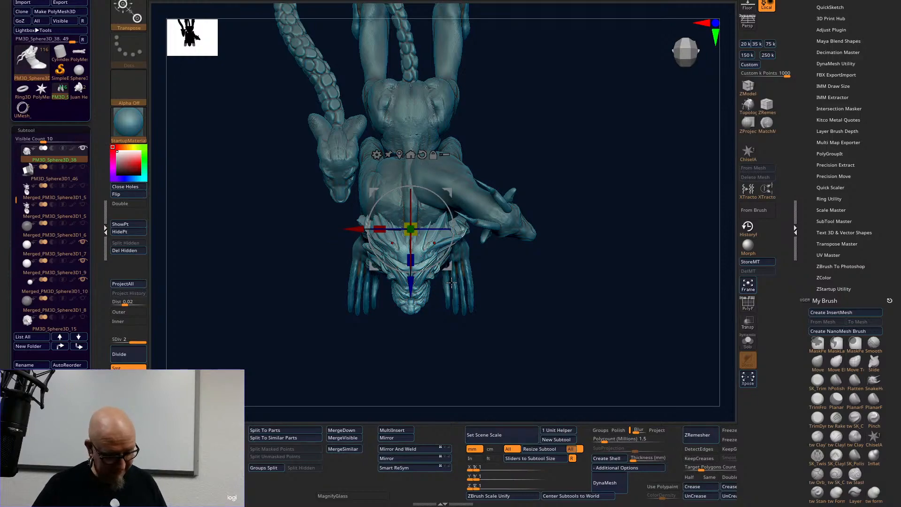
Try turning the lion head sideways and compare it from the front with its separate ears and eyes.
{"action": "left_click_drag", "start_coordinate": [449, 245], "coordinate": [418, 269]}
{"action": "left_click_drag", "start_coordinate": [547, 291], "coordinate": [545, 262]}
{"action": "left_click_drag", "start_coordinate": [523, 297], "coordinate": [534, 318]}
{"action": "mouse_move", "coordinate": [605, 371]}
{"action": "left_mouse_down", "text": "alt"}
{"action": "mouse_move", "coordinate": [613, 375]}
{"action": "mouse_move", "coordinate": [649, 296]}
{"action": "left_mouse_up", "text": "alt"}
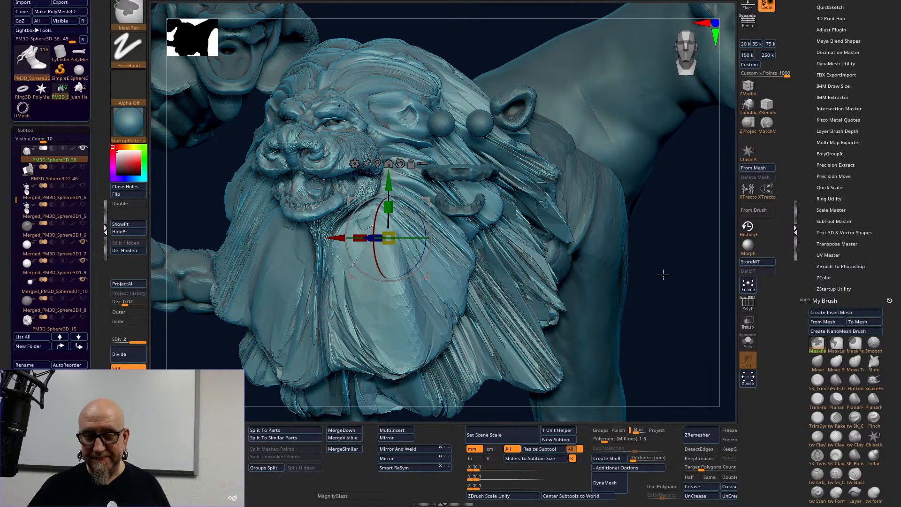
{"action": "left_click_drag", "start_coordinate": [662, 276], "coordinate": [657, 275]}
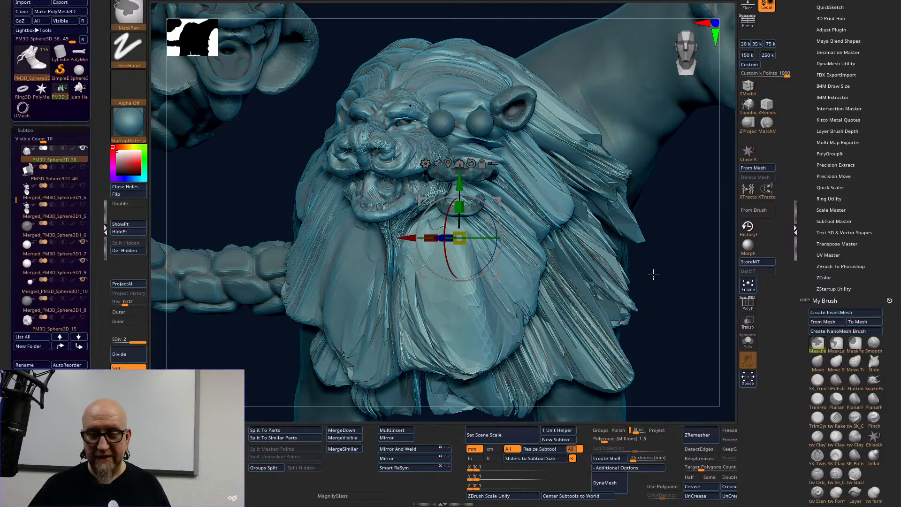
{"action": "left_click_drag", "start_coordinate": [653, 275], "coordinate": [653, 273], "text": "shift"}
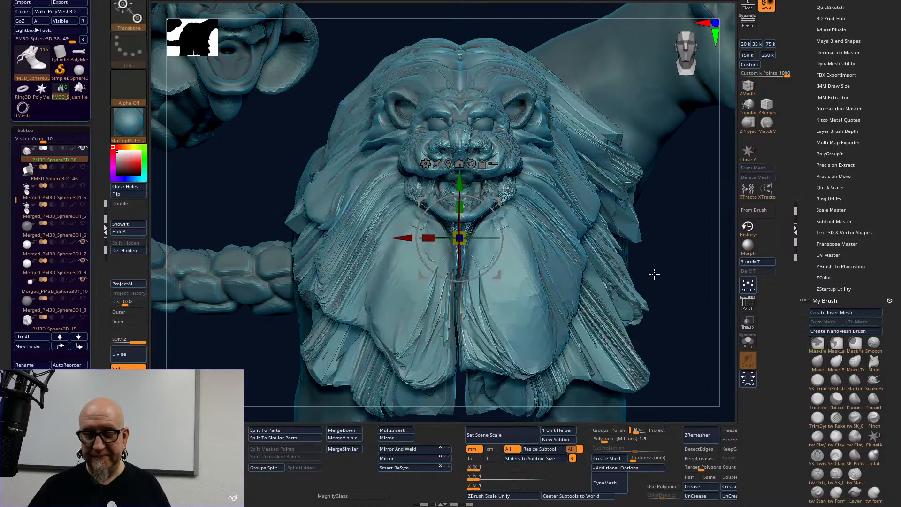
Mask the lion's separate ear subtool and check the alternate lion head PM3D_Sphere3D_23 before reselecting PM3D_Sphere3D_38.
{"action": "left_click", "coordinate": [524, 113], "text": "alt"}
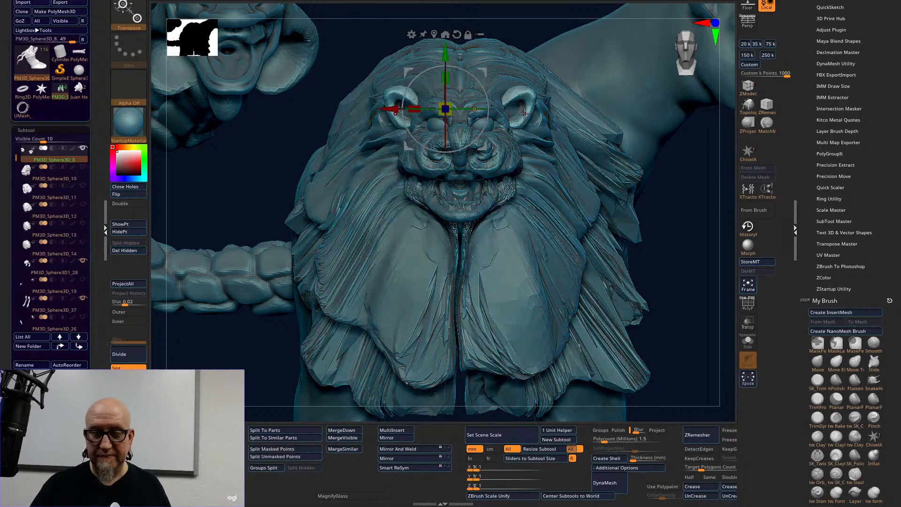
{"action": "left_click_drag", "start_coordinate": [364, 30], "coordinate": [551, 171], "text": "ctrl"}
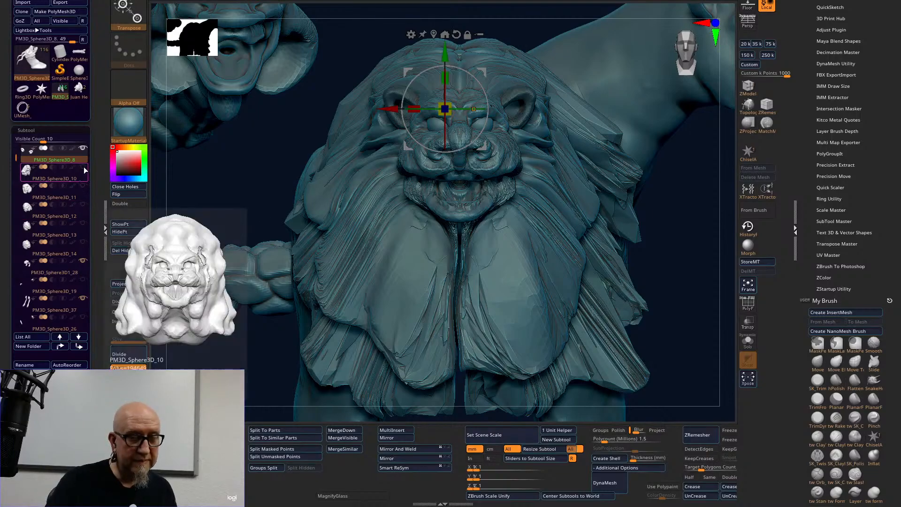
{"action": "mouse_move", "coordinate": [197, 220]}
{"action": "left_mouse_down"}
{"action": "mouse_move", "coordinate": [197, 235]}
{"action": "mouse_move", "coordinate": [328, 227]}
{"action": "left_mouse_up"}
{"action": "left_click_drag", "start_coordinate": [489, 180], "coordinate": [469, 199]}
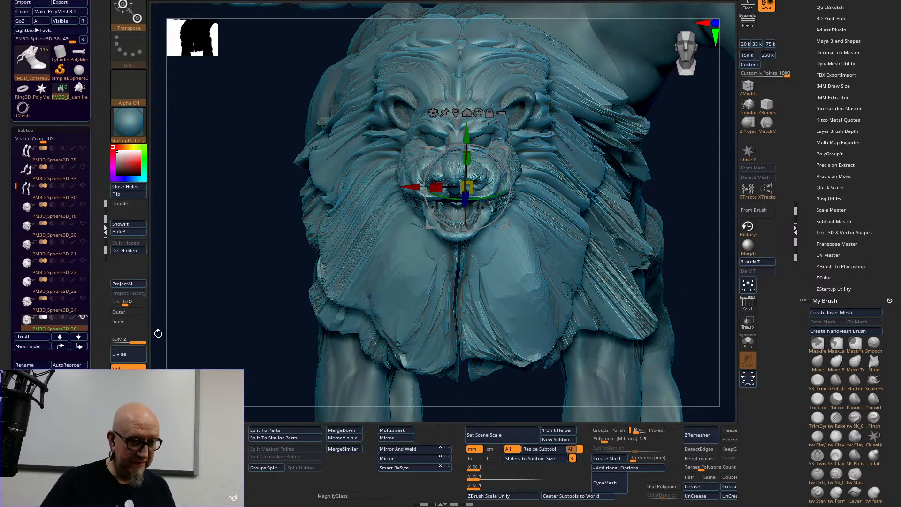
{"action": "left_click", "coordinate": [71, 300]}
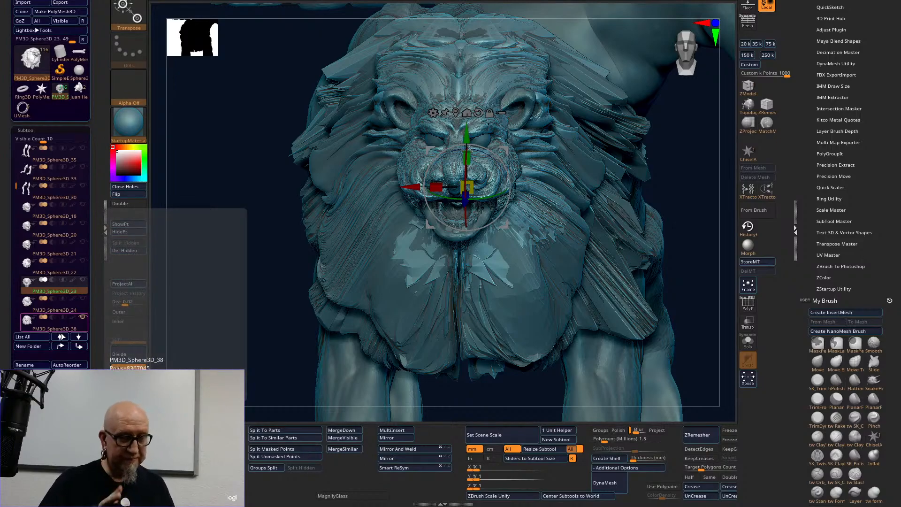
{"action": "left_click", "coordinate": [61, 330]}
Rotate the lion head as seen from above so it turns away from the goat head toward the snake's side.
{"action": "left_click_drag", "start_coordinate": [228, 280], "coordinate": [236, 341]}
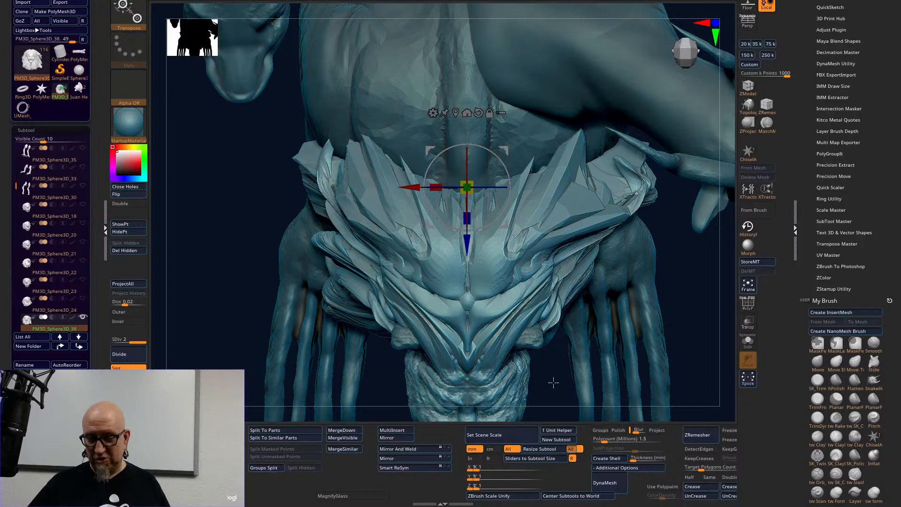
{"action": "left_click_drag", "start_coordinate": [553, 382], "coordinate": [540, 254], "text": "alt"}
{"action": "left_click_drag", "start_coordinate": [553, 359], "coordinate": [517, 256], "text": "alt"}
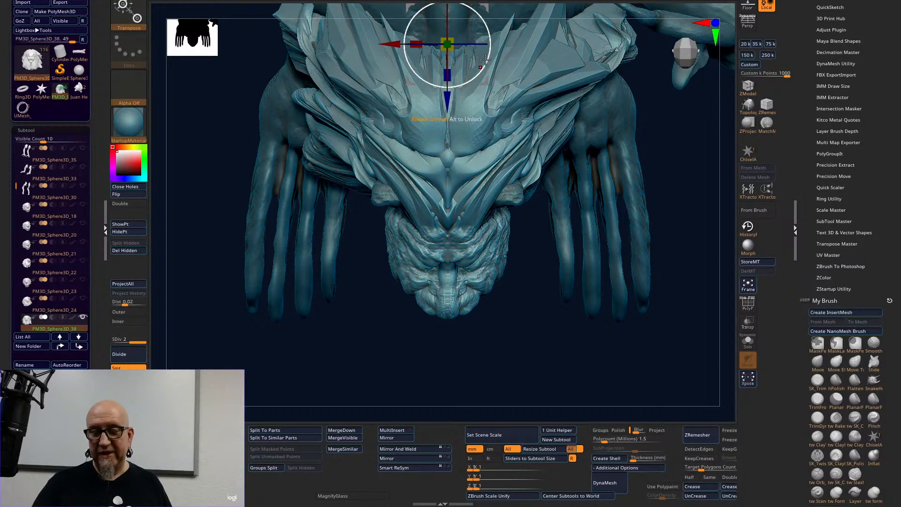
{"action": "left_click_drag", "start_coordinate": [484, 63], "coordinate": [405, 150]}
{"action": "left_click_drag", "start_coordinate": [537, 327], "coordinate": [532, 305], "text": "alt"}
Select the goat head and neck subtool Skin_ZSphere3 and rotate it to point forward in line with the body.
{"action": "key", "text": "q"}
{"action": "key", "text": "w"}
{"action": "left_click", "coordinate": [577, 208], "text": "alt"}
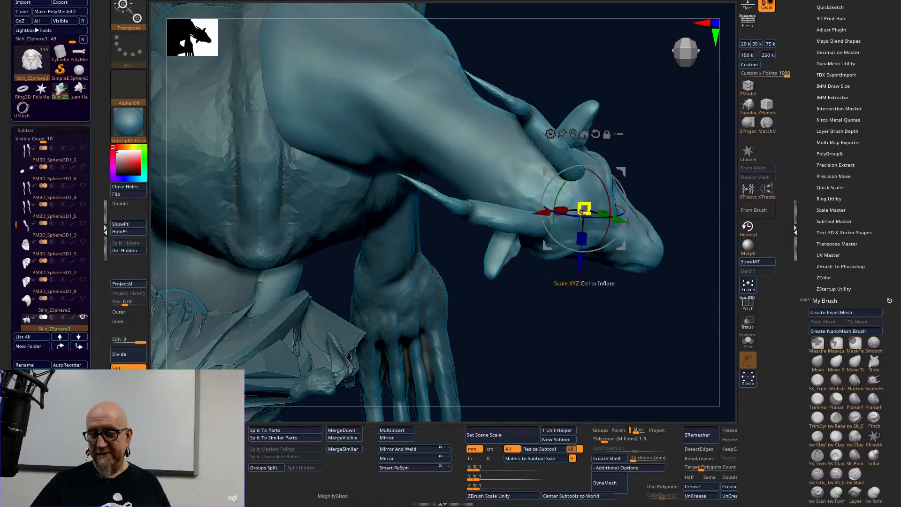
{"action": "left_click_drag", "start_coordinate": [578, 258], "coordinate": [607, 137]}
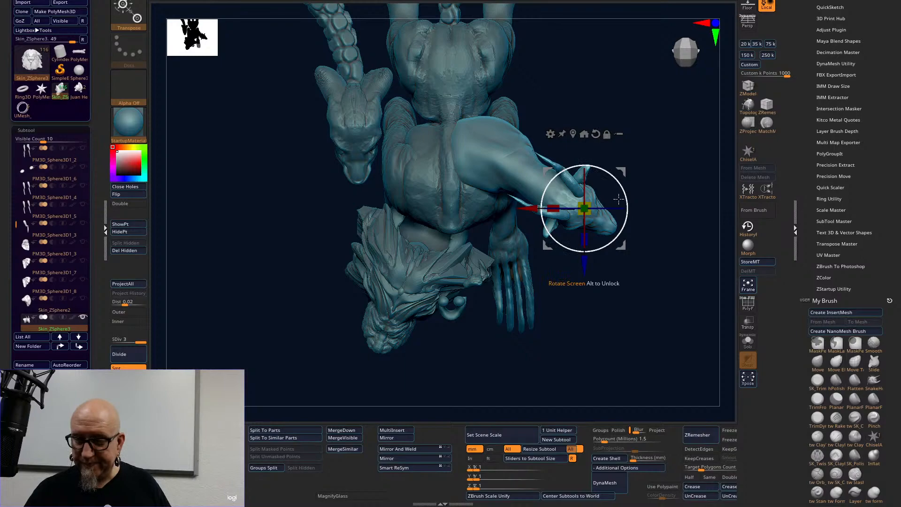
{"action": "left_click_drag", "start_coordinate": [623, 172], "coordinate": [580, 295]}
{"action": "left_click_drag", "start_coordinate": [587, 238], "coordinate": [542, 281]}
{"action": "left_click_drag", "start_coordinate": [657, 318], "coordinate": [659, 216]}
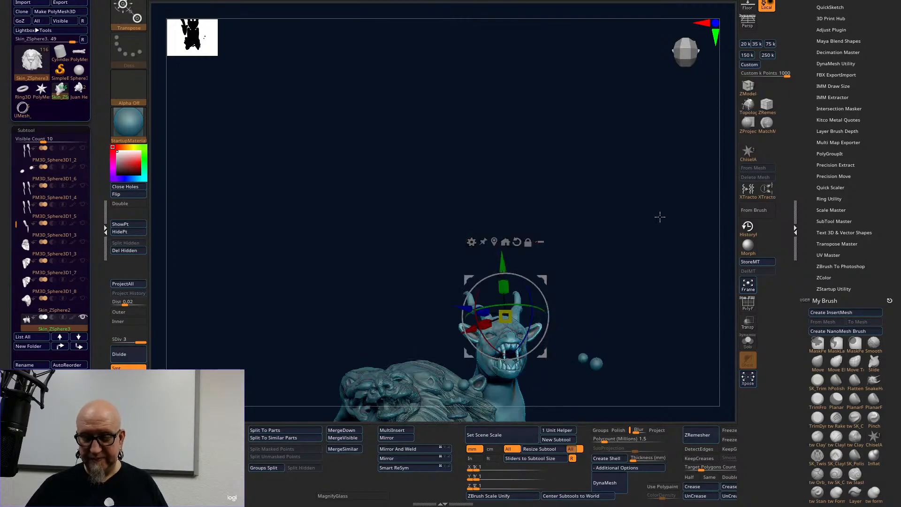
{"action": "left_click_drag", "start_coordinate": [651, 366], "coordinate": [640, 347], "text": "shift"}
Move the goat head and neck closer to the shoulder beside the lion head and check the placement from the side.
{"action": "left_click_drag", "start_coordinate": [657, 392], "coordinate": [340, 160]}
{"action": "left_click_drag", "start_coordinate": [563, 149], "coordinate": [555, 200]}
{"action": "left_click_drag", "start_coordinate": [489, 203], "coordinate": [420, 267]}
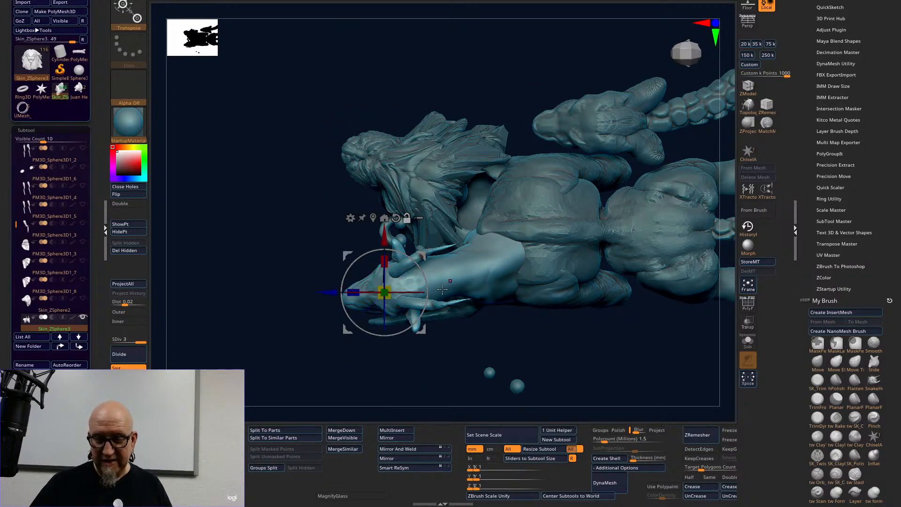
{"action": "left_click_drag", "start_coordinate": [421, 327], "coordinate": [425, 322]}
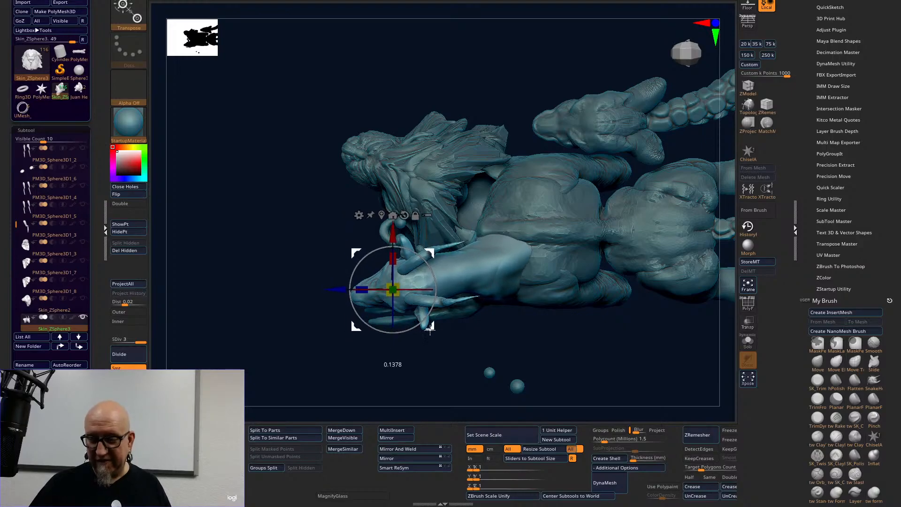
{"action": "left_click_drag", "start_coordinate": [603, 326], "coordinate": [620, 347]}
{"action": "left_click_drag", "start_coordinate": [608, 152], "coordinate": [540, 73], "text": "alt"}
{"action": "left_click_drag", "start_coordinate": [355, 354], "coordinate": [376, 331]}
{"action": "left_click_drag", "start_coordinate": [543, 303], "coordinate": [508, 242]}
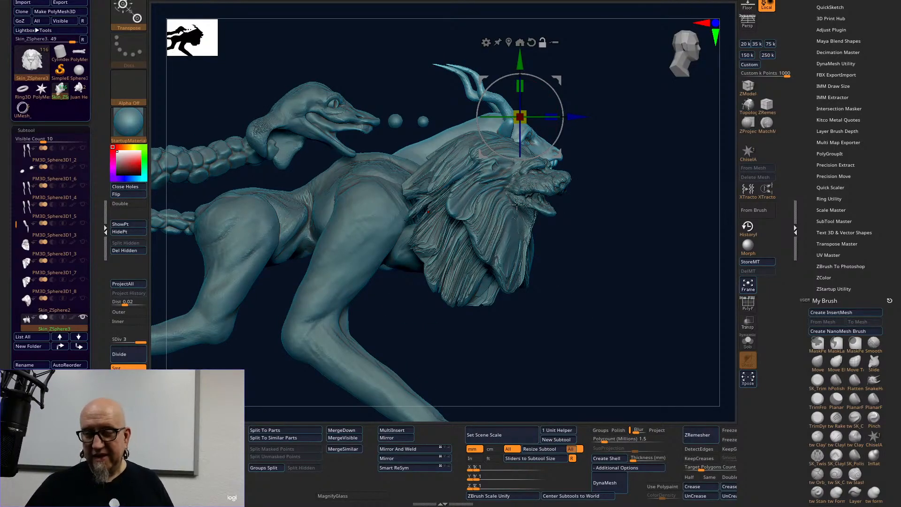
Select the lion head PM3D_Sphere3D_38 again, relocate its gizmo onto the mane, and scale the head up slightly.
{"action": "key", "text": "q"}
{"action": "left_click", "coordinate": [507, 223], "text": "alt"}
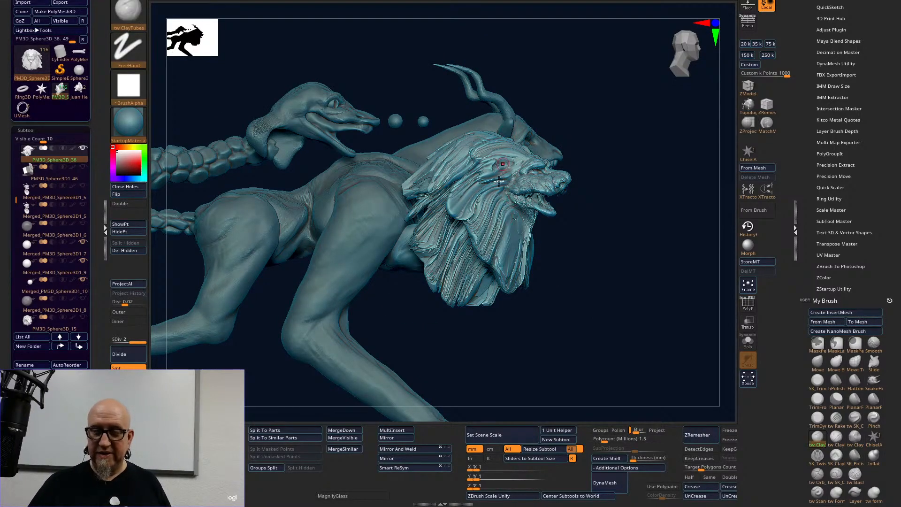
{"action": "key", "text": "w"}
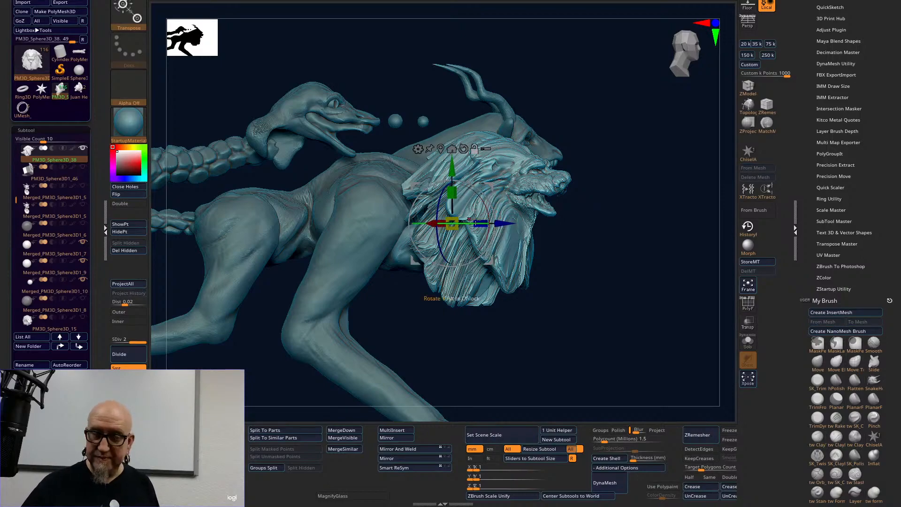
{"action": "left_click", "coordinate": [500, 199]}
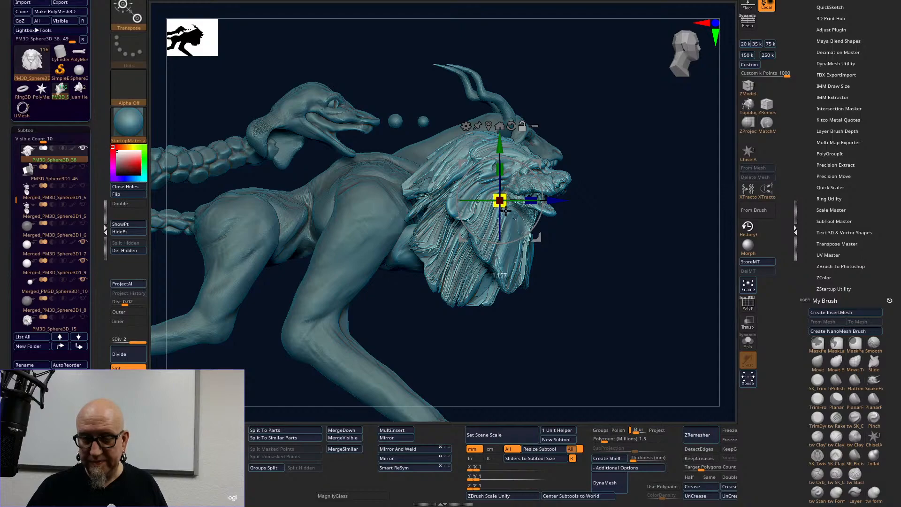
{"action": "left_click_drag", "start_coordinate": [506, 207], "coordinate": [509, 207]}
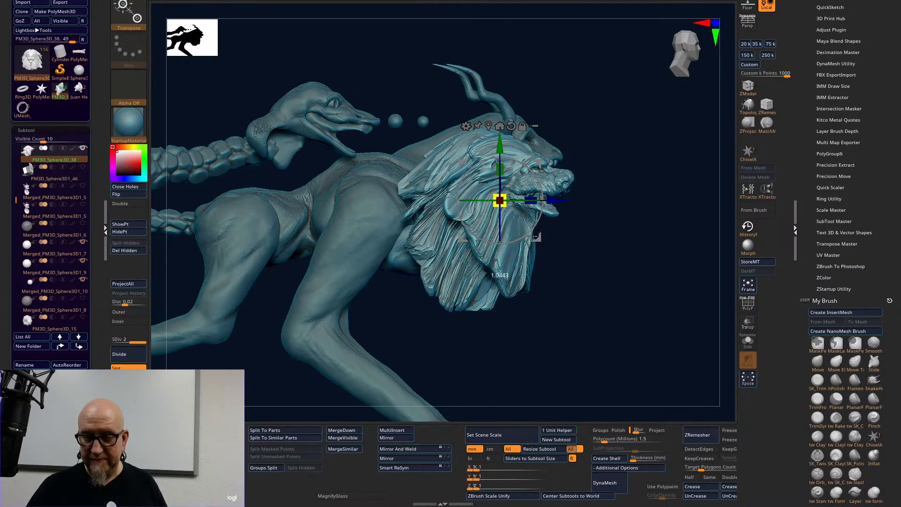
Move the lion head back toward the shoulder and refine its position from above.
{"action": "left_click_drag", "start_coordinate": [536, 238], "coordinate": [518, 222]}
{"action": "left_click_drag", "start_coordinate": [608, 374], "coordinate": [610, 381]}
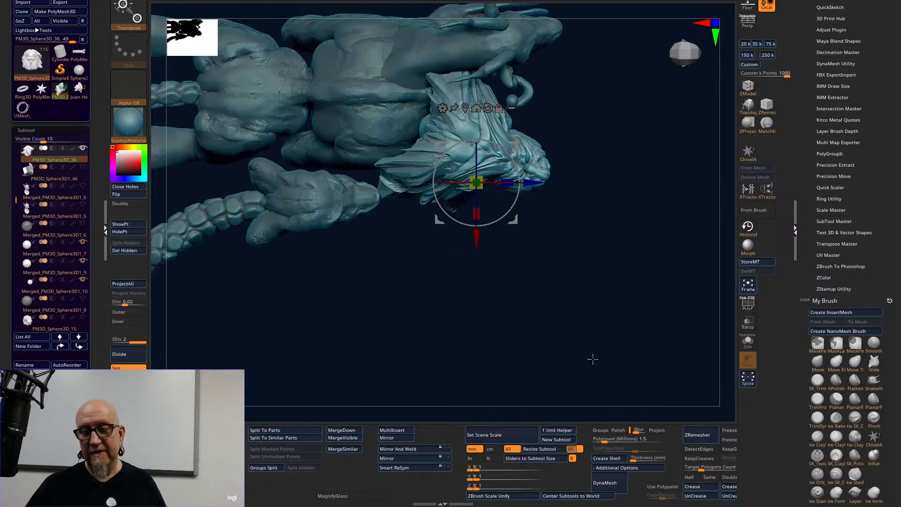
{"action": "left_click_drag", "start_coordinate": [514, 220], "coordinate": [516, 214]}
{"action": "mouse_move", "coordinate": [567, 277]}
{"action": "left_mouse_down"}
{"action": "mouse_move", "coordinate": [575, 282]}
{"action": "mouse_move", "coordinate": [559, 283]}
{"action": "left_mouse_up"}
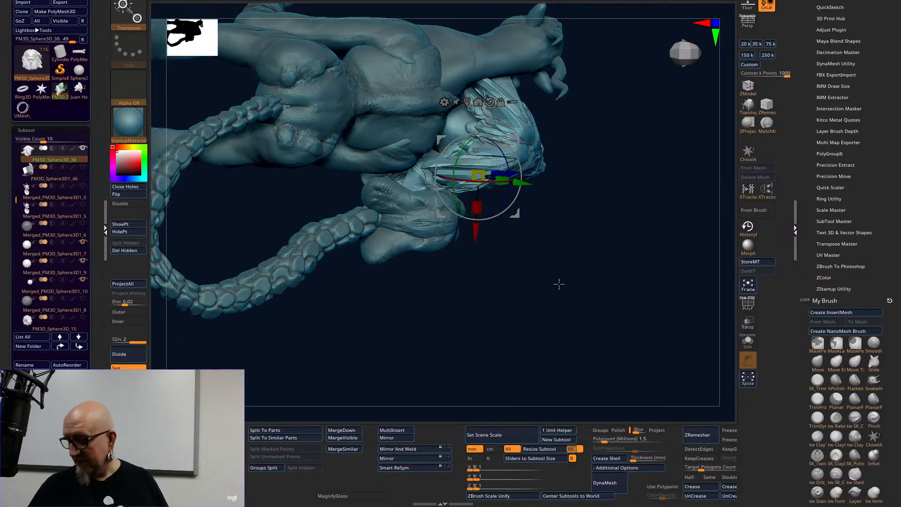
Adjust the draw size of the Move Elastic brush and pull the lion's upper mane back over the shoulders.
{"action": "left_click", "coordinate": [836, 360]}
{"action": "right_click", "coordinate": [472, 139]}
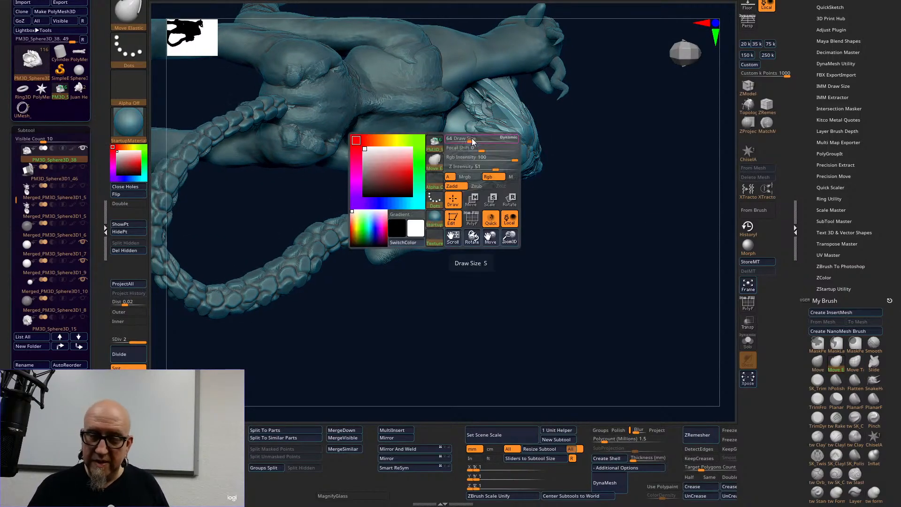
{"action": "mouse_move", "coordinate": [472, 142]}
{"action": "left_mouse_down"}
{"action": "mouse_move", "coordinate": [441, 130]}
{"action": "mouse_move", "coordinate": [465, 131]}
{"action": "left_mouse_up"}
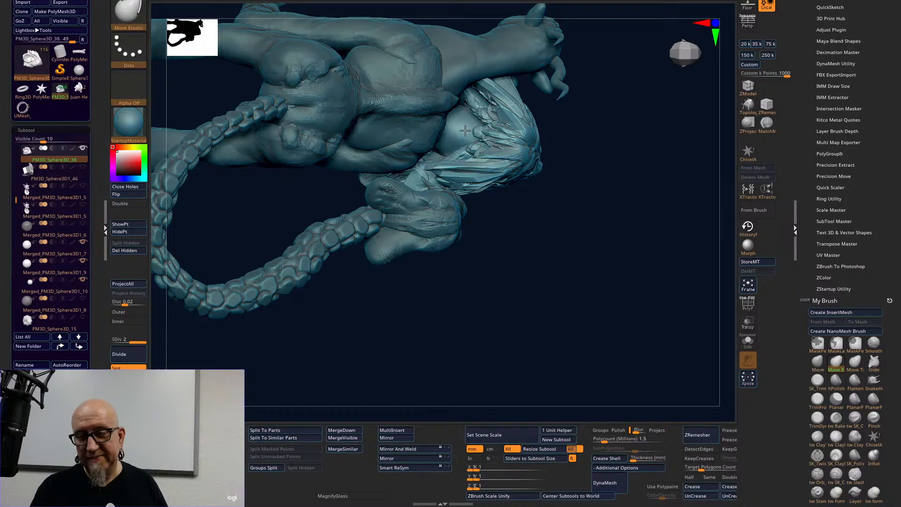
{"action": "key", "text": "space"}
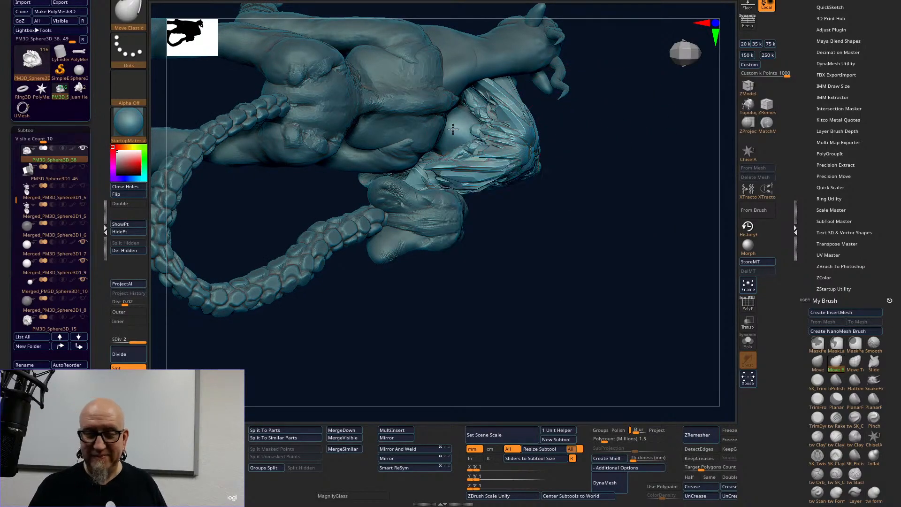
{"action": "mouse_move", "coordinate": [610, 212]}
{"action": "left_mouse_down"}
{"action": "mouse_move", "coordinate": [607, 103]}
{"action": "mouse_move", "coordinate": [597, 131]}
{"action": "mouse_move", "coordinate": [553, 117]}
{"action": "left_mouse_up"}
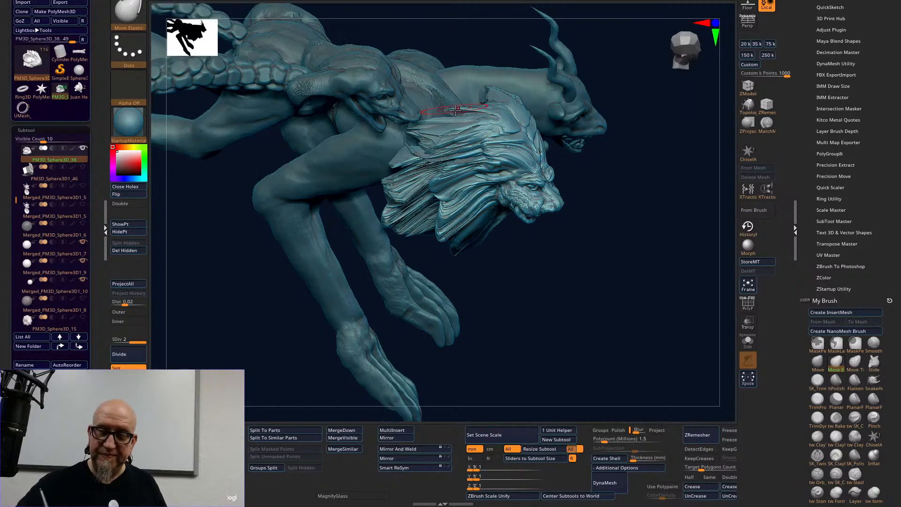
{"action": "left_click_drag", "start_coordinate": [457, 116], "coordinate": [416, 100]}
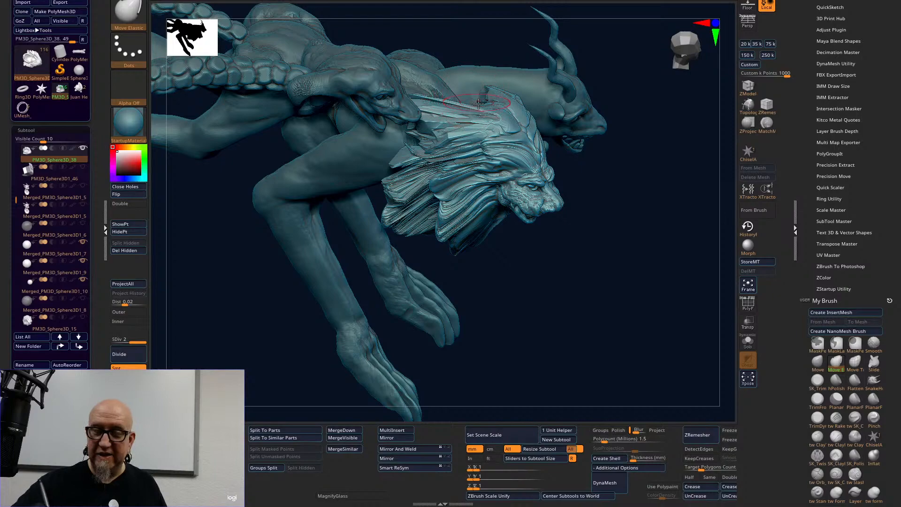
Reshape the side and lower edge of the lion's mane next to the goat's neck from the front.
{"action": "mouse_move", "coordinate": [615, 279]}
{"action": "left_mouse_down"}
{"action": "mouse_move", "coordinate": [611, 264]}
{"action": "mouse_move", "coordinate": [636, 306]}
{"action": "mouse_move", "coordinate": [640, 292]}
{"action": "left_mouse_up"}
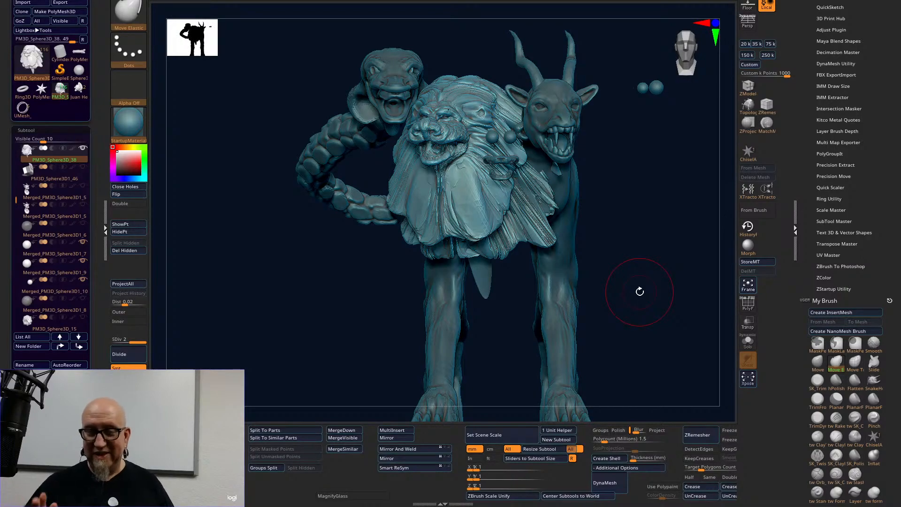
{"action": "right_click_drag", "start_coordinate": [609, 176], "coordinate": [615, 177]}
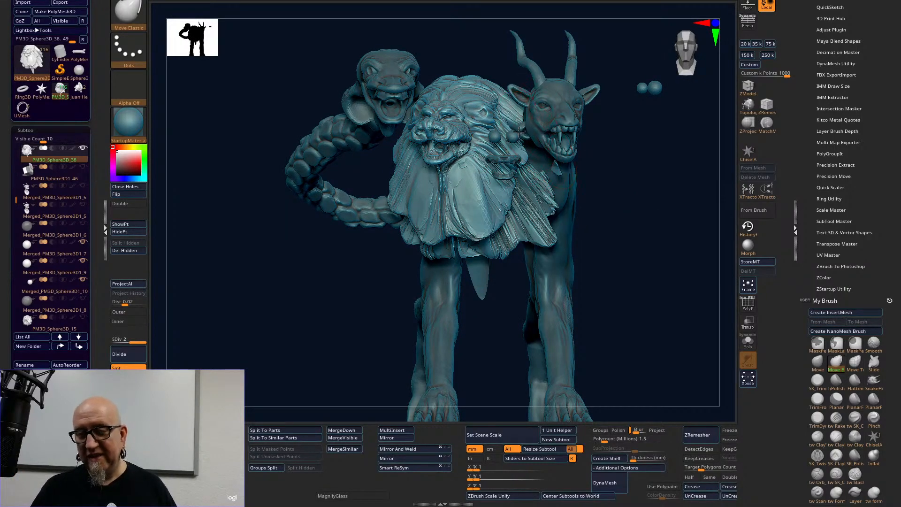
{"action": "left_click_drag", "start_coordinate": [533, 185], "coordinate": [525, 158]}
{"action": "left_click_drag", "start_coordinate": [550, 230], "coordinate": [537, 240]}
{"action": "mouse_move", "coordinate": [518, 164]}
{"action": "left_mouse_down"}
{"action": "mouse_move", "coordinate": [526, 165]}
{"action": "mouse_move", "coordinate": [506, 186]}
{"action": "left_mouse_up"}
{"action": "mouse_move", "coordinate": [643, 348]}
{"action": "left_mouse_down"}
{"action": "mouse_move", "coordinate": [625, 382]}
{"action": "mouse_move", "coordinate": [605, 374]}
{"action": "mouse_move", "coordinate": [671, 360]}
{"action": "mouse_move", "coordinate": [639, 322]}
{"action": "left_mouse_up"}
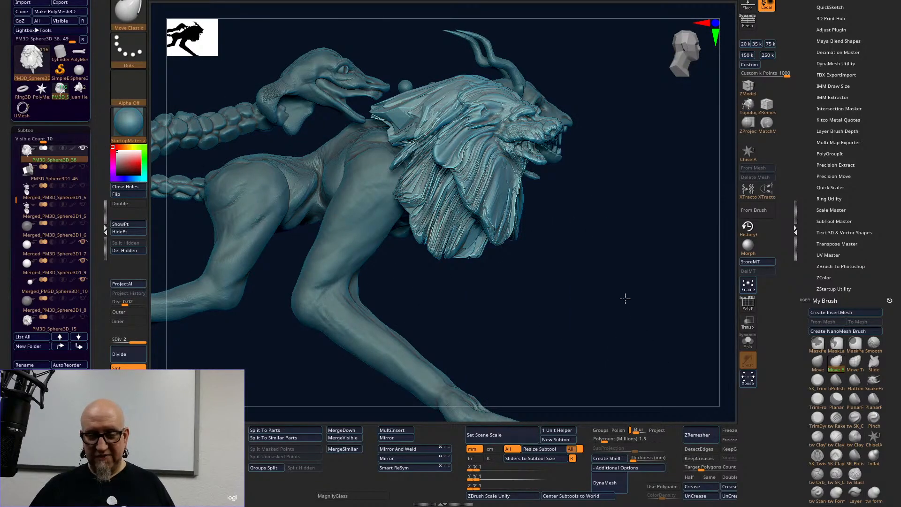
Examine the whole chimaera's silhouette and the new head placement from both sides and the front.
{"action": "key", "text": "f"}
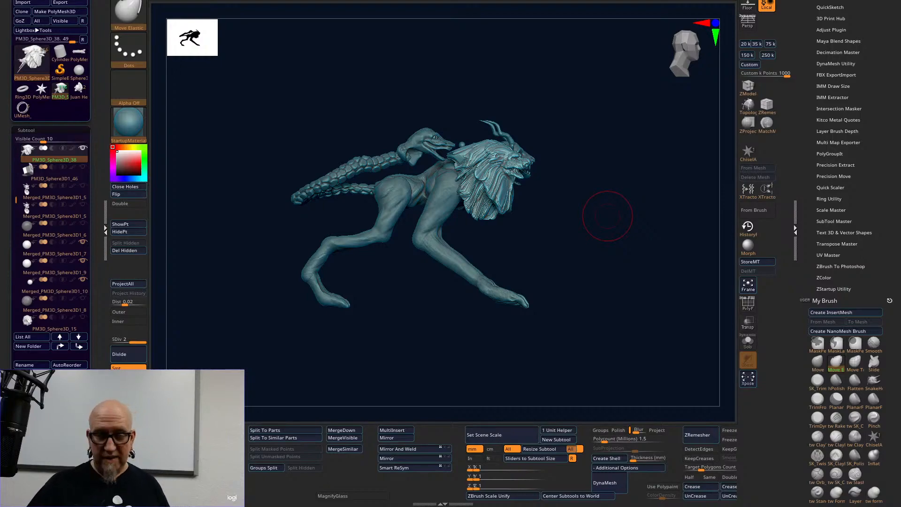
{"action": "mouse_move", "coordinate": [575, 331]}
{"action": "left_mouse_down", "text": "shift"}
{"action": "mouse_move", "coordinate": [537, 344]}
{"action": "mouse_move", "coordinate": [496, 309]}
{"action": "left_mouse_up", "text": "shift"}
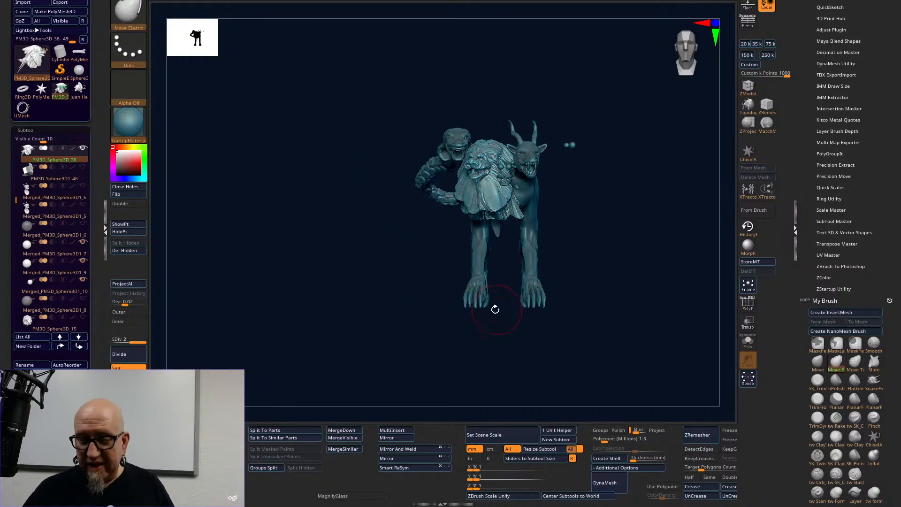
{"action": "mouse_move", "coordinate": [611, 321]}
{"action": "left_mouse_down"}
{"action": "mouse_move", "coordinate": [607, 332]}
{"action": "mouse_move", "coordinate": [595, 326]}
{"action": "mouse_move", "coordinate": [591, 345]}
{"action": "mouse_move", "coordinate": [430, 342]}
{"action": "left_mouse_up"}
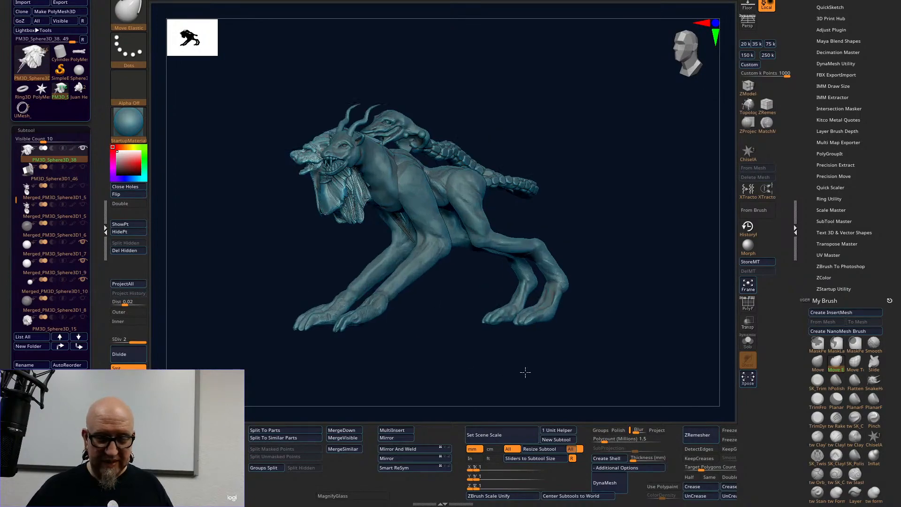
{"action": "key", "text": "f"}
{"action": "mouse_move", "coordinate": [618, 393]}
{"action": "left_mouse_down"}
{"action": "mouse_move", "coordinate": [647, 370]}
{"action": "mouse_move", "coordinate": [670, 389]}
{"action": "mouse_move", "coordinate": [513, 354]}
{"action": "mouse_move", "coordinate": [627, 379]}
{"action": "mouse_move", "coordinate": [557, 322]}
{"action": "mouse_move", "coordinate": [567, 308]}
{"action": "mouse_move", "coordinate": [581, 313]}
{"action": "mouse_move", "coordinate": [571, 317]}
{"action": "mouse_move", "coordinate": [469, 251]}
{"action": "mouse_move", "coordinate": [473, 261]}
{"action": "left_mouse_up"}
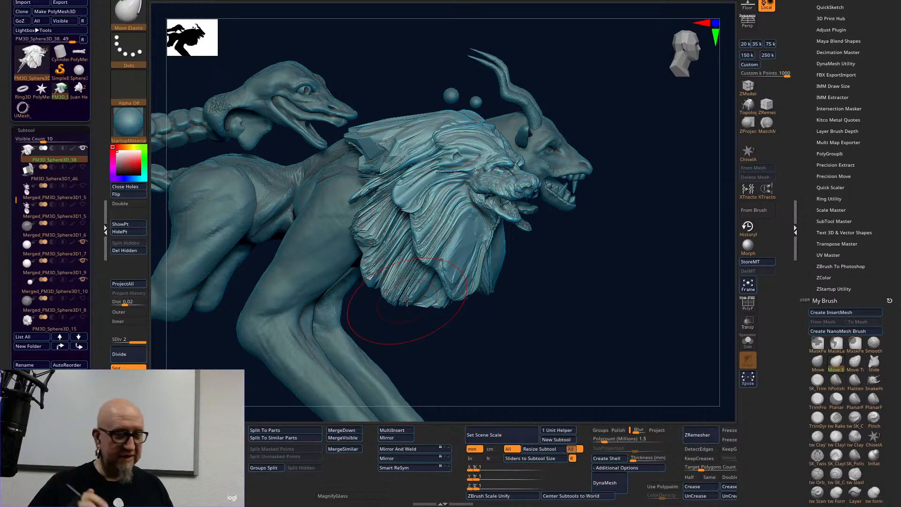
Switch to the PolyMesh3D star tool and replace it with a PolyCube viewed from the side.
{"action": "mouse_move", "coordinate": [82, 75]}
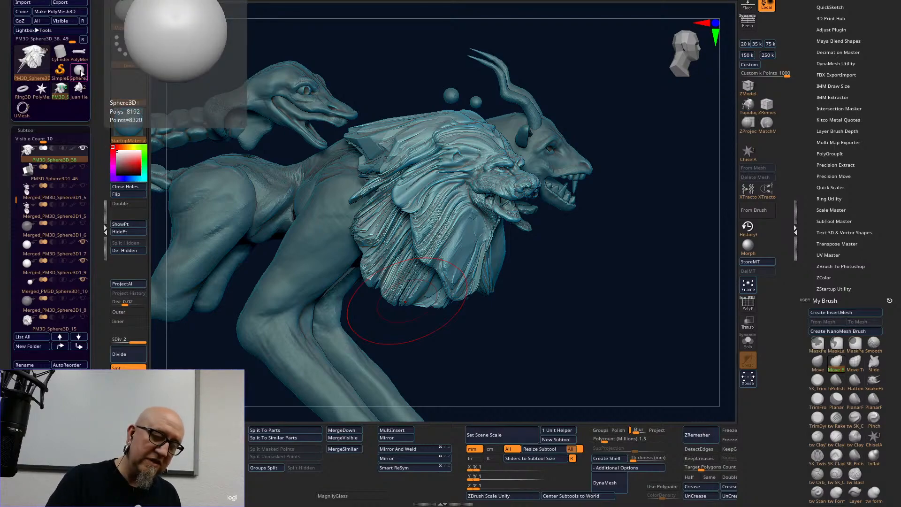
{"action": "left_click", "coordinate": [41, 88]}
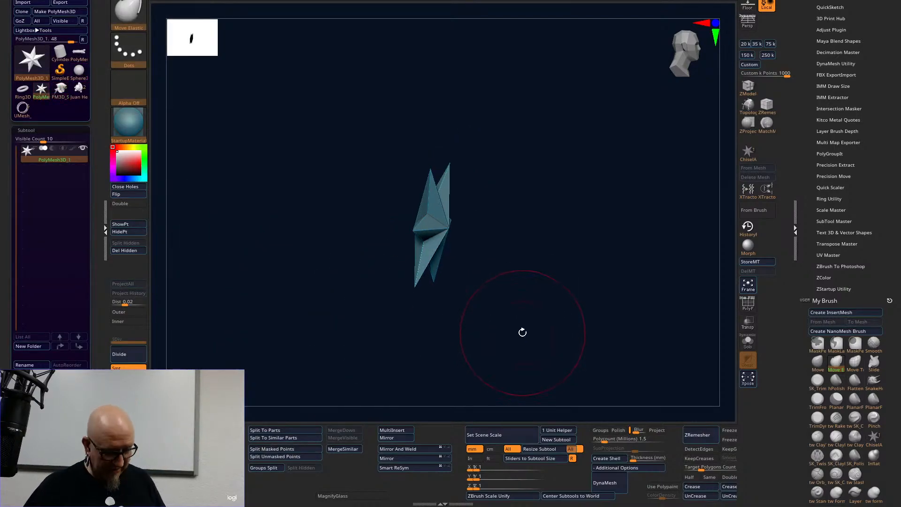
{"action": "key", "text": "w"}
{"action": "left_click_drag", "start_coordinate": [547, 271], "coordinate": [555, 268], "text": "shift"}
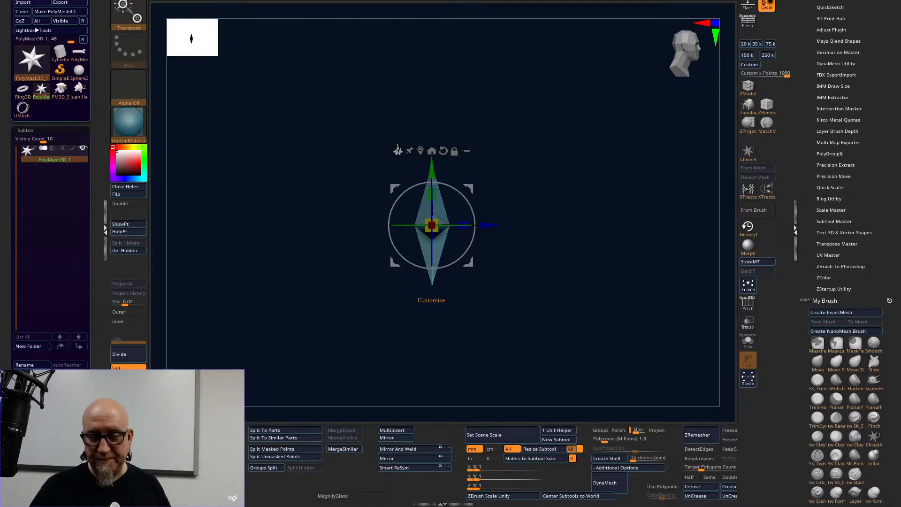
{"action": "left_click", "coordinate": [397, 150]}
{"action": "left_click", "coordinate": [474, 151]}
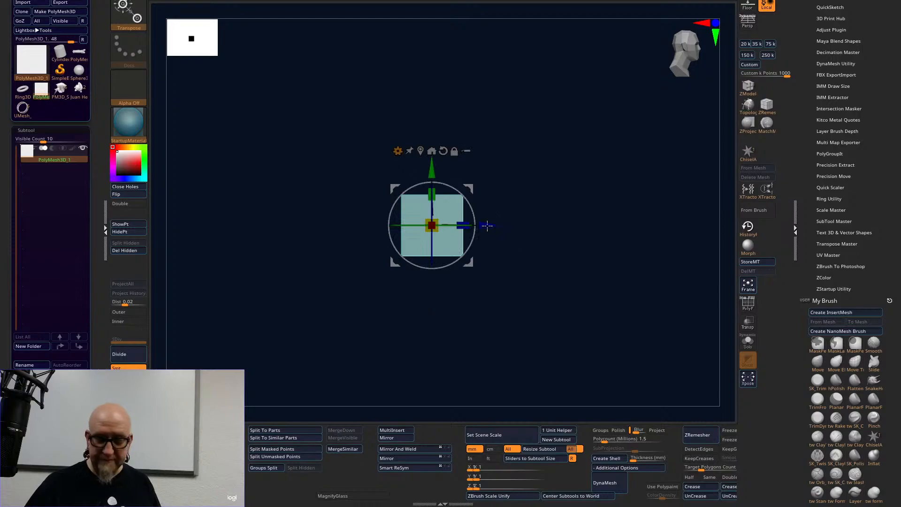
Duplicate the cube to its front, shrink the copy and lower it toward the larger cube's base as a muzzle block.
{"action": "left_click_drag", "start_coordinate": [469, 265], "coordinate": [443, 283]}
{"action": "left_click_drag", "start_coordinate": [407, 244], "coordinate": [400, 231]}
{"action": "left_click_drag", "start_coordinate": [405, 187], "coordinate": [406, 168]}
{"action": "mouse_move", "coordinate": [444, 261]}
{"action": "left_mouse_down"}
{"action": "mouse_move", "coordinate": [455, 260]}
{"action": "mouse_move", "coordinate": [445, 265]}
{"action": "left_mouse_up"}
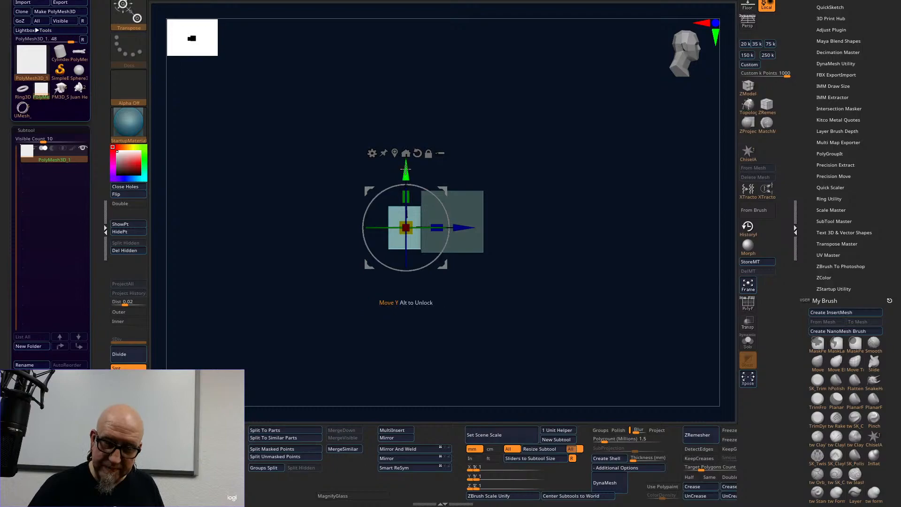
Copy the pair of blocks away from the originals and replace the copy with a PolySphere.
{"action": "left_click_drag", "start_coordinate": [520, 174], "coordinate": [557, 174]}
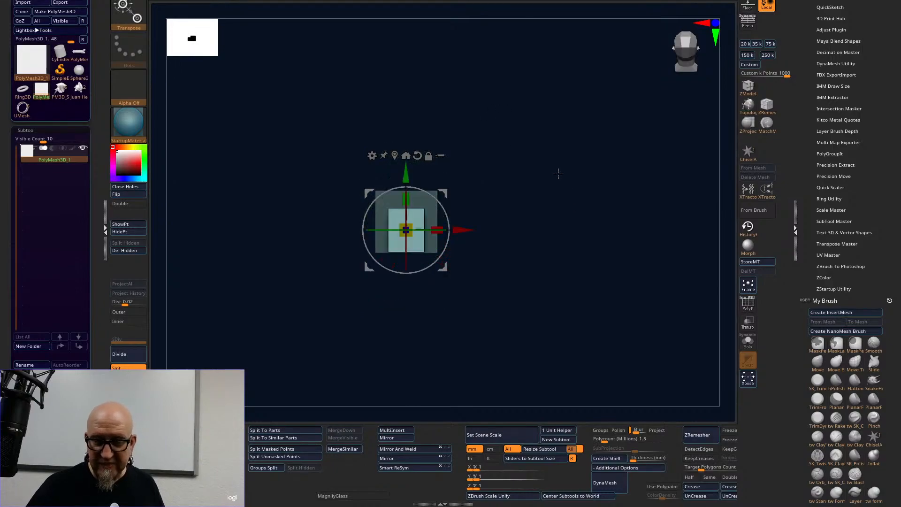
{"action": "left_click_drag", "start_coordinate": [492, 228], "coordinate": [438, 322]}
{"action": "left_click_drag", "start_coordinate": [377, 308], "coordinate": [509, 229], "text": "ctrl"}
{"action": "left_click", "coordinate": [432, 115]}
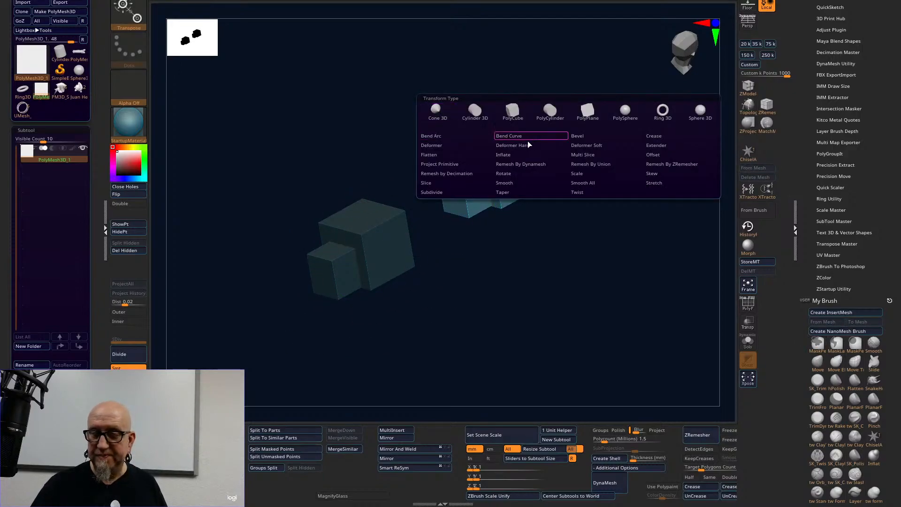
{"action": "left_click", "coordinate": [623, 113]}
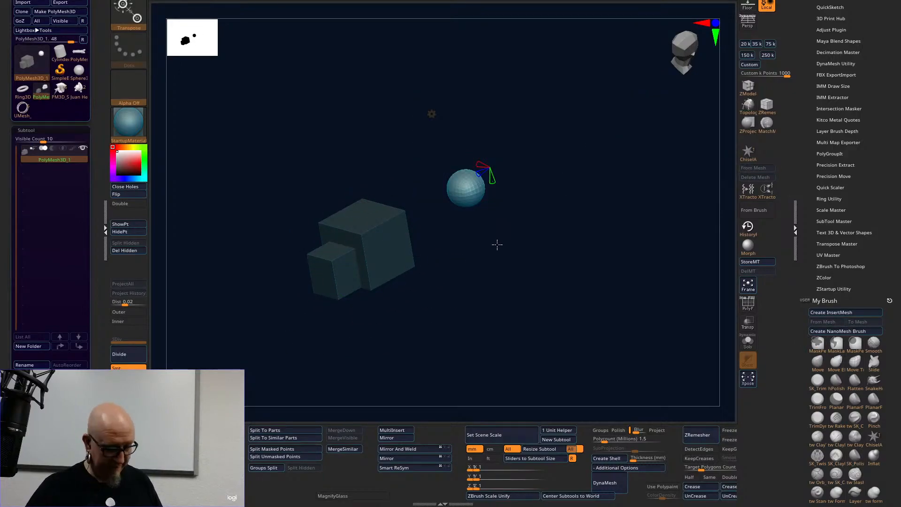
Move the sphere behind the blocks, enlarge it and center it on them from the front.
{"action": "left_click_drag", "start_coordinate": [475, 187], "coordinate": [426, 249]}
{"action": "left_click_drag", "start_coordinate": [493, 257], "coordinate": [530, 255], "text": "shift"}
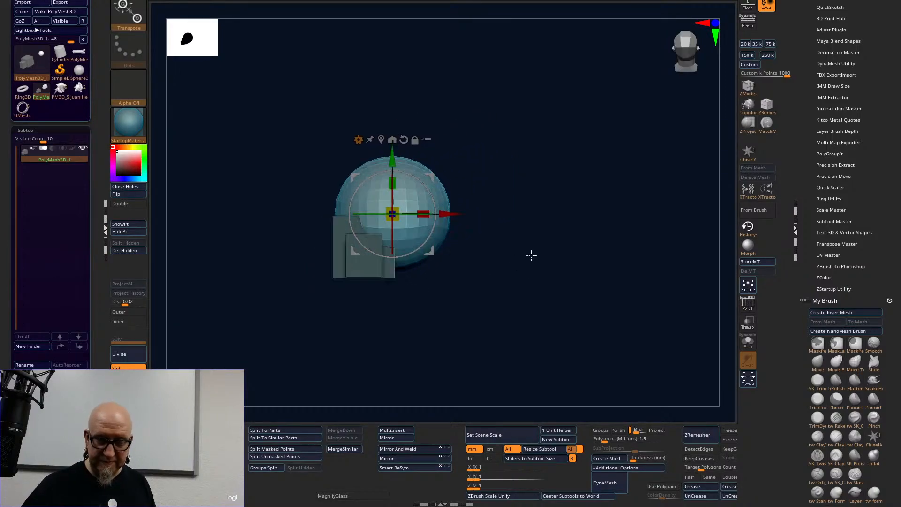
{"action": "left_click_drag", "start_coordinate": [432, 257], "coordinate": [403, 282]}
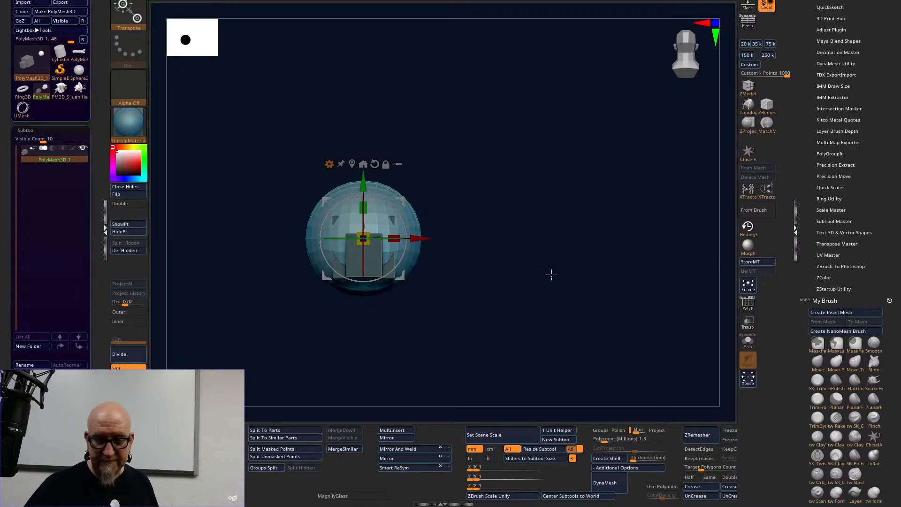
Scale, tilt and shift the sphere in side view so it forms the mane mass behind the face blocks.
{"action": "left_click_drag", "start_coordinate": [554, 272], "coordinate": [505, 274], "text": "shift"}
{"action": "mouse_move", "coordinate": [400, 274]}
{"action": "left_mouse_down"}
{"action": "mouse_move", "coordinate": [418, 266]}
{"action": "mouse_move", "coordinate": [411, 279]}
{"action": "left_mouse_up"}
{"action": "left_click_drag", "start_coordinate": [369, 217], "coordinate": [362, 192]}
{"action": "left_click_drag", "start_coordinate": [405, 233], "coordinate": [429, 227]}
{"action": "left_click_drag", "start_coordinate": [363, 190], "coordinate": [366, 201]}
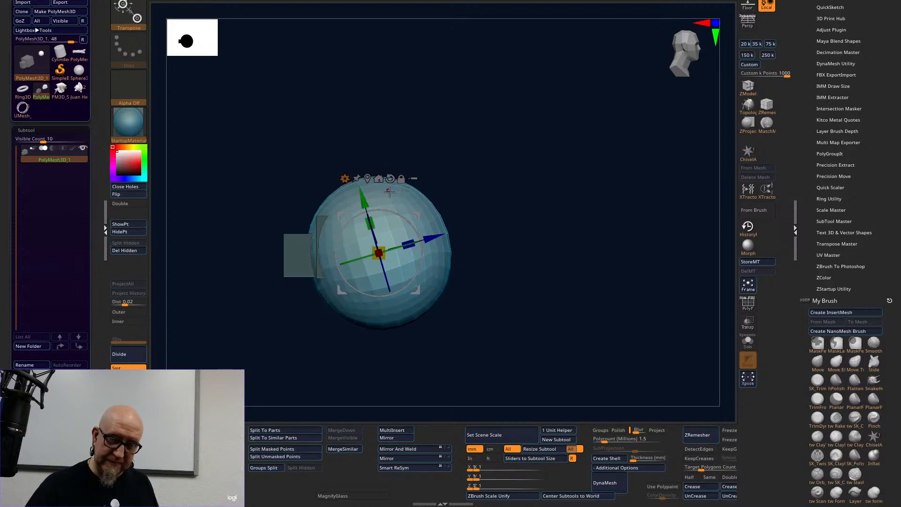
{"action": "left_click_drag", "start_coordinate": [430, 238], "coordinate": [447, 234]}
{"action": "left_click_drag", "start_coordinate": [431, 285], "coordinate": [427, 278]}
Widen the mane sphere slightly from the front and clear the mask from the face blocks.
{"action": "left_click_drag", "start_coordinate": [492, 275], "coordinate": [566, 296], "text": "shift"}
{"action": "left_click_drag", "start_coordinate": [499, 248], "coordinate": [501, 286], "text": "alt"}
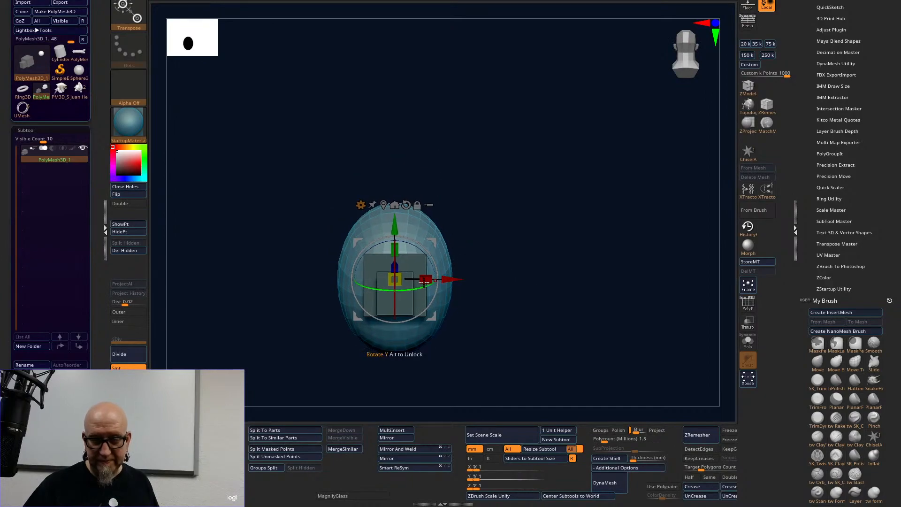
{"action": "left_click_drag", "start_coordinate": [425, 280], "coordinate": [432, 277]}
{"action": "left_click_drag", "start_coordinate": [394, 225], "coordinate": [394, 227]}
{"action": "left_click_drag", "start_coordinate": [498, 311], "coordinate": [511, 325], "text": "ctrl"}
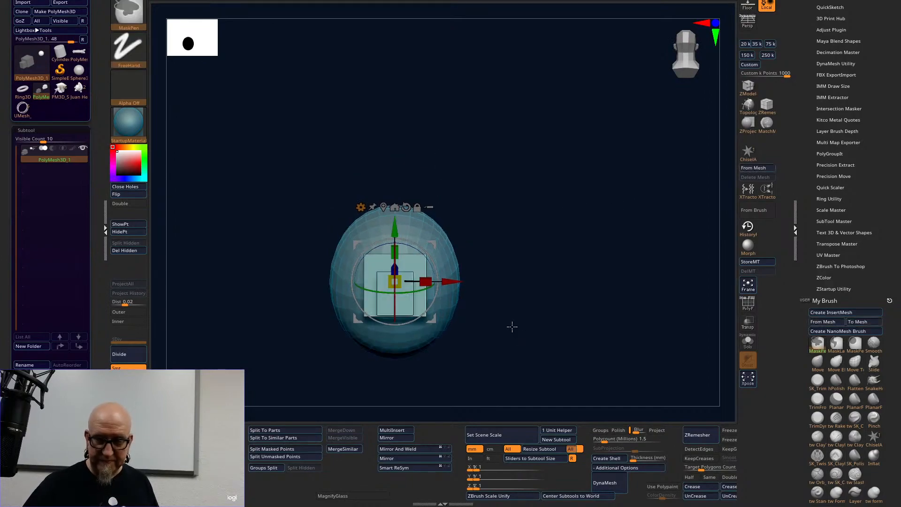
Fuse the blocks and sphere with Remesh By Dynamesh at a target polygon count of 35318, and return to the Gizmo 3D.
{"action": "left_click_drag", "start_coordinate": [558, 200], "coordinate": [531, 203]}
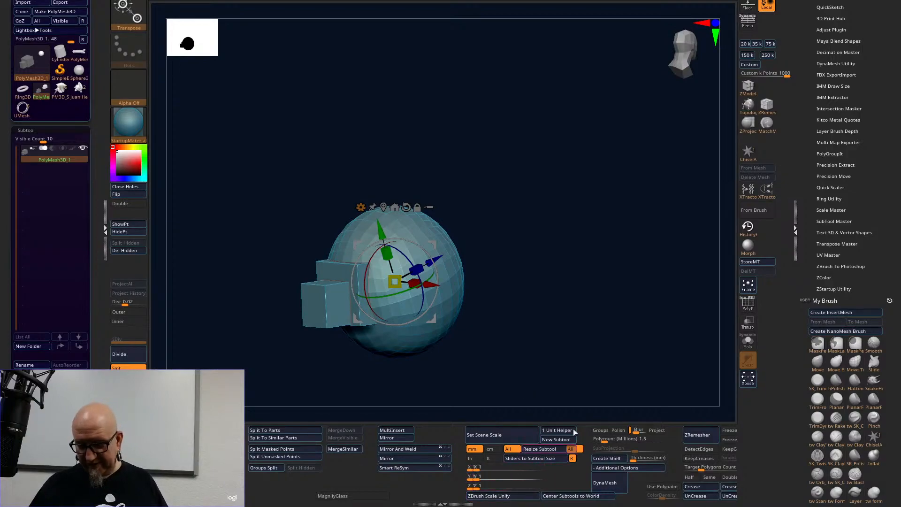
{"action": "left_click", "coordinate": [359, 207]}
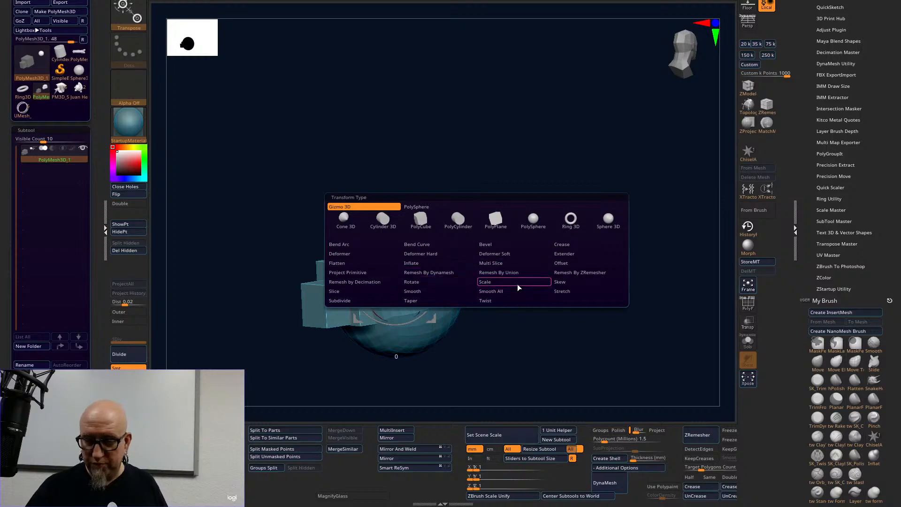
{"action": "left_click", "coordinate": [446, 272]}
{"action": "left_click_drag", "start_coordinate": [474, 178], "coordinate": [509, 142]}
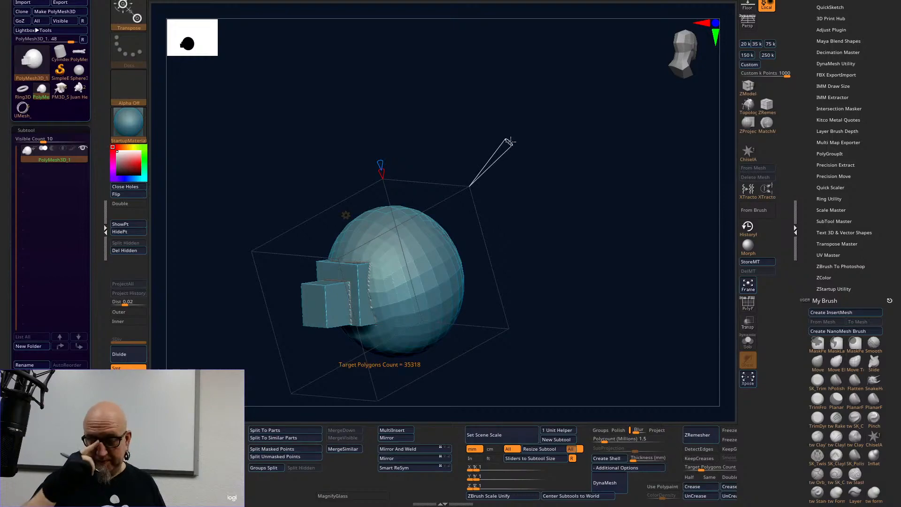
{"action": "left_click", "coordinate": [345, 215]}
{"action": "left_click", "coordinate": [477, 215]}
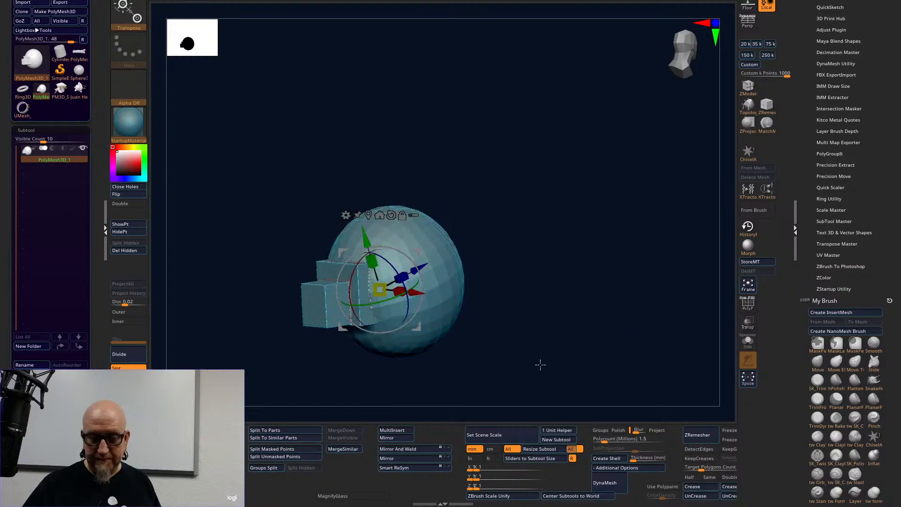
Select the tw ClayTubes brush and frame the face blocks closely, ready for sculpting.
{"action": "left_click_drag", "start_coordinate": [530, 364], "coordinate": [563, 358]}
{"action": "key", "text": "q"}
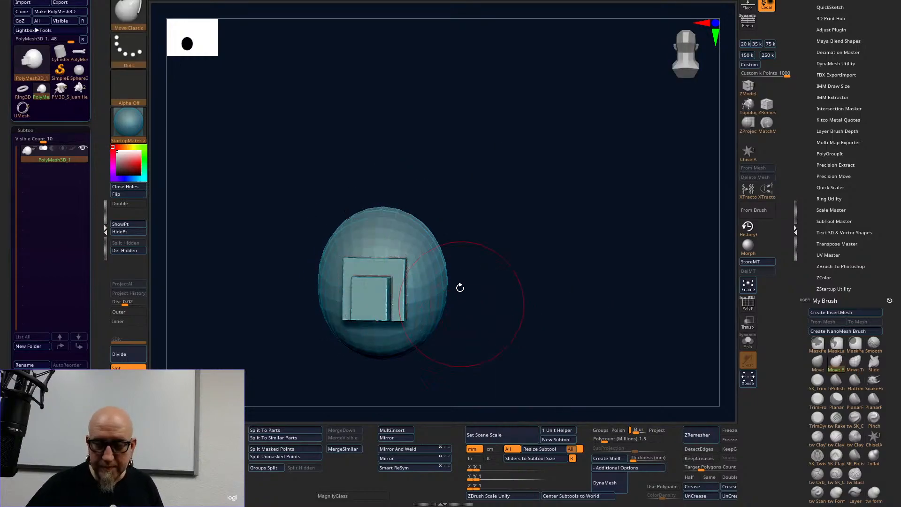
{"action": "scroll", "coordinate": [890, 385], "scroll_direction": "down", "scroll_amount": 5}
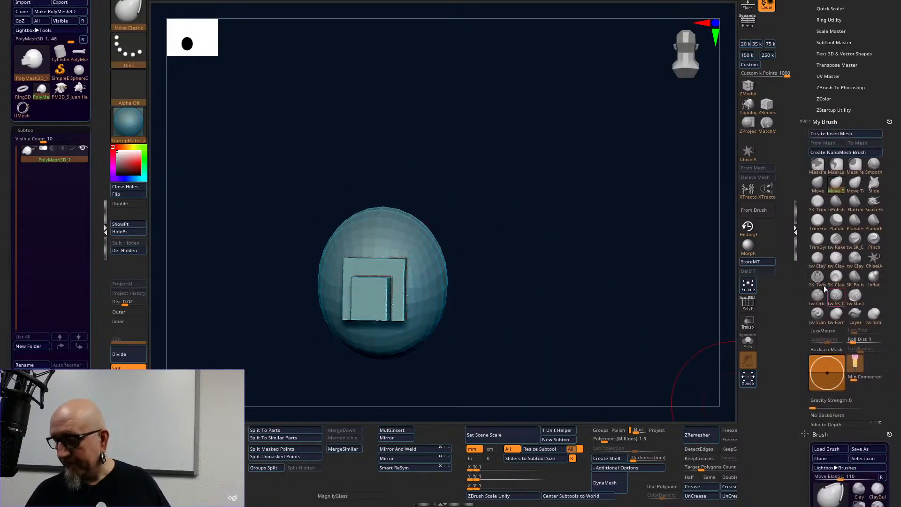
{"action": "left_click", "coordinate": [821, 264]}
{"action": "mouse_move", "coordinate": [539, 267]}
{"action": "left_mouse_down"}
{"action": "mouse_move", "coordinate": [535, 258]}
{"action": "mouse_move", "coordinate": [428, 265]}
{"action": "left_mouse_up"}
{"action": "mouse_move", "coordinate": [428, 266]}
{"action": "right_mouse_down", "text": "alt"}
{"action": "mouse_move", "coordinate": [522, 192]}
{"action": "mouse_move", "coordinate": [487, 220]}
{"action": "right_mouse_up", "text": "alt"}
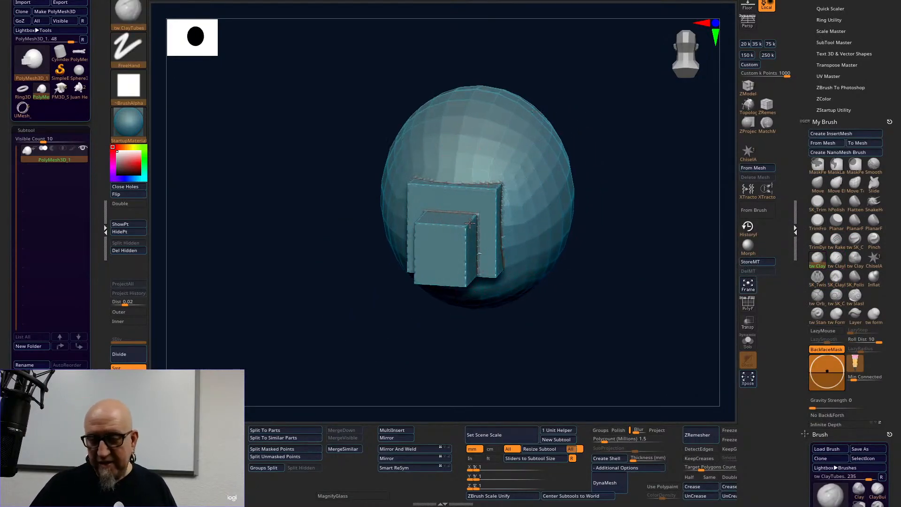
{"action": "key", "text": "space"}
{"action": "left_click_drag", "start_coordinate": [471, 221], "coordinate": [464, 220]}
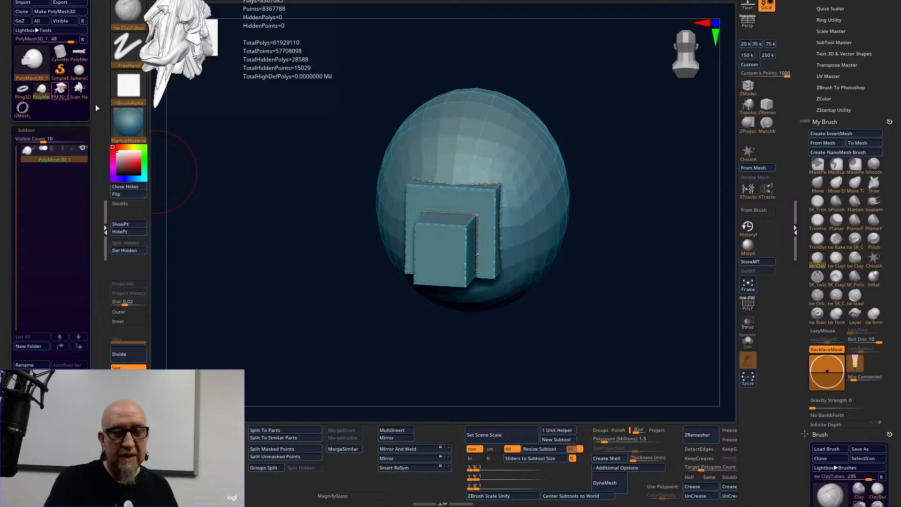
Return to the chimaera, isolate the lion head subtool and examine its face and mane planes from the side.
{"action": "left_click", "coordinate": [61, 95]}
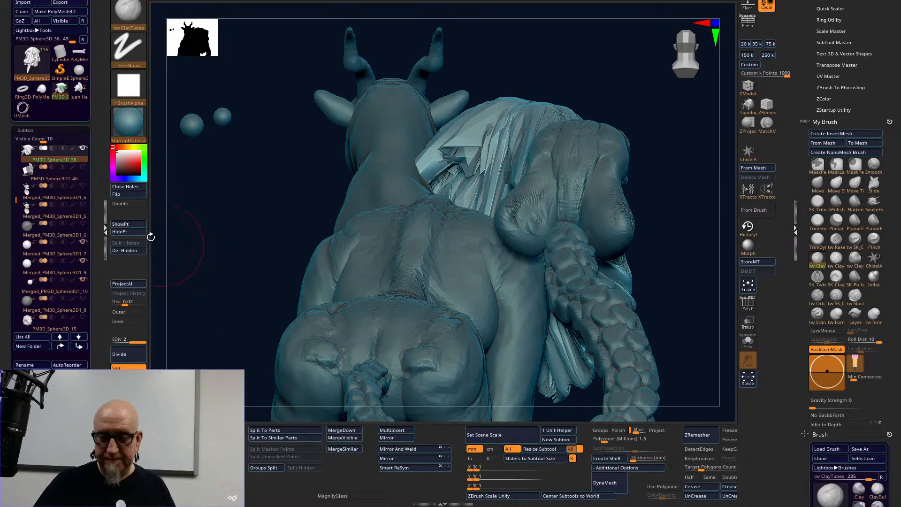
{"action": "left_click", "coordinate": [83, 148], "text": "shift"}
{"action": "left_click_drag", "start_coordinate": [202, 264], "coordinate": [160, 235]}
{"action": "left_click_drag", "start_coordinate": [636, 277], "coordinate": [624, 331]}
{"action": "left_click_drag", "start_coordinate": [654, 373], "coordinate": [627, 296]}
{"action": "left_click_drag", "start_coordinate": [228, 368], "coordinate": [382, 377]}
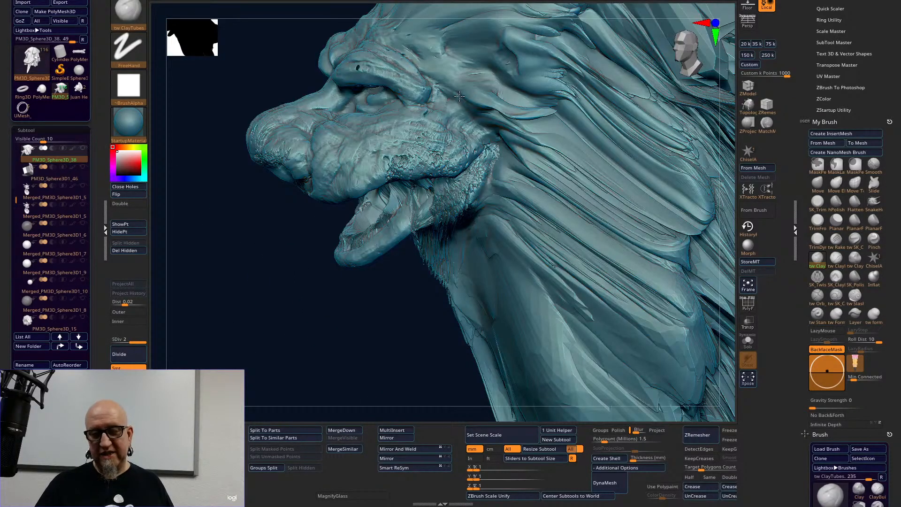
{"action": "mouse_move", "coordinate": [369, 326]}
{"action": "left_mouse_down"}
{"action": "mouse_move", "coordinate": [392, 332]}
{"action": "mouse_move", "coordinate": [381, 331]}
{"action": "left_mouse_up"}
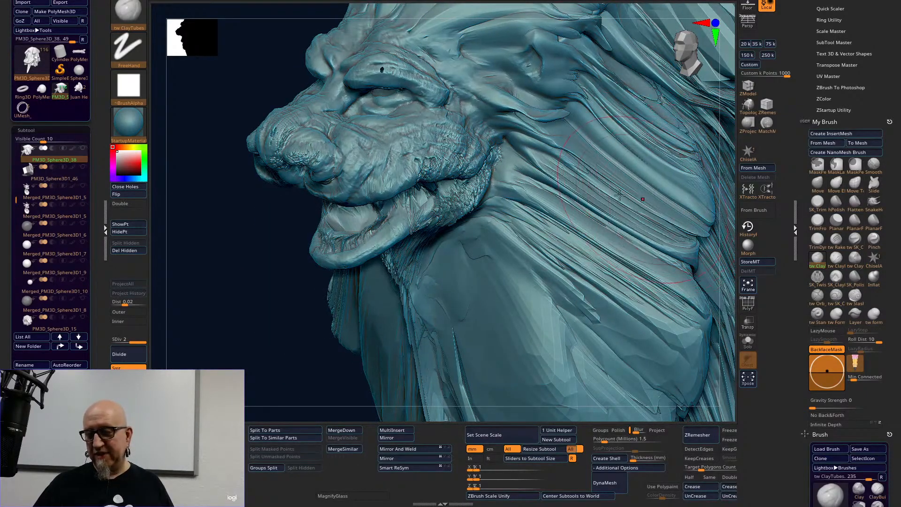
{"action": "mouse_move", "coordinate": [237, 313]}
{"action": "left_mouse_down"}
{"action": "mouse_move", "coordinate": [231, 346]}
{"action": "mouse_move", "coordinate": [207, 283]}
{"action": "left_mouse_up"}
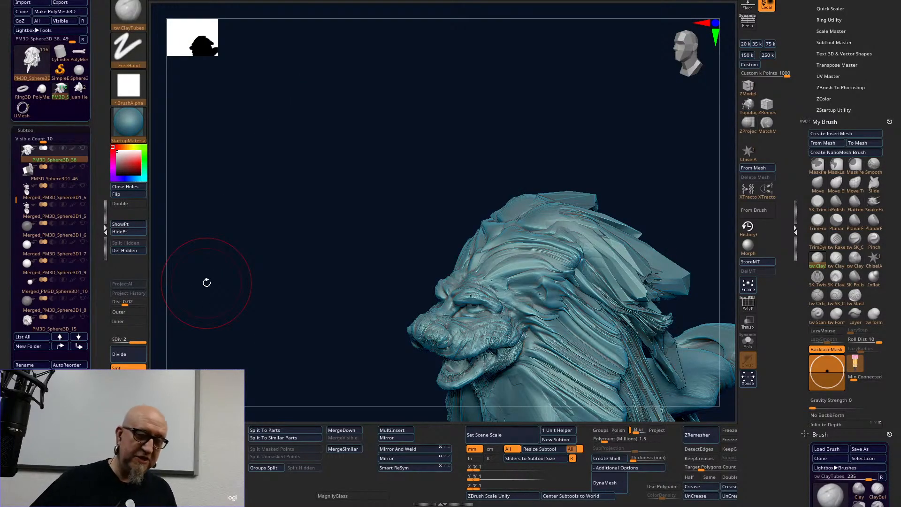
Switch back to the primitive head block-out, view its face from an angle and divide it to subdivision level 3.
{"action": "left_click", "coordinate": [41, 89]}
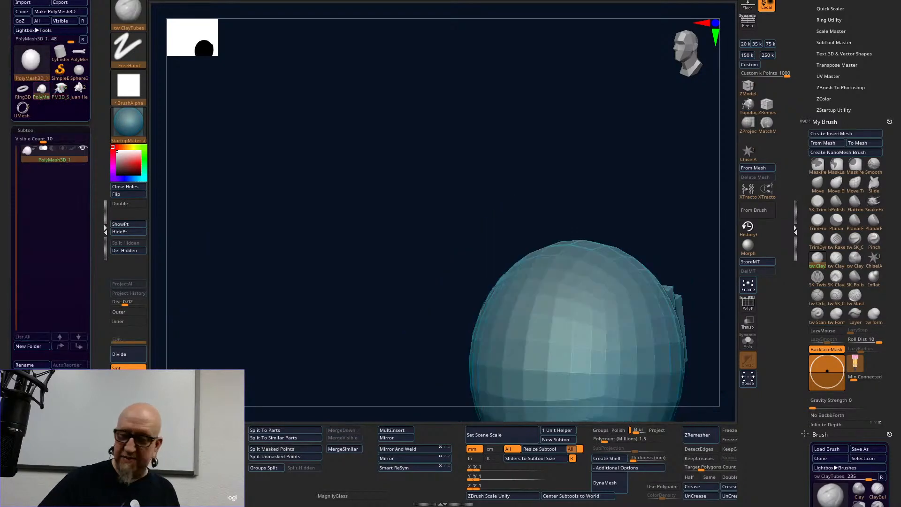
{"action": "left_click_drag", "start_coordinate": [382, 342], "coordinate": [432, 351], "text": "shift"}
{"action": "mouse_move", "coordinate": [525, 348]}
{"action": "left_mouse_down", "text": "alt"}
{"action": "mouse_move", "coordinate": [312, 323]}
{"action": "mouse_move", "coordinate": [349, 374]}
{"action": "mouse_move", "coordinate": [437, 343]}
{"action": "mouse_move", "coordinate": [471, 238]}
{"action": "left_mouse_up", "text": "alt"}
{"action": "key", "text": "space"}
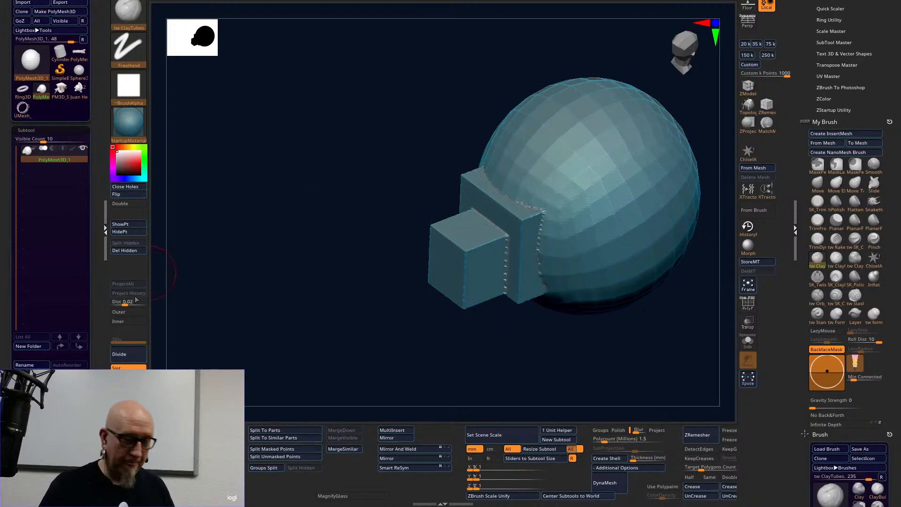
{"action": "left_click", "coordinate": [136, 354]}
Sculpt clay strokes over the muzzle block, nose bridge and brow edge of the block-out head.
{"action": "mouse_move", "coordinate": [481, 214]}
{"action": "left_mouse_down"}
{"action": "mouse_move", "coordinate": [443, 257]}
{"action": "mouse_move", "coordinate": [450, 238]}
{"action": "left_mouse_up"}
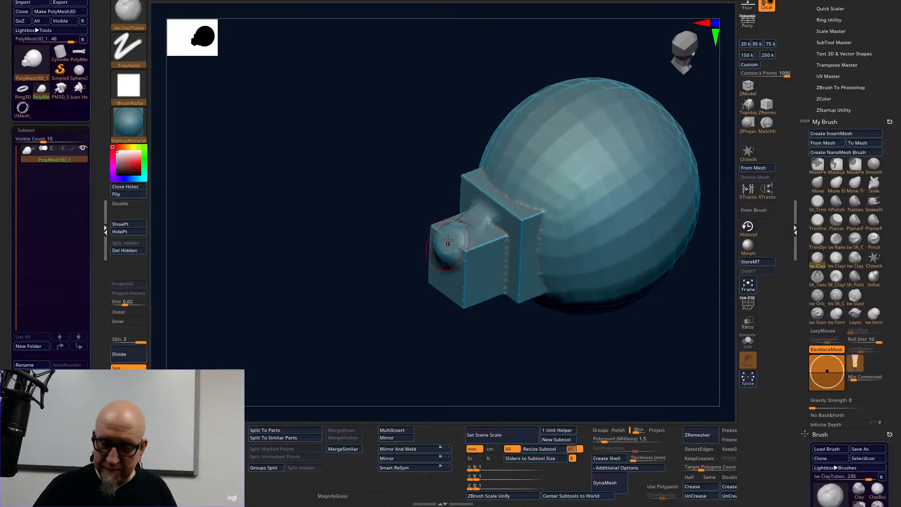
{"action": "mouse_move", "coordinate": [487, 206]}
{"action": "left_mouse_down"}
{"action": "mouse_move", "coordinate": [521, 218]}
{"action": "mouse_move", "coordinate": [469, 176]}
{"action": "left_mouse_up"}
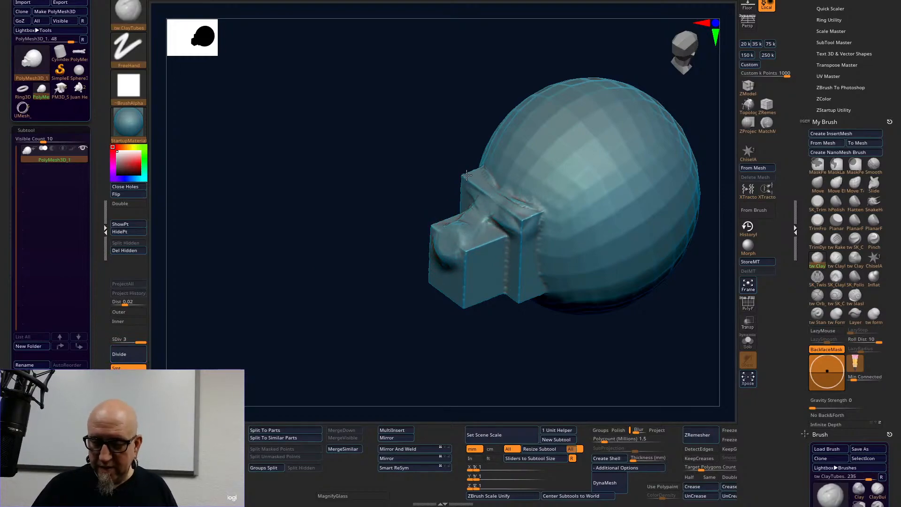
{"action": "mouse_move", "coordinate": [524, 212]}
{"action": "left_mouse_down"}
{"action": "mouse_move", "coordinate": [487, 267]}
{"action": "mouse_move", "coordinate": [497, 287]}
{"action": "left_mouse_up"}
{"action": "left_click_drag", "start_coordinate": [446, 336], "coordinate": [502, 329]}
{"action": "mouse_move", "coordinate": [433, 243]}
{"action": "left_mouse_down"}
{"action": "mouse_move", "coordinate": [410, 235]}
{"action": "mouse_move", "coordinate": [412, 215]}
{"action": "mouse_move", "coordinate": [384, 253]}
{"action": "left_mouse_up"}
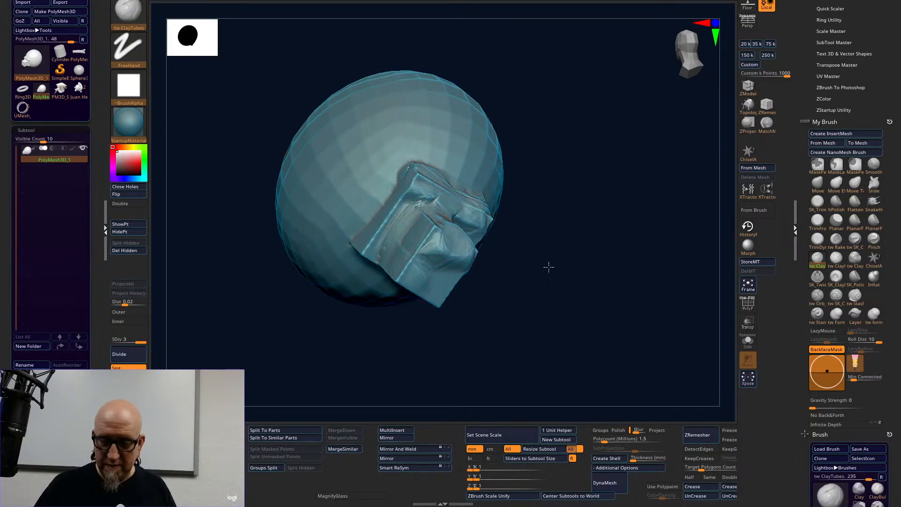
Build up the sides of the muzzle and cheeks on the block-out head and round off its front.
{"action": "left_click_drag", "start_coordinate": [553, 266], "coordinate": [500, 290]}
{"action": "mouse_move", "coordinate": [450, 243]}
{"action": "left_mouse_down"}
{"action": "mouse_move", "coordinate": [456, 260]}
{"action": "mouse_move", "coordinate": [405, 281]}
{"action": "left_mouse_up"}
{"action": "mouse_move", "coordinate": [468, 357]}
{"action": "left_mouse_down"}
{"action": "mouse_move", "coordinate": [413, 328]}
{"action": "mouse_move", "coordinate": [416, 245]}
{"action": "left_mouse_up"}
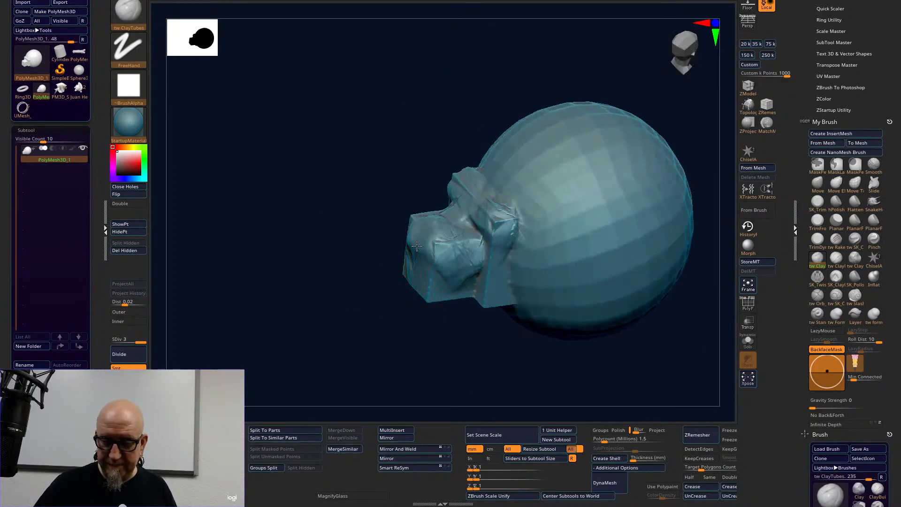
{"action": "mouse_move", "coordinate": [422, 328]}
{"action": "left_mouse_down"}
{"action": "mouse_move", "coordinate": [413, 296]}
{"action": "mouse_move", "coordinate": [462, 277]}
{"action": "mouse_move", "coordinate": [460, 261]}
{"action": "left_mouse_up"}
{"action": "left_click_drag", "start_coordinate": [692, 245], "coordinate": [724, 234]}
{"action": "left_click_drag", "start_coordinate": [388, 272], "coordinate": [382, 291]}
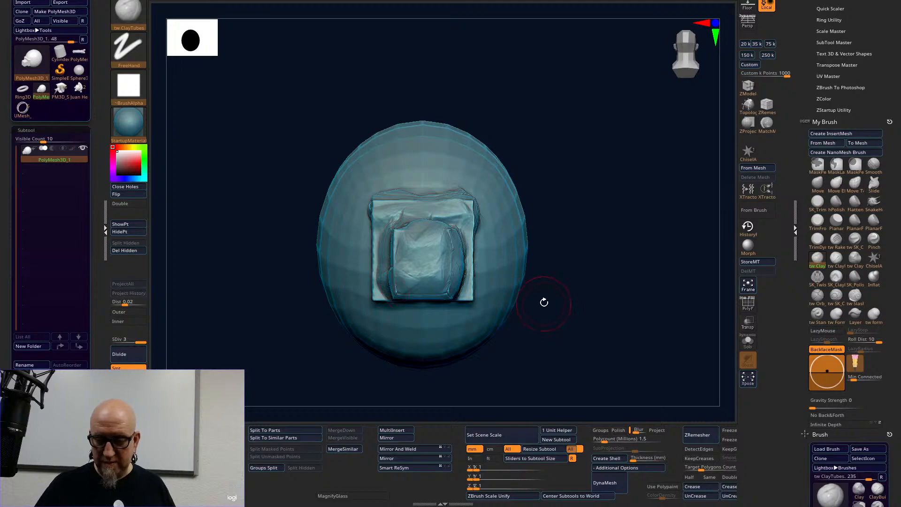
Bring up the transform gizmo on the block-out head, center it on the unmasked mesh and send it to its home position.
{"action": "key", "text": "w"}
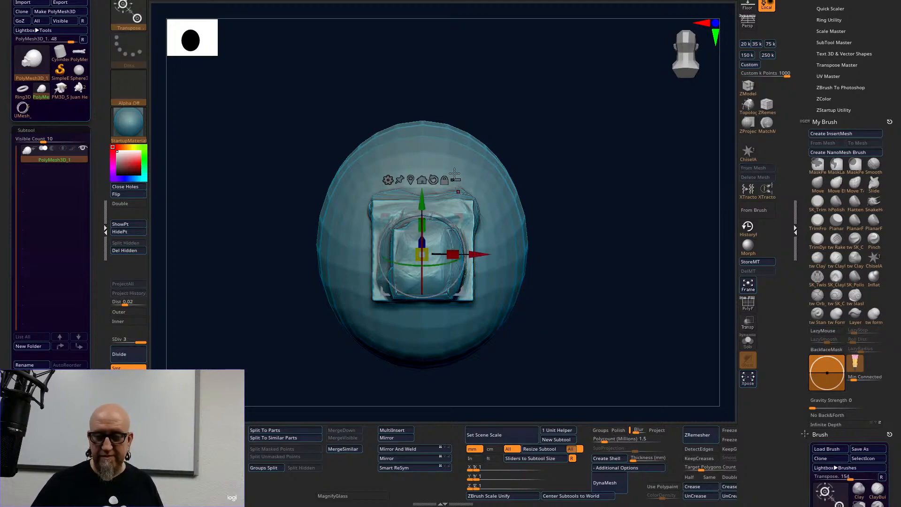
{"action": "left_click", "coordinate": [412, 180]}
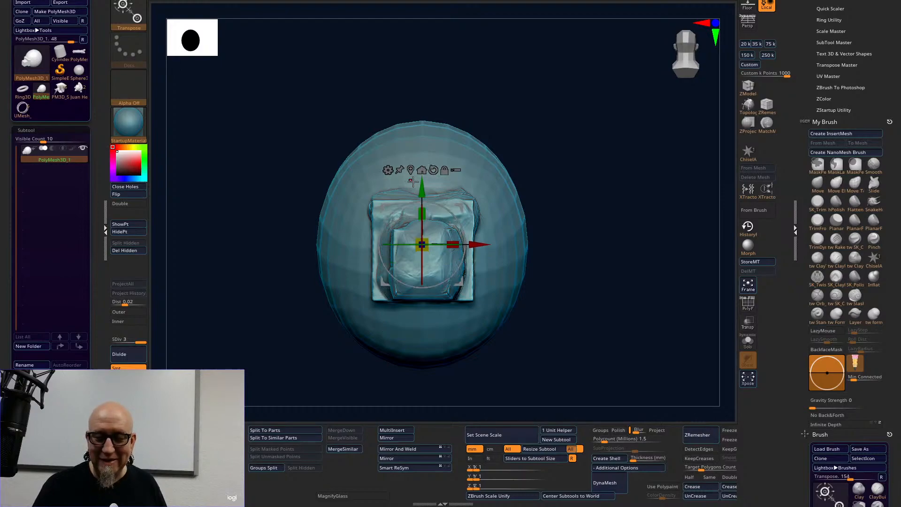
{"action": "left_click", "coordinate": [421, 170]}
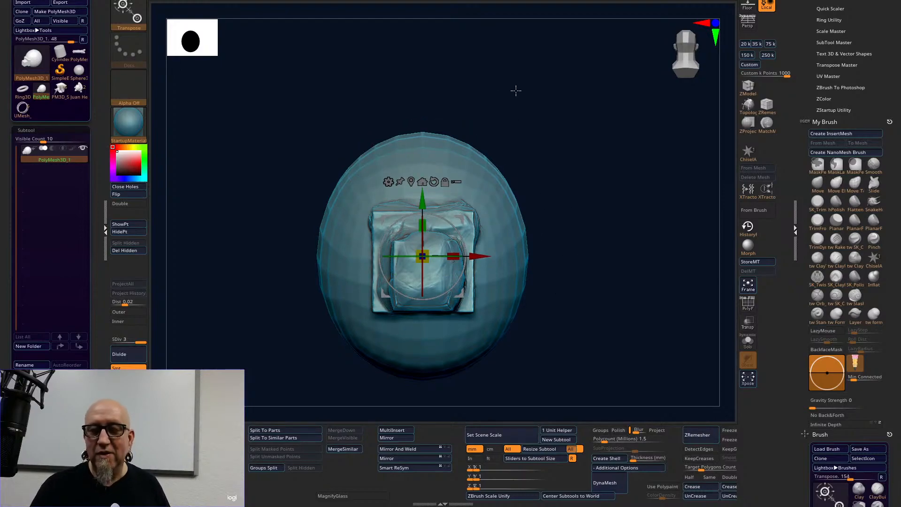
Return to clay sculpting and build up the brow, eye area and nose bridge around the block-out's muzzle.
{"action": "left_click_drag", "start_coordinate": [637, 194], "coordinate": [581, 279]}
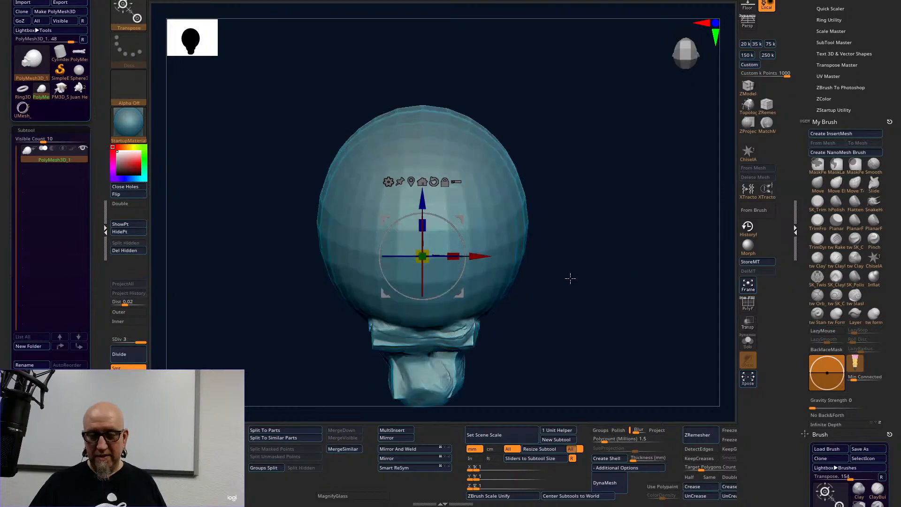
{"action": "left_click_drag", "start_coordinate": [454, 296], "coordinate": [459, 282]}
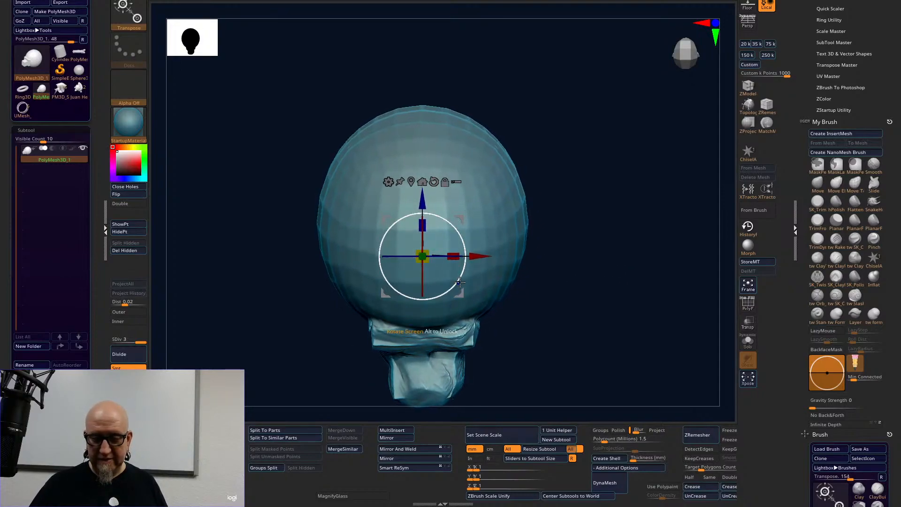
{"action": "left_click_drag", "start_coordinate": [556, 212], "coordinate": [582, 244]}
{"action": "left_click_drag", "start_coordinate": [438, 205], "coordinate": [566, 247]}
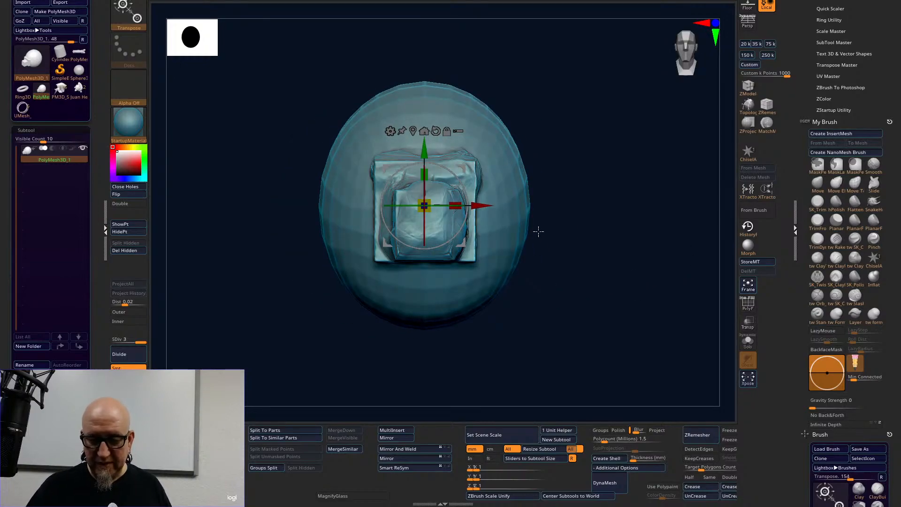
{"action": "key", "text": "q"}
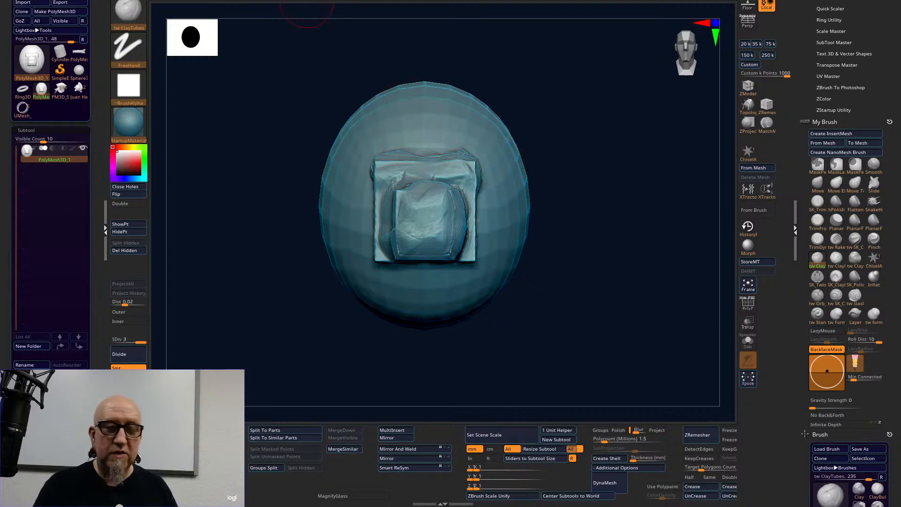
{"action": "mouse_move", "coordinate": [563, 89]}
{"action": "left_mouse_down"}
{"action": "mouse_move", "coordinate": [587, 148]}
{"action": "mouse_move", "coordinate": [541, 150]}
{"action": "left_mouse_up"}
{"action": "mouse_move", "coordinate": [422, 180]}
{"action": "left_mouse_down"}
{"action": "mouse_move", "coordinate": [474, 168]}
{"action": "mouse_move", "coordinate": [457, 174]}
{"action": "mouse_move", "coordinate": [478, 185]}
{"action": "mouse_move", "coordinate": [474, 194]}
{"action": "mouse_move", "coordinate": [478, 163]}
{"action": "mouse_move", "coordinate": [465, 195]}
{"action": "mouse_move", "coordinate": [446, 199]}
{"action": "mouse_move", "coordinate": [467, 185]}
{"action": "mouse_move", "coordinate": [464, 170]}
{"action": "mouse_move", "coordinate": [473, 195]}
{"action": "mouse_move", "coordinate": [488, 164]}
{"action": "mouse_move", "coordinate": [468, 200]}
{"action": "mouse_move", "coordinate": [457, 183]}
{"action": "mouse_move", "coordinate": [490, 171]}
{"action": "mouse_move", "coordinate": [430, 167]}
{"action": "mouse_move", "coordinate": [450, 157]}
{"action": "mouse_move", "coordinate": [488, 202]}
{"action": "mouse_move", "coordinate": [467, 205]}
{"action": "mouse_move", "coordinate": [471, 271]}
{"action": "mouse_move", "coordinate": [454, 284]}
{"action": "mouse_move", "coordinate": [433, 277]}
{"action": "left_mouse_up"}
{"action": "left_click_drag", "start_coordinate": [561, 277], "coordinate": [567, 187]}
{"action": "mouse_move", "coordinate": [455, 258]}
{"action": "left_mouse_down"}
{"action": "mouse_move", "coordinate": [443, 202]}
{"action": "mouse_move", "coordinate": [452, 197]}
{"action": "mouse_move", "coordinate": [432, 262]}
{"action": "mouse_move", "coordinate": [383, 228]}
{"action": "left_mouse_up"}
{"action": "mouse_move", "coordinate": [421, 202]}
{"action": "left_mouse_down"}
{"action": "mouse_move", "coordinate": [441, 211]}
{"action": "mouse_move", "coordinate": [430, 253]}
{"action": "mouse_move", "coordinate": [393, 233]}
{"action": "mouse_move", "coordinate": [413, 202]}
{"action": "left_mouse_up"}
{"action": "left_click_drag", "start_coordinate": [484, 188], "coordinate": [701, 248]}
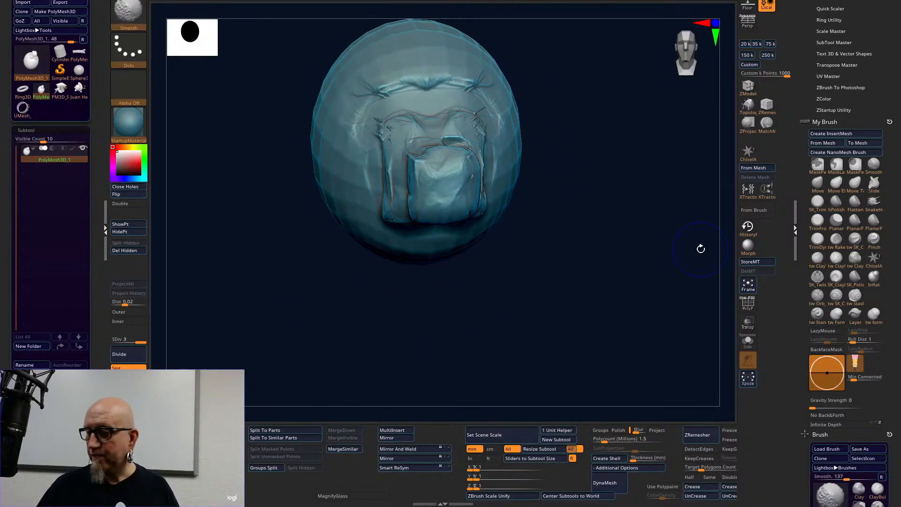
Smooth the rough brow, eye and muzzle transitions of the block-out head with the Smooth Stronger brush.
{"action": "left_click", "coordinate": [876, 166]}
{"action": "left_click", "coordinate": [744, 187]}
{"action": "mouse_move", "coordinate": [564, 141]}
{"action": "left_mouse_down"}
{"action": "mouse_move", "coordinate": [599, 131]}
{"action": "mouse_move", "coordinate": [546, 158]}
{"action": "left_mouse_up"}
{"action": "mouse_move", "coordinate": [424, 183]}
{"action": "left_mouse_down"}
{"action": "mouse_move", "coordinate": [403, 202]}
{"action": "mouse_move", "coordinate": [422, 169]}
{"action": "mouse_move", "coordinate": [415, 204]}
{"action": "mouse_move", "coordinate": [393, 176]}
{"action": "mouse_move", "coordinate": [422, 155]}
{"action": "mouse_move", "coordinate": [399, 169]}
{"action": "mouse_move", "coordinate": [413, 178]}
{"action": "mouse_move", "coordinate": [409, 162]}
{"action": "mouse_move", "coordinate": [403, 171]}
{"action": "left_mouse_up"}
{"action": "left_click_drag", "start_coordinate": [554, 162], "coordinate": [493, 164]}
{"action": "left_click_drag", "start_coordinate": [443, 134], "coordinate": [361, 148]}
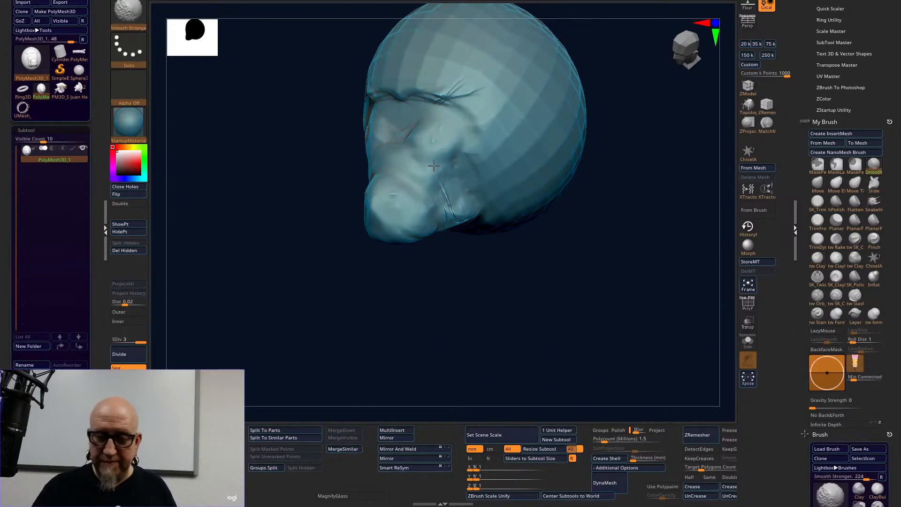
Add clay strokes along the muzzle, nose bridge and brow of the block-out to define the facial planes.
{"action": "right_click_drag", "start_coordinate": [483, 190], "coordinate": [604, 211]}
{"action": "mouse_move", "coordinate": [390, 161]}
{"action": "left_mouse_down"}
{"action": "mouse_move", "coordinate": [390, 150]}
{"action": "mouse_move", "coordinate": [416, 157]}
{"action": "mouse_move", "coordinate": [418, 172]}
{"action": "mouse_move", "coordinate": [435, 164]}
{"action": "left_mouse_up"}
{"action": "left_click_drag", "start_coordinate": [393, 188], "coordinate": [389, 229]}
{"action": "left_click_drag", "start_coordinate": [528, 193], "coordinate": [445, 193]}
{"action": "mouse_move", "coordinate": [417, 201]}
{"action": "left_mouse_down"}
{"action": "mouse_move", "coordinate": [420, 216]}
{"action": "mouse_move", "coordinate": [441, 202]}
{"action": "mouse_move", "coordinate": [430, 217]}
{"action": "mouse_move", "coordinate": [439, 171]}
{"action": "mouse_move", "coordinate": [424, 165]}
{"action": "mouse_move", "coordinate": [445, 158]}
{"action": "mouse_move", "coordinate": [415, 129]}
{"action": "mouse_move", "coordinate": [414, 172]}
{"action": "mouse_move", "coordinate": [425, 147]}
{"action": "mouse_move", "coordinate": [418, 165]}
{"action": "mouse_move", "coordinate": [444, 160]}
{"action": "left_mouse_up"}
{"action": "mouse_move", "coordinate": [471, 112]}
{"action": "left_mouse_down"}
{"action": "mouse_move", "coordinate": [441, 136]}
{"action": "mouse_move", "coordinate": [507, 103]}
{"action": "left_mouse_up"}
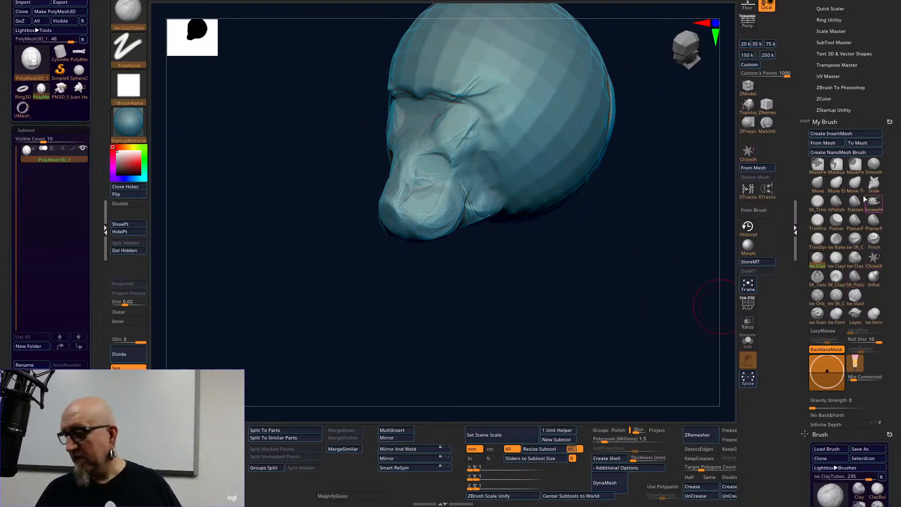
Use the Move brush to pull the upper face corners outward as ears and reshape the muzzle profile.
{"action": "left_click", "coordinate": [818, 184]}
{"action": "left_click_drag", "start_coordinate": [620, 181], "coordinate": [633, 183], "text": "shift"}
{"action": "left_click_drag", "start_coordinate": [686, 78], "coordinate": [585, 182], "text": "alt"}
{"action": "left_click_drag", "start_coordinate": [508, 158], "coordinate": [548, 125]}
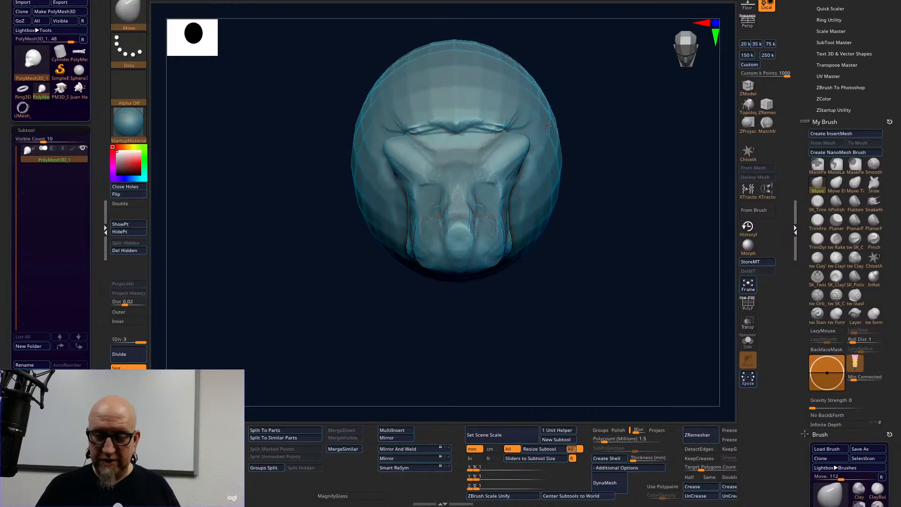
{"action": "left_click_drag", "start_coordinate": [650, 178], "coordinate": [549, 176]}
{"action": "left_click_drag", "start_coordinate": [503, 159], "coordinate": [515, 174]}
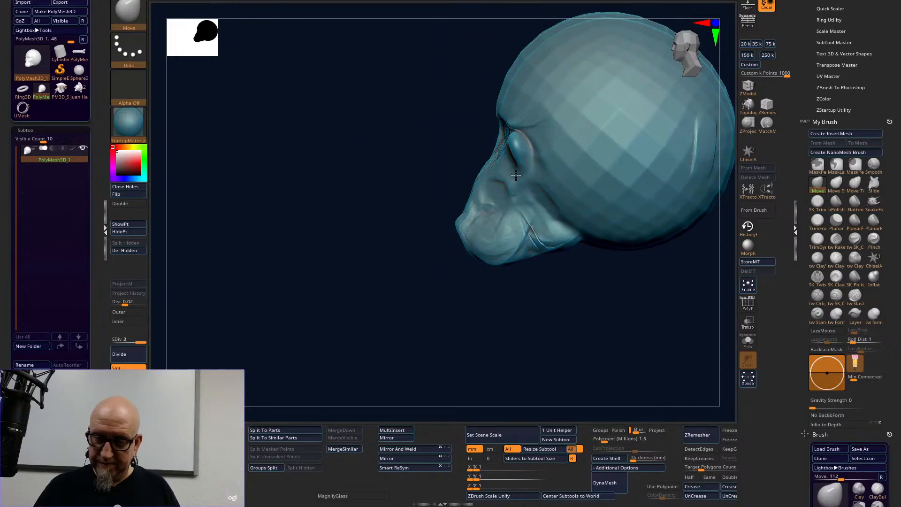
{"action": "mouse_move", "coordinate": [537, 302]}
{"action": "left_mouse_down"}
{"action": "mouse_move", "coordinate": [553, 322]}
{"action": "mouse_move", "coordinate": [629, 297]}
{"action": "mouse_move", "coordinate": [572, 288]}
{"action": "left_mouse_up"}
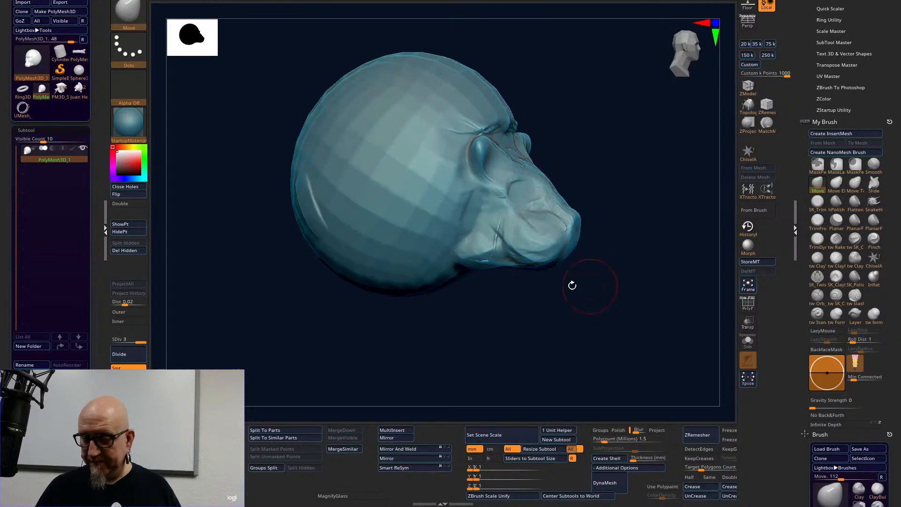
{"action": "left_click_drag", "start_coordinate": [564, 208], "coordinate": [577, 221]}
{"action": "left_click_drag", "start_coordinate": [538, 263], "coordinate": [571, 339]}
Adjust the ClayTubes brush size and sculpt the eye area, brow and ears of the block-out head.
{"action": "left_click", "coordinate": [816, 258]}
{"action": "mouse_move", "coordinate": [657, 328]}
{"action": "left_mouse_down"}
{"action": "mouse_move", "coordinate": [615, 314]}
{"action": "mouse_move", "coordinate": [577, 272]}
{"action": "left_mouse_up"}
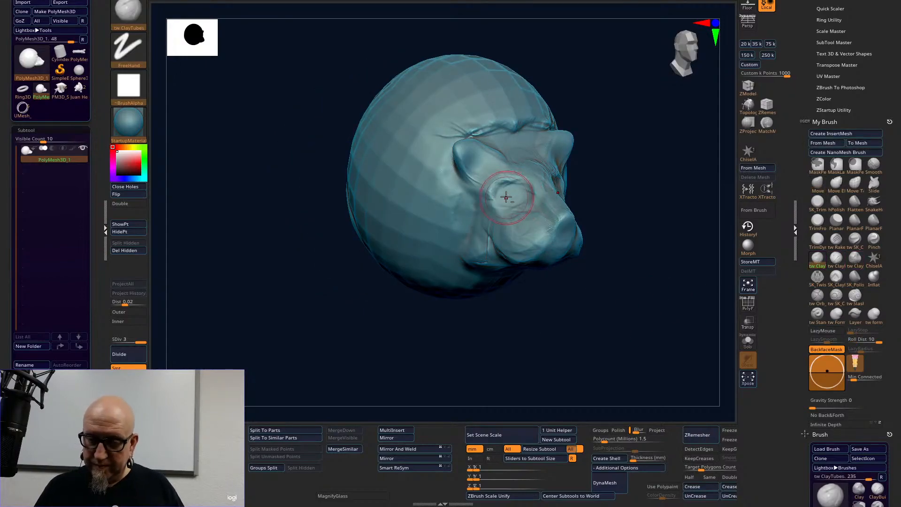
{"action": "key", "text": "space"}
{"action": "left_click_drag", "start_coordinate": [525, 185], "coordinate": [502, 185]}
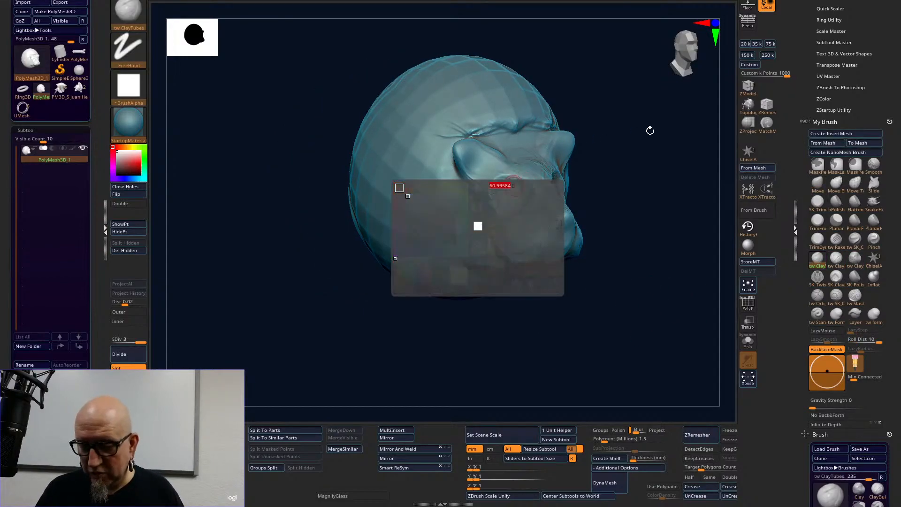
{"action": "left_click_drag", "start_coordinate": [646, 131], "coordinate": [559, 171]}
{"action": "left_click_drag", "start_coordinate": [506, 188], "coordinate": [518, 183]}
{"action": "mouse_move", "coordinate": [475, 227]}
{"action": "left_mouse_down"}
{"action": "mouse_move", "coordinate": [468, 228]}
{"action": "mouse_move", "coordinate": [478, 230]}
{"action": "left_mouse_up"}
{"action": "key", "text": "space"}
{"action": "mouse_move", "coordinate": [519, 180]}
{"action": "left_mouse_down"}
{"action": "mouse_move", "coordinate": [508, 180]}
{"action": "mouse_move", "coordinate": [526, 188]}
{"action": "mouse_move", "coordinate": [506, 184]}
{"action": "mouse_move", "coordinate": [522, 180]}
{"action": "mouse_move", "coordinate": [496, 186]}
{"action": "mouse_move", "coordinate": [528, 169]}
{"action": "mouse_move", "coordinate": [521, 154]}
{"action": "mouse_move", "coordinate": [480, 165]}
{"action": "mouse_move", "coordinate": [490, 151]}
{"action": "mouse_move", "coordinate": [475, 147]}
{"action": "mouse_move", "coordinate": [490, 168]}
{"action": "left_mouse_up"}
{"action": "mouse_move", "coordinate": [667, 162]}
{"action": "left_mouse_down"}
{"action": "mouse_move", "coordinate": [702, 207]}
{"action": "mouse_move", "coordinate": [690, 209]}
{"action": "left_mouse_up"}
Build up the muzzle into a rounded volume and add strokes along its underside towards the jaw.
{"action": "mouse_move", "coordinate": [514, 221]}
{"action": "left_mouse_down"}
{"action": "mouse_move", "coordinate": [539, 226]}
{"action": "mouse_move", "coordinate": [554, 201]}
{"action": "mouse_move", "coordinate": [571, 237]}
{"action": "mouse_move", "coordinate": [596, 217]}
{"action": "left_mouse_up"}
{"action": "mouse_move", "coordinate": [519, 276]}
{"action": "left_mouse_down"}
{"action": "mouse_move", "coordinate": [555, 264]}
{"action": "mouse_move", "coordinate": [568, 247]}
{"action": "left_mouse_up"}
{"action": "left_click_drag", "start_coordinate": [635, 261], "coordinate": [595, 255]}
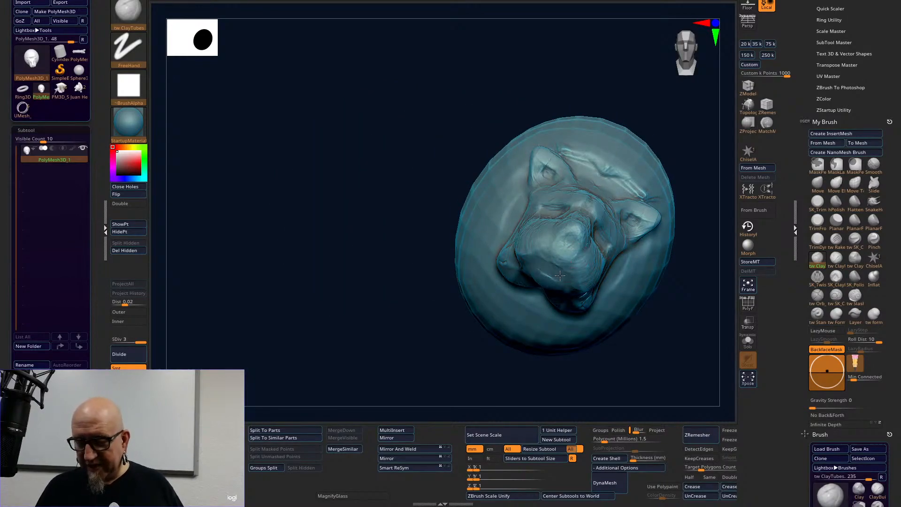
{"action": "left_click_drag", "start_coordinate": [562, 303], "coordinate": [532, 263]}
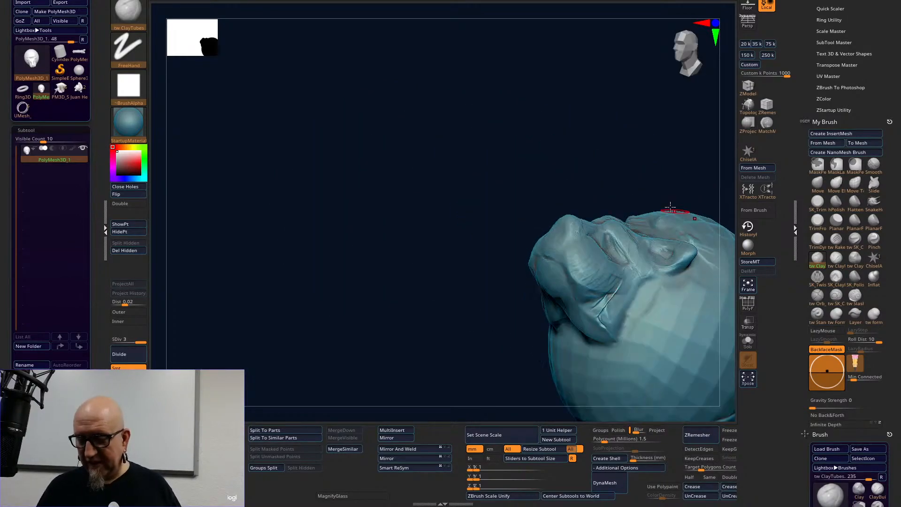
{"action": "left_click_drag", "start_coordinate": [558, 301], "coordinate": [579, 322]}
Resize the clay brush, carve beside the nose bridge and build up the nose on the front of the muzzle.
{"action": "mouse_move", "coordinate": [459, 335]}
{"action": "left_mouse_down", "text": "alt"}
{"action": "mouse_move", "coordinate": [438, 330]}
{"action": "mouse_move", "coordinate": [343, 257]}
{"action": "left_mouse_up", "text": "alt"}
{"action": "key", "text": "space"}
{"action": "mouse_move", "coordinate": [488, 228]}
{"action": "left_mouse_down"}
{"action": "mouse_move", "coordinate": [490, 262]}
{"action": "mouse_move", "coordinate": [451, 258]}
{"action": "mouse_move", "coordinate": [525, 235]}
{"action": "mouse_move", "coordinate": [483, 242]}
{"action": "mouse_move", "coordinate": [500, 220]}
{"action": "mouse_move", "coordinate": [474, 227]}
{"action": "mouse_move", "coordinate": [479, 188]}
{"action": "mouse_move", "coordinate": [495, 225]}
{"action": "left_mouse_up"}
{"action": "left_click_drag", "start_coordinate": [521, 187], "coordinate": [509, 229]}
{"action": "mouse_move", "coordinate": [498, 221]}
{"action": "left_mouse_down", "text": "shift"}
{"action": "mouse_move", "coordinate": [492, 228]}
{"action": "mouse_move", "coordinate": [469, 181]}
{"action": "mouse_move", "coordinate": [485, 239]}
{"action": "mouse_move", "coordinate": [503, 229]}
{"action": "mouse_move", "coordinate": [486, 245]}
{"action": "mouse_move", "coordinate": [578, 191]}
{"action": "mouse_move", "coordinate": [570, 201]}
{"action": "left_mouse_up", "text": "shift"}
{"action": "mouse_move", "coordinate": [425, 327]}
{"action": "left_mouse_down"}
{"action": "mouse_move", "coordinate": [660, 295]}
{"action": "mouse_move", "coordinate": [618, 360]}
{"action": "mouse_move", "coordinate": [513, 383]}
{"action": "mouse_move", "coordinate": [478, 354]}
{"action": "mouse_move", "coordinate": [489, 364]}
{"action": "left_mouse_up"}
{"action": "left_click_drag", "start_coordinate": [349, 231], "coordinate": [344, 246], "text": "alt"}
{"action": "left_click_drag", "start_coordinate": [353, 303], "coordinate": [331, 302]}
{"action": "left_click_drag", "start_coordinate": [356, 228], "coordinate": [348, 239], "text": "alt"}
{"action": "left_click_drag", "start_coordinate": [338, 328], "coordinate": [331, 281]}
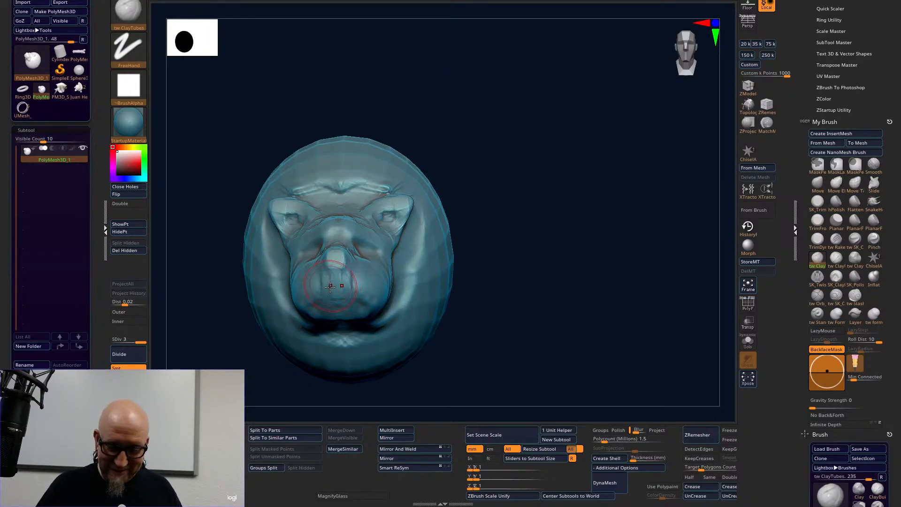
Change the brush size and define the nose, the upper lip split and the two halves of the muzzle.
{"action": "key", "text": "space"}
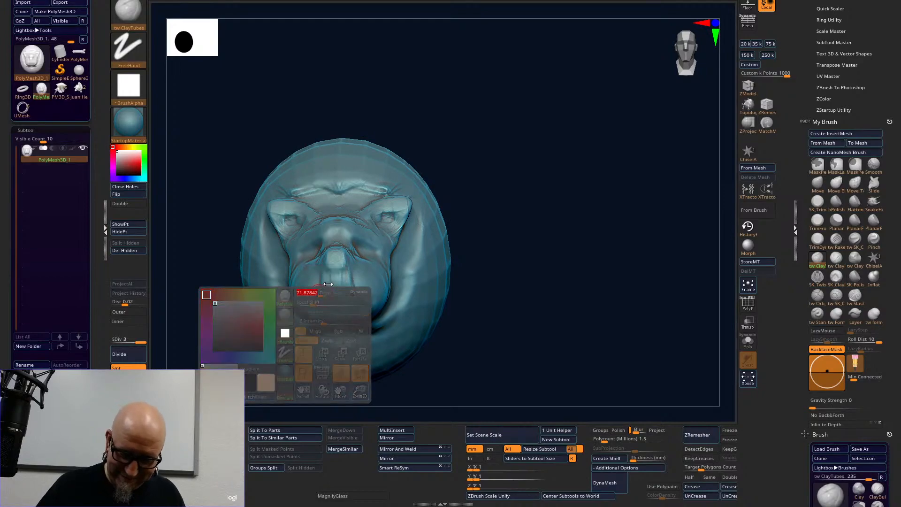
{"action": "mouse_move", "coordinate": [329, 280]}
{"action": "left_mouse_down"}
{"action": "mouse_move", "coordinate": [311, 308]}
{"action": "mouse_move", "coordinate": [348, 276]}
{"action": "mouse_move", "coordinate": [332, 277]}
{"action": "mouse_move", "coordinate": [341, 287]}
{"action": "mouse_move", "coordinate": [352, 262]}
{"action": "mouse_move", "coordinate": [353, 282]}
{"action": "left_mouse_up"}
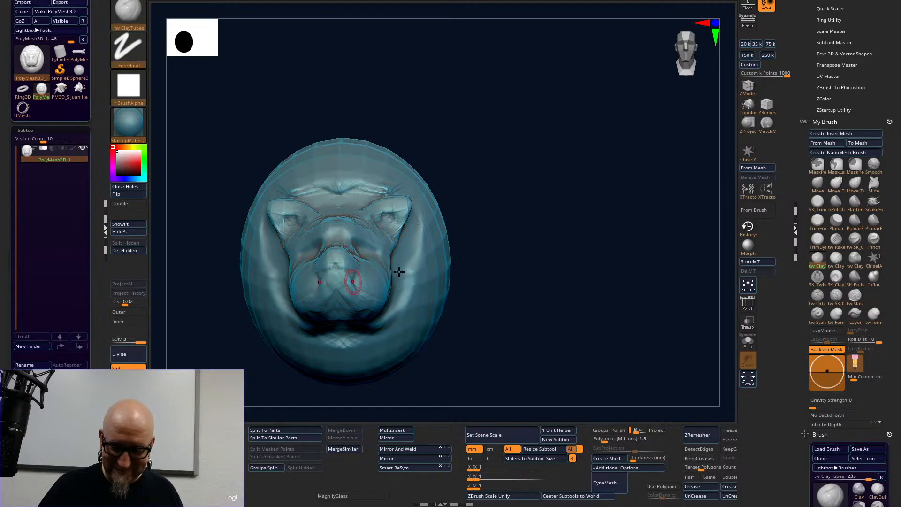
{"action": "left_click_drag", "start_coordinate": [531, 237], "coordinate": [443, 230]}
{"action": "left_click_drag", "start_coordinate": [350, 279], "coordinate": [358, 302]}
{"action": "left_click_drag", "start_coordinate": [638, 235], "coordinate": [584, 241]}
{"action": "mouse_move", "coordinate": [426, 283]}
{"action": "left_mouse_down"}
{"action": "mouse_move", "coordinate": [379, 306]}
{"action": "mouse_move", "coordinate": [412, 295]}
{"action": "mouse_move", "coordinate": [418, 313]}
{"action": "left_mouse_up"}
{"action": "mouse_move", "coordinate": [379, 358]}
{"action": "left_mouse_down"}
{"action": "mouse_move", "coordinate": [391, 315]}
{"action": "mouse_move", "coordinate": [420, 327]}
{"action": "left_mouse_up"}
Build up the cheek with clay strokes flowing back from the muzzle towards the side of the head.
{"action": "mouse_move", "coordinate": [620, 239]}
{"action": "left_mouse_down"}
{"action": "mouse_move", "coordinate": [599, 299]}
{"action": "mouse_move", "coordinate": [561, 267]}
{"action": "left_mouse_up"}
{"action": "mouse_move", "coordinate": [421, 256]}
{"action": "left_mouse_down"}
{"action": "mouse_move", "coordinate": [402, 265]}
{"action": "mouse_move", "coordinate": [407, 249]}
{"action": "mouse_move", "coordinate": [390, 233]}
{"action": "mouse_move", "coordinate": [411, 266]}
{"action": "mouse_move", "coordinate": [408, 240]}
{"action": "mouse_move", "coordinate": [393, 237]}
{"action": "left_mouse_up"}
{"action": "left_click_drag", "start_coordinate": [353, 264], "coordinate": [362, 256]}
{"action": "mouse_move", "coordinate": [478, 314]}
{"action": "left_mouse_down"}
{"action": "mouse_move", "coordinate": [486, 317]}
{"action": "mouse_move", "coordinate": [474, 330]}
{"action": "left_mouse_up"}
{"action": "key", "text": "space"}
{"action": "left_click_drag", "start_coordinate": [446, 282], "coordinate": [440, 263]}
{"action": "mouse_move", "coordinate": [399, 287]}
{"action": "left_mouse_down"}
{"action": "mouse_move", "coordinate": [374, 266]}
{"action": "mouse_move", "coordinate": [388, 277]}
{"action": "mouse_move", "coordinate": [384, 245]}
{"action": "mouse_move", "coordinate": [408, 239]}
{"action": "mouse_move", "coordinate": [391, 297]}
{"action": "mouse_move", "coordinate": [410, 258]}
{"action": "mouse_move", "coordinate": [386, 296]}
{"action": "left_mouse_up"}
{"action": "left_click_drag", "start_coordinate": [375, 263], "coordinate": [400, 228]}
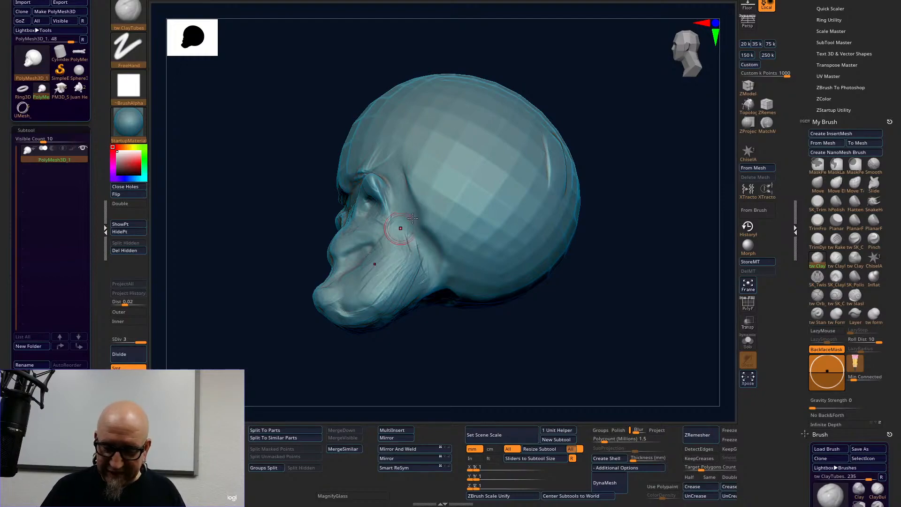
{"action": "left_click_drag", "start_coordinate": [407, 371], "coordinate": [472, 354]}
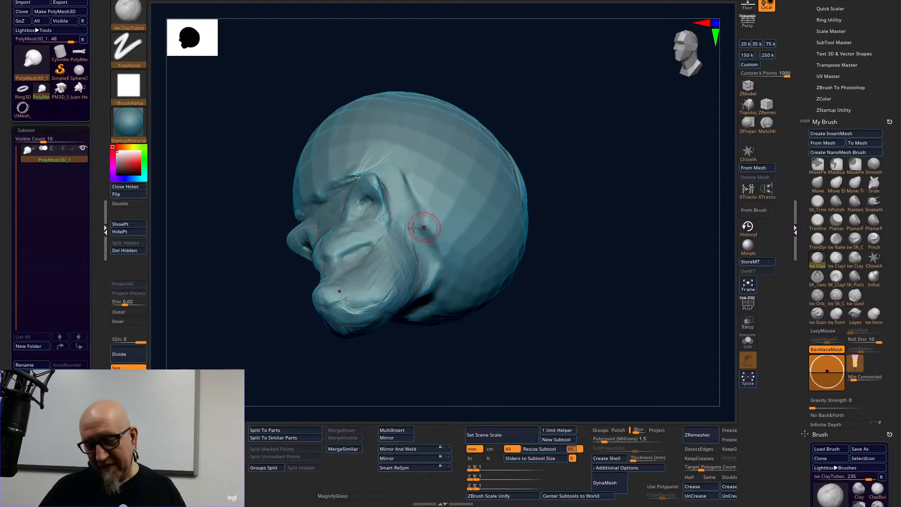
Sculpt long mane strands sweeping back from the cheek over the skull, switching from ClayTubes to ClayBuildup.
{"action": "left_click_drag", "start_coordinate": [402, 237], "coordinate": [449, 187]}
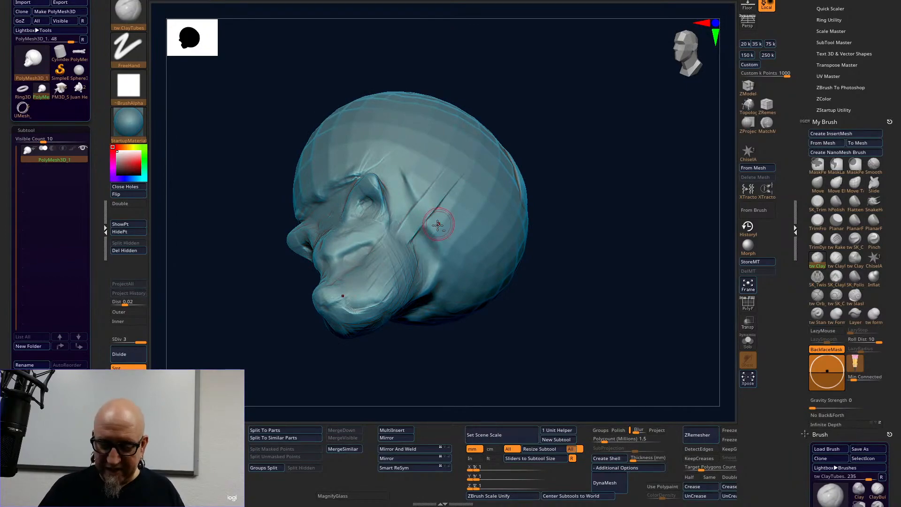
{"action": "left_click_drag", "start_coordinate": [426, 222], "coordinate": [460, 181], "text": "alt"}
{"action": "left_click", "coordinate": [836, 258]}
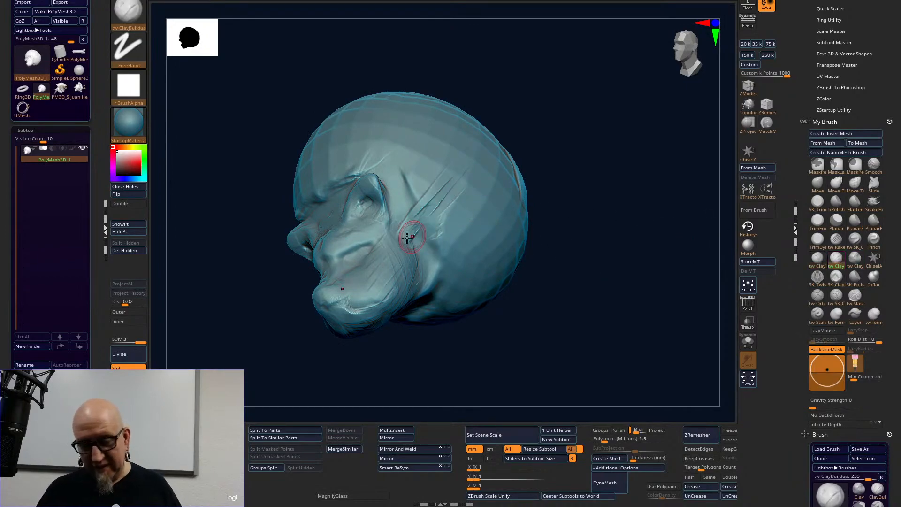
{"action": "left_click_drag", "start_coordinate": [409, 241], "coordinate": [472, 165]}
{"action": "left_click_drag", "start_coordinate": [440, 231], "coordinate": [500, 187]}
{"action": "mouse_move", "coordinate": [409, 240]}
{"action": "left_mouse_down"}
{"action": "mouse_move", "coordinate": [457, 171]}
{"action": "mouse_move", "coordinate": [427, 162]}
{"action": "left_mouse_up"}
{"action": "left_click_drag", "start_coordinate": [393, 214], "coordinate": [428, 125]}
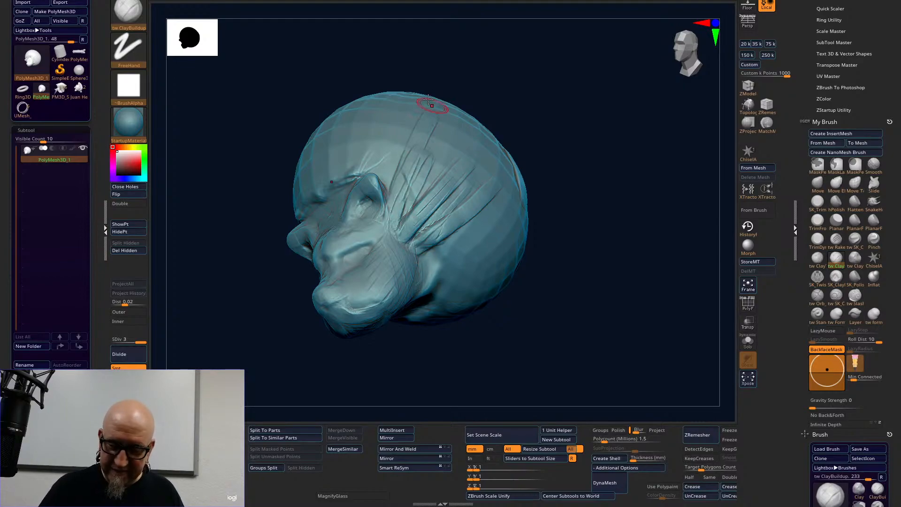
{"action": "left_click_drag", "start_coordinate": [503, 74], "coordinate": [466, 95]}
Sculpt forehead strokes sweeping up from the brow with ClayBuildup and undo the last stroke.
{"action": "left_click_drag", "start_coordinate": [324, 218], "coordinate": [329, 152]}
{"action": "mouse_move", "coordinate": [327, 187]}
{"action": "left_mouse_down"}
{"action": "mouse_move", "coordinate": [331, 214]}
{"action": "mouse_move", "coordinate": [338, 179]}
{"action": "left_mouse_up"}
{"action": "mouse_move", "coordinate": [323, 220]}
{"action": "left_mouse_down"}
{"action": "mouse_move", "coordinate": [334, 162]}
{"action": "mouse_move", "coordinate": [352, 140]}
{"action": "mouse_move", "coordinate": [316, 213]}
{"action": "mouse_move", "coordinate": [315, 188]}
{"action": "mouse_move", "coordinate": [388, 108]}
{"action": "left_mouse_up"}
{"action": "mouse_move", "coordinate": [316, 201]}
{"action": "left_mouse_down"}
{"action": "mouse_move", "coordinate": [313, 178]}
{"action": "mouse_move", "coordinate": [357, 120]}
{"action": "left_mouse_up"}
{"action": "key", "text": "ctrl+z"}
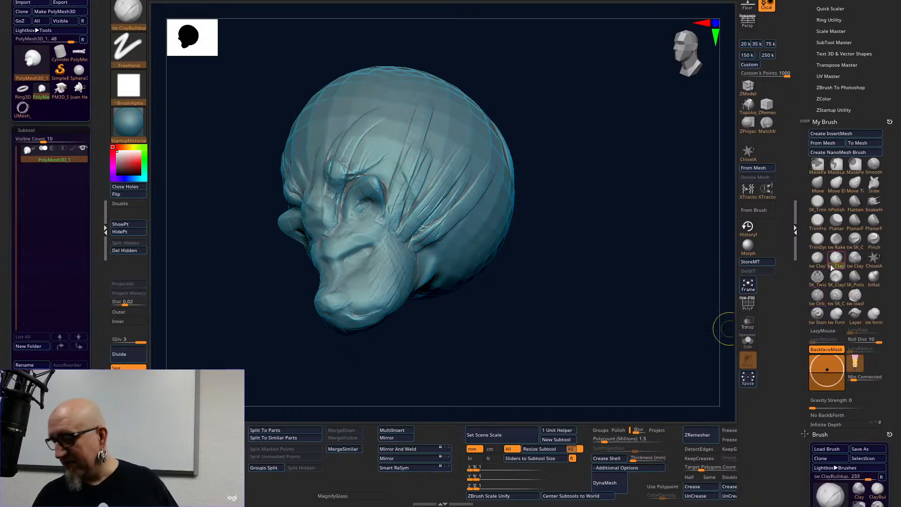
Refine the brow strands and the mane's start behind the cheek with the ClayTubes brush.
{"action": "left_click", "coordinate": [819, 263]}
{"action": "mouse_move", "coordinate": [321, 202]}
{"action": "left_mouse_down", "text": "shift"}
{"action": "mouse_move", "coordinate": [316, 227]}
{"action": "mouse_move", "coordinate": [318, 212]}
{"action": "left_mouse_up", "text": "shift"}
{"action": "mouse_move", "coordinate": [336, 198]}
{"action": "left_mouse_down"}
{"action": "mouse_move", "coordinate": [365, 121]}
{"action": "mouse_move", "coordinate": [341, 188]}
{"action": "mouse_move", "coordinate": [359, 141]}
{"action": "left_mouse_up"}
{"action": "left_click_drag", "start_coordinate": [529, 78], "coordinate": [560, 88]}
{"action": "left_click_drag", "start_coordinate": [407, 241], "coordinate": [423, 227]}
{"action": "mouse_move", "coordinate": [409, 252]}
{"action": "left_mouse_down"}
{"action": "mouse_move", "coordinate": [447, 237]}
{"action": "mouse_move", "coordinate": [455, 243]}
{"action": "mouse_move", "coordinate": [443, 245]}
{"action": "left_mouse_up"}
{"action": "left_click_drag", "start_coordinate": [534, 213], "coordinate": [503, 244]}
{"action": "left_click_drag", "start_coordinate": [398, 268], "coordinate": [413, 248]}
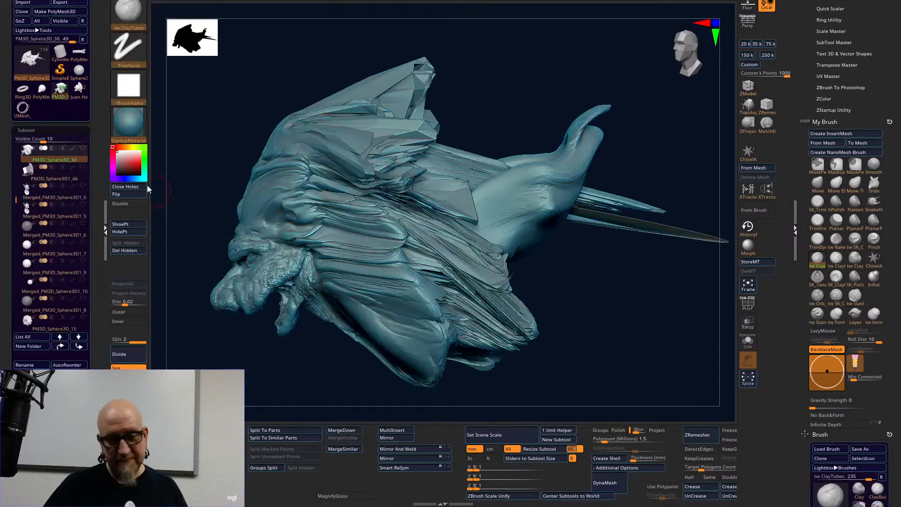
Switch to the detailed chimaera sculpt, view the lion's face and try the gizmo's Remesh By Dynamesh on it.
{"action": "left_click_drag", "start_coordinate": [315, 358], "coordinate": [366, 347]}
{"action": "mouse_move", "coordinate": [600, 104]}
{"action": "left_mouse_down"}
{"action": "mouse_move", "coordinate": [623, 80]}
{"action": "mouse_move", "coordinate": [603, 365]}
{"action": "mouse_move", "coordinate": [619, 338]}
{"action": "left_mouse_up"}
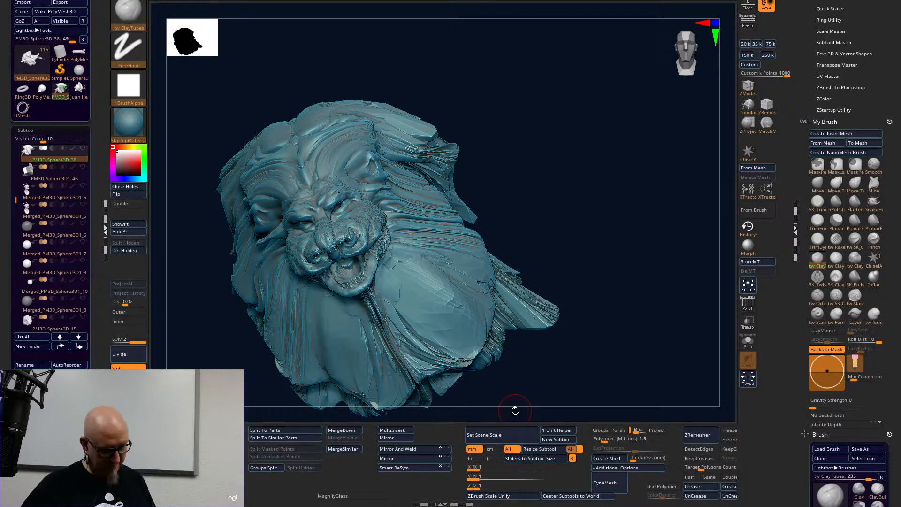
{"action": "key", "text": "w"}
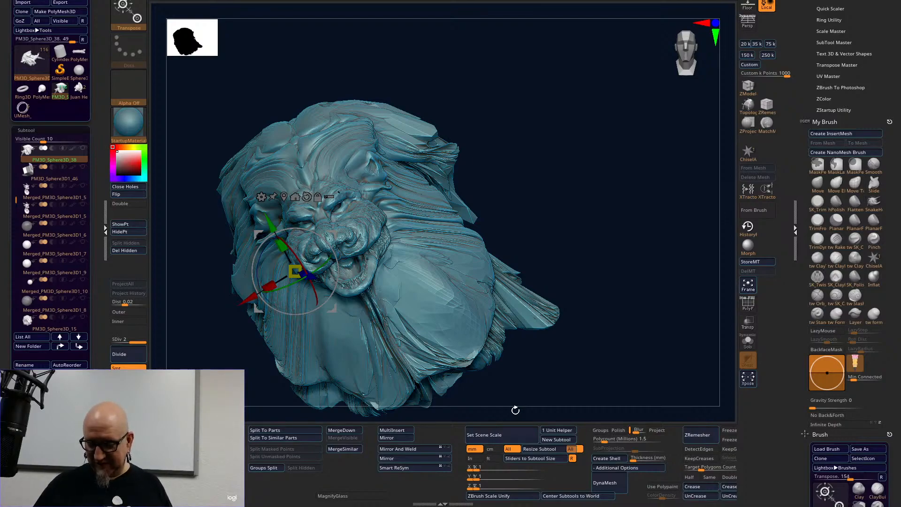
{"action": "left_click", "coordinate": [261, 197]}
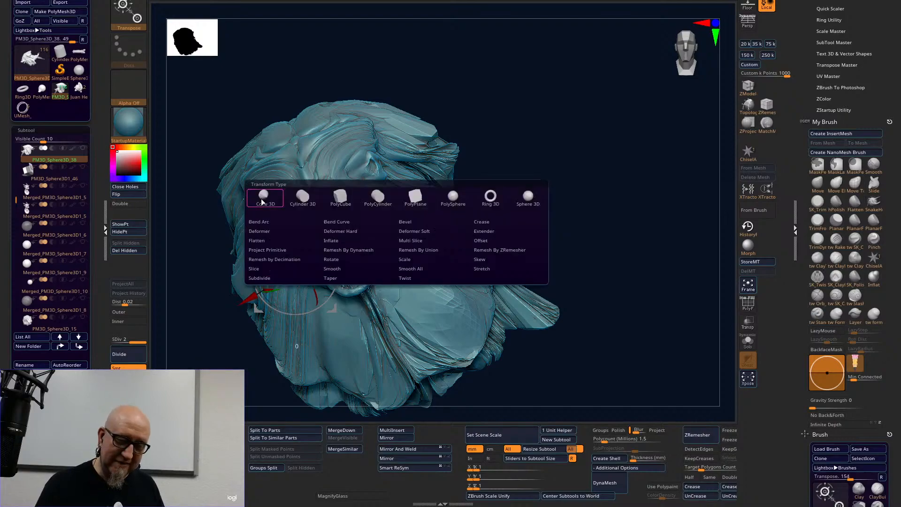
{"action": "left_click", "coordinate": [374, 251]}
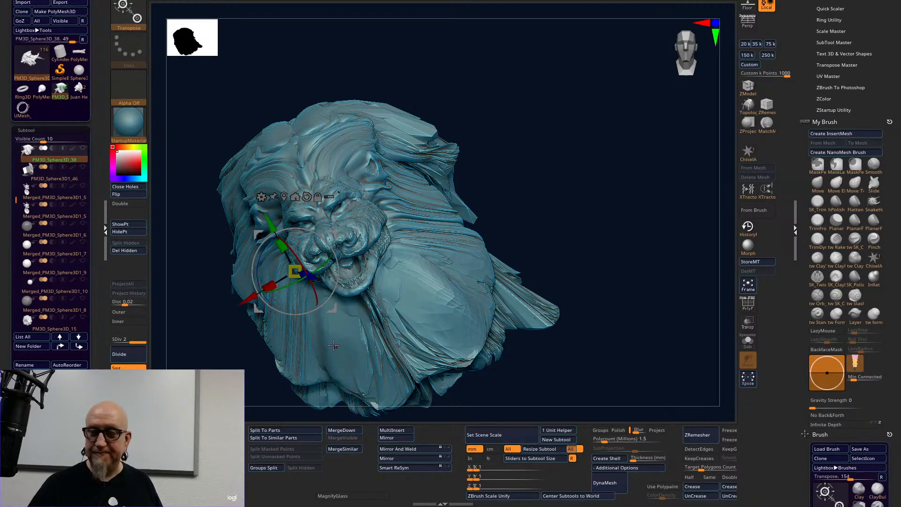
Try to remesh the lion sculpt with the gizmo's Remesh By Dynamesh from the front and side views.
{"action": "left_click_drag", "start_coordinate": [557, 162], "coordinate": [593, 125], "text": "alt"}
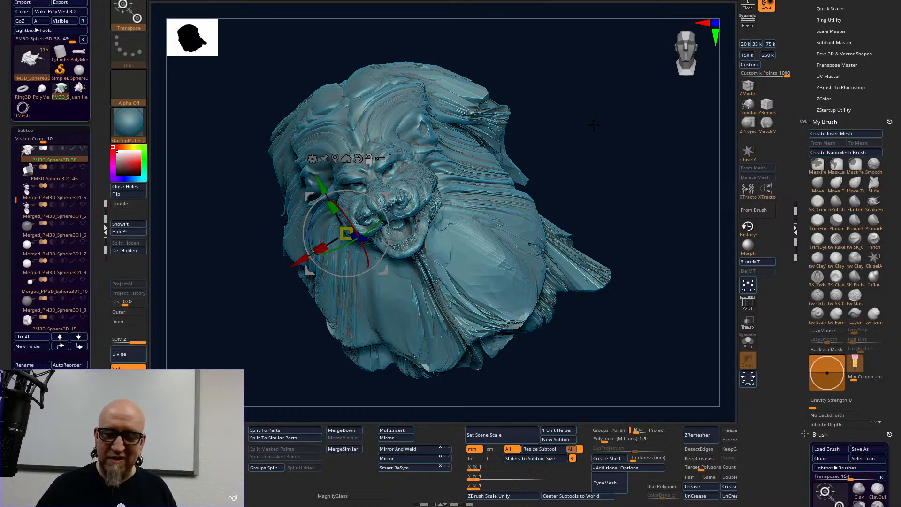
{"action": "left_click", "coordinate": [312, 159]}
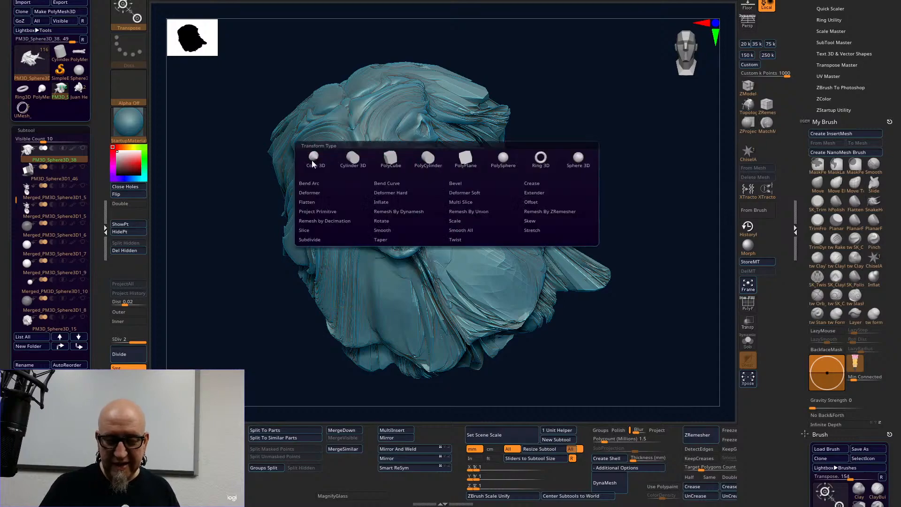
{"action": "left_click", "coordinate": [427, 211]}
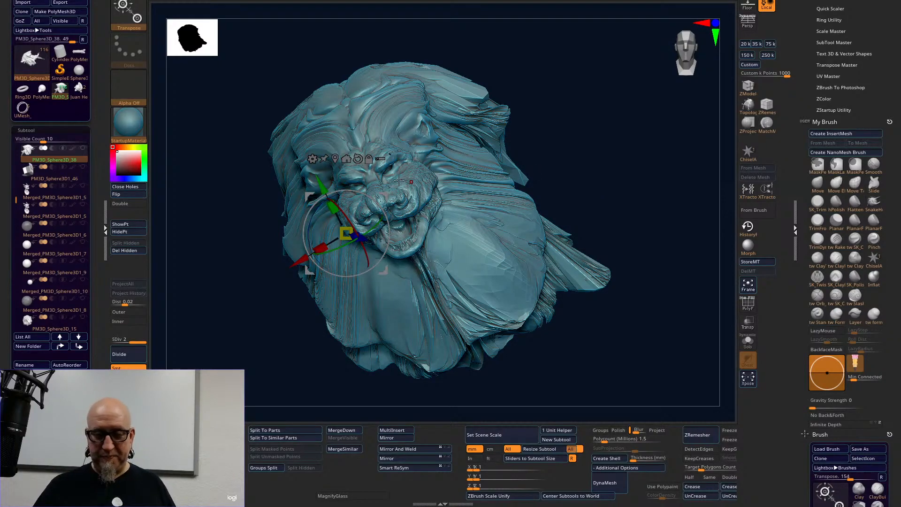
{"action": "left_click_drag", "start_coordinate": [604, 115], "coordinate": [509, 141]}
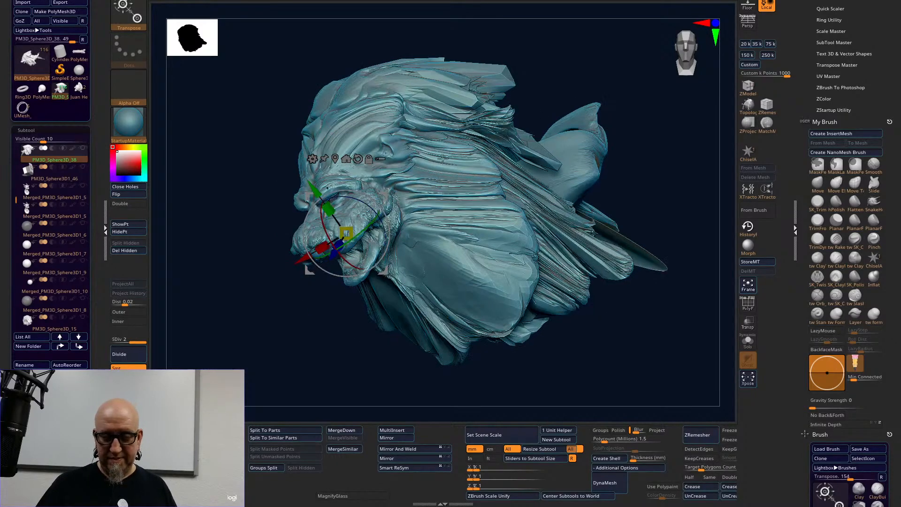
{"action": "left_click", "coordinate": [312, 159]}
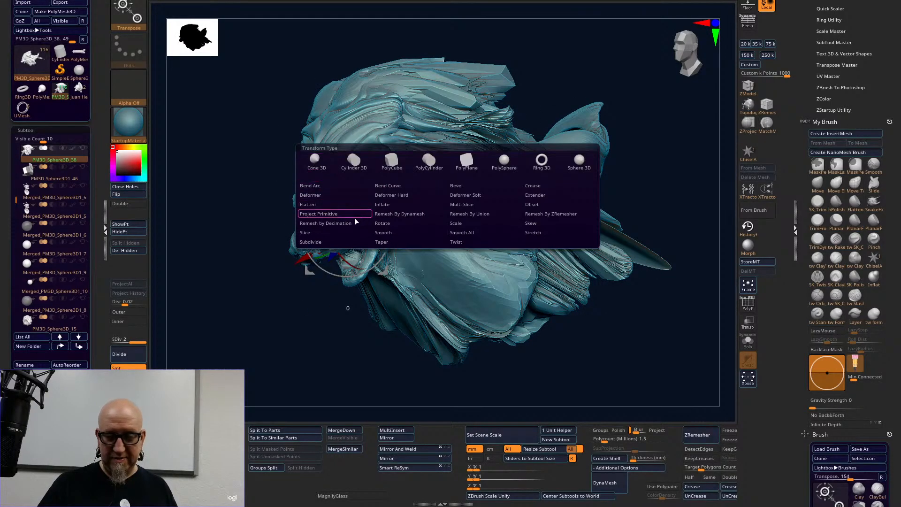
{"action": "left_click", "coordinate": [404, 213]}
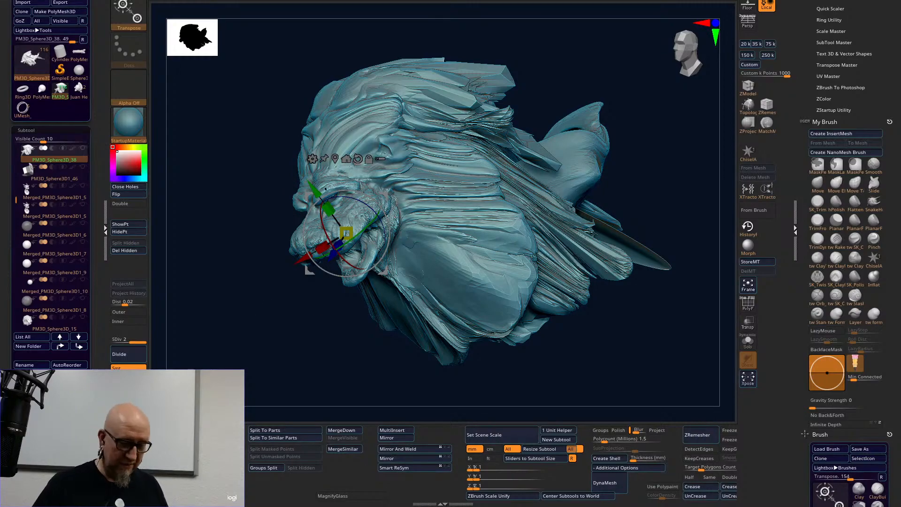
Reduce the lion sculpt to its lowest subdivision level without higher levels and start Remesh By Dynamesh on it.
{"action": "key", "text": "shift+d"}
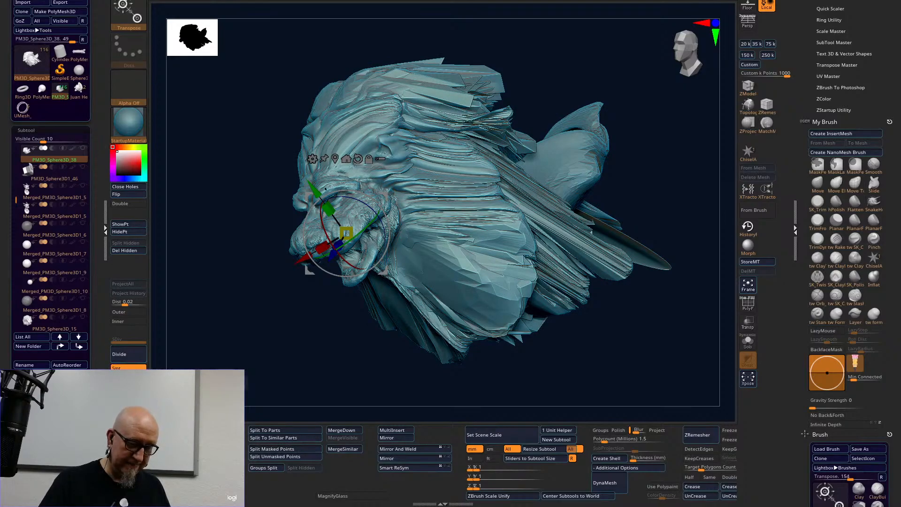
{"action": "key", "text": "shift+d"}
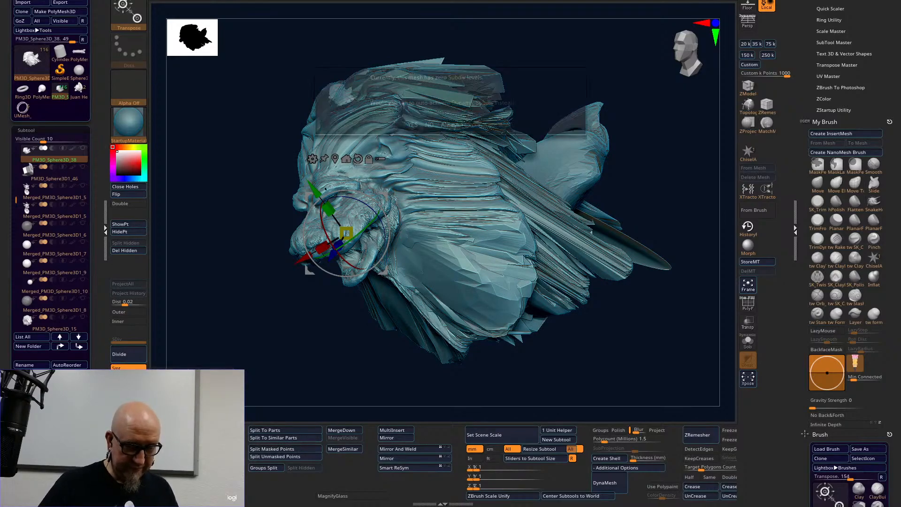
{"action": "left_click", "coordinate": [429, 124]}
{"action": "left_click", "coordinate": [312, 158]}
{"action": "left_click", "coordinate": [439, 212]}
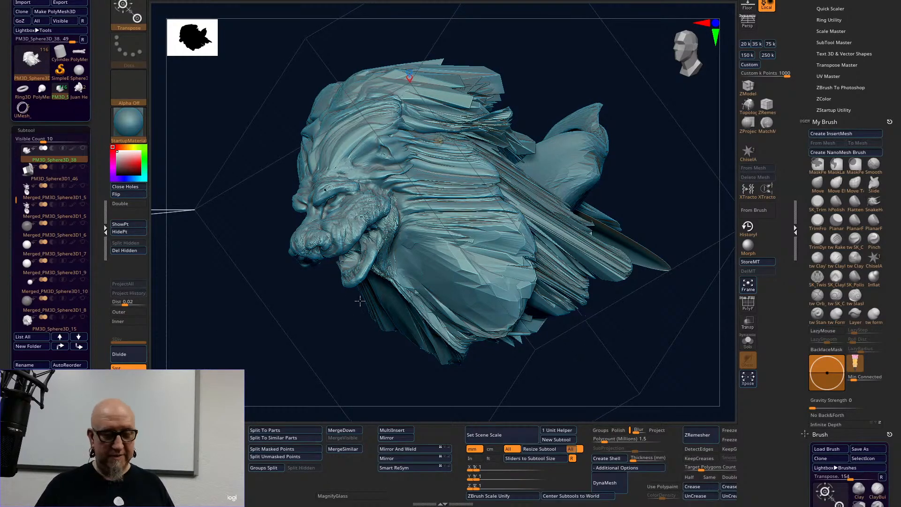
Adjust the Dynamesh remesh to a polygon count of 35318 with its cone handle and return to the gizmo.
{"action": "left_click_drag", "start_coordinate": [176, 280], "coordinate": [452, 260], "text": "alt"}
{"action": "left_click_drag", "start_coordinate": [416, 192], "coordinate": [176, 215]}
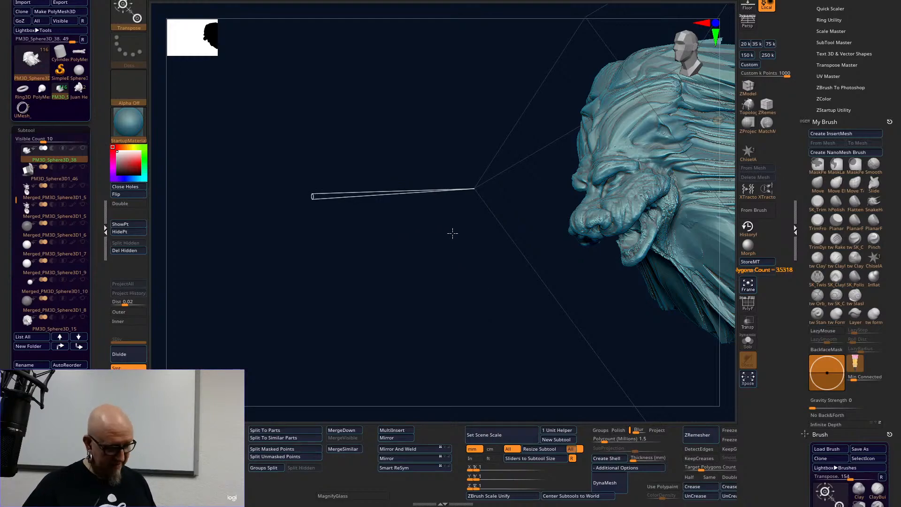
{"action": "mouse_move", "coordinate": [449, 296]}
{"action": "left_mouse_down"}
{"action": "mouse_move", "coordinate": [287, 348]}
{"action": "mouse_move", "coordinate": [402, 276]}
{"action": "left_mouse_up"}
{"action": "mouse_move", "coordinate": [515, 281]}
{"action": "left_mouse_down", "text": "alt"}
{"action": "mouse_move", "coordinate": [293, 382]}
{"action": "mouse_move", "coordinate": [281, 374]}
{"action": "left_mouse_up", "text": "alt"}
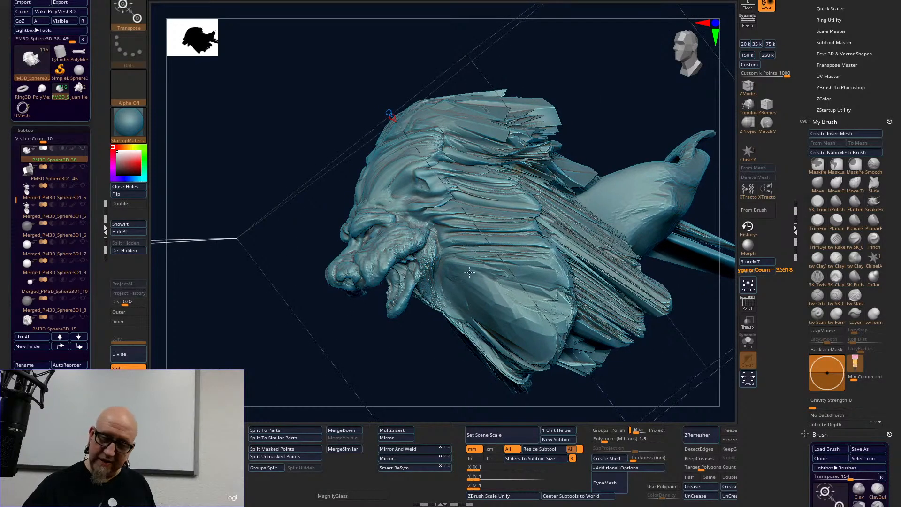
{"action": "left_click", "coordinate": [516, 170]}
{"action": "left_click", "coordinate": [649, 178]}
{"action": "mouse_move", "coordinate": [643, 370]}
{"action": "left_mouse_down"}
{"action": "mouse_move", "coordinate": [675, 362]}
{"action": "mouse_move", "coordinate": [690, 383]}
{"action": "mouse_move", "coordinate": [638, 368]}
{"action": "left_mouse_up"}
{"action": "mouse_move", "coordinate": [632, 298]}
{"action": "left_mouse_down"}
{"action": "mouse_move", "coordinate": [641, 305]}
{"action": "mouse_move", "coordinate": [647, 295]}
{"action": "left_mouse_up"}
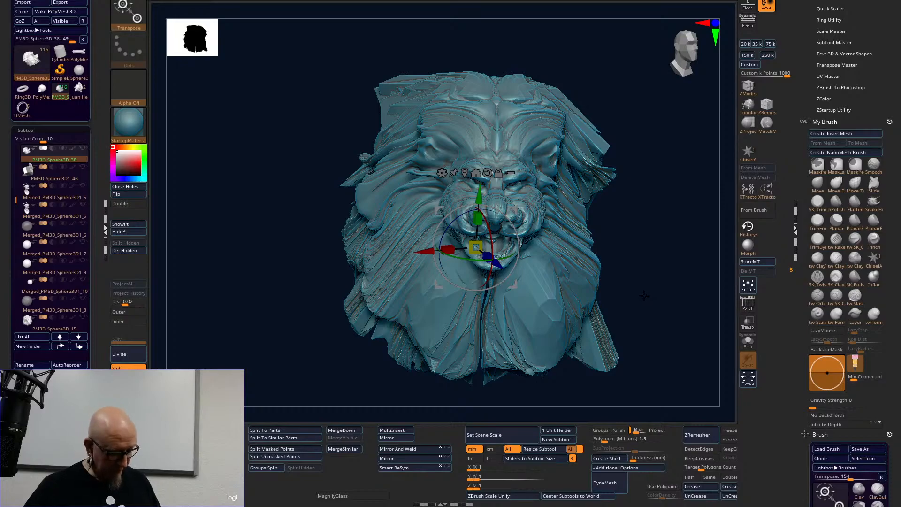
Align the gizmo with the tilted head's centreline and reset the mesh orientation so the sculpt sits straight on its symmetry axis.
{"action": "key", "text": "q"}
{"action": "mouse_move", "coordinate": [647, 195]}
{"action": "left_mouse_down", "text": "alt"}
{"action": "mouse_move", "coordinate": [611, 217]}
{"action": "mouse_move", "coordinate": [627, 299]}
{"action": "mouse_move", "coordinate": [641, 199]}
{"action": "mouse_move", "coordinate": [558, 370]}
{"action": "mouse_move", "coordinate": [512, 323]}
{"action": "left_mouse_up", "text": "alt"}
{"action": "key", "text": "w"}
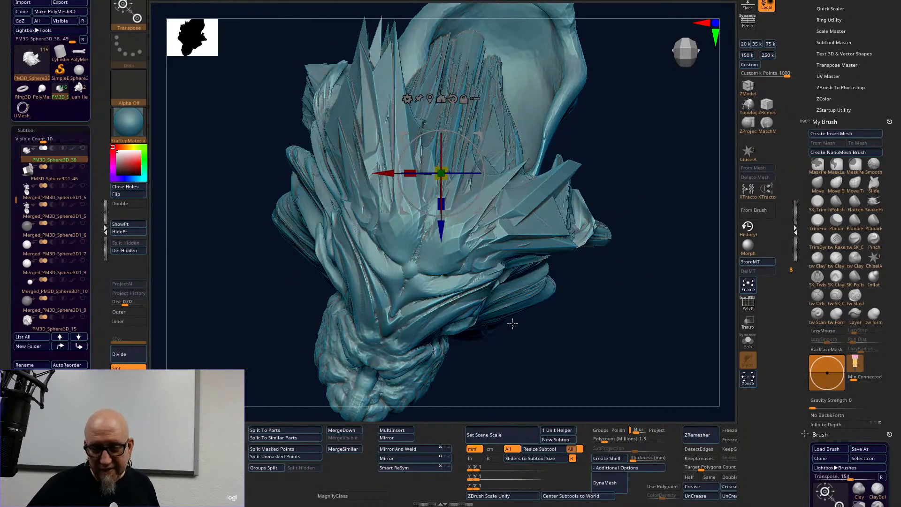
{"action": "left_click_drag", "start_coordinate": [484, 176], "coordinate": [454, 287]}
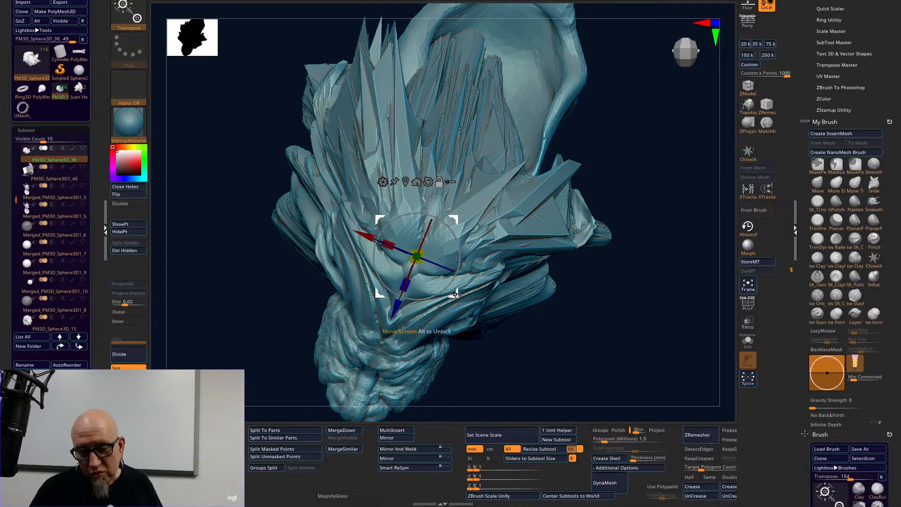
{"action": "left_click", "coordinate": [428, 180]}
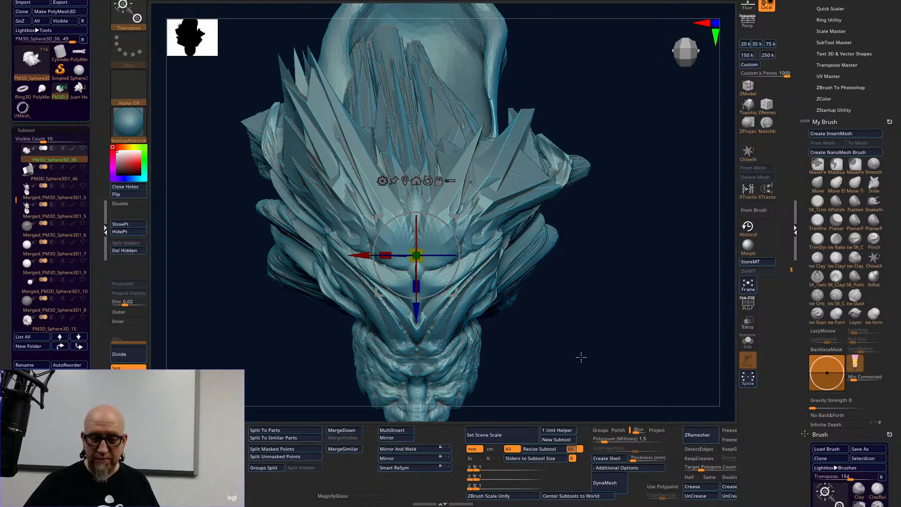
{"action": "left_click_drag", "start_coordinate": [580, 357], "coordinate": [579, 227], "text": "shift"}
{"action": "left_click_drag", "start_coordinate": [607, 186], "coordinate": [609, 243], "text": "alt"}
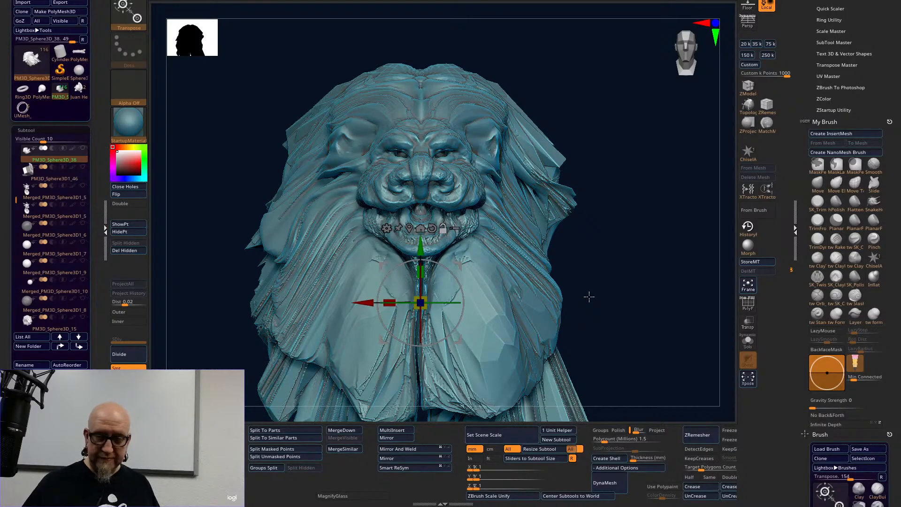
Smooth away the rough surface detail on the lion's muzzle between the eye, nose and upper lip.
{"action": "key", "text": "q"}
{"action": "left_click_drag", "start_coordinate": [633, 221], "coordinate": [663, 268]}
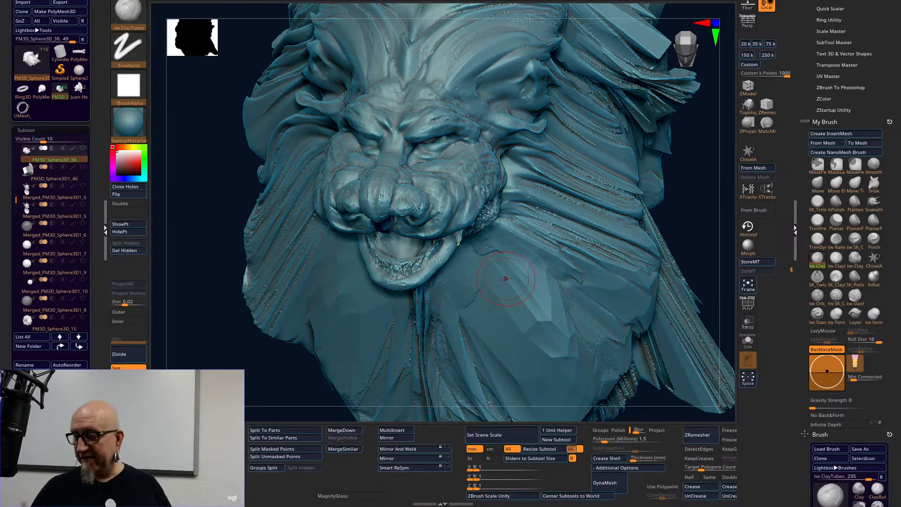
{"action": "left_click_drag", "start_coordinate": [691, 221], "coordinate": [634, 267]}
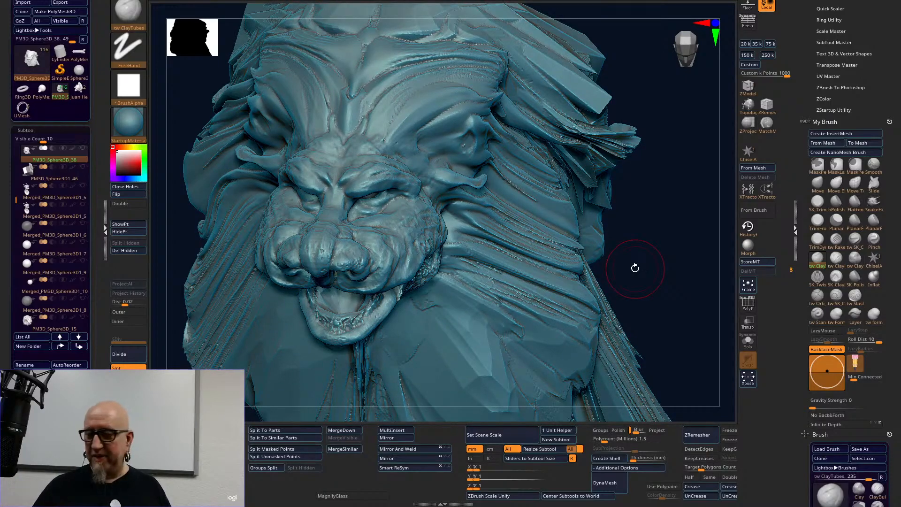
{"action": "key", "text": "b"}
{"action": "left_click_drag", "start_coordinate": [651, 173], "coordinate": [305, 341]}
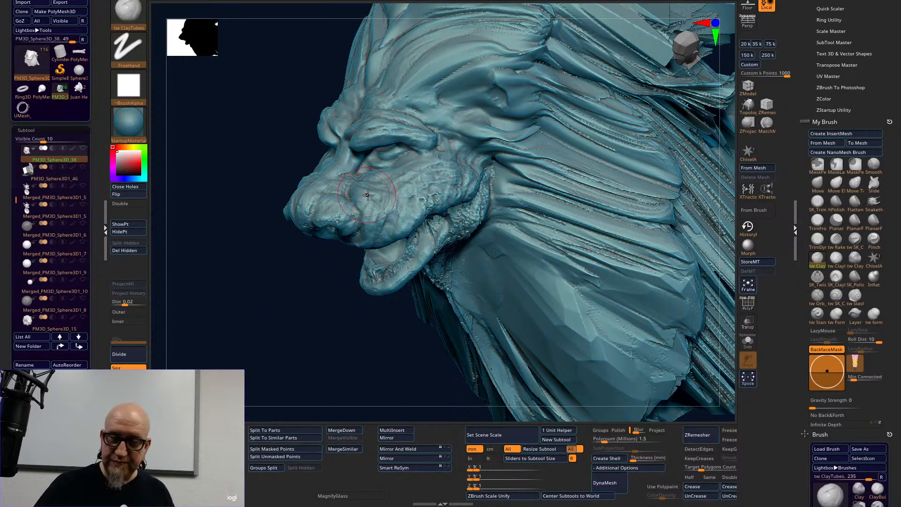
{"action": "mouse_move", "coordinate": [361, 195]}
{"action": "left_mouse_down"}
{"action": "mouse_move", "coordinate": [376, 229]}
{"action": "mouse_move", "coordinate": [389, 220]}
{"action": "left_mouse_up"}
{"action": "mouse_move", "coordinate": [388, 190]}
{"action": "left_mouse_down"}
{"action": "mouse_move", "coordinate": [407, 221]}
{"action": "mouse_move", "coordinate": [369, 223]}
{"action": "mouse_move", "coordinate": [360, 196]}
{"action": "mouse_move", "coordinate": [371, 232]}
{"action": "mouse_move", "coordinate": [405, 219]}
{"action": "mouse_move", "coordinate": [417, 181]}
{"action": "mouse_move", "coordinate": [434, 199]}
{"action": "mouse_move", "coordinate": [370, 193]}
{"action": "mouse_move", "coordinate": [388, 212]}
{"action": "mouse_move", "coordinate": [357, 206]}
{"action": "mouse_move", "coordinate": [398, 227]}
{"action": "left_mouse_up"}
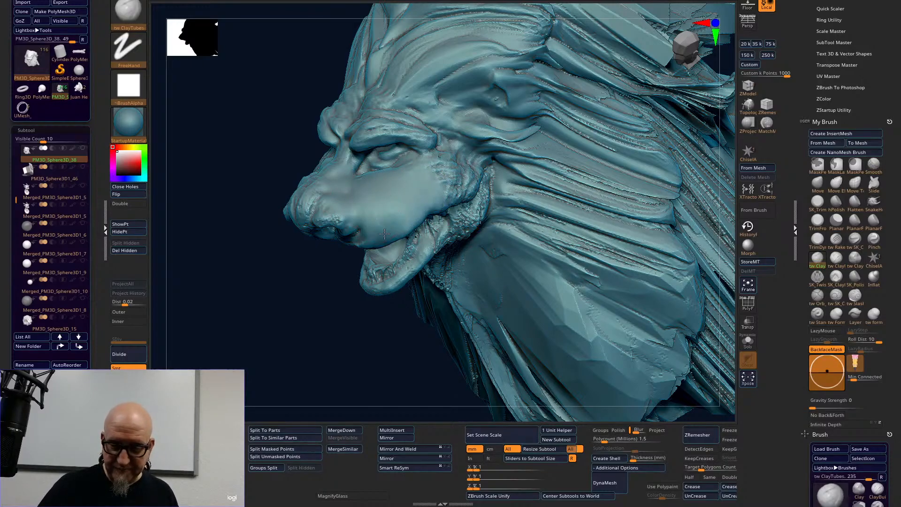
Smooth the cheek below the eye and the corner of the mouth into clean main forms.
{"action": "mouse_move", "coordinate": [388, 187]}
{"action": "left_mouse_down"}
{"action": "mouse_move", "coordinate": [413, 206]}
{"action": "mouse_move", "coordinate": [430, 176]}
{"action": "mouse_move", "coordinate": [437, 188]}
{"action": "mouse_move", "coordinate": [448, 157]}
{"action": "mouse_move", "coordinate": [464, 176]}
{"action": "mouse_move", "coordinate": [469, 132]}
{"action": "left_mouse_up"}
{"action": "mouse_move", "coordinate": [455, 185]}
{"action": "left_mouse_down", "text": "shift"}
{"action": "mouse_move", "coordinate": [494, 131]}
{"action": "mouse_move", "coordinate": [456, 121]}
{"action": "mouse_move", "coordinate": [488, 185]}
{"action": "mouse_move", "coordinate": [483, 162]}
{"action": "mouse_move", "coordinate": [481, 170]}
{"action": "mouse_move", "coordinate": [462, 150]}
{"action": "left_mouse_up", "text": "shift"}
{"action": "mouse_move", "coordinate": [368, 356]}
{"action": "left_mouse_down"}
{"action": "mouse_move", "coordinate": [469, 197]}
{"action": "mouse_move", "coordinate": [467, 229]}
{"action": "mouse_move", "coordinate": [447, 234]}
{"action": "mouse_move", "coordinate": [453, 246]}
{"action": "mouse_move", "coordinate": [483, 206]}
{"action": "left_mouse_up"}
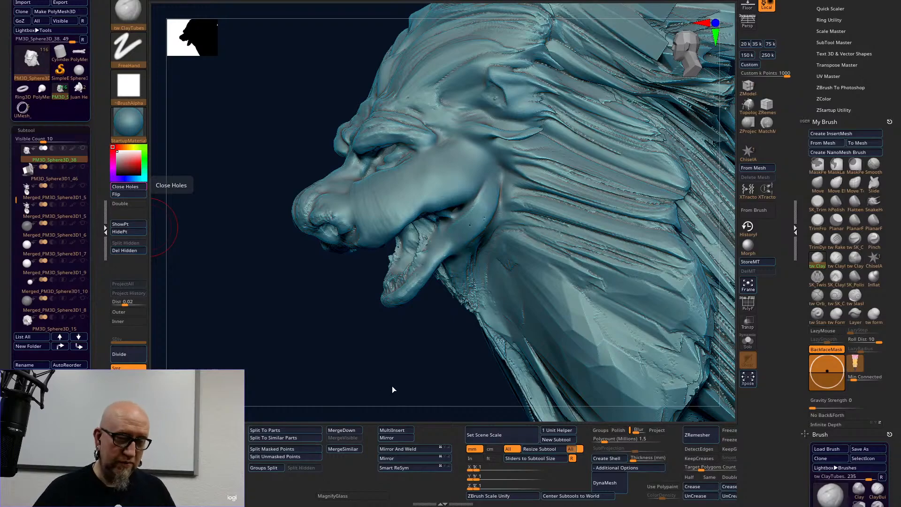
{"action": "mouse_move", "coordinate": [492, 226]}
{"action": "left_mouse_down", "text": "shift"}
{"action": "mouse_move", "coordinate": [490, 197]}
{"action": "mouse_move", "coordinate": [478, 223]}
{"action": "left_mouse_up", "text": "shift"}
Smooth the chin and the underside of the lower jaw and rebuild the mesh with DynaMesh.
{"action": "mouse_move", "coordinate": [428, 281]}
{"action": "left_mouse_down"}
{"action": "mouse_move", "coordinate": [442, 238]}
{"action": "mouse_move", "coordinate": [418, 284]}
{"action": "mouse_move", "coordinate": [428, 338]}
{"action": "left_mouse_up"}
{"action": "mouse_move", "coordinate": [416, 376]}
{"action": "left_mouse_down"}
{"action": "mouse_move", "coordinate": [413, 358]}
{"action": "mouse_move", "coordinate": [452, 315]}
{"action": "left_mouse_up"}
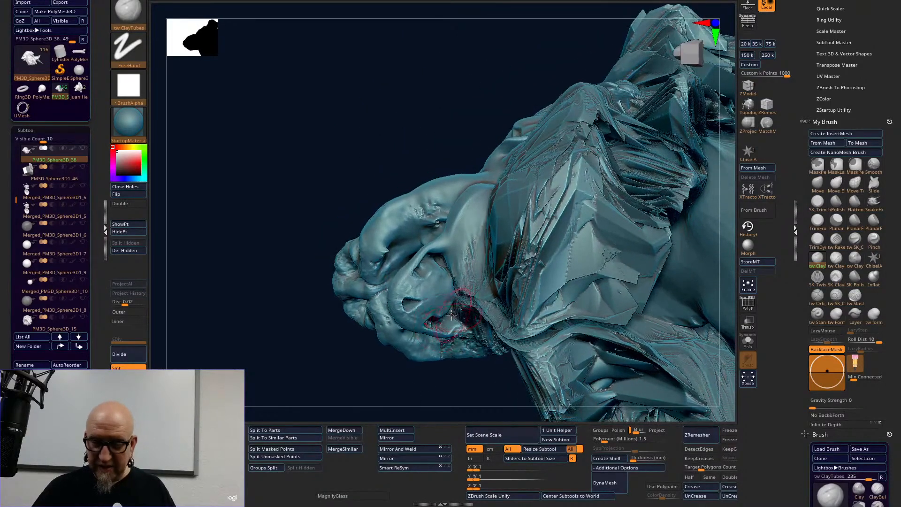
{"action": "mouse_move", "coordinate": [446, 266]}
{"action": "left_mouse_down"}
{"action": "mouse_move", "coordinate": [438, 260]}
{"action": "mouse_move", "coordinate": [431, 282]}
{"action": "mouse_move", "coordinate": [441, 242]}
{"action": "mouse_move", "coordinate": [419, 283]}
{"action": "mouse_move", "coordinate": [417, 310]}
{"action": "mouse_move", "coordinate": [413, 282]}
{"action": "mouse_move", "coordinate": [441, 262]}
{"action": "mouse_move", "coordinate": [462, 312]}
{"action": "mouse_move", "coordinate": [458, 324]}
{"action": "left_mouse_up"}
{"action": "mouse_move", "coordinate": [433, 296]}
{"action": "left_mouse_down"}
{"action": "mouse_move", "coordinate": [413, 300]}
{"action": "mouse_move", "coordinate": [423, 259]}
{"action": "mouse_move", "coordinate": [443, 323]}
{"action": "mouse_move", "coordinate": [425, 318]}
{"action": "mouse_move", "coordinate": [452, 310]}
{"action": "mouse_move", "coordinate": [443, 279]}
{"action": "mouse_move", "coordinate": [419, 283]}
{"action": "mouse_move", "coordinate": [417, 274]}
{"action": "mouse_move", "coordinate": [407, 306]}
{"action": "left_mouse_up"}
{"action": "left_click_drag", "start_coordinate": [440, 255], "coordinate": [434, 296]}
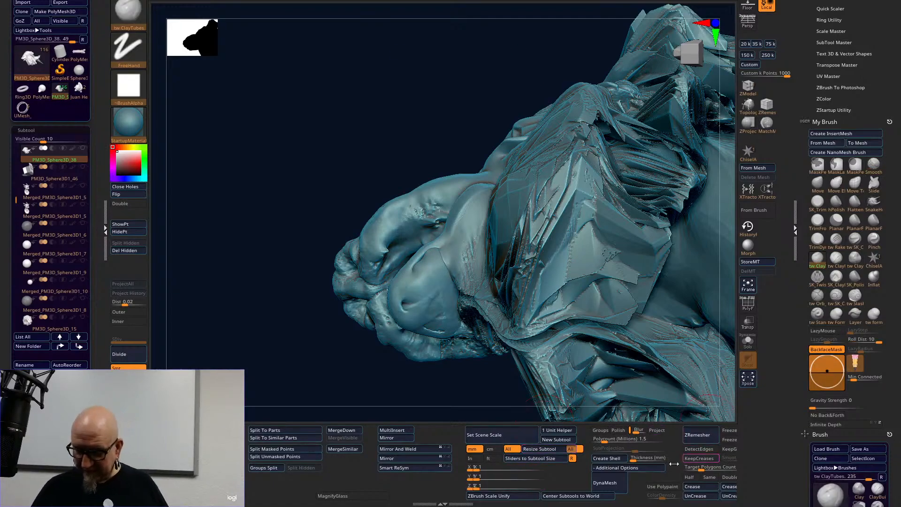
{"action": "left_click", "coordinate": [615, 477]}
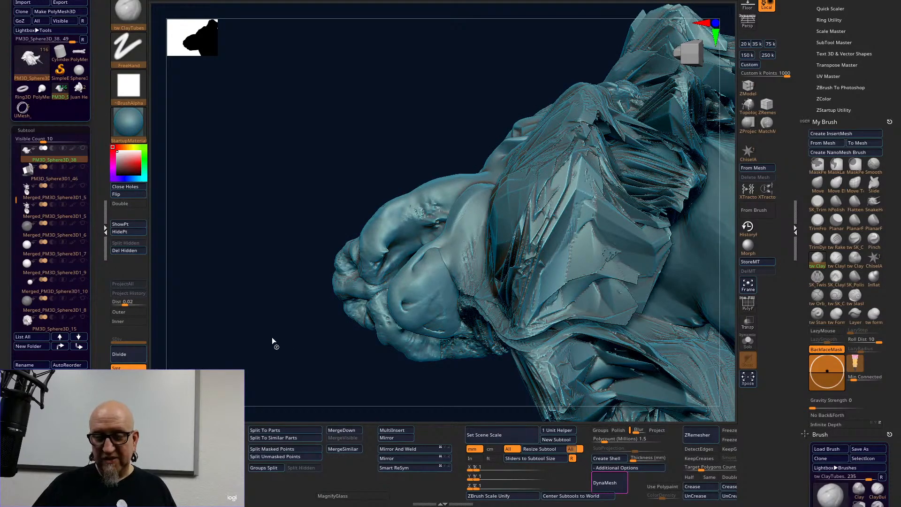
Smooth the remeshed underside of the jaw further with the Smooth Stronger brush.
{"action": "mouse_move", "coordinate": [318, 358]}
{"action": "left_mouse_down"}
{"action": "mouse_move", "coordinate": [270, 282]}
{"action": "mouse_move", "coordinate": [403, 195]}
{"action": "left_mouse_up"}
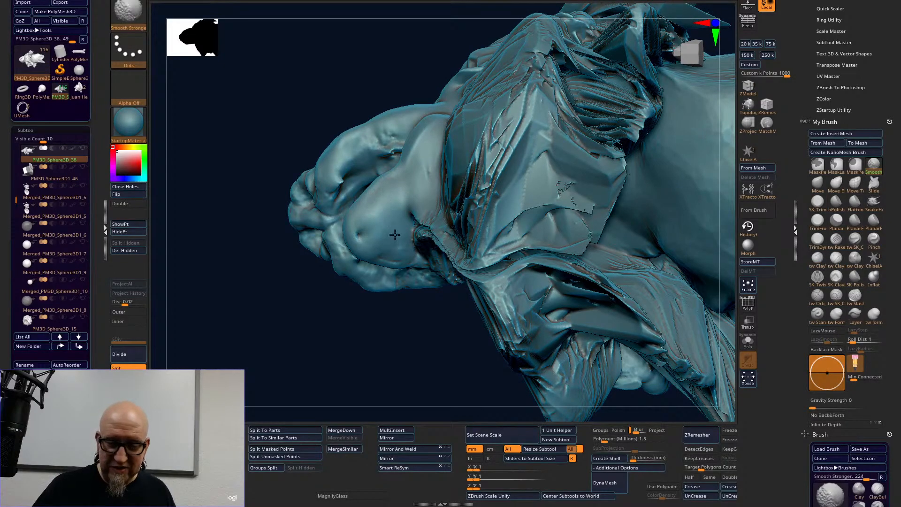
{"action": "mouse_move", "coordinate": [414, 370]}
{"action": "left_mouse_down"}
{"action": "mouse_move", "coordinate": [439, 399]}
{"action": "mouse_move", "coordinate": [435, 390]}
{"action": "left_mouse_up"}
{"action": "left_click_drag", "start_coordinate": [358, 362], "coordinate": [398, 263]}
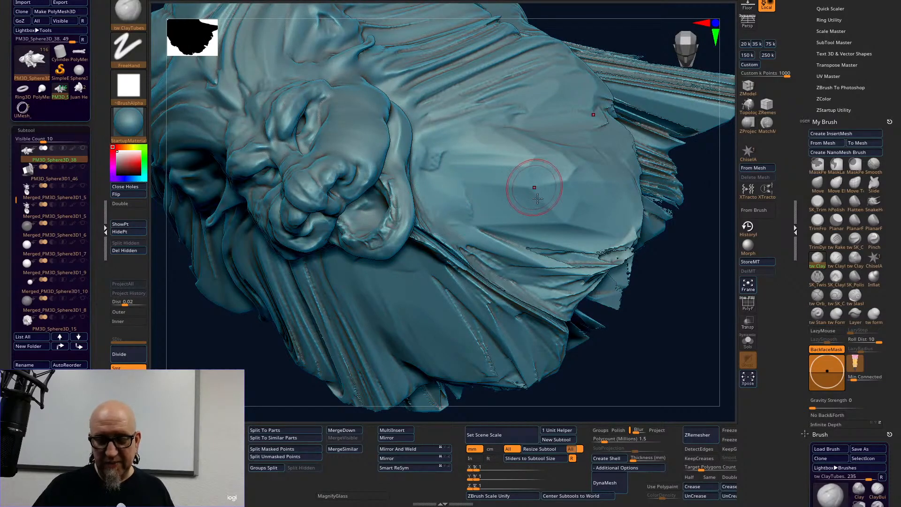
{"action": "left_click_drag", "start_coordinate": [608, 277], "coordinate": [656, 285]}
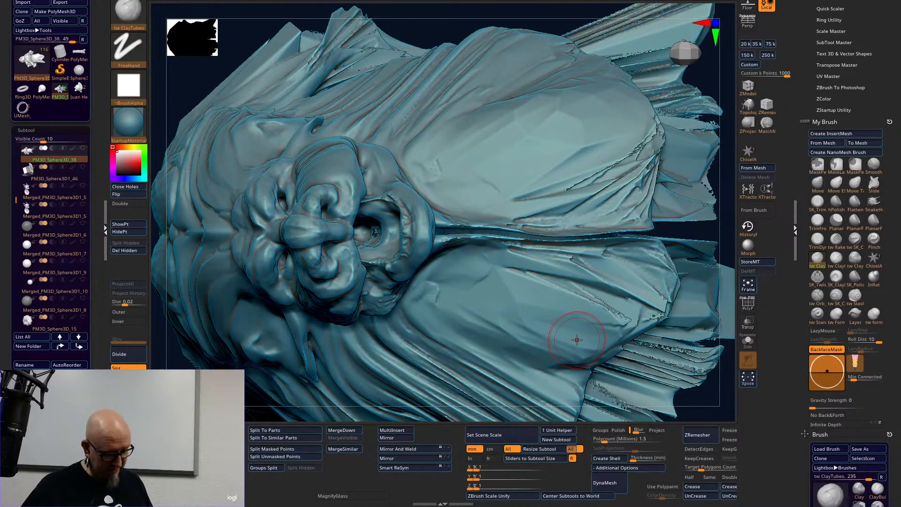
Smooth the rough interior of the lion's open mouth and throat into a clean cavity.
{"action": "key", "text": "w"}
{"action": "left_click", "coordinate": [498, 156]}
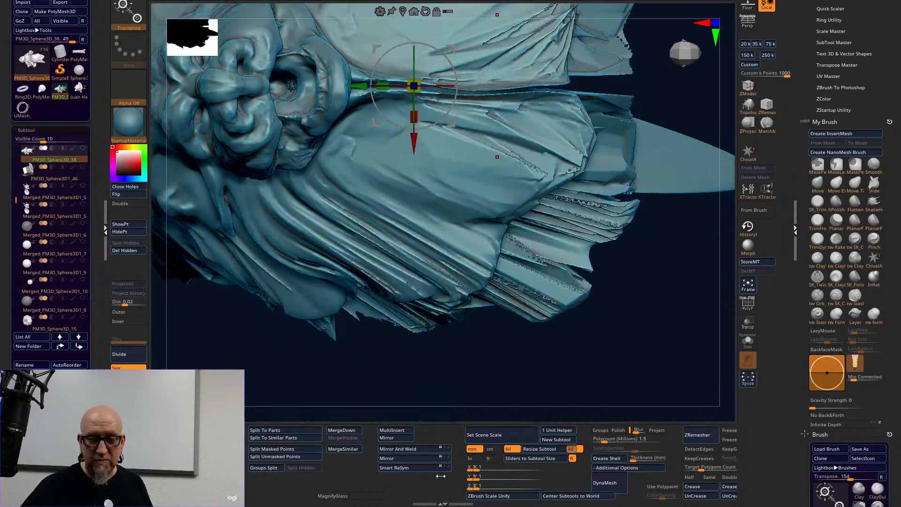
{"action": "left_click_drag", "start_coordinate": [615, 298], "coordinate": [696, 408], "text": "alt"}
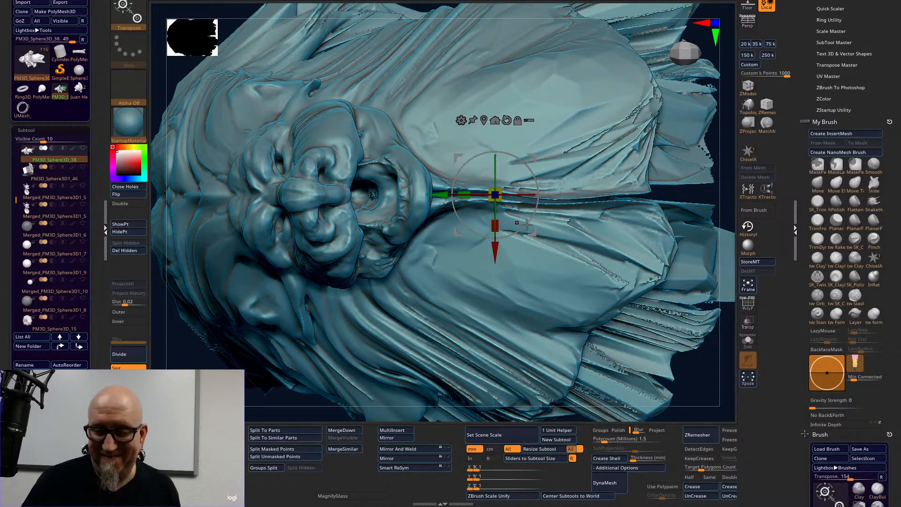
{"action": "key", "text": "q"}
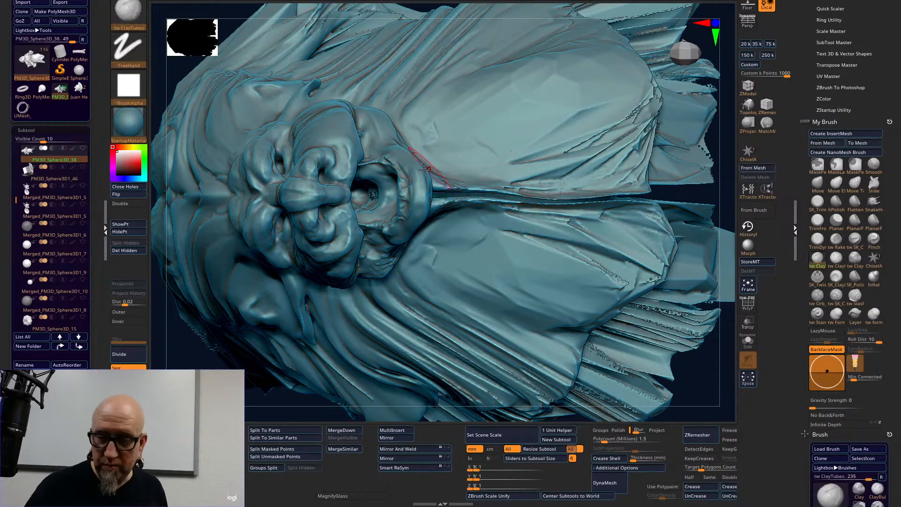
{"action": "mouse_move", "coordinate": [374, 194]}
{"action": "left_mouse_down", "text": "shift"}
{"action": "mouse_move", "coordinate": [372, 205]}
{"action": "mouse_move", "coordinate": [387, 175]}
{"action": "left_mouse_up", "text": "shift"}
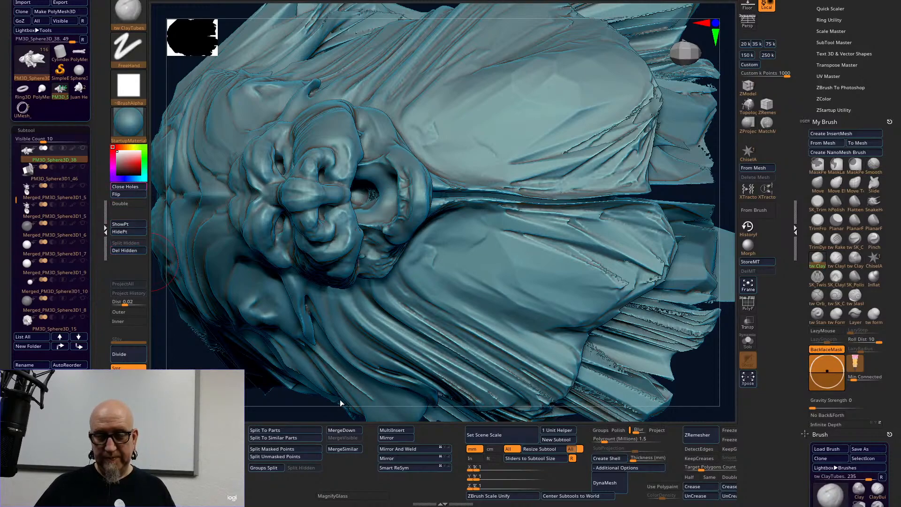
{"action": "left_click_drag", "start_coordinate": [371, 205], "coordinate": [365, 199], "text": "shift"}
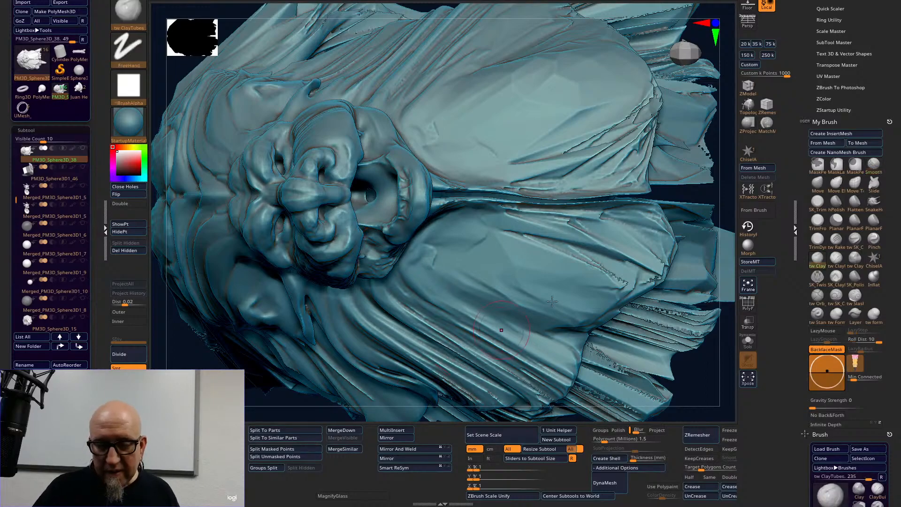
{"action": "mouse_move", "coordinate": [724, 244]}
{"action": "left_mouse_down"}
{"action": "mouse_move", "coordinate": [670, 338]}
{"action": "mouse_move", "coordinate": [301, 380]}
{"action": "mouse_move", "coordinate": [334, 384]}
{"action": "left_mouse_up"}
{"action": "left_click_drag", "start_coordinate": [260, 349], "coordinate": [286, 382]}
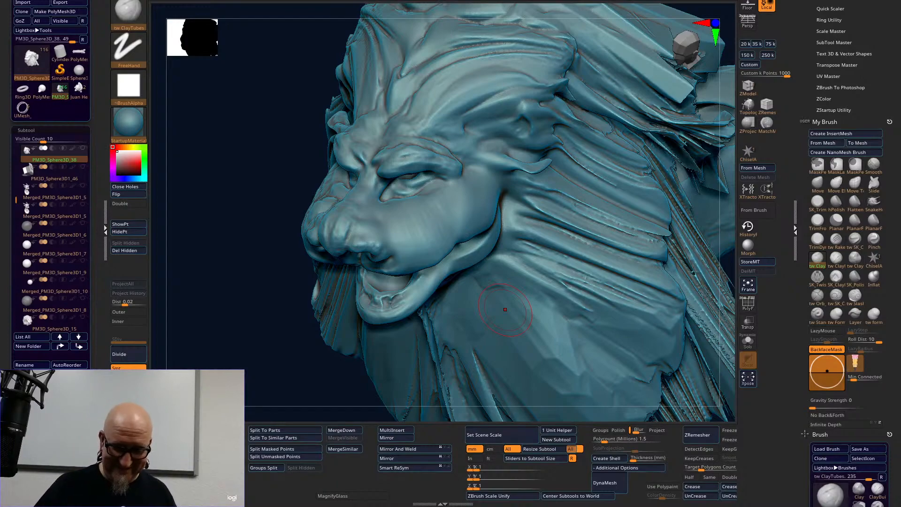
{"action": "mouse_move", "coordinate": [288, 345]}
{"action": "left_mouse_down"}
{"action": "mouse_move", "coordinate": [328, 348]}
{"action": "mouse_move", "coordinate": [288, 353]}
{"action": "mouse_move", "coordinate": [295, 364]}
{"action": "left_mouse_up"}
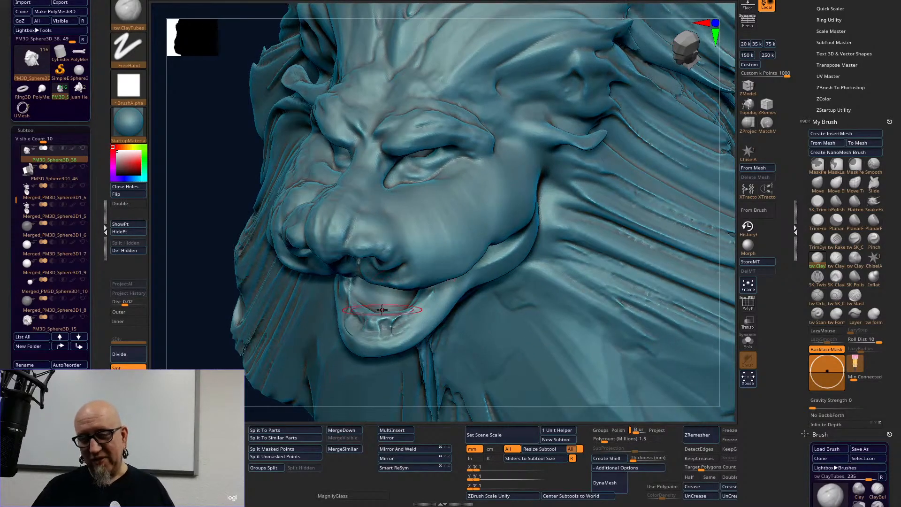
{"action": "left_click_drag", "start_coordinate": [732, 239], "coordinate": [708, 233]}
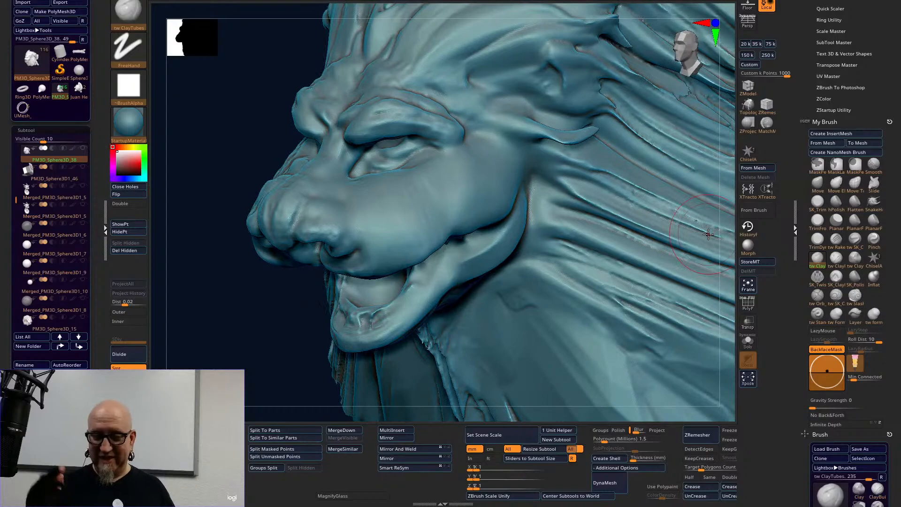
Smooth and fill the transition from the back of the cheek and jaw into the mane with SK_ClayFill.
{"action": "left_click_drag", "start_coordinate": [252, 390], "coordinate": [223, 364]}
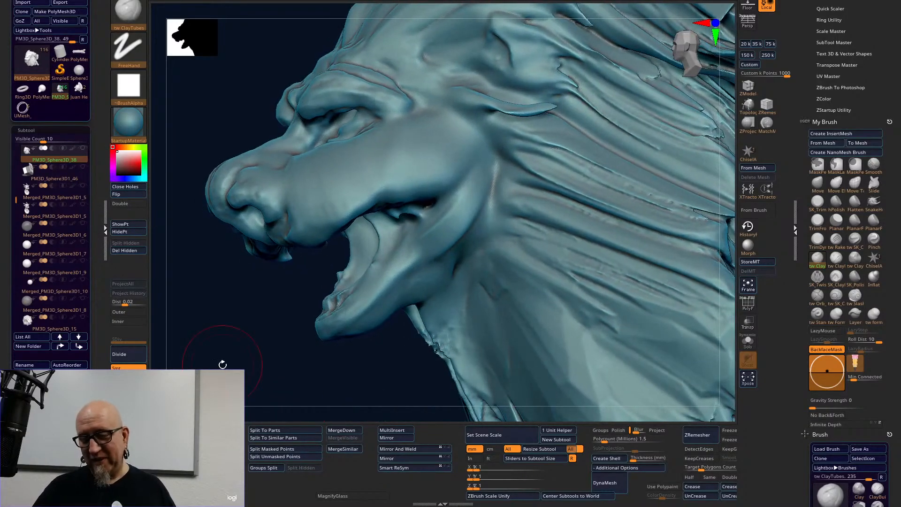
{"action": "left_click", "coordinate": [836, 277]}
{"action": "left_click_drag", "start_coordinate": [478, 213], "coordinate": [423, 267]}
{"action": "mouse_move", "coordinate": [489, 188]}
{"action": "left_mouse_down"}
{"action": "mouse_move", "coordinate": [457, 216]}
{"action": "mouse_move", "coordinate": [441, 248]}
{"action": "left_mouse_up"}
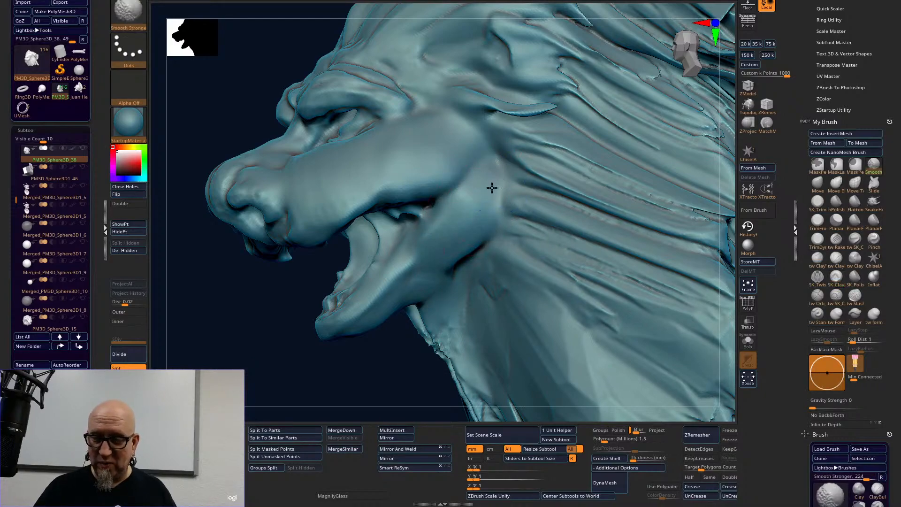
{"action": "left_click_drag", "start_coordinate": [386, 388], "coordinate": [379, 382]}
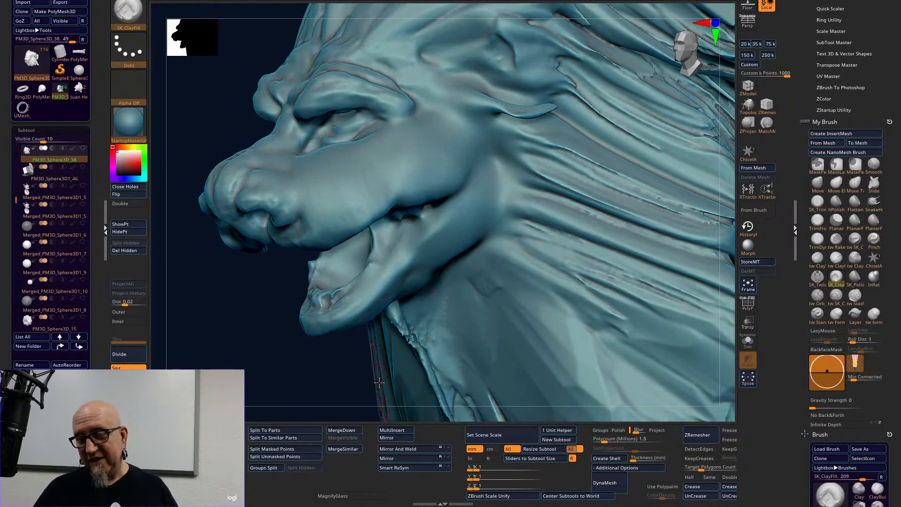
Build up mane strands flowing back from behind the cheek and jaw with the tw ClayTubes brush.
{"action": "left_click", "coordinate": [817, 257]}
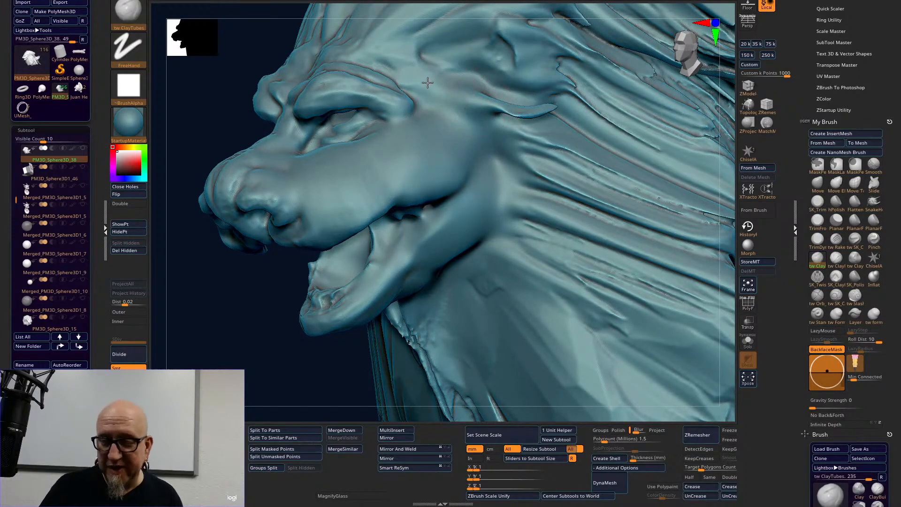
{"action": "key", "text": "space"}
{"action": "mouse_move", "coordinate": [427, 83]}
{"action": "left_mouse_down"}
{"action": "mouse_move", "coordinate": [423, 88]}
{"action": "mouse_move", "coordinate": [508, 115]}
{"action": "mouse_move", "coordinate": [590, 160]}
{"action": "left_mouse_up"}
{"action": "mouse_move", "coordinate": [502, 148]}
{"action": "left_mouse_down"}
{"action": "mouse_move", "coordinate": [530, 168]}
{"action": "mouse_move", "coordinate": [626, 186]}
{"action": "left_mouse_up"}
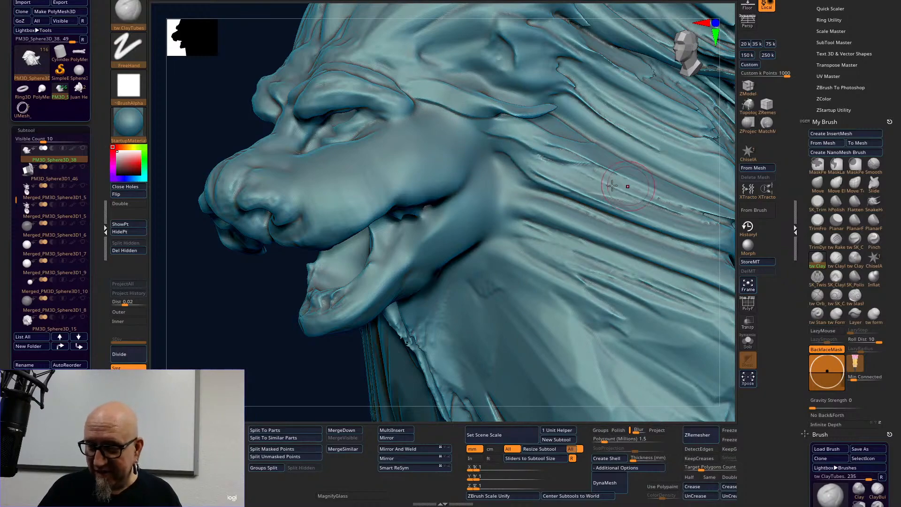
{"action": "mouse_move", "coordinate": [500, 163]}
{"action": "left_mouse_down"}
{"action": "mouse_move", "coordinate": [561, 185]}
{"action": "mouse_move", "coordinate": [631, 191]}
{"action": "left_mouse_up"}
{"action": "mouse_move", "coordinate": [497, 180]}
{"action": "left_mouse_down"}
{"action": "mouse_move", "coordinate": [521, 199]}
{"action": "mouse_move", "coordinate": [613, 225]}
{"action": "mouse_move", "coordinate": [511, 209]}
{"action": "left_mouse_up"}
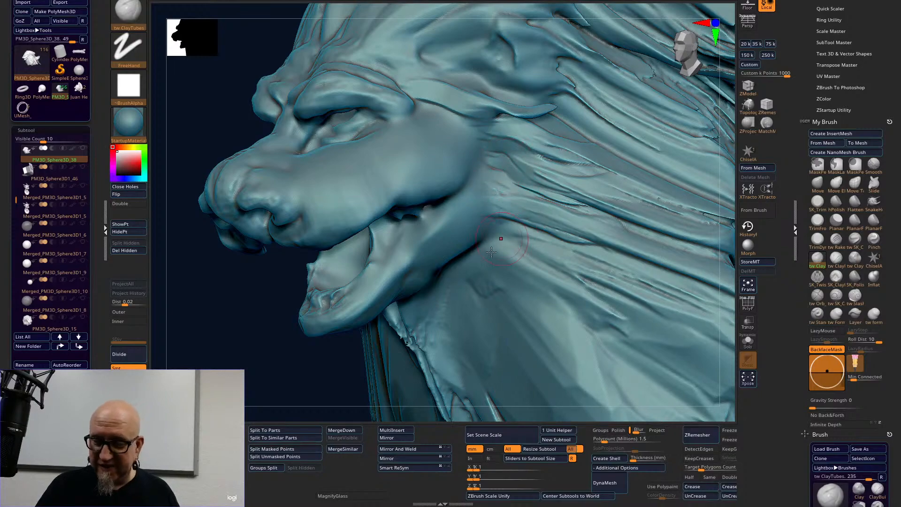
Try to cut a sharp groove along the rear edge of the cheek and jaw with the tw Slash brush, and undo it.
{"action": "left_click", "coordinate": [854, 295]}
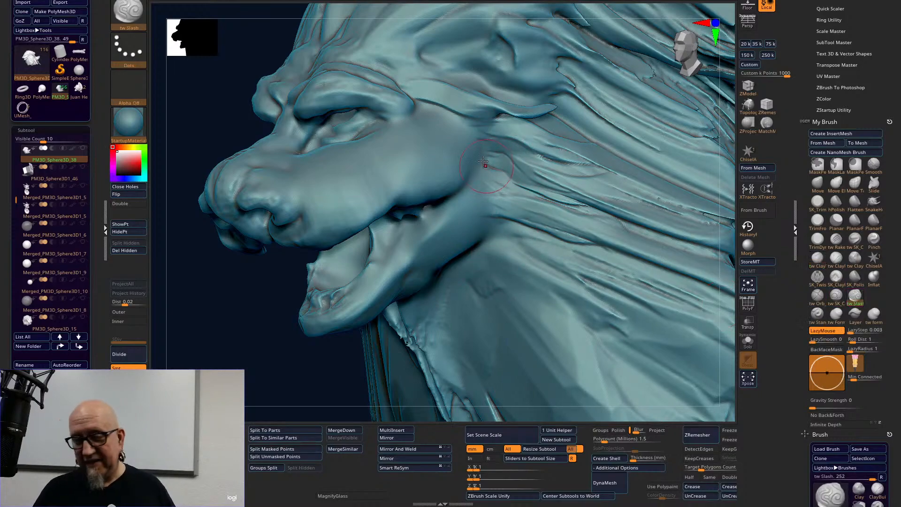
{"action": "mouse_move", "coordinate": [492, 191]}
{"action": "left_mouse_down"}
{"action": "mouse_move", "coordinate": [491, 233]}
{"action": "mouse_move", "coordinate": [431, 275]}
{"action": "left_mouse_up"}
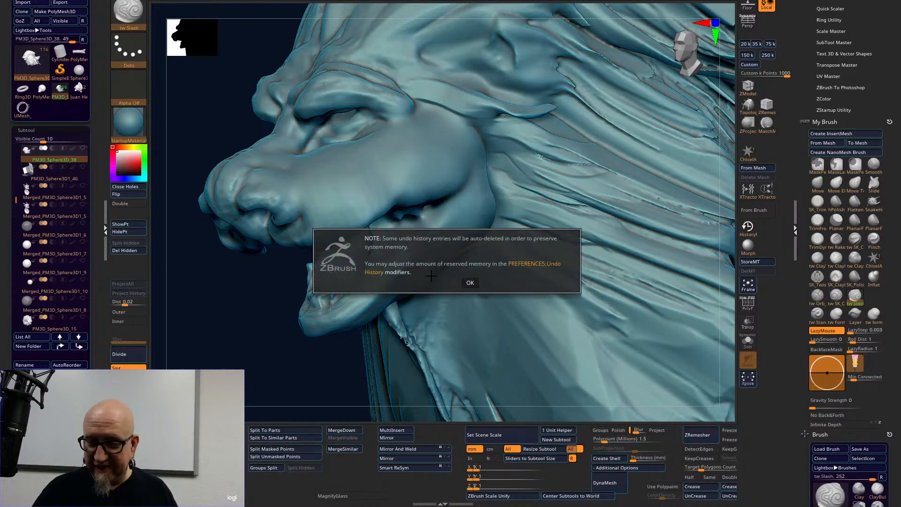
{"action": "left_click", "coordinate": [469, 283]}
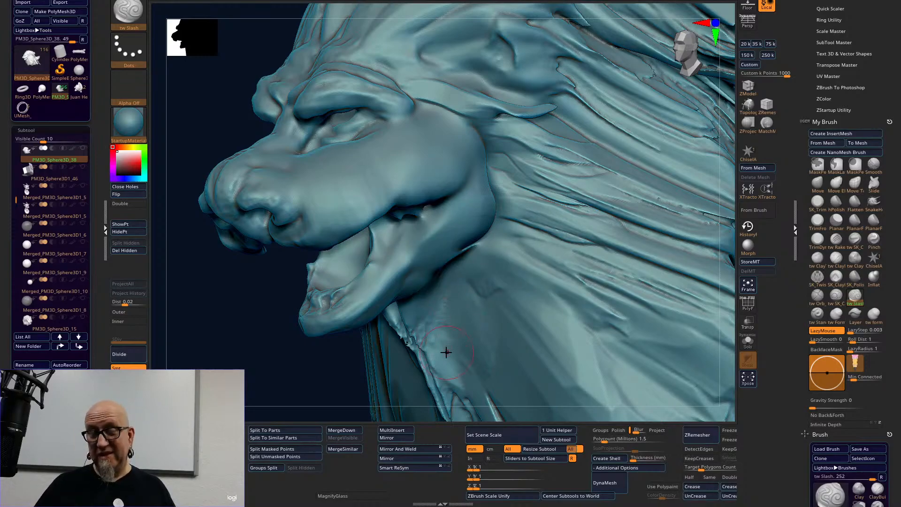
{"action": "key", "text": "ctrl+z"}
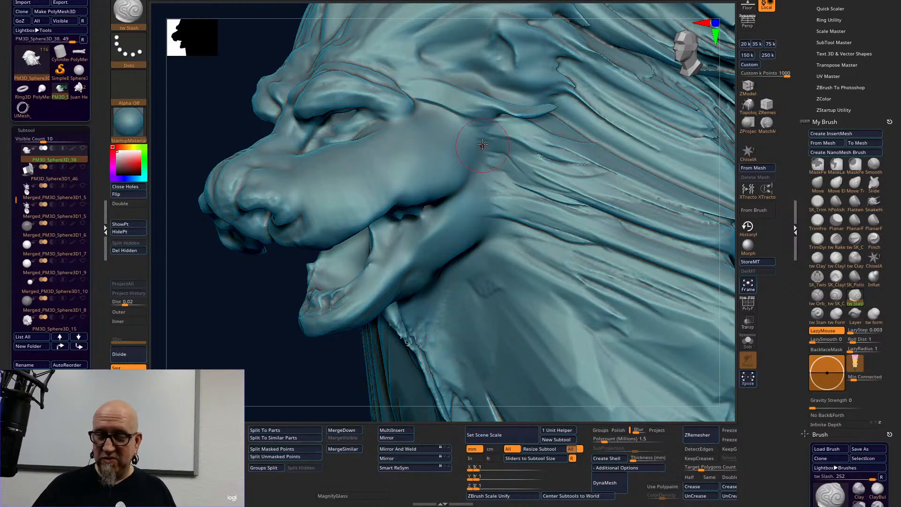
Define the edge between the back of the jaw and the mane with tw ClayTubes and light smoothing.
{"action": "key", "text": "ctrl"}
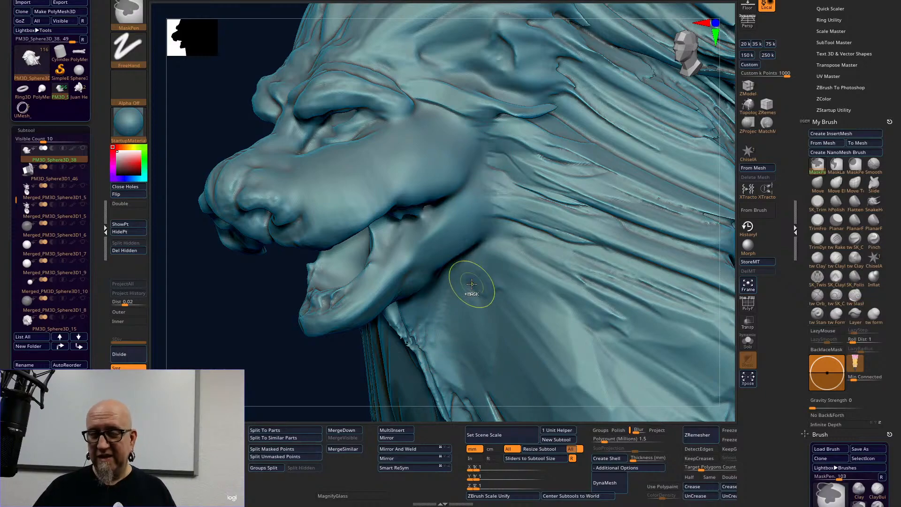
{"action": "left_click", "coordinate": [820, 259]}
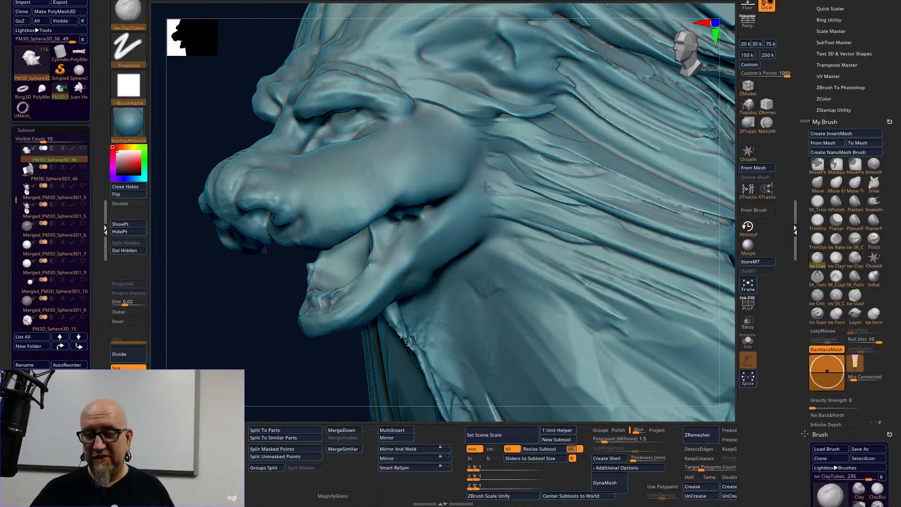
{"action": "key", "text": "space"}
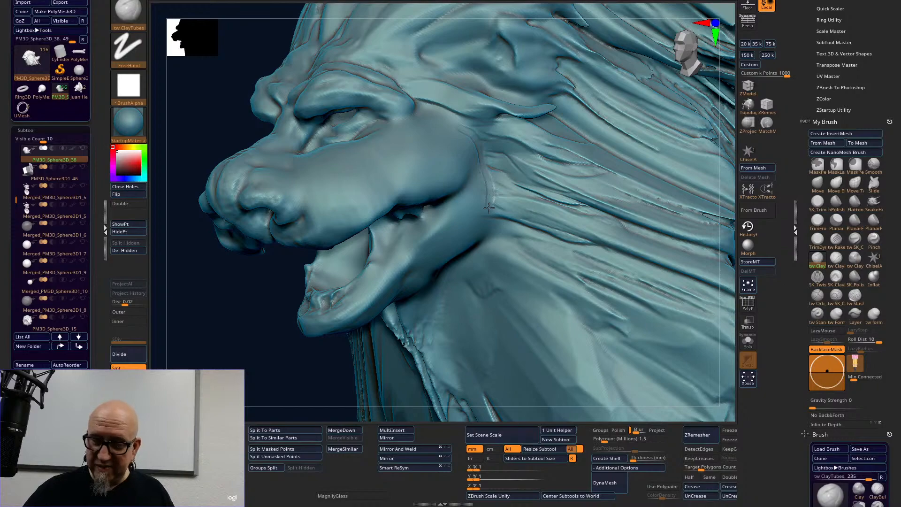
{"action": "key", "text": "shift"}
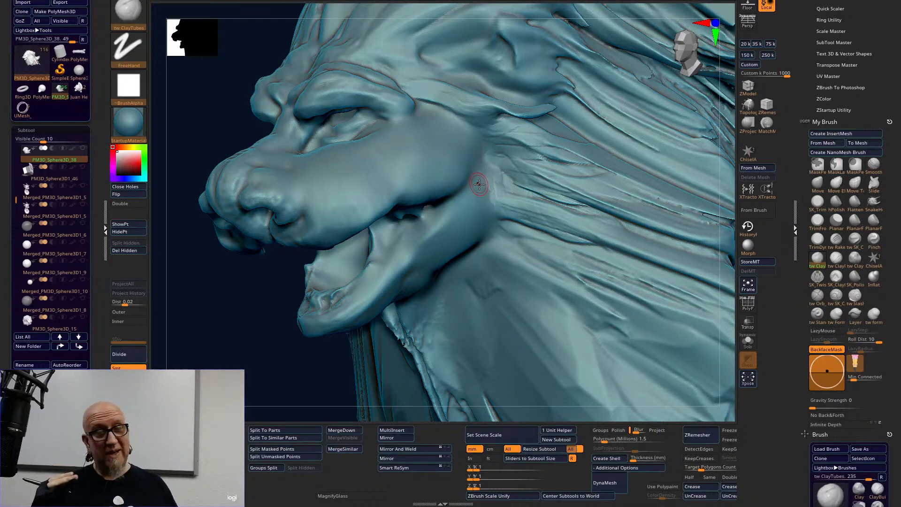
Fill the hollow beneath the lion's eye and blend it into the cheek with tw ClayTubes.
{"action": "left_click_drag", "start_coordinate": [209, 346], "coordinate": [219, 360]}
{"action": "left_click_drag", "start_coordinate": [703, 173], "coordinate": [700, 170]}
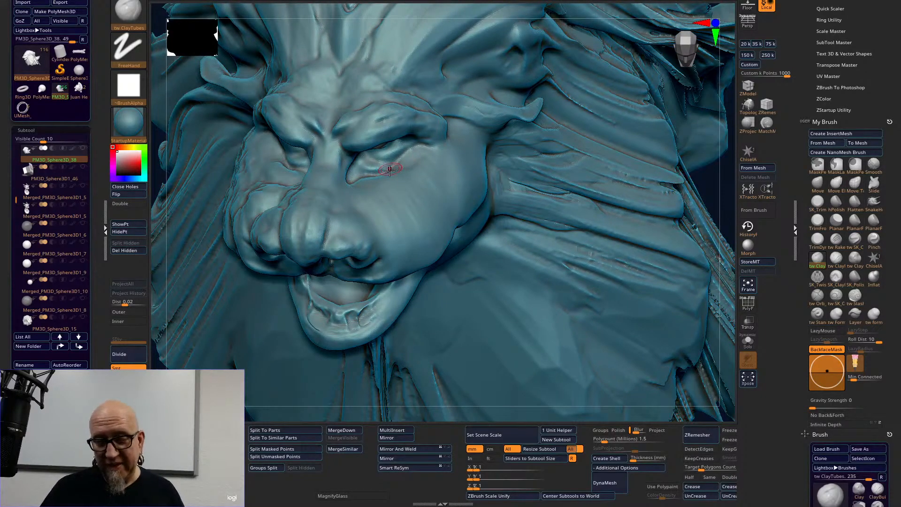
{"action": "key", "text": "space"}
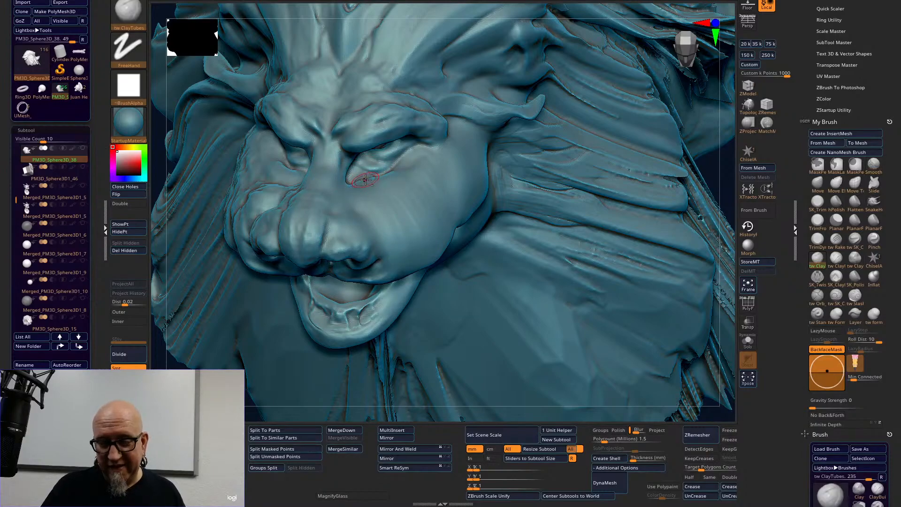
{"action": "left_click_drag", "start_coordinate": [389, 175], "coordinate": [397, 160]}
{"action": "mouse_move", "coordinate": [725, 123]}
{"action": "left_mouse_down"}
{"action": "mouse_move", "coordinate": [726, 112]}
{"action": "mouse_move", "coordinate": [697, 121]}
{"action": "mouse_move", "coordinate": [720, 120]}
{"action": "left_mouse_up"}
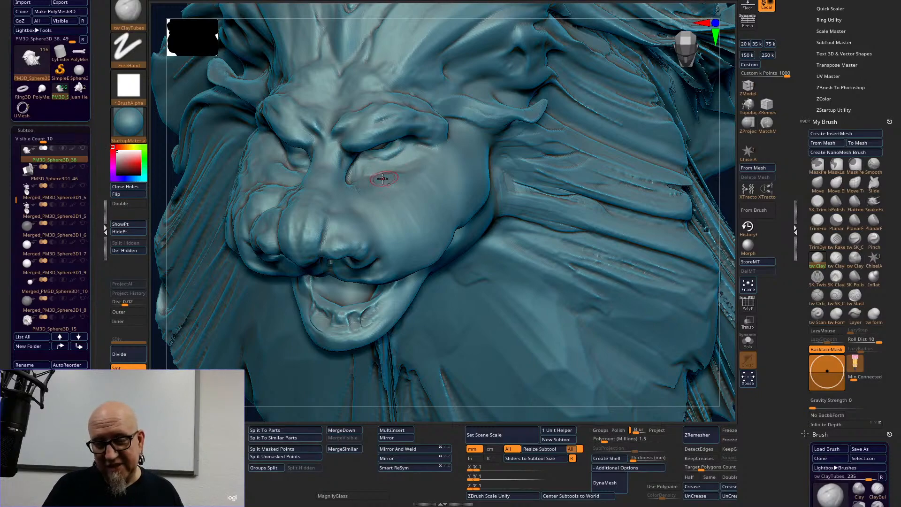
{"action": "key", "text": "shift"}
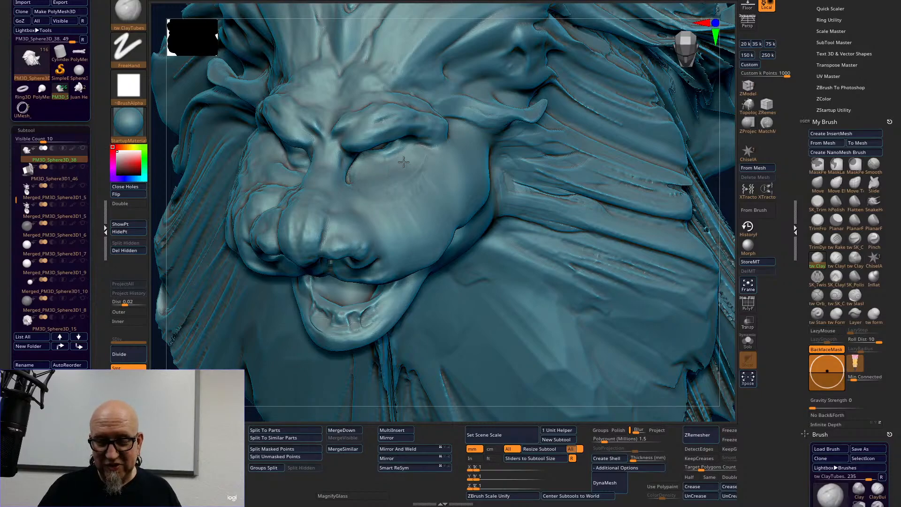
Shape the lower eyelid and build up the brow ridge above the eye with tw ClayTubes.
{"action": "left_click_drag", "start_coordinate": [722, 188], "coordinate": [715, 176]}
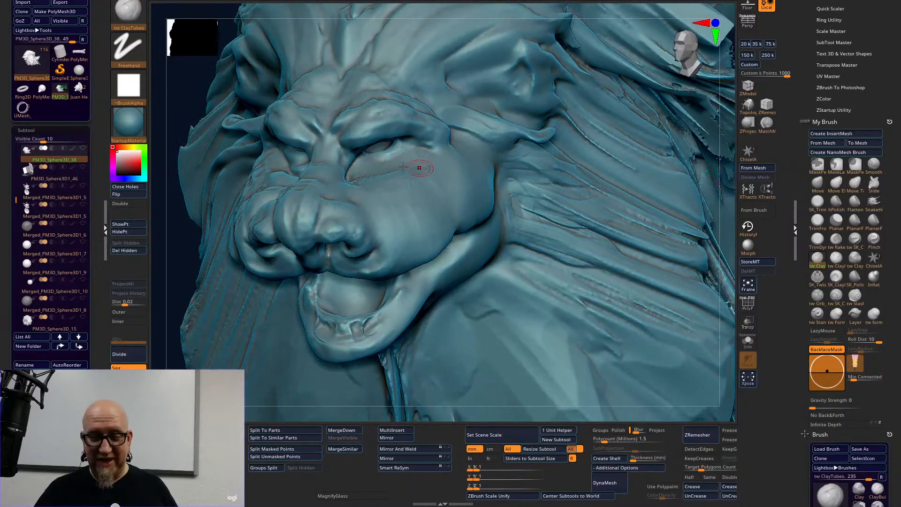
{"action": "left_click_drag", "start_coordinate": [373, 156], "coordinate": [392, 151]}
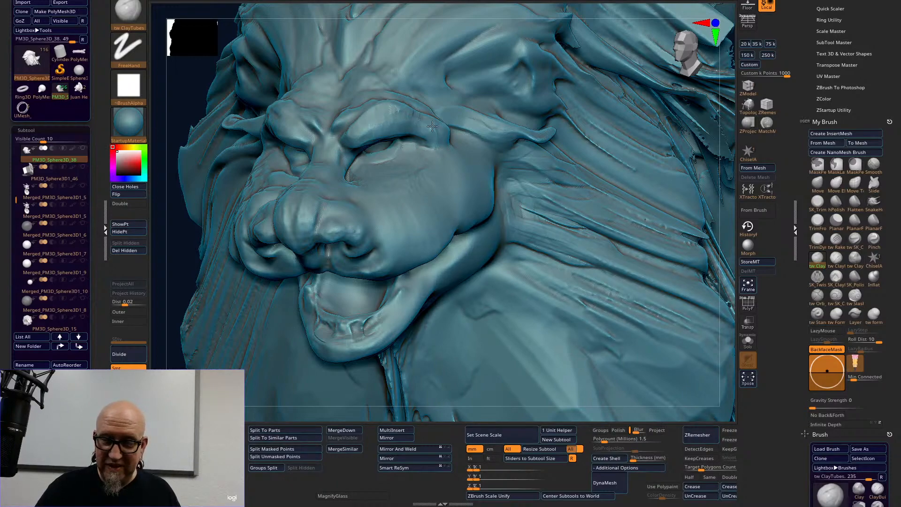
{"action": "left_click_drag", "start_coordinate": [175, 336], "coordinate": [177, 352]}
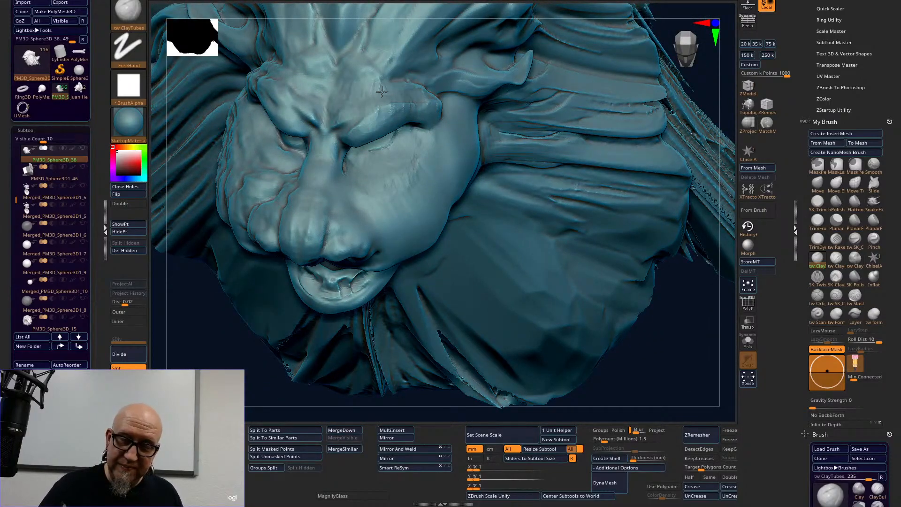
Build up the forehead and the upper side of the brow with broad tw ClayTubes strokes.
{"action": "mouse_move", "coordinate": [697, 55]}
{"action": "left_mouse_down"}
{"action": "mouse_move", "coordinate": [708, 76]}
{"action": "mouse_move", "coordinate": [692, 193]}
{"action": "mouse_move", "coordinate": [624, 353]}
{"action": "mouse_move", "coordinate": [548, 368]}
{"action": "mouse_move", "coordinate": [422, 328]}
{"action": "mouse_move", "coordinate": [288, 302]}
{"action": "left_mouse_up"}
{"action": "key", "text": "space"}
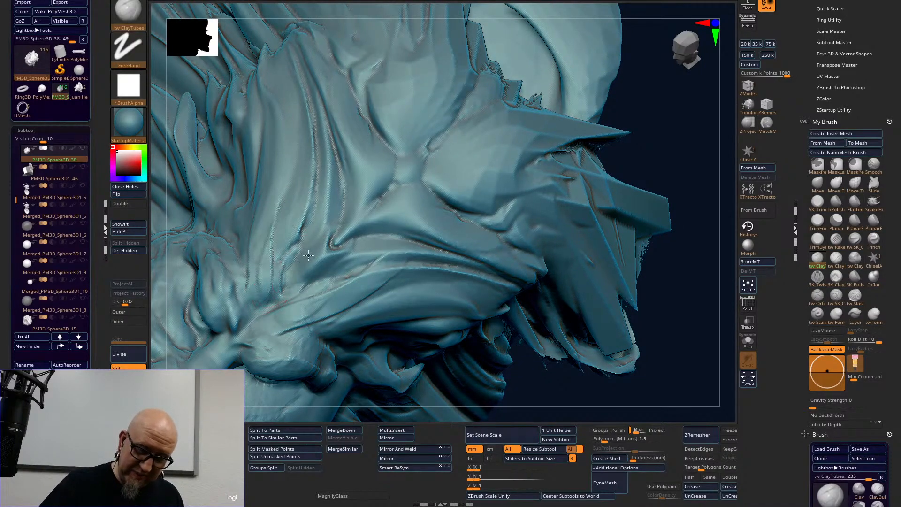
{"action": "left_click_drag", "start_coordinate": [305, 262], "coordinate": [320, 173]}
{"action": "mouse_move", "coordinate": [307, 281]}
{"action": "left_mouse_down"}
{"action": "mouse_move", "coordinate": [380, 241]}
{"action": "mouse_move", "coordinate": [357, 271]}
{"action": "left_mouse_up"}
{"action": "left_click_drag", "start_coordinate": [305, 320], "coordinate": [399, 290]}
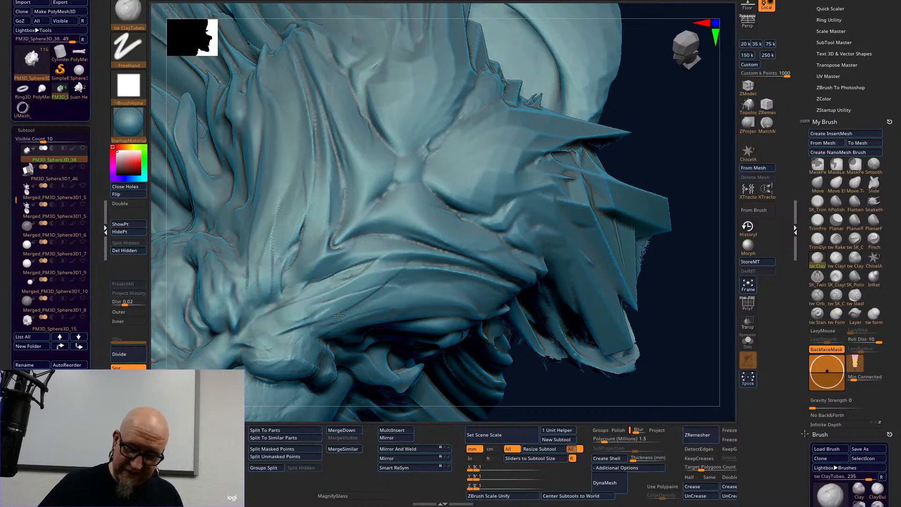
{"action": "mouse_move", "coordinate": [704, 228]}
{"action": "left_mouse_down"}
{"action": "mouse_move", "coordinate": [709, 155]}
{"action": "mouse_move", "coordinate": [591, 140]}
{"action": "mouse_move", "coordinate": [535, 96]}
{"action": "mouse_move", "coordinate": [636, 39]}
{"action": "left_mouse_up"}
{"action": "mouse_move", "coordinate": [385, 25]}
{"action": "left_mouse_down"}
{"action": "mouse_move", "coordinate": [459, 52]}
{"action": "mouse_move", "coordinate": [425, 44]}
{"action": "left_mouse_up"}
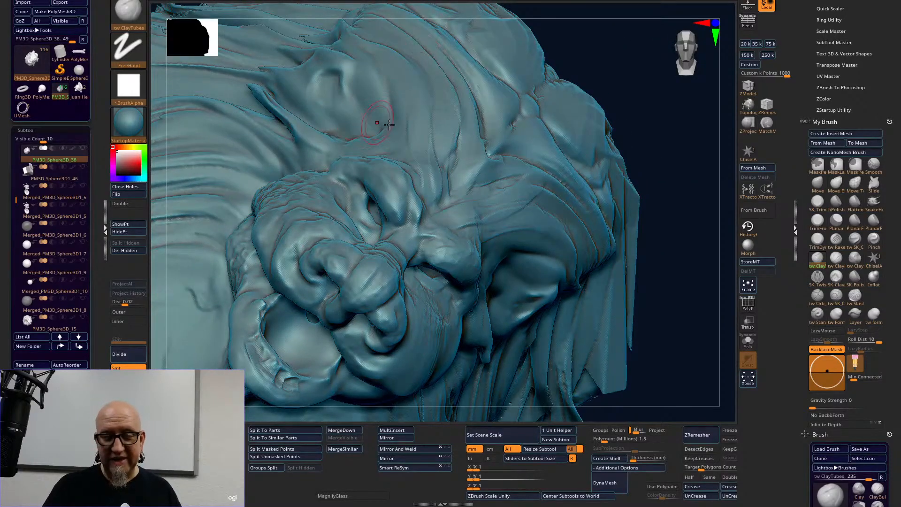
Rework the lion's ear into a rounded rim with a simple inner hollow, using tw ClayTubes and smoothing.
{"action": "mouse_move", "coordinate": [684, 193]}
{"action": "left_mouse_down"}
{"action": "mouse_move", "coordinate": [683, 273]}
{"action": "mouse_move", "coordinate": [663, 342]}
{"action": "mouse_move", "coordinate": [701, 346]}
{"action": "mouse_move", "coordinate": [690, 328]}
{"action": "mouse_move", "coordinate": [496, 260]}
{"action": "left_mouse_up"}
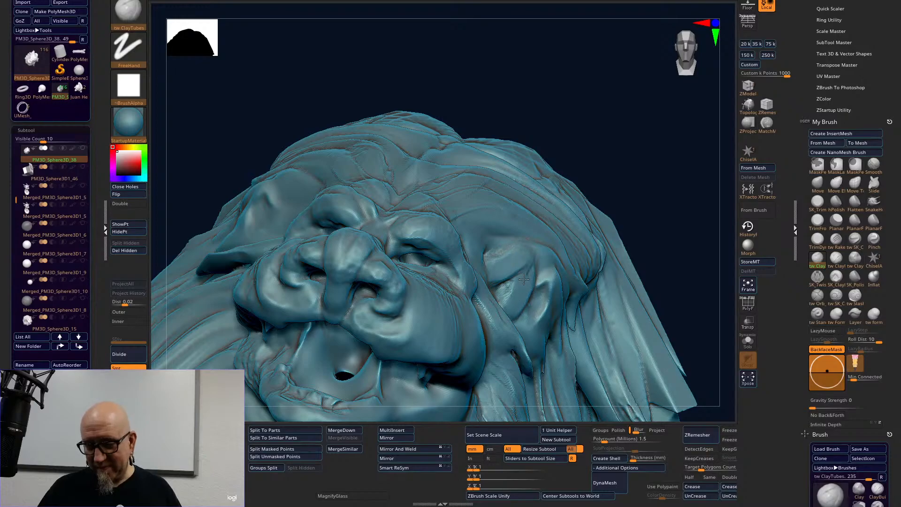
{"action": "left_click_drag", "start_coordinate": [606, 222], "coordinate": [502, 258]}
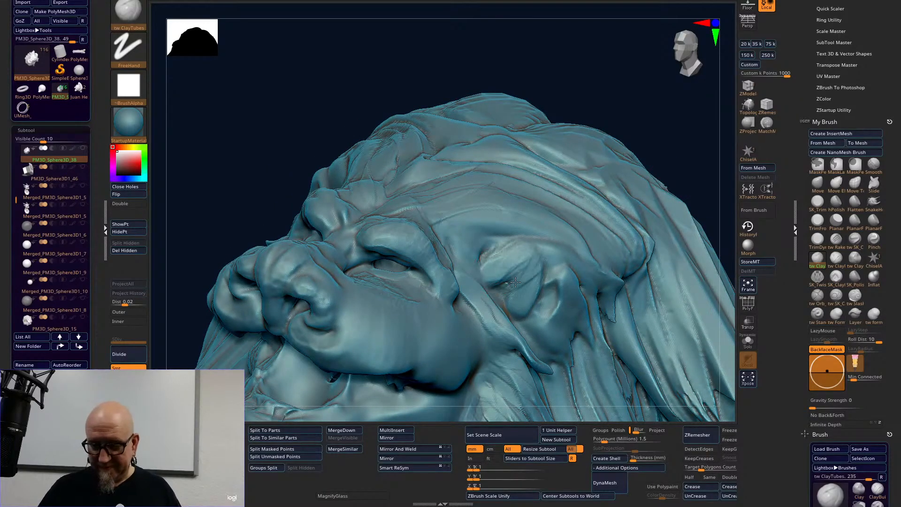
{"action": "mouse_move", "coordinate": [523, 284]}
{"action": "left_mouse_down"}
{"action": "mouse_move", "coordinate": [537, 256]}
{"action": "mouse_move", "coordinate": [510, 303]}
{"action": "mouse_move", "coordinate": [498, 252]}
{"action": "mouse_move", "coordinate": [508, 300]}
{"action": "left_mouse_up"}
{"action": "mouse_move", "coordinate": [530, 270]}
{"action": "left_mouse_down", "text": "shift"}
{"action": "mouse_move", "coordinate": [511, 268]}
{"action": "mouse_move", "coordinate": [499, 286]}
{"action": "mouse_move", "coordinate": [503, 305]}
{"action": "left_mouse_up", "text": "shift"}
{"action": "mouse_move", "coordinate": [529, 223]}
{"action": "left_mouse_down"}
{"action": "mouse_move", "coordinate": [503, 230]}
{"action": "mouse_move", "coordinate": [550, 232]}
{"action": "mouse_move", "coordinate": [556, 287]}
{"action": "mouse_move", "coordinate": [547, 323]}
{"action": "left_mouse_up"}
{"action": "left_click_drag", "start_coordinate": [565, 244], "coordinate": [552, 324]}
{"action": "mouse_move", "coordinate": [486, 261]}
{"action": "left_mouse_down"}
{"action": "mouse_move", "coordinate": [465, 266]}
{"action": "mouse_move", "coordinate": [484, 300]}
{"action": "mouse_move", "coordinate": [552, 358]}
{"action": "left_mouse_up"}
{"action": "left_click_drag", "start_coordinate": [540, 319], "coordinate": [513, 327]}
{"action": "mouse_move", "coordinate": [516, 314]}
{"action": "left_mouse_down", "text": "shift"}
{"action": "mouse_move", "coordinate": [509, 304]}
{"action": "mouse_move", "coordinate": [508, 334]}
{"action": "mouse_move", "coordinate": [515, 324]}
{"action": "mouse_move", "coordinate": [526, 361]}
{"action": "mouse_move", "coordinate": [516, 326]}
{"action": "mouse_move", "coordinate": [462, 274]}
{"action": "mouse_move", "coordinate": [471, 245]}
{"action": "mouse_move", "coordinate": [508, 241]}
{"action": "mouse_move", "coordinate": [475, 271]}
{"action": "mouse_move", "coordinate": [521, 248]}
{"action": "mouse_move", "coordinate": [524, 300]}
{"action": "left_mouse_up", "text": "shift"}
{"action": "mouse_move", "coordinate": [528, 263]}
{"action": "left_mouse_down"}
{"action": "mouse_move", "coordinate": [497, 264]}
{"action": "mouse_move", "coordinate": [515, 291]}
{"action": "mouse_move", "coordinate": [493, 289]}
{"action": "mouse_move", "coordinate": [510, 301]}
{"action": "mouse_move", "coordinate": [513, 273]}
{"action": "mouse_move", "coordinate": [521, 284]}
{"action": "mouse_move", "coordinate": [490, 308]}
{"action": "left_mouse_up"}
Smooth the side of the nose and rebuild the wing of the nostril as a simple rounded form.
{"action": "mouse_move", "coordinate": [570, 53]}
{"action": "left_mouse_down"}
{"action": "mouse_move", "coordinate": [633, 98]}
{"action": "mouse_move", "coordinate": [689, 158]}
{"action": "mouse_move", "coordinate": [585, 152]}
{"action": "left_mouse_up"}
{"action": "left_click_drag", "start_coordinate": [728, 103], "coordinate": [728, 89]}
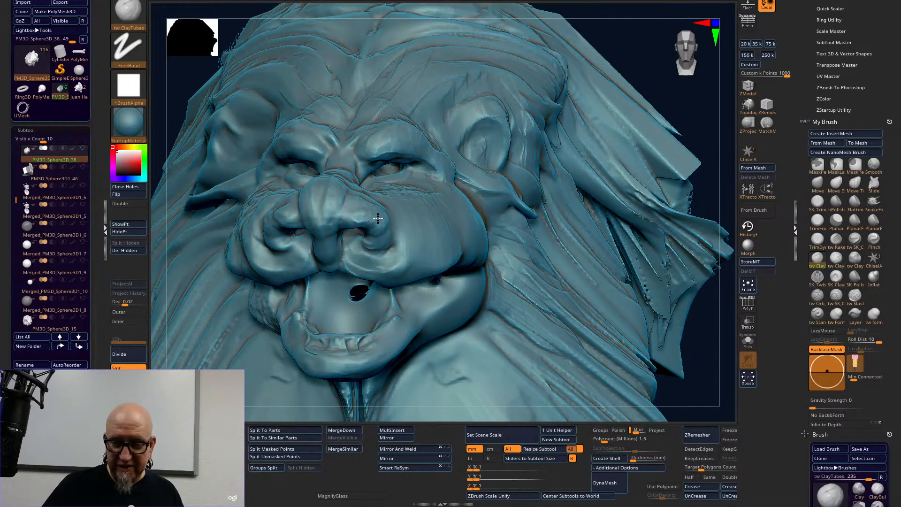
{"action": "key", "text": "shift"}
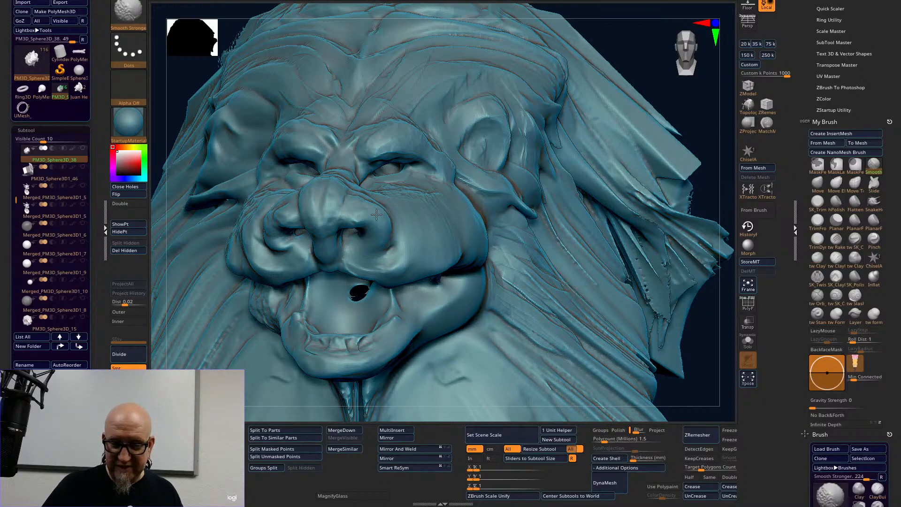
{"action": "mouse_move", "coordinate": [336, 208]}
{"action": "left_mouse_down"}
{"action": "mouse_move", "coordinate": [346, 219]}
{"action": "mouse_move", "coordinate": [369, 218]}
{"action": "mouse_move", "coordinate": [368, 244]}
{"action": "left_mouse_up"}
{"action": "left_click_drag", "start_coordinate": [688, 94], "coordinate": [681, 94]}
{"action": "mouse_move", "coordinate": [359, 196]}
{"action": "left_mouse_down"}
{"action": "mouse_move", "coordinate": [339, 216]}
{"action": "mouse_move", "coordinate": [383, 226]}
{"action": "left_mouse_up"}
Build up the muzzle and upper lip from below the nostril back towards the cheek with tw ClayTubes.
{"action": "left_click_drag", "start_coordinate": [388, 261], "coordinate": [413, 247]}
{"action": "mouse_move", "coordinate": [355, 264]}
{"action": "left_mouse_down"}
{"action": "mouse_move", "coordinate": [403, 267]}
{"action": "mouse_move", "coordinate": [434, 245]}
{"action": "left_mouse_up"}
{"action": "left_click_drag", "start_coordinate": [238, 357], "coordinate": [241, 337]}
{"action": "mouse_move", "coordinate": [381, 278]}
{"action": "left_mouse_down"}
{"action": "mouse_move", "coordinate": [395, 256]}
{"action": "mouse_move", "coordinate": [421, 245]}
{"action": "left_mouse_up"}
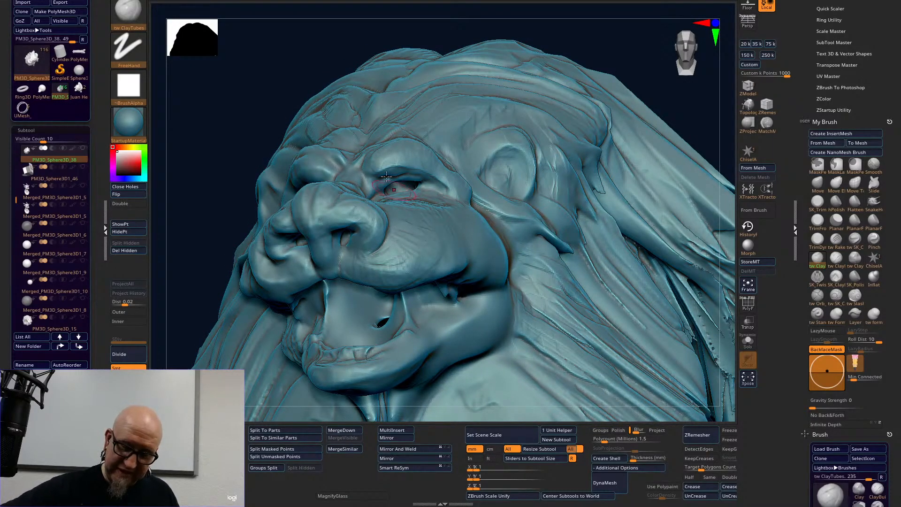
{"action": "left_click_drag", "start_coordinate": [347, 260], "coordinate": [389, 242]}
{"action": "left_click_drag", "start_coordinate": [358, 280], "coordinate": [418, 235]}
{"action": "left_click_drag", "start_coordinate": [615, 54], "coordinate": [675, 141]}
{"action": "mouse_move", "coordinate": [349, 276]}
{"action": "left_mouse_down"}
{"action": "mouse_move", "coordinate": [395, 276]}
{"action": "mouse_move", "coordinate": [350, 278]}
{"action": "mouse_move", "coordinate": [366, 280]}
{"action": "mouse_move", "coordinate": [380, 255]}
{"action": "left_mouse_up"}
{"action": "left_click_drag", "start_coordinate": [627, 62], "coordinate": [605, 89]}
{"action": "mouse_move", "coordinate": [436, 246]}
{"action": "left_mouse_down"}
{"action": "mouse_move", "coordinate": [397, 272]}
{"action": "mouse_move", "coordinate": [446, 235]}
{"action": "mouse_move", "coordinate": [444, 223]}
{"action": "left_mouse_up"}
{"action": "mouse_move", "coordinate": [416, 268]}
{"action": "left_mouse_down"}
{"action": "mouse_move", "coordinate": [454, 247]}
{"action": "mouse_move", "coordinate": [455, 267]}
{"action": "mouse_move", "coordinate": [535, 268]}
{"action": "mouse_move", "coordinate": [552, 246]}
{"action": "mouse_move", "coordinate": [466, 259]}
{"action": "left_mouse_up"}
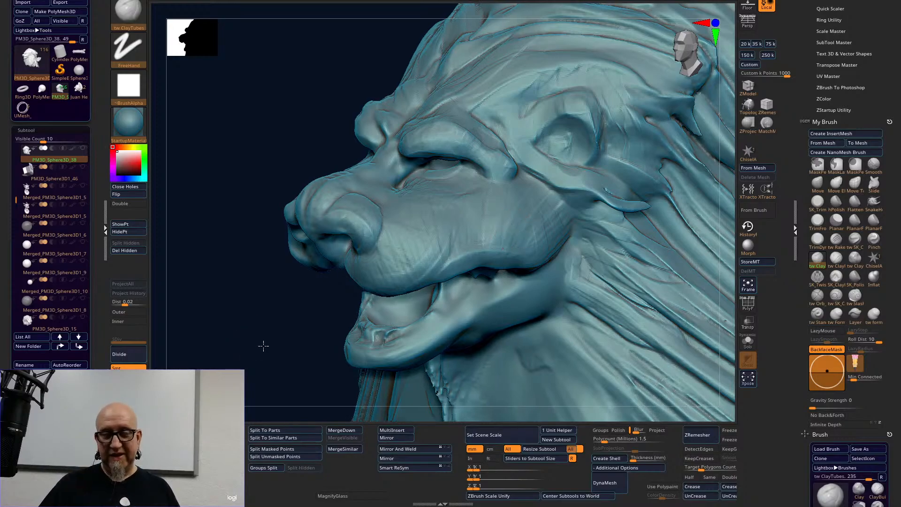
Shape the bridge of the nose and its transition to the inner eye corner with tw ClayTubes and smoothing.
{"action": "left_click_drag", "start_coordinate": [261, 344], "coordinate": [260, 351]}
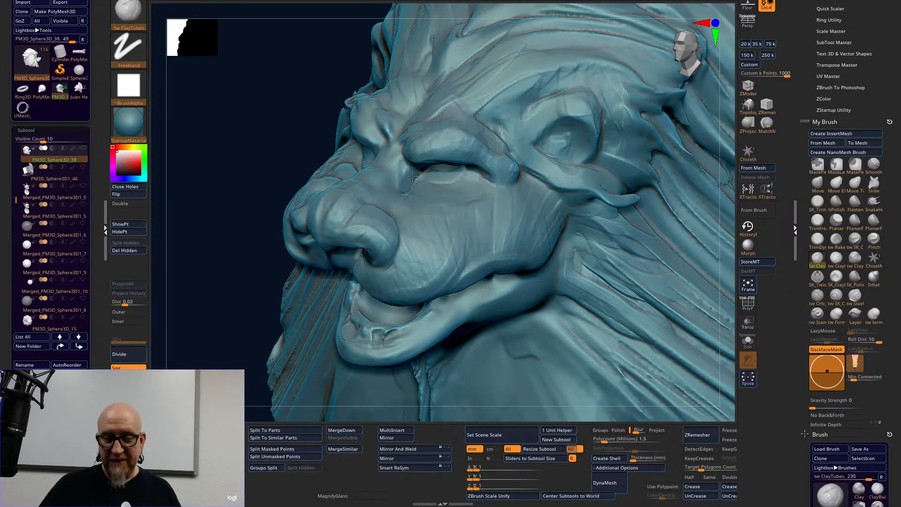
{"action": "key", "text": "shift"}
{"action": "mouse_move", "coordinate": [408, 178]}
{"action": "left_mouse_down", "text": "shift"}
{"action": "mouse_move", "coordinate": [394, 152]}
{"action": "mouse_move", "coordinate": [381, 180]}
{"action": "mouse_move", "coordinate": [401, 189]}
{"action": "left_mouse_up", "text": "shift"}
{"action": "mouse_move", "coordinate": [412, 154]}
{"action": "left_mouse_down"}
{"action": "mouse_move", "coordinate": [374, 197]}
{"action": "mouse_move", "coordinate": [379, 184]}
{"action": "mouse_move", "coordinate": [402, 190]}
{"action": "mouse_move", "coordinate": [350, 202]}
{"action": "mouse_move", "coordinate": [332, 194]}
{"action": "left_mouse_up"}
{"action": "left_click_drag", "start_coordinate": [235, 273], "coordinate": [287, 282]}
{"action": "left_click_drag", "start_coordinate": [336, 190], "coordinate": [359, 204]}
{"action": "left_click_drag", "start_coordinate": [384, 155], "coordinate": [389, 208]}
{"action": "mouse_move", "coordinate": [402, 175]}
{"action": "left_mouse_down", "text": "shift"}
{"action": "mouse_move", "coordinate": [372, 189]}
{"action": "mouse_move", "coordinate": [327, 186]}
{"action": "left_mouse_up", "text": "shift"}
{"action": "mouse_move", "coordinate": [378, 167]}
{"action": "left_mouse_down"}
{"action": "mouse_move", "coordinate": [396, 211]}
{"action": "mouse_move", "coordinate": [386, 206]}
{"action": "left_mouse_up"}
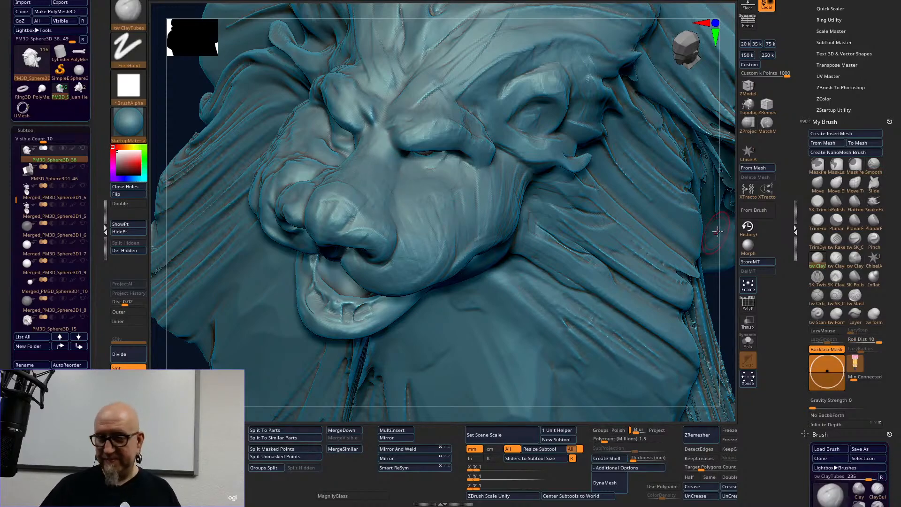
Block in large overlapping hair locks across the side of the mane with the tw ClayBuildup brush.
{"action": "left_click_drag", "start_coordinate": [728, 211], "coordinate": [714, 201]}
{"action": "left_click_drag", "start_coordinate": [422, 414], "coordinate": [259, 341]}
{"action": "mouse_move", "coordinate": [714, 216]}
{"action": "left_mouse_down"}
{"action": "mouse_move", "coordinate": [717, 258]}
{"action": "mouse_move", "coordinate": [702, 171]}
{"action": "mouse_move", "coordinate": [495, 153]}
{"action": "left_mouse_up"}
{"action": "left_click_drag", "start_coordinate": [621, 165], "coordinate": [573, 161]}
{"action": "left_click_drag", "start_coordinate": [346, 180], "coordinate": [360, 199]}
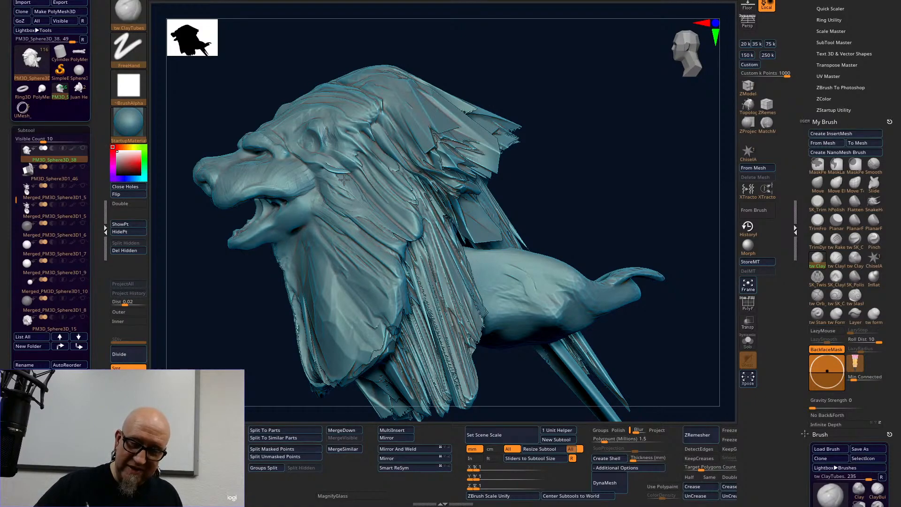
{"action": "left_click", "coordinate": [817, 276]}
{"action": "left_click", "coordinate": [837, 260]}
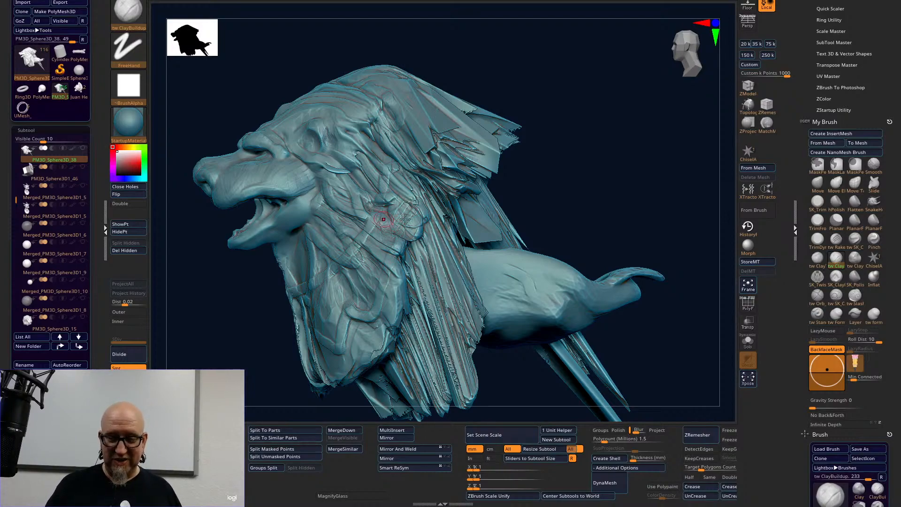
{"action": "mouse_move", "coordinate": [612, 161]}
{"action": "left_mouse_down"}
{"action": "mouse_move", "coordinate": [620, 177]}
{"action": "mouse_move", "coordinate": [649, 151]}
{"action": "left_mouse_up"}
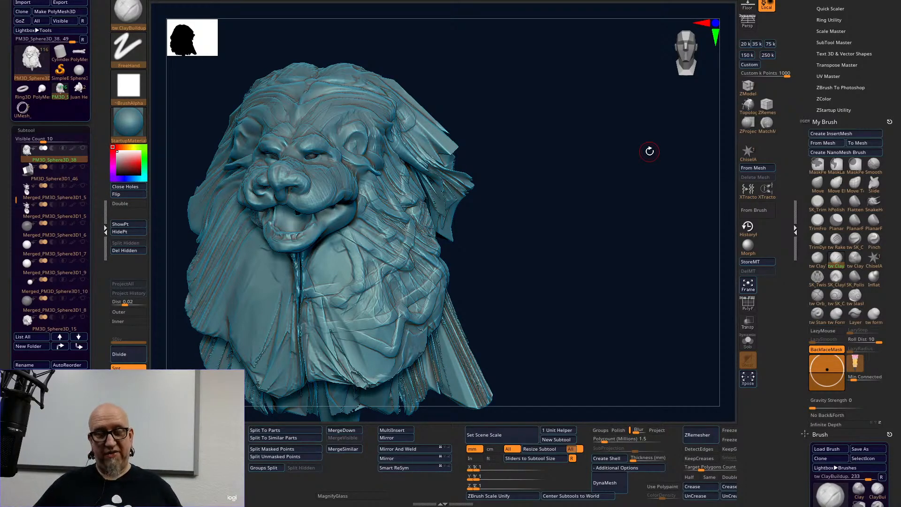
Show all subtools of the chimaera again and inspect the goat head and the pieces around its mouth.
{"action": "right_click", "coordinate": [552, 243]}
{"action": "mouse_move", "coordinate": [601, 185]}
{"action": "left_mouse_down"}
{"action": "mouse_move", "coordinate": [583, 194]}
{"action": "mouse_move", "coordinate": [661, 197]}
{"action": "left_mouse_up"}
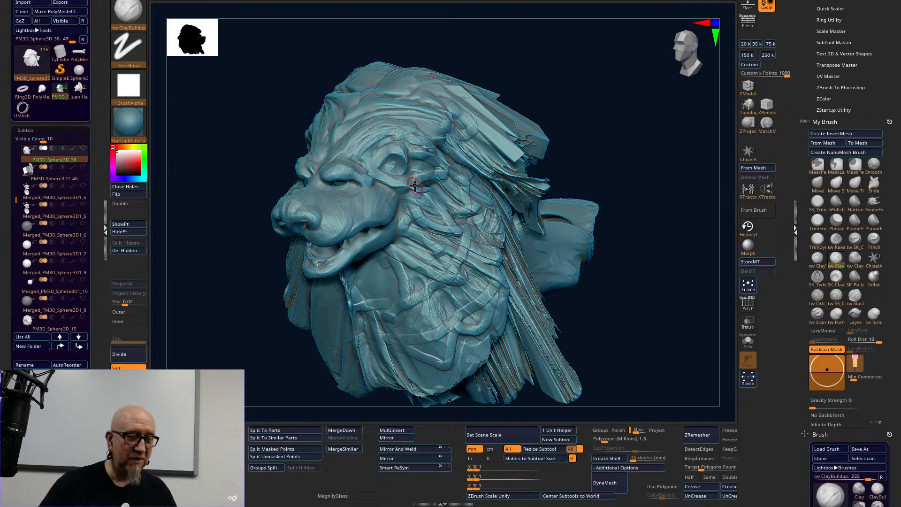
{"action": "left_click", "coordinate": [83, 148], "text": "shift"}
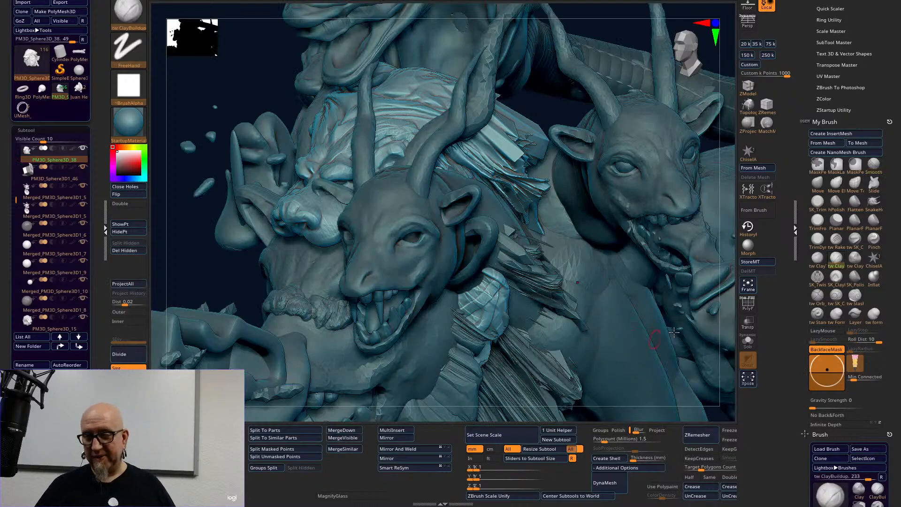
{"action": "right_click_drag", "start_coordinate": [679, 236], "coordinate": [668, 220]}
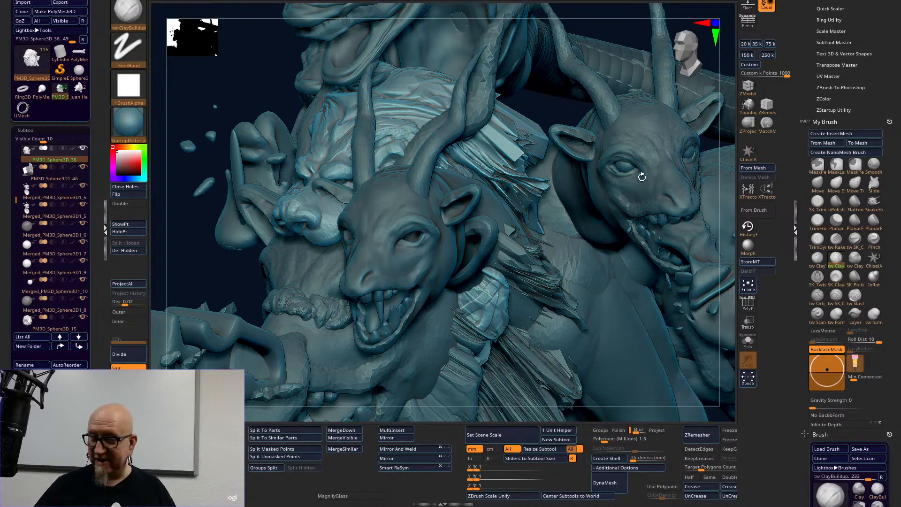
{"action": "key", "text": "f"}
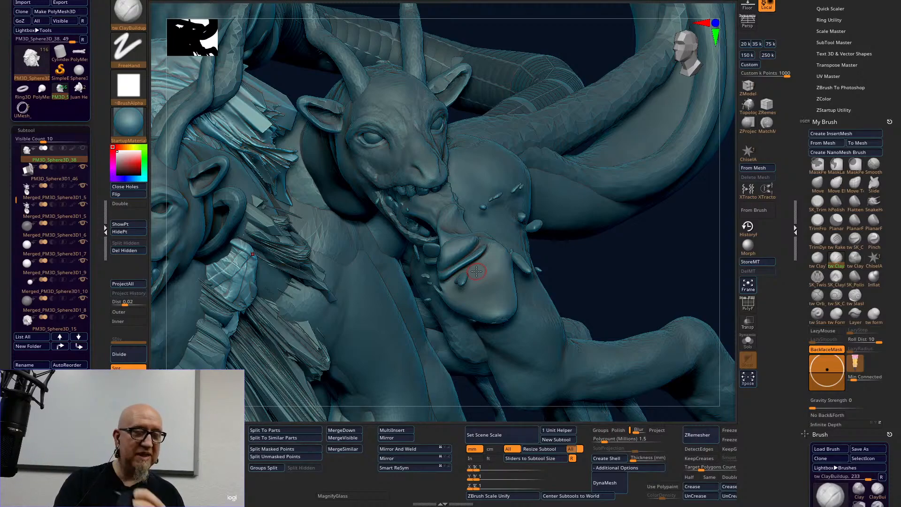
Load the chimaera01 ZBrush tool file from the Downloads folder.
{"action": "left_click", "coordinate": [27, 0]}
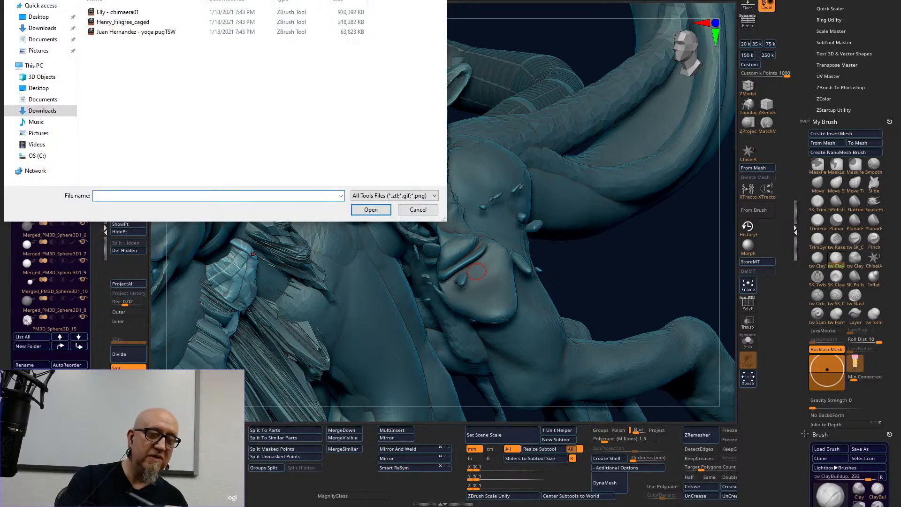
{"action": "left_click", "coordinate": [133, 12]}
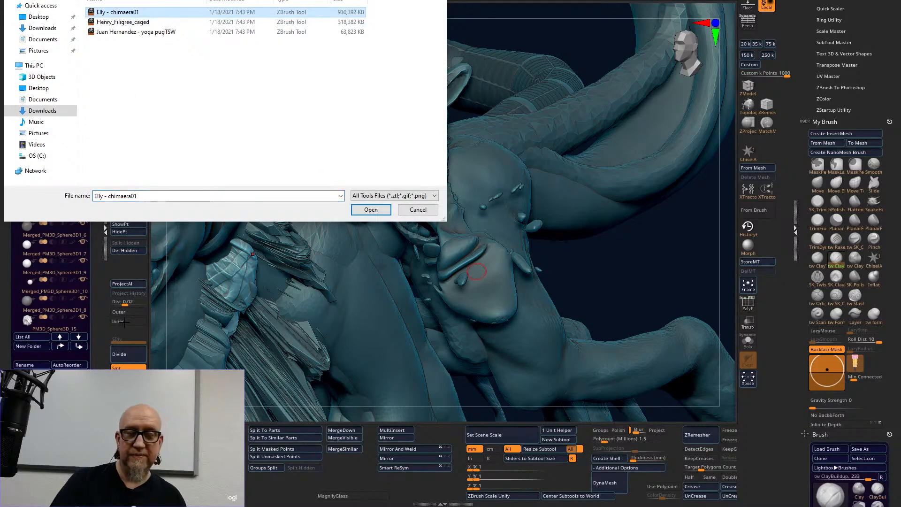
{"action": "left_click", "coordinate": [371, 210]}
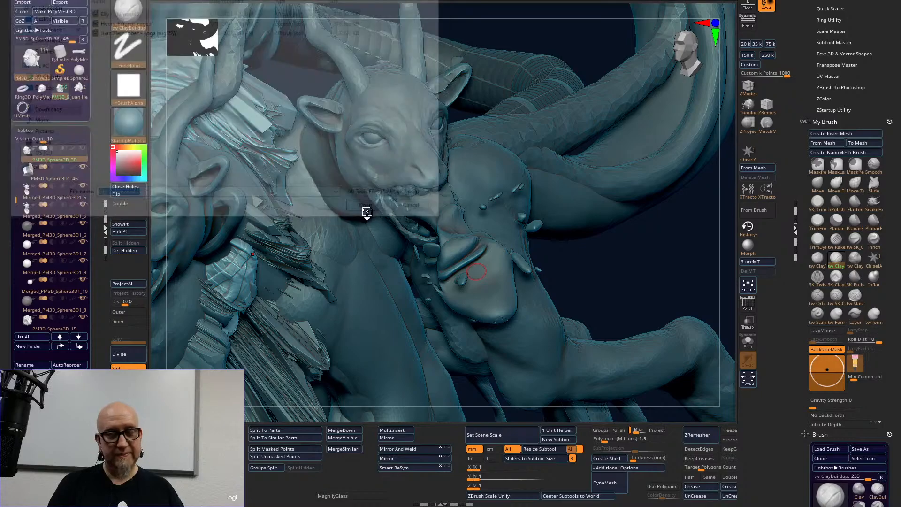
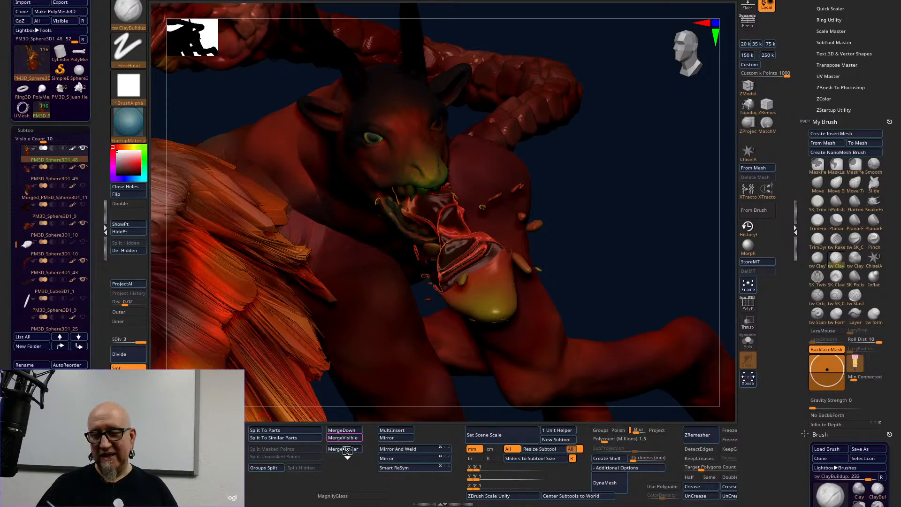
Merge the visible subtools into a single new tool and turn off its polypaint display.
{"action": "left_click", "coordinate": [348, 449]}
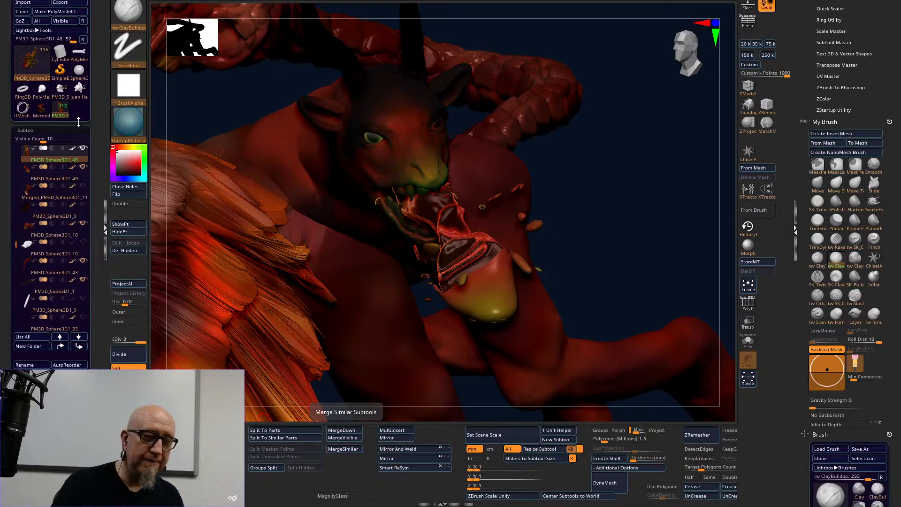
{"action": "mouse_move", "coordinate": [65, 93]}
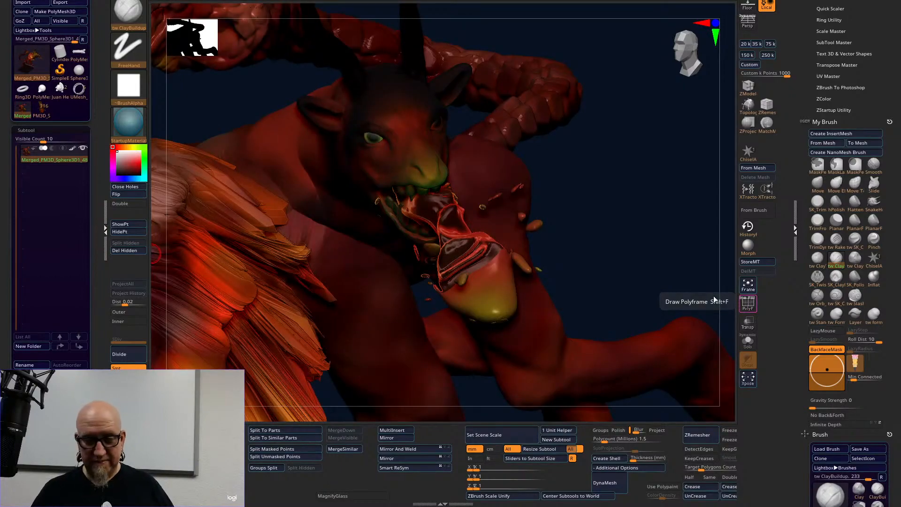
{"action": "left_click", "coordinate": [747, 302]}
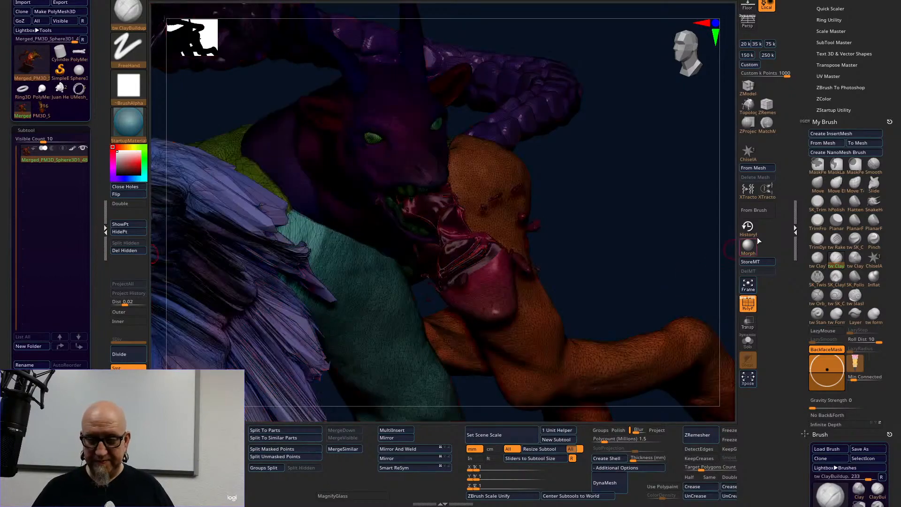
{"action": "left_click", "coordinate": [73, 149]}
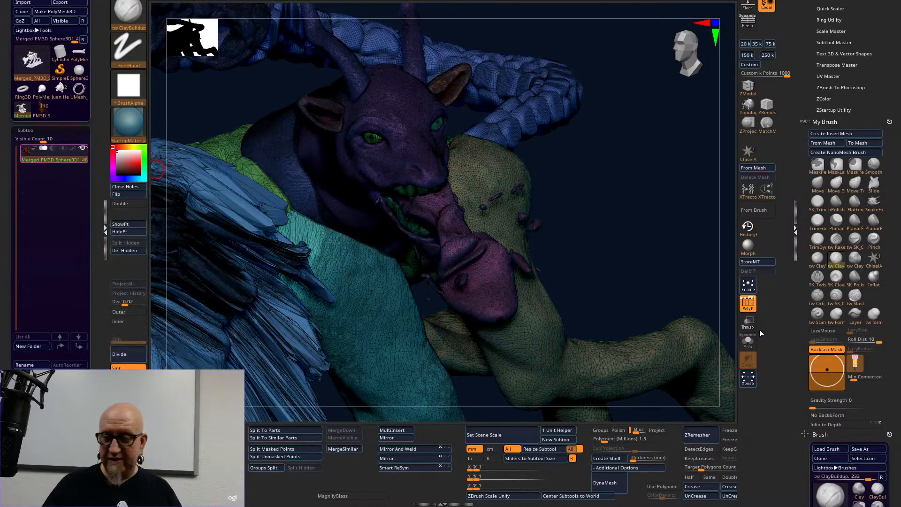
{"action": "left_click", "coordinate": [748, 304]}
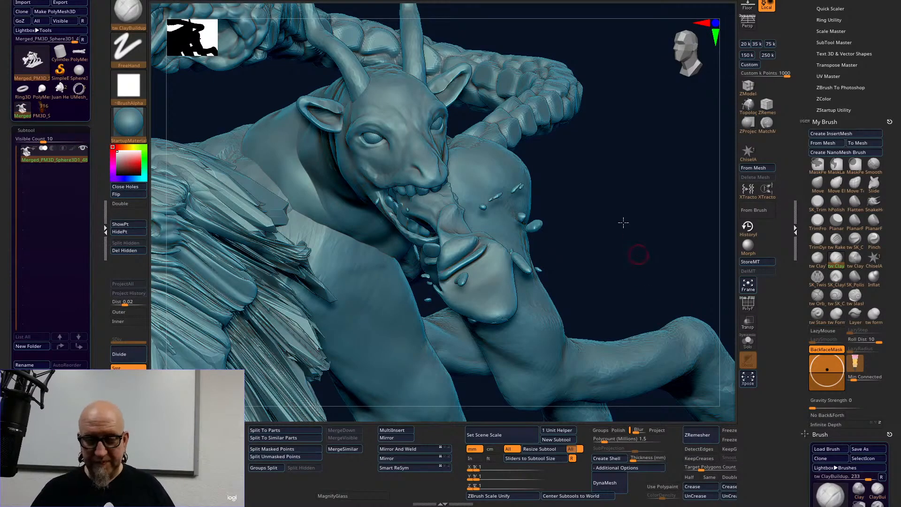
{"action": "left_click_drag", "start_coordinate": [583, 147], "coordinate": [576, 142], "text": "alt"}
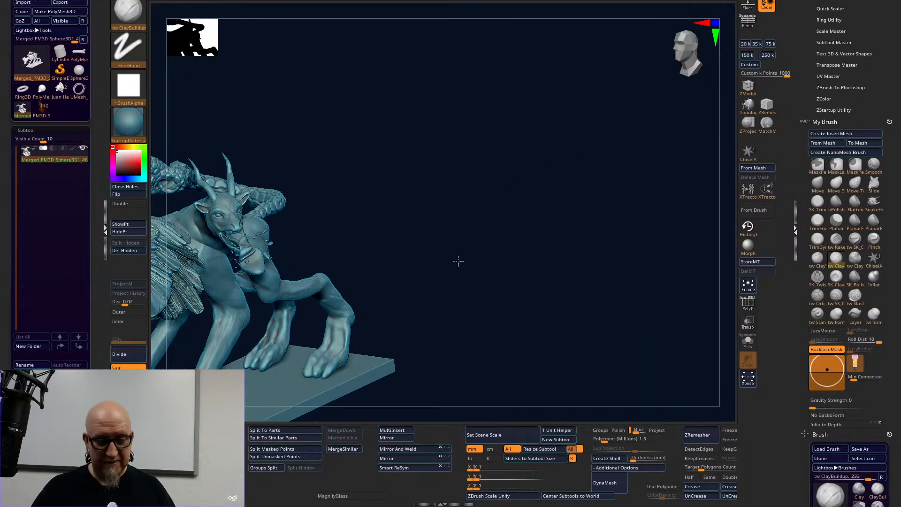
{"action": "left_click_drag", "start_coordinate": [598, 268], "coordinate": [676, 231], "text": "alt"}
{"action": "key", "text": "f"}
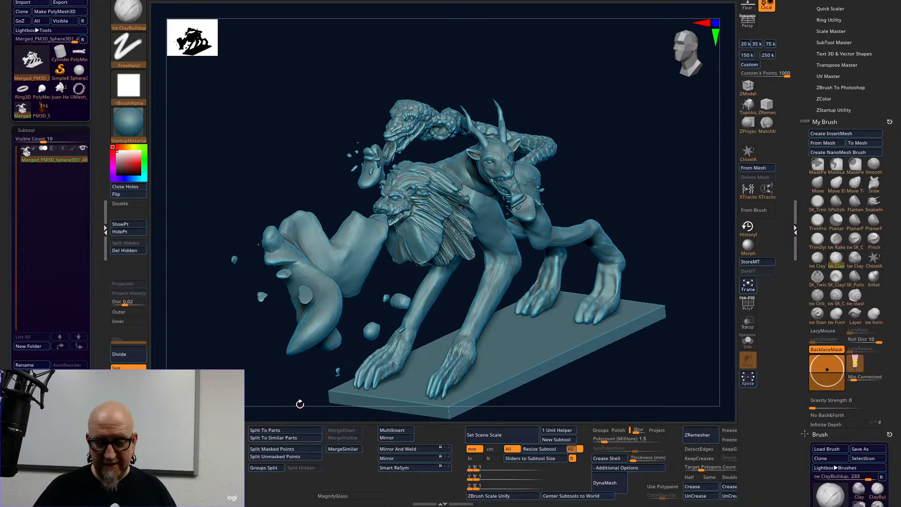
{"action": "left_click_drag", "start_coordinate": [288, 402], "coordinate": [278, 404]}
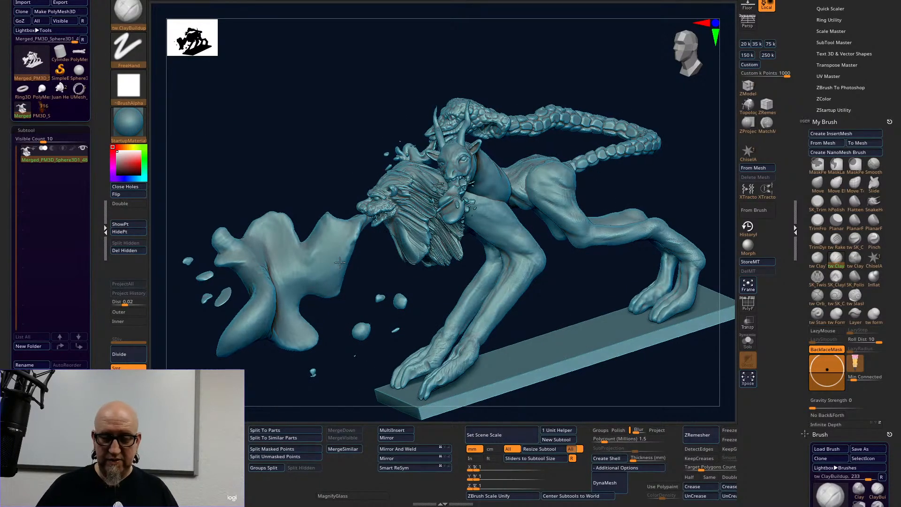
{"action": "key", "text": "ctrl+shift"}
{"action": "left_click", "coordinate": [332, 278], "text": "ctrl+shift"}
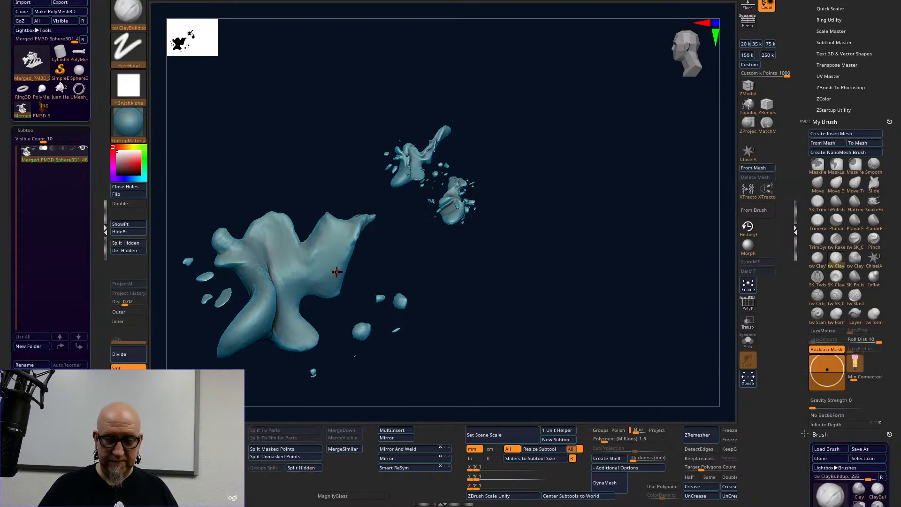
{"action": "left_click_drag", "start_coordinate": [187, 164], "coordinate": [565, 396], "text": "ctrl"}
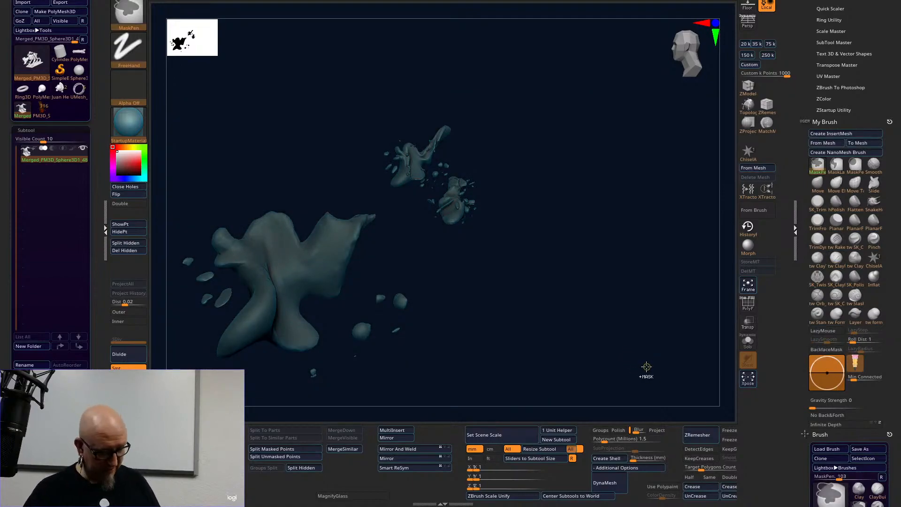
{"action": "left_click_drag", "start_coordinate": [646, 367], "coordinate": [641, 366], "text": "ctrl"}
{"action": "mouse_move", "coordinate": [568, 279]}
{"action": "left_mouse_down"}
{"action": "mouse_move", "coordinate": [575, 271]}
{"action": "mouse_move", "coordinate": [561, 267]}
{"action": "left_mouse_up"}
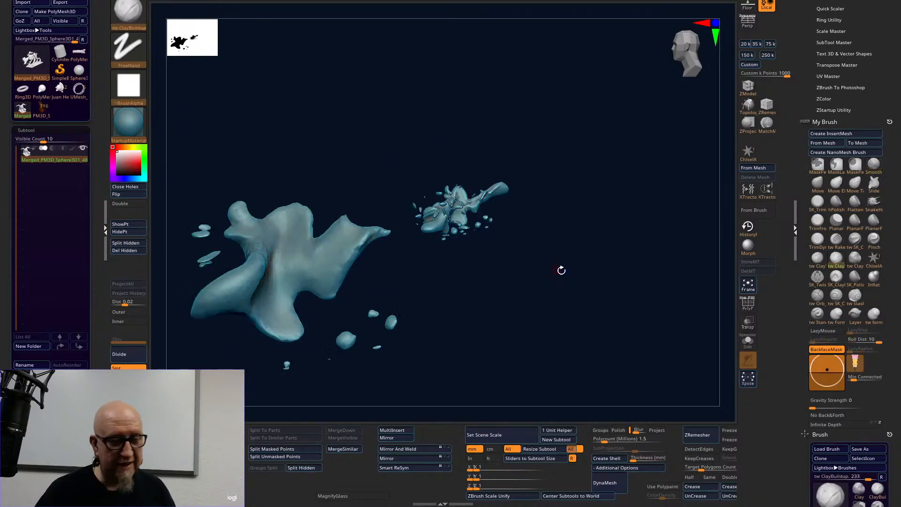
{"action": "key", "text": "ctrl+shift"}
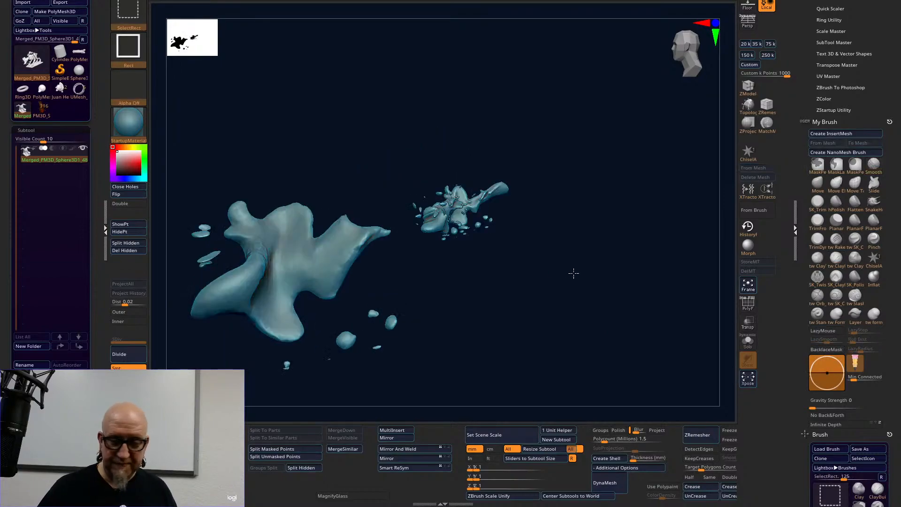
{"action": "left_click", "coordinate": [540, 334], "text": "ctrl+shift"}
{"action": "left_click_drag", "start_coordinate": [533, 349], "coordinate": [330, 327]}
Isolate the splash pieces at the three mouths, split them from the body into their own subtool, and hide that subtool.
{"action": "key", "text": "ctrl+shift"}
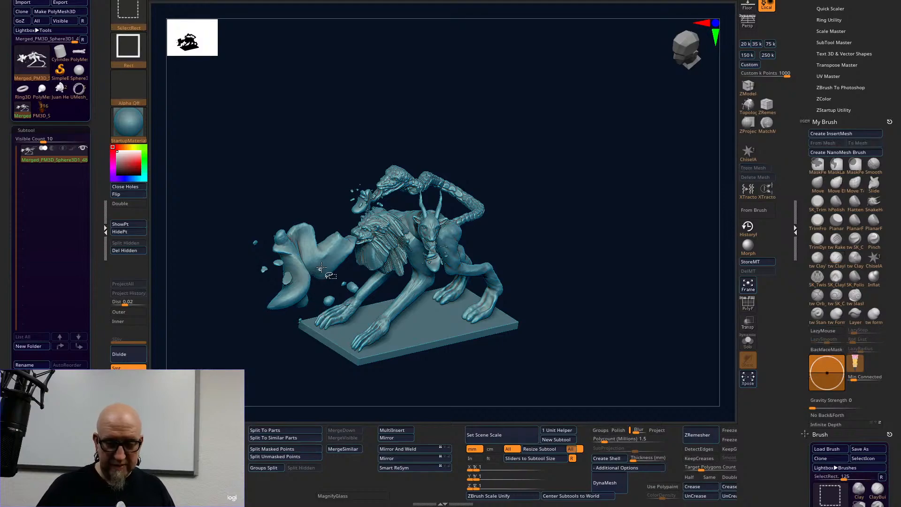
{"action": "left_click", "coordinate": [305, 274], "text": "ctrl+shift"}
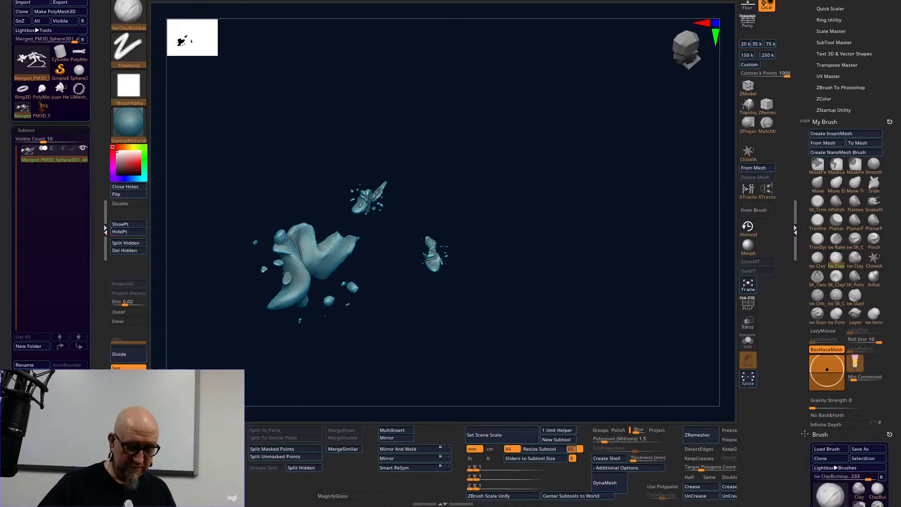
{"action": "left_click", "coordinate": [307, 467]}
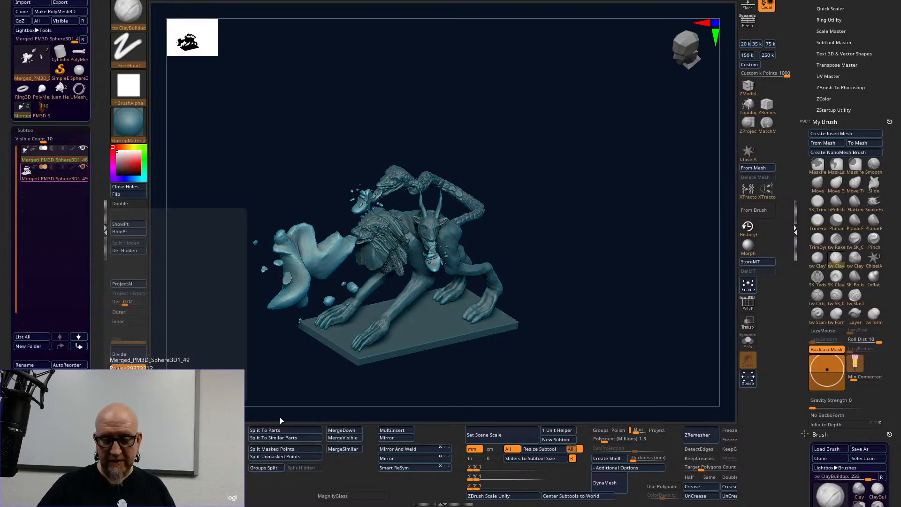
{"action": "key", "text": "Down"}
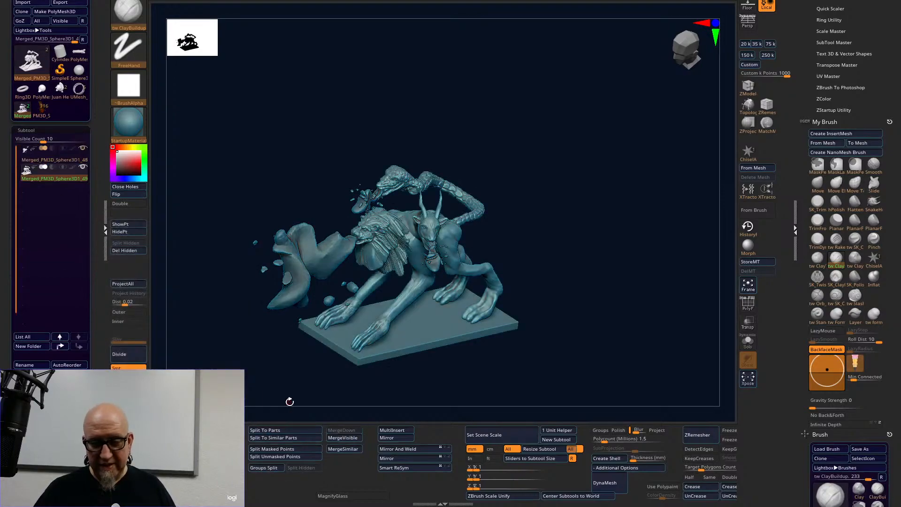
{"action": "left_click", "coordinate": [84, 149]}
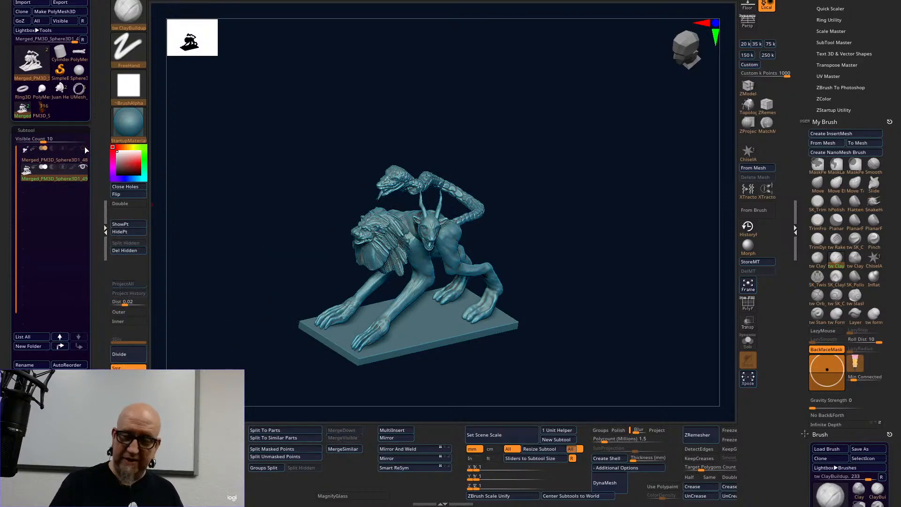
Examine the chimaera's pose, silhouette and head placement from the front, from above and from the side.
{"action": "left_click_drag", "start_coordinate": [567, 296], "coordinate": [577, 286]}
{"action": "left_click_drag", "start_coordinate": [487, 352], "coordinate": [477, 394]}
{"action": "left_click_drag", "start_coordinate": [450, 321], "coordinate": [547, 288], "text": "alt"}
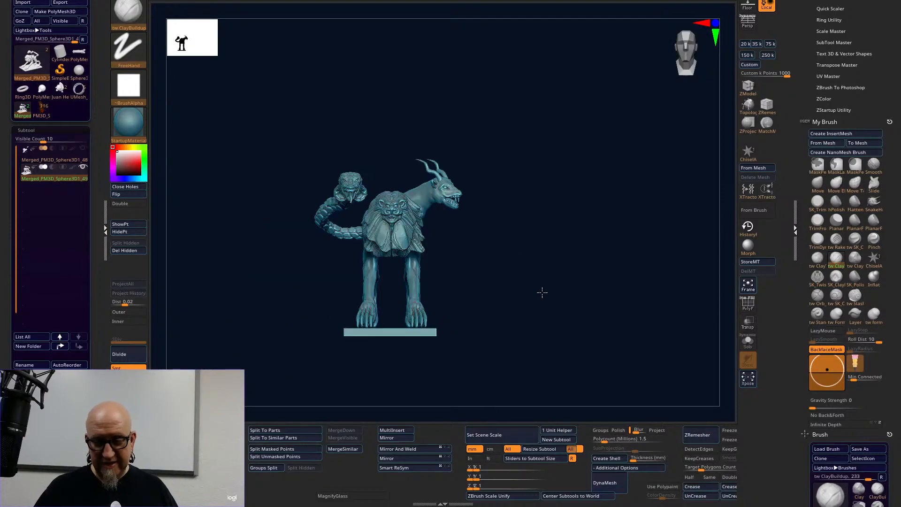
{"action": "key", "text": "f"}
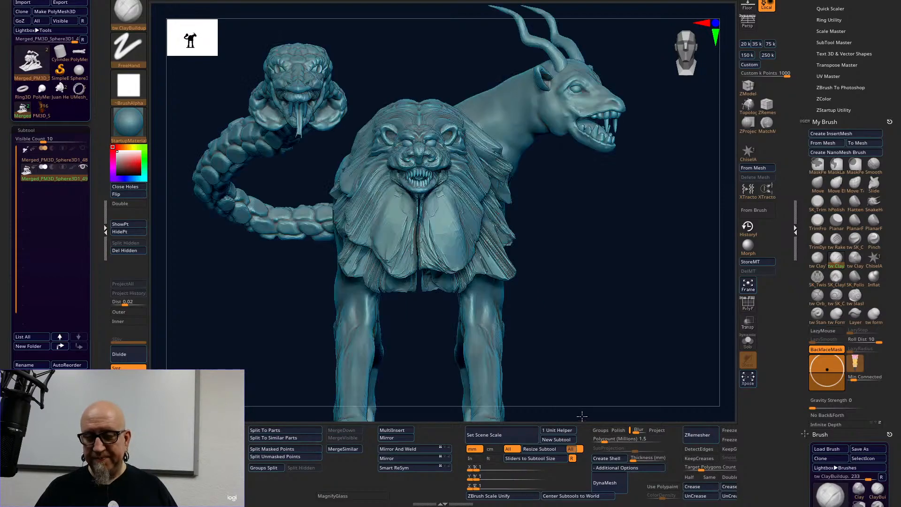
{"action": "left_click_drag", "start_coordinate": [594, 301], "coordinate": [584, 423]}
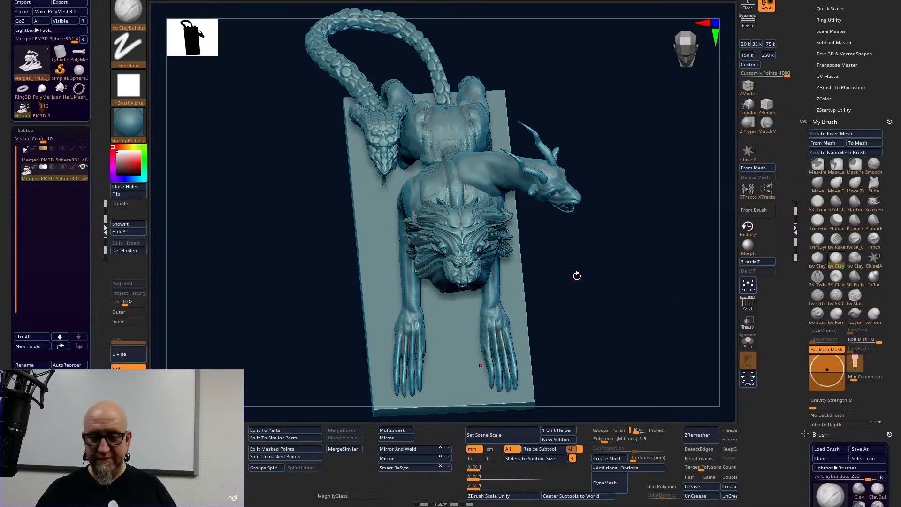
{"action": "left_click_drag", "start_coordinate": [580, 264], "coordinate": [514, 322]}
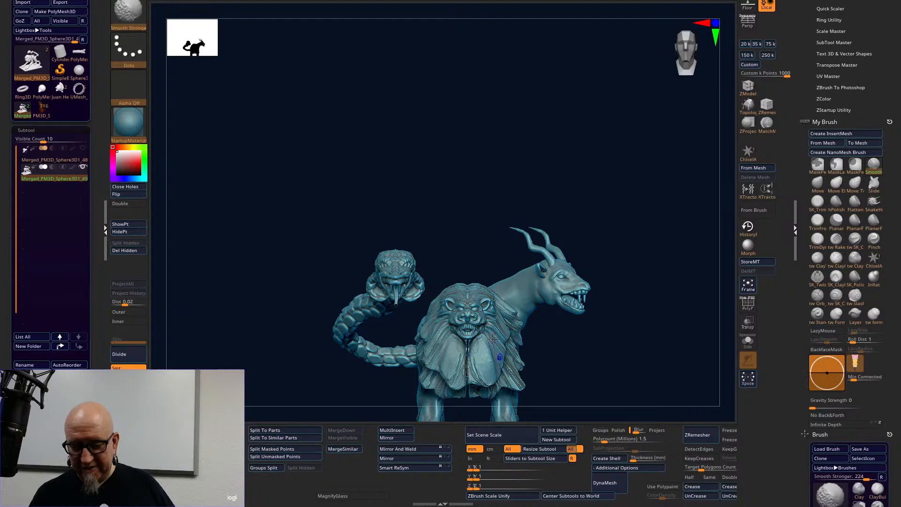
{"action": "left_click_drag", "start_coordinate": [649, 294], "coordinate": [617, 302]}
{"action": "left_click_drag", "start_coordinate": [398, 382], "coordinate": [207, 253]}
{"action": "key", "text": "f"}
{"action": "left_click_drag", "start_coordinate": [671, 191], "coordinate": [648, 141]}
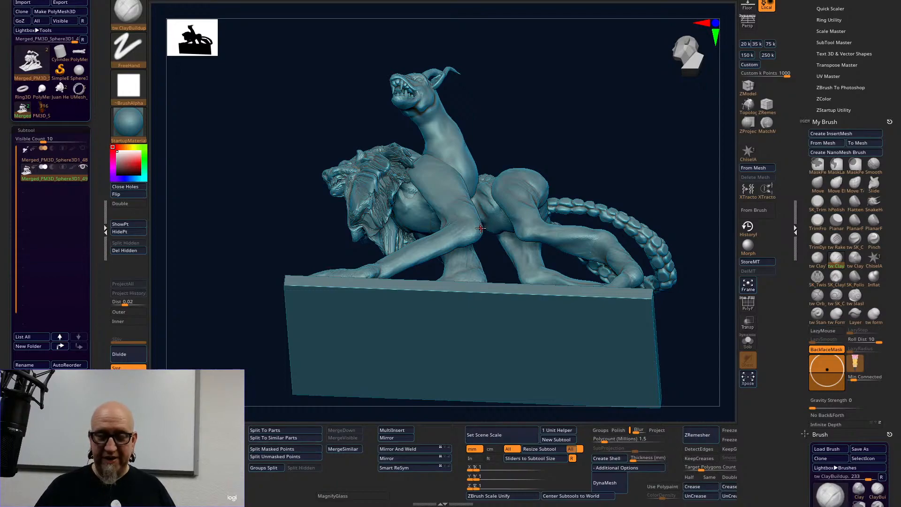
{"action": "left_click_drag", "start_coordinate": [660, 181], "coordinate": [649, 203]}
Isolate the torso polygroup so only the chest and hip masses of the body are shown.
{"action": "key", "text": "ctrl+shift"}
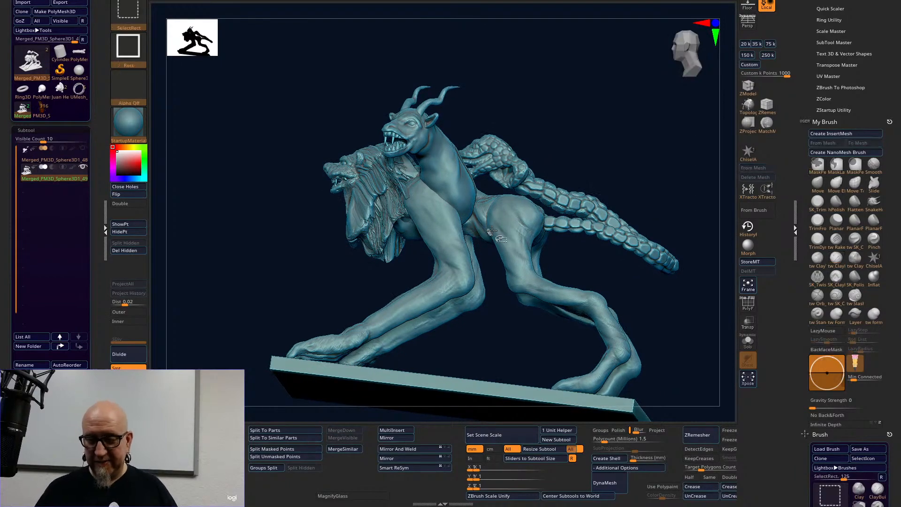
{"action": "left_click", "coordinate": [476, 239], "text": "ctrl+shift"}
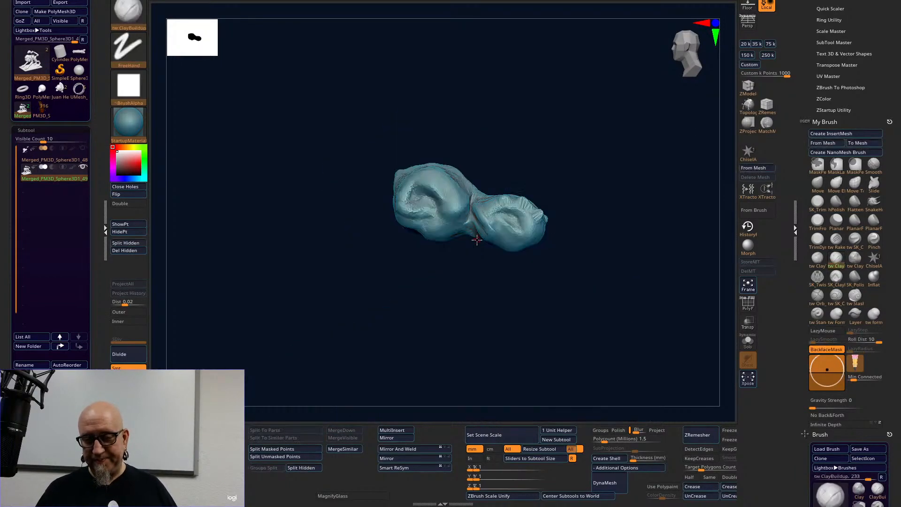
{"action": "left_click_drag", "start_coordinate": [460, 287], "coordinate": [464, 273]}
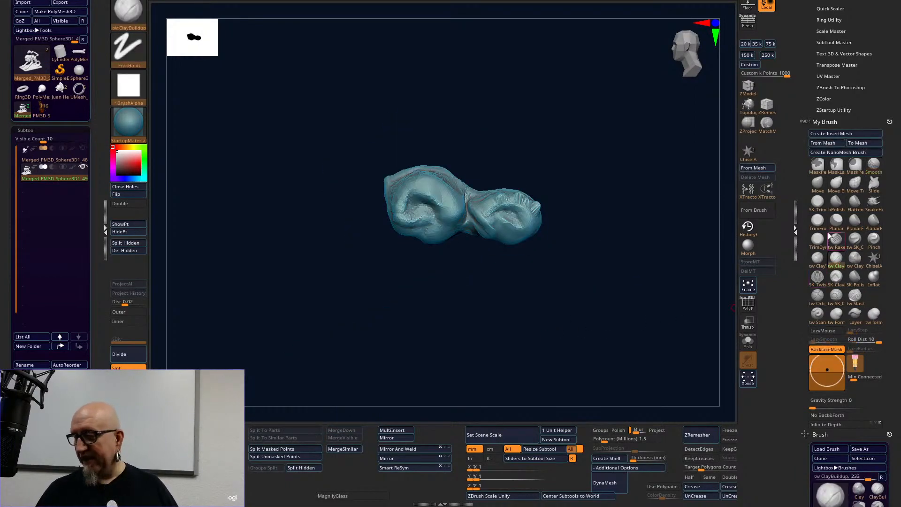
With the Move brush resized, pull the isolated chest and hip masses downward and outward to enlarge them.
{"action": "left_click", "coordinate": [818, 183]}
{"action": "key", "text": "space"}
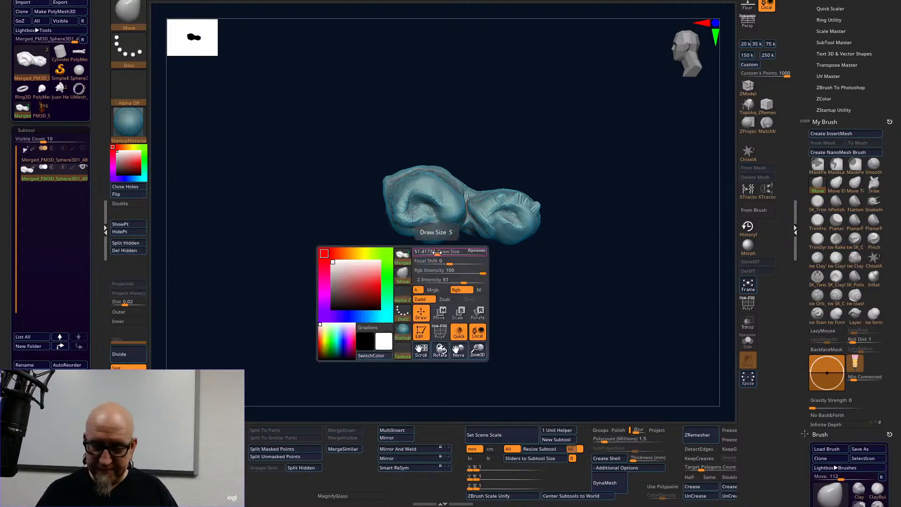
{"action": "key", "text": "space"}
{"action": "mouse_move", "coordinate": [416, 253]}
{"action": "left_mouse_down"}
{"action": "mouse_move", "coordinate": [402, 239]}
{"action": "mouse_move", "coordinate": [399, 254]}
{"action": "mouse_move", "coordinate": [424, 255]}
{"action": "left_mouse_up"}
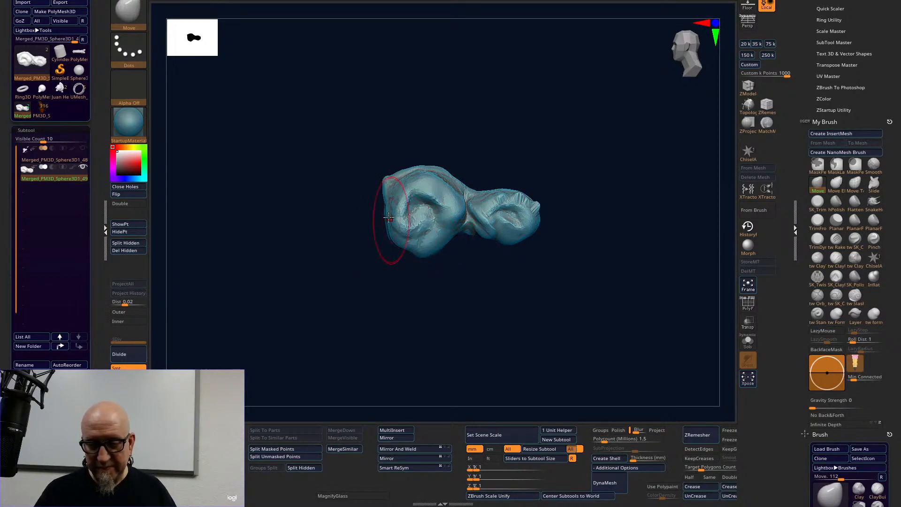
{"action": "left_click_drag", "start_coordinate": [395, 227], "coordinate": [384, 226]}
{"action": "left_click_drag", "start_coordinate": [384, 183], "coordinate": [362, 178]}
{"action": "mouse_move", "coordinate": [444, 235]}
{"action": "left_mouse_down"}
{"action": "mouse_move", "coordinate": [464, 253]}
{"action": "mouse_move", "coordinate": [419, 268]}
{"action": "mouse_move", "coordinate": [370, 254]}
{"action": "left_mouse_up"}
{"action": "left_click_drag", "start_coordinate": [415, 268], "coordinate": [522, 258]}
{"action": "mouse_move", "coordinate": [538, 226]}
{"action": "left_mouse_down"}
{"action": "mouse_move", "coordinate": [550, 229]}
{"action": "mouse_move", "coordinate": [541, 203]}
{"action": "left_mouse_up"}
{"action": "mouse_move", "coordinate": [539, 243]}
{"action": "left_mouse_down"}
{"action": "mouse_move", "coordinate": [552, 259]}
{"action": "mouse_move", "coordinate": [518, 258]}
{"action": "left_mouse_up"}
{"action": "left_click_drag", "start_coordinate": [465, 270], "coordinate": [455, 274]}
Smooth the reshaped torso and push the chest's lower and front contours further outward.
{"action": "mouse_move", "coordinate": [451, 322]}
{"action": "left_mouse_down"}
{"action": "mouse_move", "coordinate": [464, 334]}
{"action": "mouse_move", "coordinate": [458, 312]}
{"action": "left_mouse_up"}
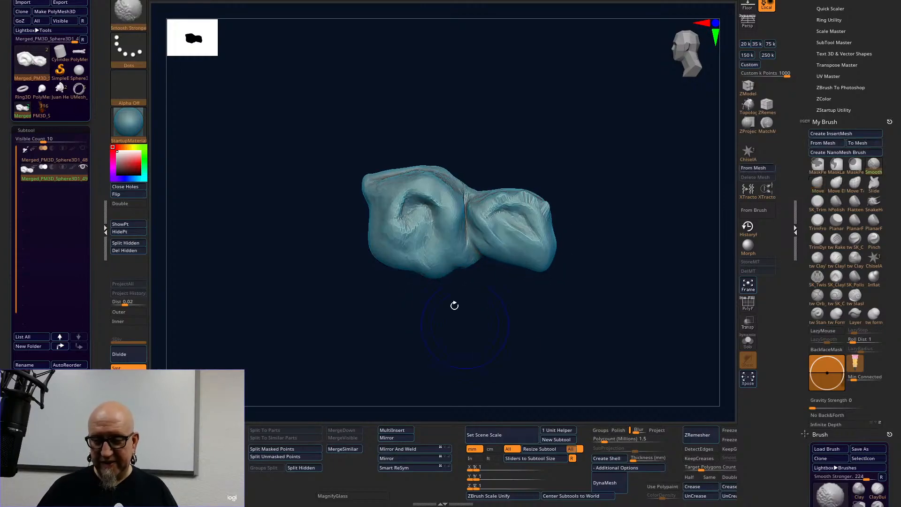
{"action": "left_click_drag", "start_coordinate": [420, 268], "coordinate": [417, 276]}
{"action": "mouse_move", "coordinate": [375, 256]}
{"action": "left_mouse_down"}
{"action": "mouse_move", "coordinate": [381, 250]}
{"action": "mouse_move", "coordinate": [362, 228]}
{"action": "left_mouse_up"}
{"action": "left_click_drag", "start_coordinate": [370, 197], "coordinate": [365, 196]}
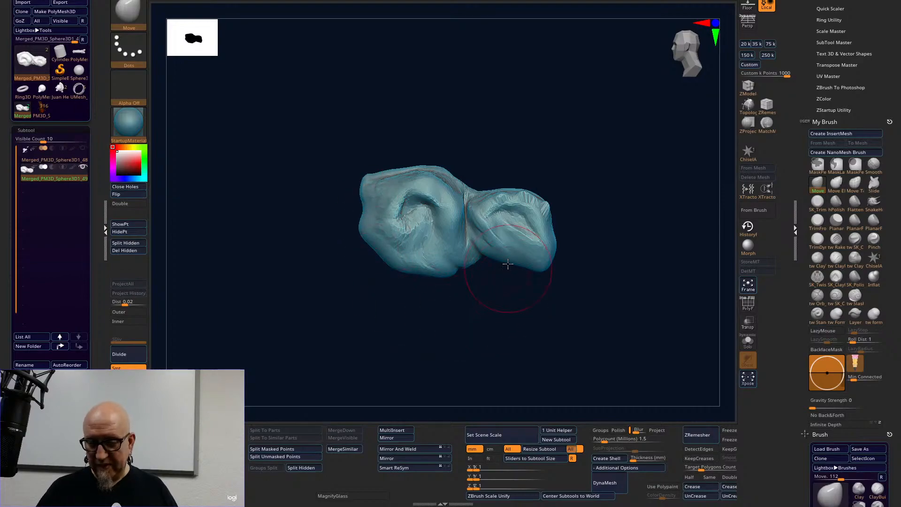
Show the whole model again and examine the reworked torso from both sides and from above.
{"action": "key", "text": "ctrl+shift"}
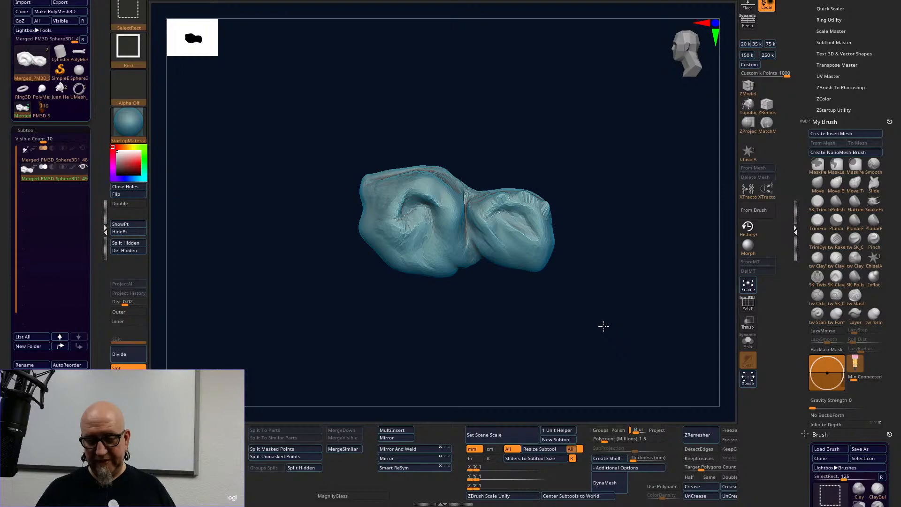
{"action": "left_click", "coordinate": [546, 341], "text": "ctrl+shift"}
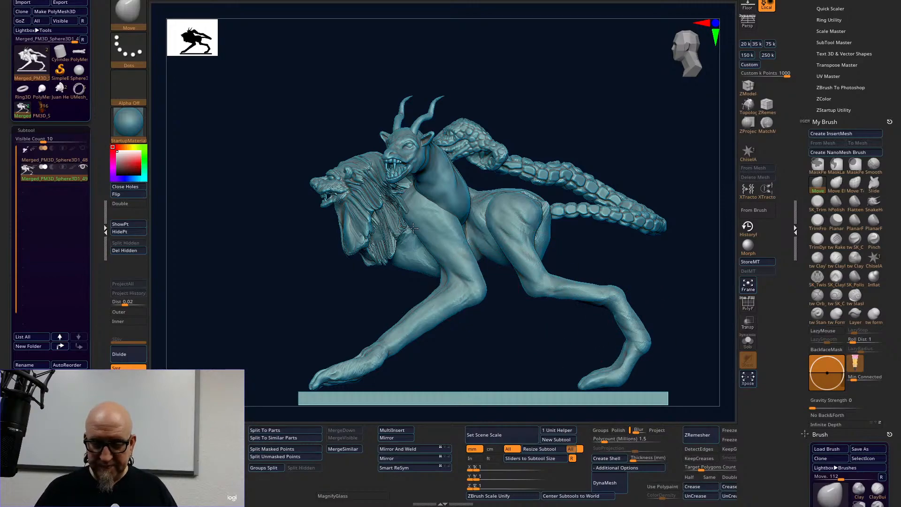
{"action": "mouse_move", "coordinate": [416, 218]}
{"action": "left_mouse_down"}
{"action": "mouse_move", "coordinate": [404, 235]}
{"action": "mouse_move", "coordinate": [409, 247]}
{"action": "left_mouse_up"}
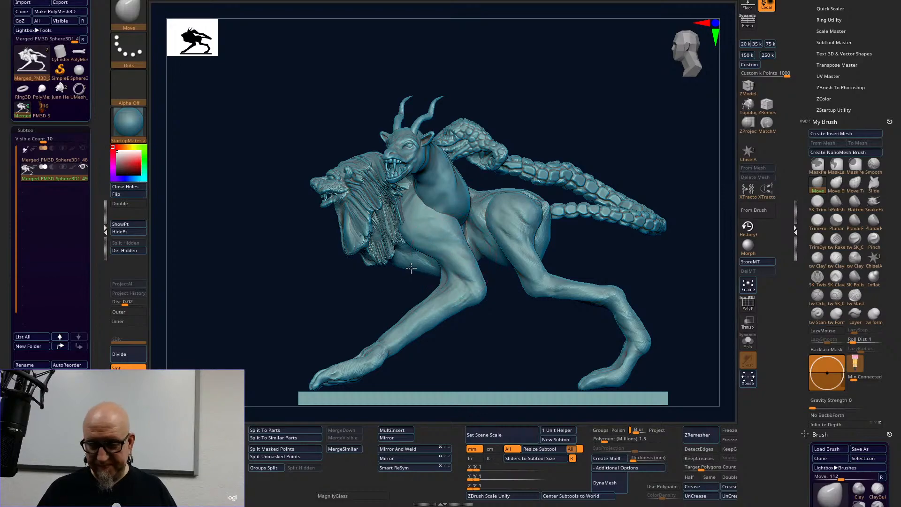
{"action": "mouse_move", "coordinate": [614, 292]}
{"action": "left_mouse_down"}
{"action": "mouse_move", "coordinate": [595, 251]}
{"action": "mouse_move", "coordinate": [555, 245]}
{"action": "mouse_move", "coordinate": [420, 268]}
{"action": "left_mouse_up"}
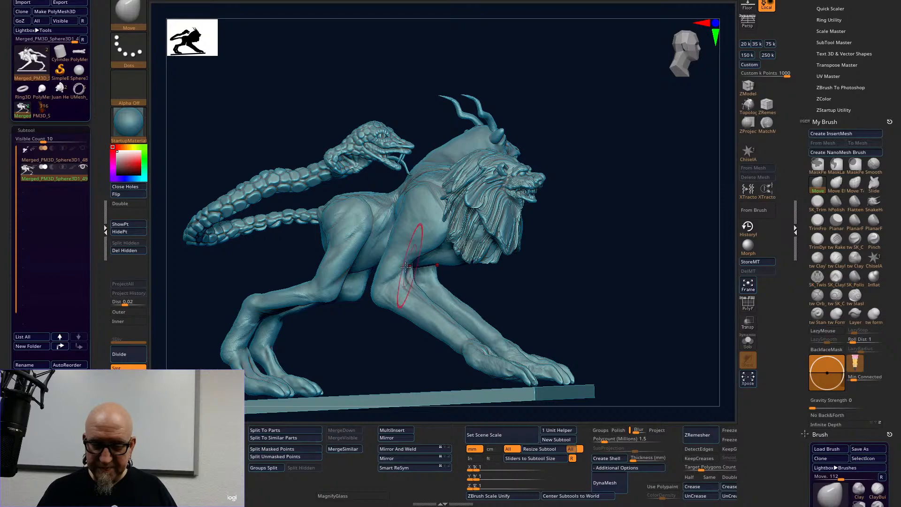
{"action": "left_click_drag", "start_coordinate": [573, 246], "coordinate": [614, 245]}
{"action": "mouse_move", "coordinate": [351, 258]}
{"action": "right_mouse_down"}
{"action": "mouse_move", "coordinate": [365, 283]}
{"action": "mouse_move", "coordinate": [358, 244]}
{"action": "right_mouse_up"}
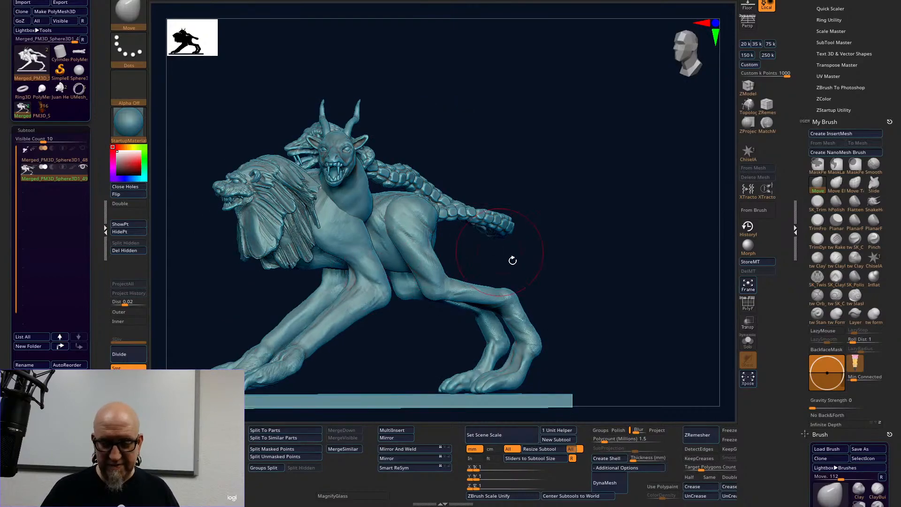
{"action": "right_click_drag", "start_coordinate": [598, 249], "coordinate": [609, 247]}
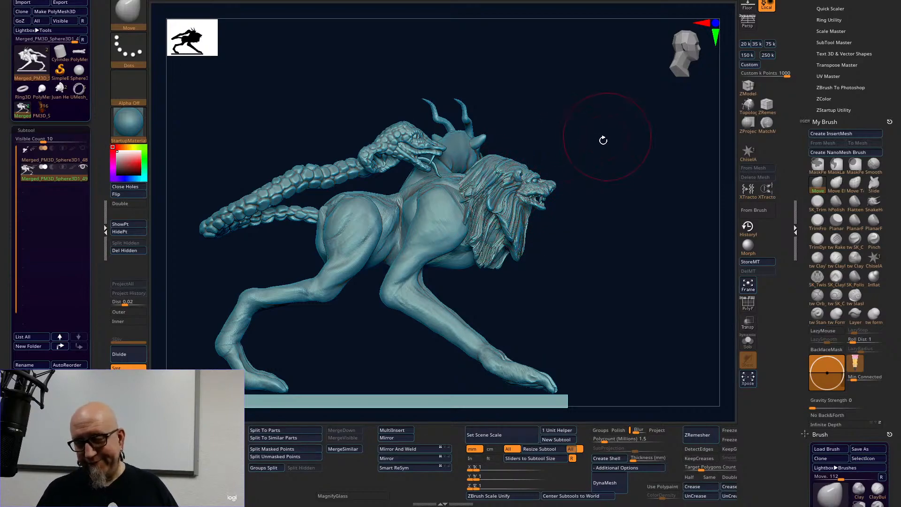
{"action": "left_click_drag", "start_coordinate": [601, 249], "coordinate": [593, 231]}
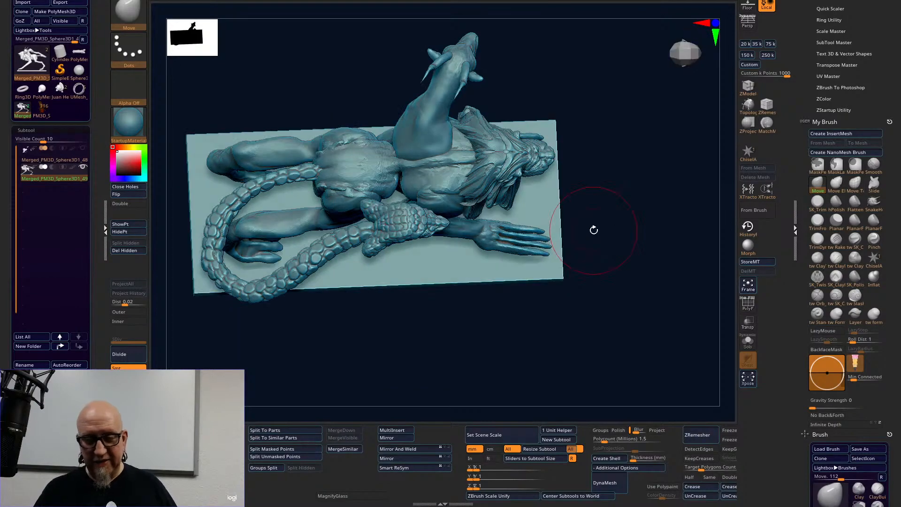
Thicken the snake tail with the Inflate brush and smooth its scales along the stretch behind the snake head.
{"action": "left_click_drag", "start_coordinate": [420, 357], "coordinate": [491, 367], "text": "alt"}
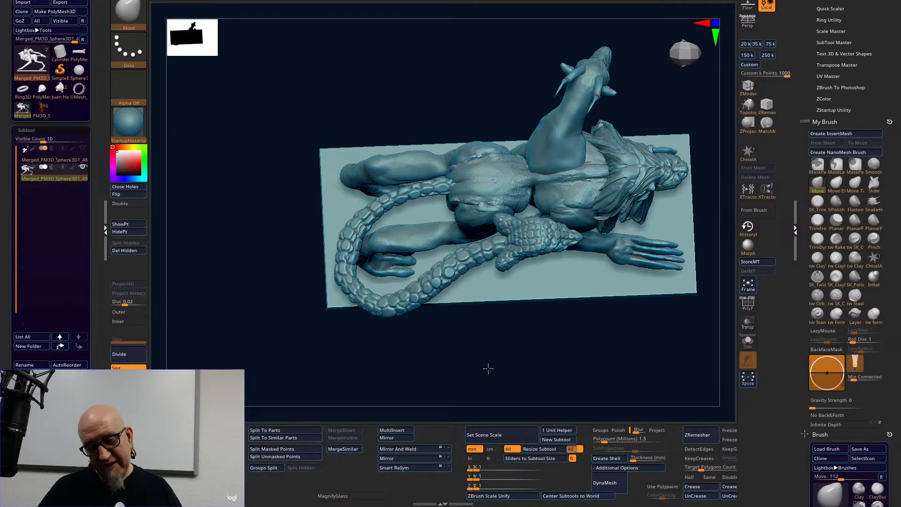
{"action": "key", "text": "f"}
{"action": "left_click_drag", "start_coordinate": [730, 302], "coordinate": [635, 151]}
{"action": "mouse_move", "coordinate": [352, 335]}
{"action": "left_mouse_down", "text": "alt"}
{"action": "mouse_move", "coordinate": [525, 348]}
{"action": "mouse_move", "coordinate": [521, 335]}
{"action": "mouse_move", "coordinate": [540, 377]}
{"action": "mouse_move", "coordinate": [527, 364]}
{"action": "left_mouse_up", "text": "alt"}
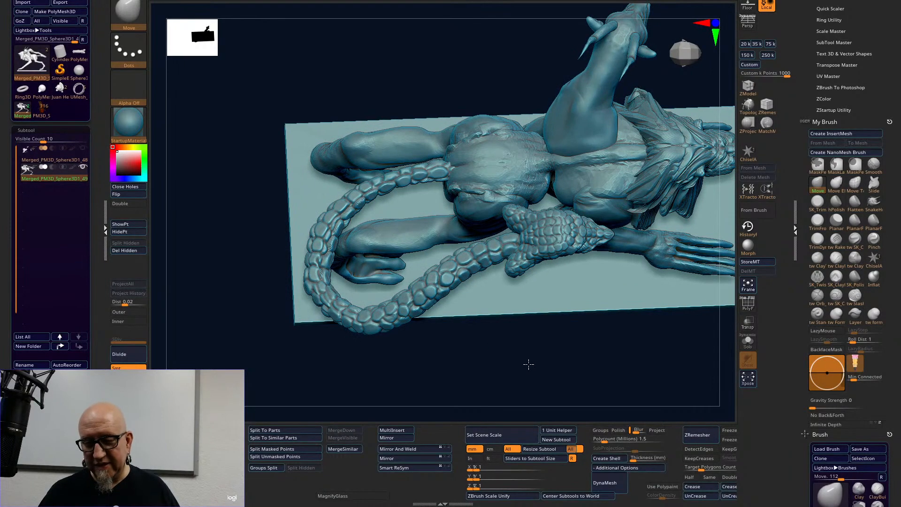
{"action": "left_click", "coordinate": [879, 280]}
{"action": "mouse_move", "coordinate": [459, 271]}
{"action": "left_mouse_down"}
{"action": "mouse_move", "coordinate": [325, 347]}
{"action": "mouse_move", "coordinate": [307, 282]}
{"action": "mouse_move", "coordinate": [324, 206]}
{"action": "mouse_move", "coordinate": [439, 176]}
{"action": "left_mouse_up"}
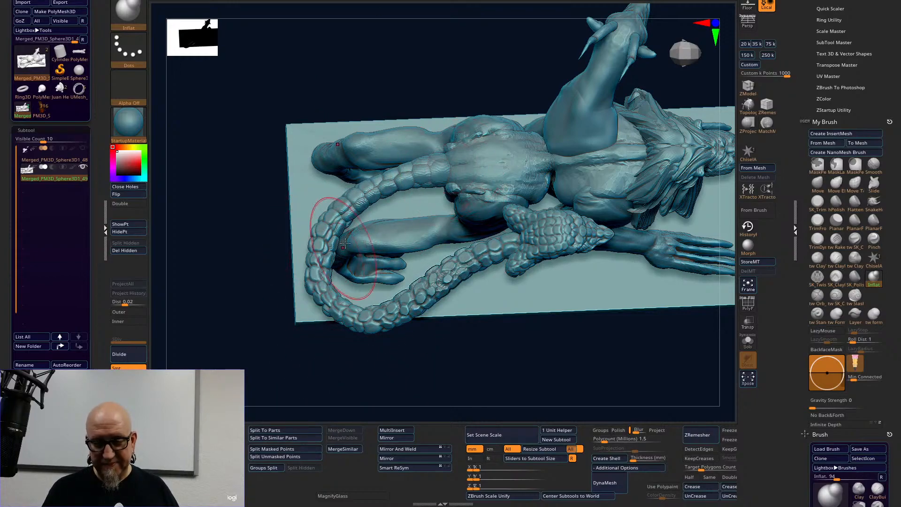
{"action": "mouse_move", "coordinate": [412, 281]}
{"action": "left_mouse_down", "text": "shift"}
{"action": "mouse_move", "coordinate": [451, 277]}
{"action": "mouse_move", "coordinate": [502, 246]}
{"action": "mouse_move", "coordinate": [403, 300]}
{"action": "mouse_move", "coordinate": [485, 249]}
{"action": "left_mouse_up", "text": "shift"}
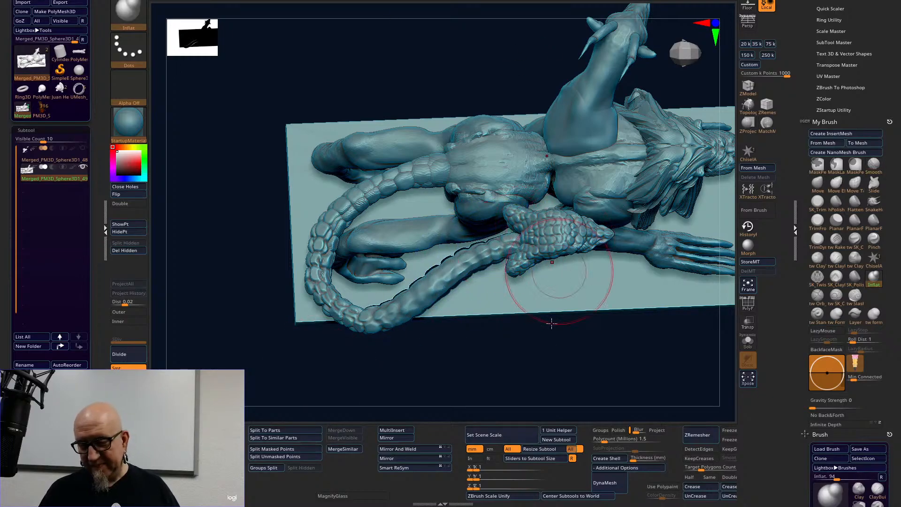
Thicken and smooth the base of the tail where it leaves the hips, working in side view.
{"action": "mouse_move", "coordinate": [547, 325]}
{"action": "left_mouse_down"}
{"action": "mouse_move", "coordinate": [537, 268]}
{"action": "mouse_move", "coordinate": [498, 307]}
{"action": "mouse_move", "coordinate": [581, 272]}
{"action": "mouse_move", "coordinate": [557, 314]}
{"action": "mouse_move", "coordinate": [563, 342]}
{"action": "mouse_move", "coordinate": [587, 374]}
{"action": "mouse_move", "coordinate": [561, 362]}
{"action": "mouse_move", "coordinate": [510, 237]}
{"action": "mouse_move", "coordinate": [671, 277]}
{"action": "mouse_move", "coordinate": [643, 167]}
{"action": "mouse_move", "coordinate": [652, 145]}
{"action": "mouse_move", "coordinate": [632, 241]}
{"action": "mouse_move", "coordinate": [640, 201]}
{"action": "mouse_move", "coordinate": [641, 287]}
{"action": "mouse_move", "coordinate": [653, 264]}
{"action": "mouse_move", "coordinate": [683, 250]}
{"action": "mouse_move", "coordinate": [689, 260]}
{"action": "mouse_move", "coordinate": [687, 248]}
{"action": "left_mouse_up"}
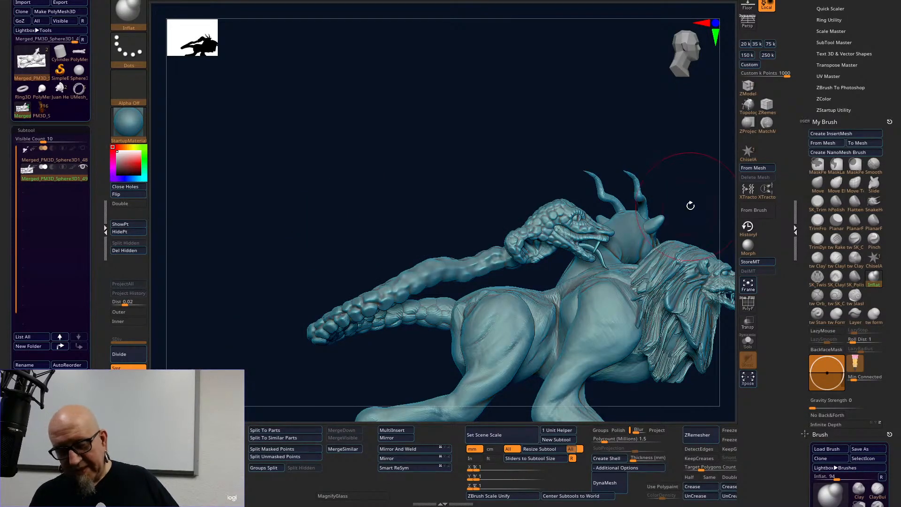
{"action": "left_click_drag", "start_coordinate": [594, 151], "coordinate": [476, 220]}
{"action": "left_click_drag", "start_coordinate": [358, 270], "coordinate": [312, 279]}
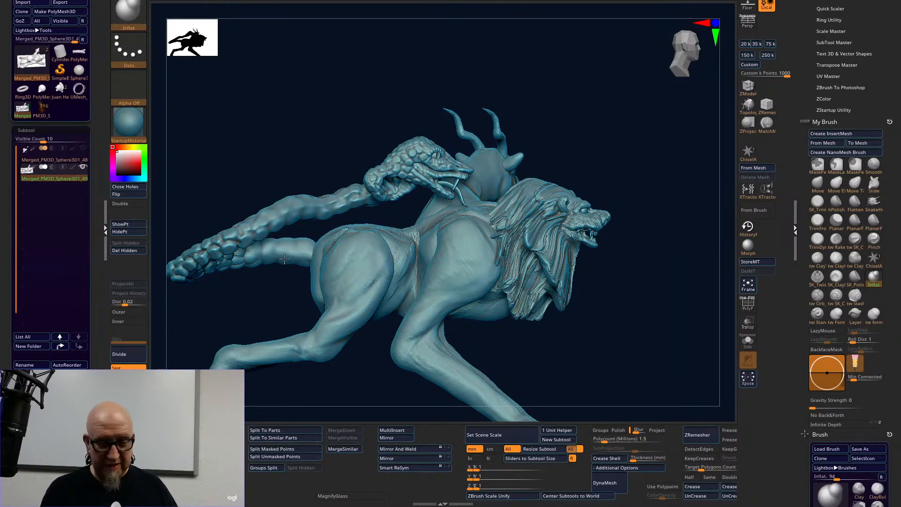
Inspect the model's polygroups with the polyframe display from the side and the front, and turn that display off.
{"action": "left_click", "coordinate": [752, 304]}
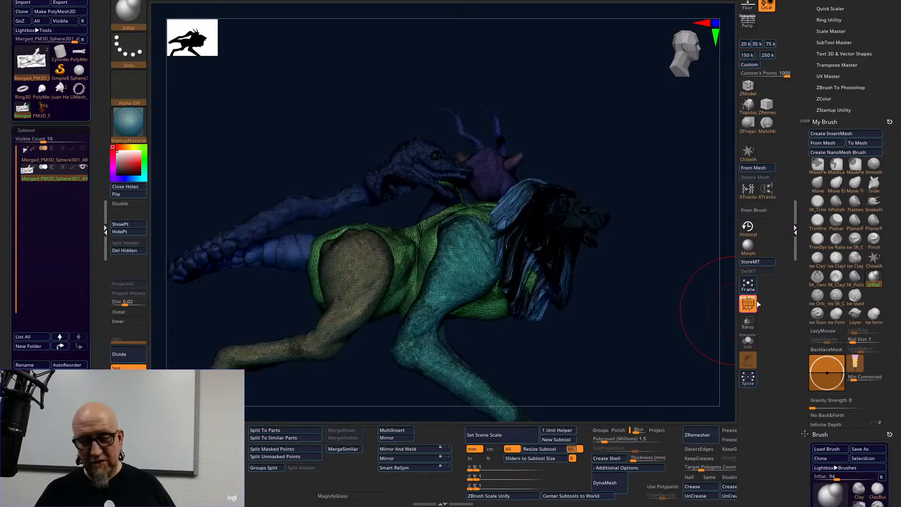
{"action": "left_click_drag", "start_coordinate": [628, 359], "coordinate": [468, 256]}
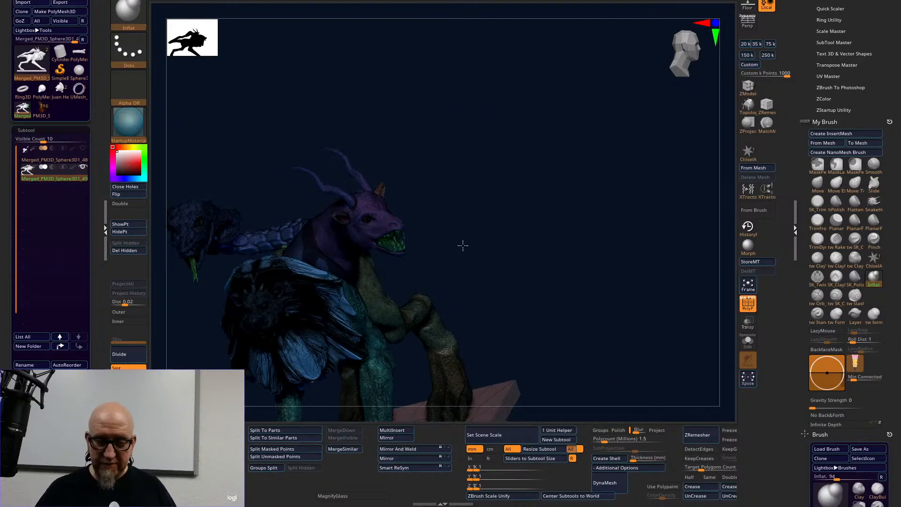
{"action": "left_click_drag", "start_coordinate": [489, 111], "coordinate": [569, 129]}
{"action": "left_click_drag", "start_coordinate": [533, 213], "coordinate": [478, 232]}
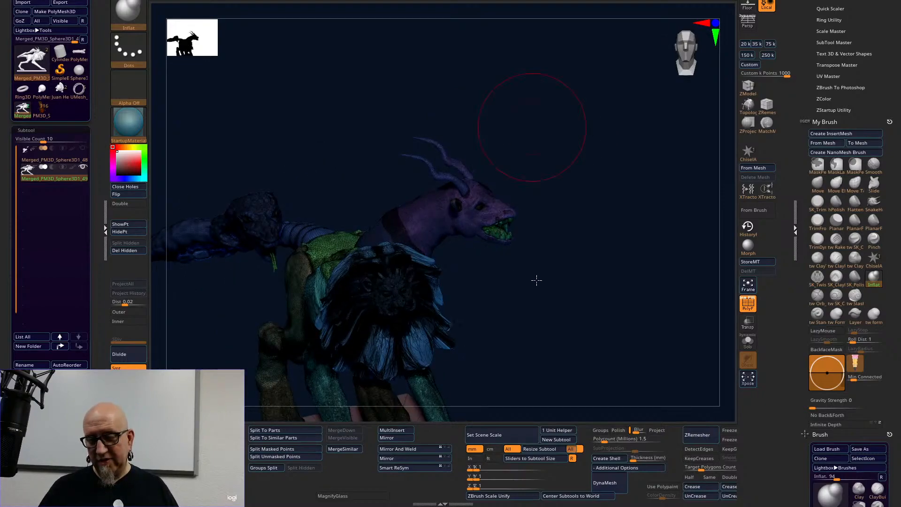
{"action": "left_click", "coordinate": [748, 303]}
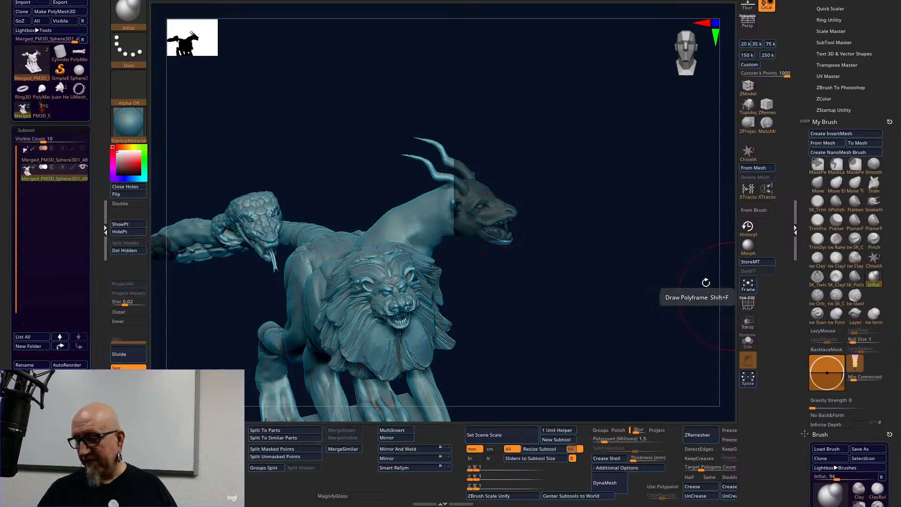
Try masking the goat head and horns with rectangular selections, and clear the mask.
{"action": "left_click_drag", "start_coordinate": [624, 148], "coordinate": [463, 263], "text": "ctrl"}
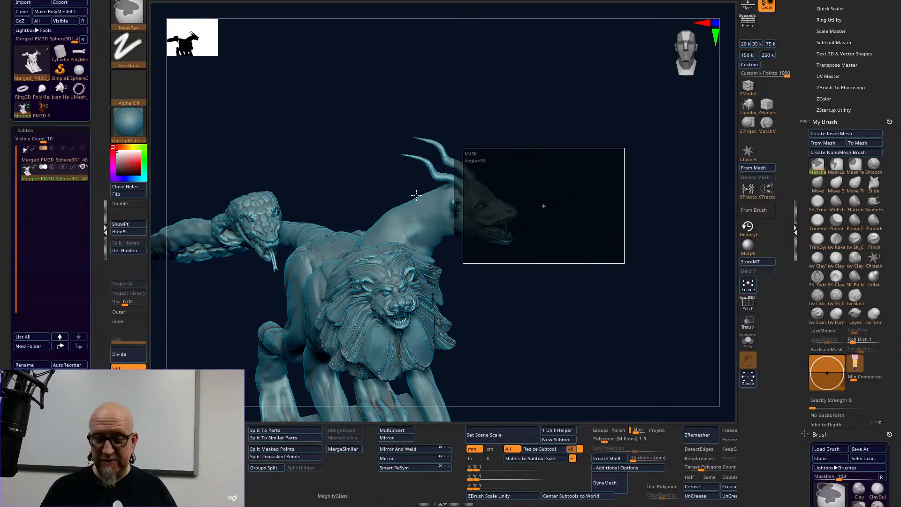
{"action": "left_click_drag", "start_coordinate": [418, 193], "coordinate": [429, 193], "text": "ctrl"}
{"action": "left_click_drag", "start_coordinate": [562, 133], "coordinate": [562, 133], "text": "ctrl"}
{"action": "left_click_drag", "start_coordinate": [557, 102], "coordinate": [414, 168], "text": "ctrl"}
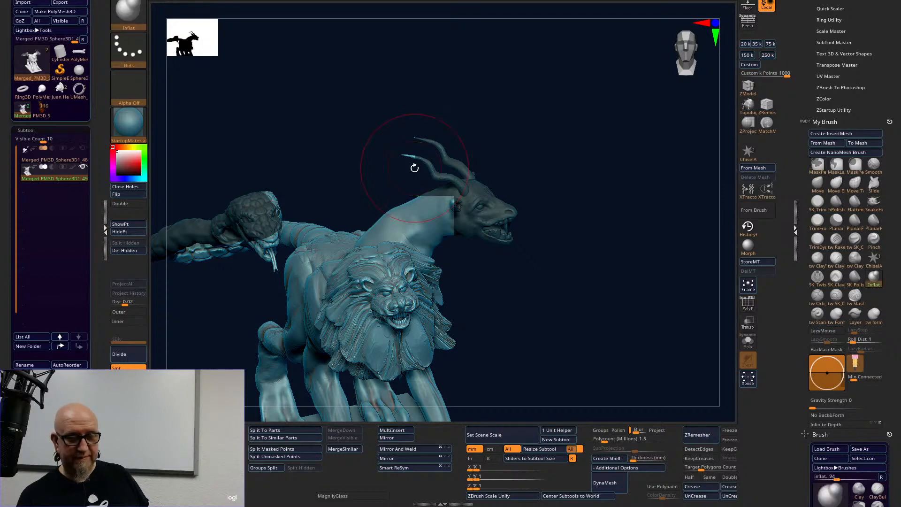
{"action": "left_click_drag", "start_coordinate": [601, 244], "coordinate": [577, 283], "text": "ctrl"}
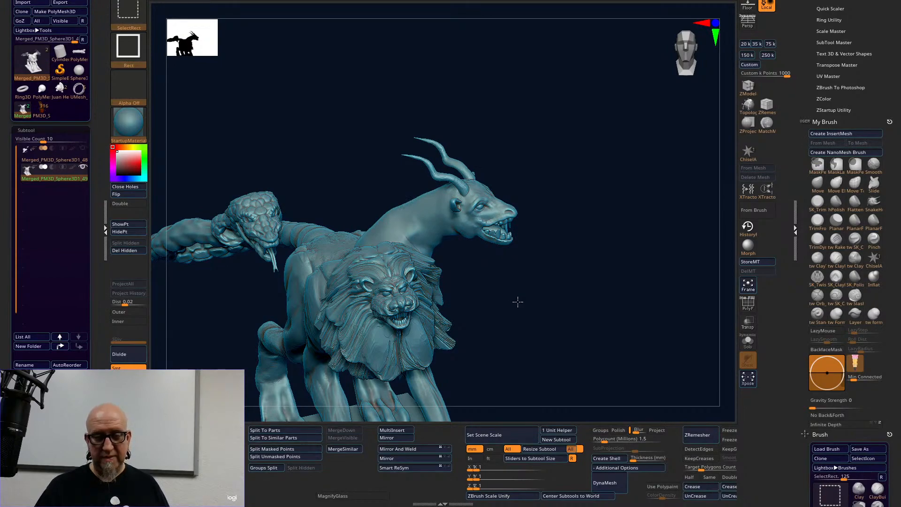
Isolate and mask the goat's head and neck piece, then extend the mask over the horns and teeth with the full model shown.
{"action": "left_click_drag", "start_coordinate": [625, 124], "coordinate": [338, 340], "text": "ctrl"}
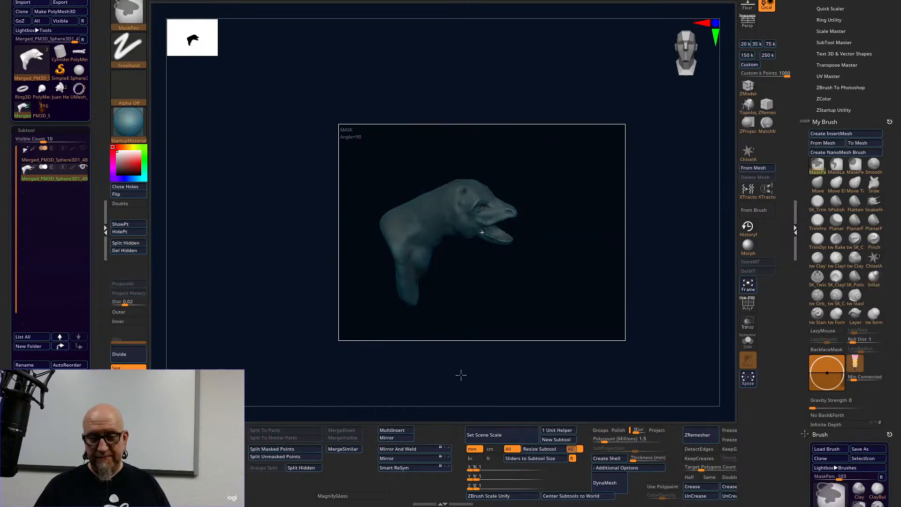
{"action": "left_click", "coordinate": [610, 350], "text": "ctrl+shift"}
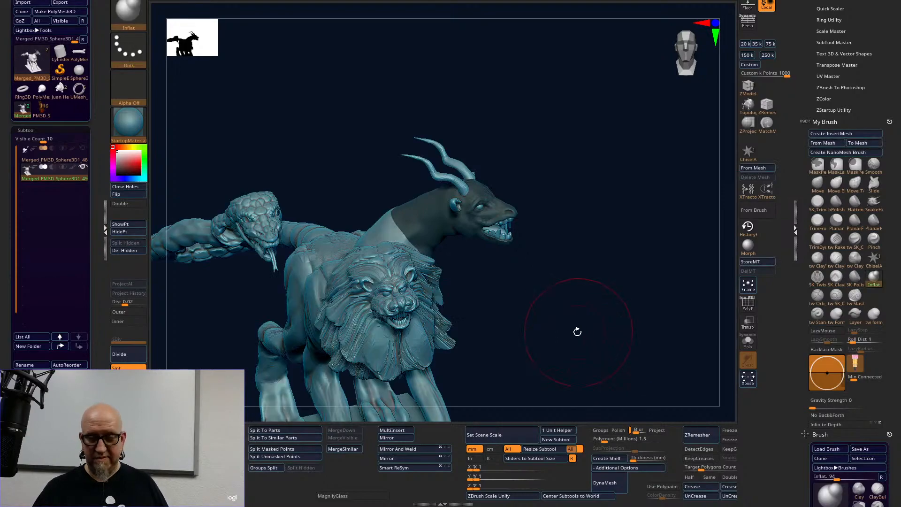
{"action": "left_click_drag", "start_coordinate": [633, 81], "coordinate": [417, 247], "text": "ctrl"}
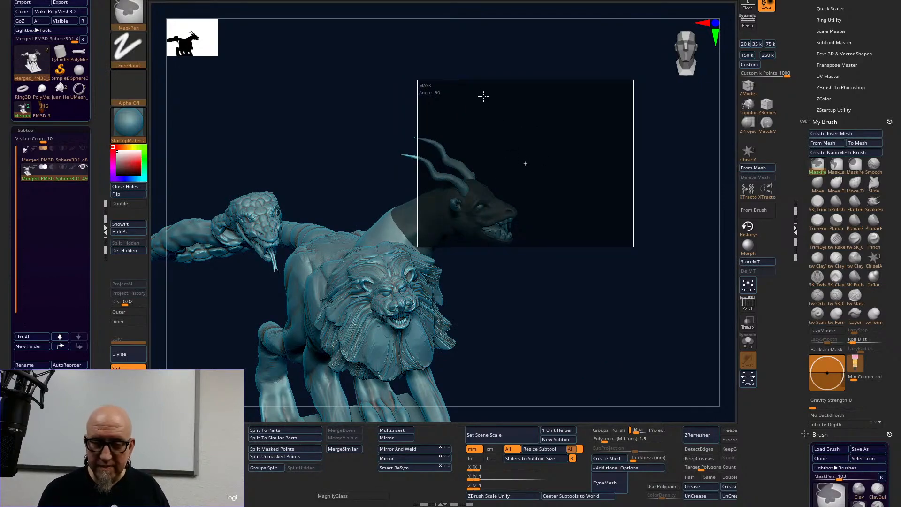
{"action": "left_click_drag", "start_coordinate": [493, 87], "coordinate": [388, 172], "text": "ctrl"}
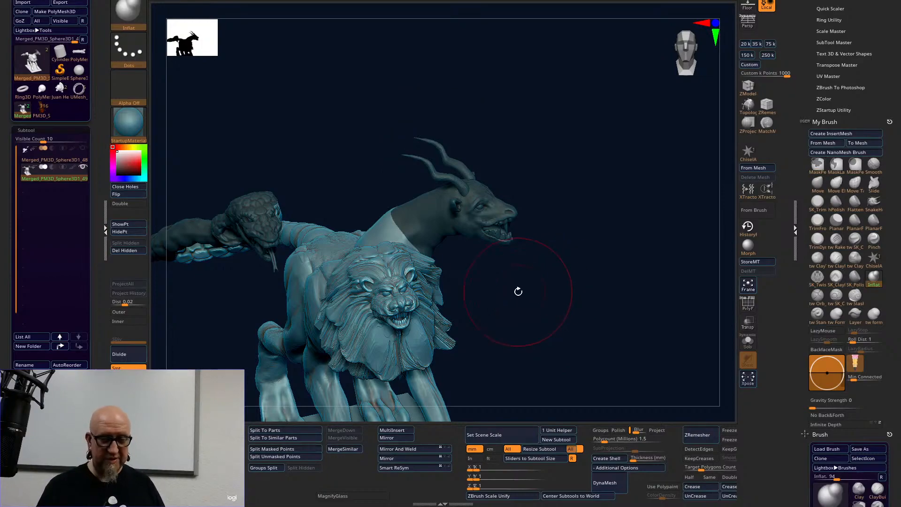
{"action": "mouse_move", "coordinate": [286, 134]}
{"action": "left_mouse_down", "text": "alt"}
{"action": "mouse_move", "coordinate": [422, 106]}
{"action": "mouse_move", "coordinate": [259, 306]}
{"action": "mouse_move", "coordinate": [183, 328]}
{"action": "left_mouse_up", "text": "alt"}
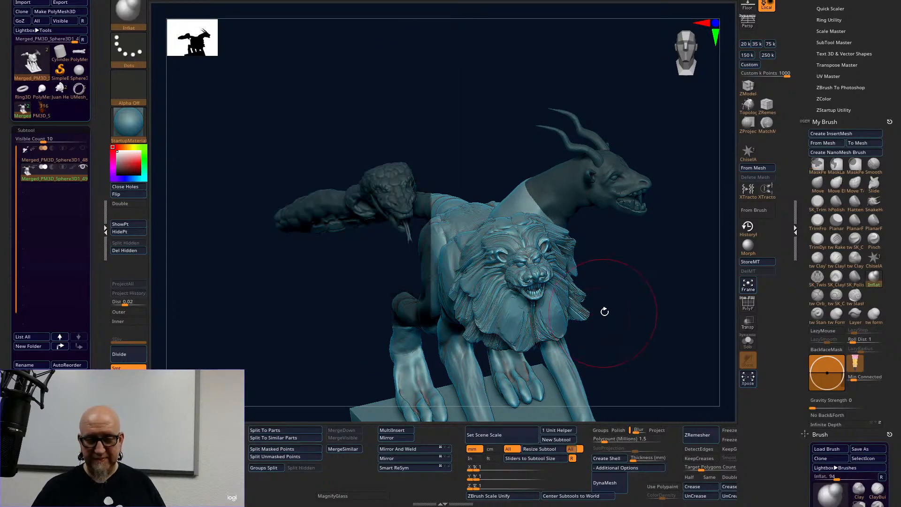
{"action": "mouse_move", "coordinate": [435, 49]}
{"action": "left_mouse_down", "text": "ctrl"}
{"action": "mouse_move", "coordinate": [429, 372]}
{"action": "mouse_move", "coordinate": [266, 386]}
{"action": "mouse_move", "coordinate": [239, 369]}
{"action": "left_mouse_up", "text": "ctrl"}
Isolate the goat neck's base to add it to the mask, and clear the mask with the whole model shown.
{"action": "mouse_move", "coordinate": [629, 322]}
{"action": "left_mouse_down"}
{"action": "mouse_move", "coordinate": [636, 386]}
{"action": "mouse_move", "coordinate": [655, 402]}
{"action": "mouse_move", "coordinate": [630, 378]}
{"action": "left_mouse_up"}
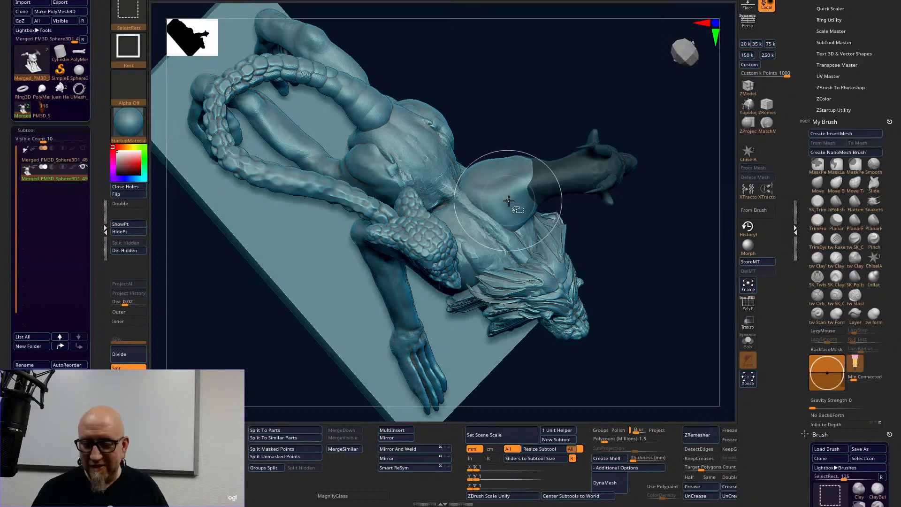
{"action": "left_click", "coordinate": [511, 196], "text": "ctrl+shift"}
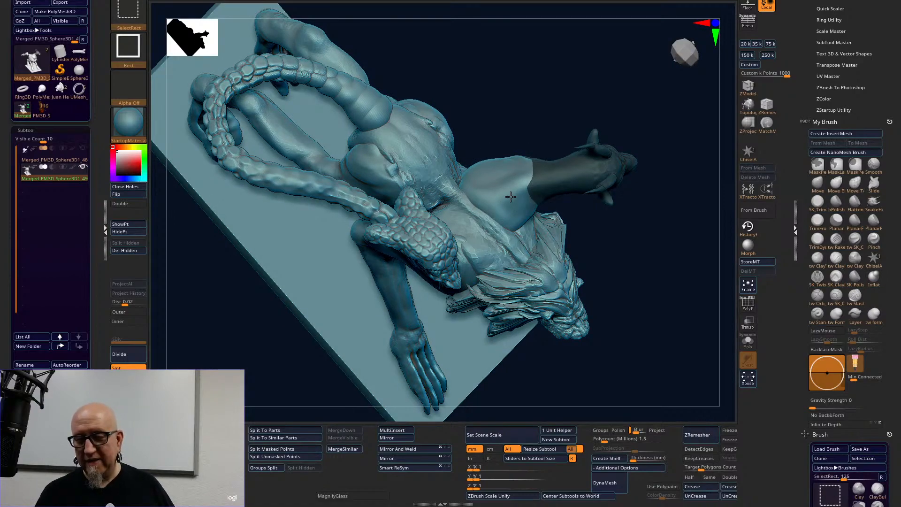
{"action": "left_click", "coordinate": [511, 197], "text": "ctrl+shift"}
{"action": "left_click_drag", "start_coordinate": [631, 109], "coordinate": [460, 238], "text": "ctrl"}
{"action": "left_click_drag", "start_coordinate": [571, 106], "coordinate": [445, 202], "text": "ctrl"}
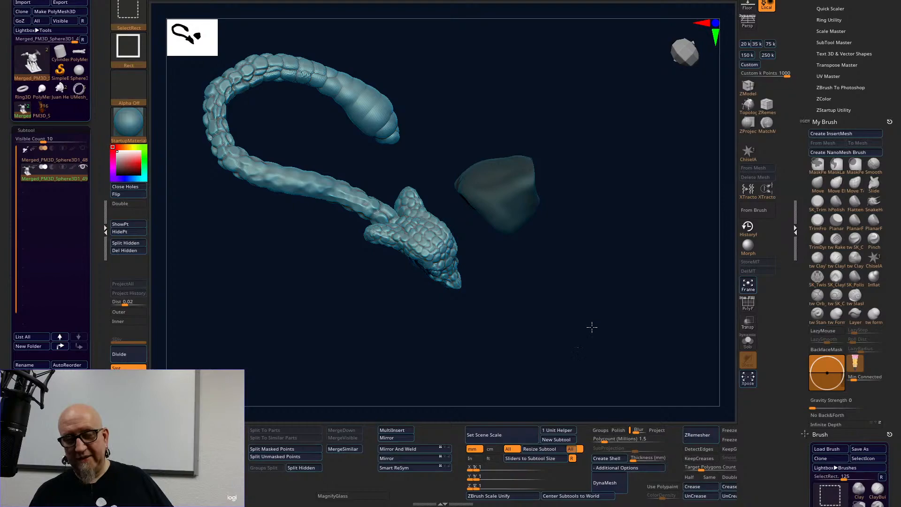
{"action": "left_click", "coordinate": [592, 327], "text": "ctrl+shift"}
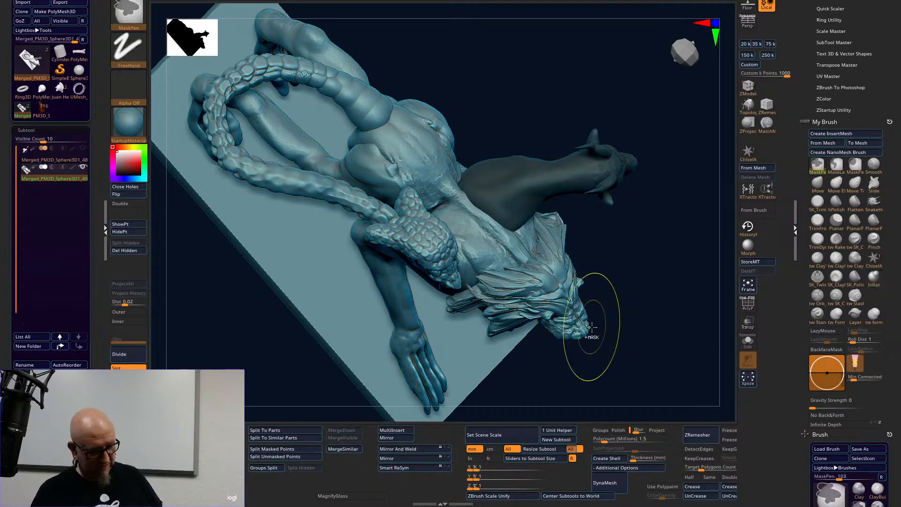
{"action": "left_click_drag", "start_coordinate": [591, 327], "coordinate": [593, 328], "text": "ctrl"}
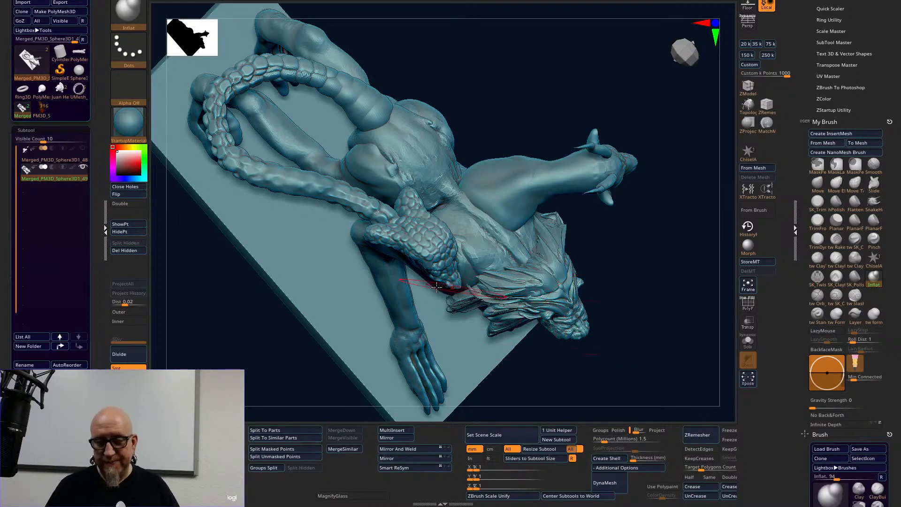
{"action": "key", "text": "ctrl+shift"}
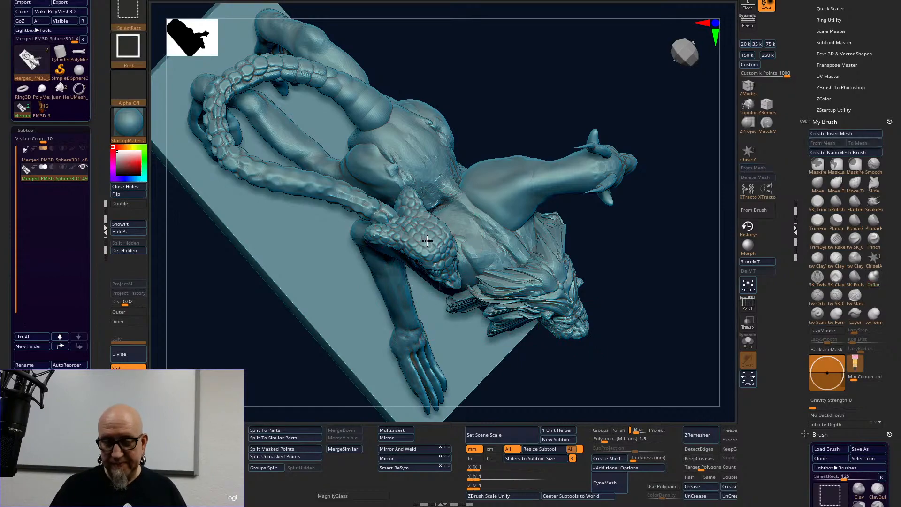
Isolate the snake tail, mask all of it and bring back the rest of the model.
{"action": "left_click", "coordinate": [441, 225], "text": "ctrl+shift"}
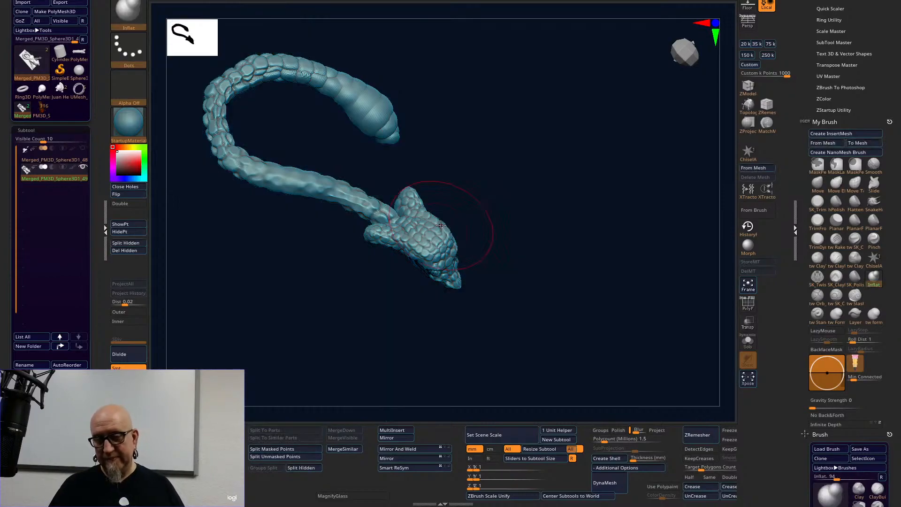
{"action": "mouse_move", "coordinate": [672, 98]}
{"action": "left_mouse_down", "text": "ctrl"}
{"action": "mouse_move", "coordinate": [133, 322]}
{"action": "mouse_move", "coordinate": [145, 269]}
{"action": "left_mouse_up", "text": "ctrl"}
{"action": "key", "text": "space"}
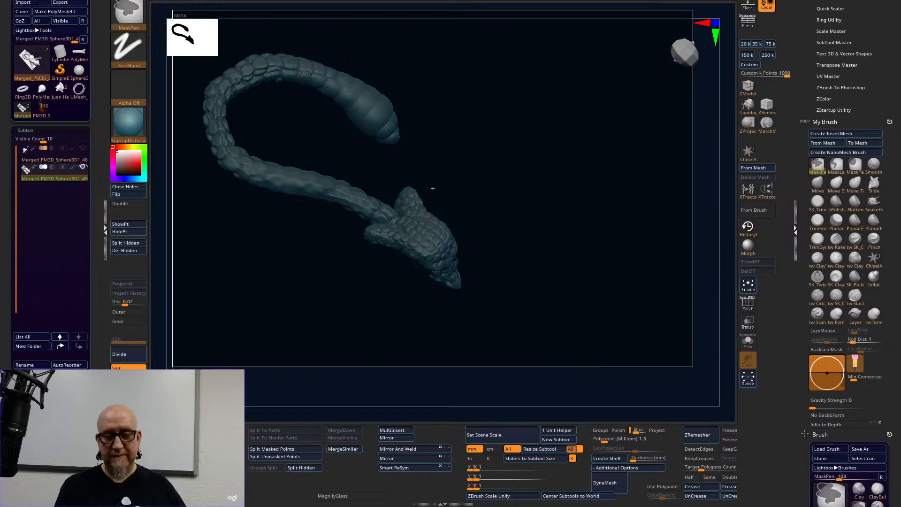
{"action": "mouse_move", "coordinate": [528, 366]}
{"action": "left_mouse_down"}
{"action": "mouse_move", "coordinate": [553, 311]}
{"action": "mouse_move", "coordinate": [554, 271]}
{"action": "left_mouse_up"}
{"action": "key", "text": "ctrl+shift"}
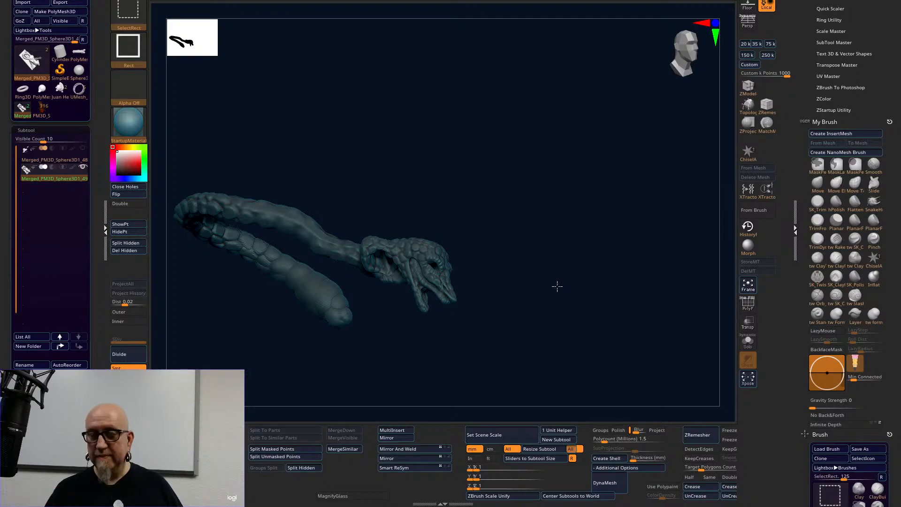
{"action": "left_click", "coordinate": [557, 286], "text": "ctrl+shift"}
Clear the mask from the snake tail.
{"action": "left_click_drag", "start_coordinate": [598, 225], "coordinate": [530, 193]}
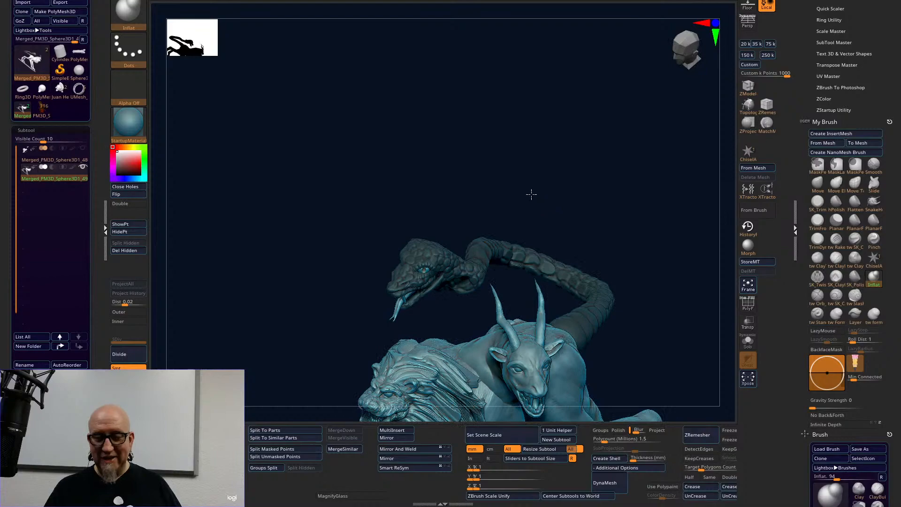
{"action": "mouse_move", "coordinate": [333, 189]}
{"action": "left_mouse_down", "text": "ctrl"}
{"action": "mouse_move", "coordinate": [426, 316]}
{"action": "mouse_move", "coordinate": [453, 327]}
{"action": "left_mouse_up", "text": "ctrl"}
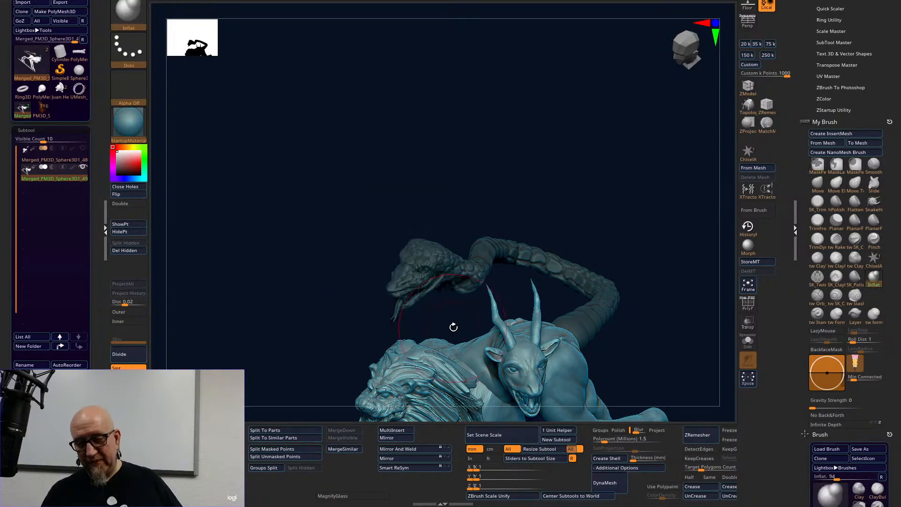
{"action": "key", "text": "ctrl"}
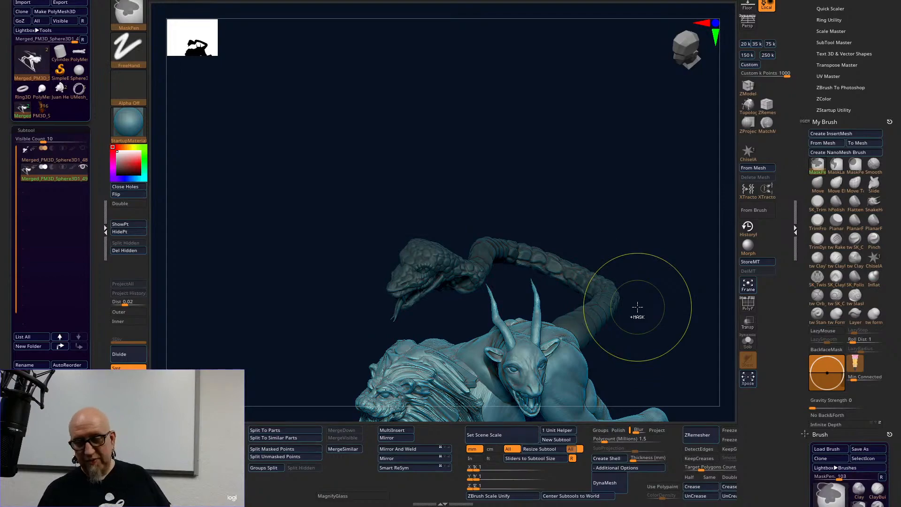
{"action": "left_click", "coordinate": [637, 307], "text": "ctrl"}
{"action": "mouse_move", "coordinate": [643, 324]}
{"action": "left_mouse_down"}
{"action": "mouse_move", "coordinate": [657, 321]}
{"action": "mouse_move", "coordinate": [645, 325]}
{"action": "mouse_move", "coordinate": [608, 239]}
{"action": "left_mouse_up"}
Isolate the goat head and neck to examine how they join the body, and show the whole model again.
{"action": "key", "text": "ctrl+shift"}
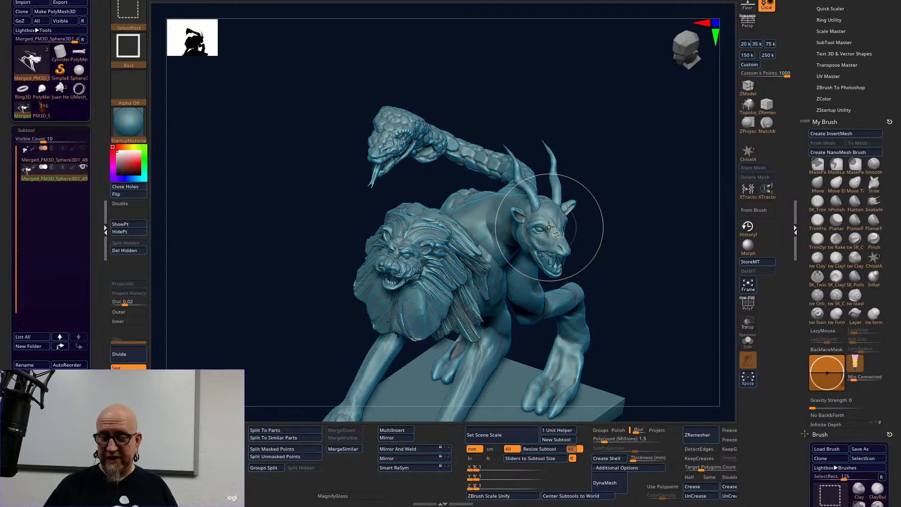
{"action": "left_click", "coordinate": [553, 222], "text": "ctrl+shift"}
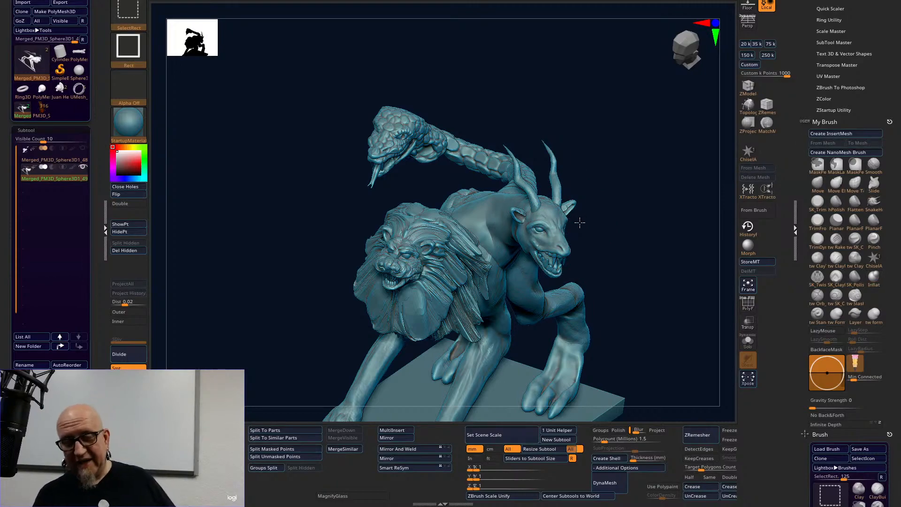
{"action": "left_click", "coordinate": [580, 222], "text": "ctrl+shift"}
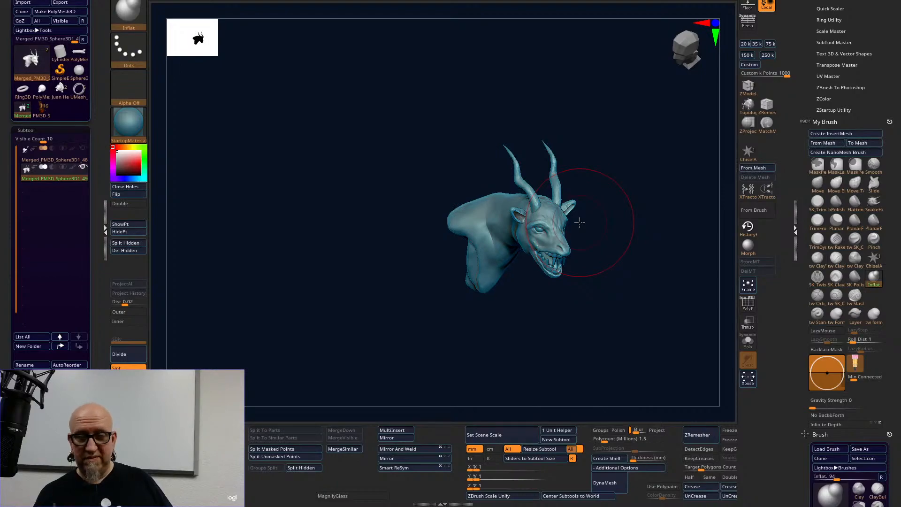
{"action": "left_click_drag", "start_coordinate": [617, 281], "coordinate": [584, 244]}
{"action": "left_click_drag", "start_coordinate": [533, 362], "coordinate": [563, 258]}
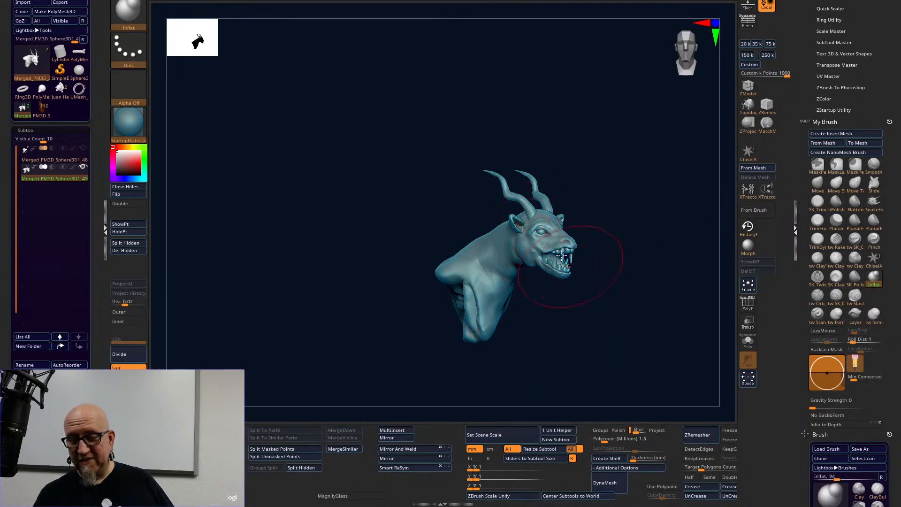
{"action": "key", "text": "ctrl+shift"}
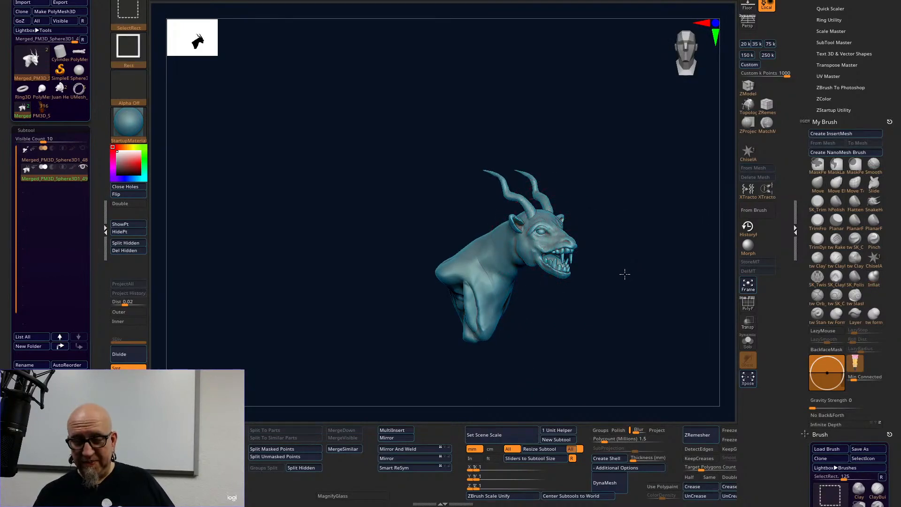
{"action": "left_click", "coordinate": [610, 293], "text": "ctrl+shift"}
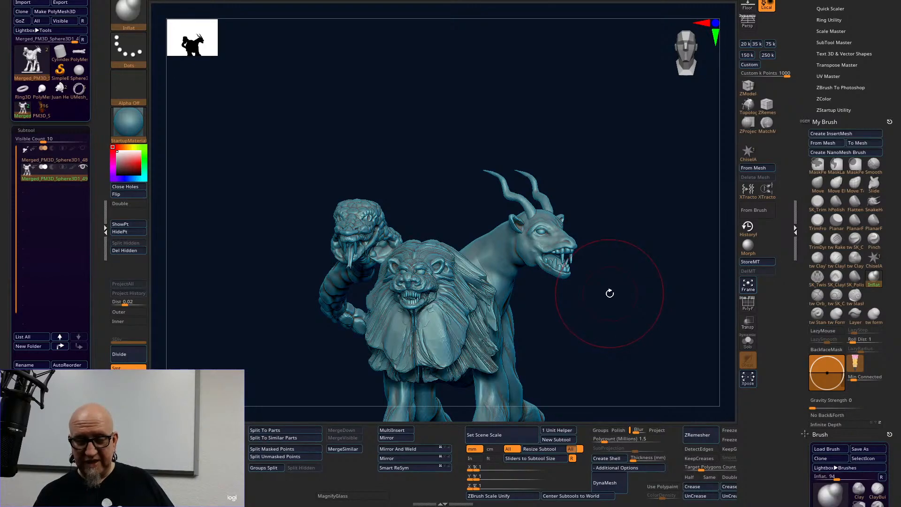
Examine the whole chimaera's composition from the front, side and top, including how the three heads and the torso relate.
{"action": "mouse_move", "coordinate": [607, 312]}
{"action": "left_mouse_down"}
{"action": "mouse_move", "coordinate": [603, 323]}
{"action": "mouse_move", "coordinate": [601, 315]}
{"action": "left_mouse_up"}
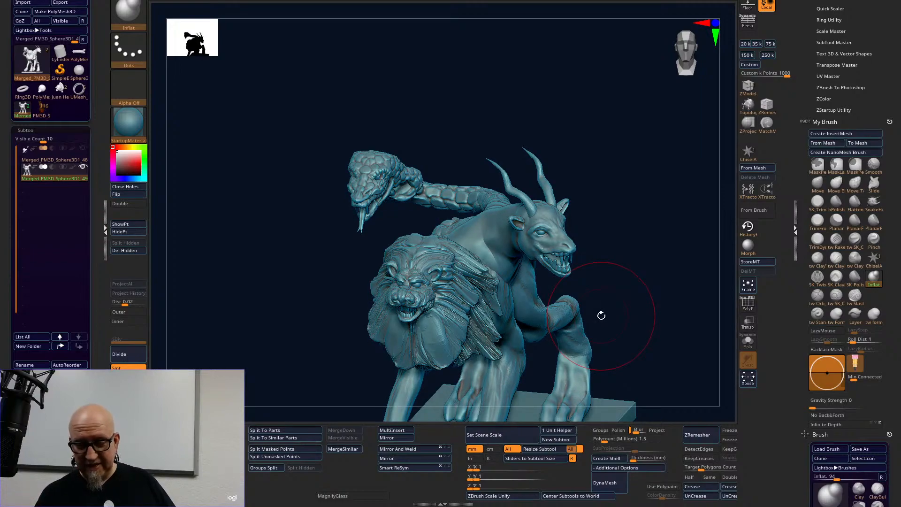
{"action": "left_click_drag", "start_coordinate": [664, 281], "coordinate": [648, 282]}
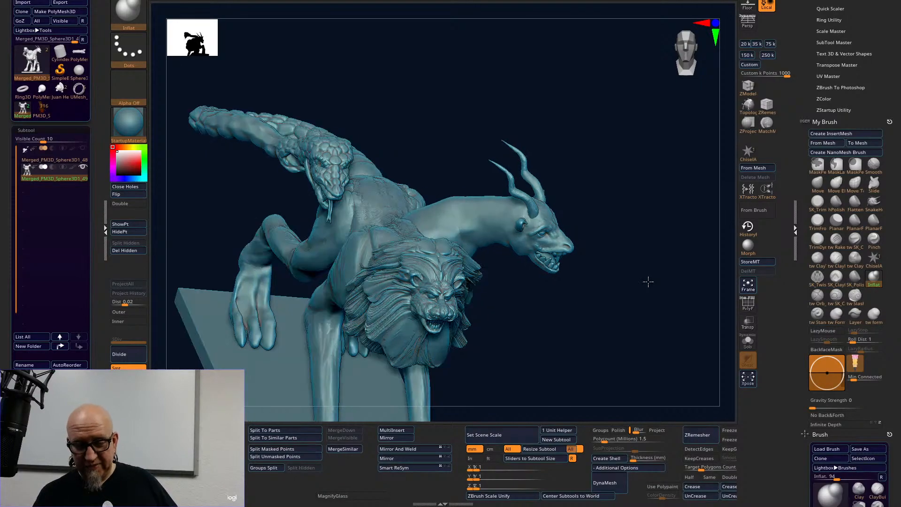
{"action": "left_click_drag", "start_coordinate": [545, 315], "coordinate": [474, 323]}
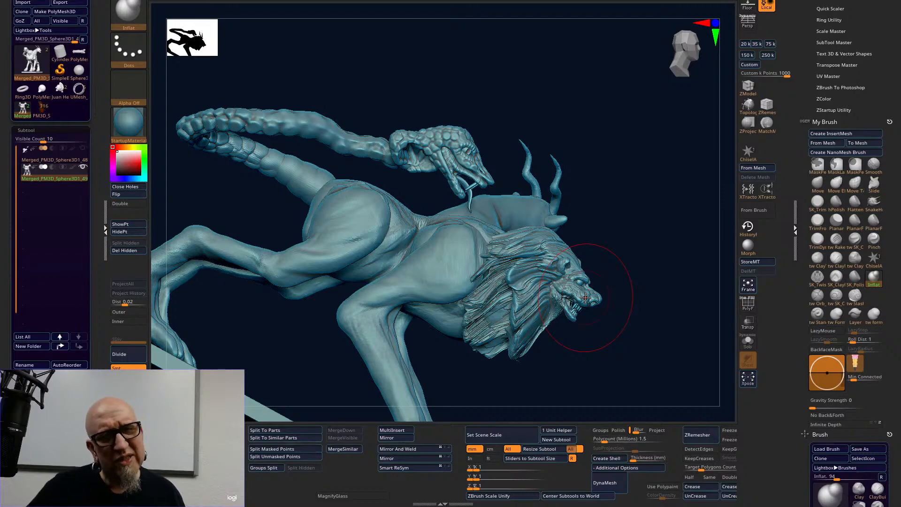
{"action": "mouse_move", "coordinate": [626, 291]}
{"action": "left_mouse_down"}
{"action": "mouse_move", "coordinate": [618, 270]}
{"action": "mouse_move", "coordinate": [627, 332]}
{"action": "mouse_move", "coordinate": [611, 325]}
{"action": "left_mouse_up"}
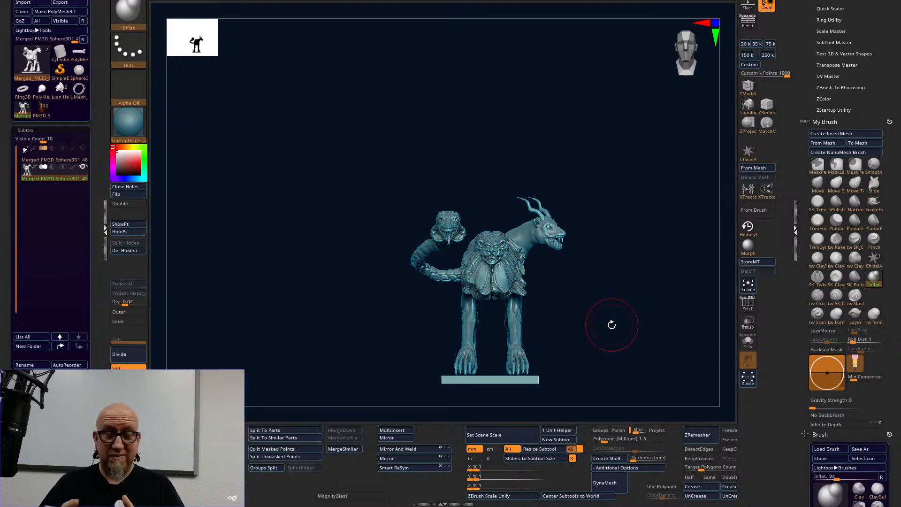
{"action": "mouse_move", "coordinate": [596, 325]}
{"action": "left_mouse_down"}
{"action": "mouse_move", "coordinate": [592, 374]}
{"action": "mouse_move", "coordinate": [588, 367]}
{"action": "left_mouse_up"}
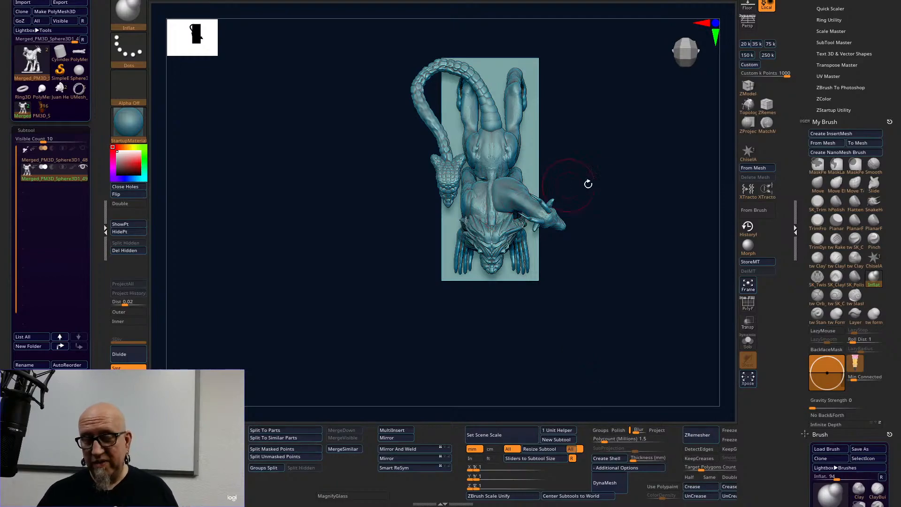
{"action": "left_click_drag", "start_coordinate": [620, 286], "coordinate": [617, 292], "text": "alt"}
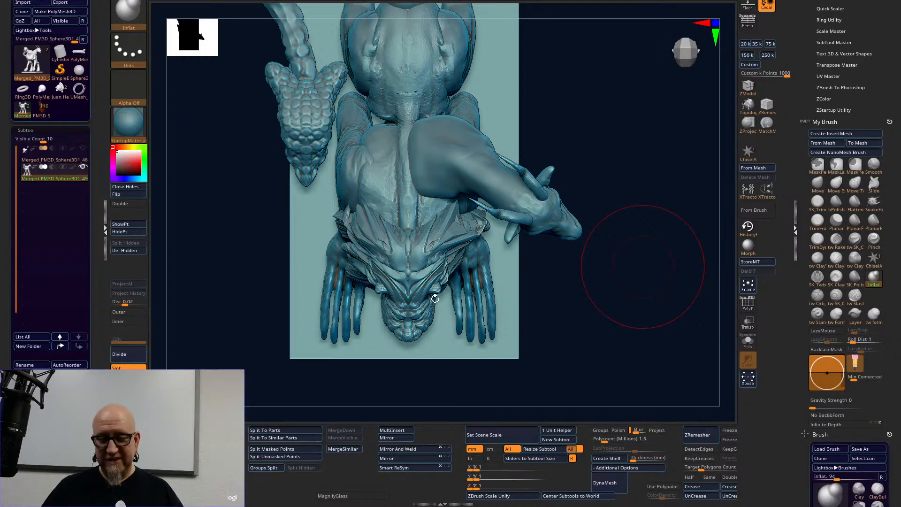
{"action": "left_click_drag", "start_coordinate": [402, 394], "coordinate": [423, 386]}
{"action": "left_click_drag", "start_coordinate": [601, 296], "coordinate": [469, 418], "text": "alt"}
{"action": "left_click_drag", "start_coordinate": [556, 322], "coordinate": [566, 307]}
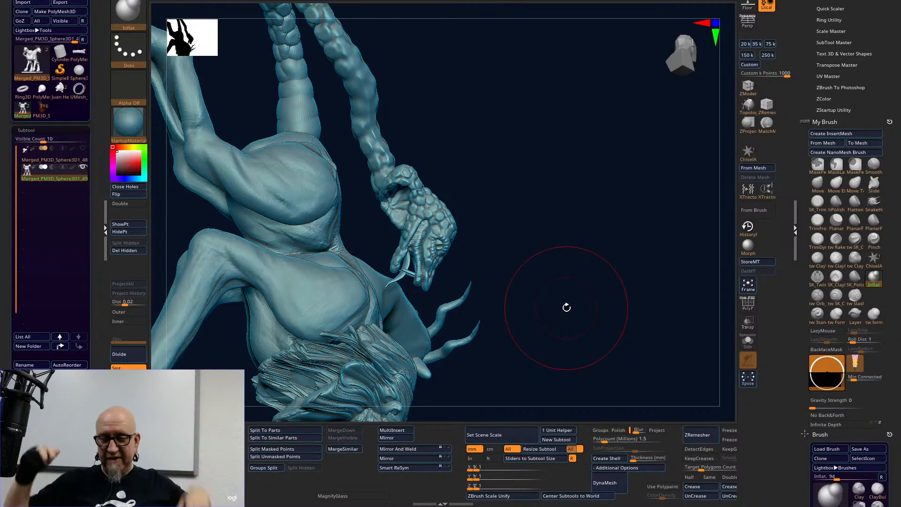
{"action": "mouse_move", "coordinate": [531, 148]}
{"action": "left_mouse_down"}
{"action": "mouse_move", "coordinate": [535, 141]}
{"action": "mouse_move", "coordinate": [537, 196]}
{"action": "left_mouse_up"}
{"action": "key", "text": "space"}
{"action": "mouse_move", "coordinate": [614, 204]}
{"action": "left_mouse_down"}
{"action": "mouse_move", "coordinate": [577, 191]}
{"action": "mouse_move", "coordinate": [555, 155]}
{"action": "left_mouse_up"}
Switch to Chrome and search Google for "cobra kai".
{"action": "key", "text": "super"}
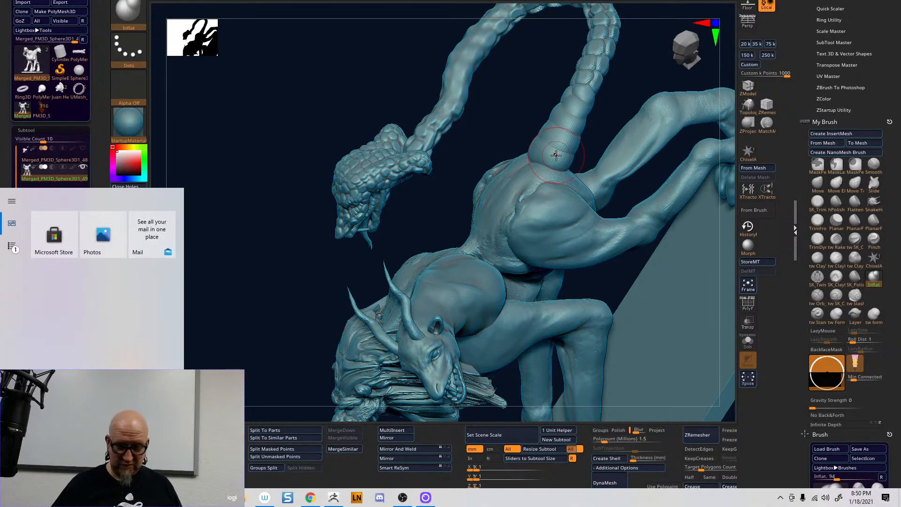
{"action": "left_click", "coordinate": [313, 502]}
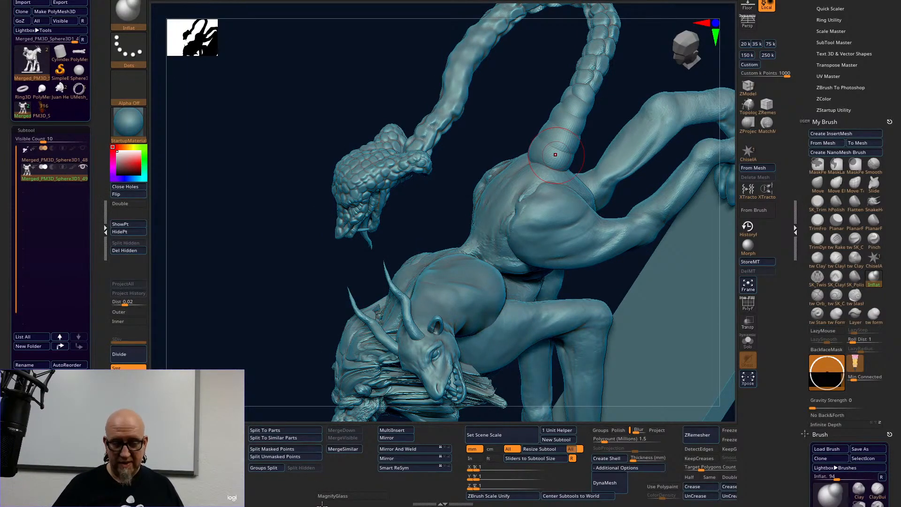
{"action": "key", "text": "super"}
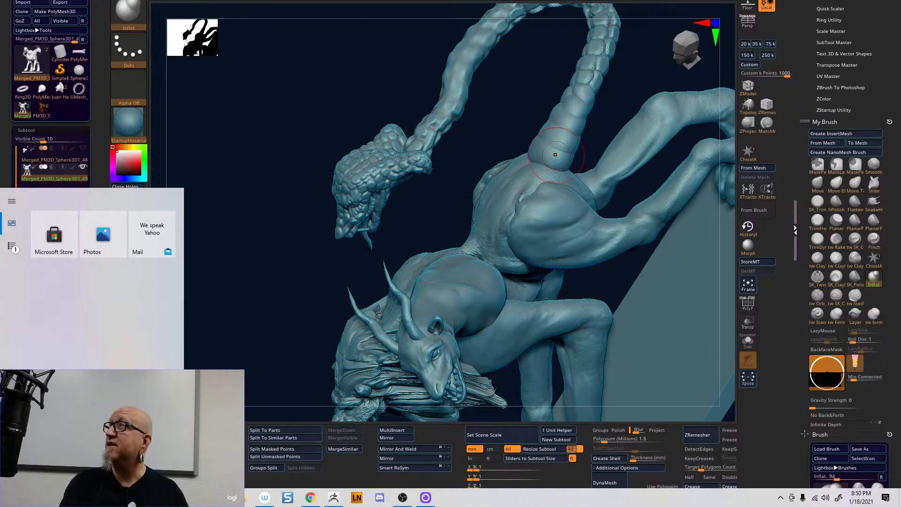
{"action": "key", "text": "super"}
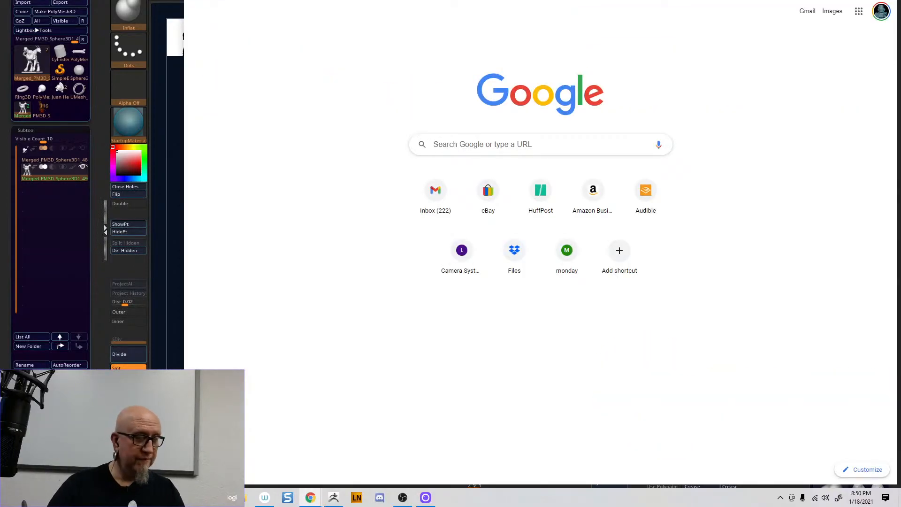
{"action": "left_click_drag", "start_coordinate": [535, 0], "coordinate": [358, 18]}
{"action": "left_click", "coordinate": [370, 40]}
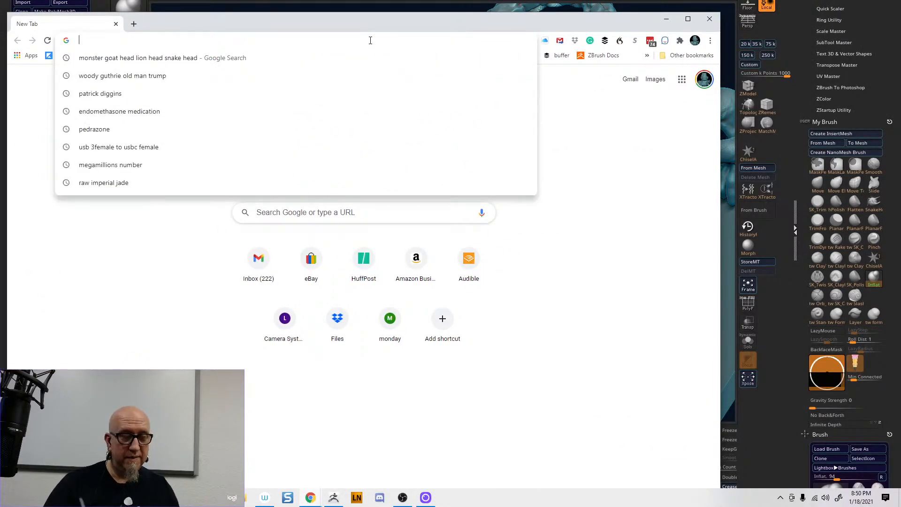
{"action": "type", "text": "cobr"}
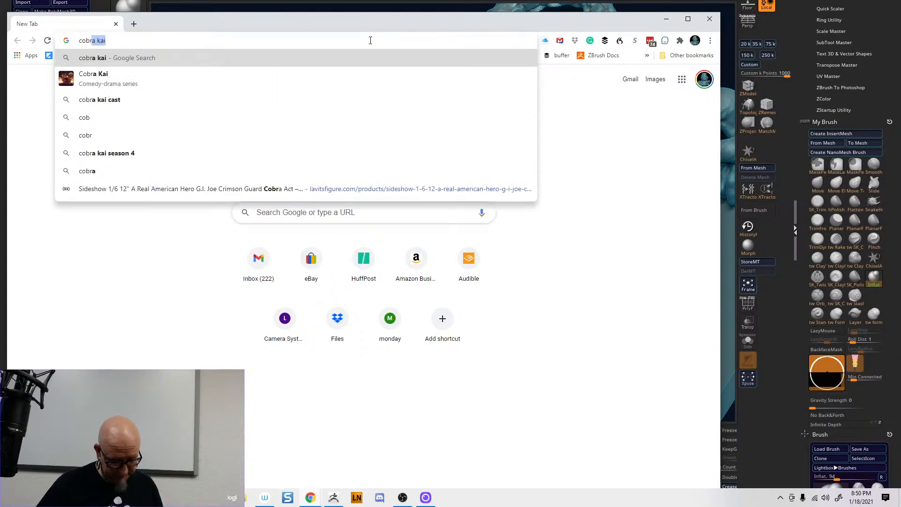
{"action": "type", "text": "a"}
{"action": "key", "text": "Return"}
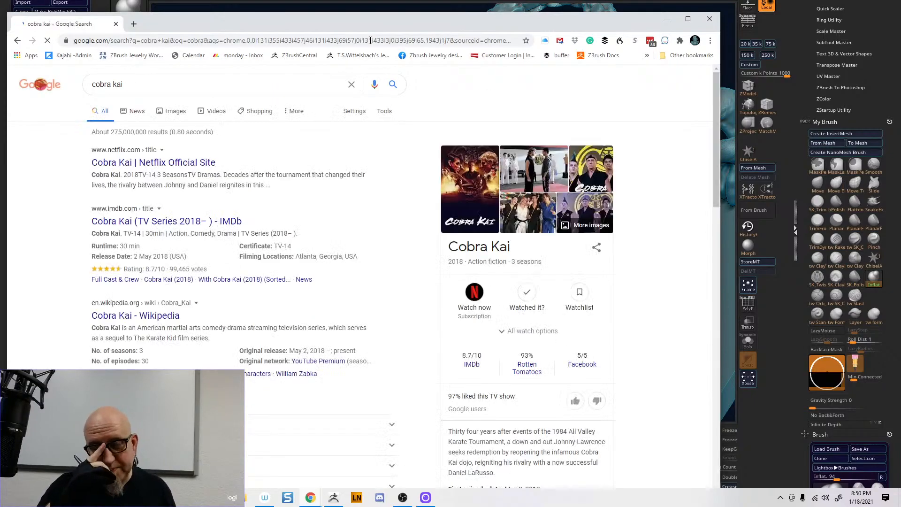
Switch to the image results and shorten the query to "cobra" to find snake hood references.
{"action": "left_click", "coordinate": [177, 113]}
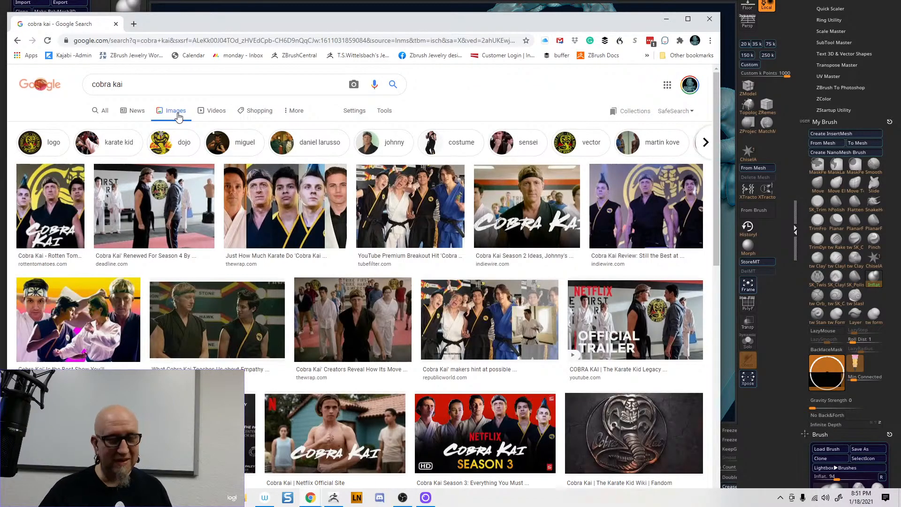
{"action": "left_click_drag", "start_coordinate": [113, 85], "coordinate": [167, 87]}
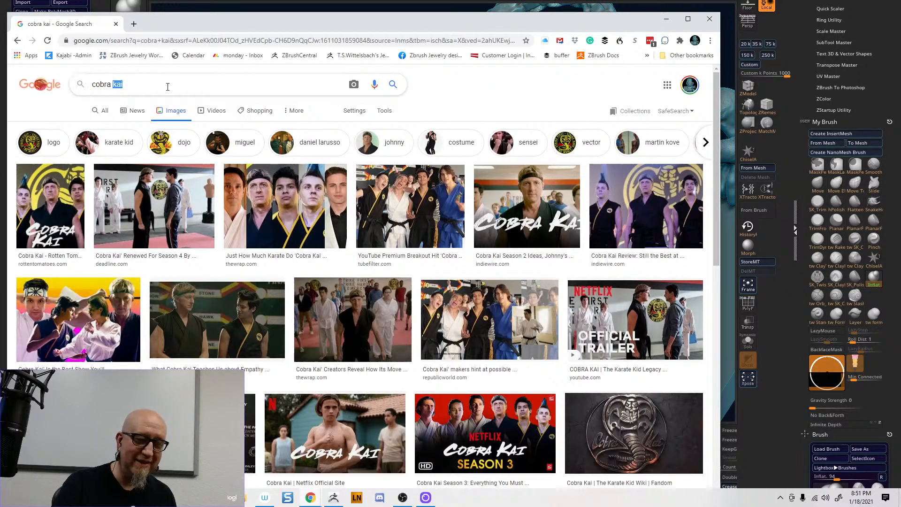
{"action": "key", "text": "BackSpace"}
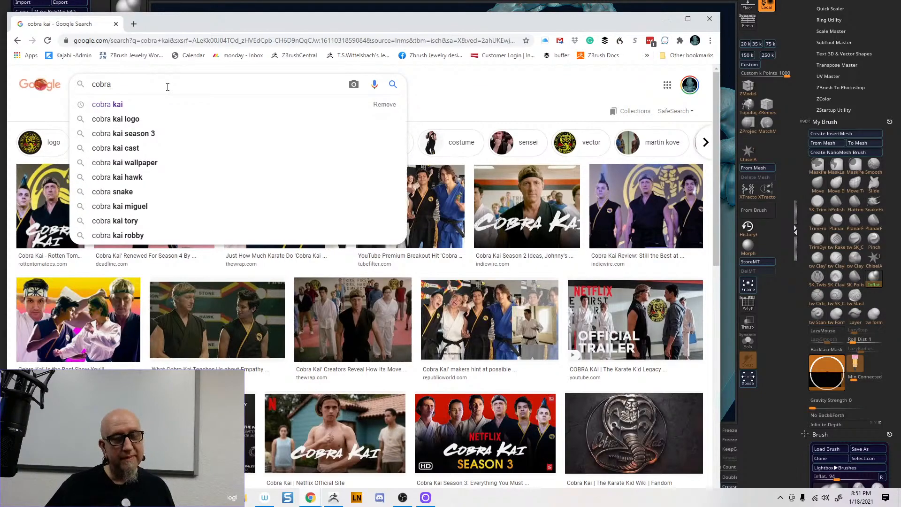
{"action": "key", "text": "Return"}
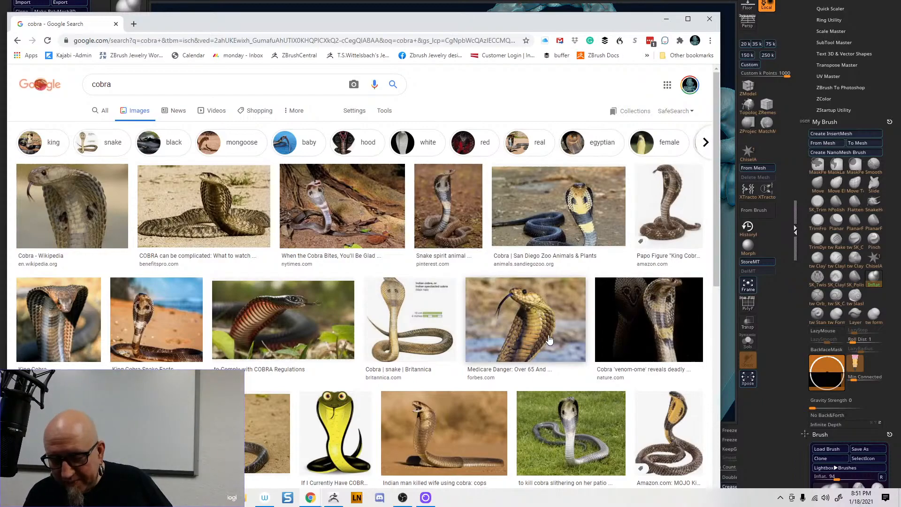
Switch back to ZBrush and pull the snake's neck outward behind the head with the Move Elastic brush to start a cobra hood.
{"action": "left_click", "coordinate": [751, 434]}
{"action": "left_click_drag", "start_coordinate": [254, 319], "coordinate": [234, 277]}
{"action": "mouse_move", "coordinate": [536, 214]}
{"action": "left_mouse_down"}
{"action": "mouse_move", "coordinate": [570, 195]}
{"action": "mouse_move", "coordinate": [578, 241]}
{"action": "mouse_move", "coordinate": [537, 222]}
{"action": "mouse_move", "coordinate": [492, 277]}
{"action": "mouse_move", "coordinate": [502, 245]}
{"action": "left_mouse_up"}
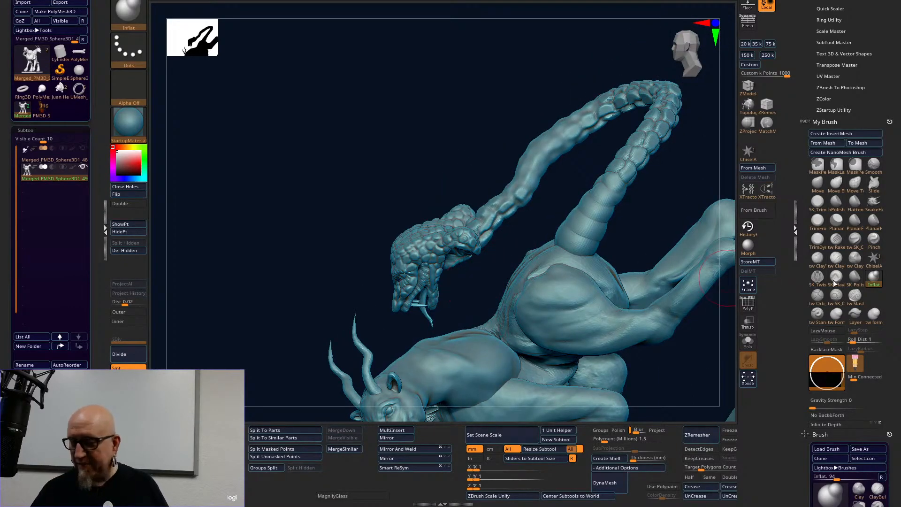
{"action": "left_click", "coordinate": [836, 183]}
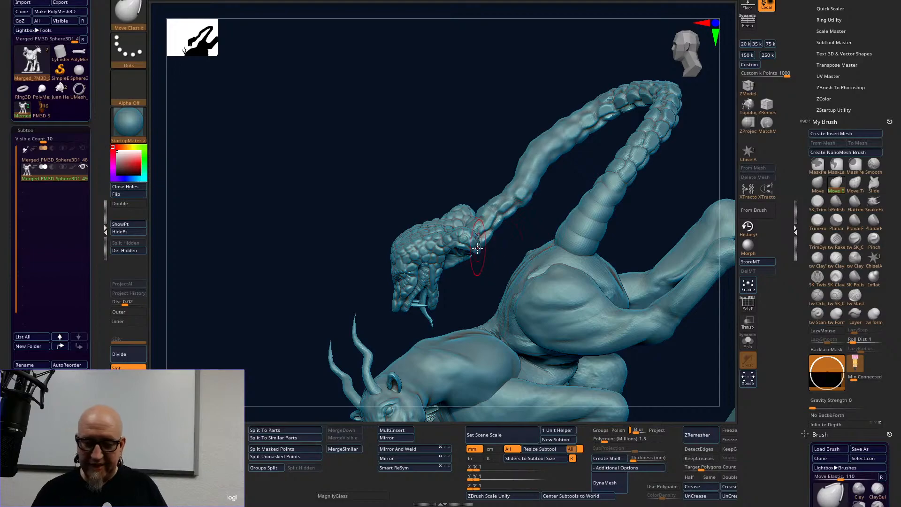
{"action": "left_click_drag", "start_coordinate": [484, 242], "coordinate": [493, 224]}
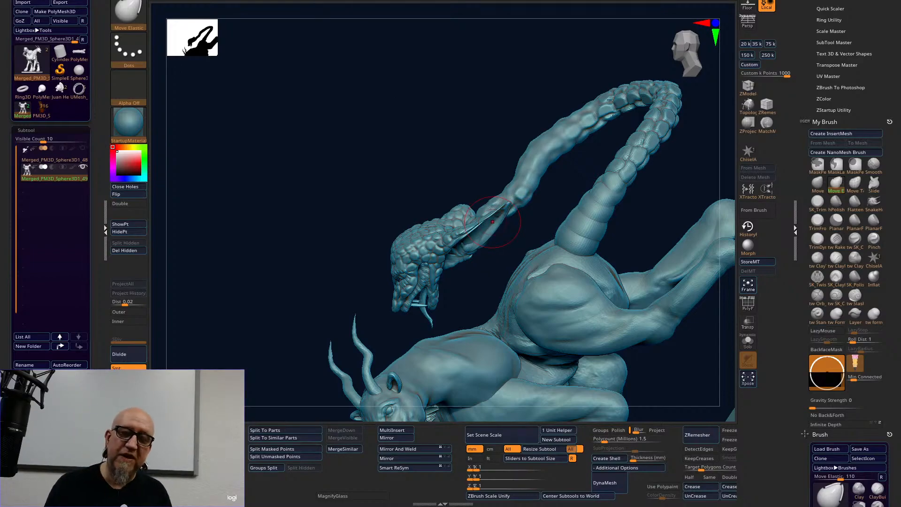
{"action": "key", "text": "ctrl+z"}
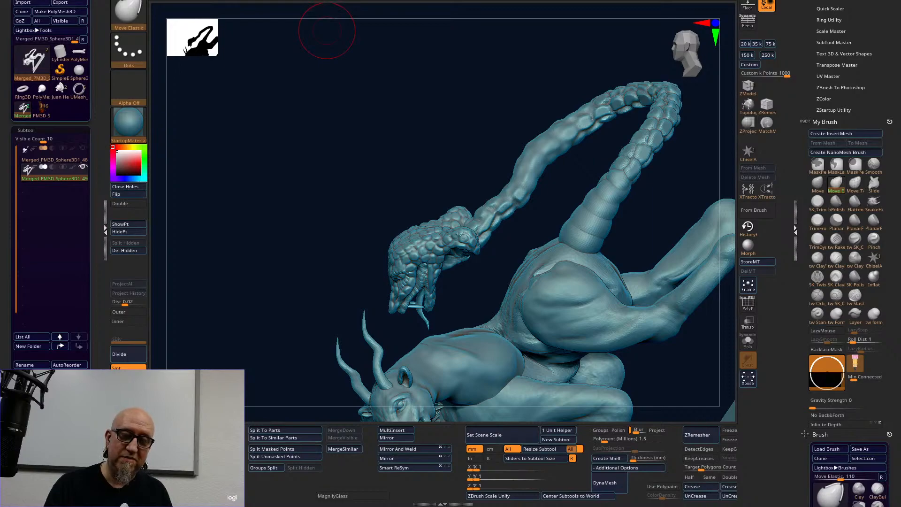
{"action": "left_click_drag", "start_coordinate": [498, 271], "coordinate": [451, 272]}
{"action": "mouse_move", "coordinate": [483, 237]}
{"action": "left_mouse_down"}
{"action": "mouse_move", "coordinate": [488, 212]}
{"action": "mouse_move", "coordinate": [493, 224]}
{"action": "mouse_move", "coordinate": [502, 205]}
{"action": "left_mouse_up"}
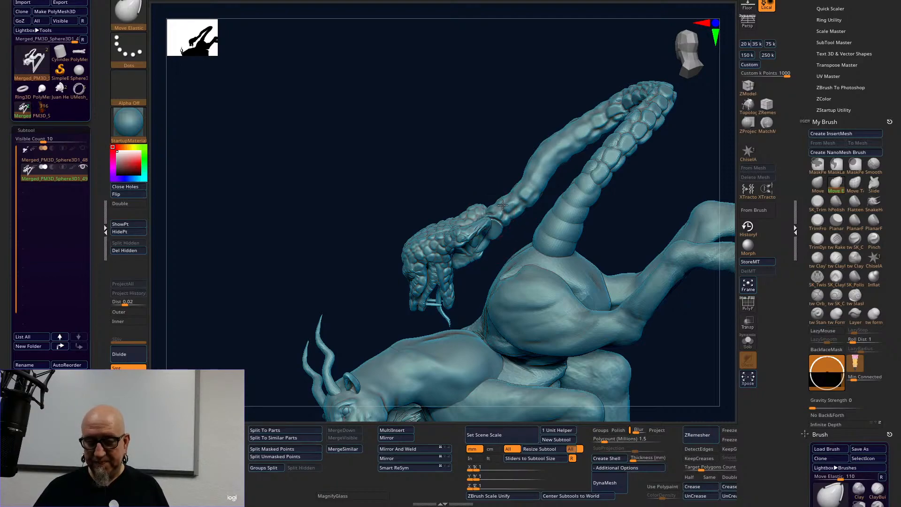
Isolate the snake and widen its neck into a flared, hollow hood with the Move Elastic brush, shaping it from several angles.
{"action": "key", "text": "ctrl+shift"}
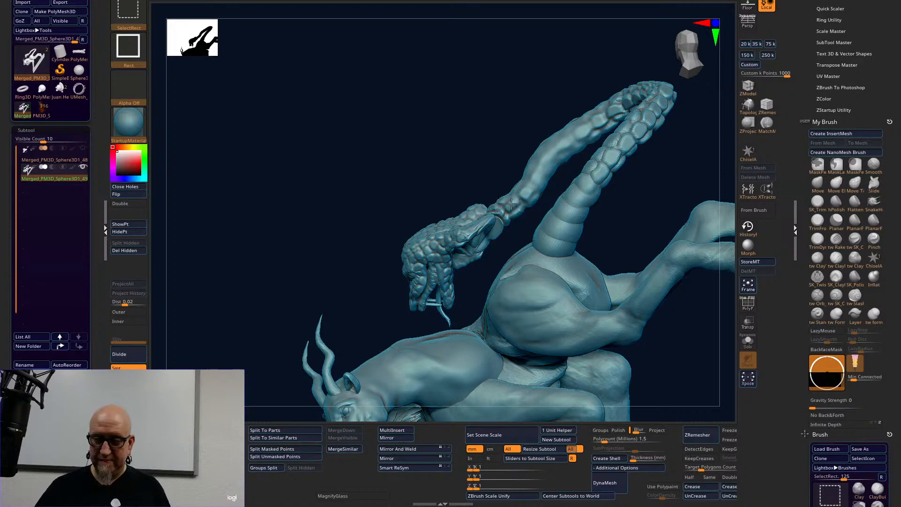
{"action": "left_click", "coordinate": [509, 213], "text": "ctrl+shift"}
{"action": "mouse_move", "coordinate": [505, 345]}
{"action": "left_mouse_down"}
{"action": "mouse_move", "coordinate": [509, 263]}
{"action": "mouse_move", "coordinate": [551, 294]}
{"action": "mouse_move", "coordinate": [523, 240]}
{"action": "left_mouse_up"}
{"action": "mouse_move", "coordinate": [500, 207]}
{"action": "left_mouse_down"}
{"action": "mouse_move", "coordinate": [512, 203]}
{"action": "mouse_move", "coordinate": [508, 215]}
{"action": "mouse_move", "coordinate": [526, 200]}
{"action": "left_mouse_up"}
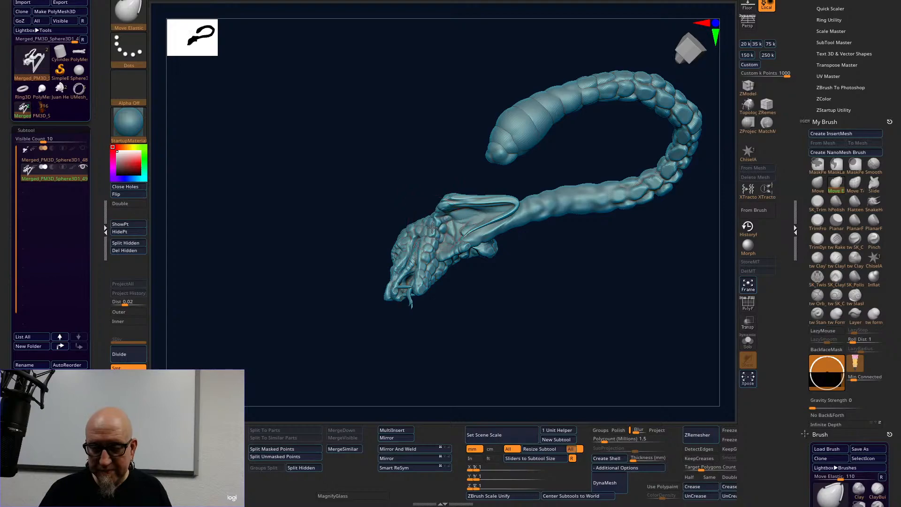
{"action": "left_click_drag", "start_coordinate": [551, 277], "coordinate": [437, 198]}
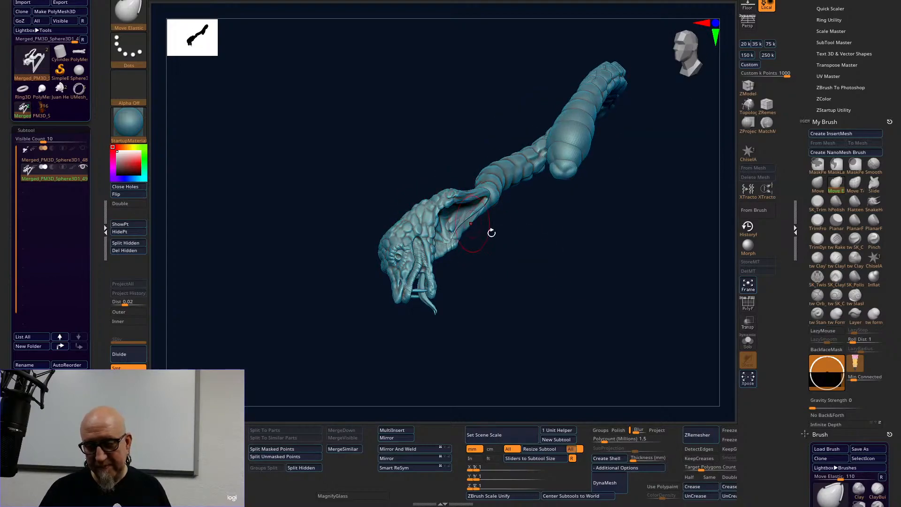
{"action": "left_click_drag", "start_coordinate": [483, 229], "coordinate": [422, 220]}
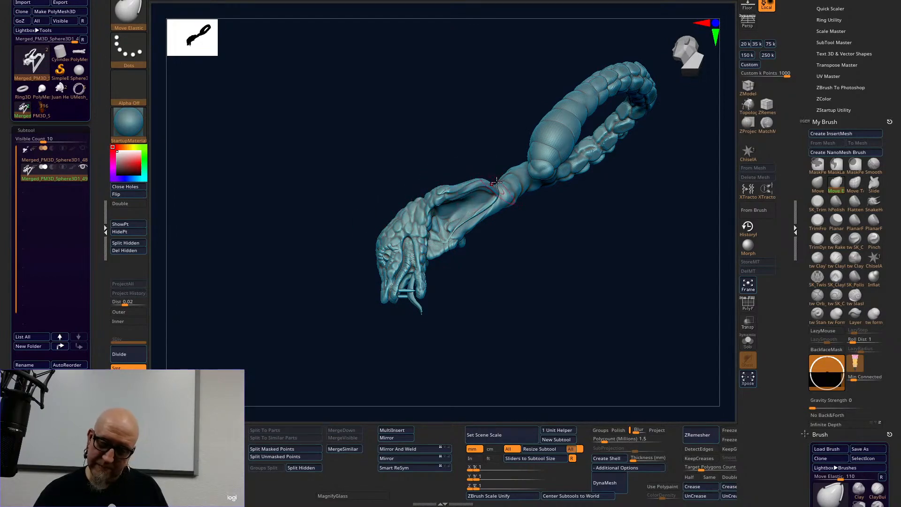
{"action": "mouse_move", "coordinate": [550, 235]}
{"action": "left_mouse_down"}
{"action": "mouse_move", "coordinate": [563, 235]}
{"action": "mouse_move", "coordinate": [530, 200]}
{"action": "left_mouse_up"}
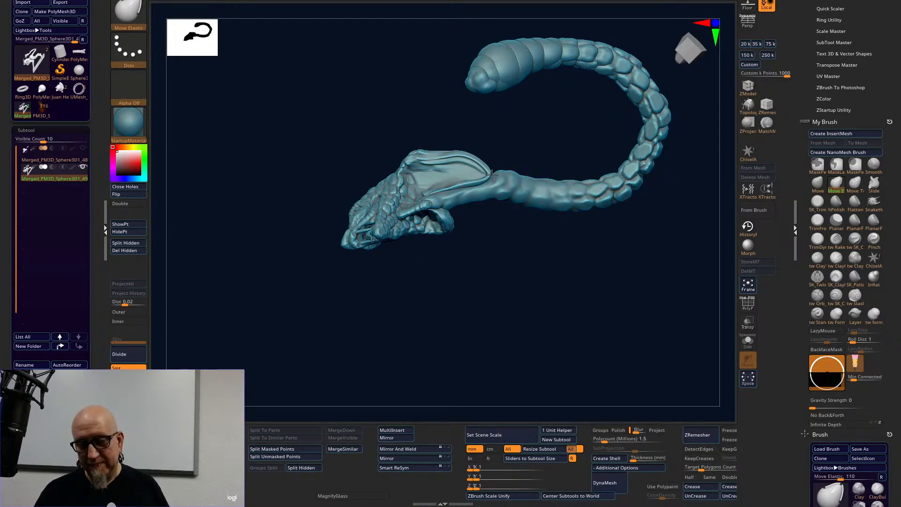
{"action": "left_click_drag", "start_coordinate": [413, 153], "coordinate": [417, 164]}
{"action": "left_click_drag", "start_coordinate": [549, 328], "coordinate": [533, 289]}
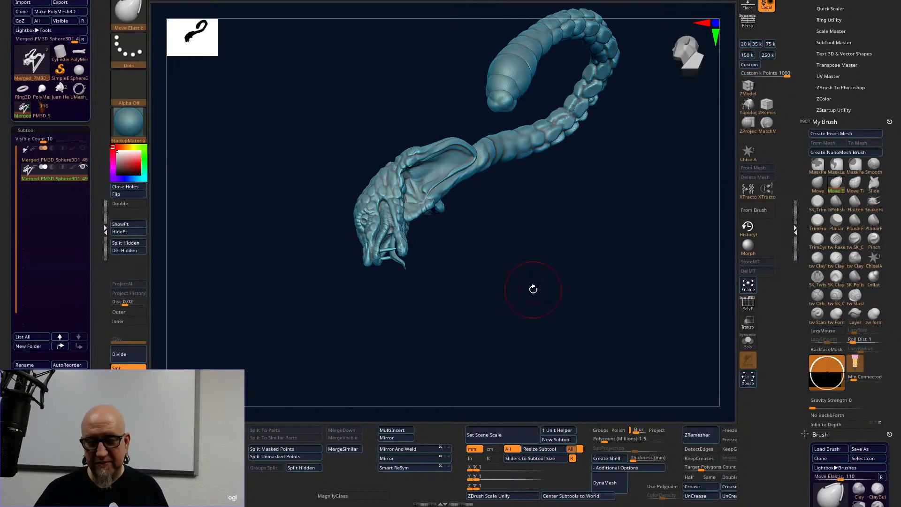
Fill the hollow inside the snake's hood with the SK_ClayFill brush.
{"action": "left_click", "coordinate": [836, 278]}
{"action": "left_click_drag", "start_coordinate": [428, 187], "coordinate": [473, 157]}
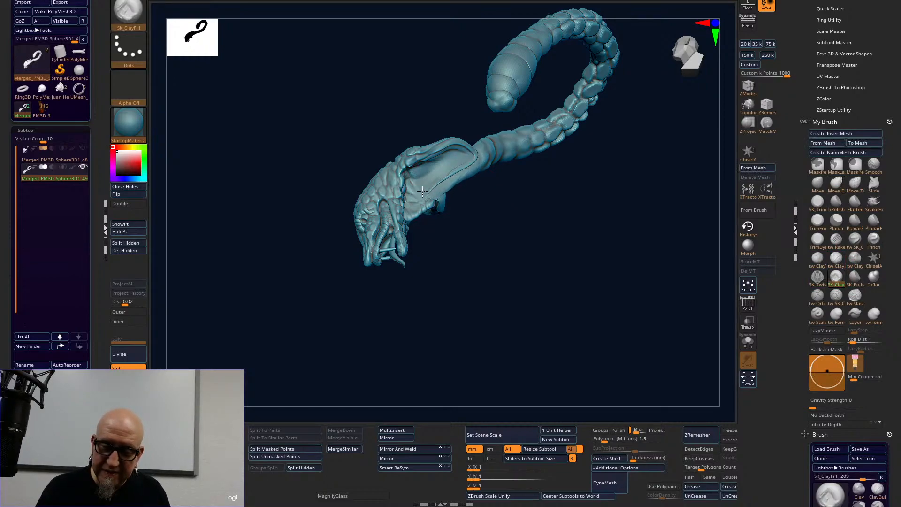
{"action": "left_click_drag", "start_coordinate": [510, 249], "coordinate": [424, 188]}
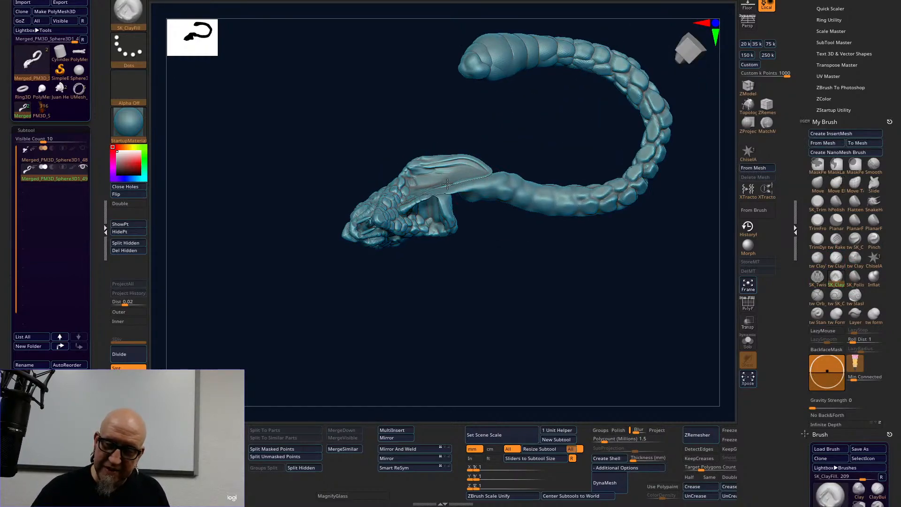
{"action": "mouse_move", "coordinate": [530, 179]}
{"action": "left_mouse_down"}
{"action": "mouse_move", "coordinate": [494, 241]}
{"action": "mouse_move", "coordinate": [494, 191]}
{"action": "mouse_move", "coordinate": [477, 156]}
{"action": "left_mouse_up"}
{"action": "key", "text": "ctrl"}
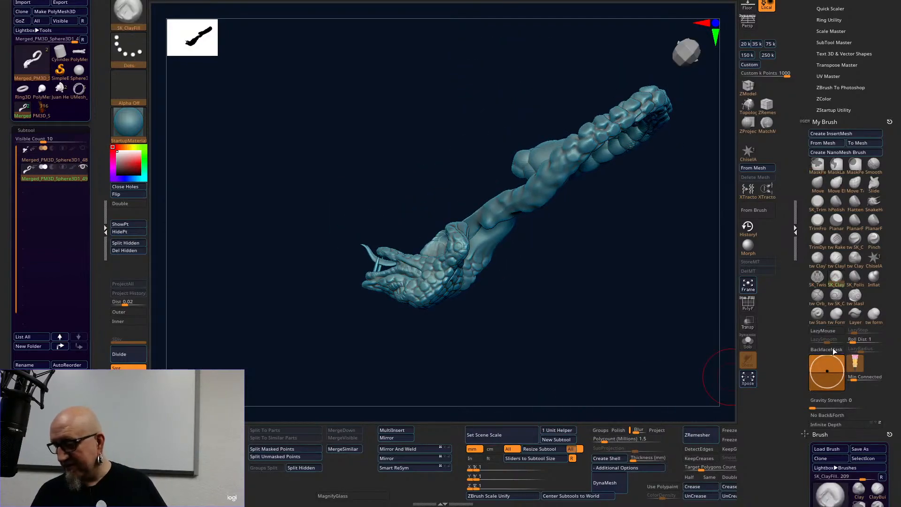
Turn on BackfaceMask and build up the hood's inner surface with the tw ClayTubes brush, smoothing the strokes.
{"action": "left_click", "coordinate": [826, 349]}
{"action": "mouse_move", "coordinate": [576, 302]}
{"action": "left_mouse_down"}
{"action": "mouse_move", "coordinate": [608, 385]}
{"action": "mouse_move", "coordinate": [596, 374]}
{"action": "left_mouse_up"}
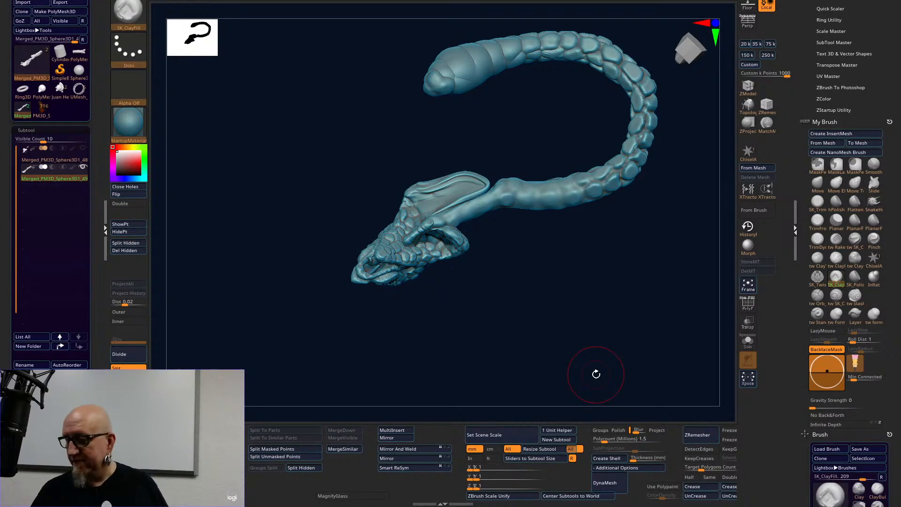
{"action": "left_click", "coordinate": [817, 258]}
{"action": "left_click_drag", "start_coordinate": [569, 288], "coordinate": [609, 292]}
{"action": "mouse_move", "coordinate": [491, 215]}
{"action": "left_mouse_down"}
{"action": "mouse_move", "coordinate": [456, 254]}
{"action": "mouse_move", "coordinate": [469, 228]}
{"action": "mouse_move", "coordinate": [452, 238]}
{"action": "mouse_move", "coordinate": [497, 204]}
{"action": "mouse_move", "coordinate": [476, 217]}
{"action": "mouse_move", "coordinate": [471, 242]}
{"action": "mouse_move", "coordinate": [450, 258]}
{"action": "left_mouse_up"}
{"action": "mouse_move", "coordinate": [462, 225]}
{"action": "left_mouse_down", "text": "shift"}
{"action": "mouse_move", "coordinate": [459, 255]}
{"action": "mouse_move", "coordinate": [451, 245]}
{"action": "mouse_move", "coordinate": [504, 203]}
{"action": "mouse_move", "coordinate": [465, 221]}
{"action": "mouse_move", "coordinate": [482, 206]}
{"action": "mouse_move", "coordinate": [484, 194]}
{"action": "mouse_move", "coordinate": [472, 190]}
{"action": "mouse_move", "coordinate": [427, 216]}
{"action": "mouse_move", "coordinate": [476, 190]}
{"action": "mouse_move", "coordinate": [487, 200]}
{"action": "mouse_move", "coordinate": [460, 218]}
{"action": "mouse_move", "coordinate": [504, 181]}
{"action": "mouse_move", "coordinate": [461, 212]}
{"action": "mouse_move", "coordinate": [440, 206]}
{"action": "mouse_move", "coordinate": [453, 225]}
{"action": "mouse_move", "coordinate": [490, 195]}
{"action": "left_mouse_up", "text": "shift"}
Smooth the snake hood's surface and rim with the Smooth Stronger brush, keeping BackfaceMask off for smoothing.
{"action": "key", "text": "shift"}
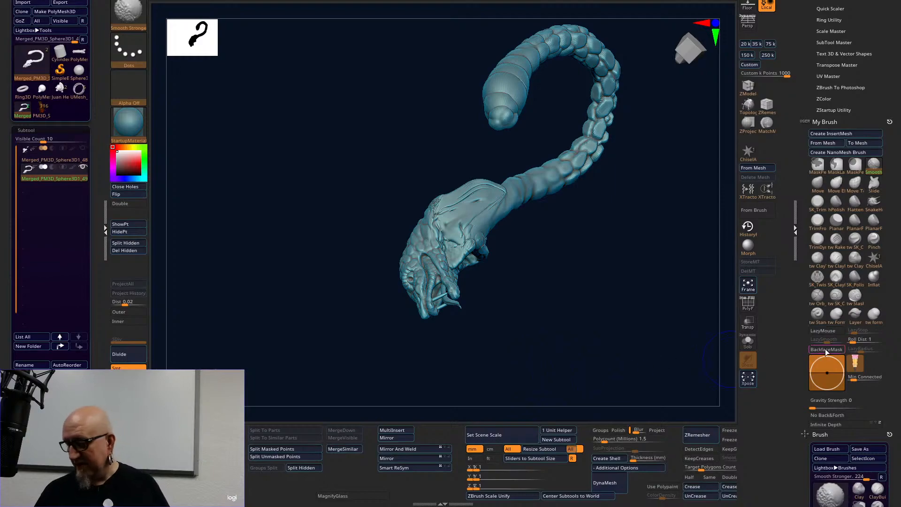
{"action": "left_click", "coordinate": [826, 349], "text": "shift"}
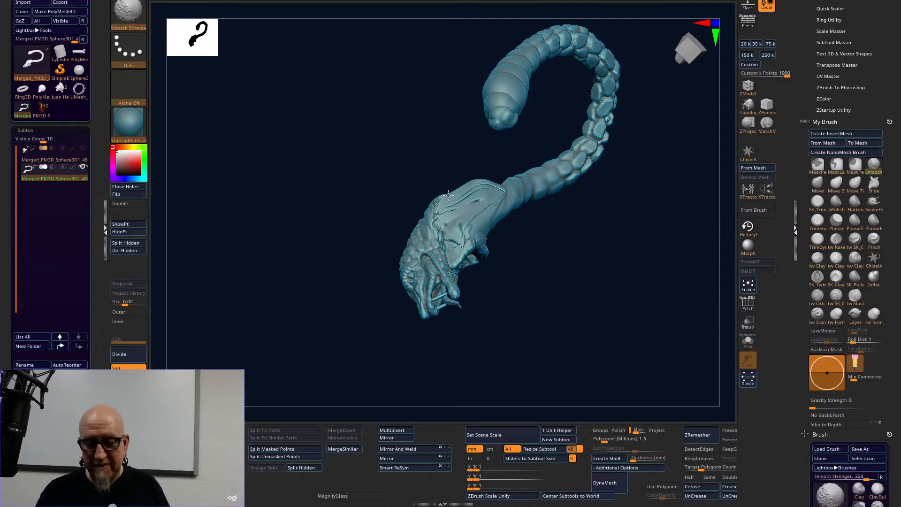
{"action": "left_click_drag", "start_coordinate": [552, 164], "coordinate": [505, 212]}
{"action": "mouse_move", "coordinate": [456, 246]}
{"action": "left_mouse_down"}
{"action": "mouse_move", "coordinate": [473, 233]}
{"action": "mouse_move", "coordinate": [462, 236]}
{"action": "left_mouse_up"}
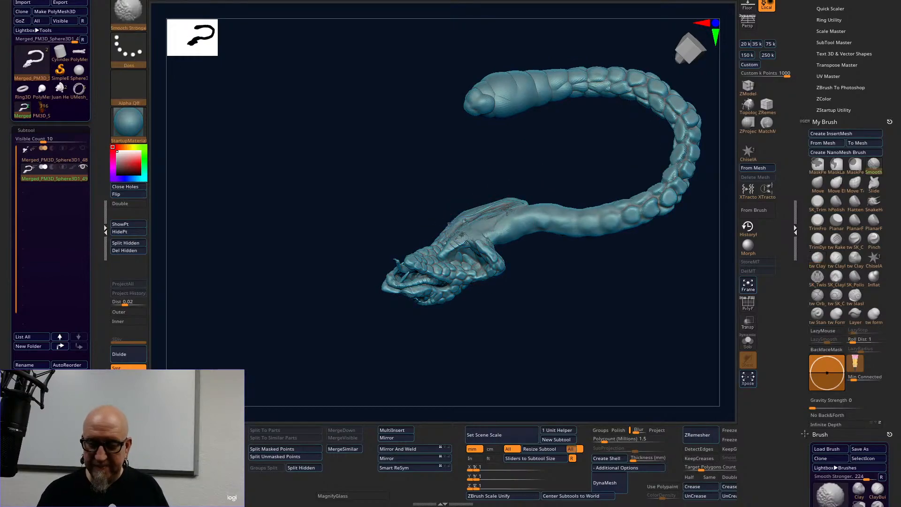
{"action": "left_click_drag", "start_coordinate": [552, 299], "coordinate": [553, 324]}
{"action": "mouse_move", "coordinate": [451, 201]}
{"action": "left_mouse_down"}
{"action": "mouse_move", "coordinate": [432, 211]}
{"action": "mouse_move", "coordinate": [446, 213]}
{"action": "mouse_move", "coordinate": [441, 202]}
{"action": "mouse_move", "coordinate": [467, 164]}
{"action": "mouse_move", "coordinate": [434, 211]}
{"action": "mouse_move", "coordinate": [441, 220]}
{"action": "mouse_move", "coordinate": [452, 172]}
{"action": "left_mouse_up"}
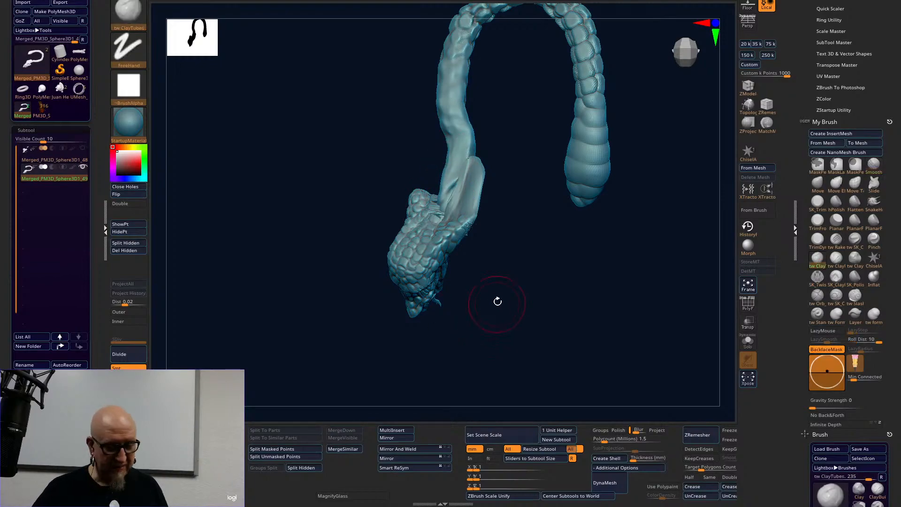
Try remeshing the whole chimaera with DynaMesh, wait for the program to respond, and undo the remesh.
{"action": "key", "text": "w"}
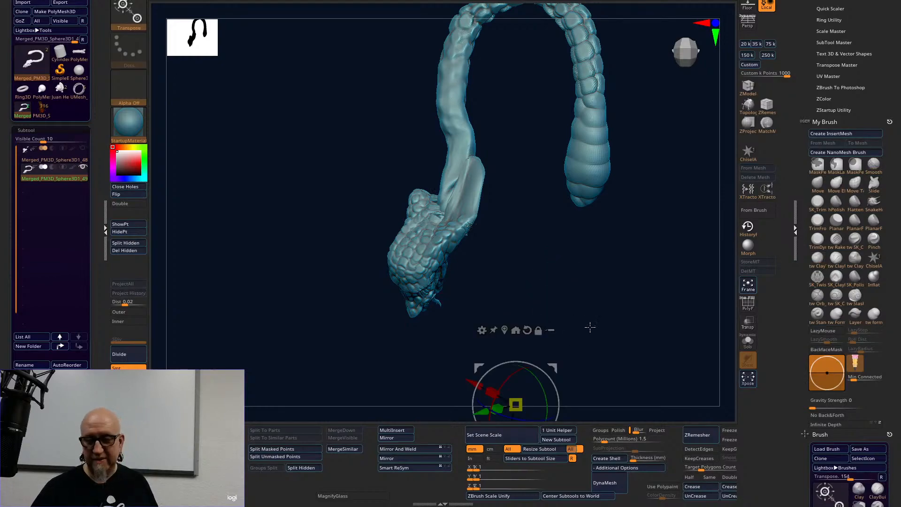
{"action": "left_click_drag", "start_coordinate": [581, 328], "coordinate": [551, 227], "text": "alt"}
{"action": "left_click", "coordinate": [451, 230]}
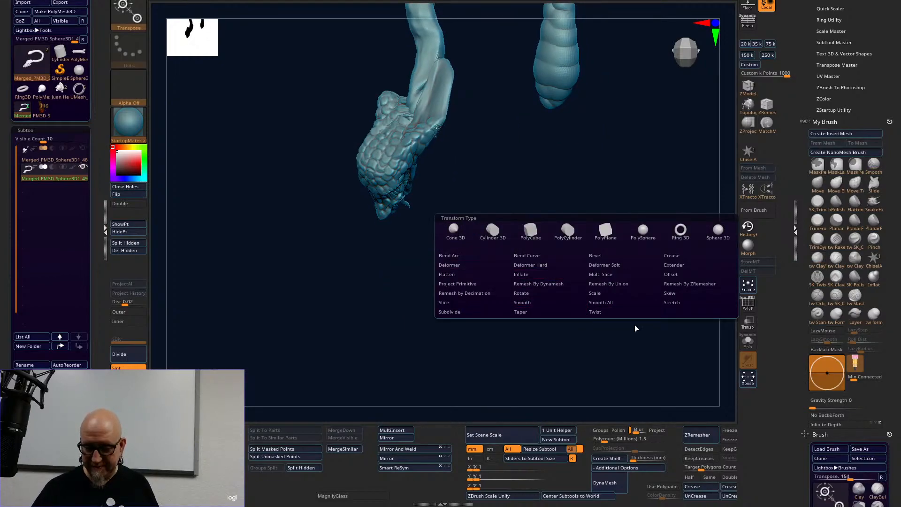
{"action": "left_click", "coordinate": [451, 231]}
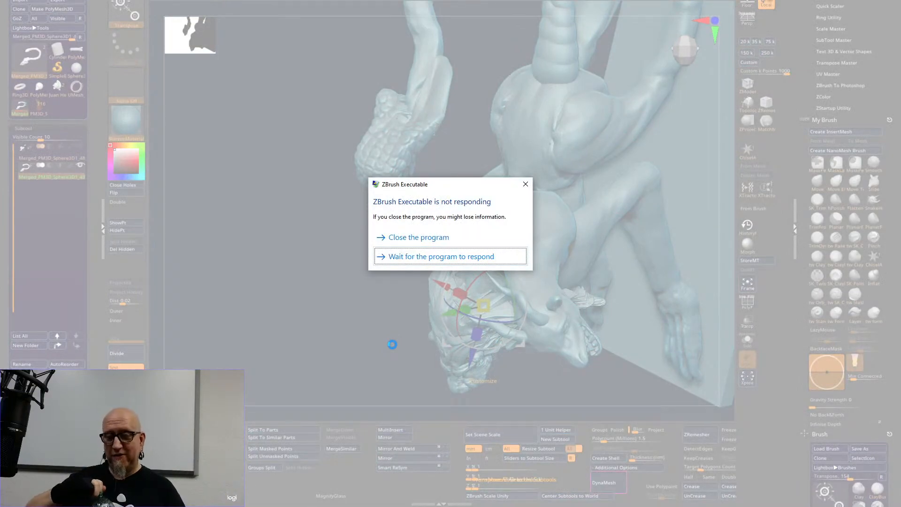
{"action": "left_click", "coordinate": [501, 254]}
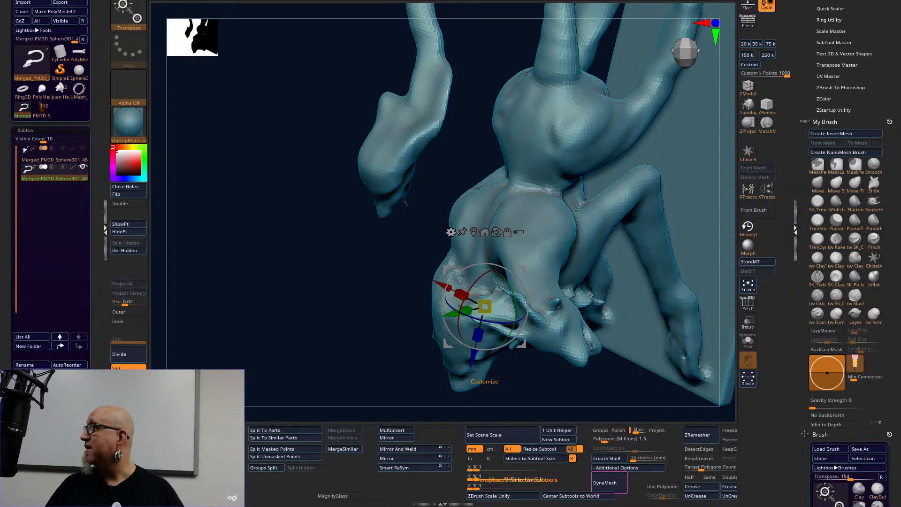
{"action": "key", "text": "ctrl+z"}
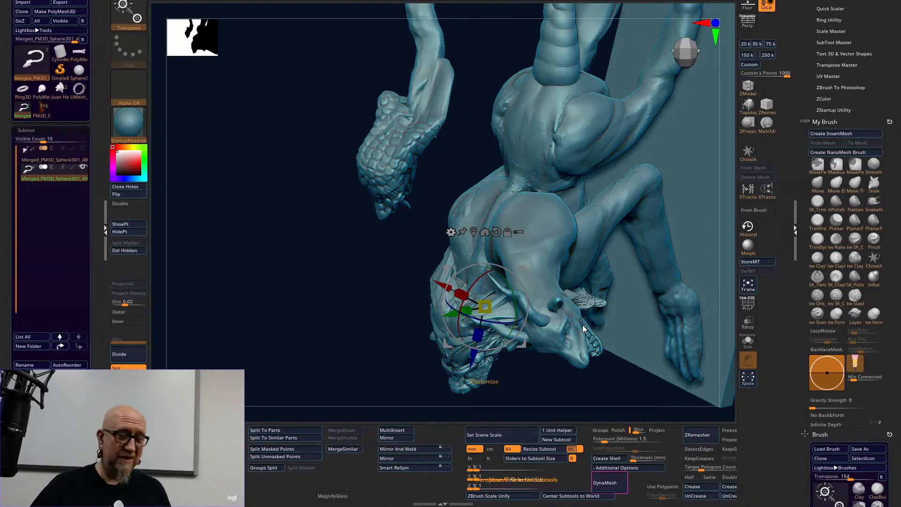
{"action": "key", "text": "super"}
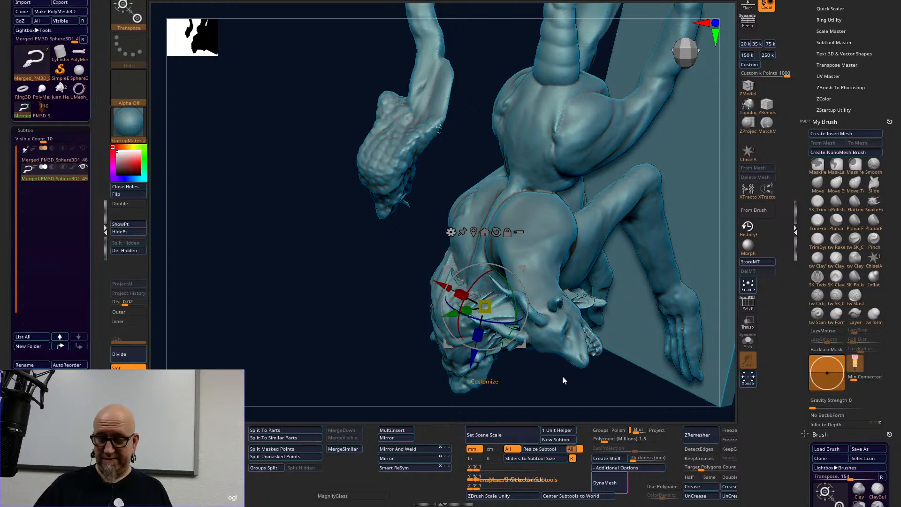
{"action": "key", "text": "ctrl+z"}
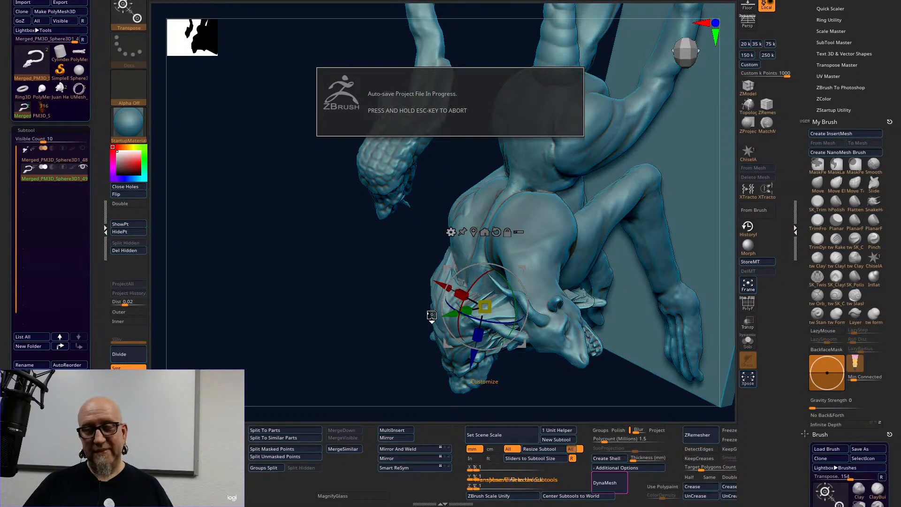
Append the yoga pug model as a subtool and delete it again.
{"action": "left_click_drag", "start_coordinate": [368, 315], "coordinate": [410, 270]}
{"action": "left_click_drag", "start_coordinate": [680, 201], "coordinate": [546, 77]}
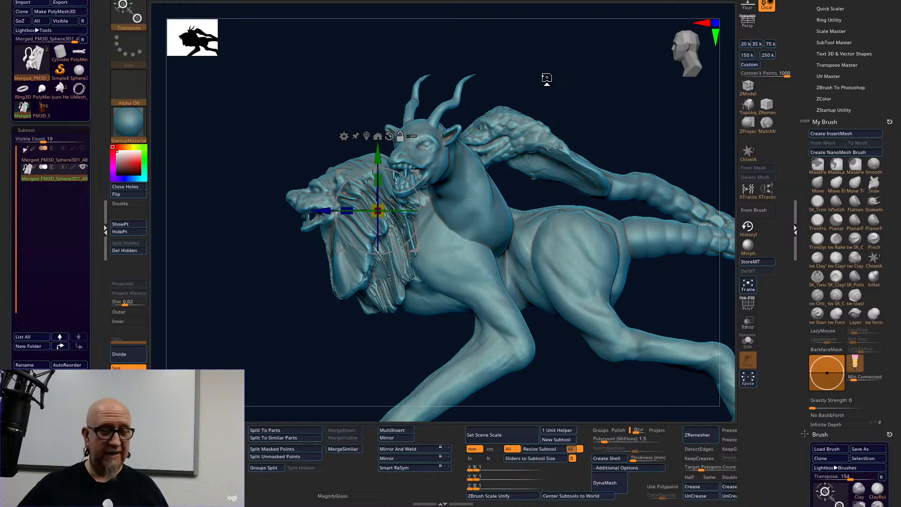
{"action": "left_click_drag", "start_coordinate": [265, 337], "coordinate": [603, 214]}
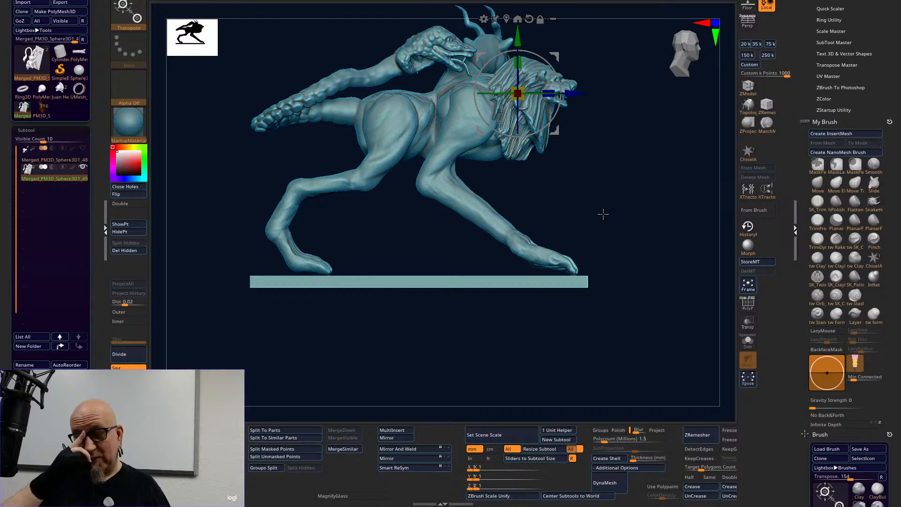
{"action": "left_click_drag", "start_coordinate": [650, 280], "coordinate": [641, 306], "text": "alt"}
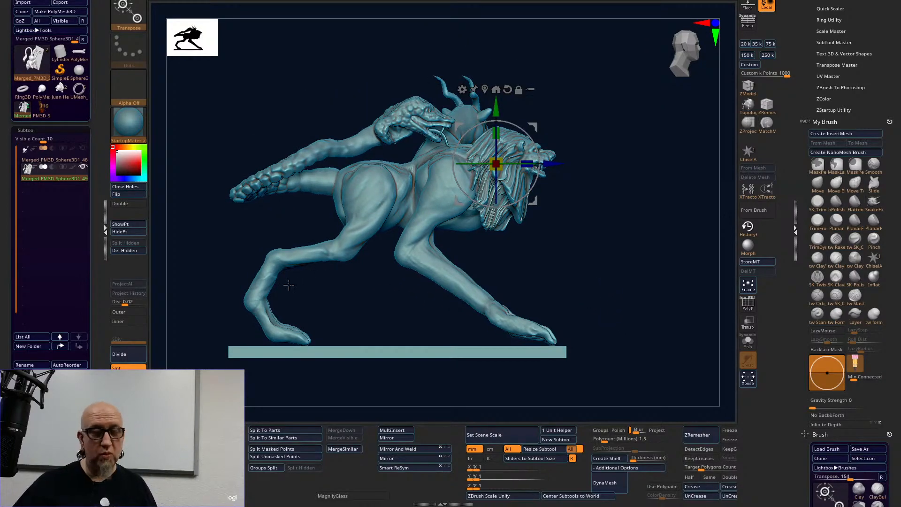
{"action": "left_click", "coordinate": [69, 408]}
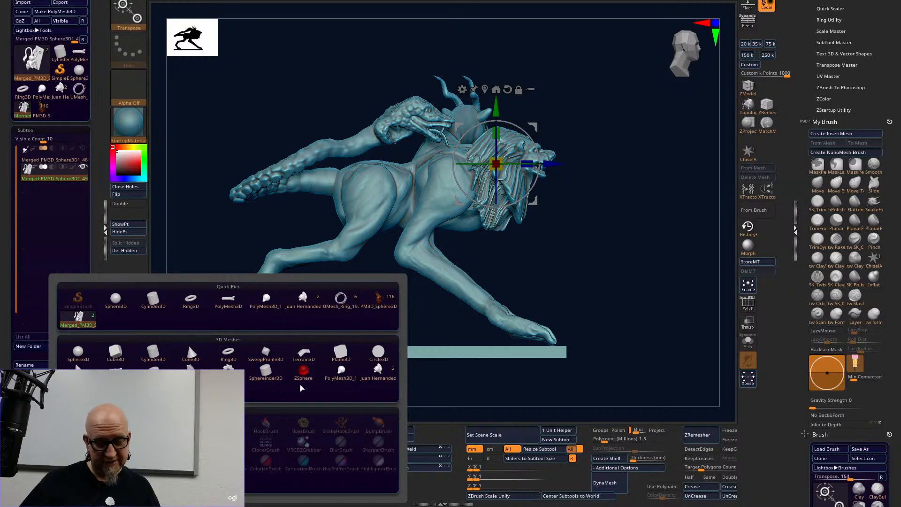
{"action": "left_click", "coordinate": [381, 373]}
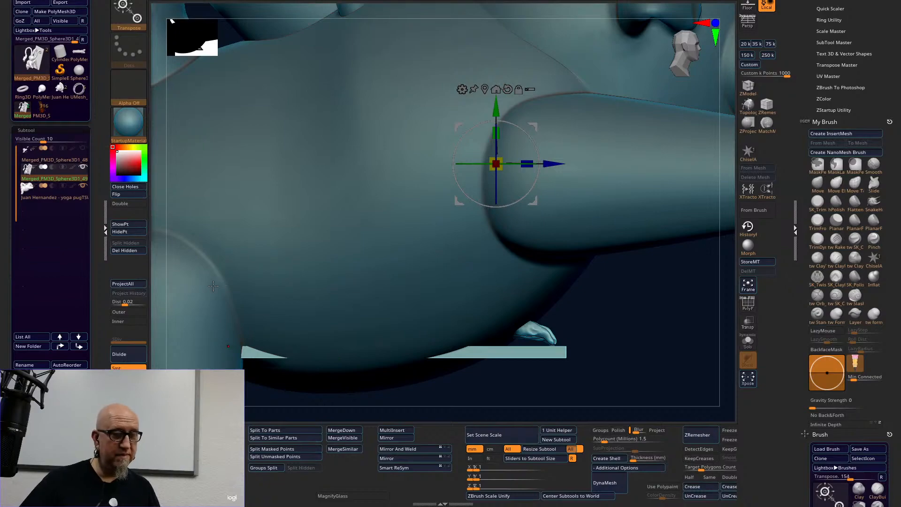
{"action": "left_click", "coordinate": [57, 196]}
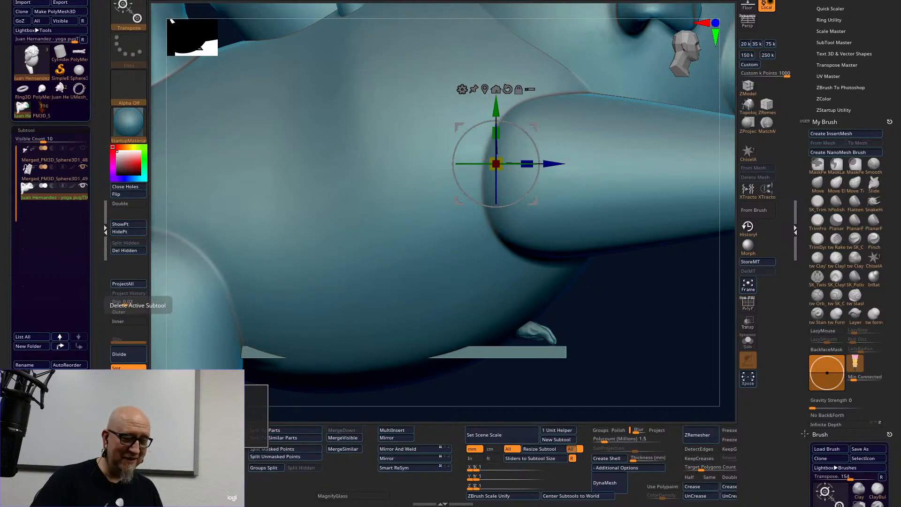
{"action": "left_click", "coordinate": [49, 434]}
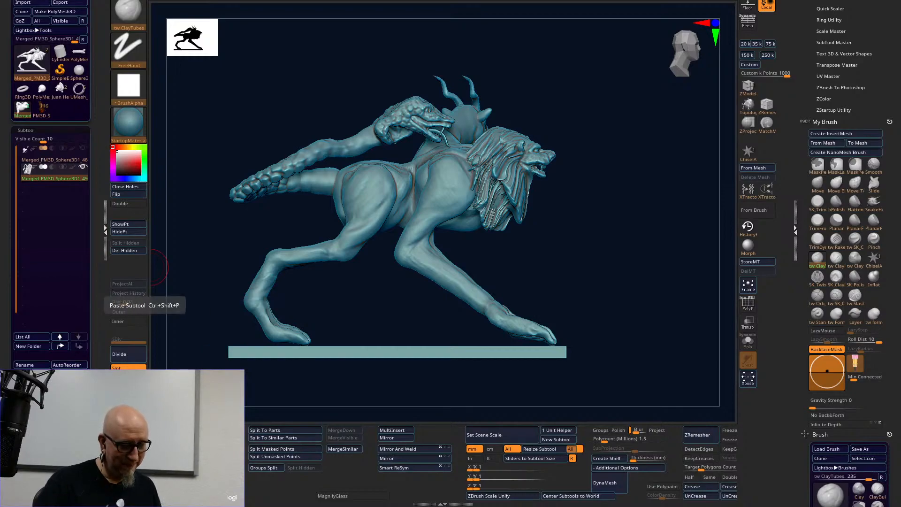
Append the PolyMesh3D_1 mesh as a new subtool, select it, and try to convert it to a PolyCube with the gizmo.
{"action": "left_click", "coordinate": [69, 407]}
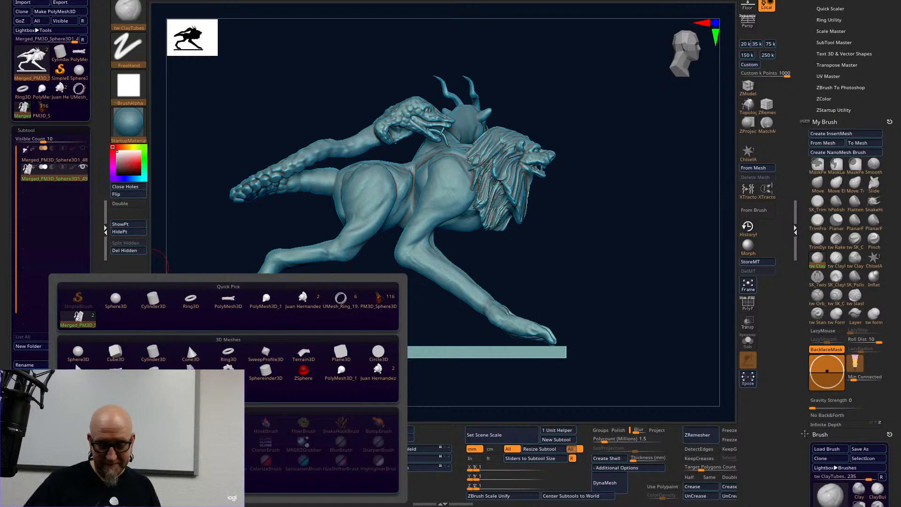
{"action": "left_click", "coordinate": [342, 374]}
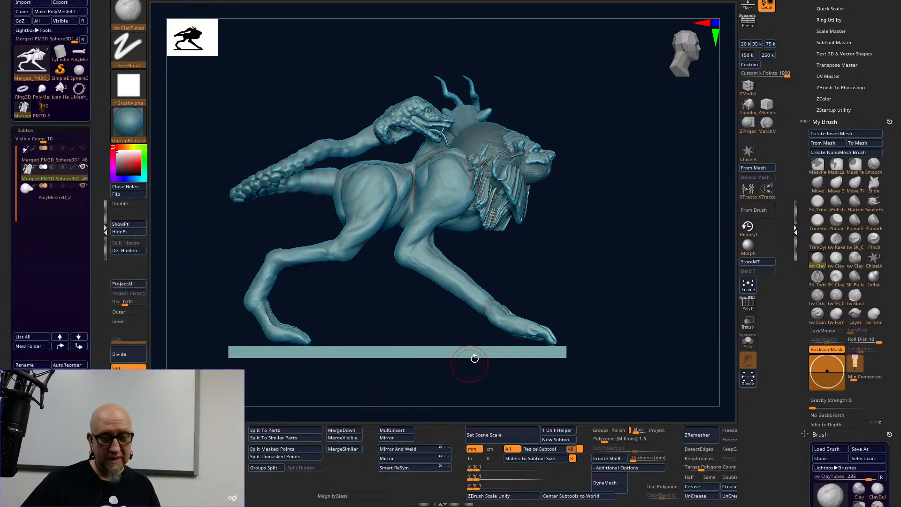
{"action": "left_click", "coordinate": [58, 197]}
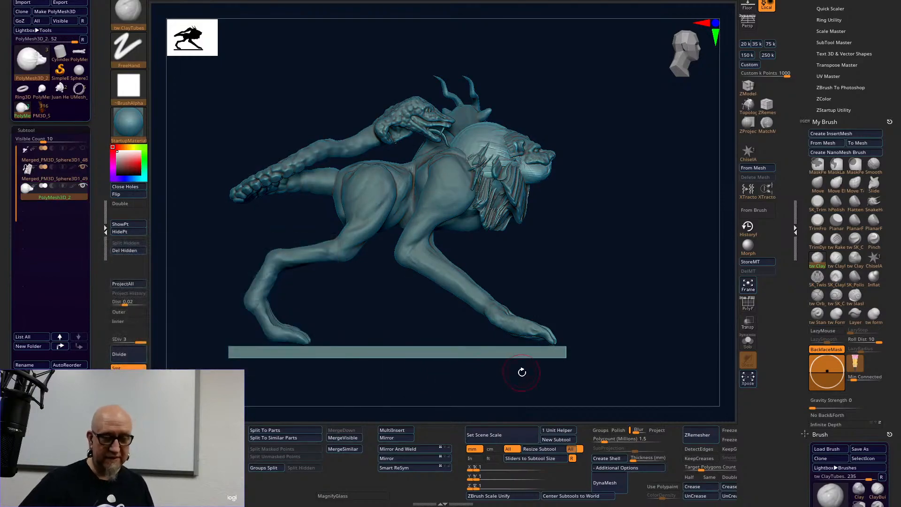
{"action": "key", "text": "w"}
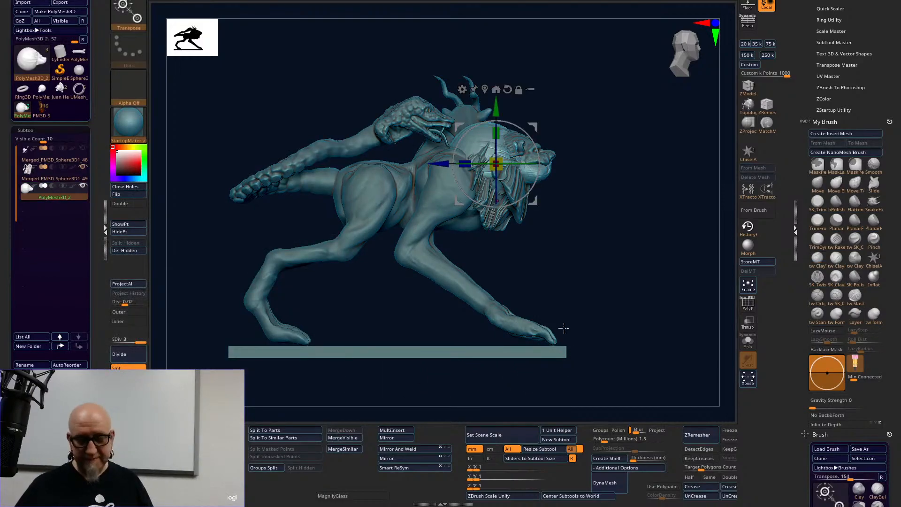
{"action": "left_click", "coordinate": [467, 89]}
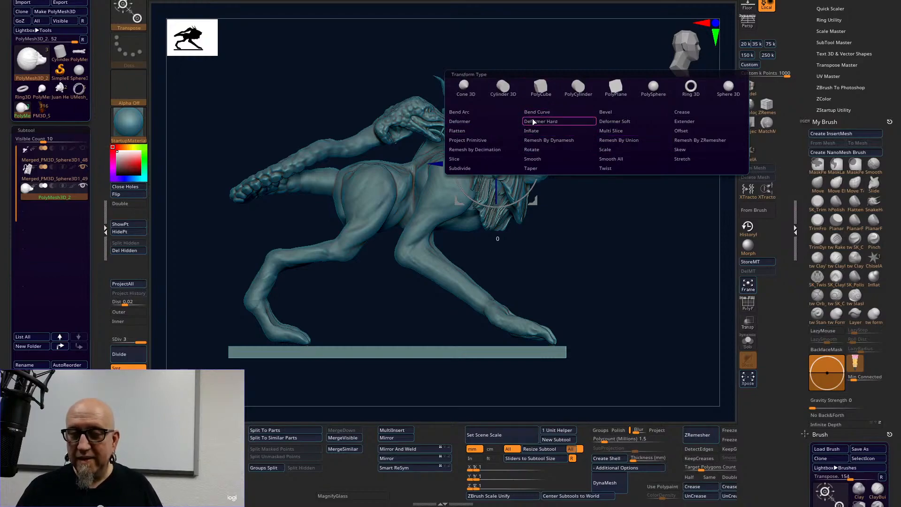
{"action": "left_click", "coordinate": [541, 85]}
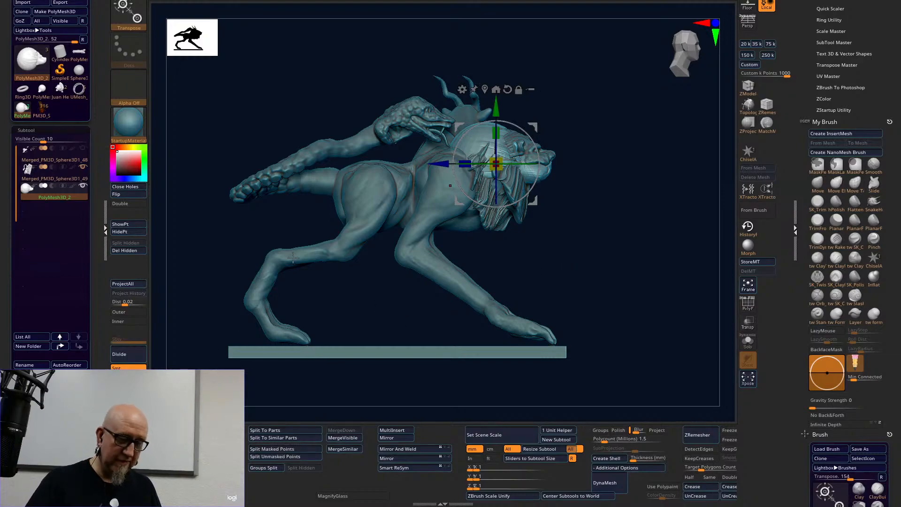
Replace the selected head subtool with a PolyCube primitive and display it with transparency and polyframe lines.
{"action": "left_click", "coordinate": [463, 90]}
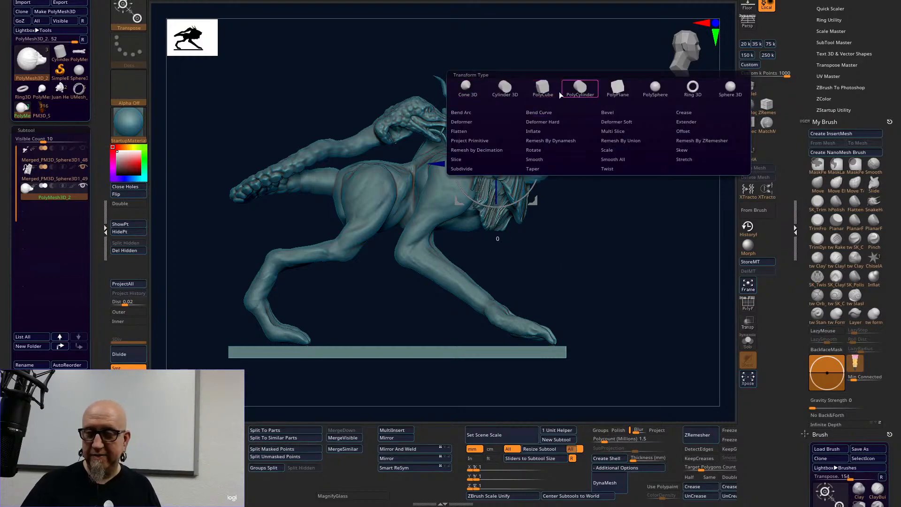
{"action": "left_click", "coordinate": [543, 87]}
{"action": "mouse_move", "coordinate": [622, 258]}
{"action": "left_mouse_down"}
{"action": "mouse_move", "coordinate": [653, 263]}
{"action": "mouse_move", "coordinate": [638, 260]}
{"action": "left_mouse_up"}
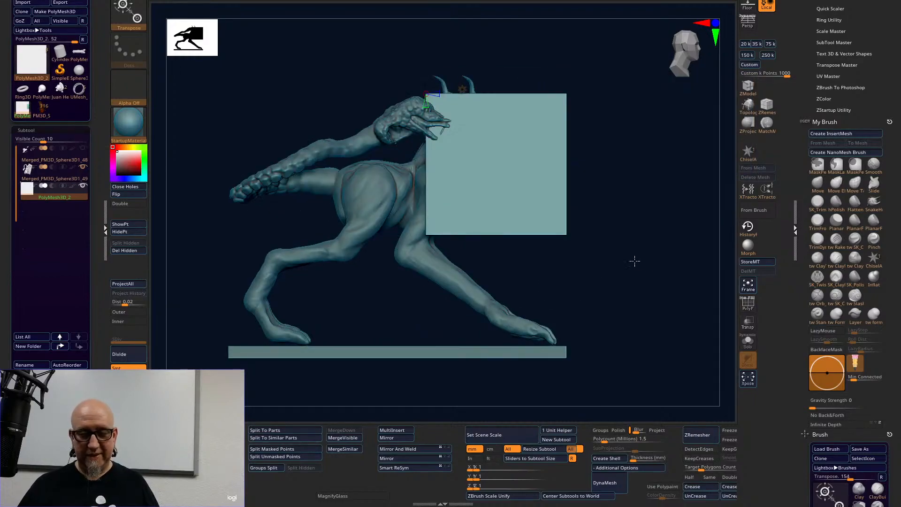
{"action": "left_click", "coordinate": [747, 322]}
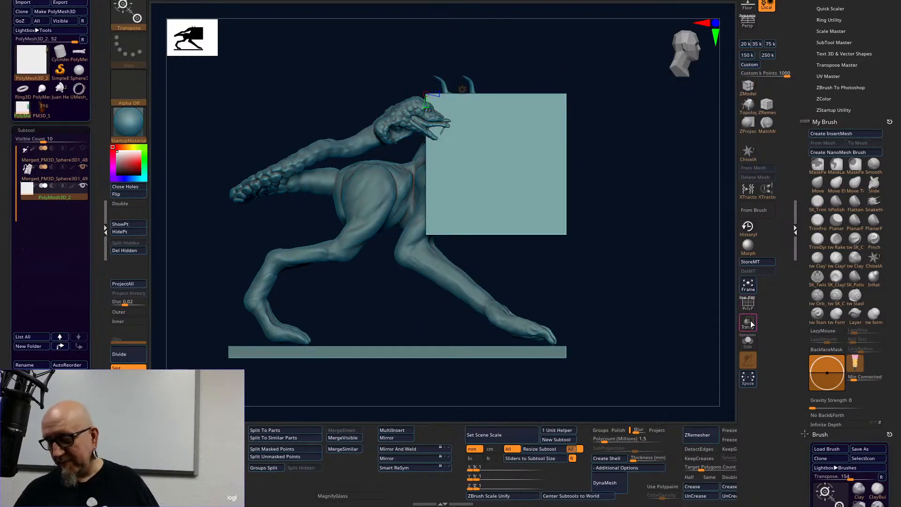
{"action": "left_click_drag", "start_coordinate": [626, 277], "coordinate": [659, 323], "text": "alt"}
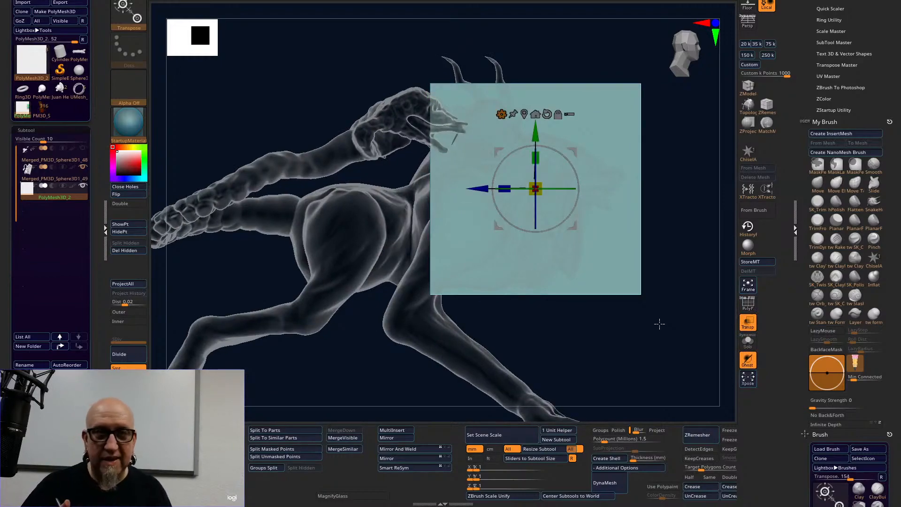
{"action": "left_click", "coordinate": [747, 303]}
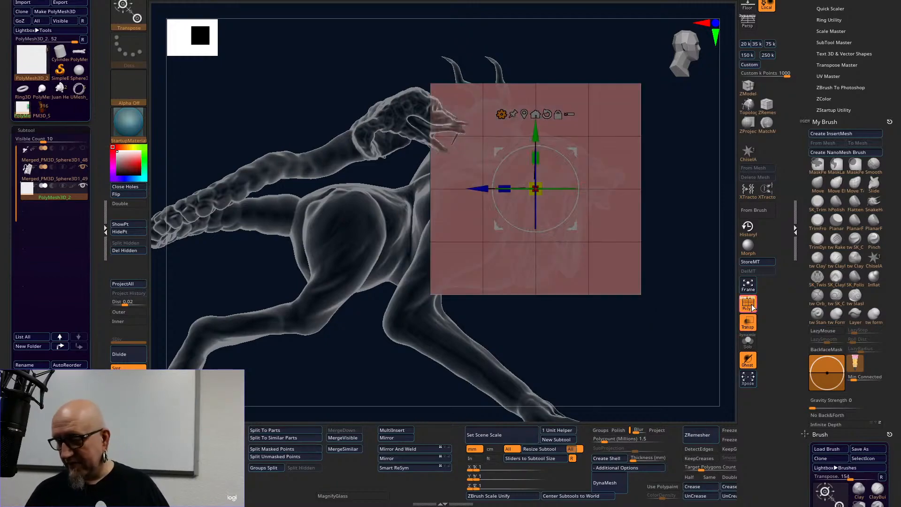
Reduce the PolyCube's divisions to a single segment along each axis.
{"action": "mouse_move", "coordinate": [572, 326]}
{"action": "left_mouse_down"}
{"action": "mouse_move", "coordinate": [593, 336]}
{"action": "mouse_move", "coordinate": [585, 348]}
{"action": "mouse_move", "coordinate": [577, 338]}
{"action": "left_mouse_up"}
{"action": "left_click", "coordinate": [501, 115]}
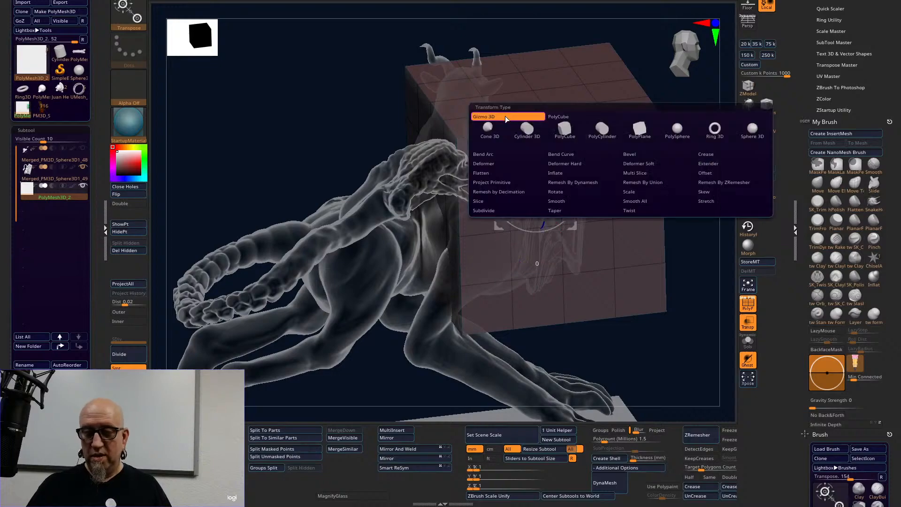
{"action": "left_click", "coordinate": [565, 127]}
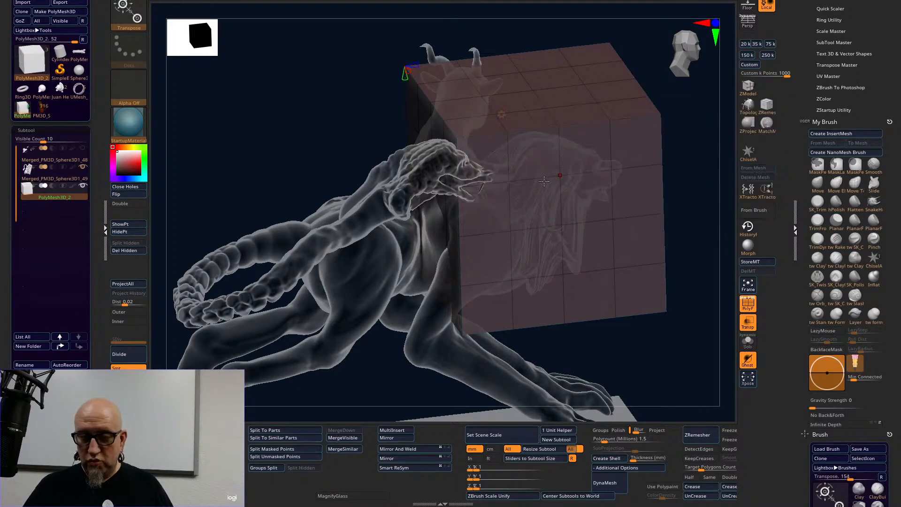
{"action": "left_click_drag", "start_coordinate": [412, 67], "coordinate": [378, 80]}
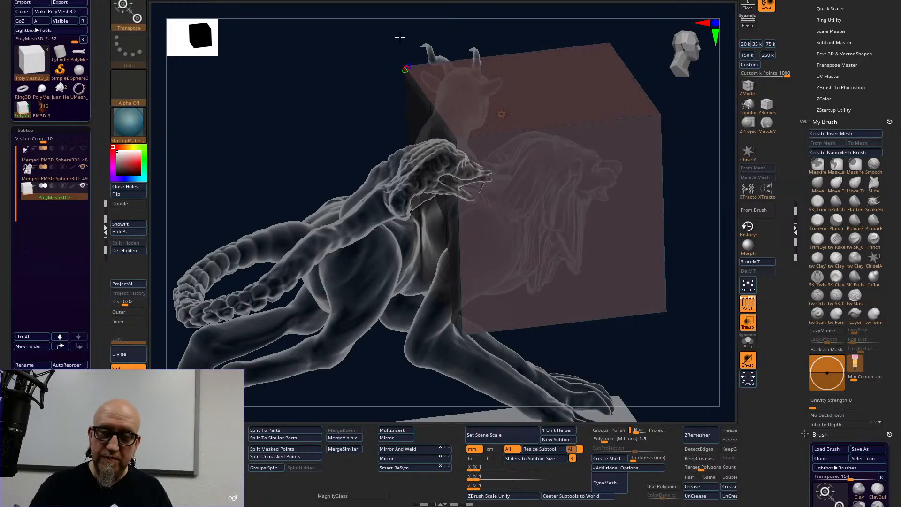
Scale the cube down, tilt it and place it over the creature's chest, then stretch it along its height.
{"action": "left_click_drag", "start_coordinate": [670, 356], "coordinate": [658, 312], "text": "shift"}
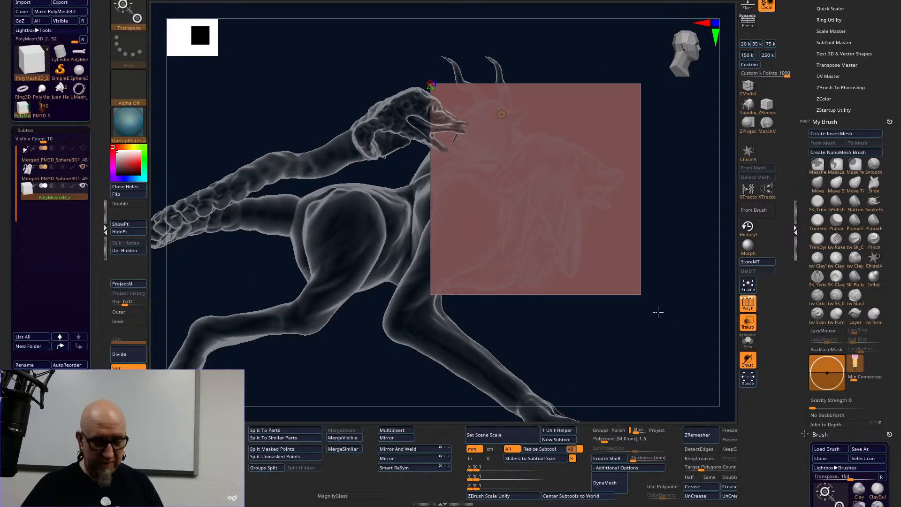
{"action": "left_click_drag", "start_coordinate": [572, 227], "coordinate": [413, 105]}
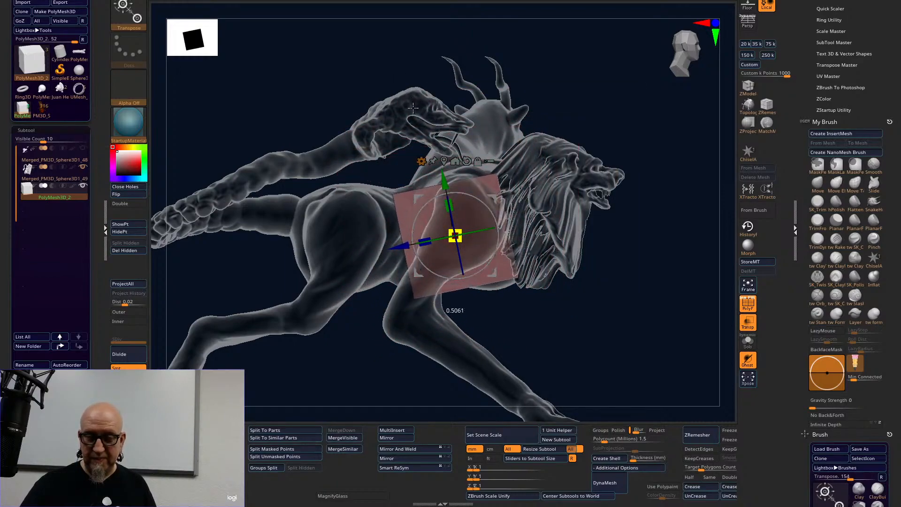
{"action": "left_click_drag", "start_coordinate": [489, 271], "coordinate": [498, 271]}
{"action": "left_click_drag", "start_coordinate": [459, 205], "coordinate": [460, 197]}
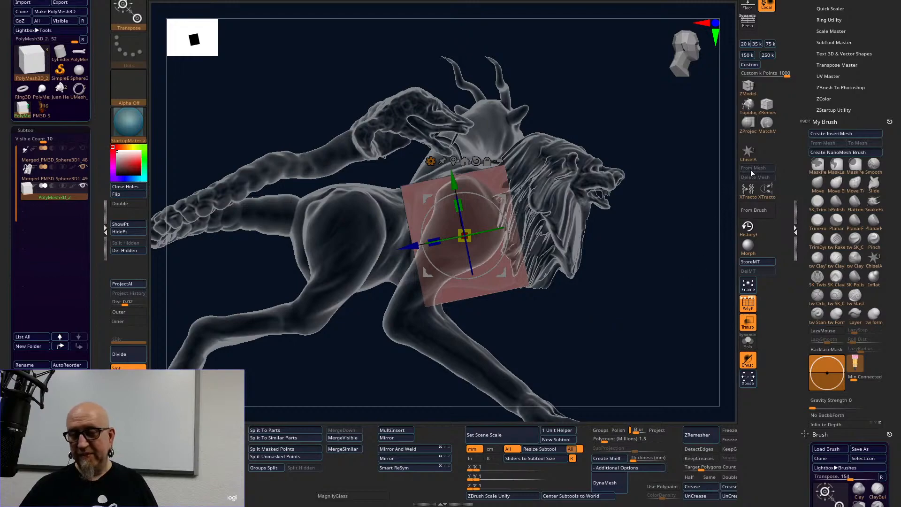
Extrude the cube's rear face toward the creature's belly with the ZModeler brush.
{"action": "left_click", "coordinate": [748, 86]}
{"action": "left_click_drag", "start_coordinate": [624, 325], "coordinate": [563, 310]}
{"action": "left_click_drag", "start_coordinate": [416, 277], "coordinate": [351, 258]}
{"action": "mouse_move", "coordinate": [633, 318]}
{"action": "left_mouse_down"}
{"action": "mouse_move", "coordinate": [643, 333]}
{"action": "mouse_move", "coordinate": [521, 311]}
{"action": "left_mouse_up"}
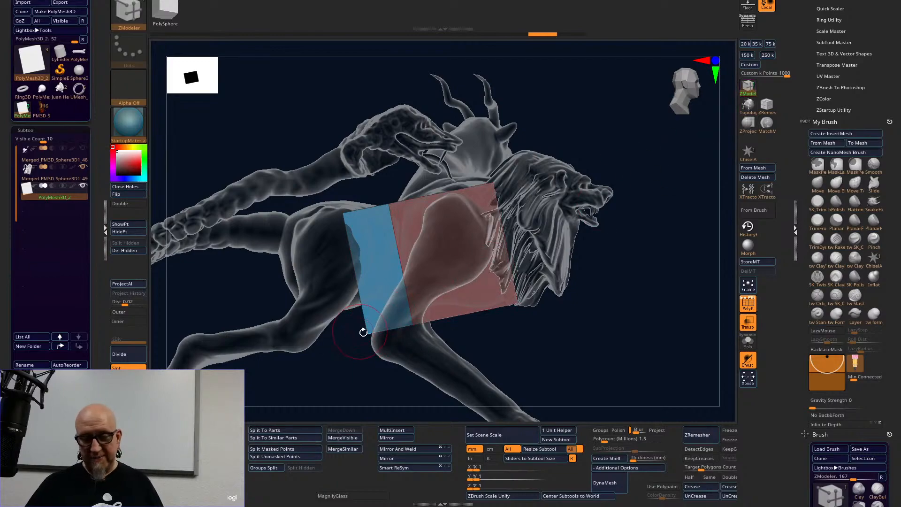
Set the ZModeler point Move target to Infinite XYZ and fit the block's corner points to the creature's chest and belly profile.
{"action": "key", "text": "space"}
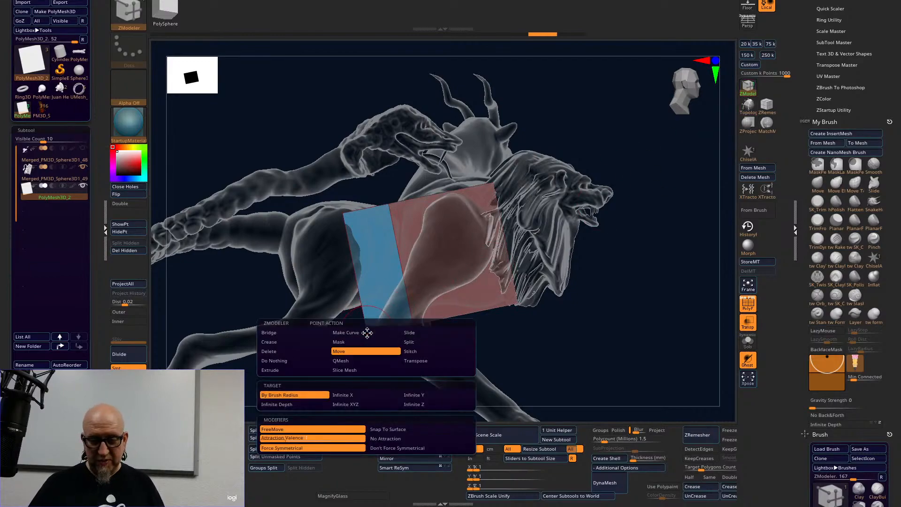
{"action": "left_click", "coordinate": [352, 404]}
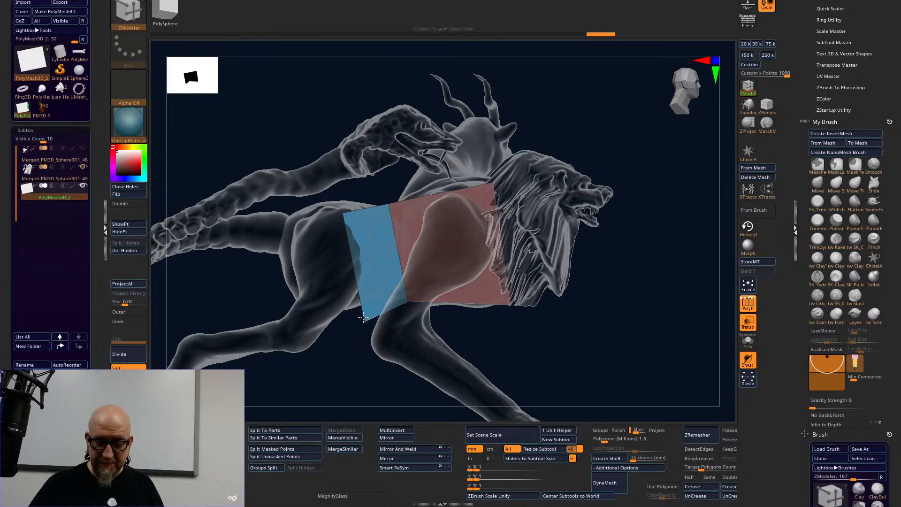
{"action": "left_click_drag", "start_coordinate": [366, 301], "coordinate": [370, 301]}
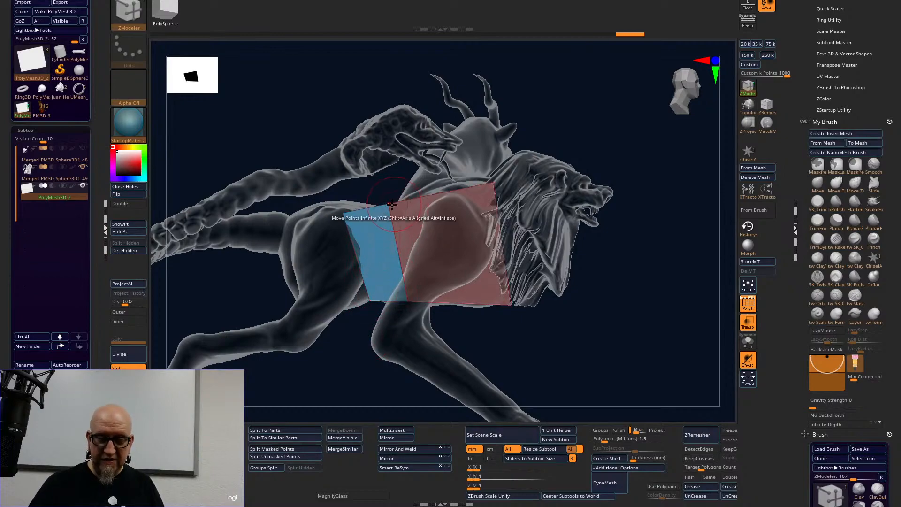
{"action": "left_click_drag", "start_coordinate": [389, 204], "coordinate": [401, 204]}
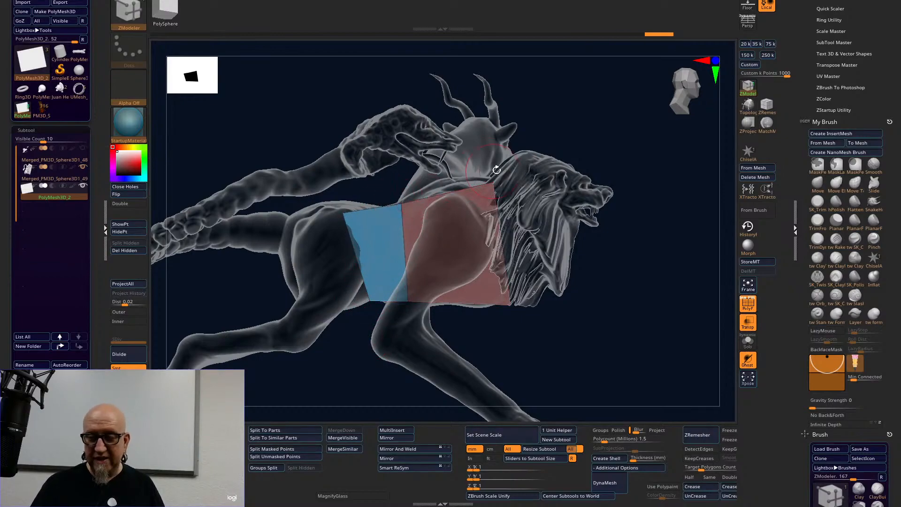
{"action": "left_click_drag", "start_coordinate": [489, 186], "coordinate": [486, 186]}
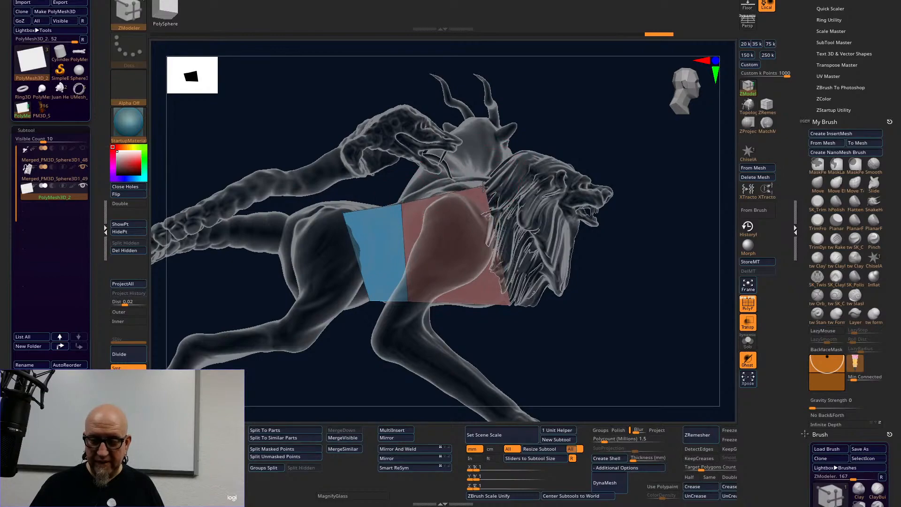
{"action": "left_click_drag", "start_coordinate": [346, 214], "coordinate": [373, 202]}
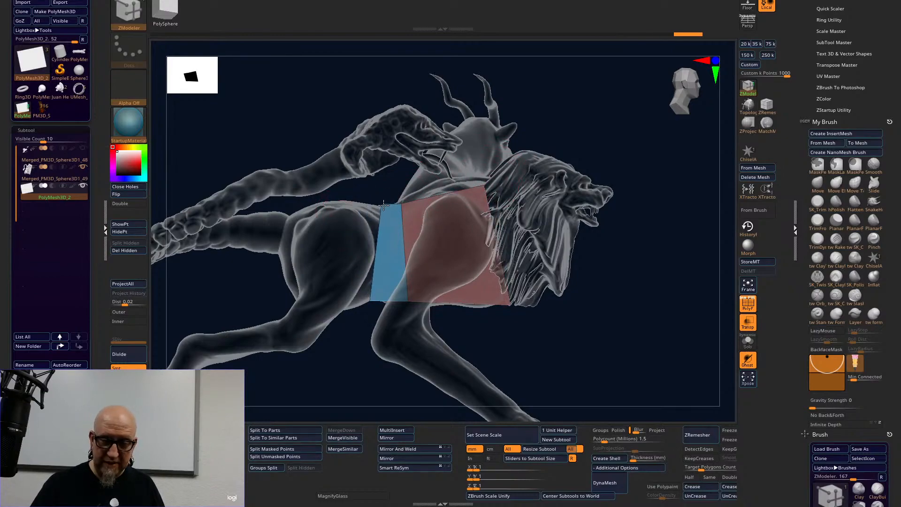
Extrude the block's rear face in sections to cover the creature's hindquarters using QMesh.
{"action": "left_click_drag", "start_coordinate": [335, 386], "coordinate": [346, 323]}
{"action": "left_click_drag", "start_coordinate": [371, 253], "coordinate": [301, 248]}
{"action": "left_click_drag", "start_coordinate": [316, 300], "coordinate": [324, 345]}
{"action": "mouse_move", "coordinate": [319, 192]}
{"action": "left_mouse_down"}
{"action": "mouse_move", "coordinate": [291, 194]}
{"action": "mouse_move", "coordinate": [322, 187]}
{"action": "left_mouse_up"}
{"action": "left_click_drag", "start_coordinate": [308, 287], "coordinate": [295, 287]}
{"action": "left_click_drag", "start_coordinate": [281, 377], "coordinate": [290, 267]}
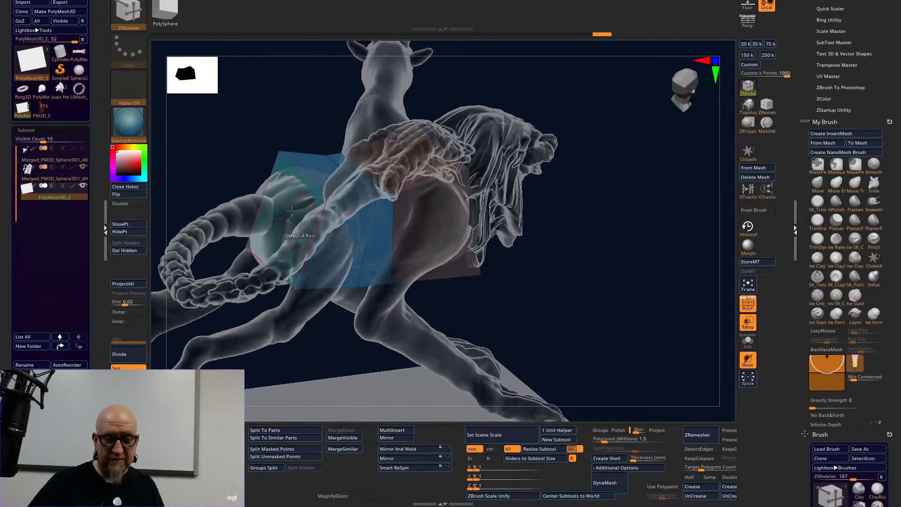
Move the points at the block's rear end to follow the rump contour in side view.
{"action": "left_click_drag", "start_coordinate": [624, 224], "coordinate": [617, 164]}
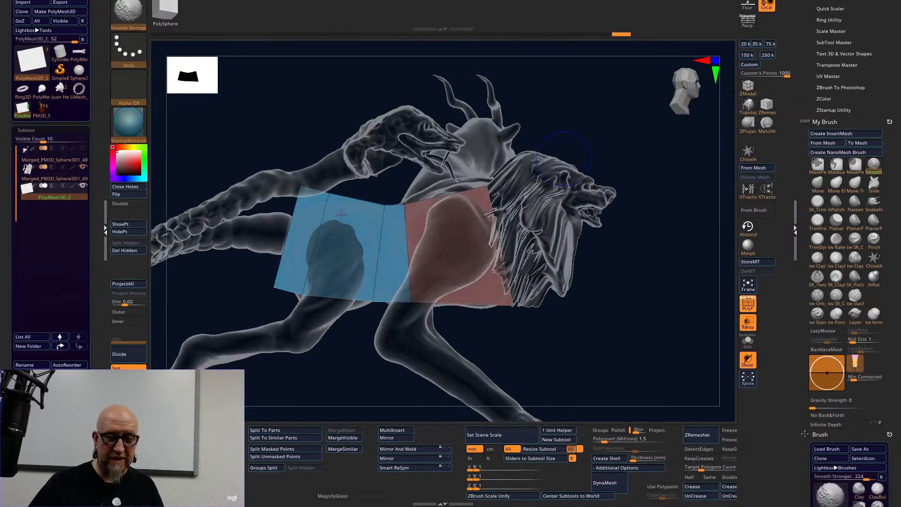
{"action": "left_click_drag", "start_coordinate": [283, 210], "coordinate": [285, 209]}
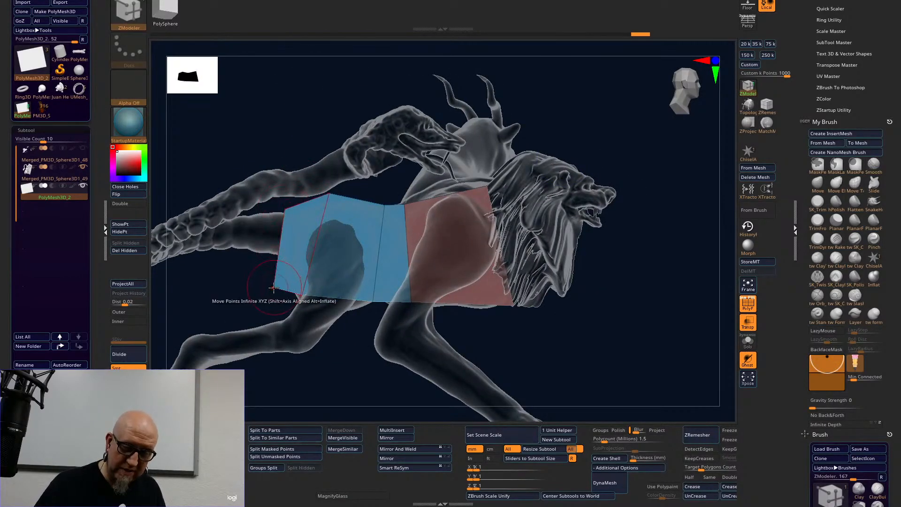
{"action": "left_click_drag", "start_coordinate": [275, 288], "coordinate": [281, 255]}
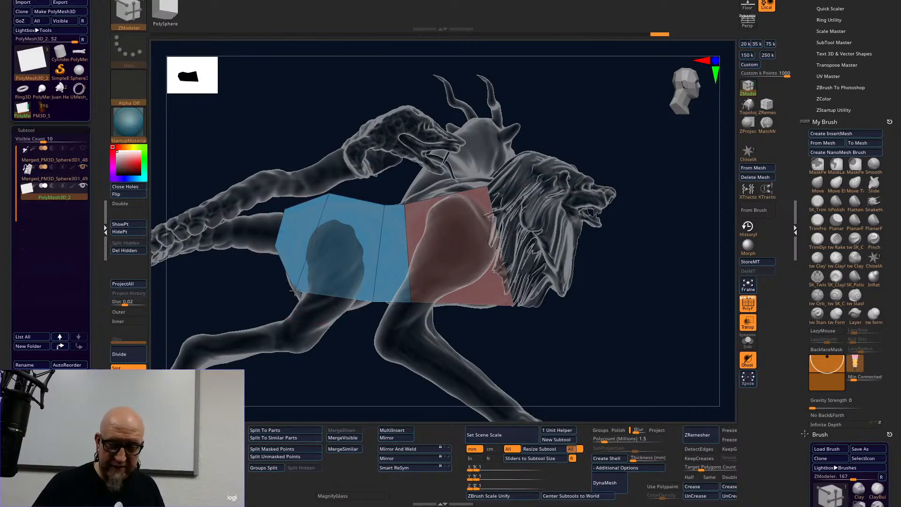
Extrude the block's side faces outward at the chest and hips, and try a lengthwise edge loop along its back.
{"action": "left_click_drag", "start_coordinate": [615, 340], "coordinate": [536, 317]}
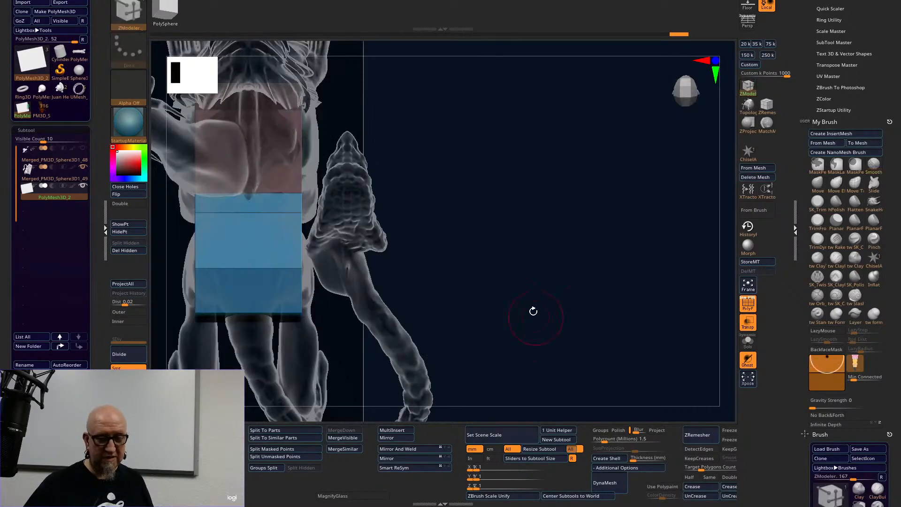
{"action": "left_click_drag", "start_coordinate": [515, 270], "coordinate": [629, 188]}
{"action": "left_click_drag", "start_coordinate": [464, 177], "coordinate": [448, 153]}
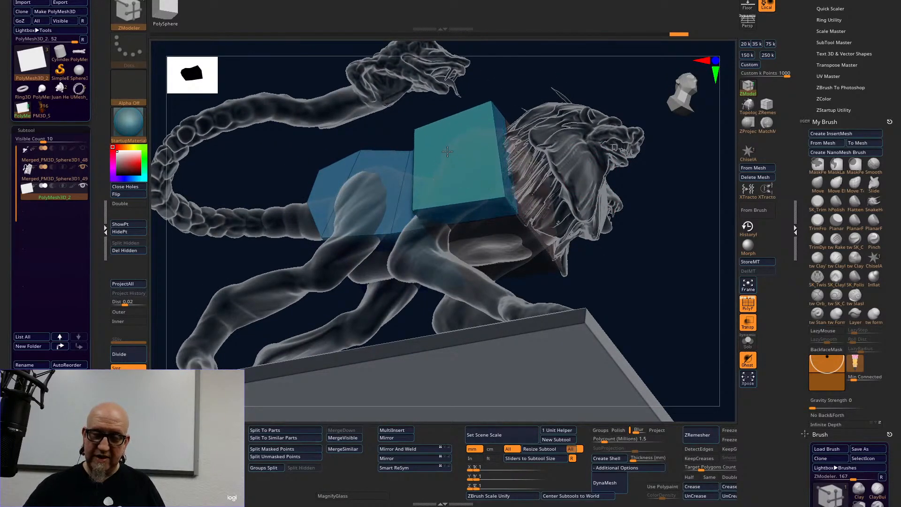
{"action": "left_click_drag", "start_coordinate": [676, 197], "coordinate": [694, 252]}
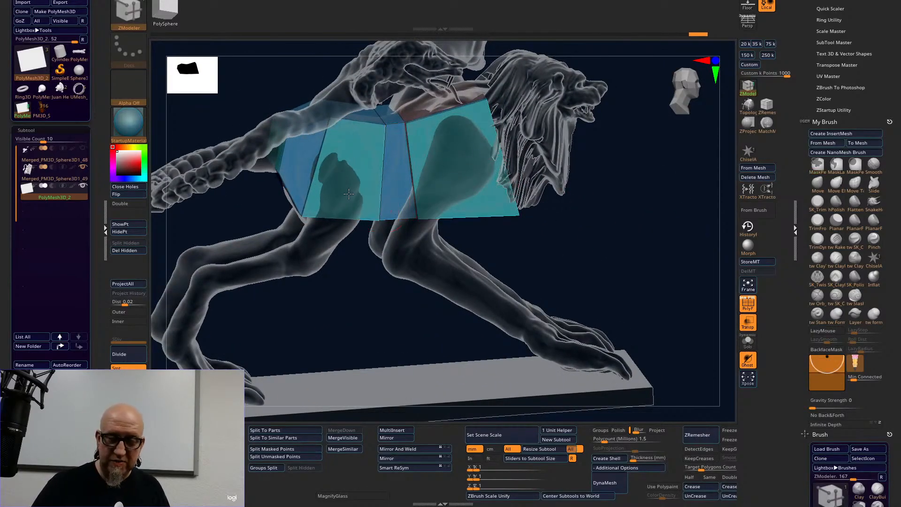
{"action": "left_click_drag", "start_coordinate": [664, 205], "coordinate": [649, 265]}
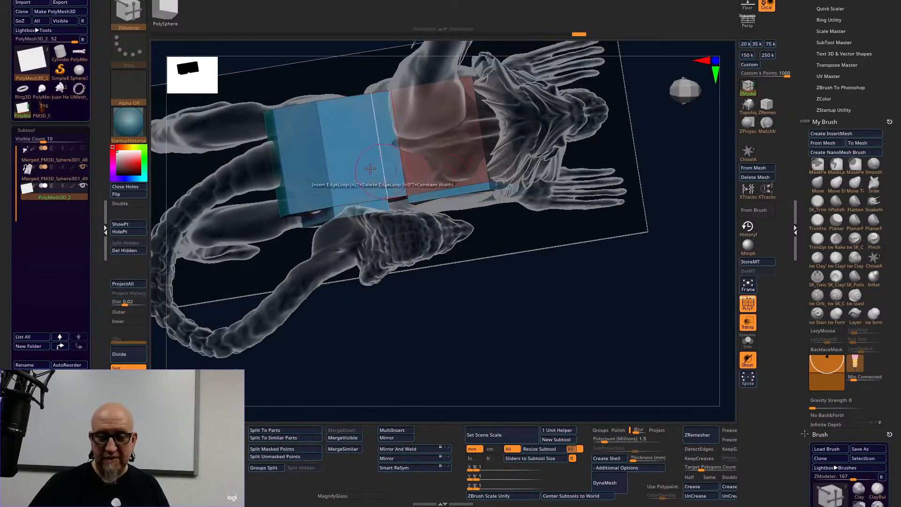
{"action": "left_click", "coordinate": [382, 167]}
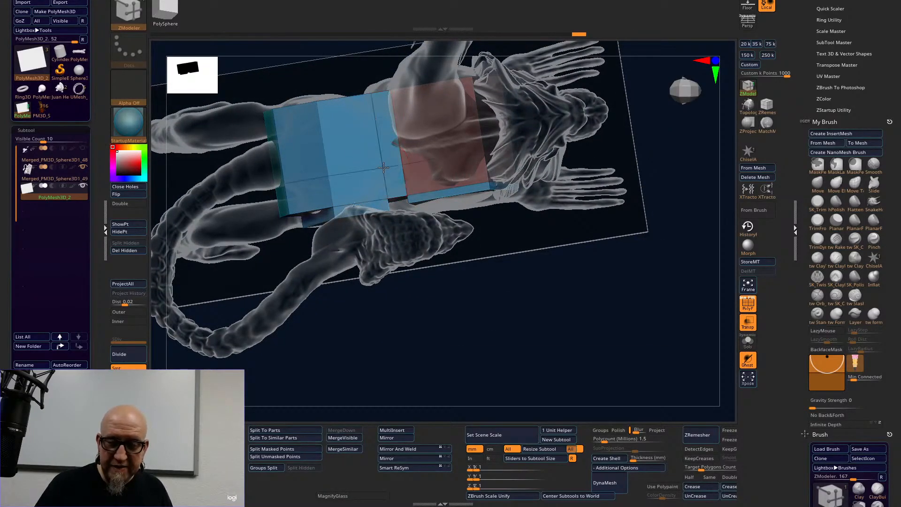
{"action": "left_click_drag", "start_coordinate": [524, 350], "coordinate": [504, 207]}
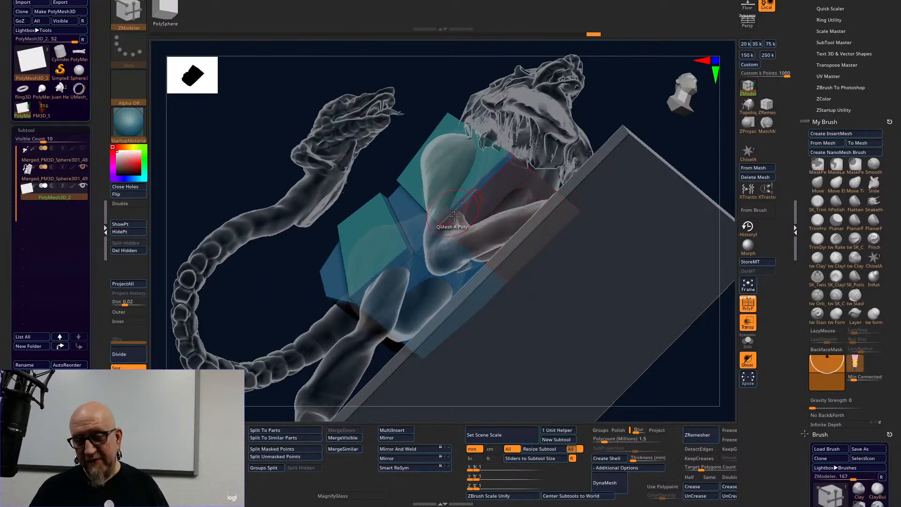
Extrude the underside face of the shoulder block downward to start the upper foreleg.
{"action": "left_click", "coordinate": [673, 91]}
{"action": "left_click_drag", "start_coordinate": [657, 146], "coordinate": [475, 450]}
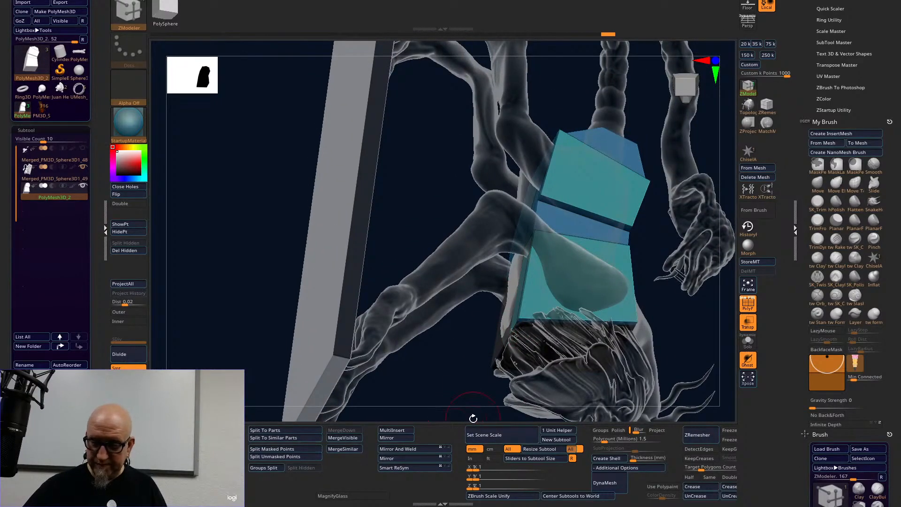
{"action": "left_click_drag", "start_coordinate": [686, 327], "coordinate": [532, 298]}
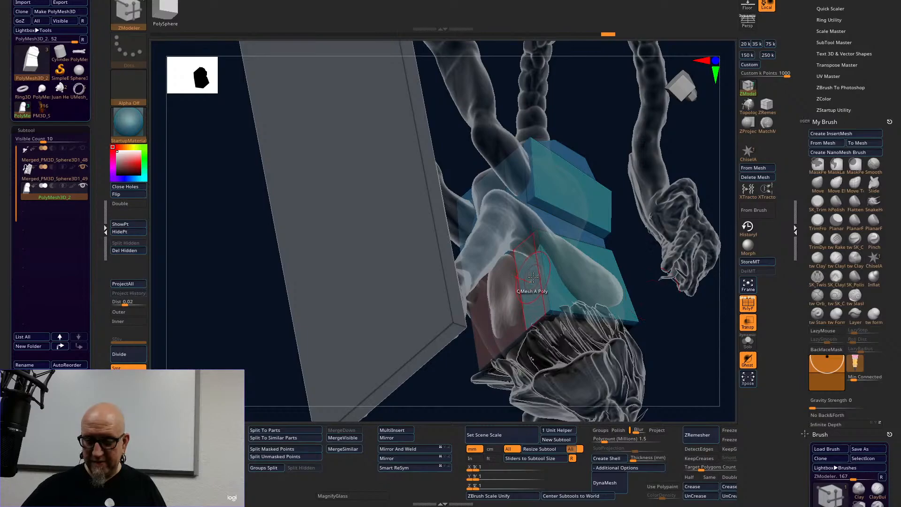
{"action": "left_click_drag", "start_coordinate": [523, 256], "coordinate": [518, 241]}
Move the points of the new foreleg section toward the elbow and collapse its front edge into the chest.
{"action": "left_click_drag", "start_coordinate": [652, 262], "coordinate": [673, 242]}
{"action": "left_click_drag", "start_coordinate": [544, 133], "coordinate": [551, 214]}
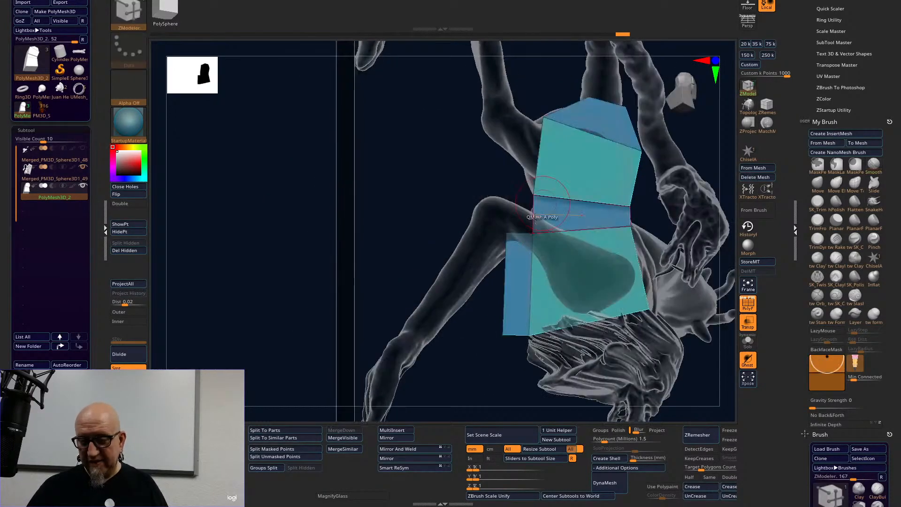
{"action": "left_click_drag", "start_coordinate": [506, 234], "coordinate": [497, 198]}
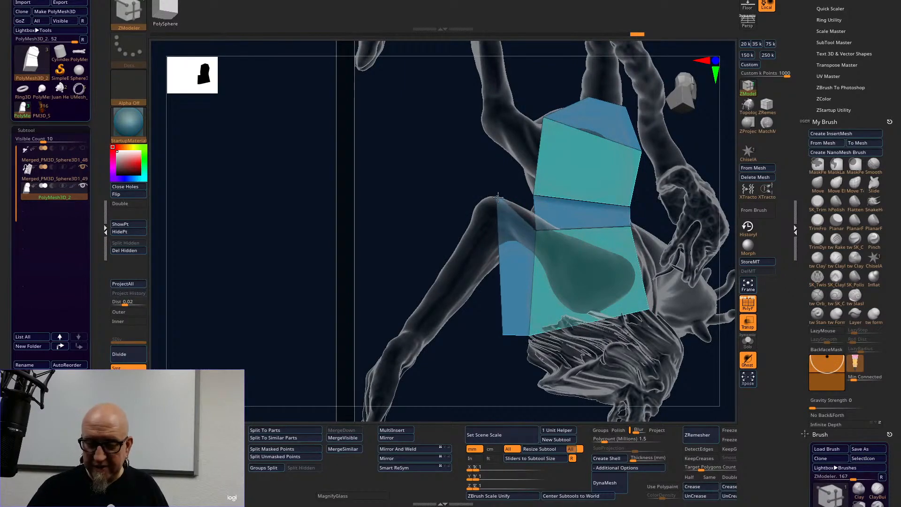
{"action": "left_click_drag", "start_coordinate": [503, 332], "coordinate": [529, 332]}
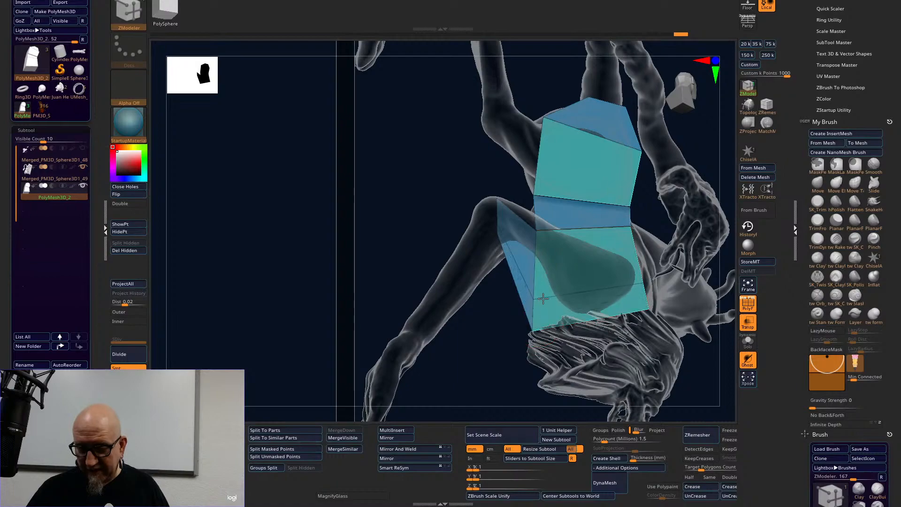
{"action": "right_click_drag", "start_coordinate": [540, 296], "coordinate": [553, 321]}
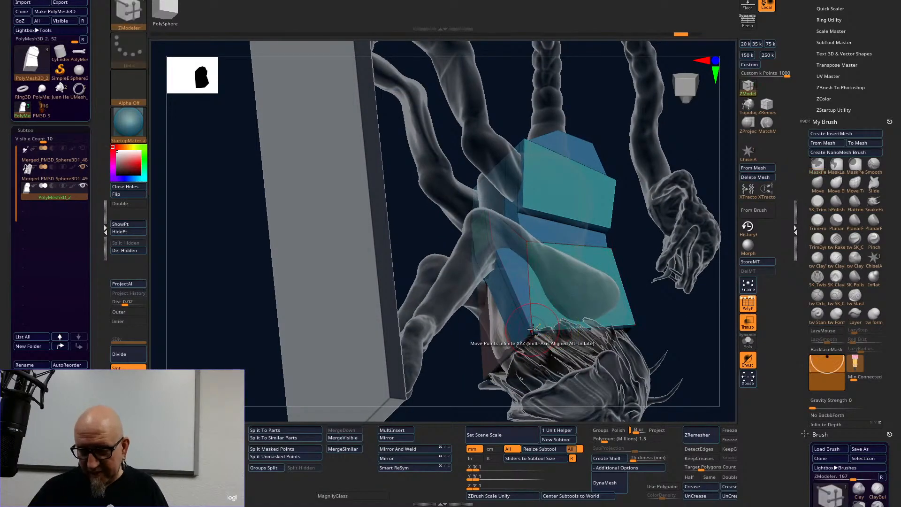
{"action": "right_click", "coordinate": [662, 305]}
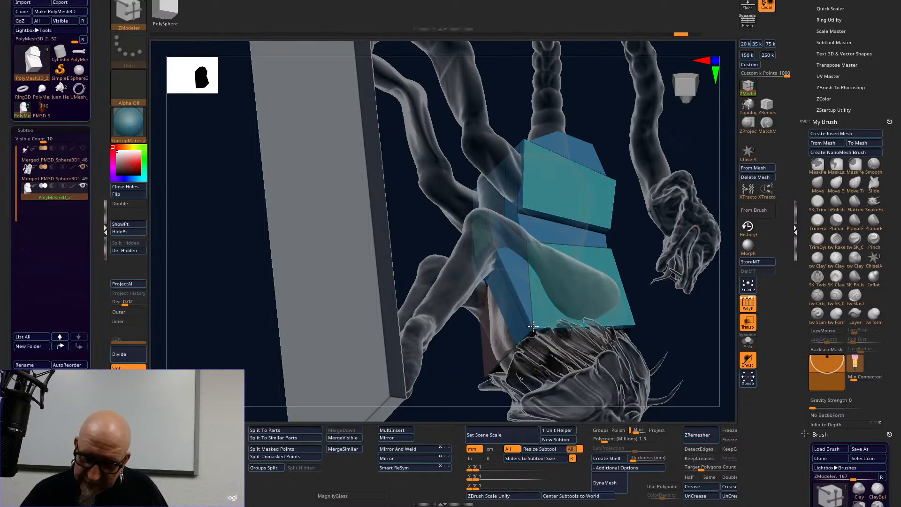
Set the ZModeler point move target to By Brush Radius and pull the lower front corner of the shoulder block back toward the shoulder.
{"action": "left_click_drag", "start_coordinate": [681, 251], "coordinate": [639, 266]}
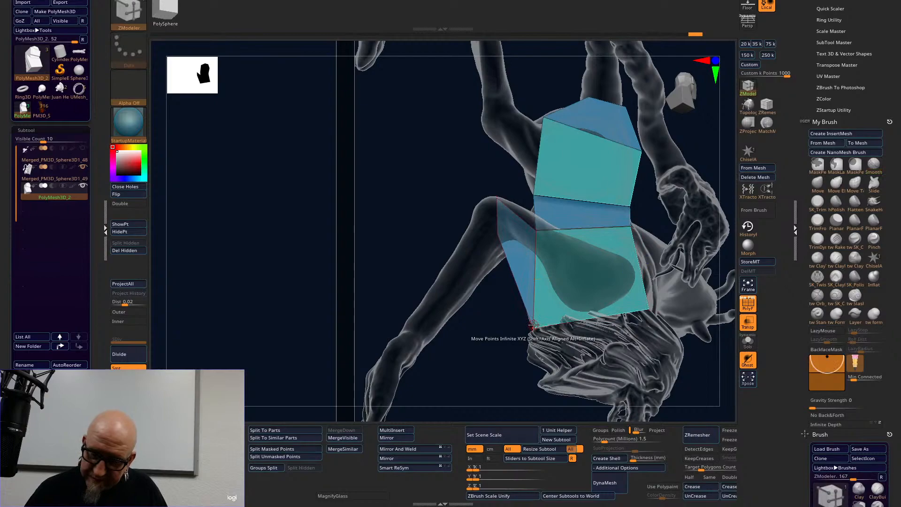
{"action": "left_click_drag", "start_coordinate": [499, 378], "coordinate": [507, 360], "text": "shift"}
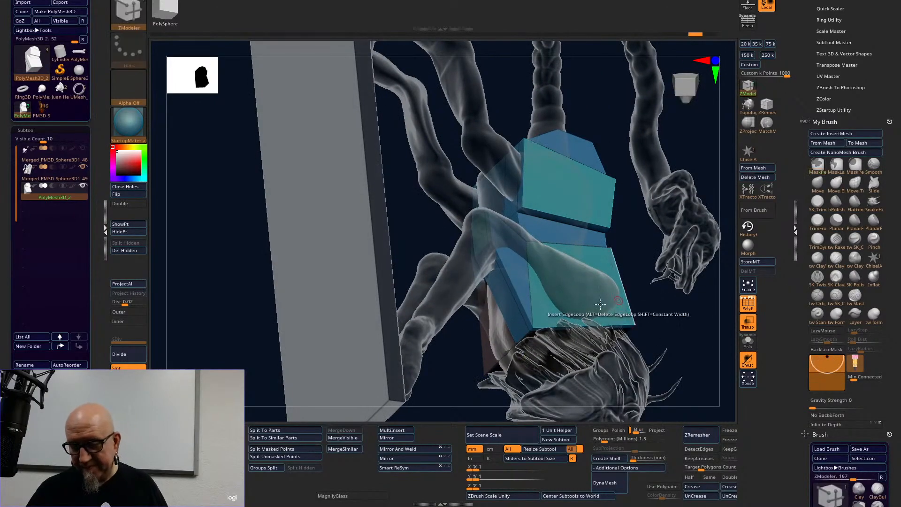
{"action": "left_click_drag", "start_coordinate": [650, 255], "coordinate": [631, 263]}
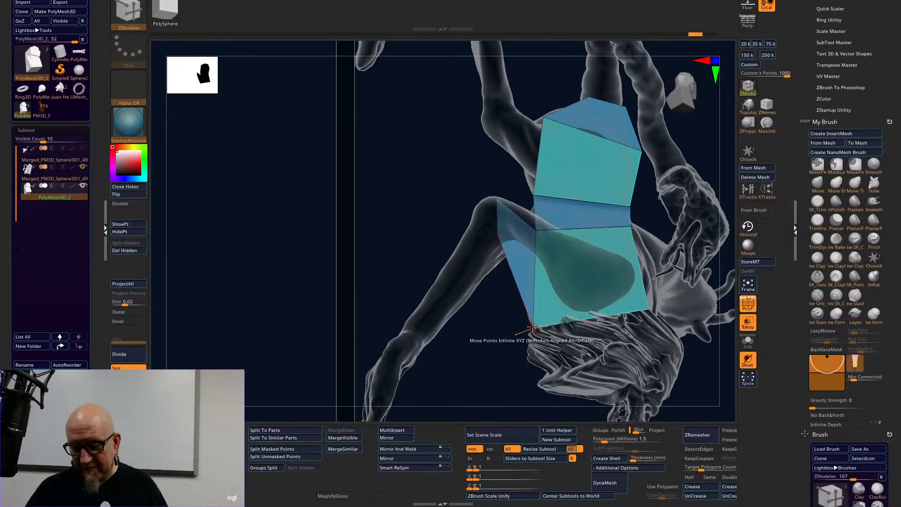
{"action": "key", "text": "space"}
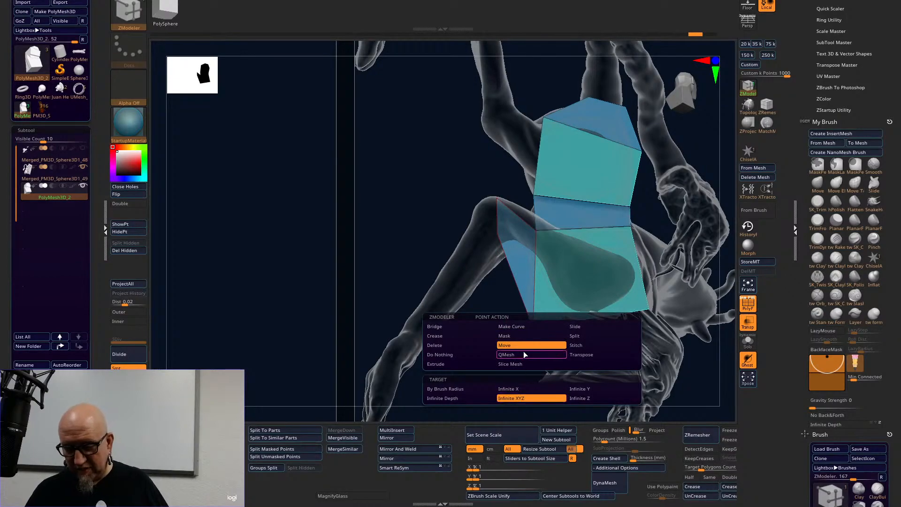
{"action": "left_click", "coordinate": [463, 390]}
{"action": "mouse_move", "coordinate": [534, 327]}
{"action": "left_mouse_down"}
{"action": "mouse_move", "coordinate": [544, 305]}
{"action": "mouse_move", "coordinate": [563, 295]}
{"action": "left_mouse_up"}
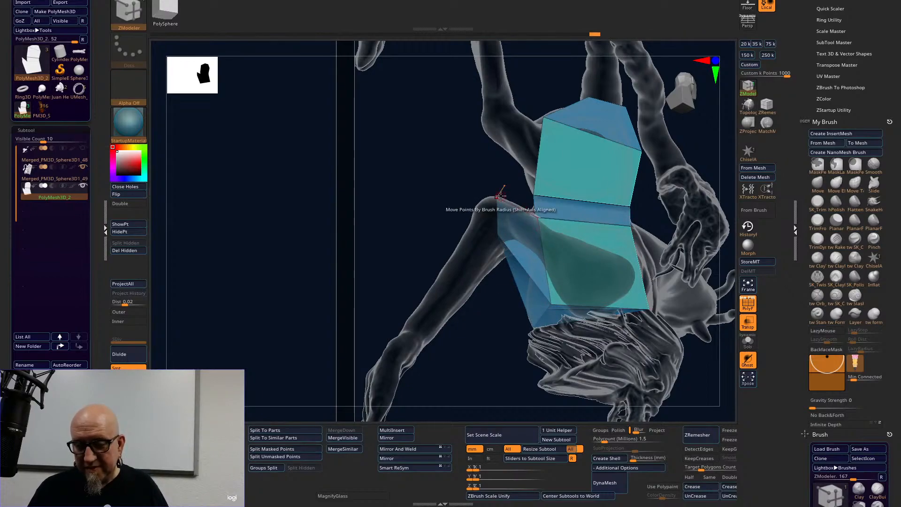
Extrude the end face of the upper foreleg downward with QMesh to start the forearm.
{"action": "left_click_drag", "start_coordinate": [729, 249], "coordinate": [746, 183]}
{"action": "left_click_drag", "start_coordinate": [691, 301], "coordinate": [525, 174]}
{"action": "left_click_drag", "start_coordinate": [698, 169], "coordinate": [547, 196]}
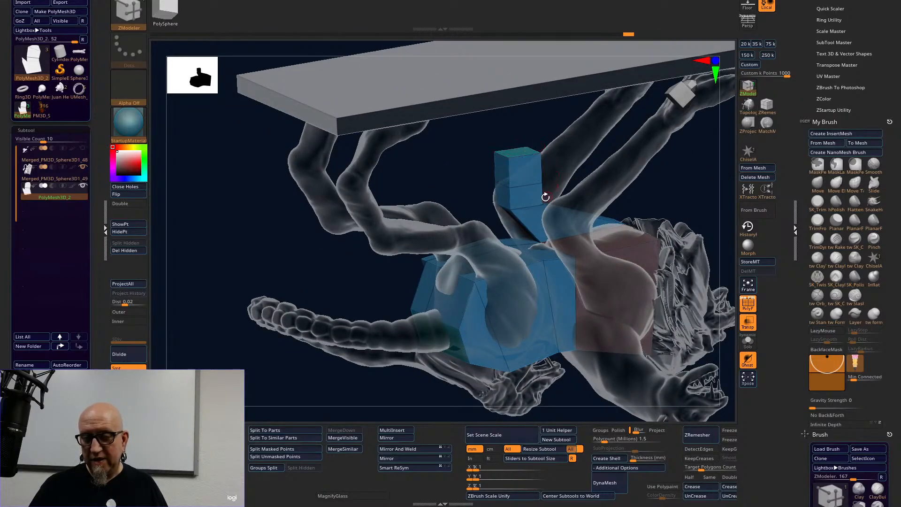
Set the point move target to Infinite XYZ and move the new section's points forward along the forearm in side view.
{"action": "left_click_drag", "start_coordinate": [676, 181], "coordinate": [629, 352]}
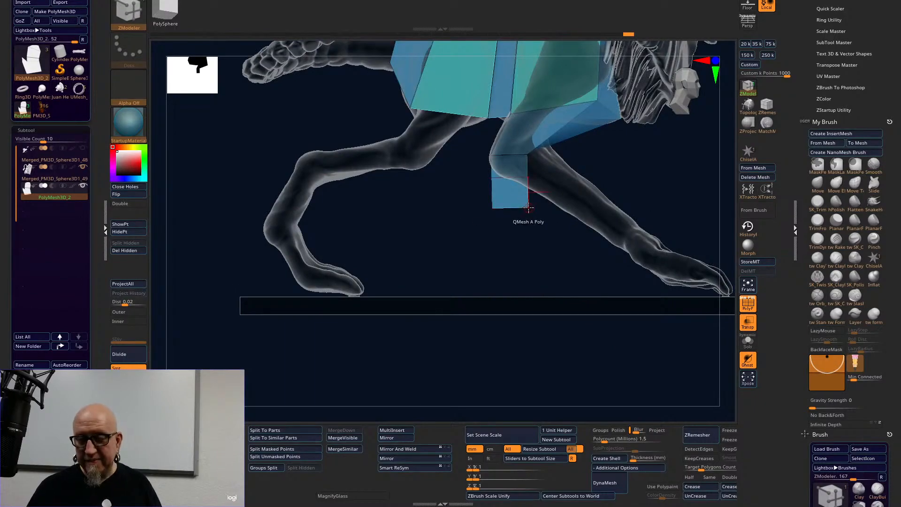
{"action": "key", "text": "space"}
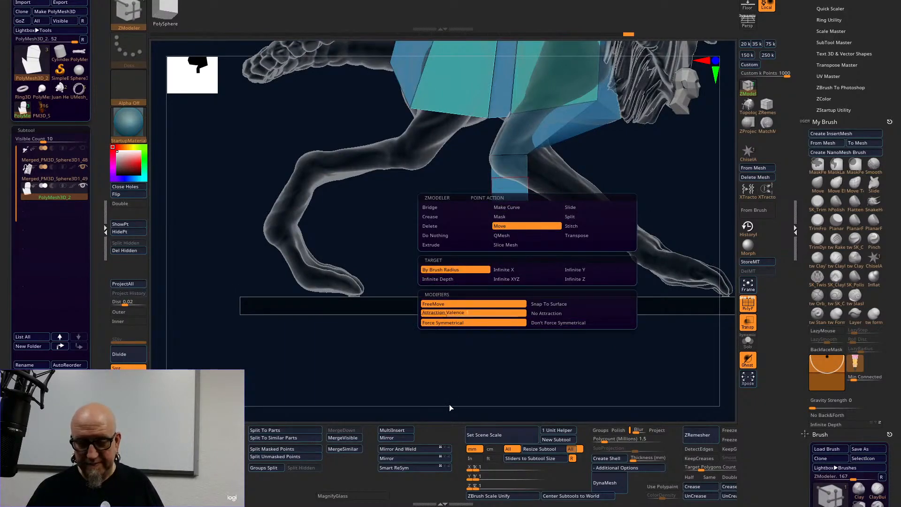
{"action": "key", "text": "space"}
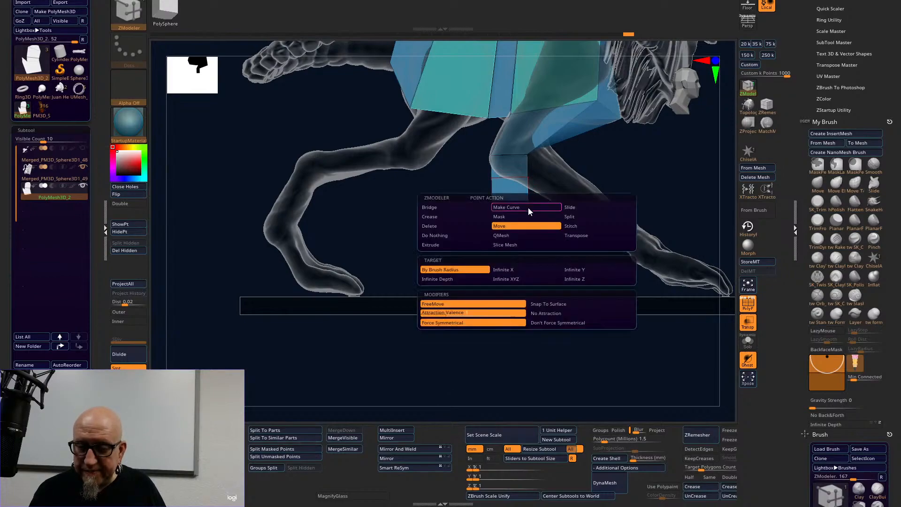
{"action": "left_click", "coordinate": [519, 279]}
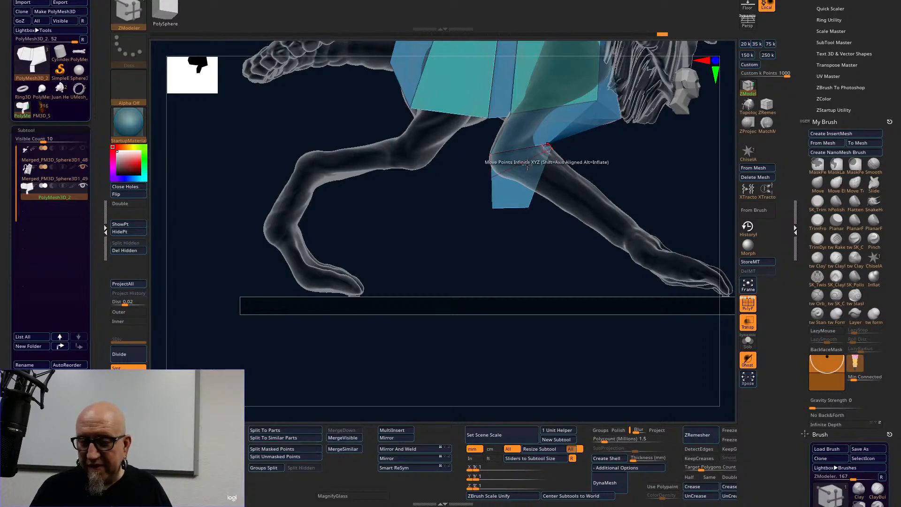
{"action": "left_click_drag", "start_coordinate": [532, 205], "coordinate": [605, 192]}
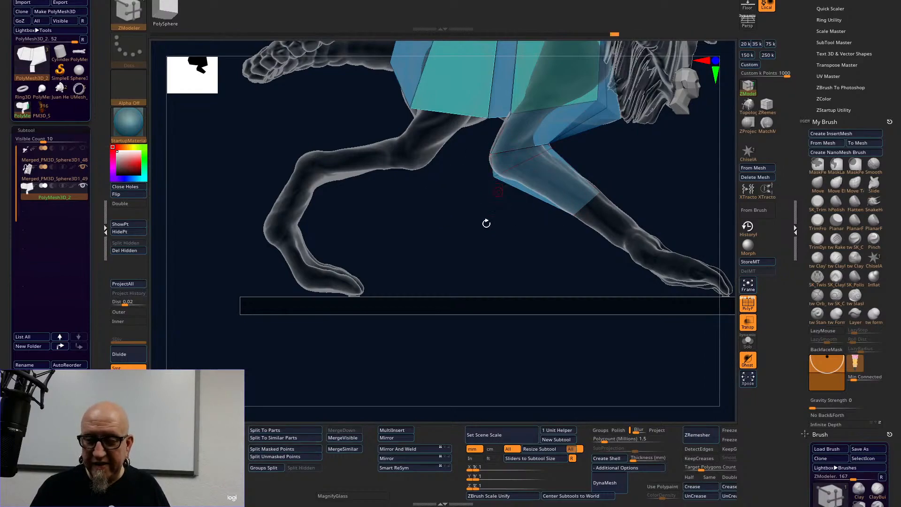
Extend the foreleg with further sections past the wrist to the paw, fitting their end points to the sculpture's outline.
{"action": "left_click_drag", "start_coordinate": [606, 268], "coordinate": [587, 255]}
{"action": "left_click_drag", "start_coordinate": [702, 165], "coordinate": [637, 162]}
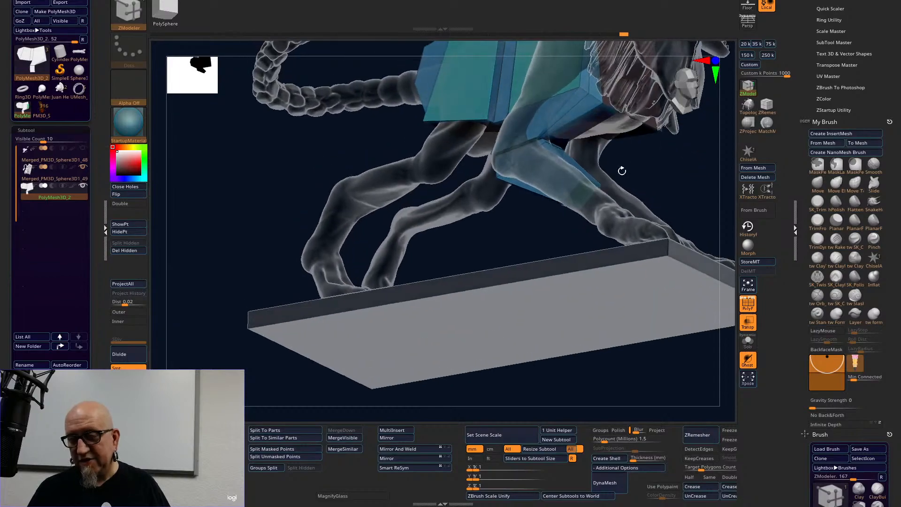
{"action": "left_click_drag", "start_coordinate": [580, 193], "coordinate": [621, 215]}
{"action": "left_click_drag", "start_coordinate": [663, 180], "coordinate": [724, 197], "text": "shift"}
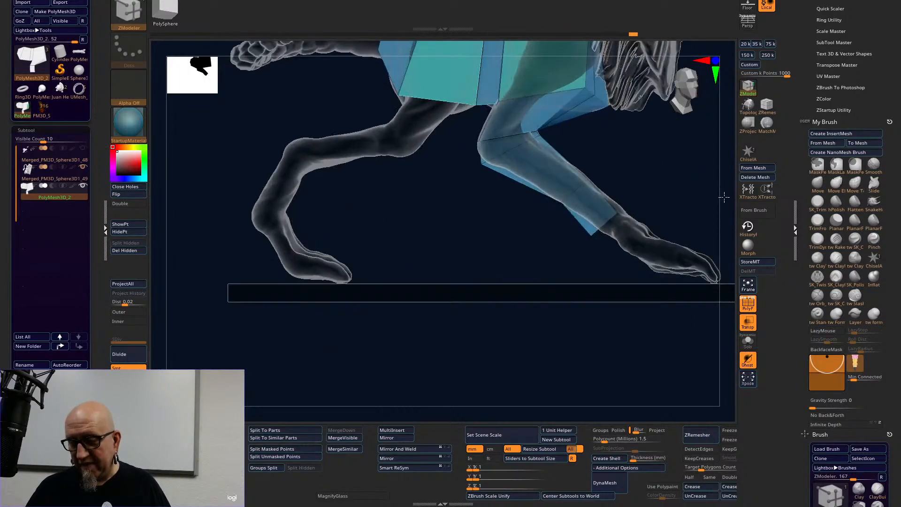
{"action": "left_click_drag", "start_coordinate": [578, 341], "coordinate": [465, 384], "text": "alt"}
{"action": "left_click_drag", "start_coordinate": [630, 234], "coordinate": [591, 236]}
{"action": "left_click_drag", "start_coordinate": [528, 303], "coordinate": [551, 292]}
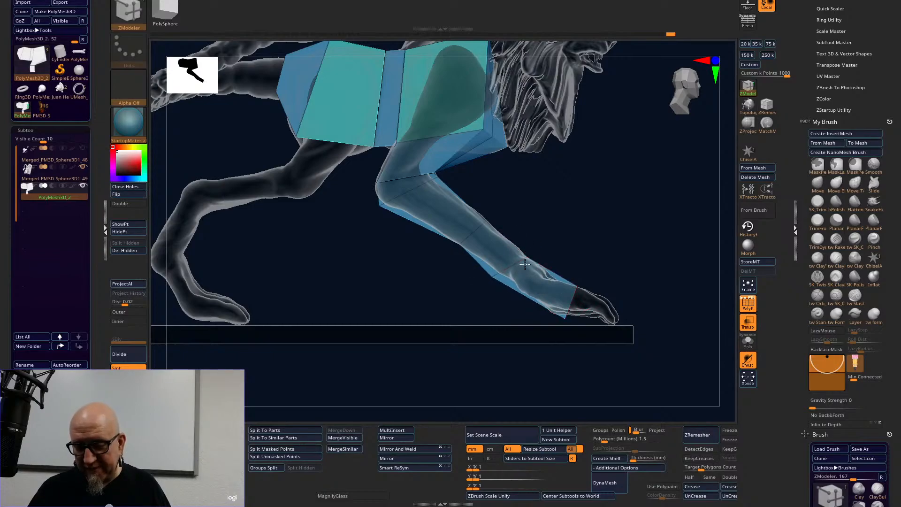
Subdivide the block mesh three times to preview its smoothed form, and undo the subdivisions.
{"action": "left_click_drag", "start_coordinate": [590, 226], "coordinate": [647, 314]}
{"action": "left_click_drag", "start_coordinate": [651, 254], "coordinate": [694, 166], "text": "alt"}
{"action": "left_click", "coordinate": [130, 357]}
{"action": "left_click", "coordinate": [128, 357]}
{"action": "left_click", "coordinate": [130, 356]}
{"action": "left_click_drag", "start_coordinate": [639, 247], "coordinate": [657, 234]}
{"action": "left_click_drag", "start_coordinate": [400, 403], "coordinate": [426, 382]}
{"action": "key", "text": "shift+d"}
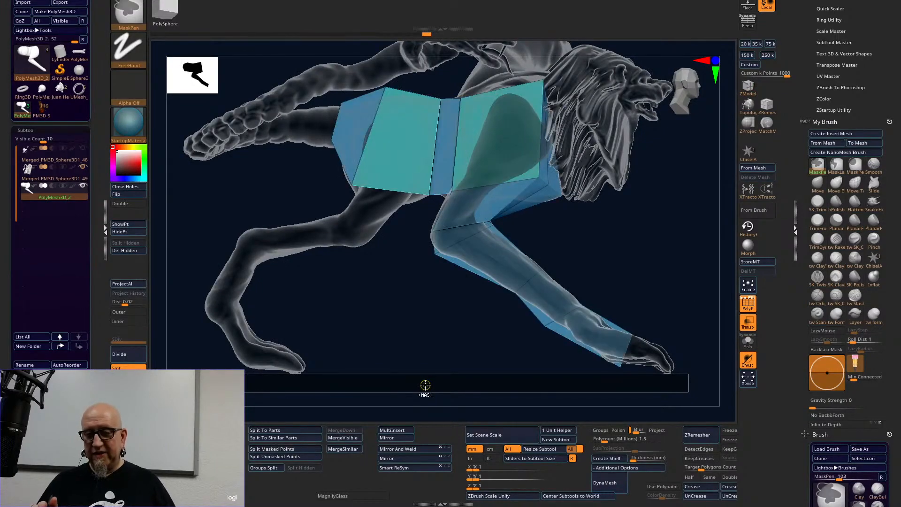
{"action": "key", "text": "ctrl+shift"}
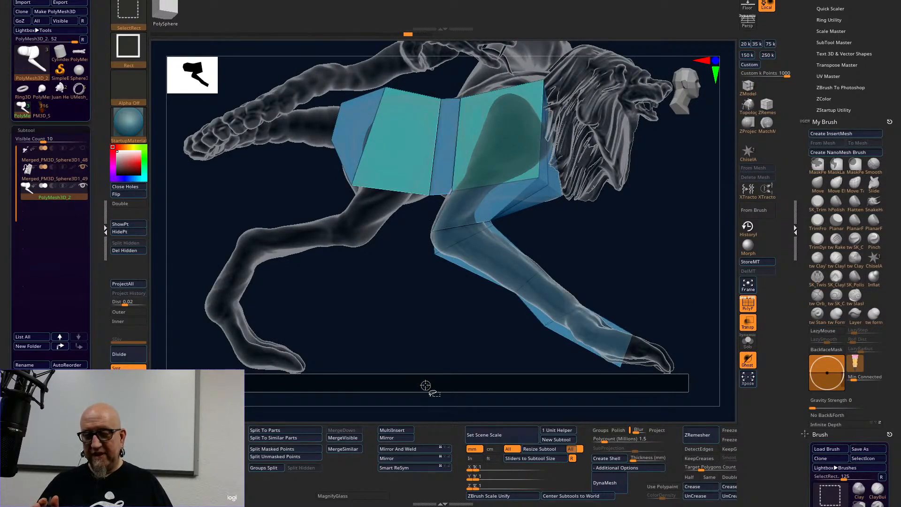
{"action": "key", "text": "ctrl+shift+z"}
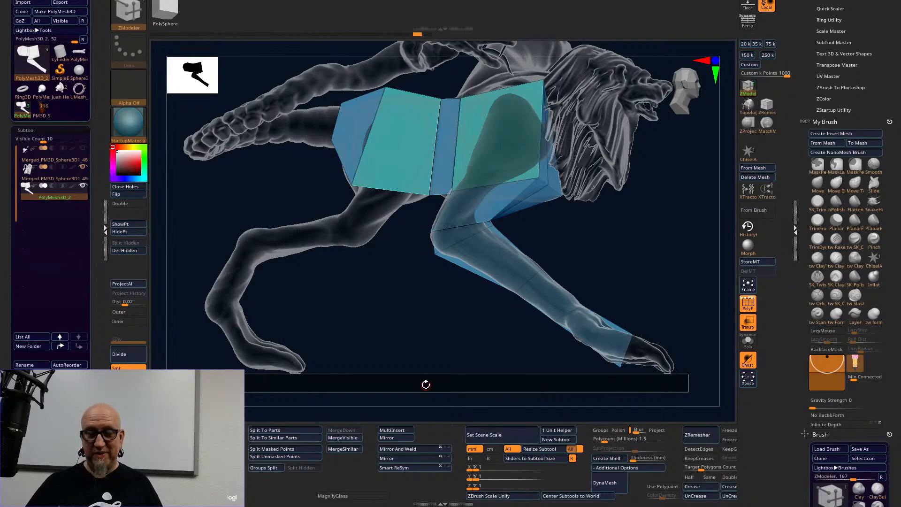
Insert two lengthwise edge loops along the torso block's back.
{"action": "mouse_move", "coordinate": [625, 213]}
{"action": "left_mouse_down"}
{"action": "mouse_move", "coordinate": [635, 280]}
{"action": "mouse_move", "coordinate": [629, 380]}
{"action": "mouse_move", "coordinate": [643, 353]}
{"action": "mouse_move", "coordinate": [636, 379]}
{"action": "mouse_move", "coordinate": [615, 396]}
{"action": "left_mouse_up"}
{"action": "key", "text": "ctrl"}
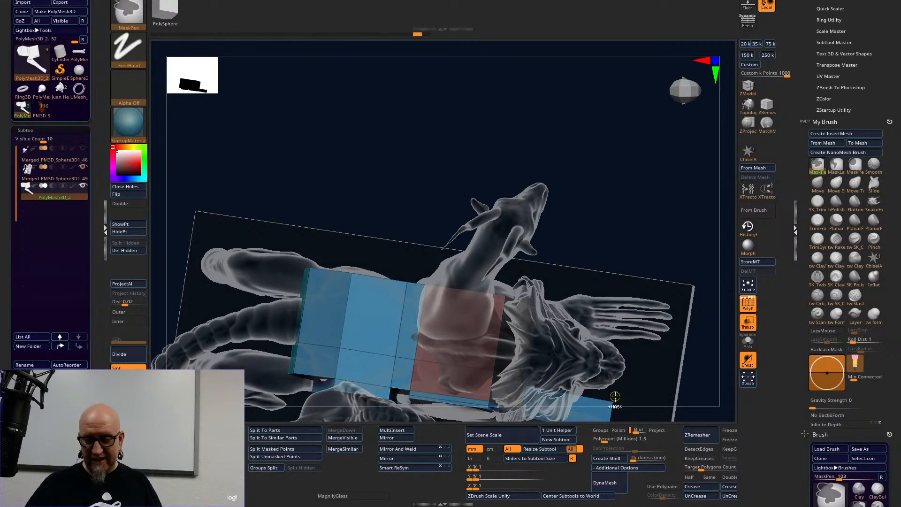
{"action": "left_click_drag", "start_coordinate": [659, 256], "coordinate": [603, 232]}
{"action": "left_click", "coordinate": [489, 344]}
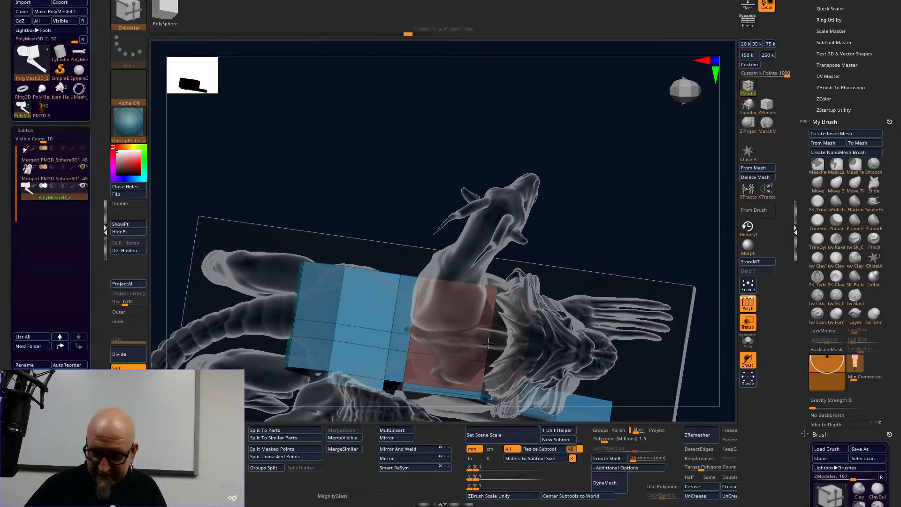
{"action": "left_click", "coordinate": [490, 323]}
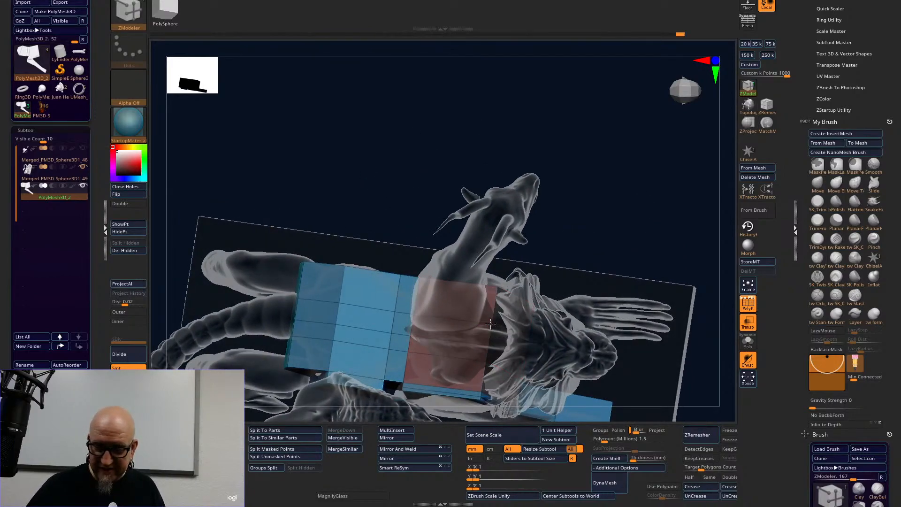
Extrude the torso block's front faces toward the lion head, using the Extrude action on A Single Poly.
{"action": "left_click_drag", "start_coordinate": [652, 202], "coordinate": [570, 278]}
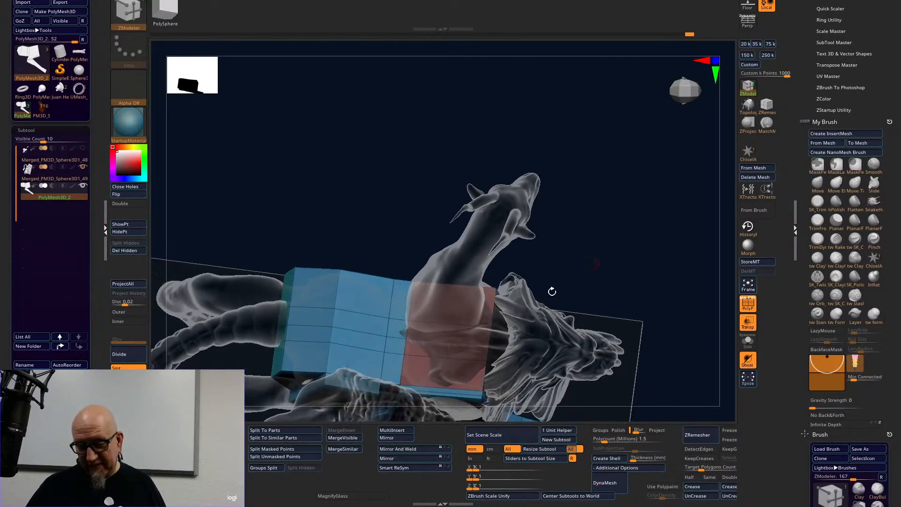
{"action": "left_click_drag", "start_coordinate": [674, 297], "coordinate": [624, 338]}
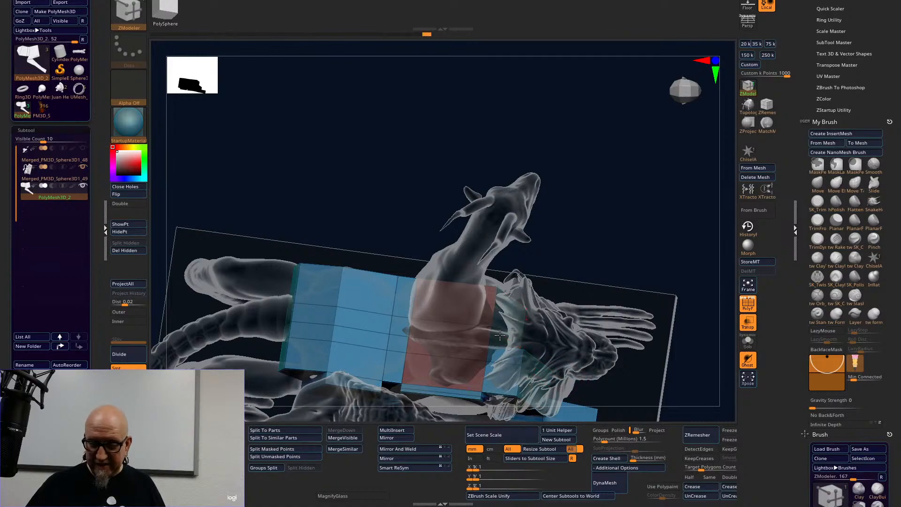
{"action": "right_click", "coordinate": [507, 319]}
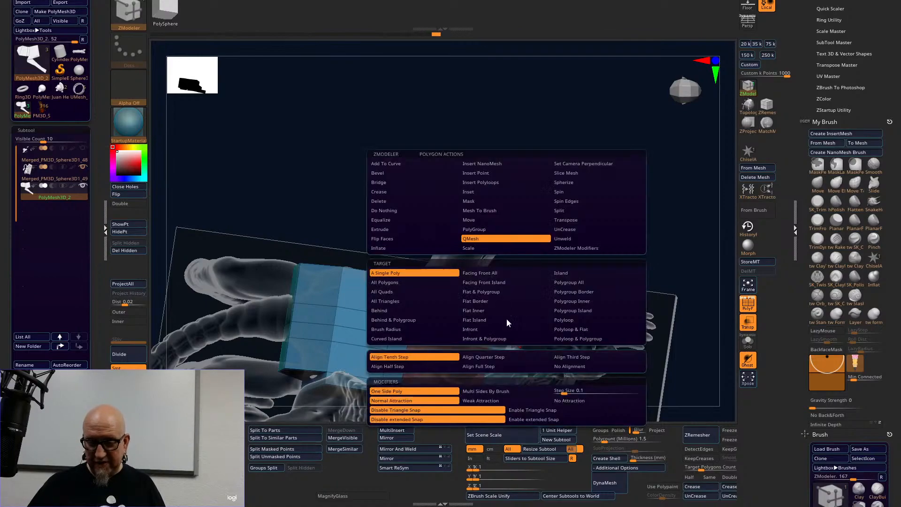
{"action": "left_click", "coordinate": [397, 228]}
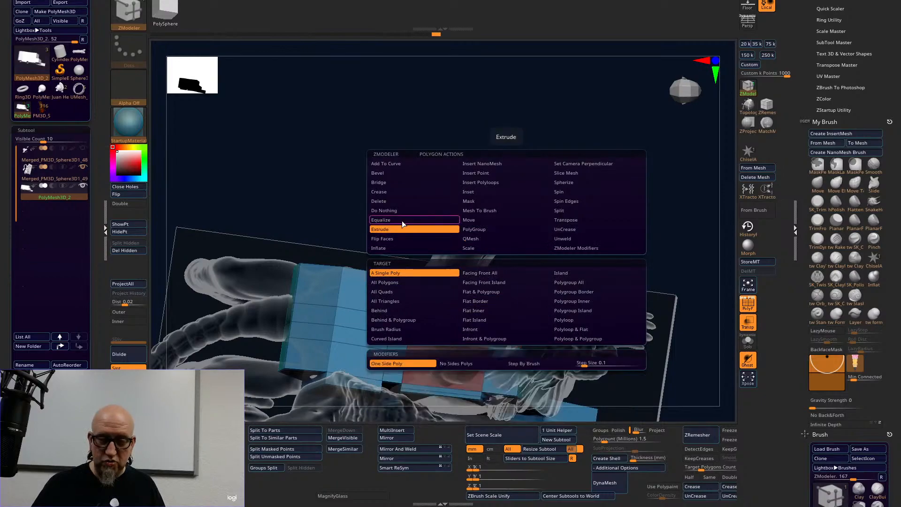
{"action": "left_click_drag", "start_coordinate": [513, 313], "coordinate": [562, 296]}
Move the lower front points of the extruded neck block to fit the lion's neck and mane from the front and side.
{"action": "left_click_drag", "start_coordinate": [667, 293], "coordinate": [655, 244]}
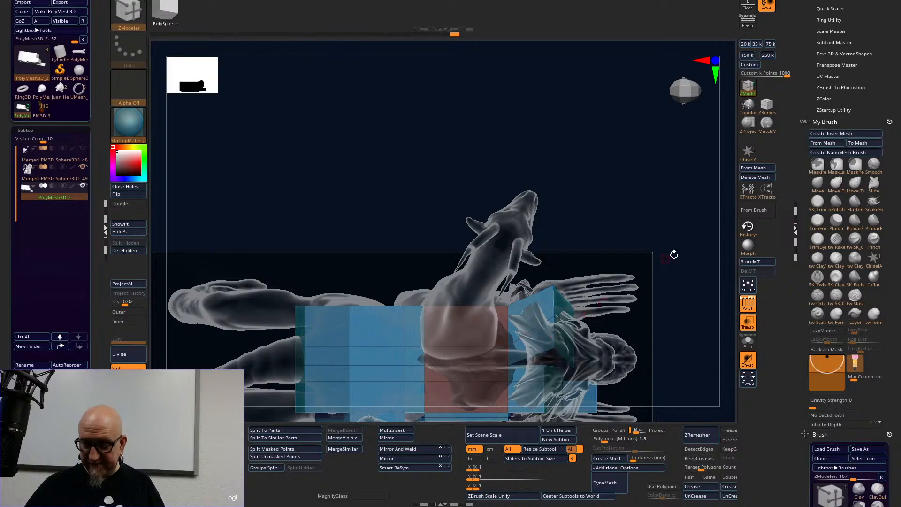
{"action": "left_click_drag", "start_coordinate": [672, 255], "coordinate": [663, 287]}
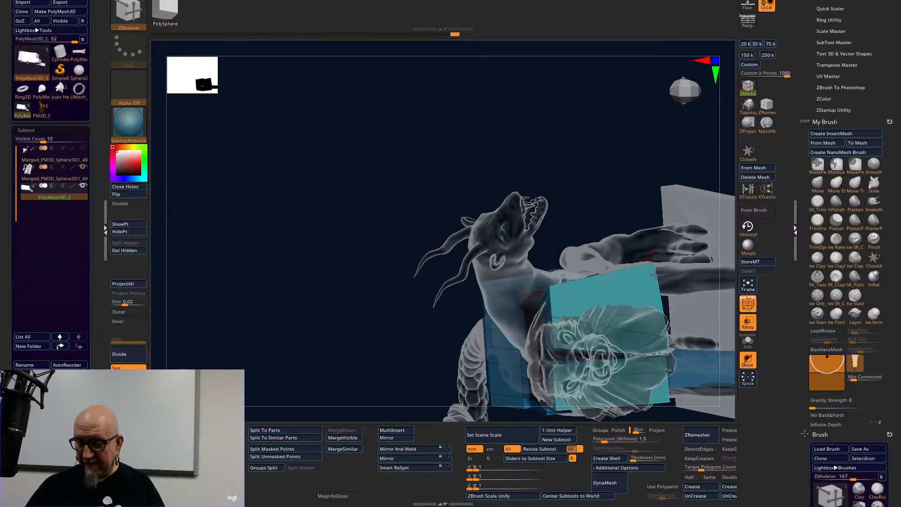
{"action": "left_click_drag", "start_coordinate": [601, 182], "coordinate": [543, 162]}
{"action": "left_click_drag", "start_coordinate": [684, 136], "coordinate": [674, 177]}
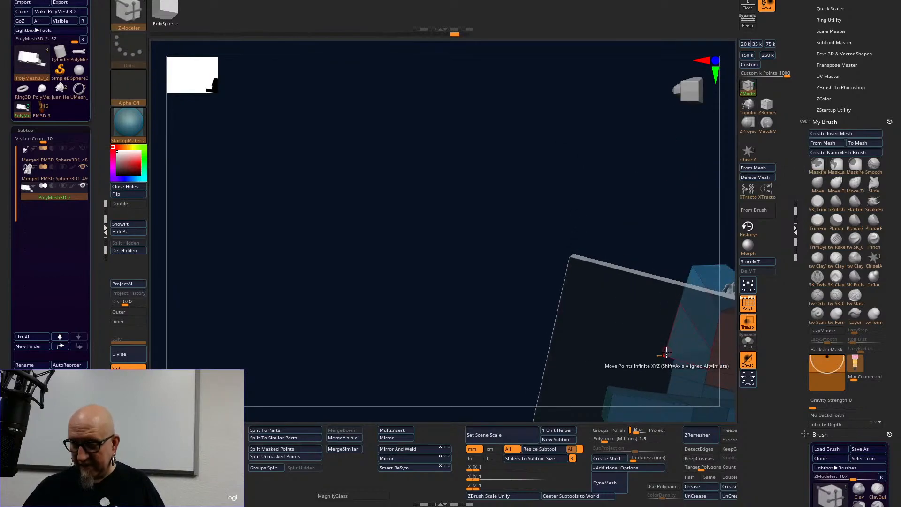
{"action": "left_click_drag", "start_coordinate": [681, 215], "coordinate": [741, 321]}
{"action": "left_click_drag", "start_coordinate": [710, 205], "coordinate": [705, 218]}
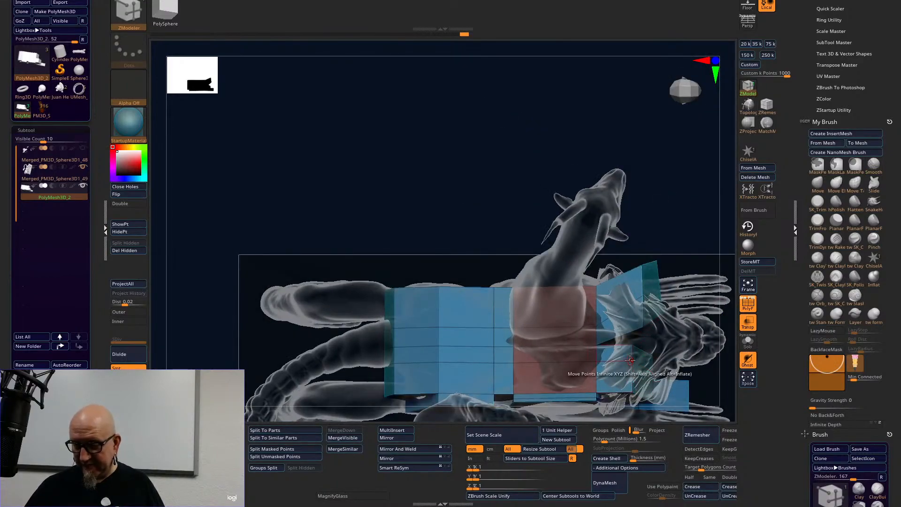
{"action": "left_click_drag", "start_coordinate": [734, 345], "coordinate": [543, 277]}
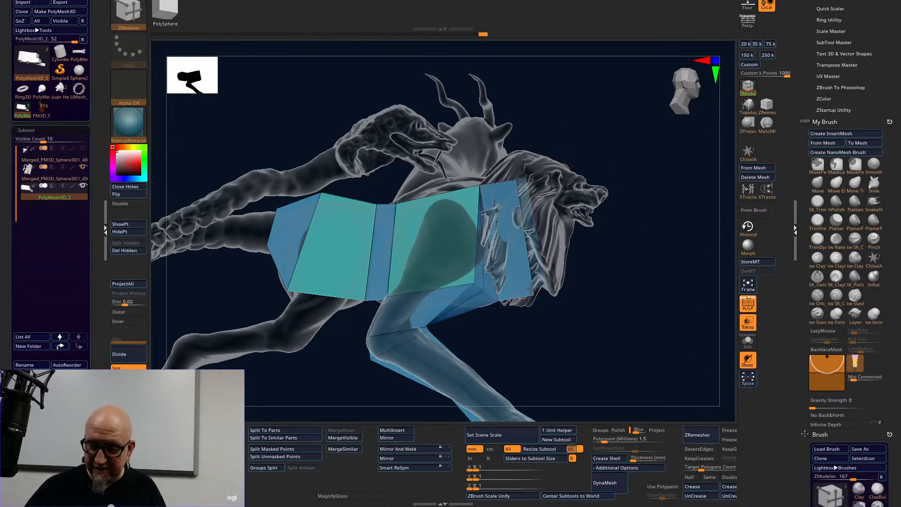
{"action": "left_click_drag", "start_coordinate": [502, 73], "coordinate": [633, 299]}
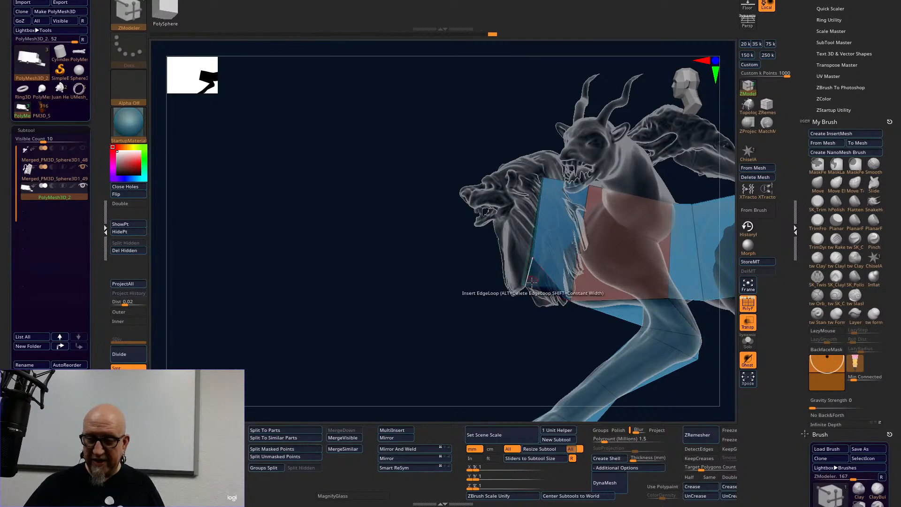
{"action": "left_click_drag", "start_coordinate": [458, 353], "coordinate": [518, 259]}
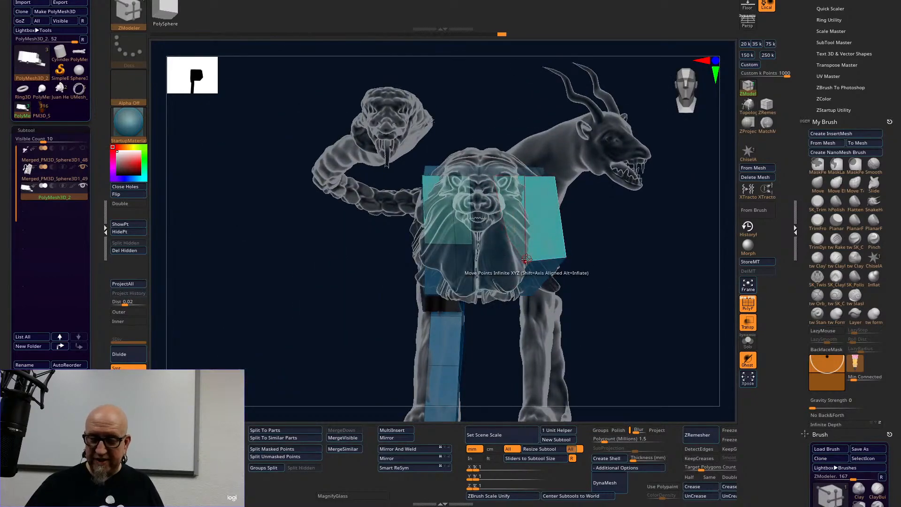
{"action": "left_click_drag", "start_coordinate": [565, 255], "coordinate": [552, 242]}
{"action": "left_click_drag", "start_coordinate": [694, 272], "coordinate": [614, 253]}
{"action": "left_click_drag", "start_coordinate": [554, 301], "coordinate": [441, 297]}
{"action": "mouse_move", "coordinate": [517, 298]}
{"action": "left_mouse_down"}
{"action": "mouse_move", "coordinate": [511, 305]}
{"action": "mouse_move", "coordinate": [549, 290]}
{"action": "left_mouse_up"}
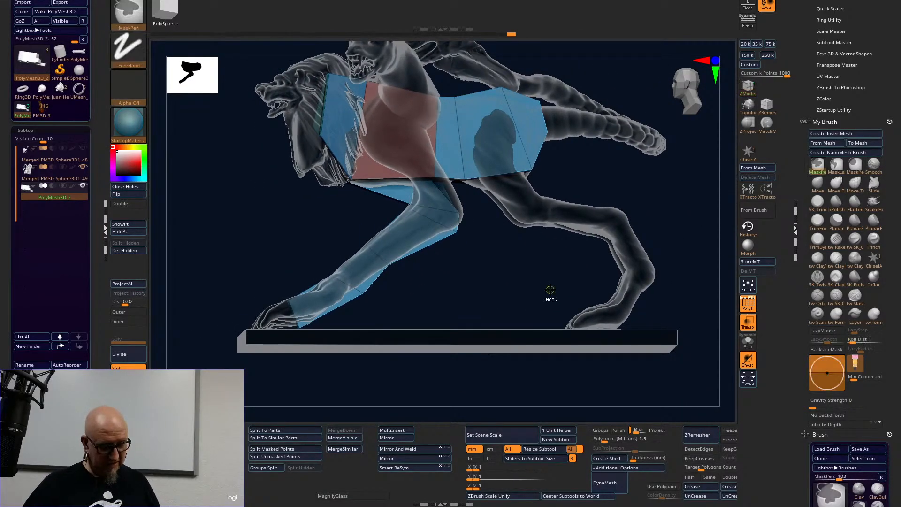
Merge the whole block mesh into a single polygroup.
{"action": "key", "text": "ctrl+w"}
{"action": "left_click_drag", "start_coordinate": [278, 214], "coordinate": [283, 263], "text": "alt"}
{"action": "left_click_drag", "start_coordinate": [253, 64], "coordinate": [323, 231], "text": "ctrl"}
{"action": "left_click_drag", "start_coordinate": [310, 268], "coordinate": [364, 263]}
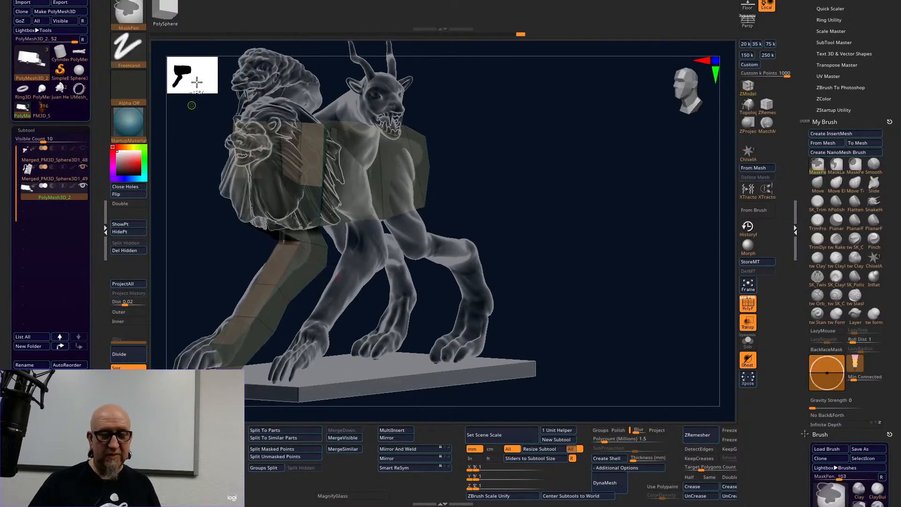
Enlarge the silhouette thumbnail slightly beyond its original size and frame the whole sculpture in three-quarter view.
{"action": "left_click_drag", "start_coordinate": [192, 91], "coordinate": [258, 242], "text": "ctrl"}
{"action": "key", "text": "b"}
{"action": "key", "text": "z"}
{"action": "key", "text": "m"}
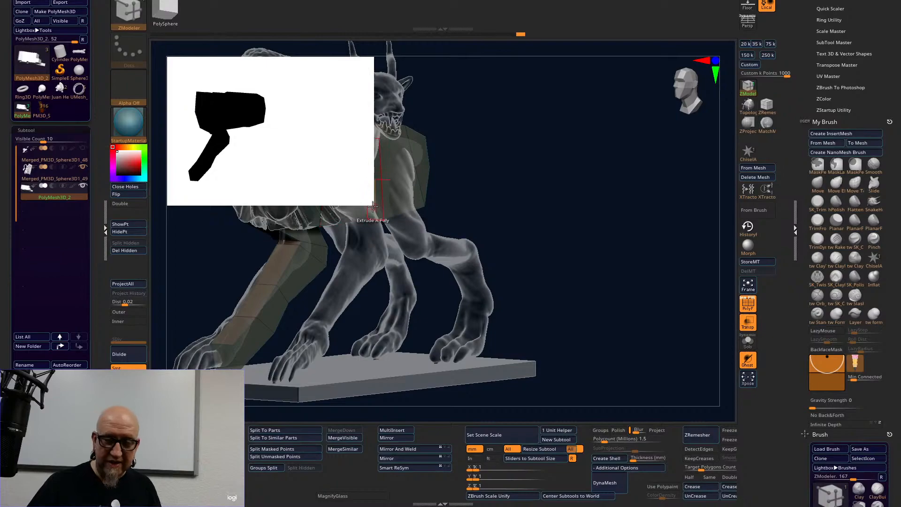
{"action": "left_click_drag", "start_coordinate": [370, 202], "coordinate": [242, 98]}
{"action": "mouse_move", "coordinate": [501, 154]}
{"action": "left_mouse_down", "text": "alt"}
{"action": "mouse_move", "coordinate": [631, 193]}
{"action": "mouse_move", "coordinate": [585, 183]}
{"action": "left_mouse_up", "text": "alt"}
{"action": "mouse_move", "coordinate": [339, 133]}
{"action": "left_mouse_down", "text": "ctrl"}
{"action": "mouse_move", "coordinate": [390, 249]}
{"action": "mouse_move", "coordinate": [413, 276]}
{"action": "left_mouse_up", "text": "ctrl"}
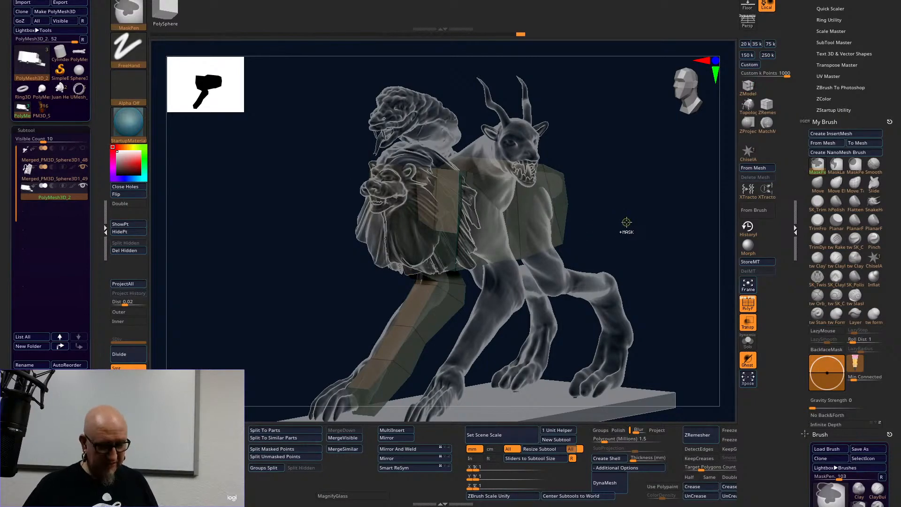
Activate the ZModeler brush and apply rectangular masking across the neck block and upper front leg from the front view.
{"action": "key", "text": "b"}
{"action": "key", "text": "z"}
{"action": "key", "text": "m"}
{"action": "mouse_move", "coordinate": [614, 215]}
{"action": "left_mouse_down"}
{"action": "mouse_move", "coordinate": [631, 221]}
{"action": "mouse_move", "coordinate": [595, 221]}
{"action": "left_mouse_up"}
{"action": "left_click_drag", "start_coordinate": [580, 102], "coordinate": [394, 286], "text": "ctrl"}
{"action": "left_click", "coordinate": [463, 293], "text": "ctrl"}
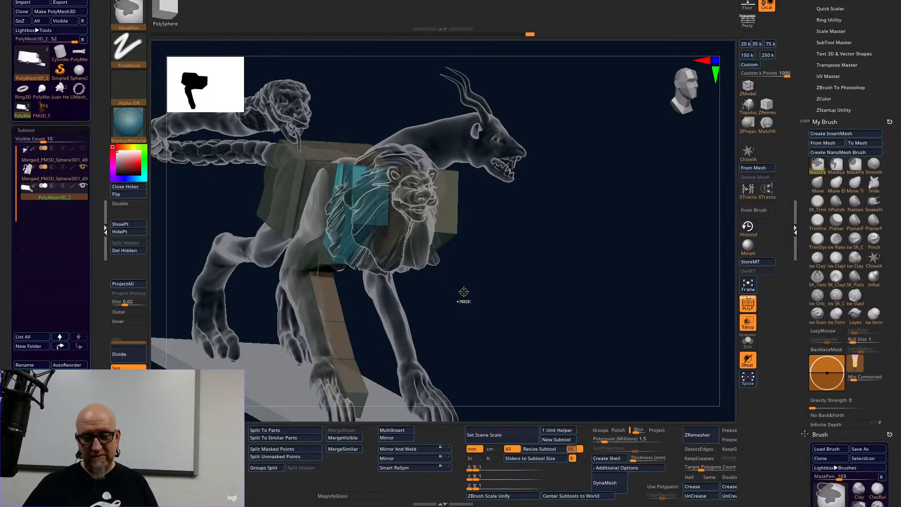
{"action": "left_click_drag", "start_coordinate": [568, 123], "coordinate": [389, 280], "text": "ctrl"}
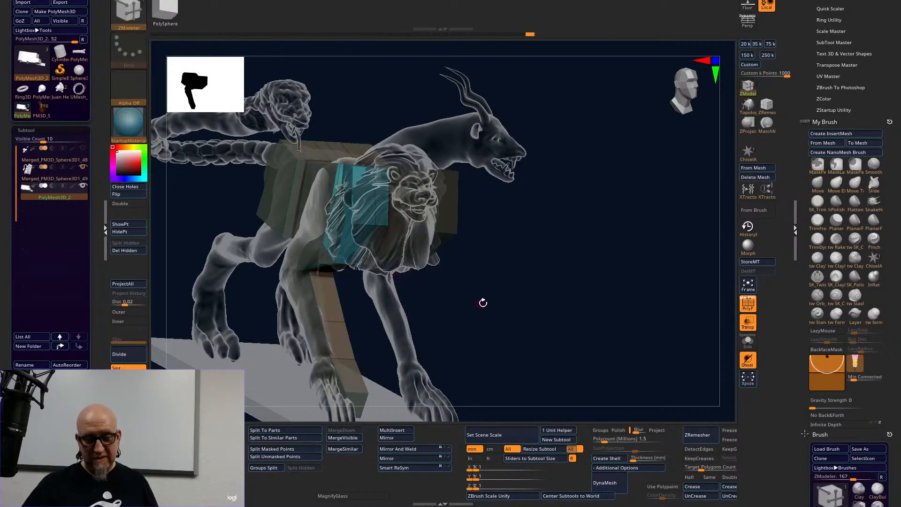
{"action": "mouse_move", "coordinate": [482, 300]}
{"action": "left_mouse_down", "text": "ctrl"}
{"action": "mouse_move", "coordinate": [505, 291]}
{"action": "mouse_move", "coordinate": [343, 281]}
{"action": "left_mouse_up", "text": "ctrl"}
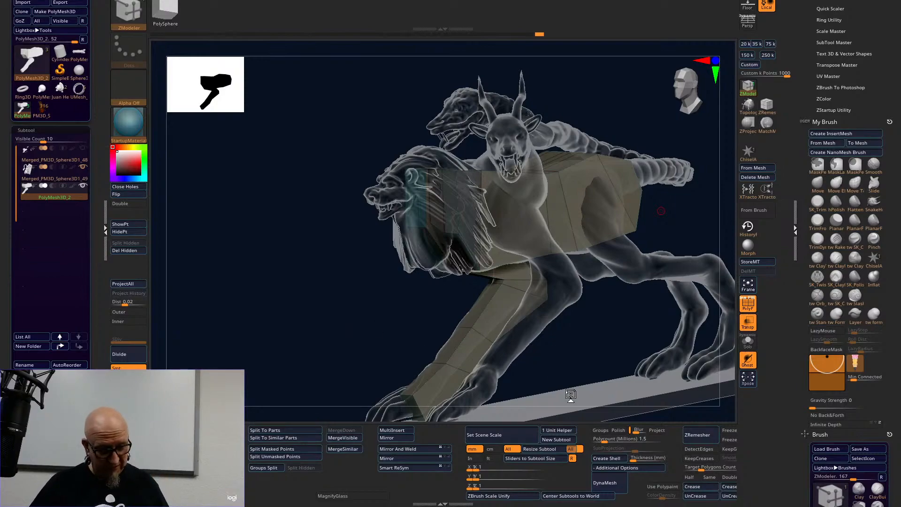
Switch to Chrome, go to the Pixologic site and open its free ZClassroom training page.
{"action": "key", "text": "super"}
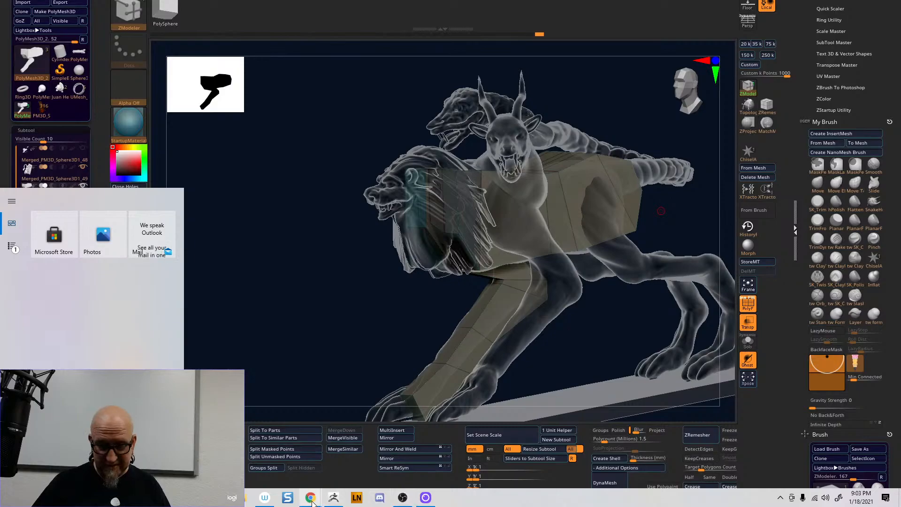
{"action": "mouse_move", "coordinate": [312, 501]}
{"action": "left_click", "coordinate": [346, 425]}
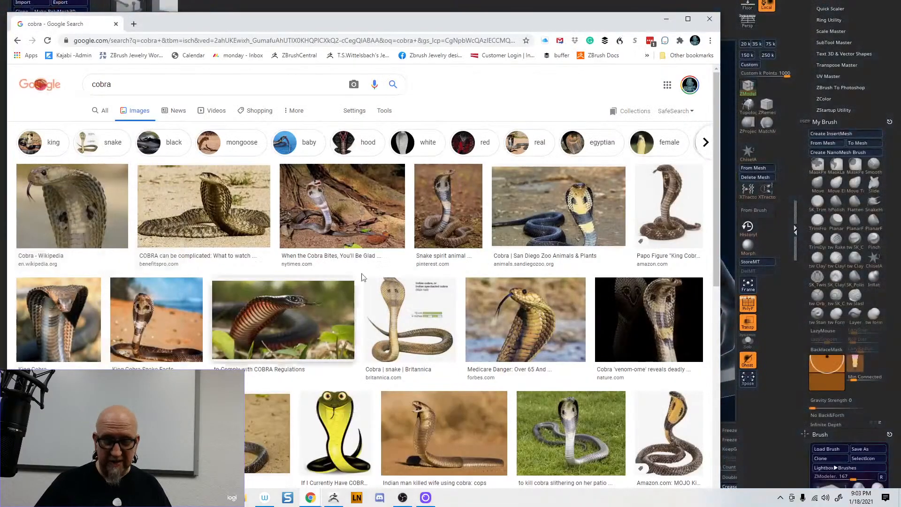
{"action": "left_click", "coordinate": [347, 41]}
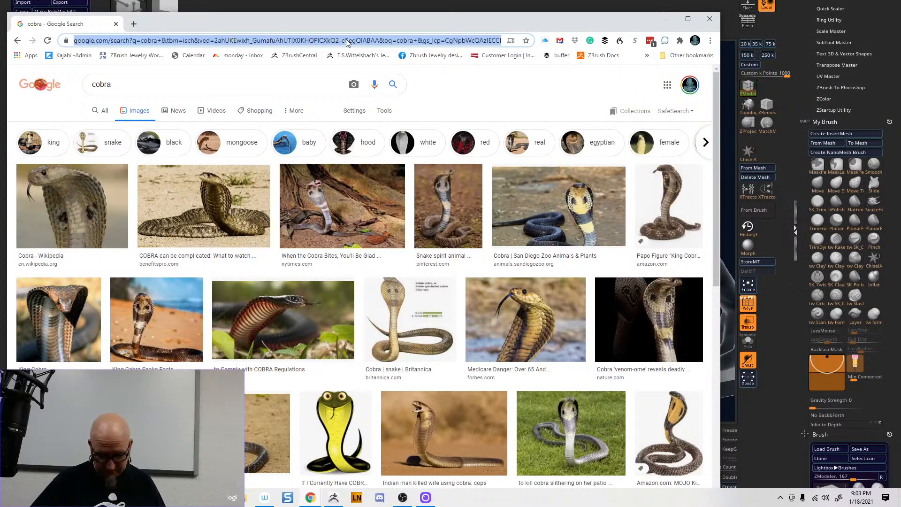
{"action": "type", "text": "pixologic"}
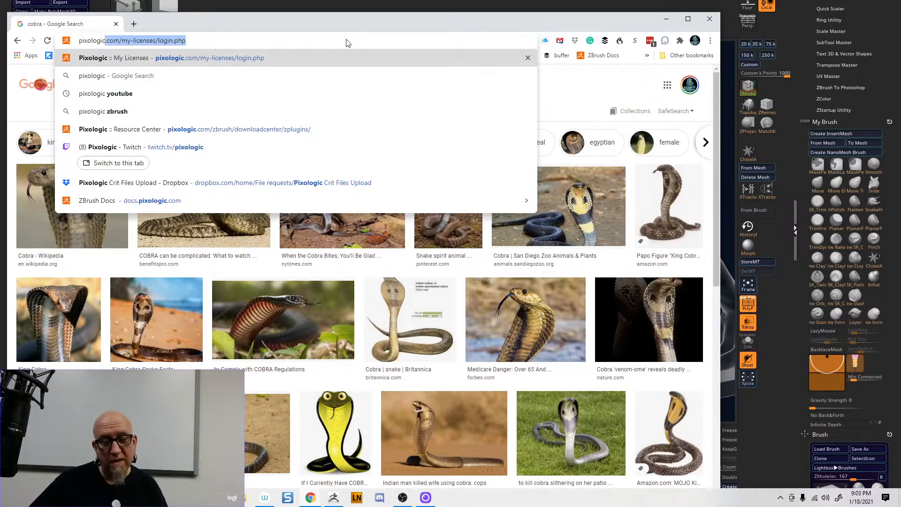
{"action": "key", "text": "Return"}
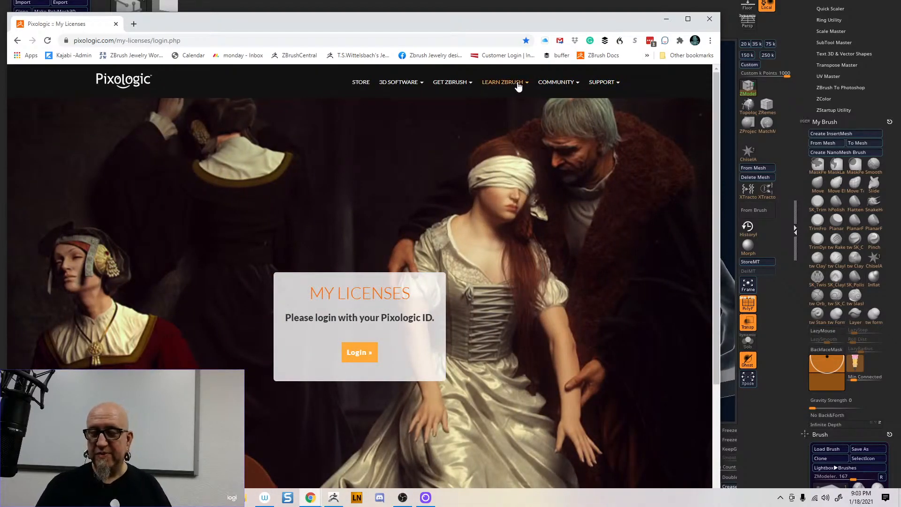
{"action": "left_click", "coordinate": [517, 87]}
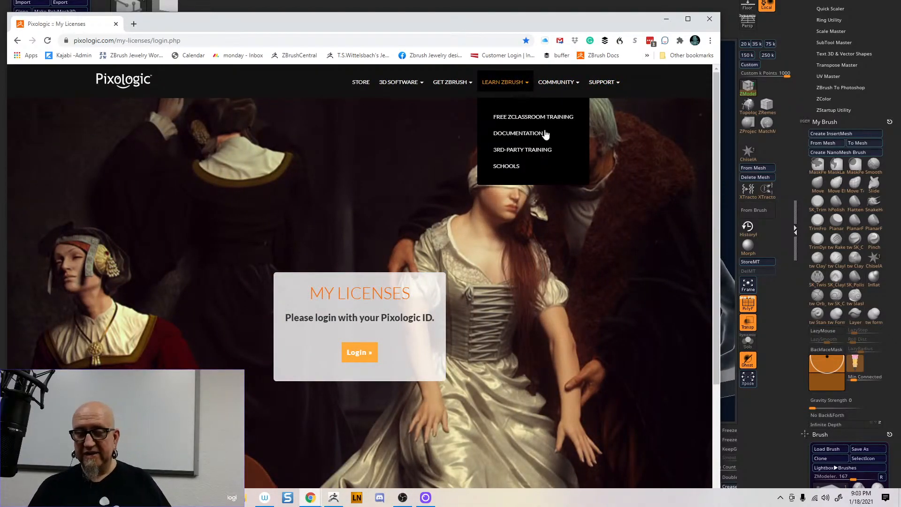
{"action": "left_click", "coordinate": [562, 117]}
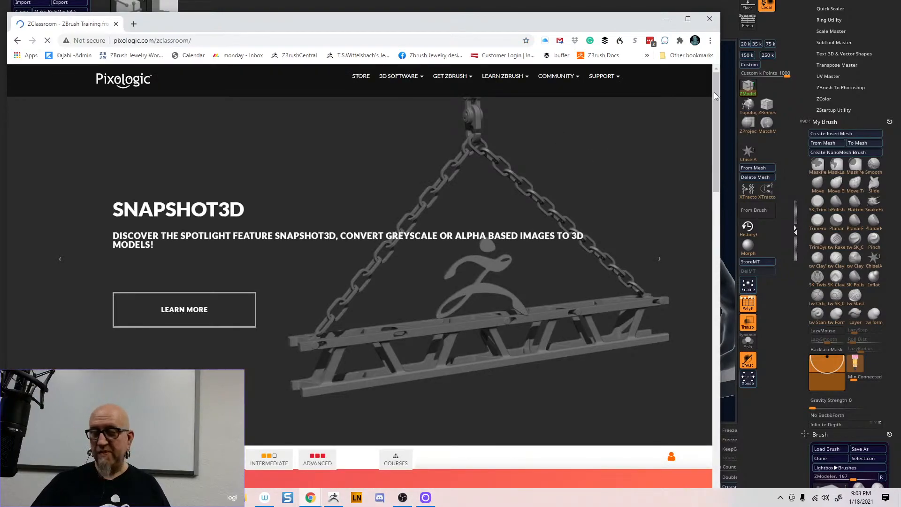
Open ZClassroom's Beginner lessons and look through the list for ZModeler topics.
{"action": "left_click_drag", "start_coordinate": [713, 92], "coordinate": [716, 161]}
{"action": "left_click", "coordinate": [222, 184]}
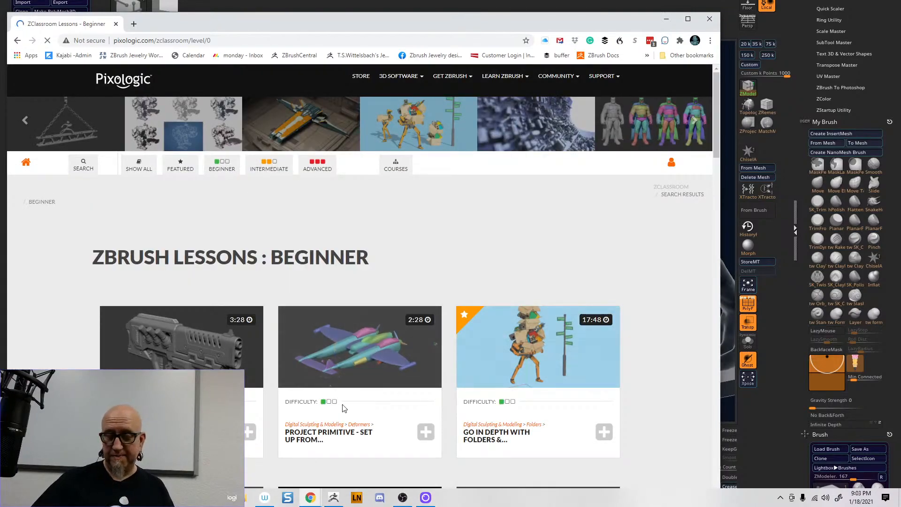
{"action": "left_click_drag", "start_coordinate": [716, 93], "coordinate": [703, 259]}
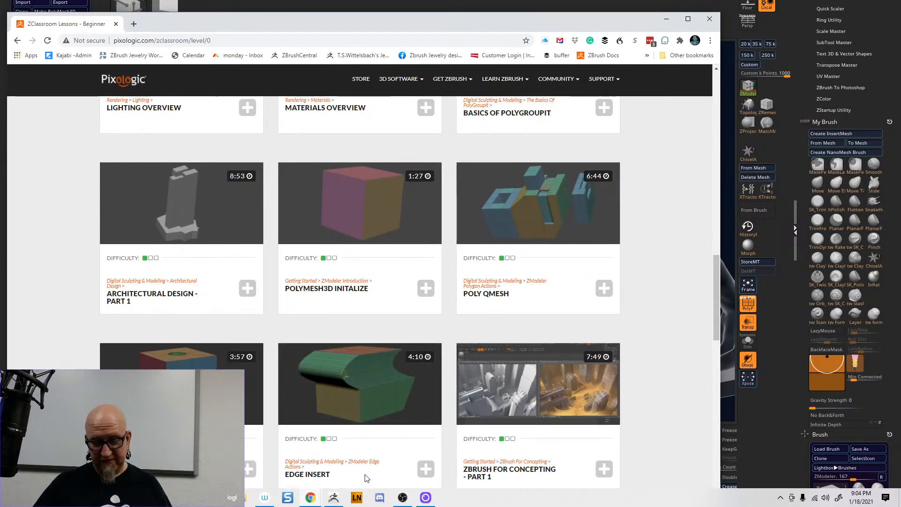
{"action": "mouse_move", "coordinate": [717, 274]}
{"action": "left_mouse_down"}
{"action": "mouse_move", "coordinate": [702, 443]}
{"action": "mouse_move", "coordinate": [716, 256]}
{"action": "mouse_move", "coordinate": [709, 104]}
{"action": "left_mouse_up"}
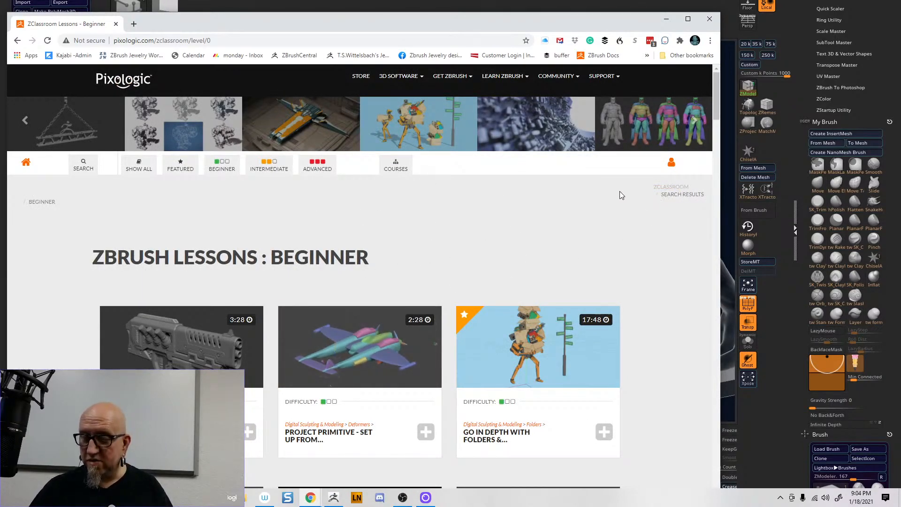
Search ZClassroom for "zmodeler" and open the lessons listed under the ZModeler tag.
{"action": "left_click", "coordinate": [83, 164]}
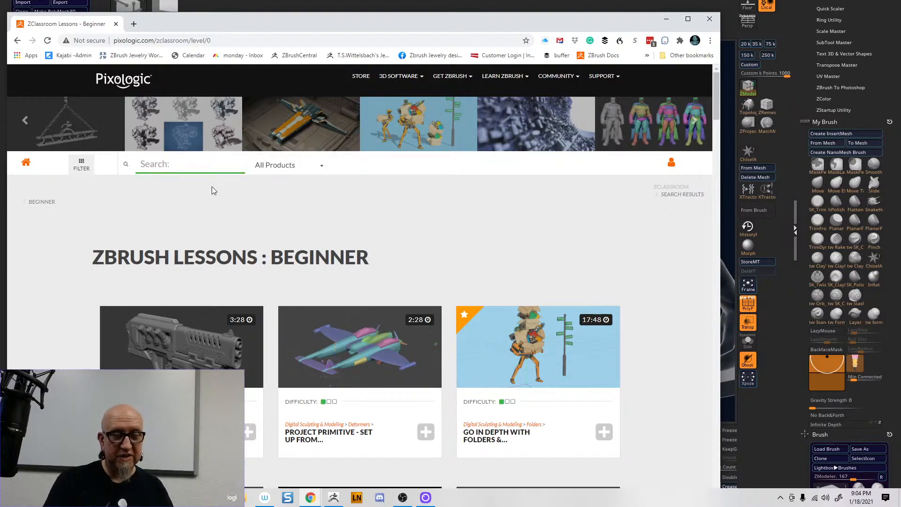
{"action": "type", "text": "zmo"}
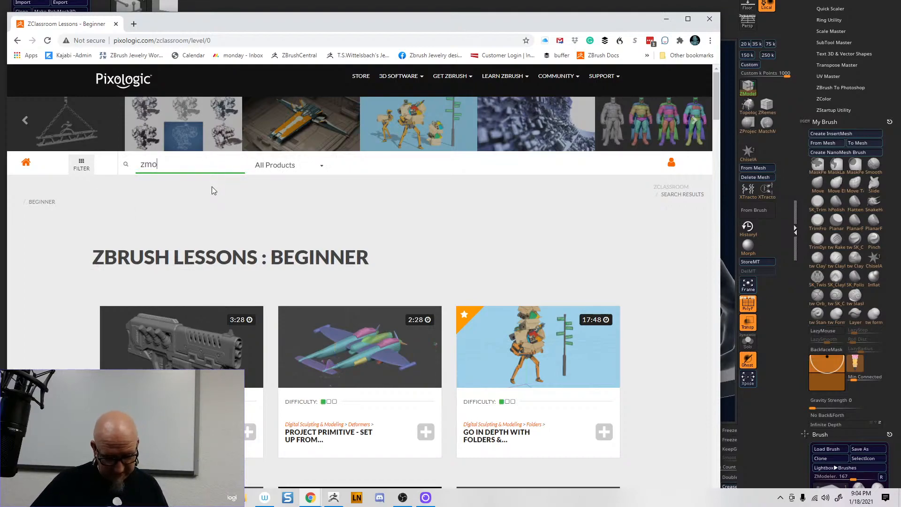
{"action": "type", "text": "dler"}
{"action": "key", "text": "Left"}
{"action": "key", "text": "Left"}
{"action": "key", "text": "Left"}
{"action": "type", "text": "e"}
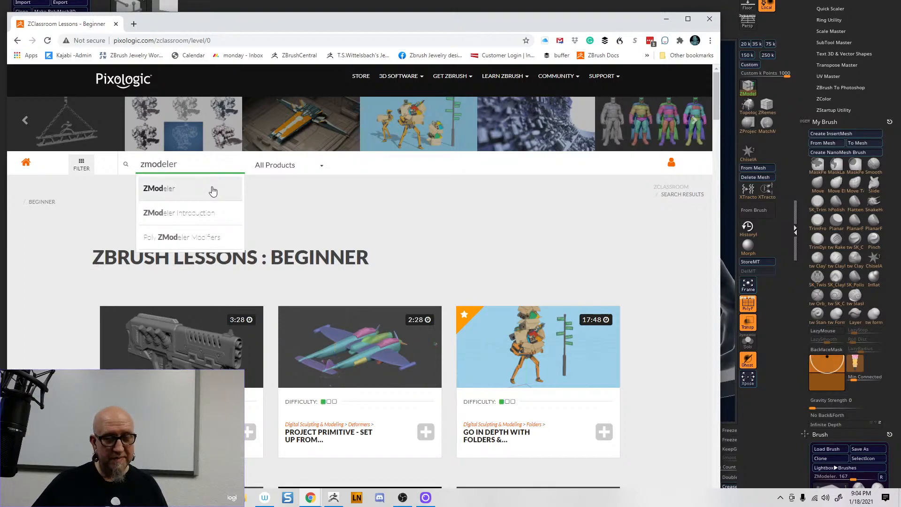
{"action": "left_click", "coordinate": [195, 191]}
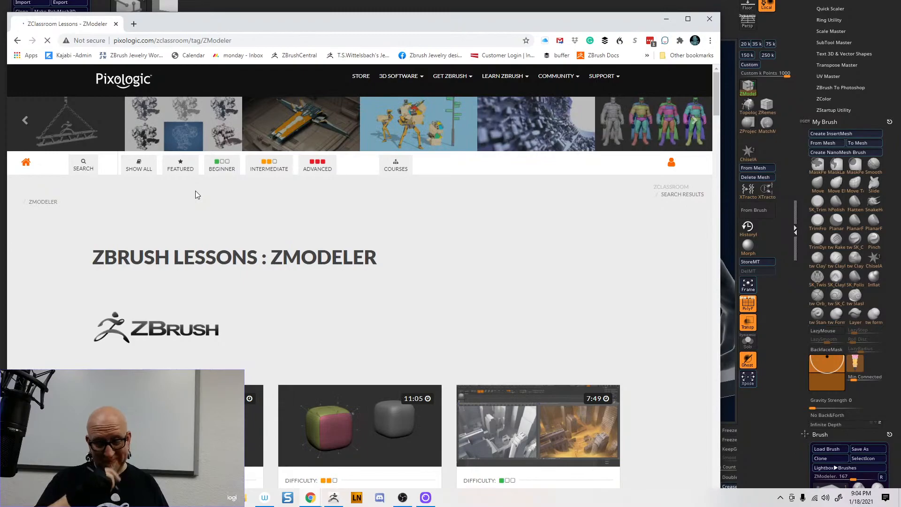
Search ZClassroom for "zmodeler" again and open the ZModeler Introduction lesson list.
{"action": "mouse_move", "coordinate": [716, 97]}
{"action": "left_mouse_down"}
{"action": "mouse_move", "coordinate": [716, 136]}
{"action": "mouse_move", "coordinate": [712, 89]}
{"action": "left_mouse_up"}
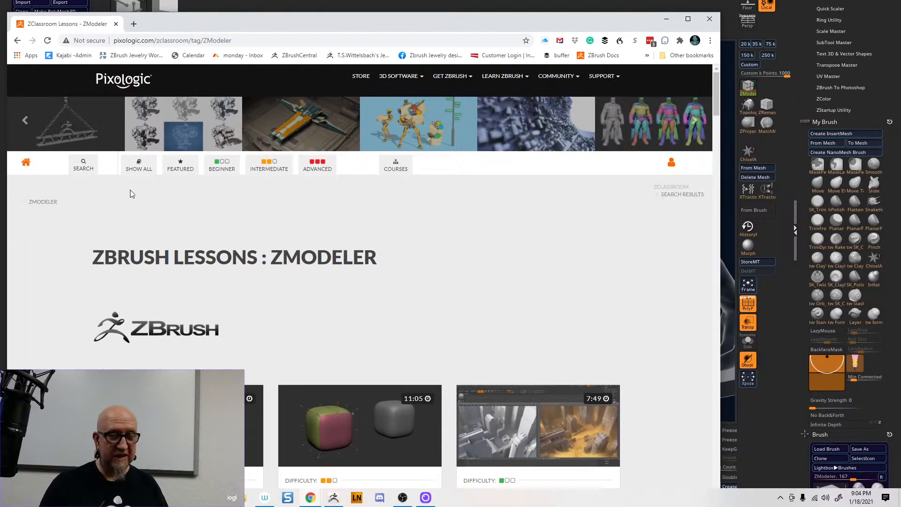
{"action": "left_click", "coordinate": [86, 169]}
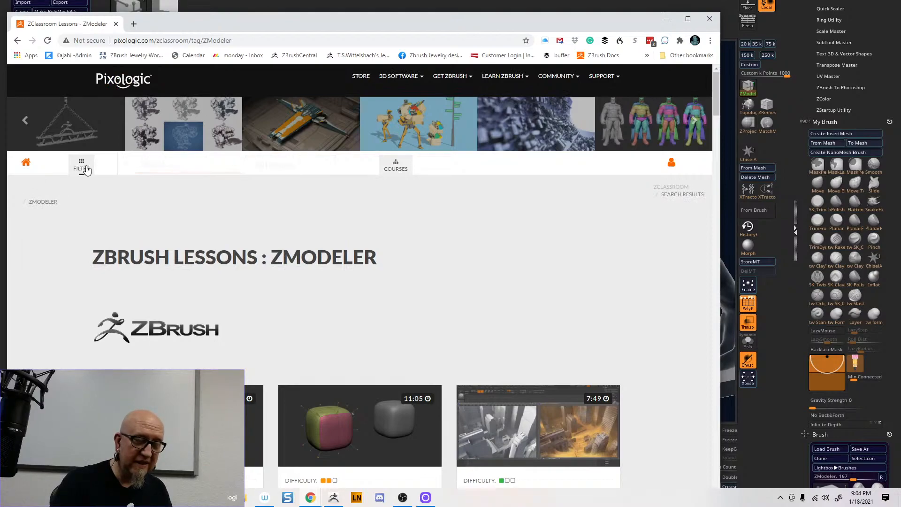
{"action": "left_click", "coordinate": [165, 164]}
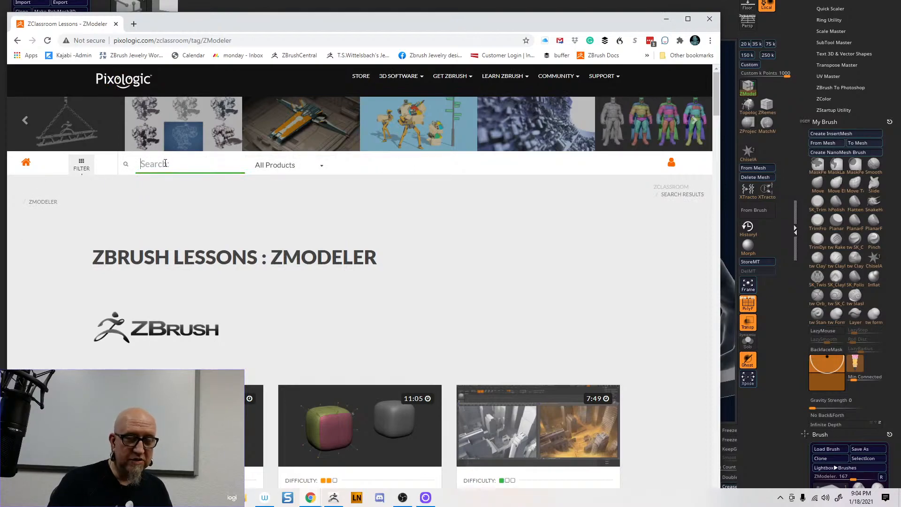
{"action": "type", "text": "zmodeler"}
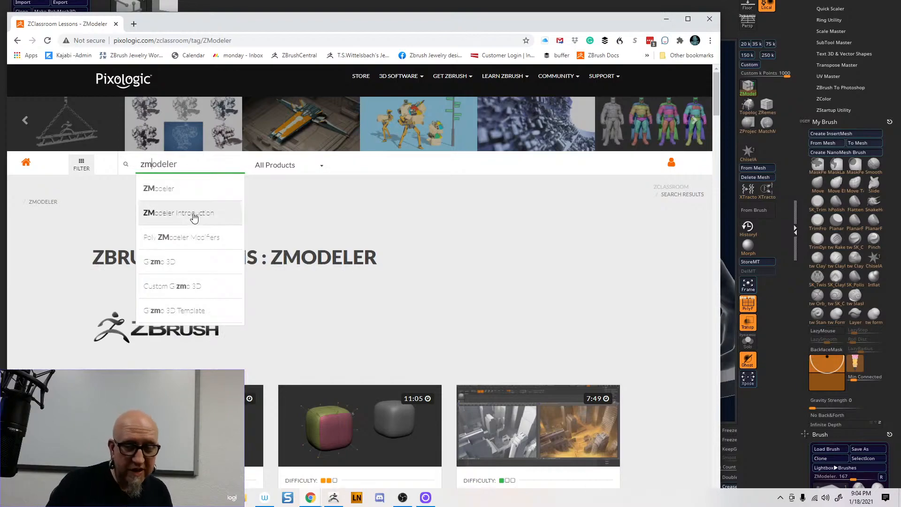
{"action": "left_click", "coordinate": [188, 214]}
{"action": "left_click_drag", "start_coordinate": [714, 112], "coordinate": [714, 187]}
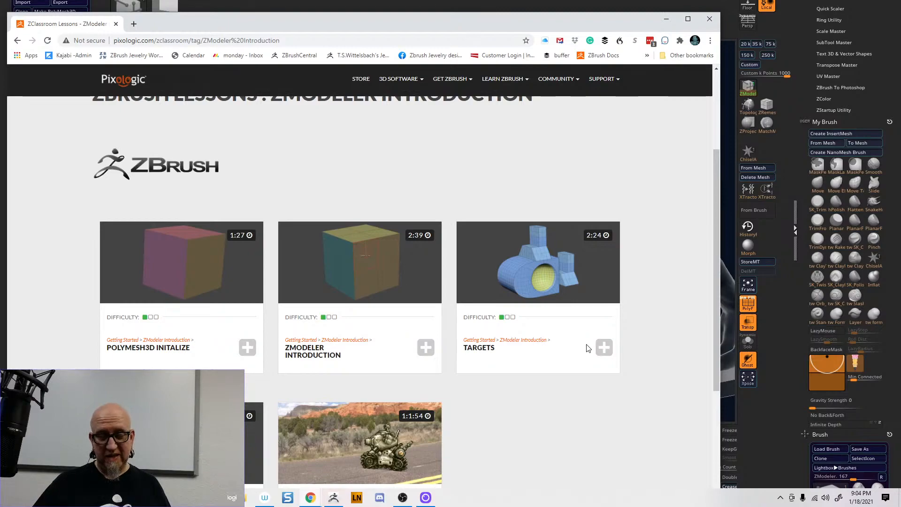
Open the ZModeler Introduction workshop page and review its description and lessons.
{"action": "left_click", "coordinate": [351, 340]}
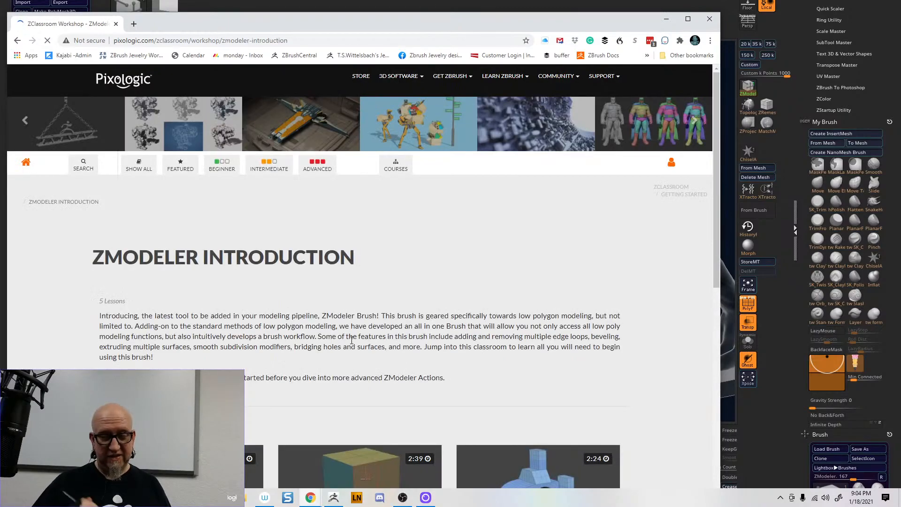
{"action": "scroll", "coordinate": [708, 194], "scroll_direction": "down", "scroll_amount": 7}
{"action": "scroll", "coordinate": [708, 236], "scroll_direction": "up", "scroll_amount": 4}
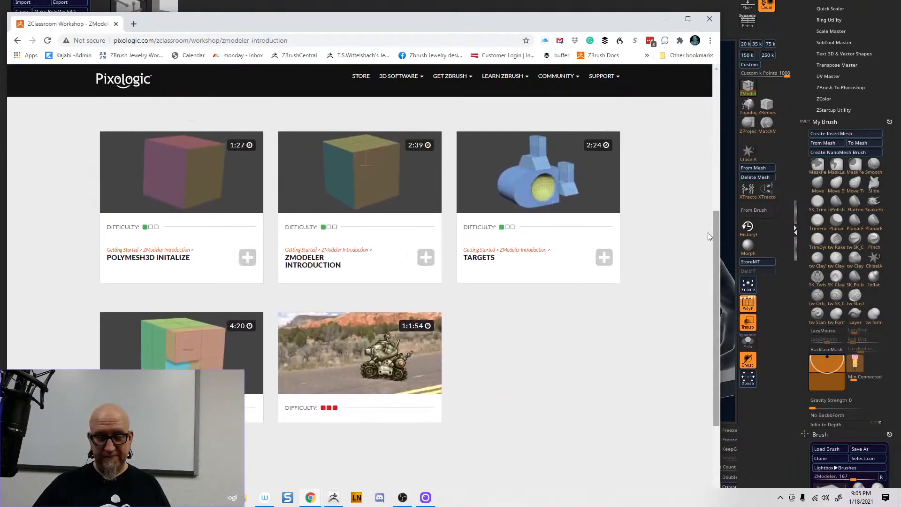
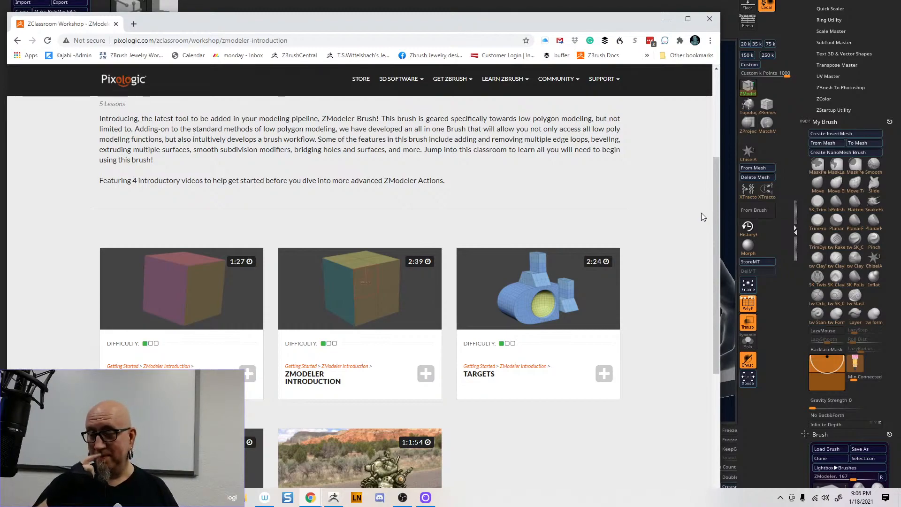
Return to ZBrush and delete the PM3D_S tool and the chimera tool PolyMesh3D_2 with all its subtools.
{"action": "left_click", "coordinate": [704, 4]}
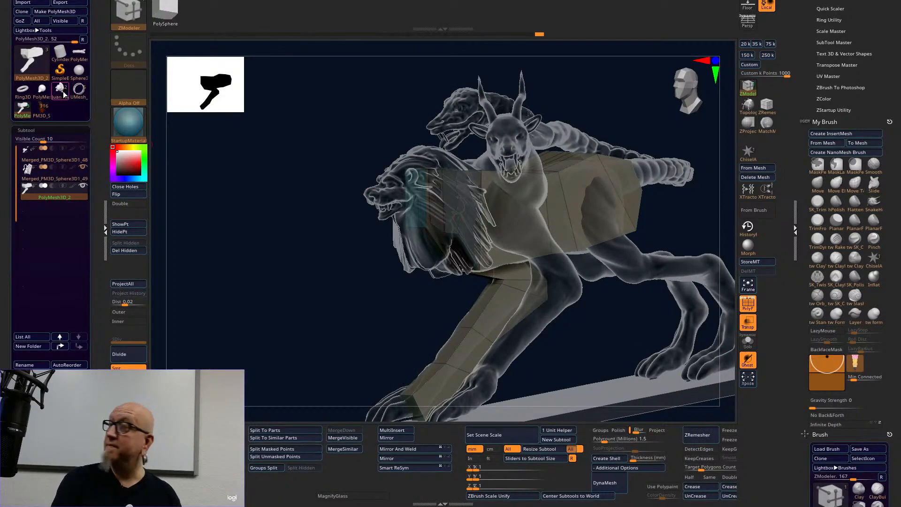
{"action": "mouse_move", "coordinate": [63, 89]}
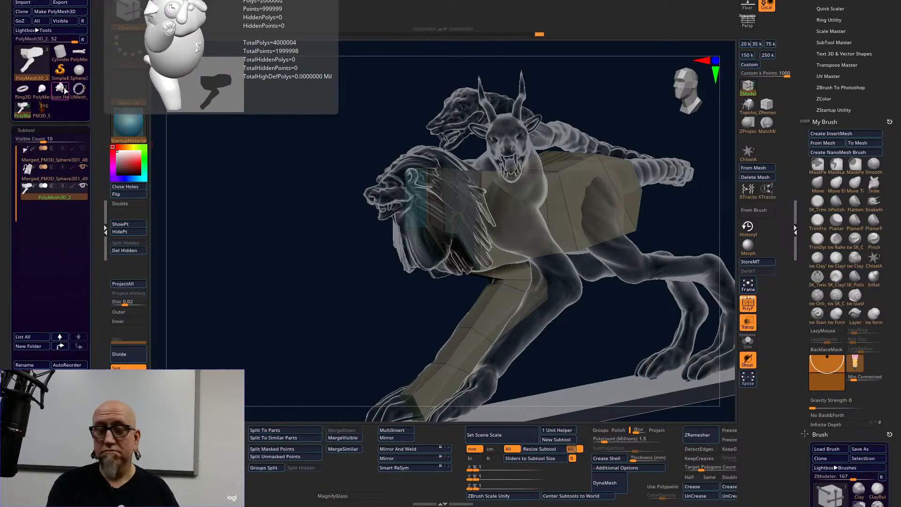
{"action": "mouse_move", "coordinate": [67, 148]}
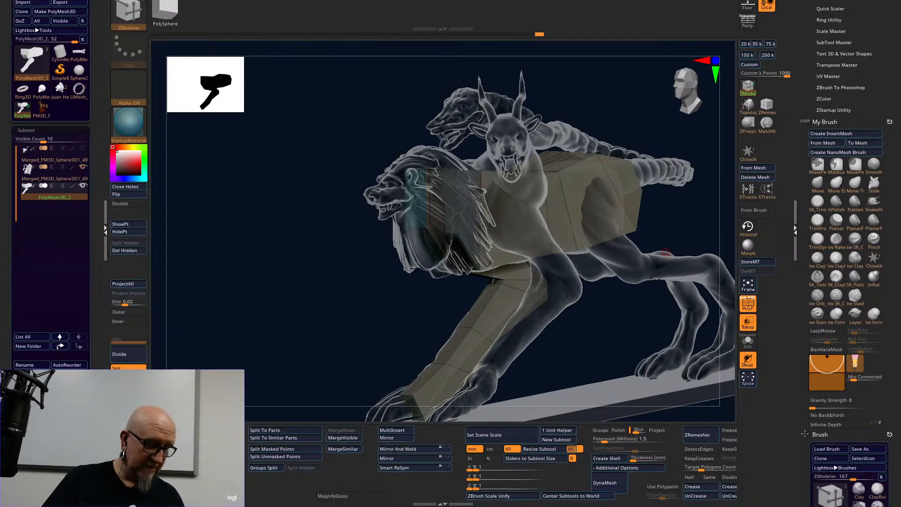
{"action": "left_click", "coordinate": [41, 109]}
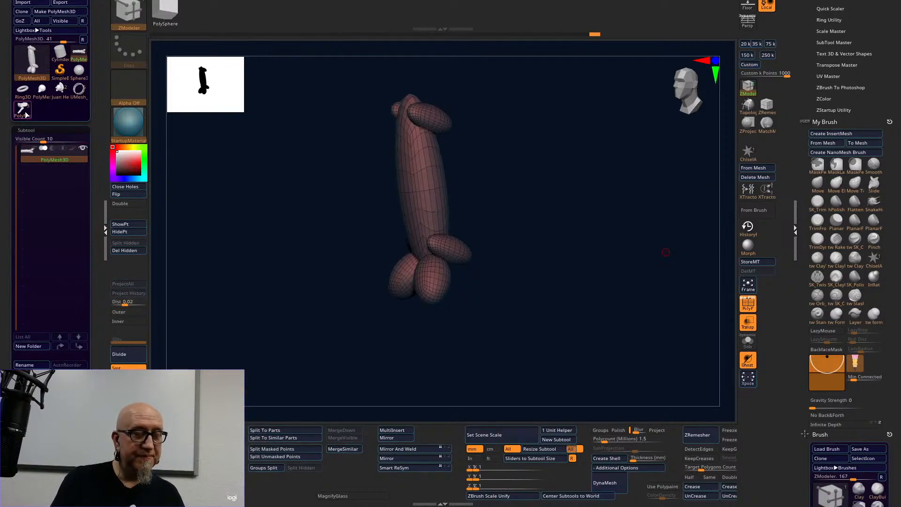
{"action": "left_click", "coordinate": [24, 111]}
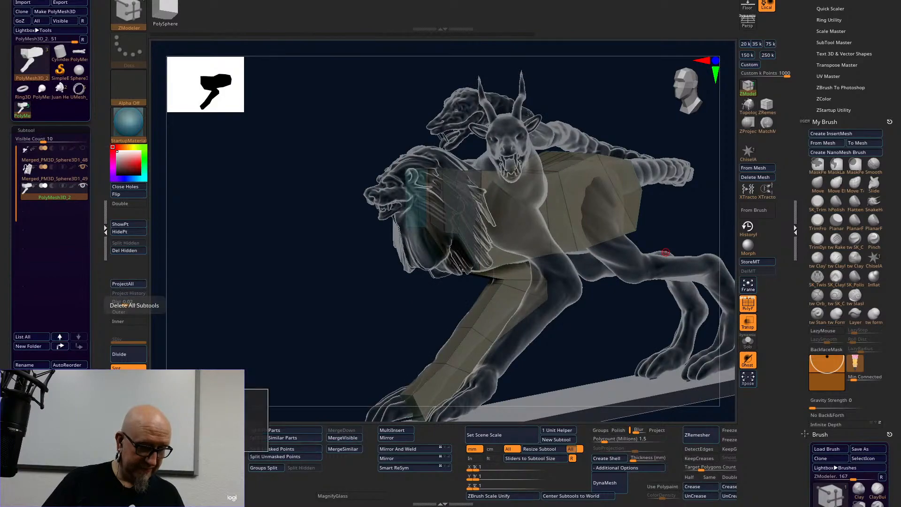
{"action": "left_click", "coordinate": [42, 94]}
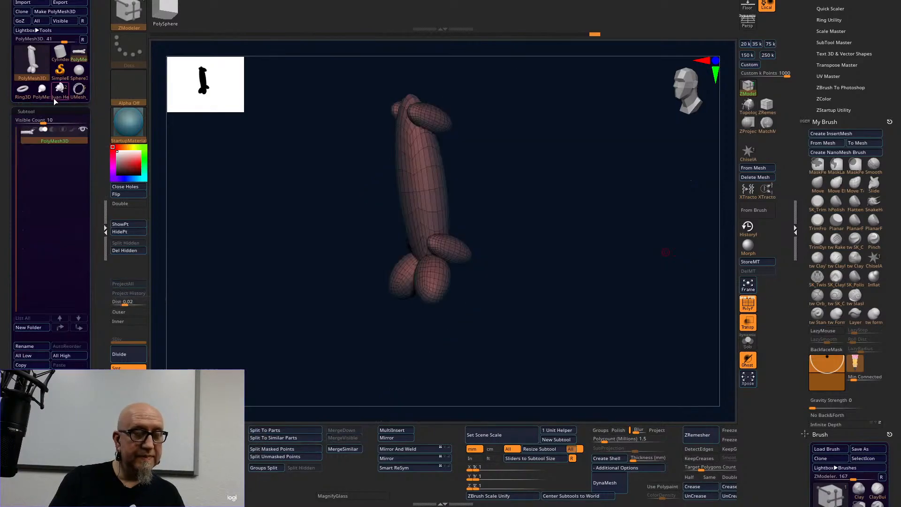
Delete the PolyMesh3D_1 tool containing the round-maned animal head, using Delete All Subtools.
{"action": "left_click", "coordinate": [42, 93]}
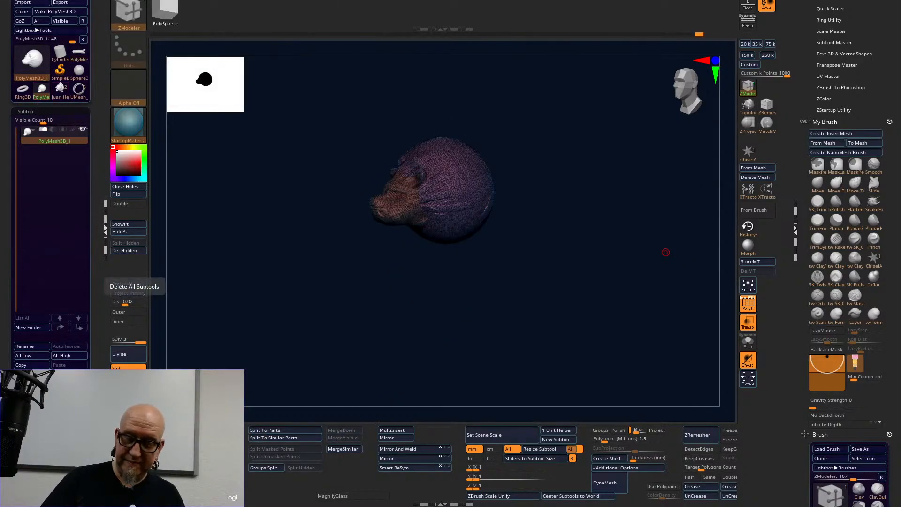
{"action": "left_click", "coordinate": [70, 402]}
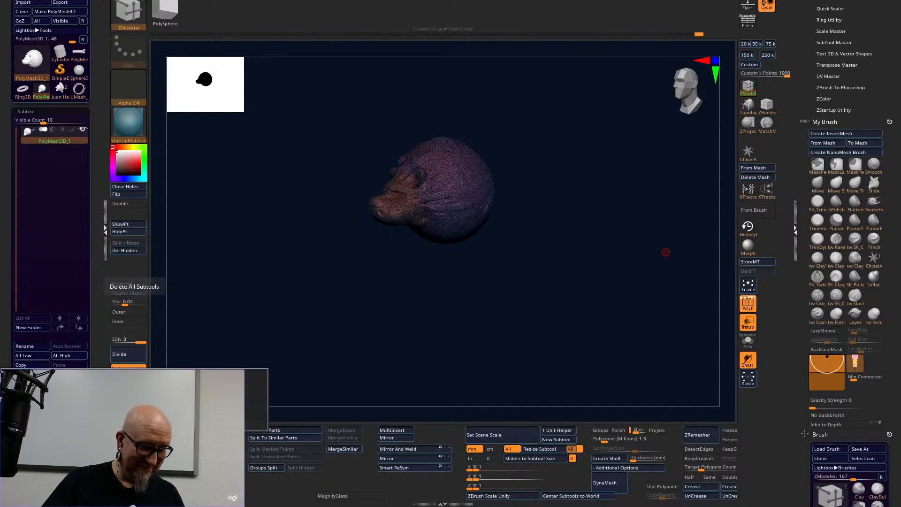
{"action": "left_click", "coordinate": [94, 418]}
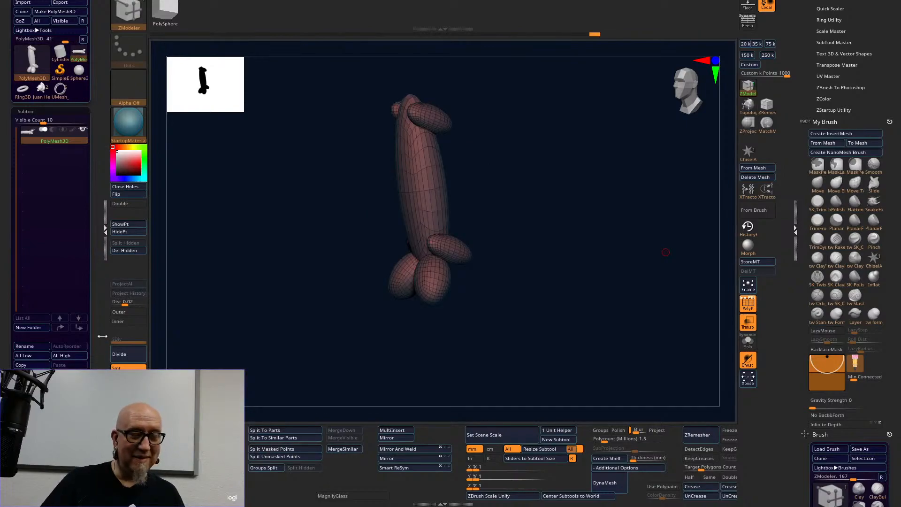
{"action": "mouse_move", "coordinate": [42, 97]}
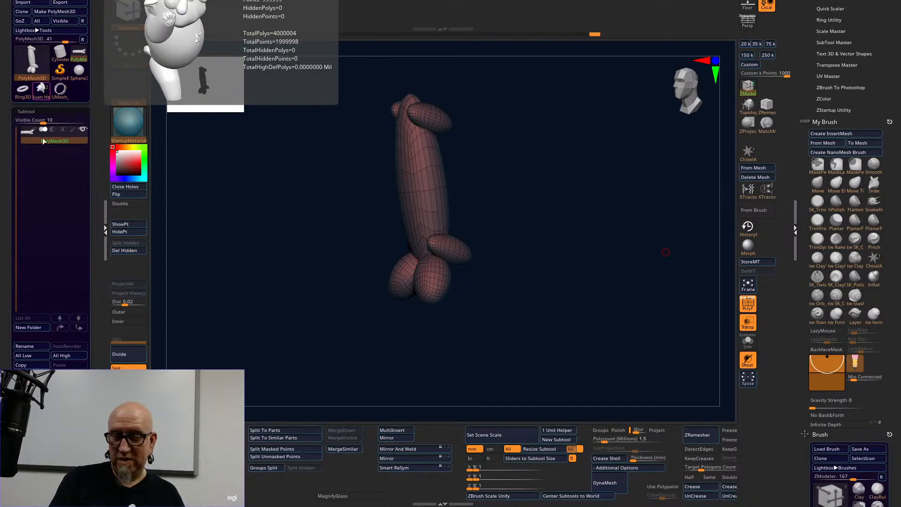
Switch to the yoga pug tool, turn off its polyframe display, and frame the whole figure.
{"action": "left_click", "coordinate": [42, 89]}
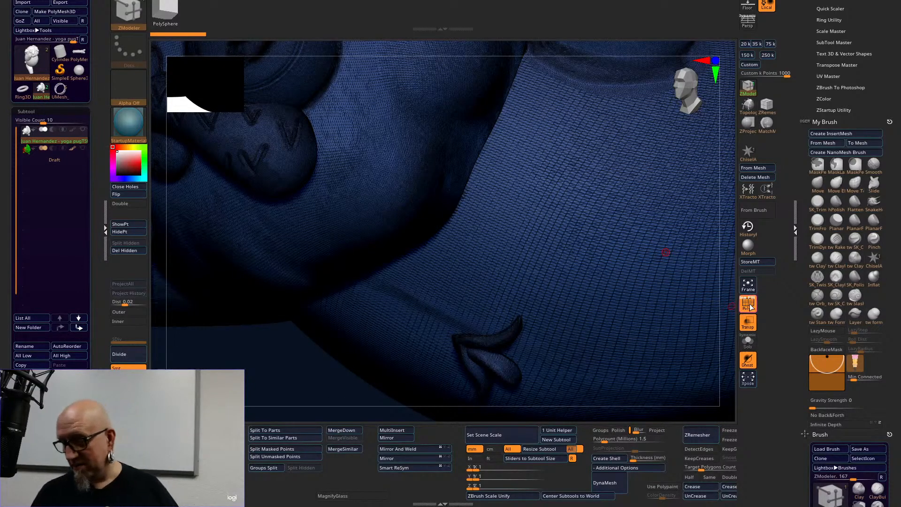
{"action": "left_click", "coordinate": [750, 308]}
{"action": "left_click_drag", "start_coordinate": [729, 368], "coordinate": [668, 218], "text": "alt"}
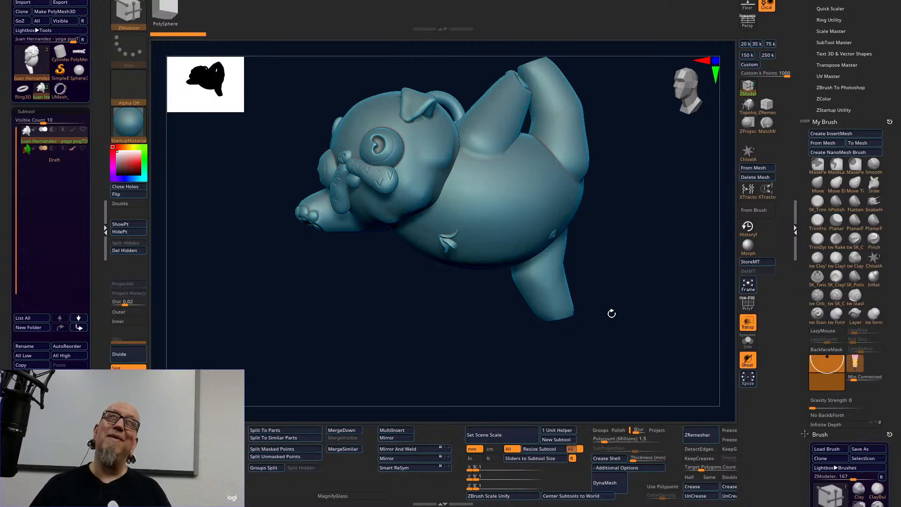
Examine the yoga pug from several sides, checking how the limbs, head and tail meet the body.
{"action": "left_click_drag", "start_coordinate": [612, 358], "coordinate": [589, 369]}
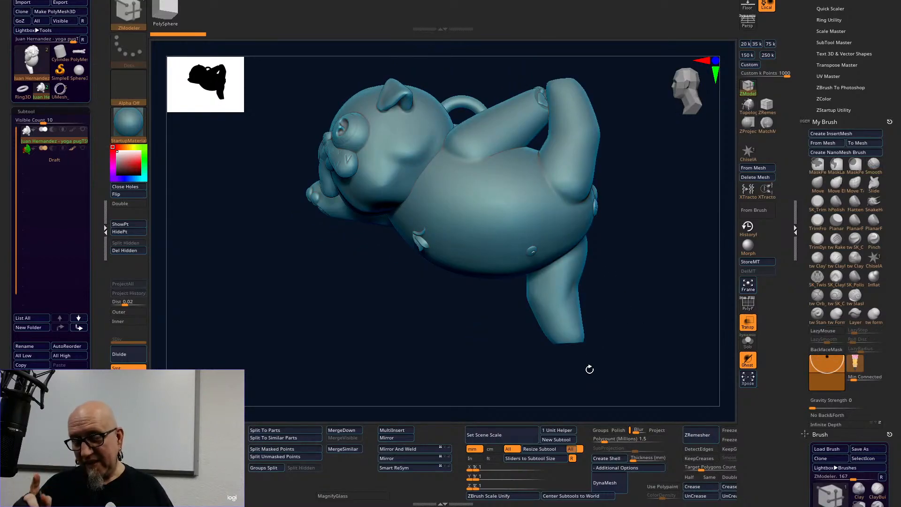
{"action": "left_click_drag", "start_coordinate": [652, 340], "coordinate": [543, 346]}
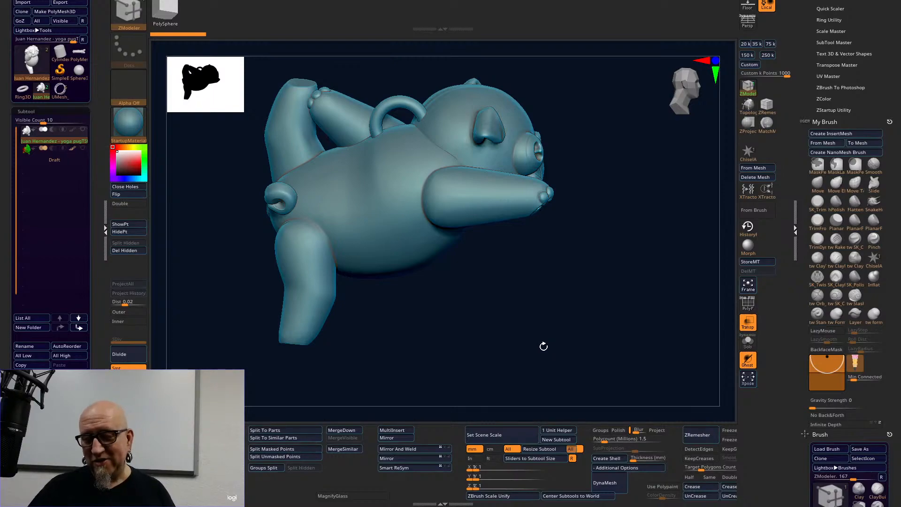
{"action": "mouse_move", "coordinate": [543, 346]}
{"action": "left_mouse_down"}
{"action": "mouse_move", "coordinate": [443, 305]}
{"action": "mouse_move", "coordinate": [345, 150]}
{"action": "left_mouse_up"}
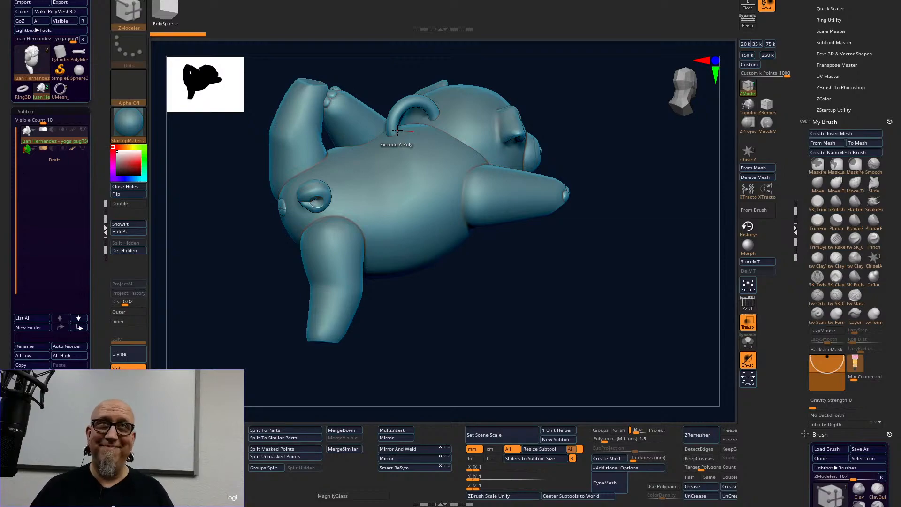
{"action": "left_click_drag", "start_coordinate": [528, 288], "coordinate": [533, 341], "text": "alt"}
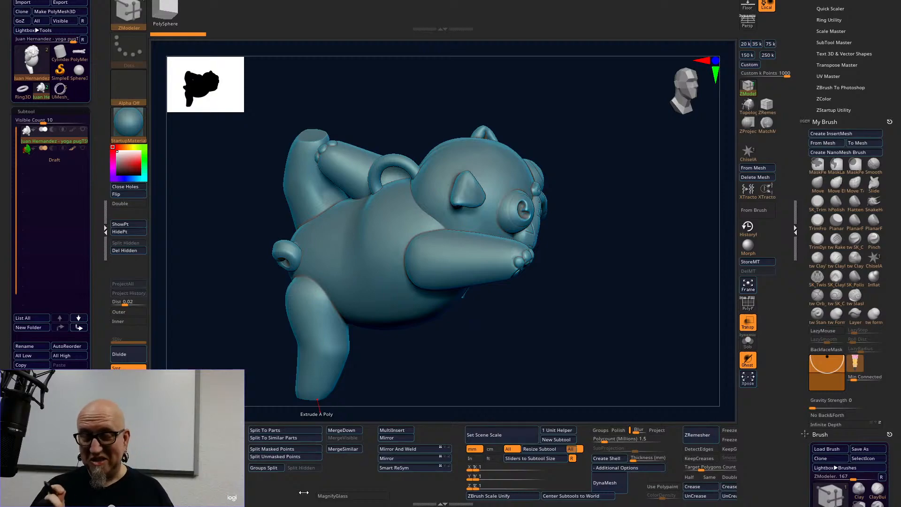
{"action": "left_click_drag", "start_coordinate": [573, 343], "coordinate": [598, 278], "text": "alt"}
{"action": "left_click_drag", "start_coordinate": [600, 316], "coordinate": [423, 350]}
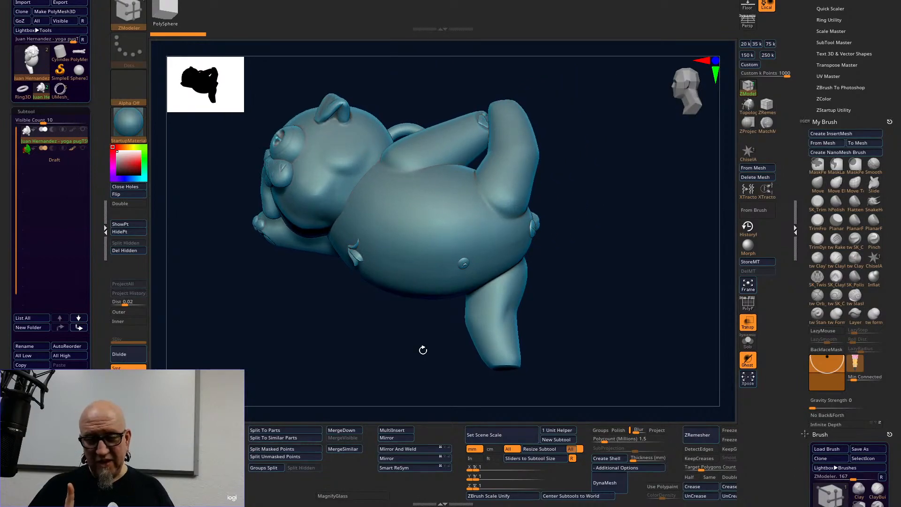
{"action": "left_click_drag", "start_coordinate": [597, 322], "coordinate": [579, 281]}
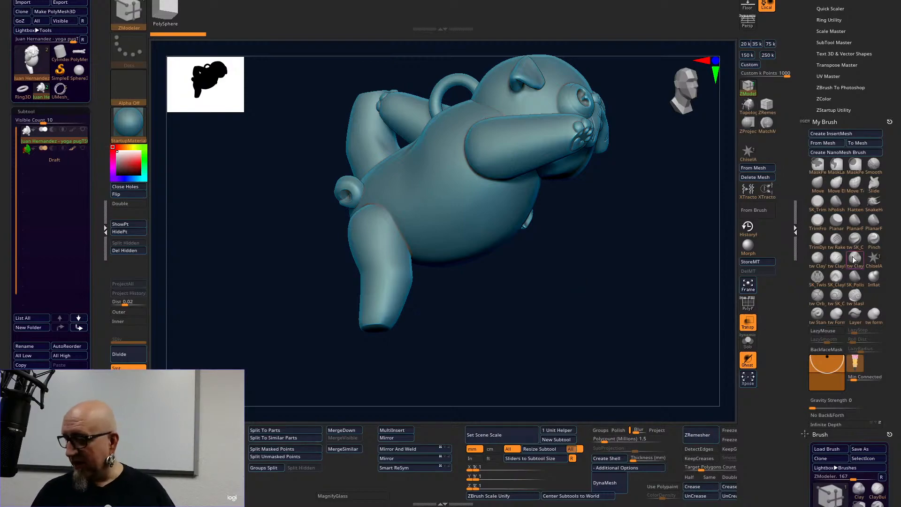
Fill the crease where the pug's outstretched arm meets the torso using the SK_ClayFill brush.
{"action": "left_click", "coordinate": [836, 277]}
{"action": "left_click_drag", "start_coordinate": [504, 293], "coordinate": [468, 198]}
{"action": "left_click_drag", "start_coordinate": [448, 302], "coordinate": [462, 365], "text": "alt"}
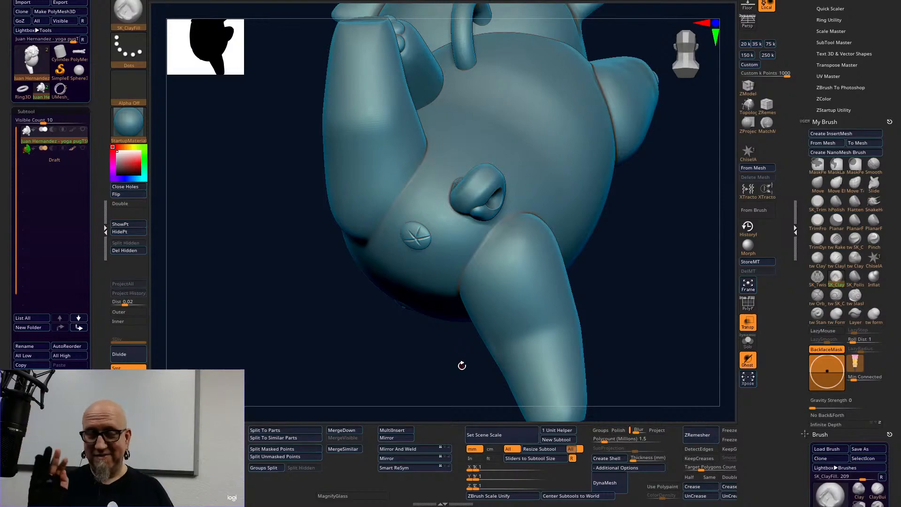
{"action": "mouse_move", "coordinate": [461, 365]}
{"action": "left_mouse_down"}
{"action": "mouse_move", "coordinate": [635, 259]}
{"action": "mouse_move", "coordinate": [608, 269]}
{"action": "mouse_move", "coordinate": [587, 239]}
{"action": "left_mouse_up"}
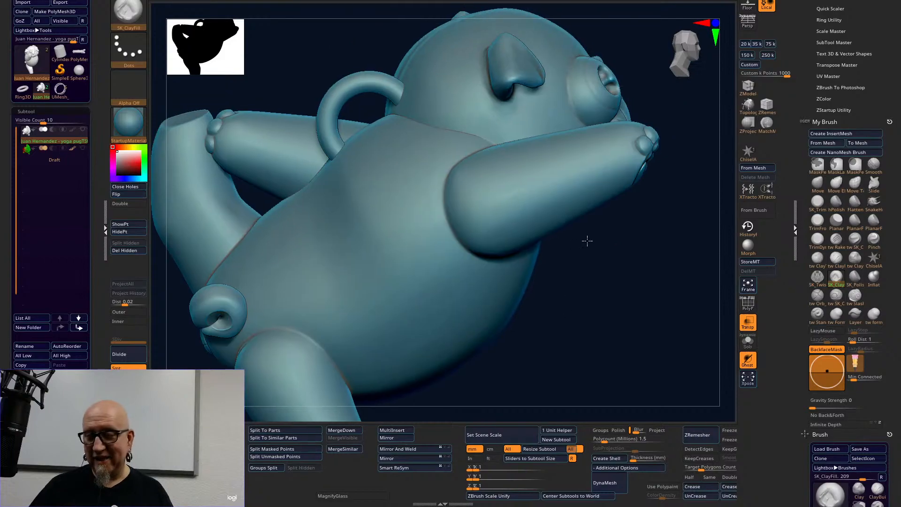
{"action": "key", "text": "space"}
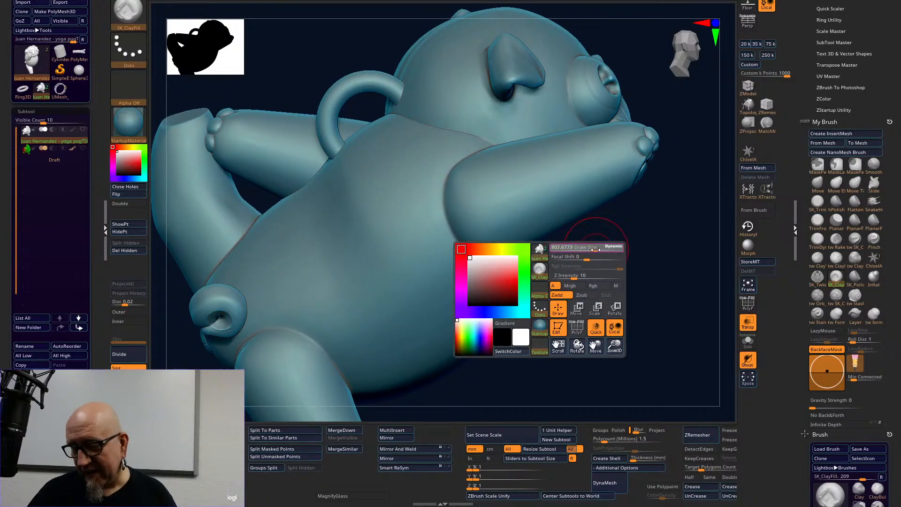
{"action": "mouse_move", "coordinate": [643, 217]}
{"action": "left_mouse_down"}
{"action": "mouse_move", "coordinate": [657, 225]}
{"action": "mouse_move", "coordinate": [649, 223]}
{"action": "left_mouse_up"}
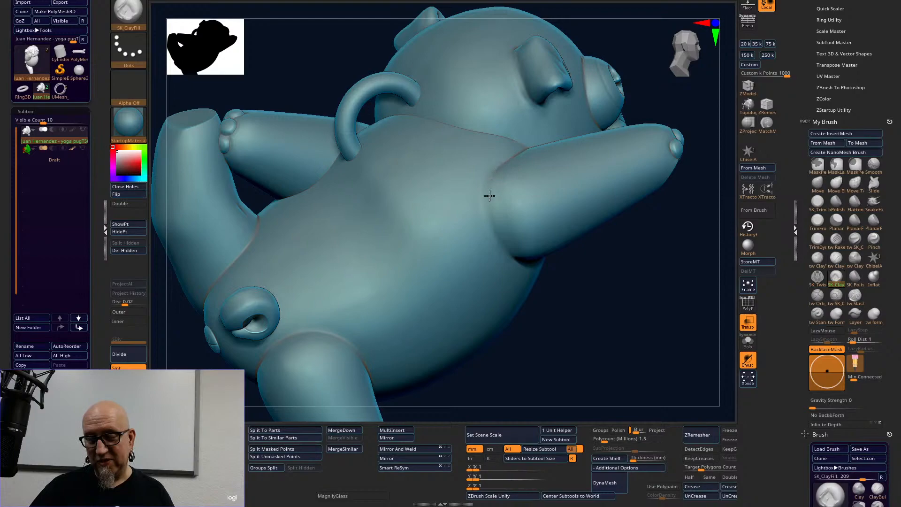
Fill the seam on the arm's underside and smooth the shoulder transition into the back.
{"action": "left_click_drag", "start_coordinate": [530, 266], "coordinate": [570, 270]}
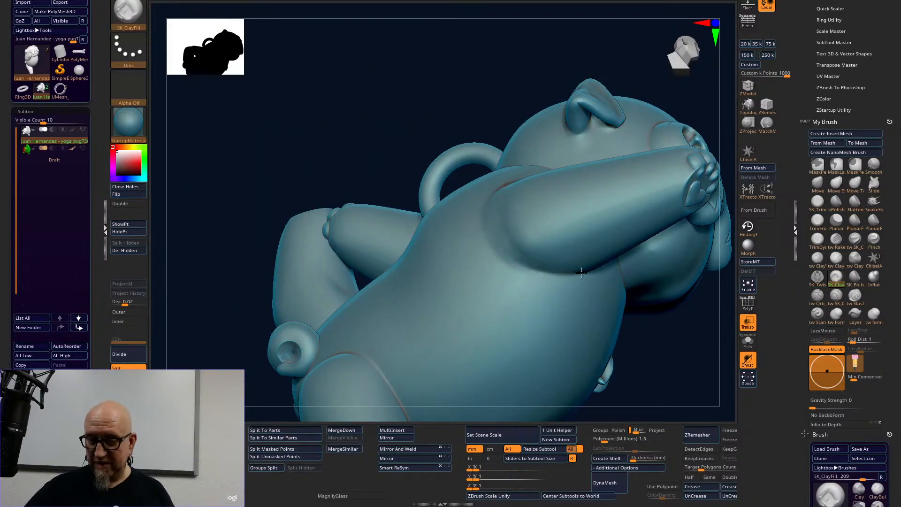
{"action": "left_click_drag", "start_coordinate": [680, 328], "coordinate": [484, 294]}
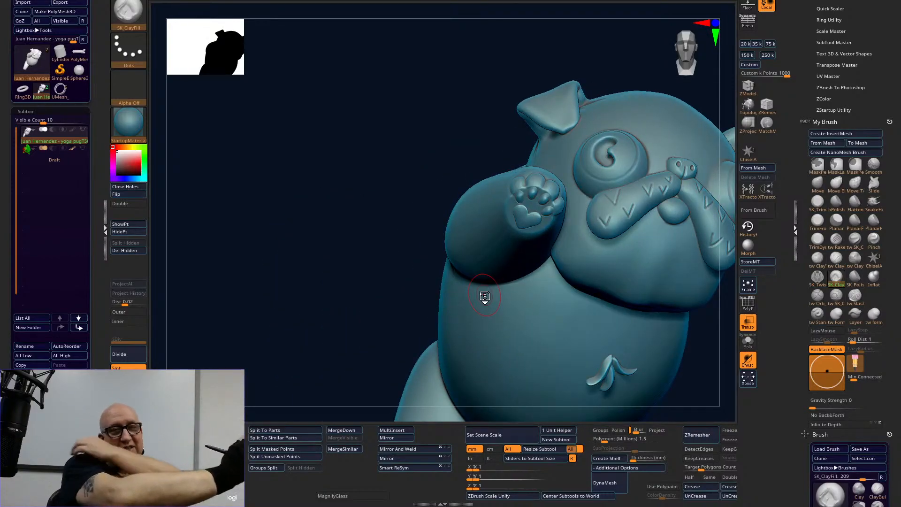
{"action": "mouse_move", "coordinate": [372, 355]}
{"action": "left_mouse_down"}
{"action": "mouse_move", "coordinate": [396, 376]}
{"action": "mouse_move", "coordinate": [658, 382]}
{"action": "mouse_move", "coordinate": [555, 328]}
{"action": "mouse_move", "coordinate": [497, 248]}
{"action": "mouse_move", "coordinate": [503, 298]}
{"action": "left_mouse_up"}
{"action": "left_click_drag", "start_coordinate": [488, 260], "coordinate": [530, 212]}
{"action": "left_click_drag", "start_coordinate": [586, 363], "coordinate": [532, 213]}
{"action": "left_click_drag", "start_coordinate": [470, 323], "coordinate": [488, 238]}
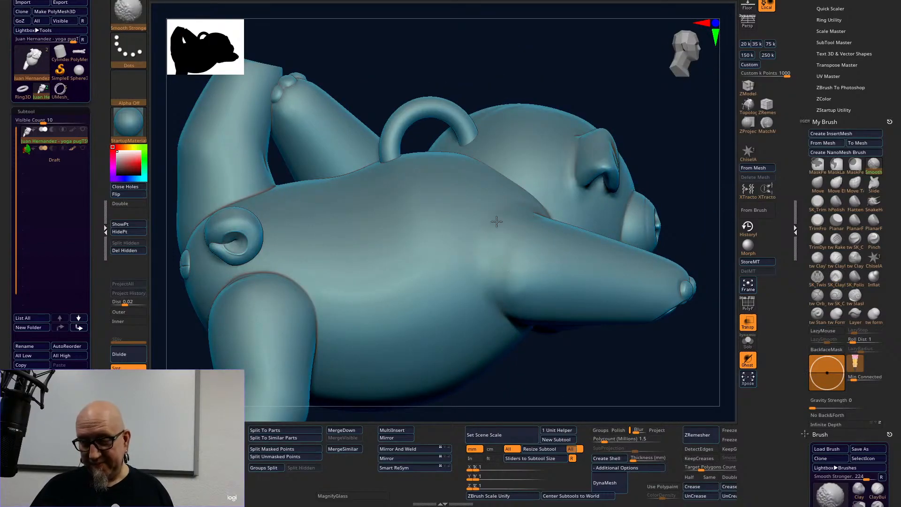
Fill the seam around the top of the standing hind leg with SK_ClayFill and smooth it into the hip.
{"action": "mouse_move", "coordinate": [533, 408]}
{"action": "left_mouse_down", "text": "alt"}
{"action": "mouse_move", "coordinate": [593, 322]}
{"action": "mouse_move", "coordinate": [539, 328]}
{"action": "left_mouse_up", "text": "alt"}
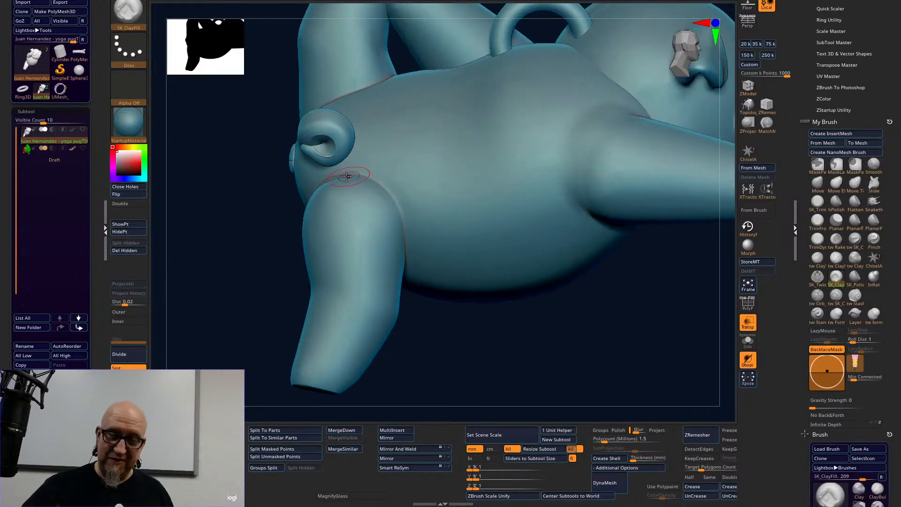
{"action": "left_click_drag", "start_coordinate": [380, 185], "coordinate": [403, 225]}
{"action": "left_click_drag", "start_coordinate": [341, 175], "coordinate": [402, 214]}
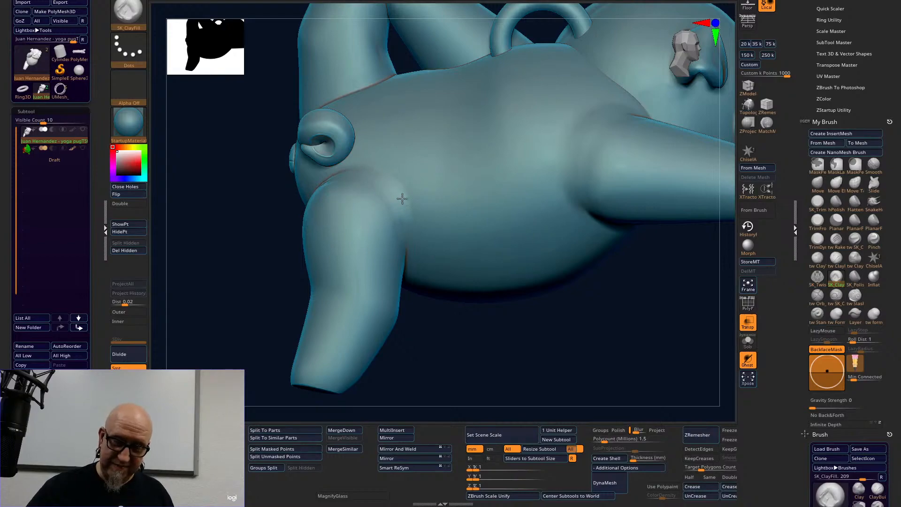
{"action": "left_click_drag", "start_coordinate": [370, 180], "coordinate": [361, 166], "text": "shift"}
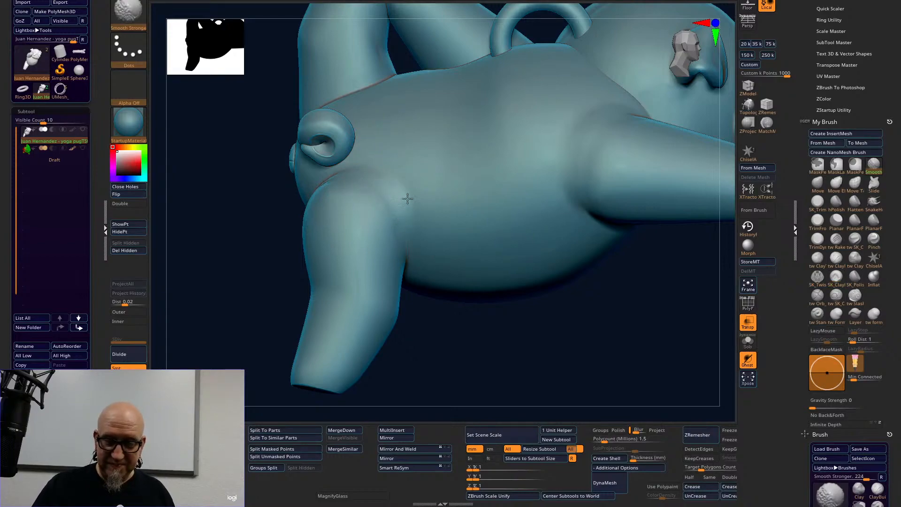
{"action": "mouse_move", "coordinate": [271, 294]}
{"action": "left_mouse_down"}
{"action": "mouse_move", "coordinate": [277, 300]}
{"action": "mouse_move", "coordinate": [327, 178]}
{"action": "mouse_move", "coordinate": [283, 209]}
{"action": "left_mouse_up"}
{"action": "left_click_drag", "start_coordinate": [337, 177], "coordinate": [276, 217]}
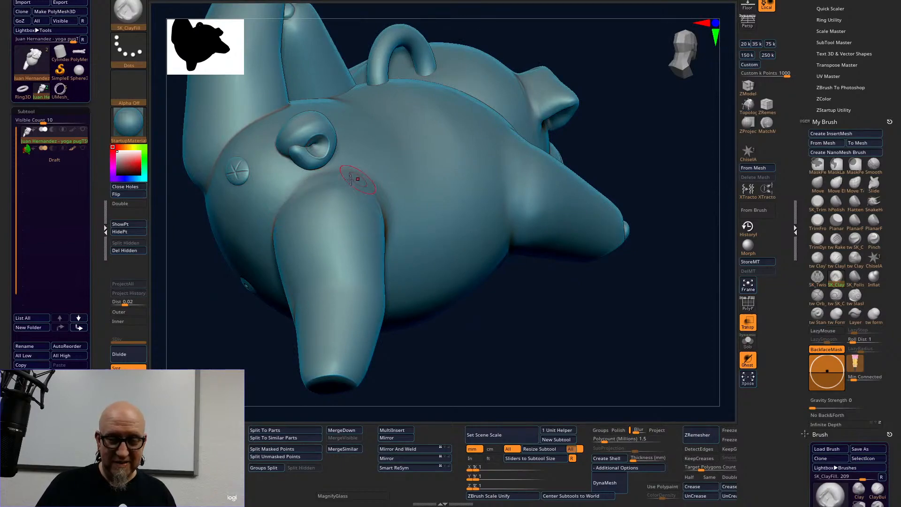
{"action": "left_click_drag", "start_coordinate": [356, 179], "coordinate": [305, 189], "text": "shift"}
{"action": "left_click_drag", "start_coordinate": [652, 115], "coordinate": [611, 114]}
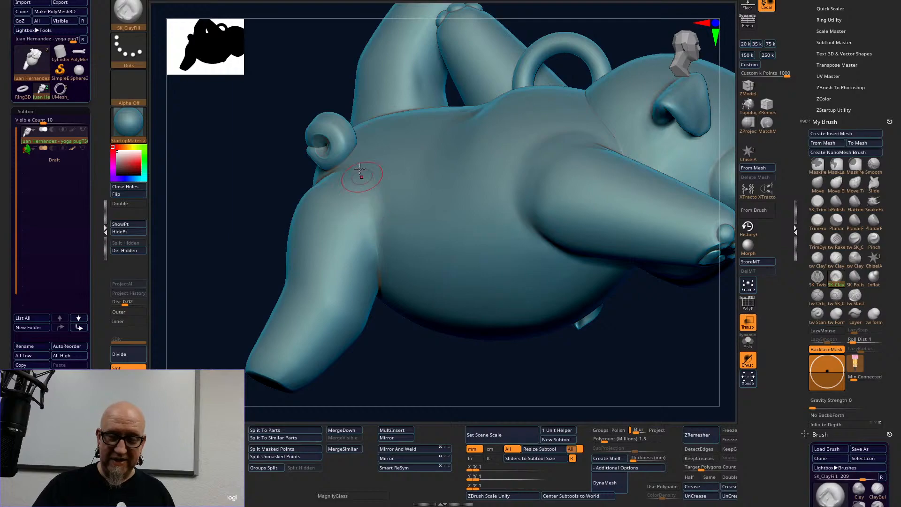
Blend the standing hind leg's inner side and underside into the belly and rump with SK_ClayFill.
{"action": "left_click_drag", "start_coordinate": [455, 377], "coordinate": [485, 289], "text": "alt"}
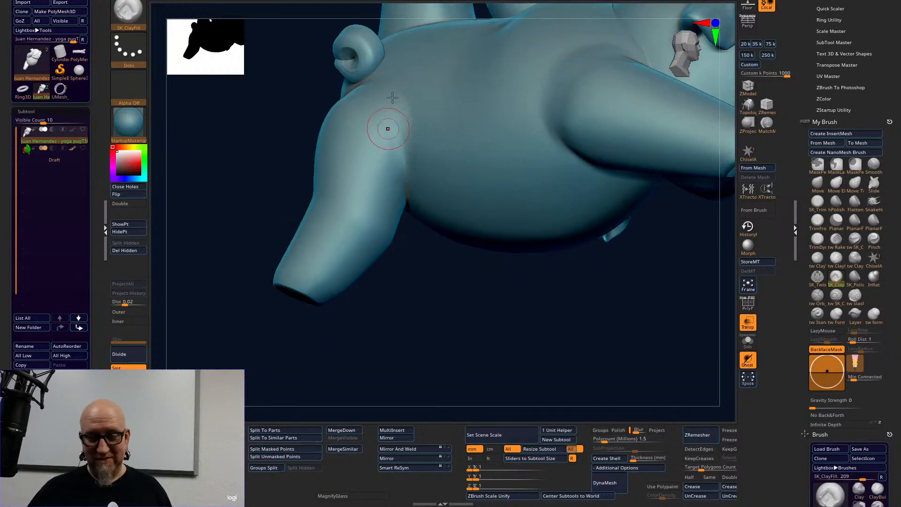
{"action": "left_click_drag", "start_coordinate": [445, 310], "coordinate": [424, 244]}
{"action": "left_click_drag", "start_coordinate": [433, 341], "coordinate": [376, 174]}
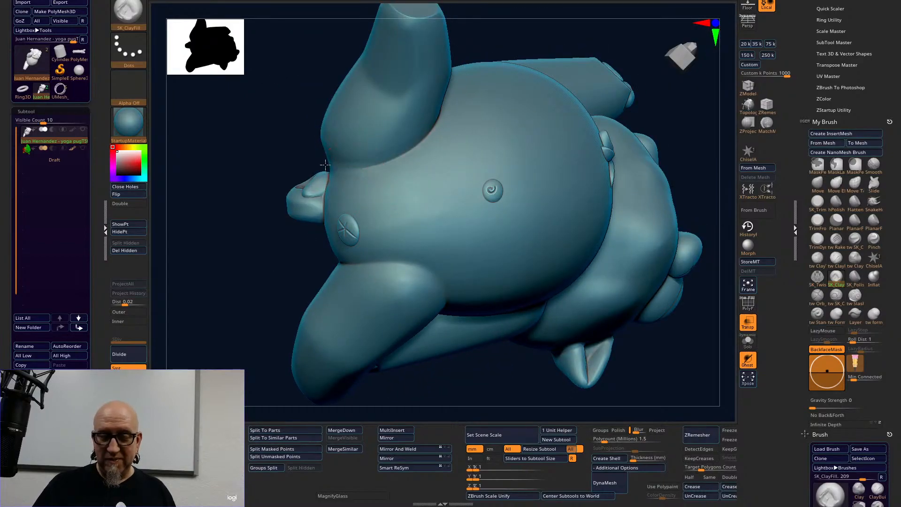
{"action": "left_click_drag", "start_coordinate": [245, 301], "coordinate": [323, 146]}
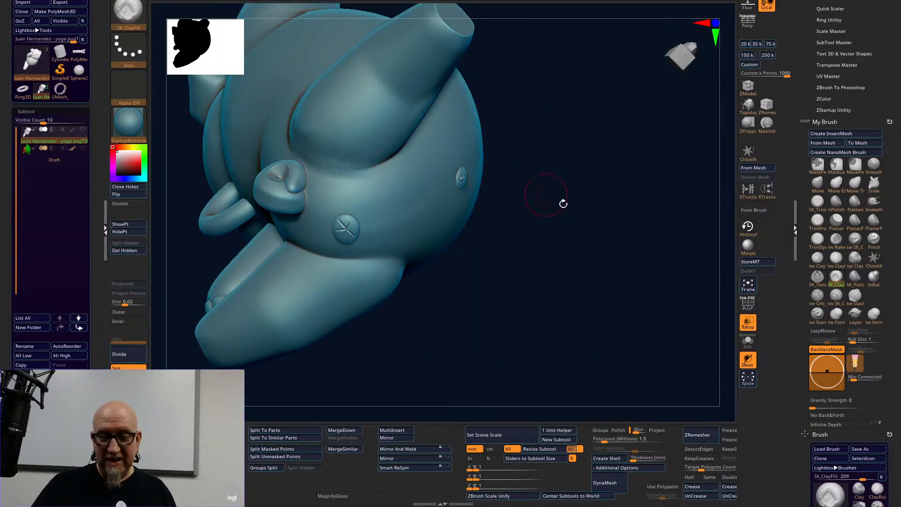
{"action": "left_click_drag", "start_coordinate": [559, 199], "coordinate": [554, 212]}
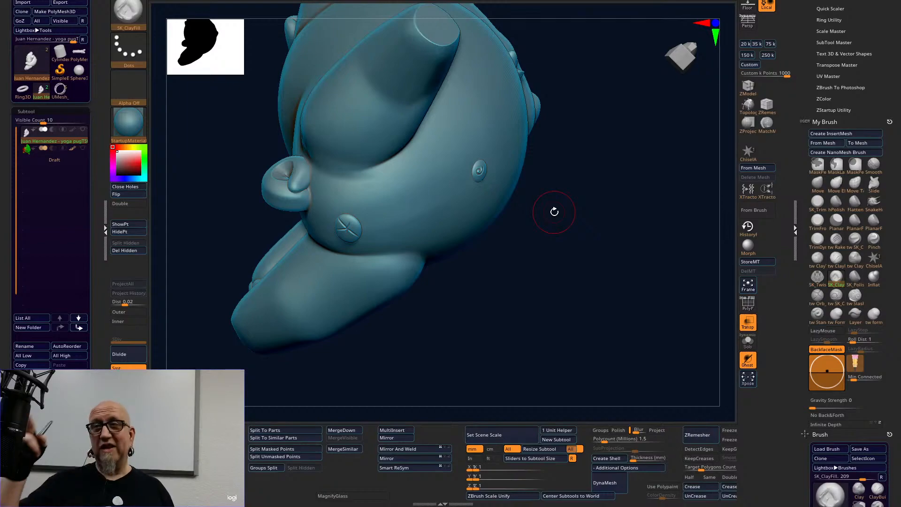
{"action": "mouse_move", "coordinate": [554, 211]}
{"action": "left_mouse_down"}
{"action": "mouse_move", "coordinate": [599, 322]}
{"action": "mouse_move", "coordinate": [585, 286]}
{"action": "mouse_move", "coordinate": [631, 271]}
{"action": "mouse_move", "coordinate": [475, 266]}
{"action": "mouse_move", "coordinate": [310, 206]}
{"action": "left_mouse_up"}
{"action": "mouse_move", "coordinate": [571, 125]}
{"action": "left_mouse_down"}
{"action": "mouse_move", "coordinate": [601, 103]}
{"action": "mouse_move", "coordinate": [498, 157]}
{"action": "mouse_move", "coordinate": [539, 197]}
{"action": "mouse_move", "coordinate": [600, 183]}
{"action": "mouse_move", "coordinate": [568, 254]}
{"action": "mouse_move", "coordinate": [378, 357]}
{"action": "mouse_move", "coordinate": [376, 448]}
{"action": "mouse_move", "coordinate": [378, 428]}
{"action": "left_mouse_up"}
{"action": "mouse_move", "coordinate": [539, 331]}
{"action": "left_mouse_down"}
{"action": "mouse_move", "coordinate": [499, 328]}
{"action": "mouse_move", "coordinate": [371, 253]}
{"action": "left_mouse_up"}
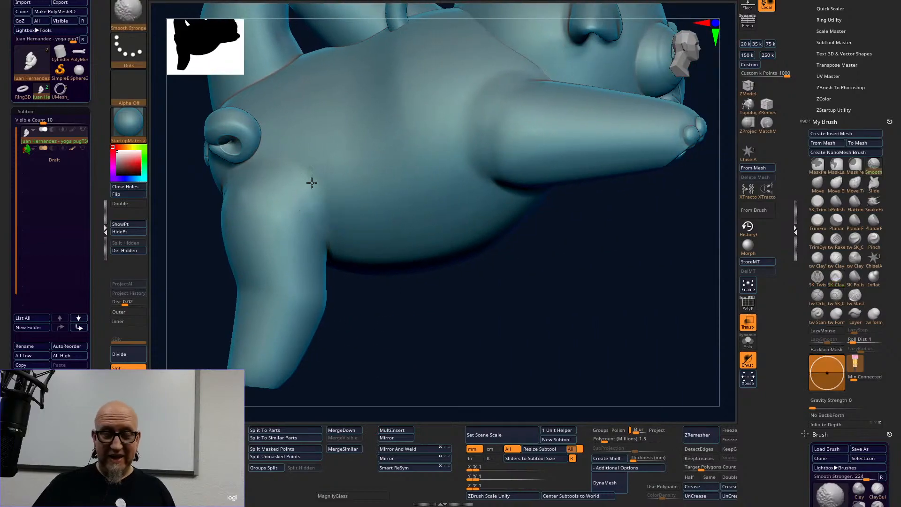
Smooth the hip below the curled tail and refine the upper thigh transition with SK_ClayFill.
{"action": "left_click_drag", "start_coordinate": [252, 174], "coordinate": [225, 240], "text": "shift"}
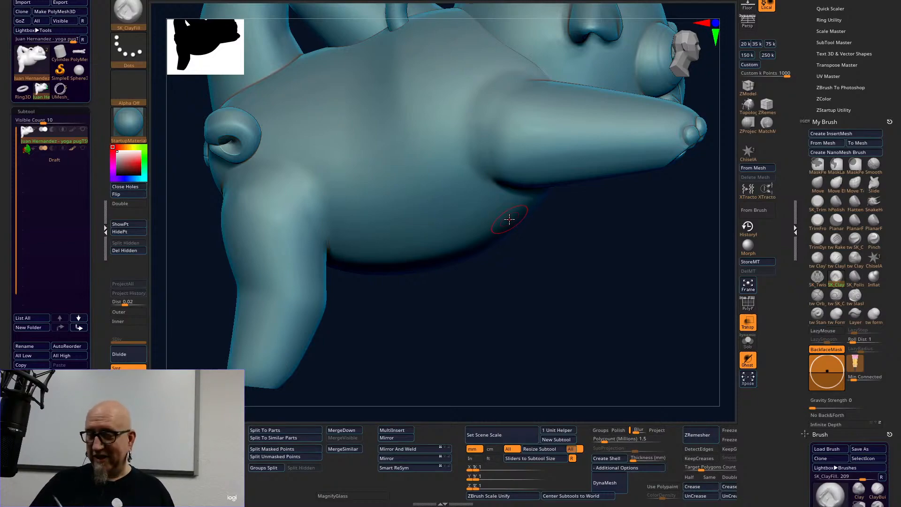
{"action": "left_click_drag", "start_coordinate": [487, 305], "coordinate": [477, 331]}
{"action": "left_click_drag", "start_coordinate": [298, 183], "coordinate": [309, 185]}
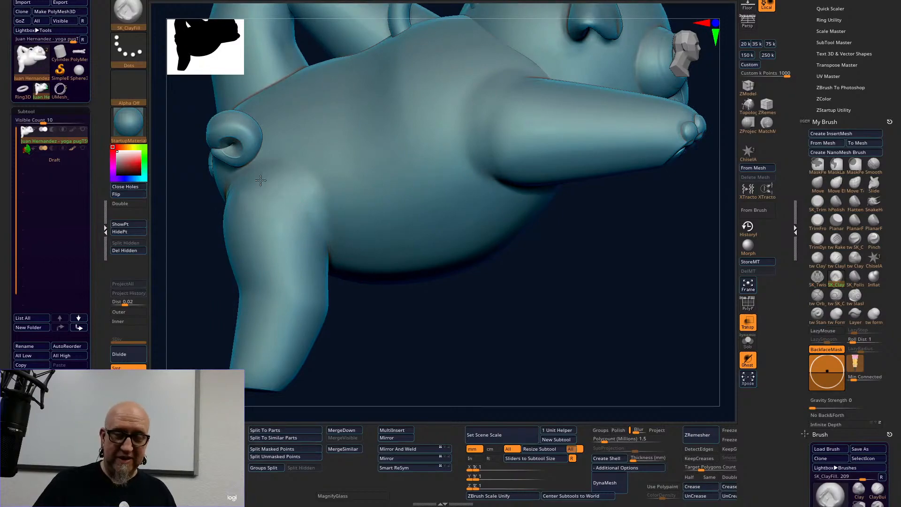
{"action": "key", "text": "shift"}
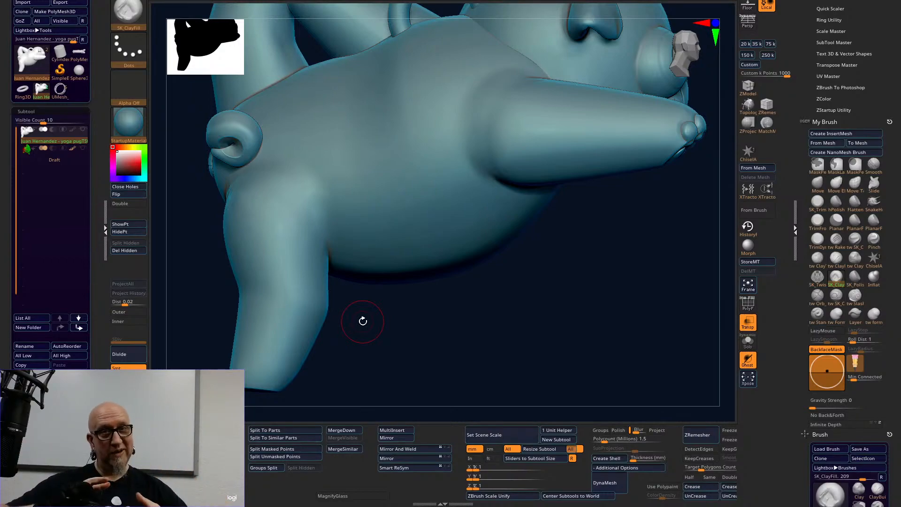
Rewind the pug's undo history to before the seam blending and review the original arm and leg seams.
{"action": "left_click_drag", "start_coordinate": [364, 320], "coordinate": [511, 328]}
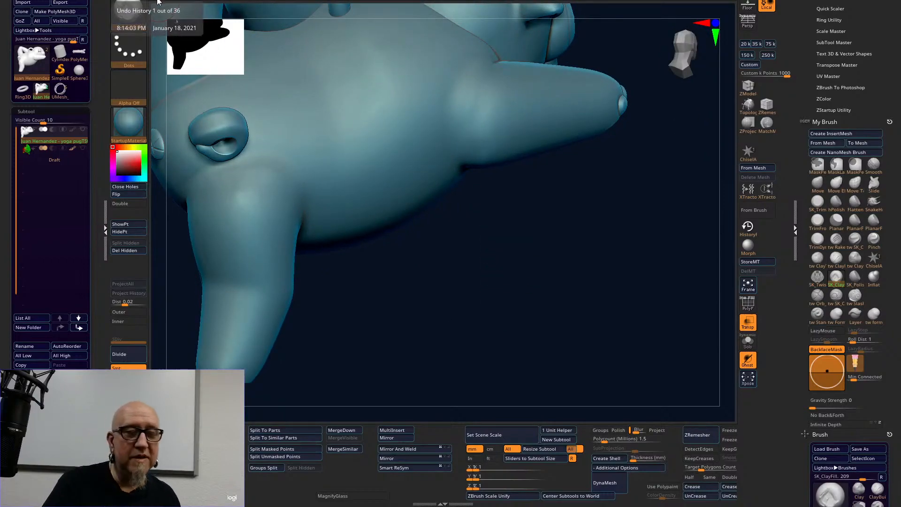
{"action": "left_click_drag", "start_coordinate": [591, 305], "coordinate": [569, 282]}
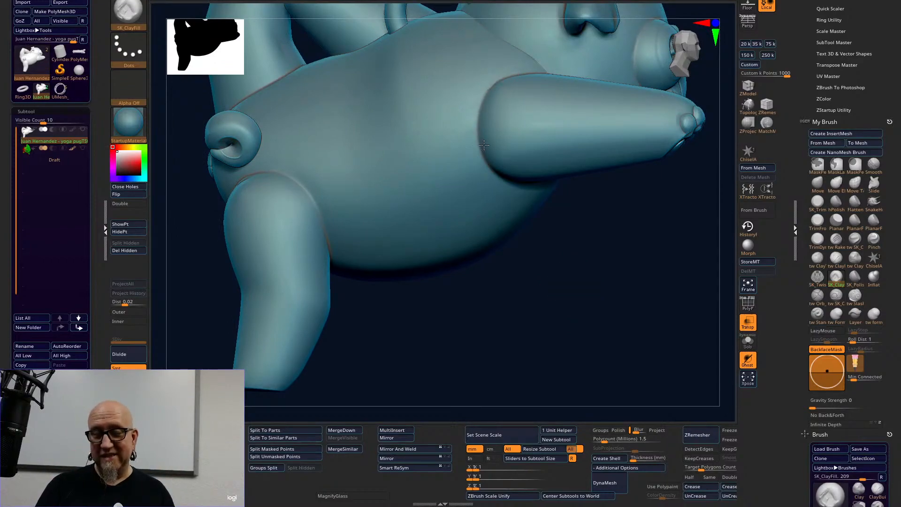
{"action": "left_click", "coordinate": [553, 235]}
{"action": "left_click", "coordinate": [545, 206]}
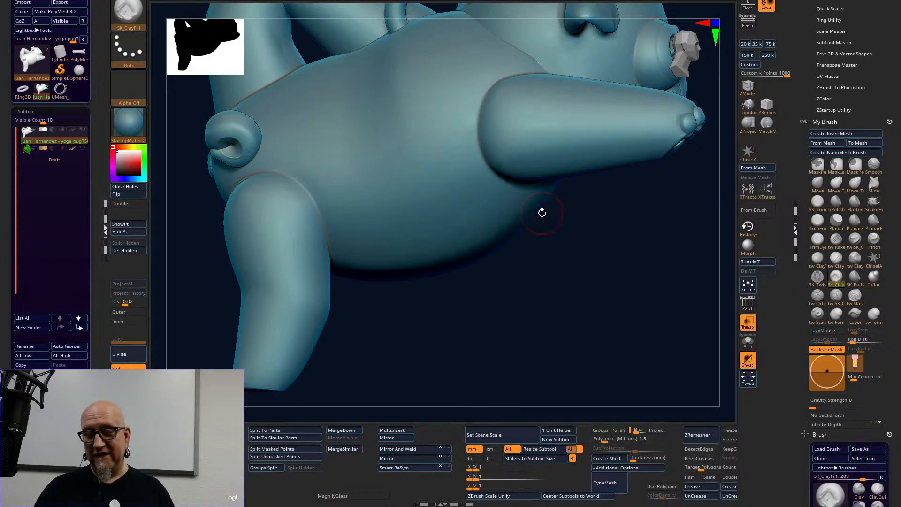
{"action": "mouse_move", "coordinate": [536, 267]}
{"action": "left_mouse_down"}
{"action": "mouse_move", "coordinate": [544, 278]}
{"action": "mouse_move", "coordinate": [534, 253]}
{"action": "left_mouse_up"}
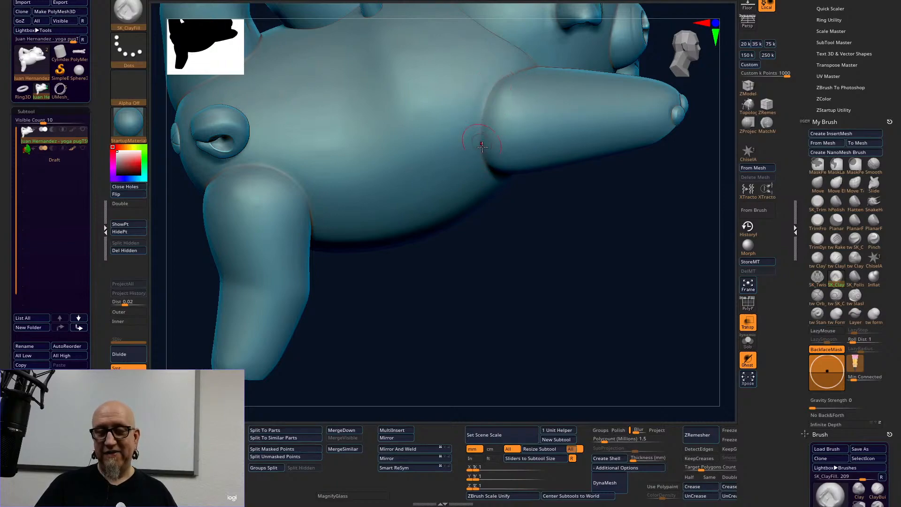
Rework the neck seam behind the pug's cheek, choosing tw Slash and smoothing a short stretch of it.
{"action": "left_click", "coordinate": [858, 300]}
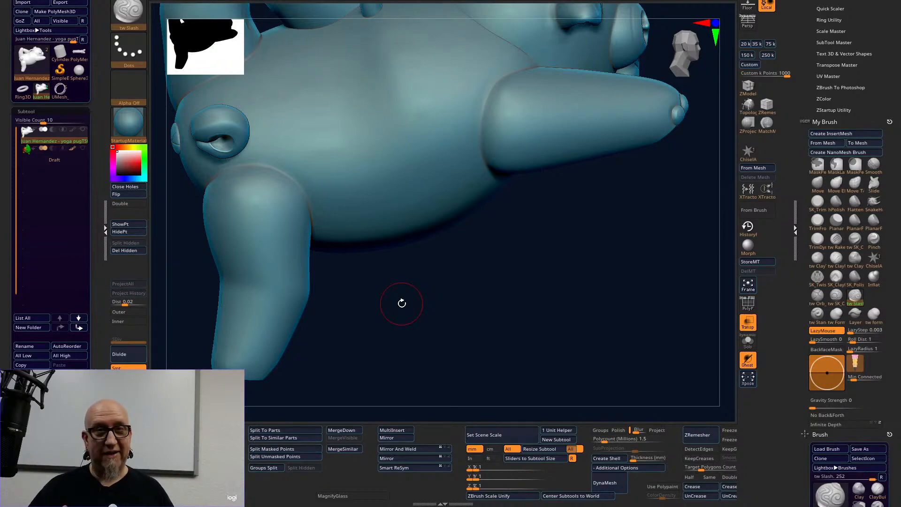
{"action": "left_click_drag", "start_coordinate": [402, 303], "coordinate": [298, 306]}
{"action": "left_click_drag", "start_coordinate": [602, 316], "coordinate": [416, 369]}
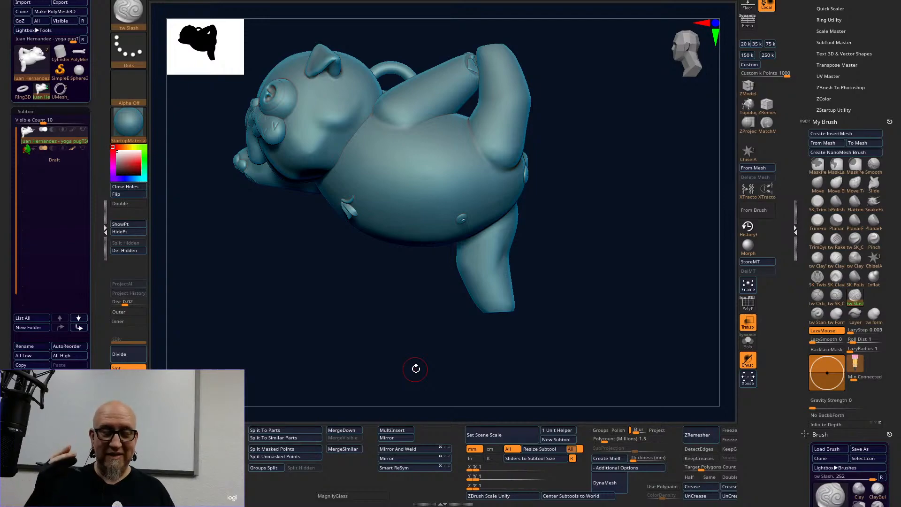
{"action": "key", "text": "shift"}
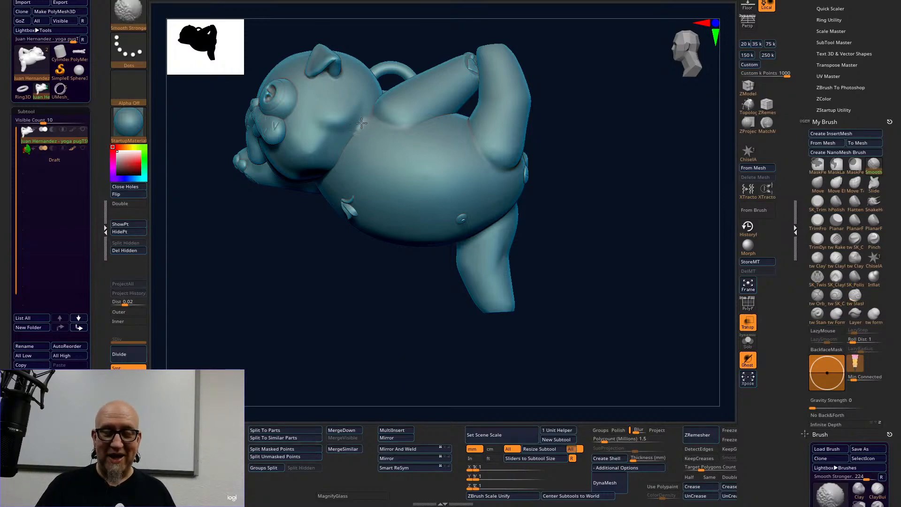
{"action": "left_click_drag", "start_coordinate": [342, 307], "coordinate": [336, 365]}
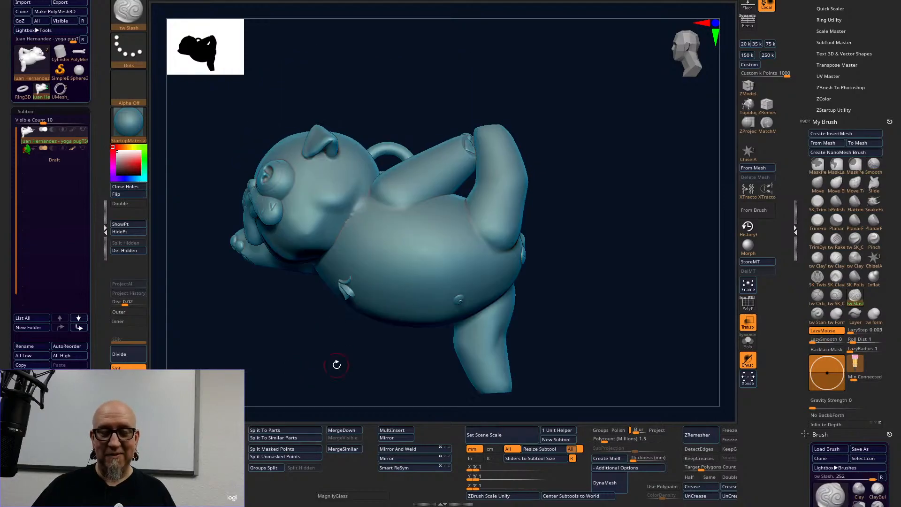
Fill the seam at the base of the raised hind leg with tw ClayTubes and smooth it into the belly.
{"action": "left_click_drag", "start_coordinate": [600, 315], "coordinate": [698, 308]}
{"action": "left_click_drag", "start_coordinate": [721, 243], "coordinate": [584, 193], "text": "alt"}
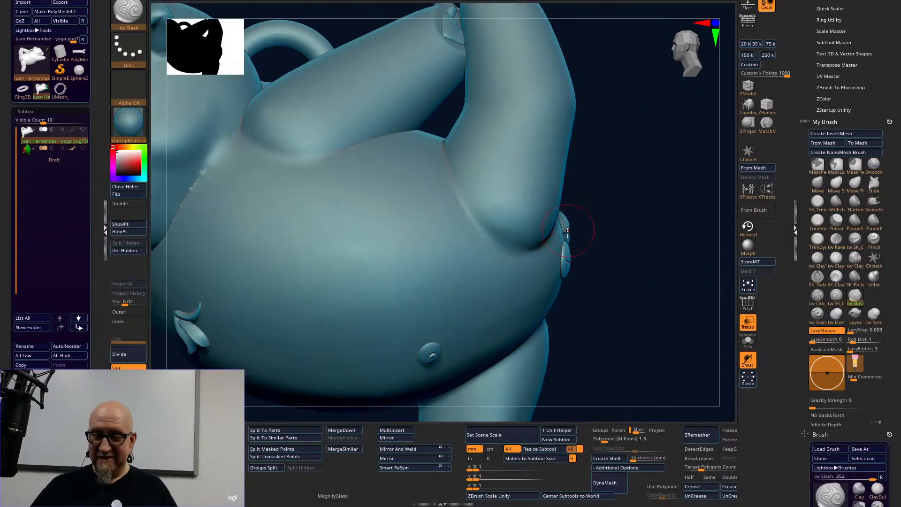
{"action": "left_click", "coordinate": [817, 257]}
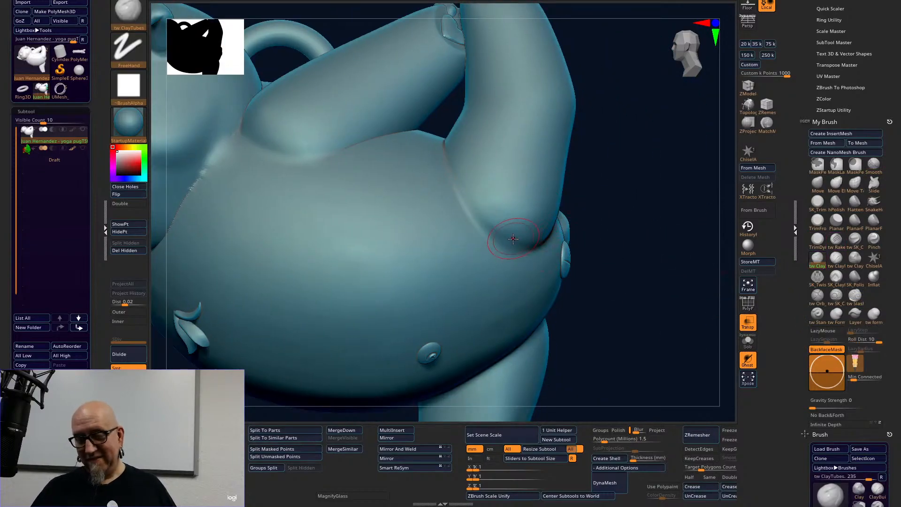
{"action": "key", "text": "space"}
{"action": "mouse_move", "coordinate": [452, 194]}
{"action": "left_mouse_down"}
{"action": "mouse_move", "coordinate": [537, 240]}
{"action": "mouse_move", "coordinate": [497, 271]}
{"action": "left_mouse_up"}
{"action": "key", "text": "shift"}
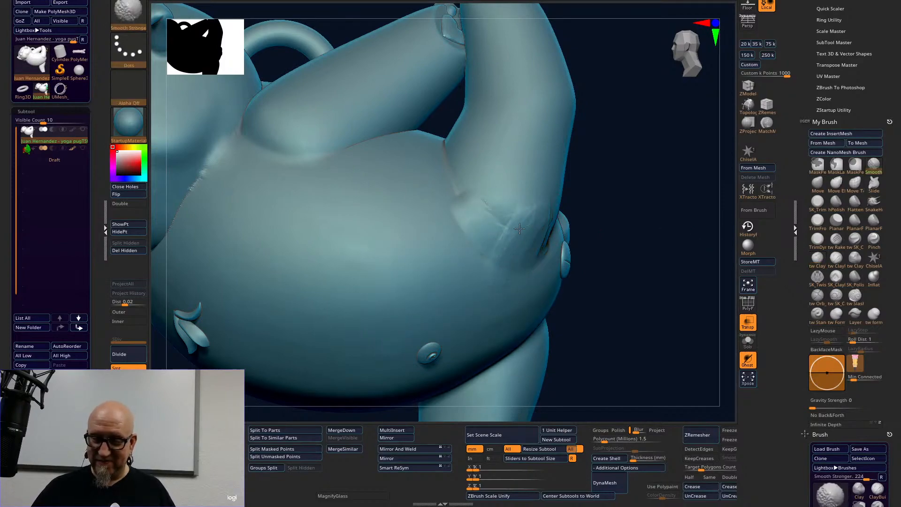
{"action": "left_click_drag", "start_coordinate": [462, 189], "coordinate": [506, 256], "text": "shift"}
{"action": "left_click_drag", "start_coordinate": [537, 193], "coordinate": [545, 250], "text": "shift"}
{"action": "mouse_move", "coordinate": [543, 217]}
{"action": "left_mouse_down"}
{"action": "mouse_move", "coordinate": [536, 249]}
{"action": "mouse_move", "coordinate": [506, 242]}
{"action": "left_mouse_up"}
Build up and smooth the raised hind leg's transition toward the rump and the upper thigh crease with tw ClayTubes.
{"action": "left_click_drag", "start_coordinate": [629, 141], "coordinate": [549, 211]}
{"action": "key", "text": "shift"}
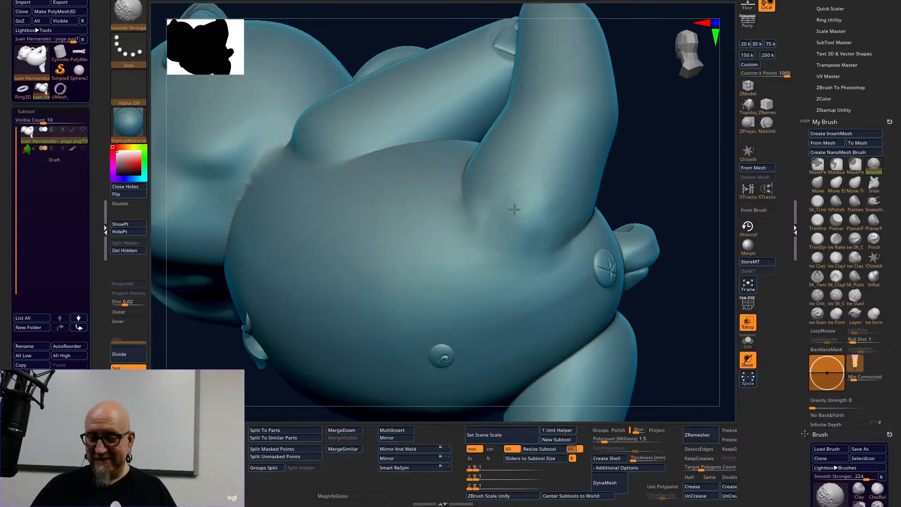
{"action": "right_click_drag", "start_coordinate": [508, 202], "coordinate": [562, 241]}
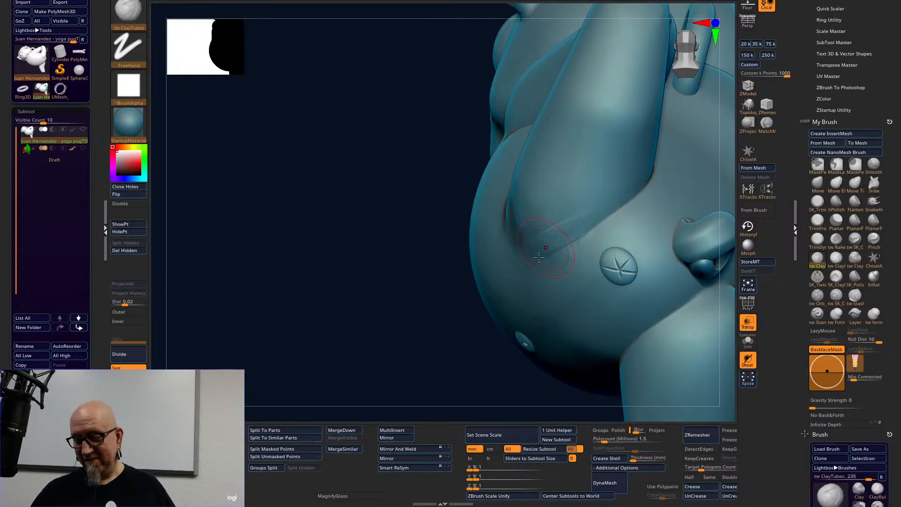
{"action": "key", "text": "shift"}
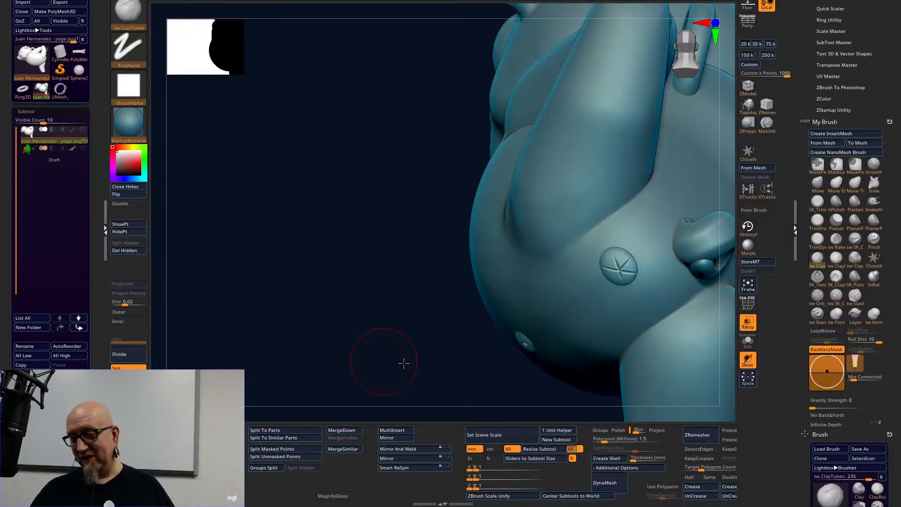
{"action": "left_click_drag", "start_coordinate": [400, 363], "coordinate": [519, 173]}
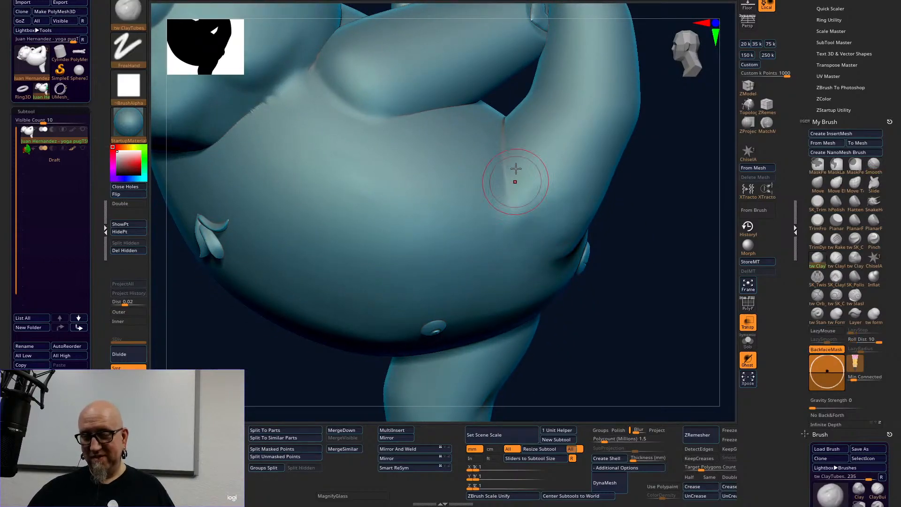
{"action": "key", "text": "shift"}
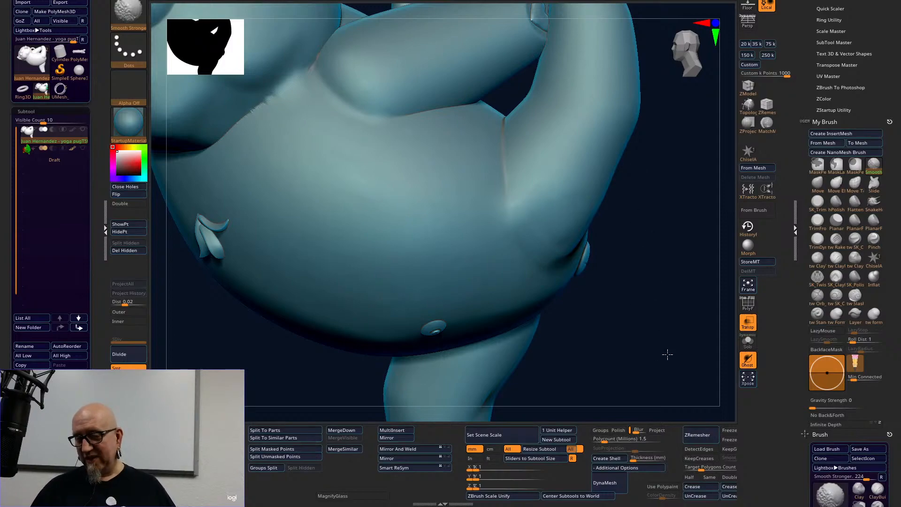
{"action": "left_click_drag", "start_coordinate": [667, 355], "coordinate": [624, 319]}
{"action": "mouse_move", "coordinate": [550, 138]}
{"action": "left_mouse_down", "text": "alt"}
{"action": "mouse_move", "coordinate": [507, 115]}
{"action": "mouse_move", "coordinate": [579, 175]}
{"action": "mouse_move", "coordinate": [615, 252]}
{"action": "mouse_move", "coordinate": [649, 207]}
{"action": "mouse_move", "coordinate": [676, 220]}
{"action": "mouse_move", "coordinate": [435, 101]}
{"action": "mouse_move", "coordinate": [547, 174]}
{"action": "mouse_move", "coordinate": [539, 191]}
{"action": "left_mouse_up", "text": "alt"}
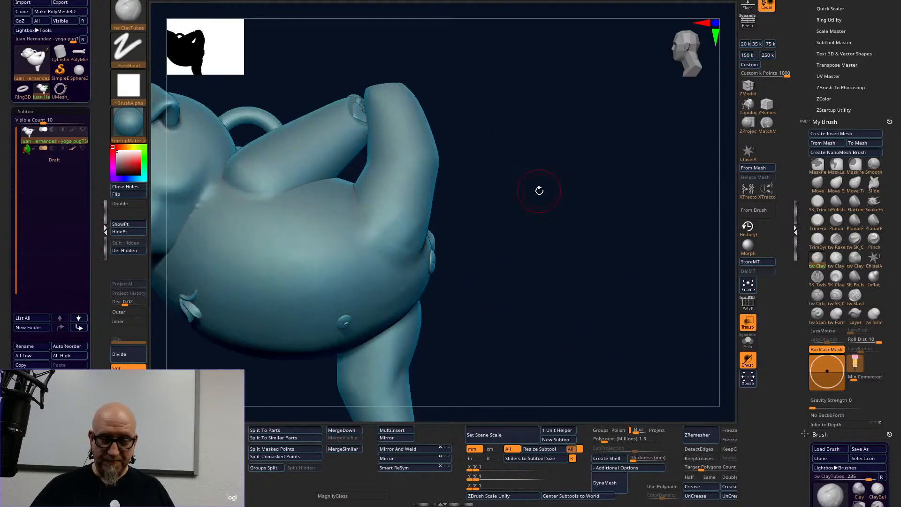
Deepen the grooves between the toes of the raised front paw with tw Slash and smooth around the heart pad.
{"action": "left_click_drag", "start_coordinate": [446, 271], "coordinate": [657, 242]}
{"action": "left_click_drag", "start_coordinate": [529, 263], "coordinate": [631, 263]}
{"action": "left_click_drag", "start_coordinate": [551, 310], "coordinate": [621, 386]}
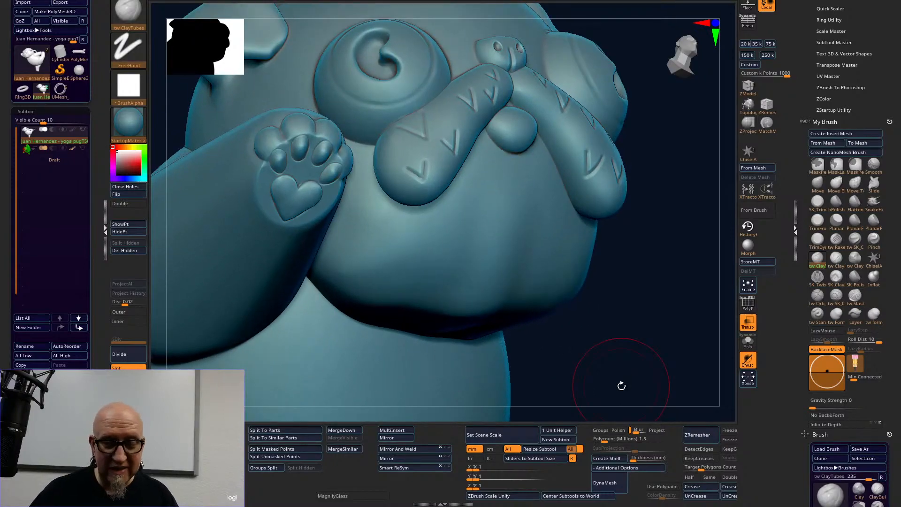
{"action": "left_click", "coordinate": [855, 294]}
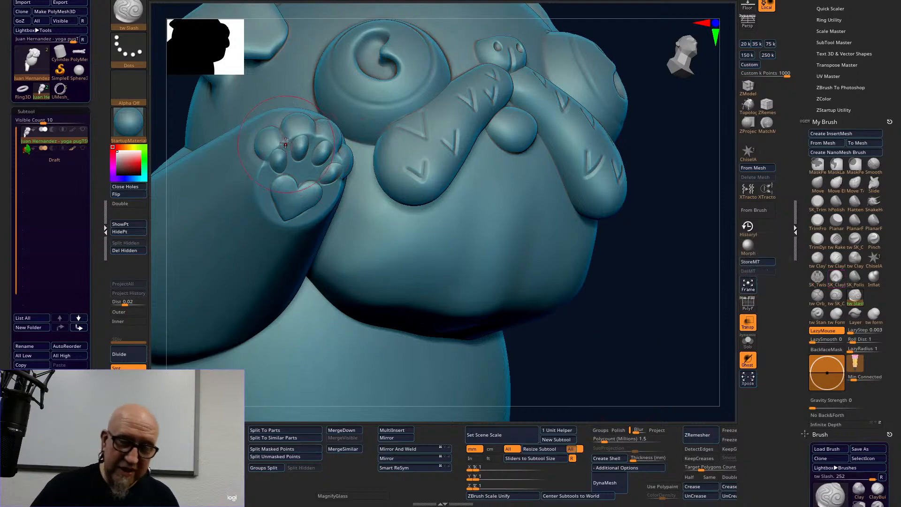
{"action": "key", "text": "space"}
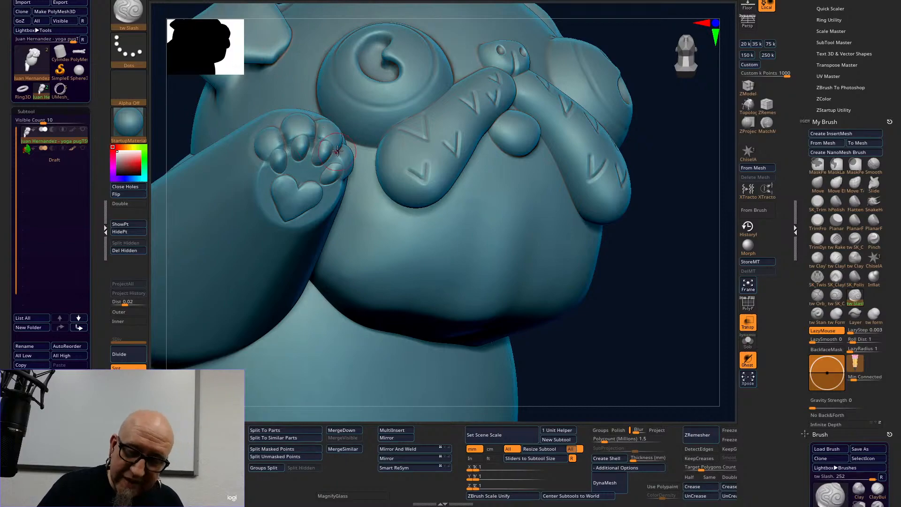
{"action": "left_click_drag", "start_coordinate": [667, 123], "coordinate": [674, 124]}
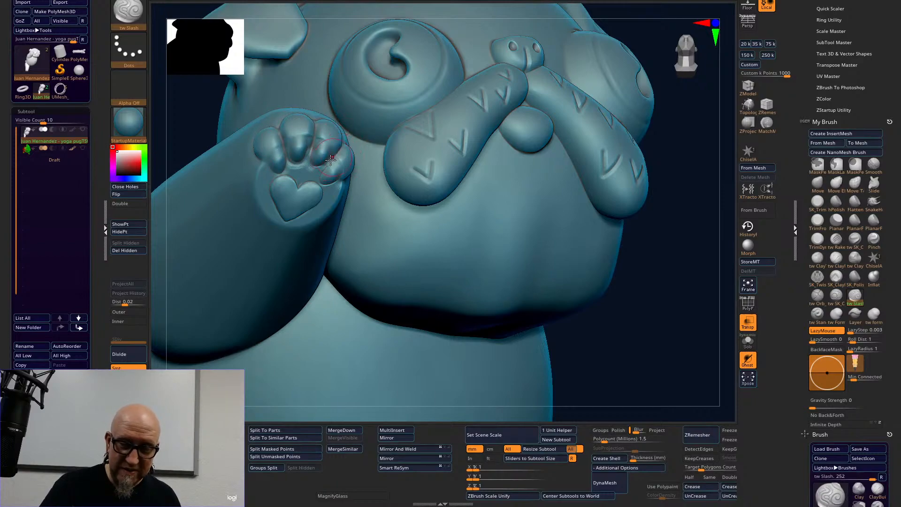
{"action": "key", "text": "shift"}
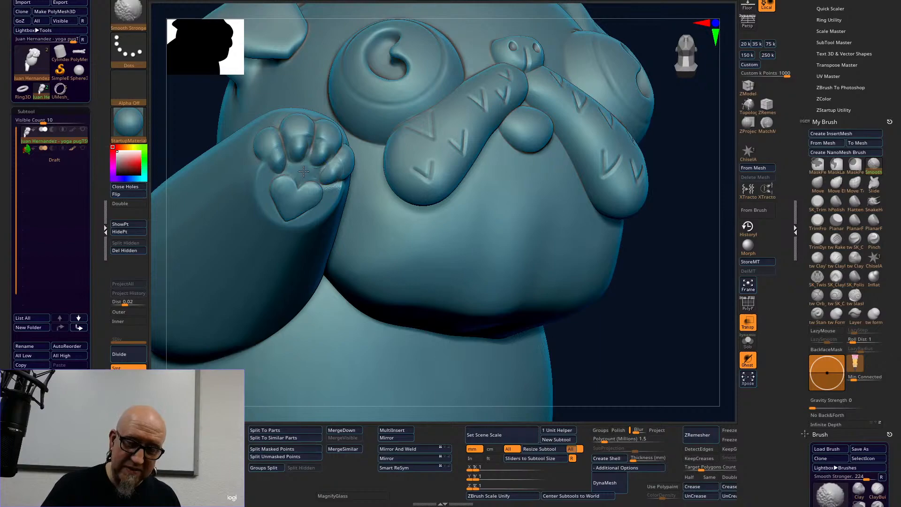
{"action": "left_click_drag", "start_coordinate": [270, 186], "coordinate": [275, 209], "text": "shift"}
{"action": "mouse_move", "coordinate": [261, 159]}
{"action": "left_mouse_down"}
{"action": "mouse_move", "coordinate": [283, 174]}
{"action": "mouse_move", "coordinate": [259, 176]}
{"action": "left_mouse_up"}
Cut a wrist crease below the heart-shaped paw pad with tw Slash and soften it by smoothing.
{"action": "mouse_move", "coordinate": [672, 302]}
{"action": "left_mouse_down"}
{"action": "mouse_move", "coordinate": [683, 337]}
{"action": "mouse_move", "coordinate": [668, 227]}
{"action": "mouse_move", "coordinate": [531, 300]}
{"action": "mouse_move", "coordinate": [509, 227]}
{"action": "mouse_move", "coordinate": [610, 134]}
{"action": "left_mouse_up"}
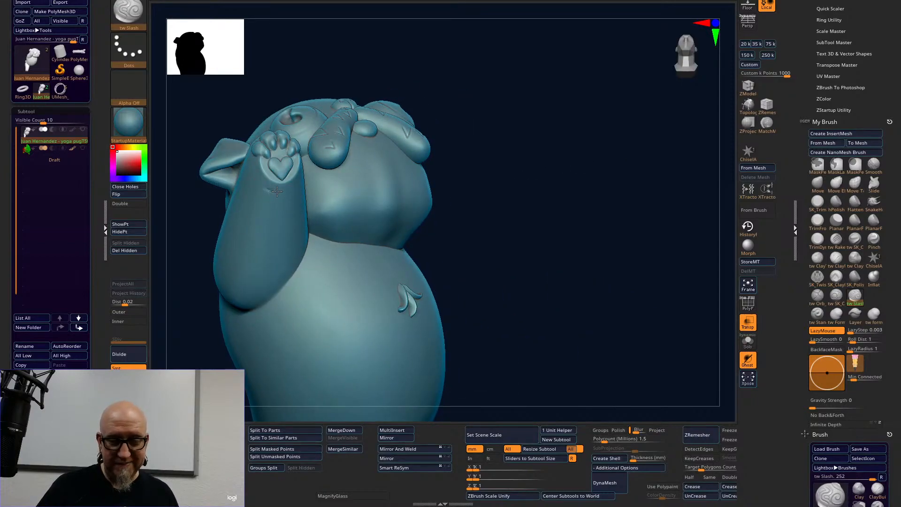
{"action": "key", "text": "shift"}
{"action": "key", "text": "shift"}
{"action": "mouse_move", "coordinate": [498, 104]}
{"action": "left_mouse_down"}
{"action": "mouse_move", "coordinate": [572, 83]}
{"action": "mouse_move", "coordinate": [549, 139]}
{"action": "mouse_move", "coordinate": [495, 158]}
{"action": "left_mouse_up"}
{"action": "mouse_move", "coordinate": [346, 192]}
{"action": "left_mouse_down"}
{"action": "mouse_move", "coordinate": [247, 188]}
{"action": "mouse_move", "coordinate": [296, 181]}
{"action": "left_mouse_up"}
{"action": "key", "text": "shift"}
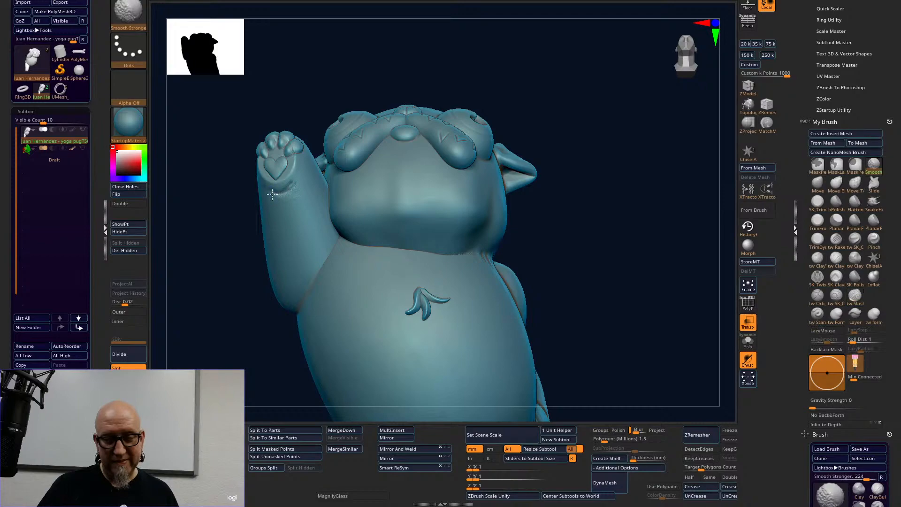
Blend the rim of the round star-creased detail under the tail into the rump with SK_ClayFill and smoothing.
{"action": "mouse_move", "coordinate": [230, 312]}
{"action": "left_mouse_down"}
{"action": "mouse_move", "coordinate": [220, 328]}
{"action": "mouse_move", "coordinate": [197, 318]}
{"action": "left_mouse_up"}
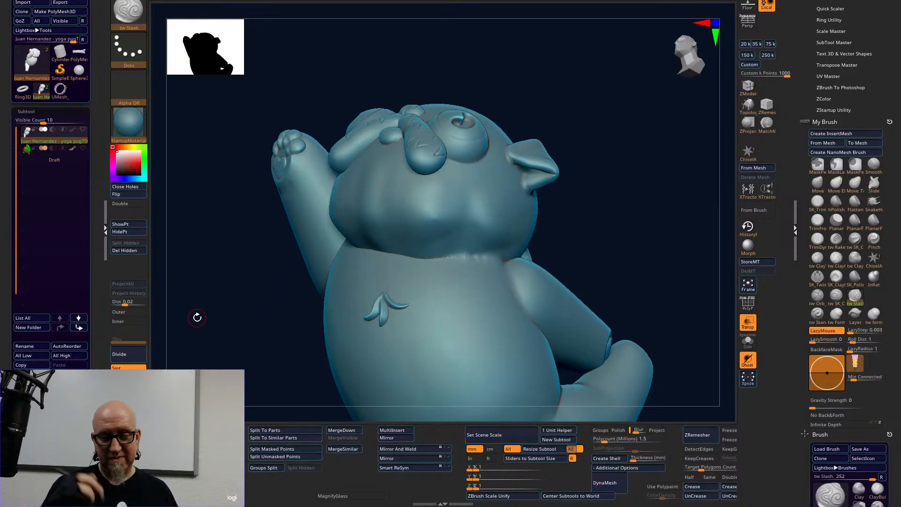
{"action": "key", "text": "ctrl"}
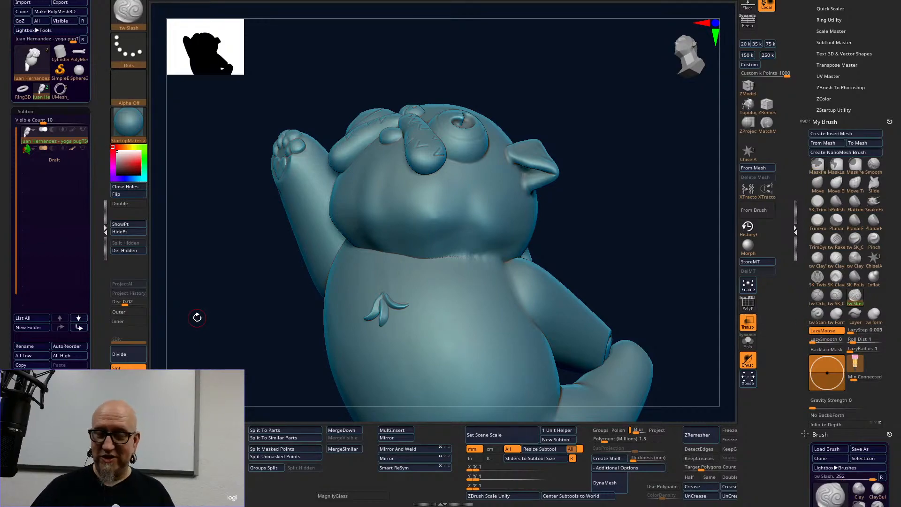
{"action": "left_click_drag", "start_coordinate": [628, 241], "coordinate": [570, 305]}
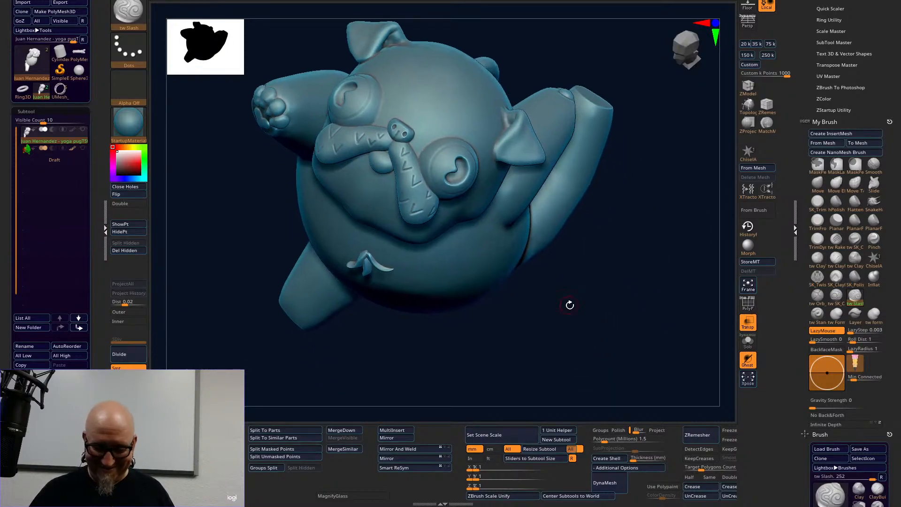
{"action": "left_click_drag", "start_coordinate": [495, 345], "coordinate": [538, 338], "text": "alt"}
{"action": "left_click_drag", "start_coordinate": [538, 303], "coordinate": [511, 350]}
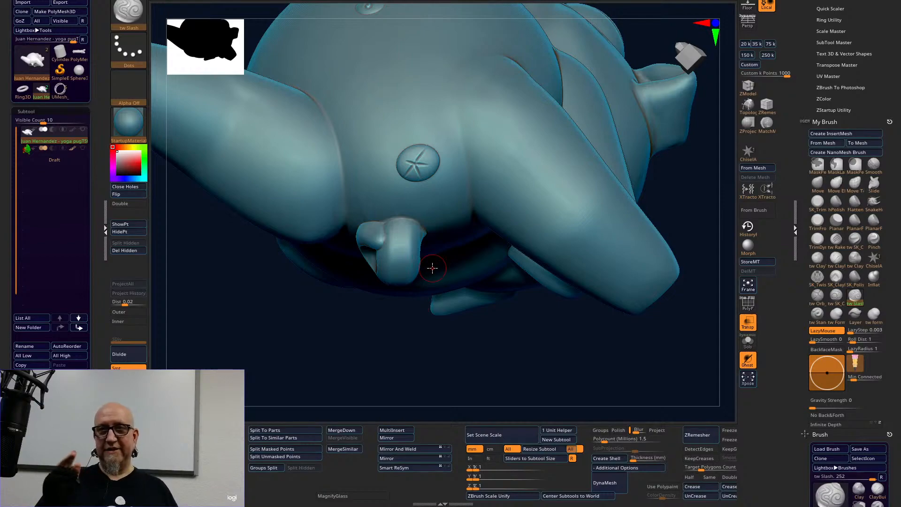
{"action": "key", "text": "shift"}
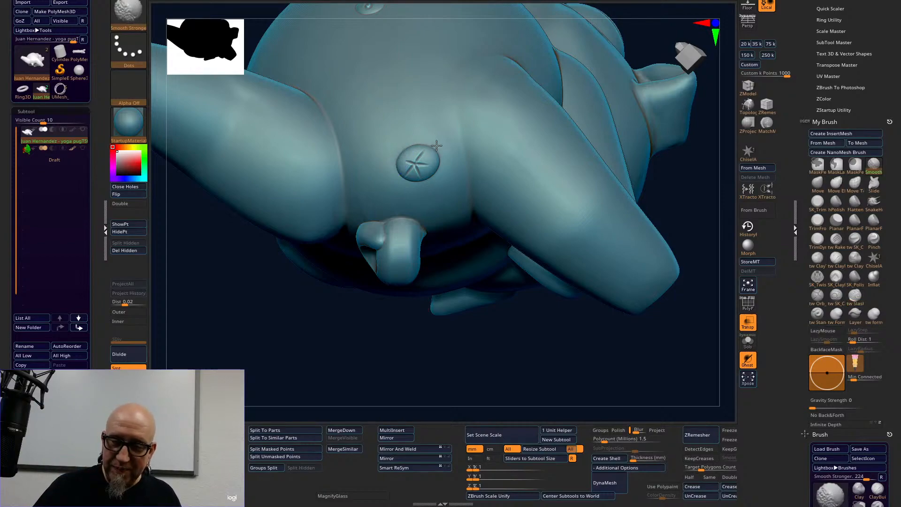
{"action": "left_click", "coordinate": [836, 278]}
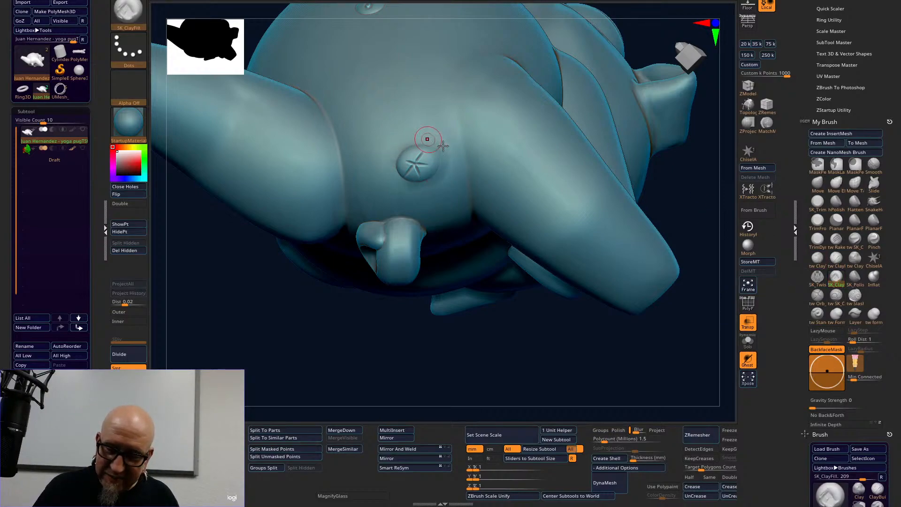
{"action": "key", "text": "shift"}
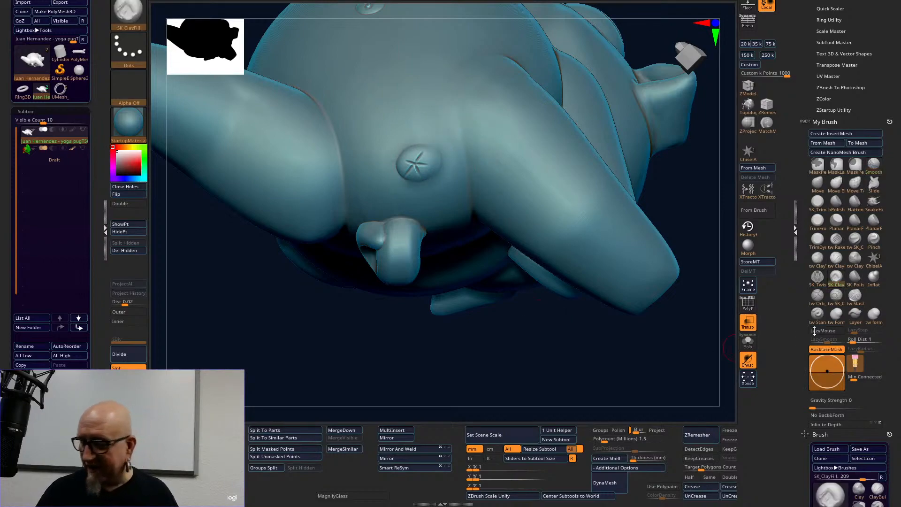
Puff up the star-creased rump detail with Inflat, then deepen its creases and surrounding groove with tw Slash.
{"action": "left_click", "coordinate": [874, 277]}
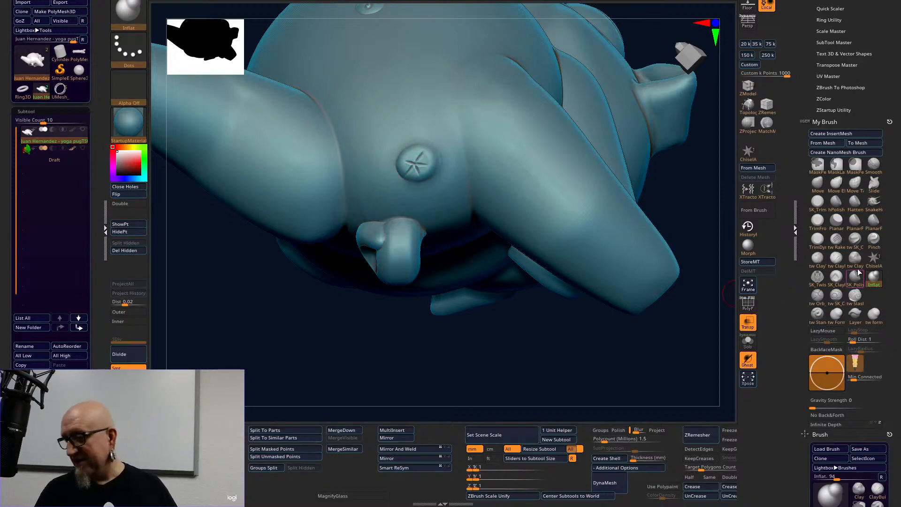
{"action": "left_click", "coordinate": [856, 301]}
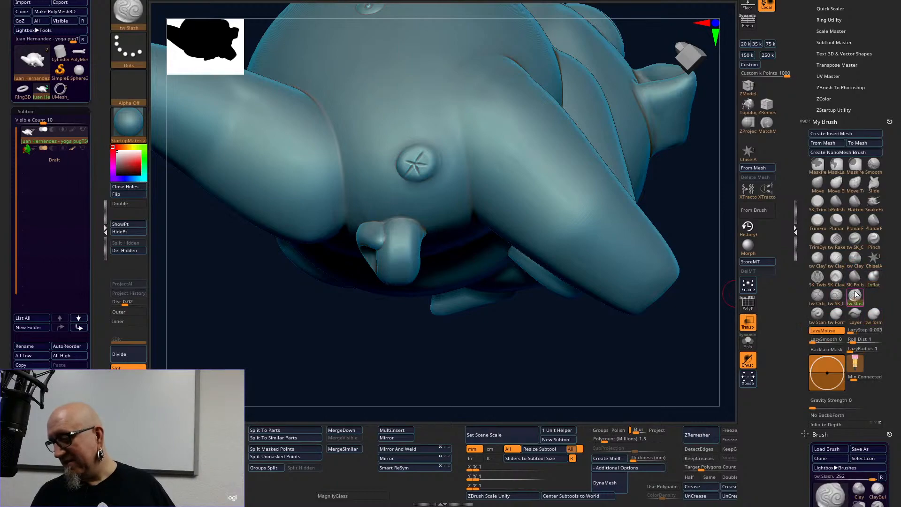
{"action": "mouse_move", "coordinate": [415, 164]}
{"action": "left_mouse_down"}
{"action": "mouse_move", "coordinate": [423, 153]}
{"action": "mouse_move", "coordinate": [415, 163]}
{"action": "left_mouse_up"}
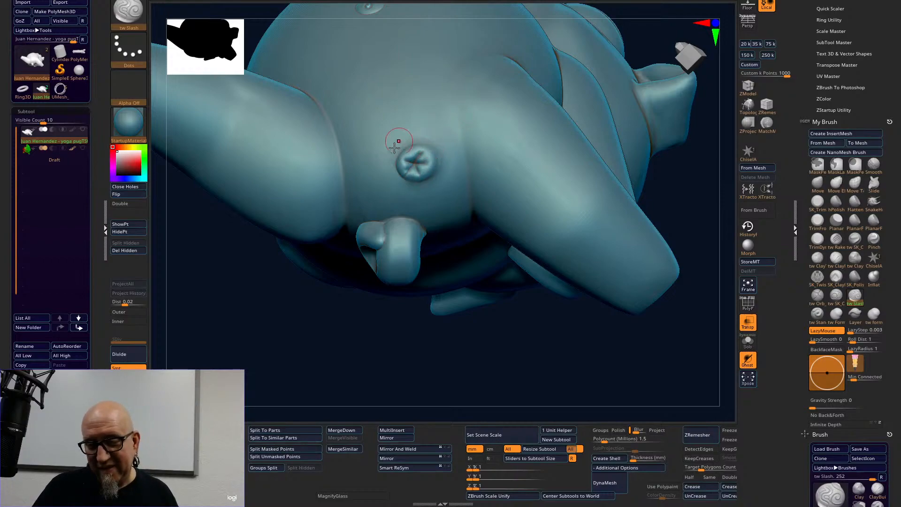
{"action": "left_click_drag", "start_coordinate": [403, 179], "coordinate": [412, 182]}
{"action": "left_click_drag", "start_coordinate": [434, 151], "coordinate": [430, 178]}
{"action": "left_click_drag", "start_coordinate": [443, 146], "coordinate": [432, 173], "text": "shift"}
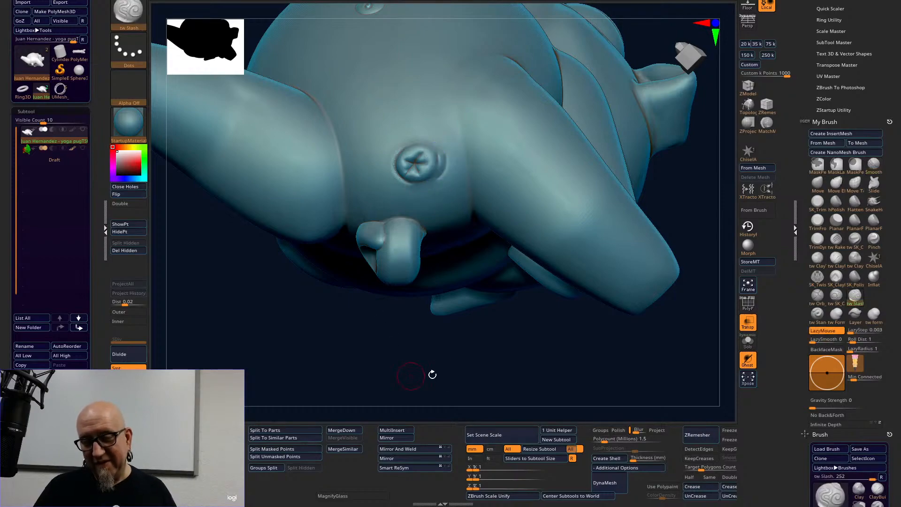
Inspect the reshaped rump detail from behind together with the tail and both hind-leg joints.
{"action": "mouse_move", "coordinate": [407, 316]}
{"action": "left_mouse_down", "text": "alt"}
{"action": "mouse_move", "coordinate": [444, 338]}
{"action": "mouse_move", "coordinate": [364, 328]}
{"action": "mouse_move", "coordinate": [297, 302]}
{"action": "mouse_move", "coordinate": [310, 322]}
{"action": "mouse_move", "coordinate": [347, 317]}
{"action": "mouse_move", "coordinate": [328, 340]}
{"action": "left_mouse_up", "text": "alt"}
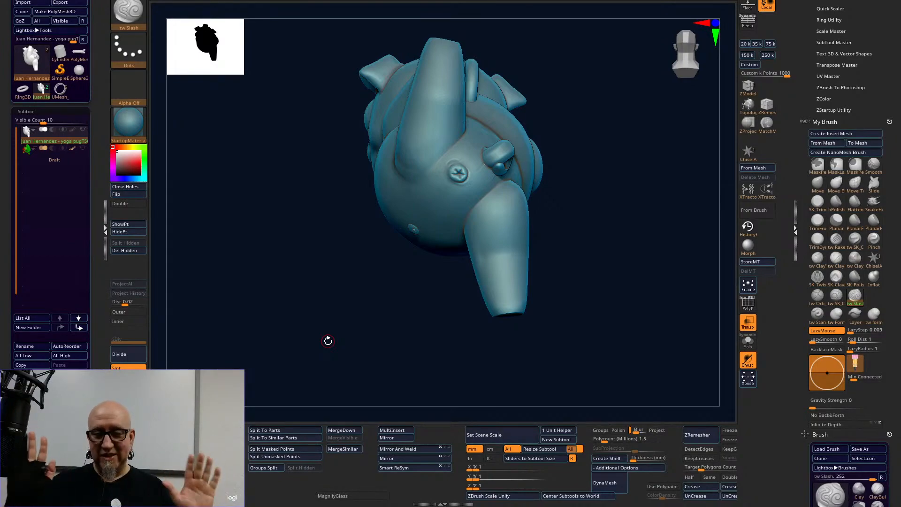
{"action": "left_click_drag", "start_coordinate": [623, 175], "coordinate": [604, 182]}
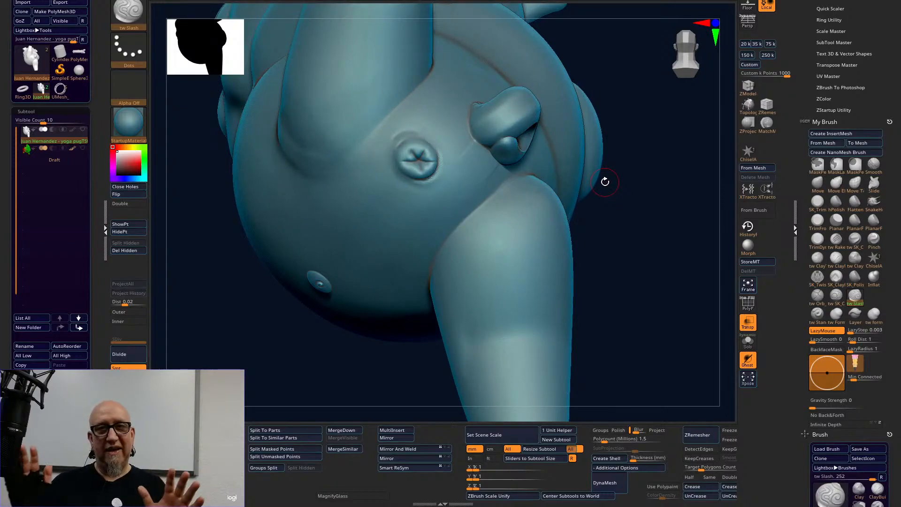
{"action": "mouse_move", "coordinate": [656, 120]}
{"action": "left_mouse_down"}
{"action": "mouse_move", "coordinate": [668, 105]}
{"action": "mouse_move", "coordinate": [642, 117]}
{"action": "left_mouse_up"}
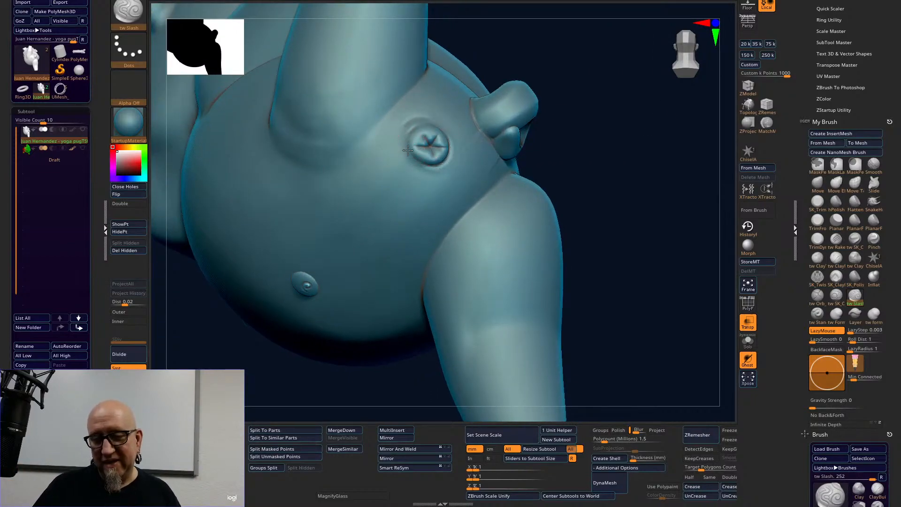
{"action": "key", "text": "ctrl"}
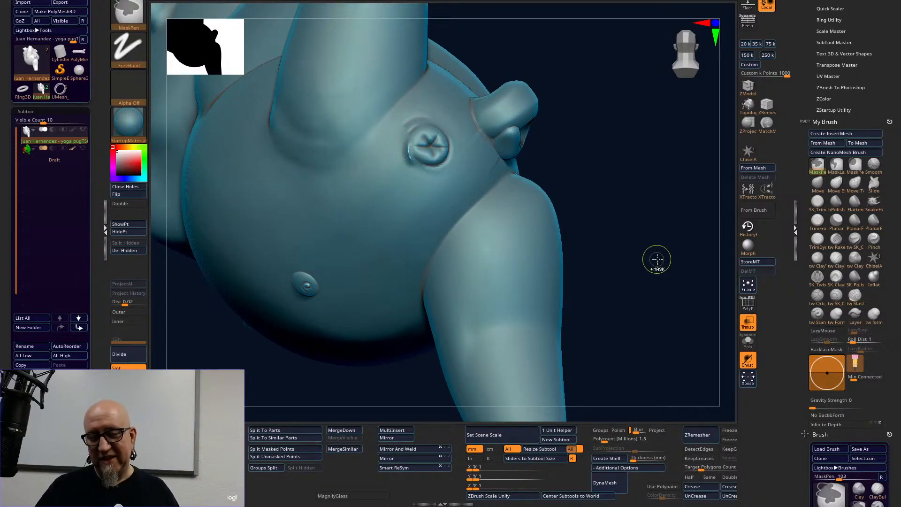
Re-cut the star-shaped creases in the round rump detail with tw Slash, replacing a misplaced stroke.
{"action": "mouse_move", "coordinate": [659, 240]}
{"action": "left_mouse_down"}
{"action": "mouse_move", "coordinate": [654, 268]}
{"action": "mouse_move", "coordinate": [656, 207]}
{"action": "mouse_move", "coordinate": [647, 249]}
{"action": "mouse_move", "coordinate": [621, 183]}
{"action": "mouse_move", "coordinate": [423, 322]}
{"action": "mouse_move", "coordinate": [422, 342]}
{"action": "left_mouse_up"}
{"action": "key", "text": "ctrl"}
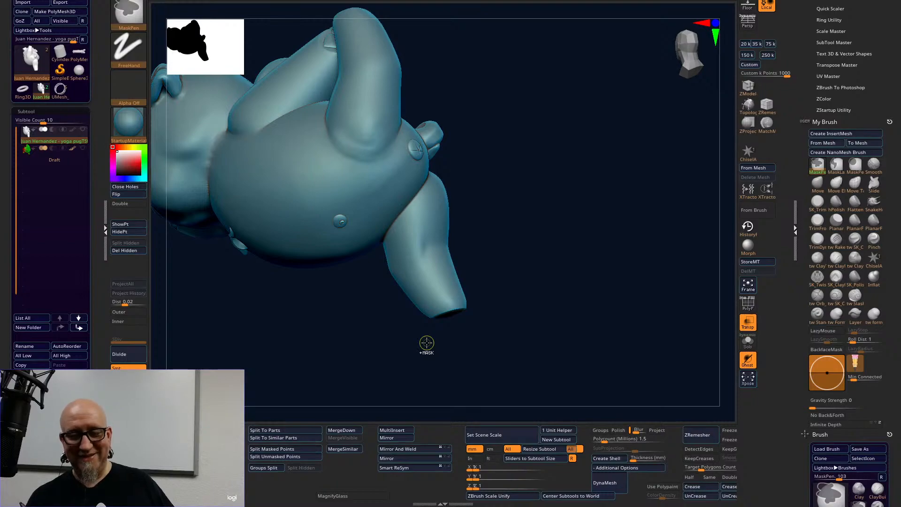
{"action": "mouse_move", "coordinate": [554, 217]}
{"action": "left_mouse_down"}
{"action": "mouse_move", "coordinate": [585, 182]}
{"action": "mouse_move", "coordinate": [562, 261]}
{"action": "mouse_move", "coordinate": [609, 348]}
{"action": "mouse_move", "coordinate": [628, 299]}
{"action": "mouse_move", "coordinate": [575, 247]}
{"action": "left_mouse_up"}
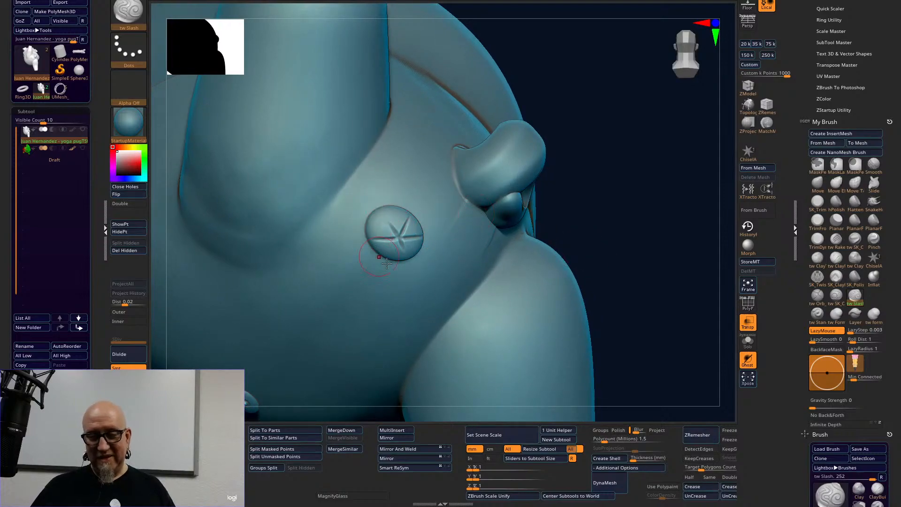
{"action": "key", "text": "space"}
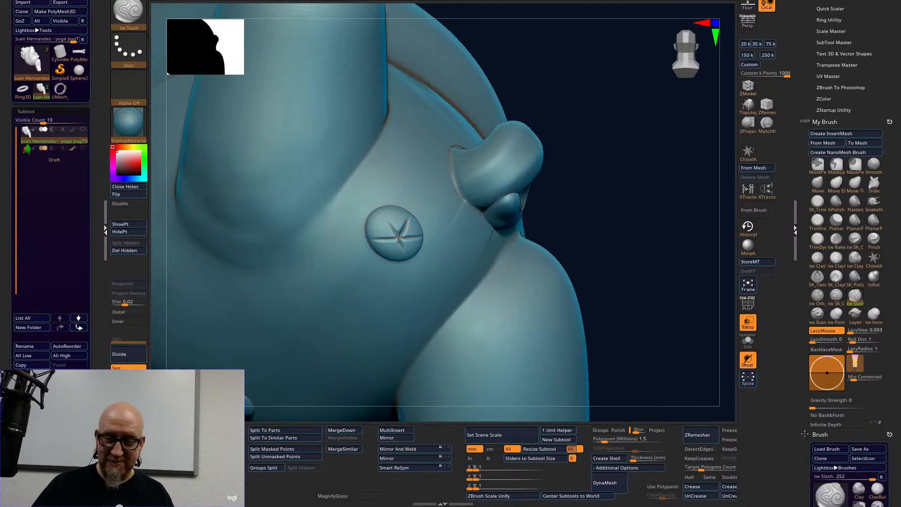
{"action": "key", "text": "ctrl+z"}
{"action": "left_click", "coordinate": [402, 257]}
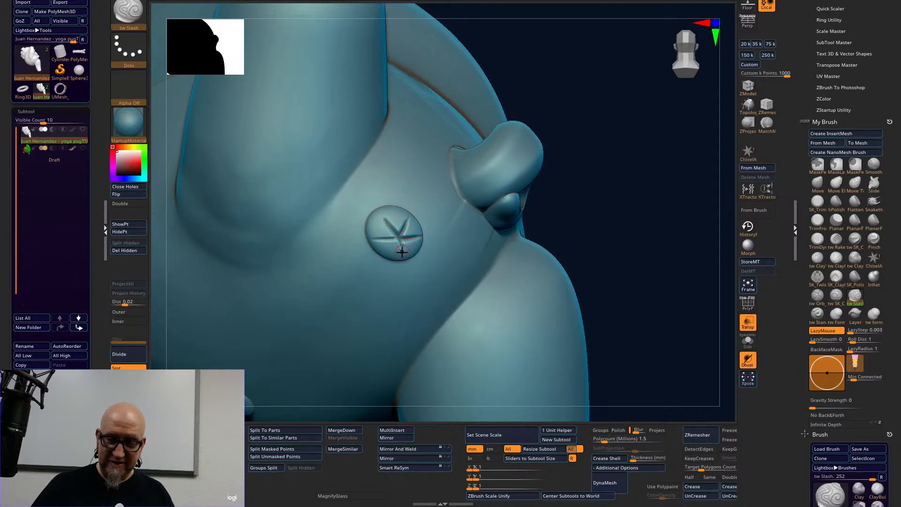
Soften the star creases in the rump detail by smoothing and deepen them again with tw Slash.
{"action": "key", "text": "shift"}
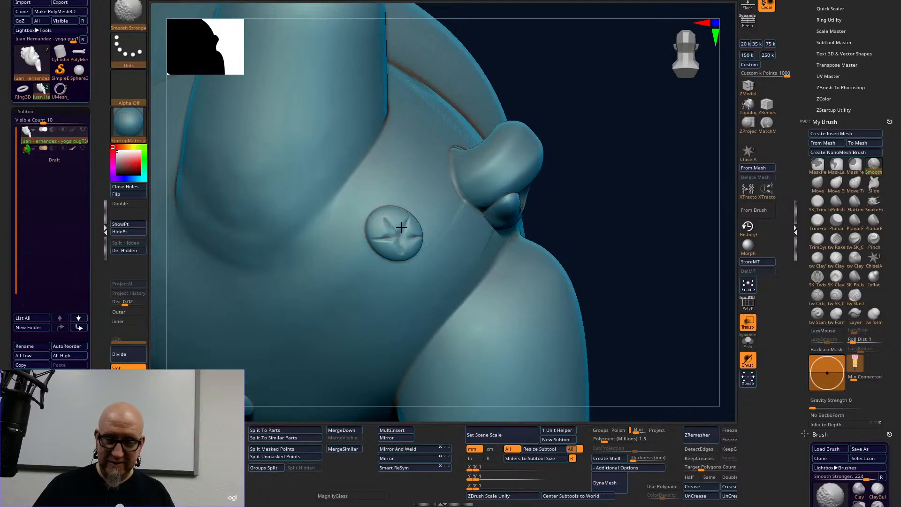
{"action": "left_click_drag", "start_coordinate": [385, 221], "coordinate": [395, 234]}
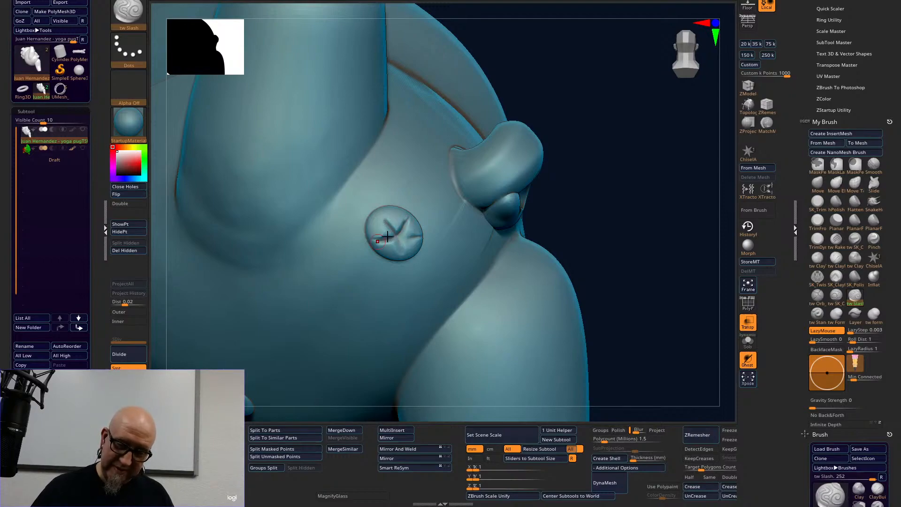
{"action": "mouse_move", "coordinate": [399, 238]}
{"action": "left_mouse_down"}
{"action": "mouse_move", "coordinate": [422, 237]}
{"action": "mouse_move", "coordinate": [376, 232]}
{"action": "left_mouse_up"}
{"action": "mouse_move", "coordinate": [644, 254]}
{"action": "left_mouse_down"}
{"action": "mouse_move", "coordinate": [668, 254]}
{"action": "mouse_move", "coordinate": [677, 211]}
{"action": "mouse_move", "coordinate": [607, 187]}
{"action": "left_mouse_up"}
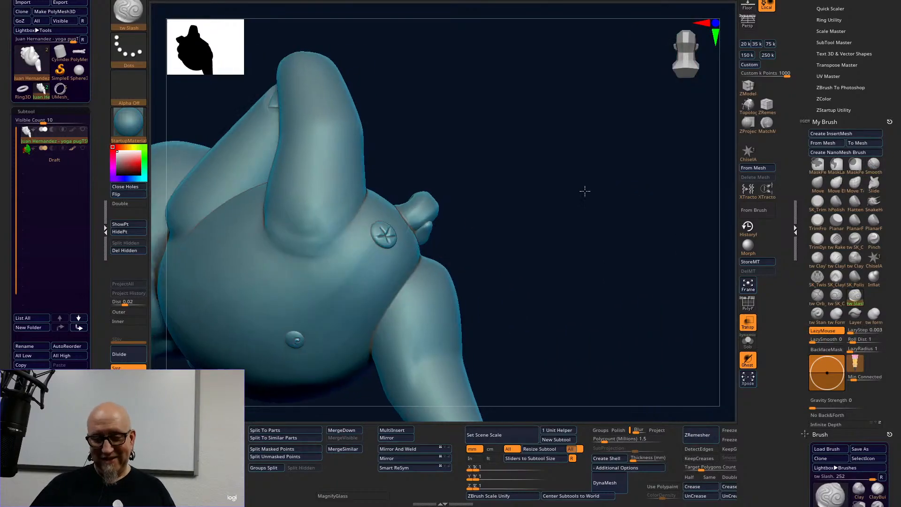
Reduce the SK_ClayFill draw size and work around the rim of the star-creased rump detail.
{"action": "key", "text": "shift"}
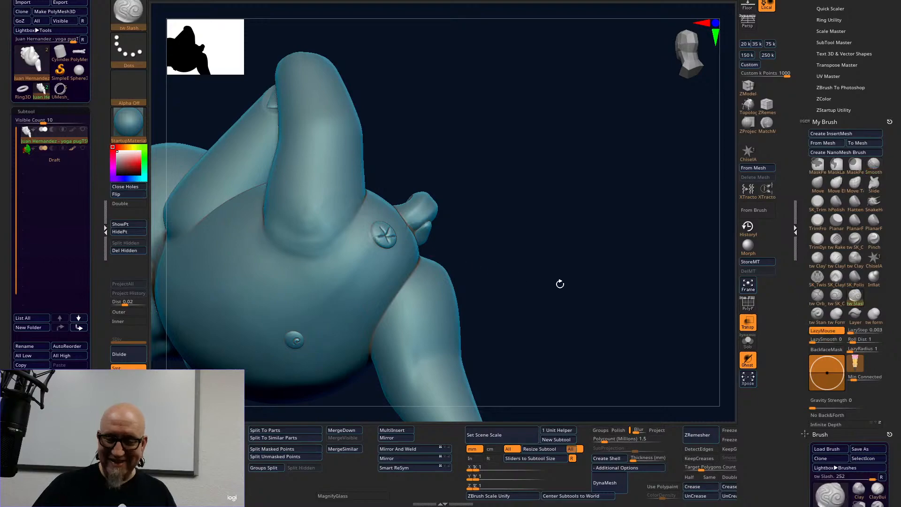
{"action": "left_click", "coordinate": [836, 278]}
{"action": "right_click_drag", "start_coordinate": [376, 232], "coordinate": [377, 233]}
{"action": "right_click", "coordinate": [376, 233]}
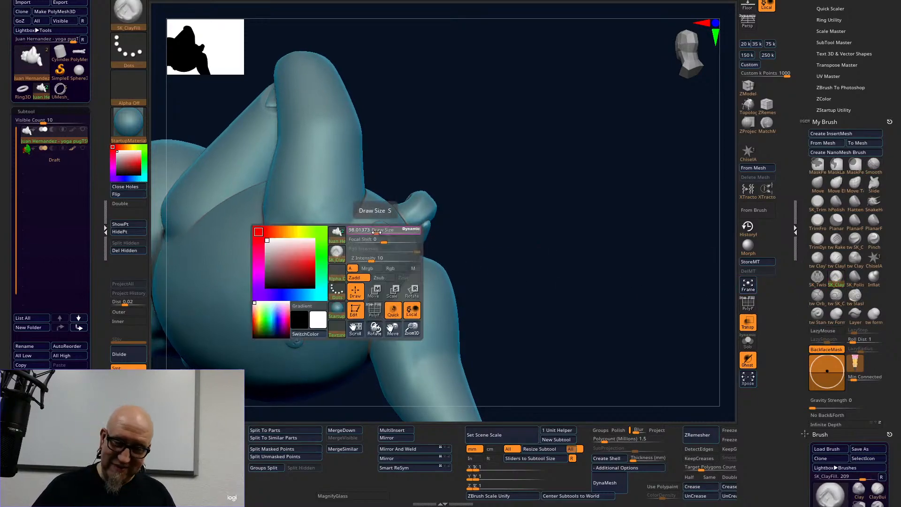
{"action": "left_click_drag", "start_coordinate": [370, 227], "coordinate": [378, 246]}
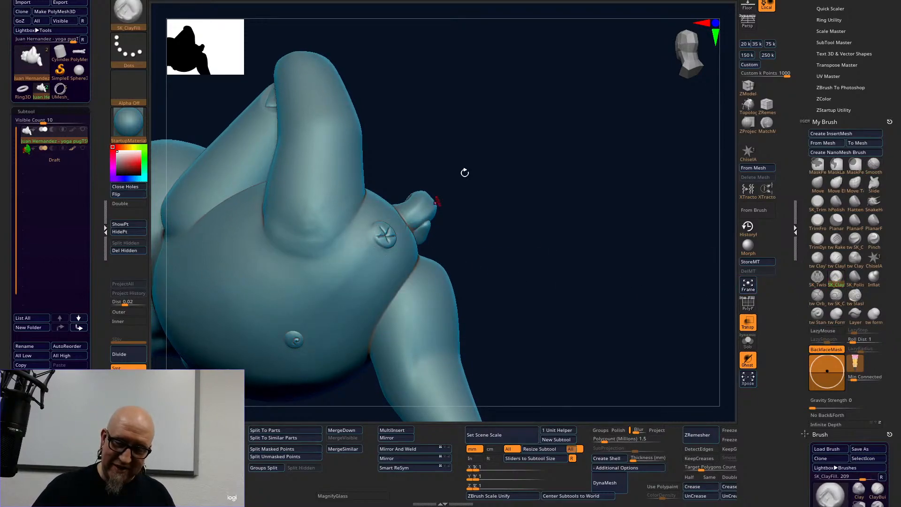
{"action": "left_click_drag", "start_coordinate": [448, 189], "coordinate": [386, 220]}
{"action": "key", "text": "shift"}
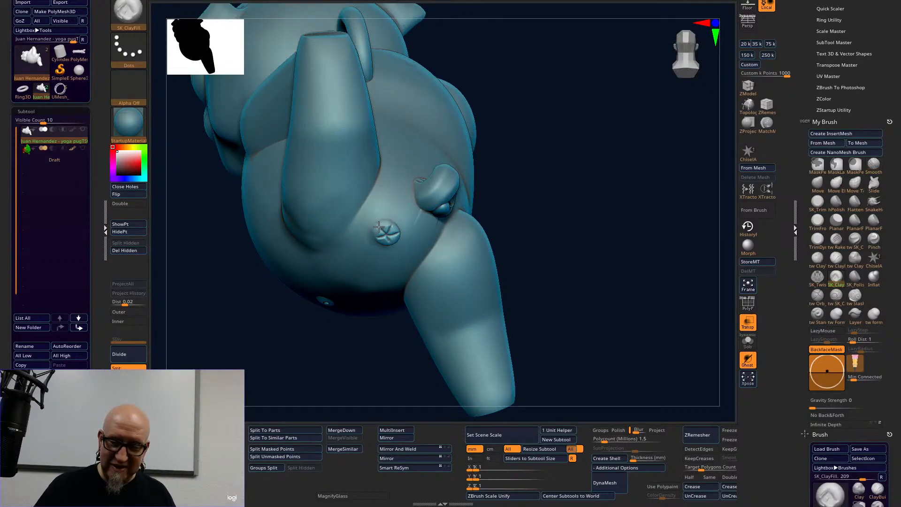
{"action": "left_click_drag", "start_coordinate": [567, 183], "coordinate": [576, 144]}
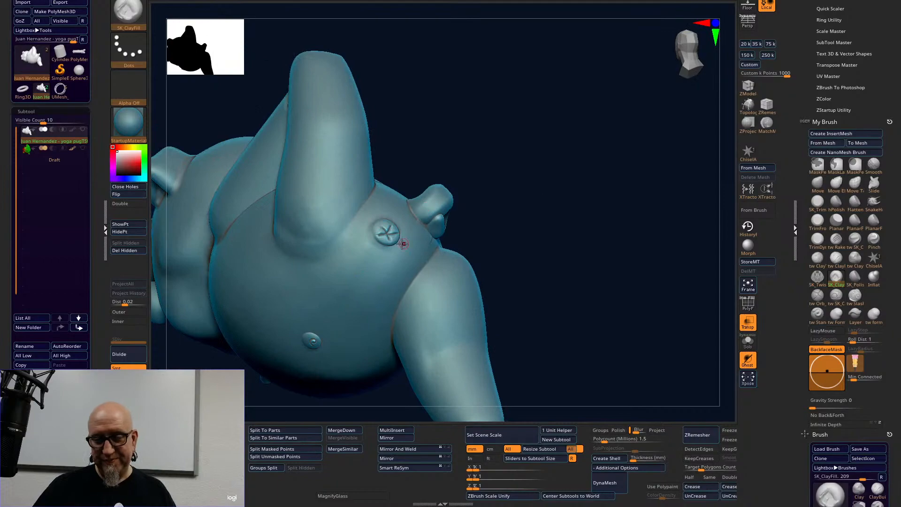
Try to smooth the base of the three-pronged tuft on the belly.
{"action": "mouse_move", "coordinate": [538, 221]}
{"action": "left_mouse_down", "text": "alt"}
{"action": "mouse_move", "coordinate": [569, 186]}
{"action": "mouse_move", "coordinate": [615, 179]}
{"action": "mouse_move", "coordinate": [559, 193]}
{"action": "mouse_move", "coordinate": [565, 179]}
{"action": "mouse_move", "coordinate": [555, 178]}
{"action": "left_mouse_up", "text": "alt"}
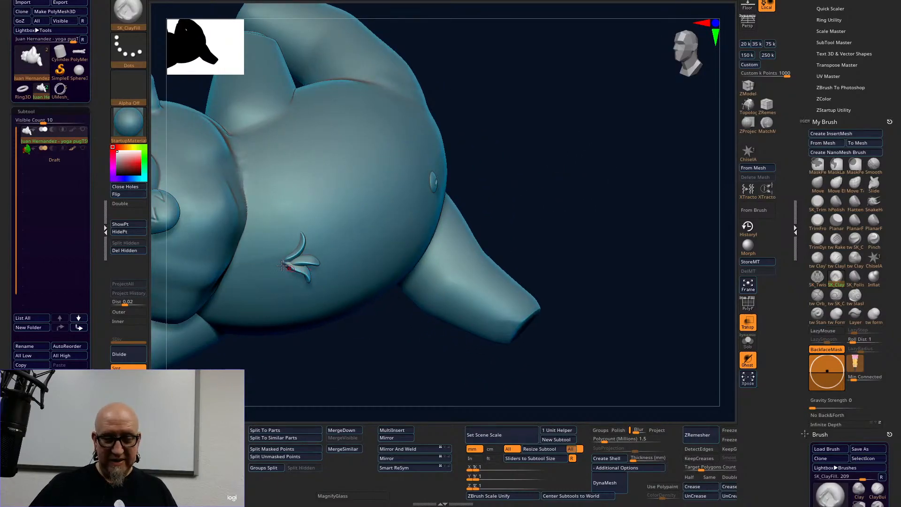
{"action": "mouse_move", "coordinate": [261, 326]}
{"action": "left_mouse_down"}
{"action": "mouse_move", "coordinate": [406, 342]}
{"action": "mouse_move", "coordinate": [418, 176]}
{"action": "left_mouse_up"}
{"action": "left_click_drag", "start_coordinate": [408, 289], "coordinate": [420, 351], "text": "alt"}
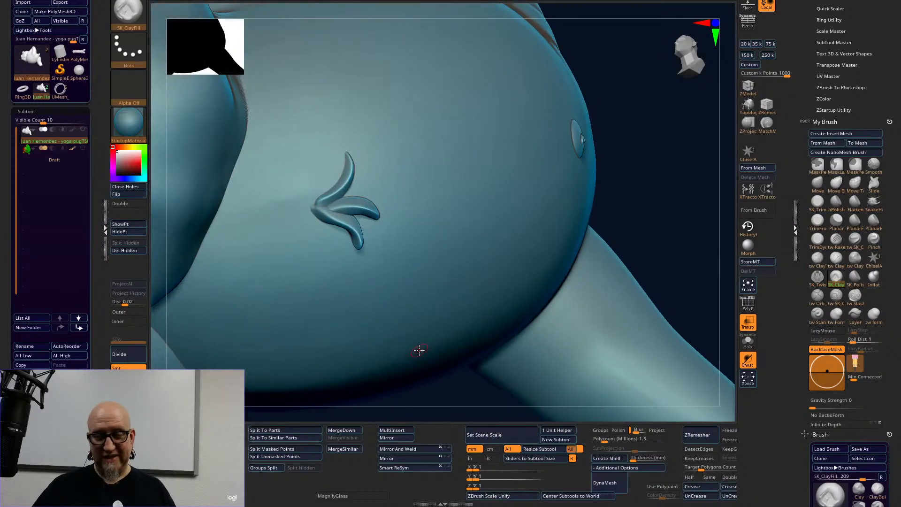
{"action": "key", "text": "shift"}
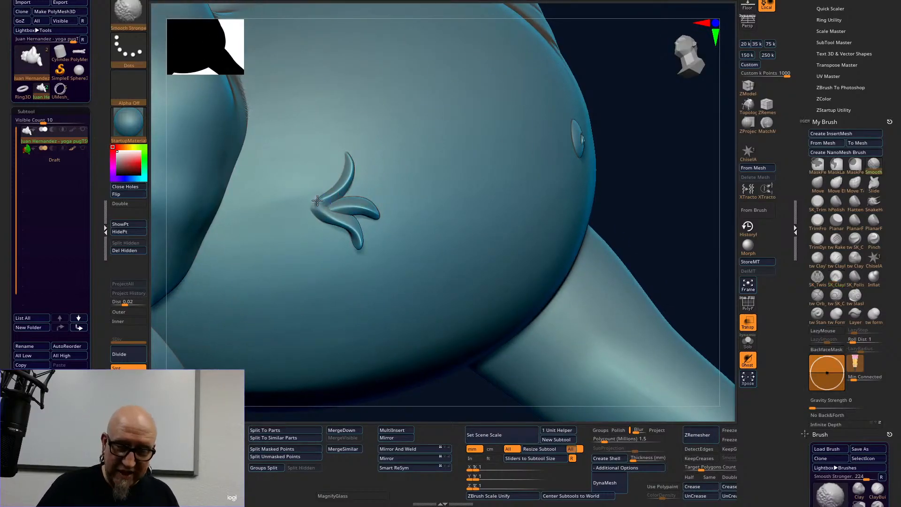
{"action": "left_click_drag", "start_coordinate": [323, 198], "coordinate": [325, 202], "text": "shift"}
{"action": "key", "text": "ctrl+z"}
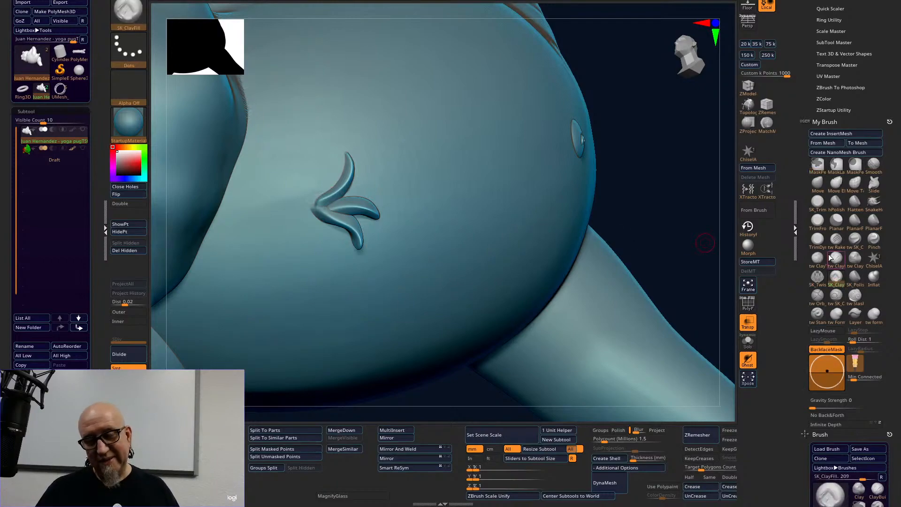
Blend the base of the three-pronged belly tuft into the surrounding surface with tw ClayTubes and smoothing.
{"action": "left_click", "coordinate": [818, 259]}
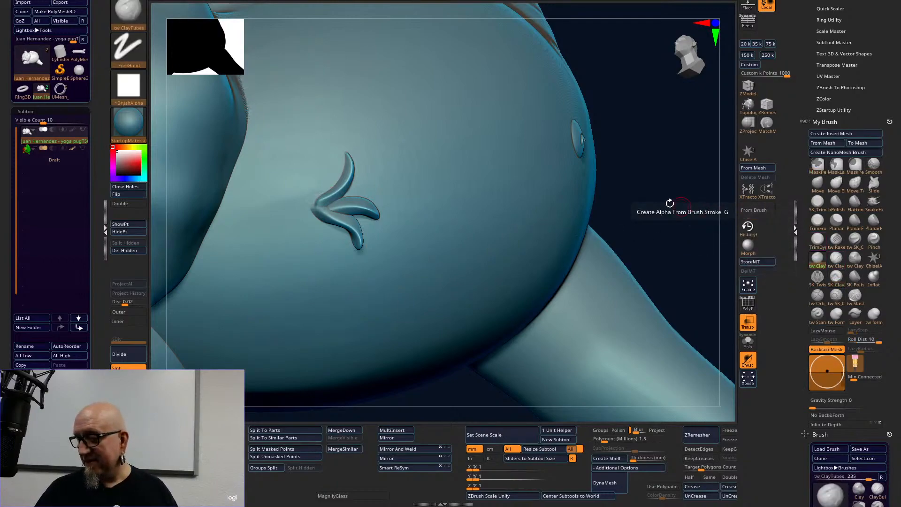
{"action": "left_click", "coordinate": [748, 303]}
{"action": "left_click", "coordinate": [748, 303]}
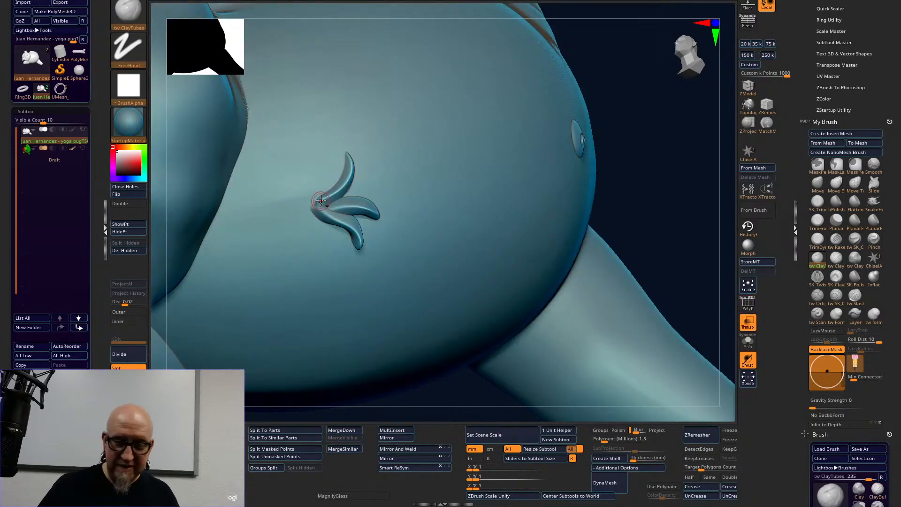
{"action": "key", "text": "shift"}
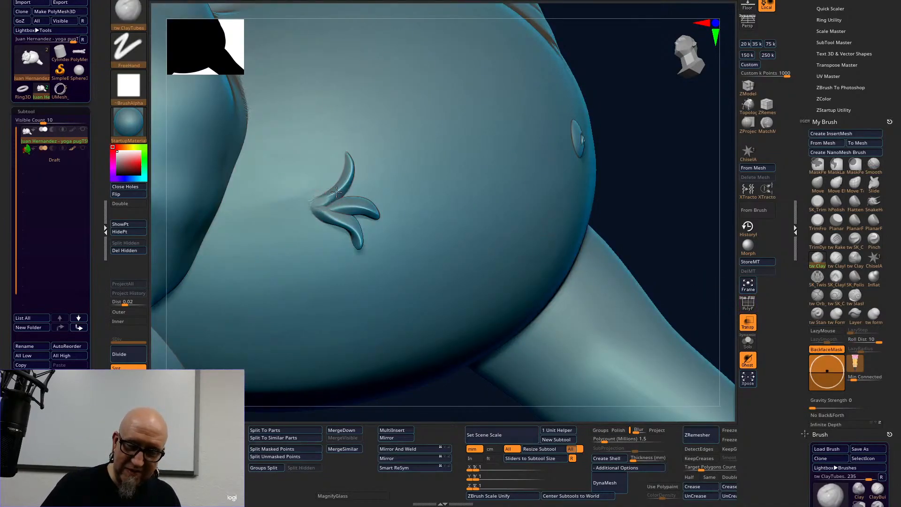
{"action": "key", "text": "shift"}
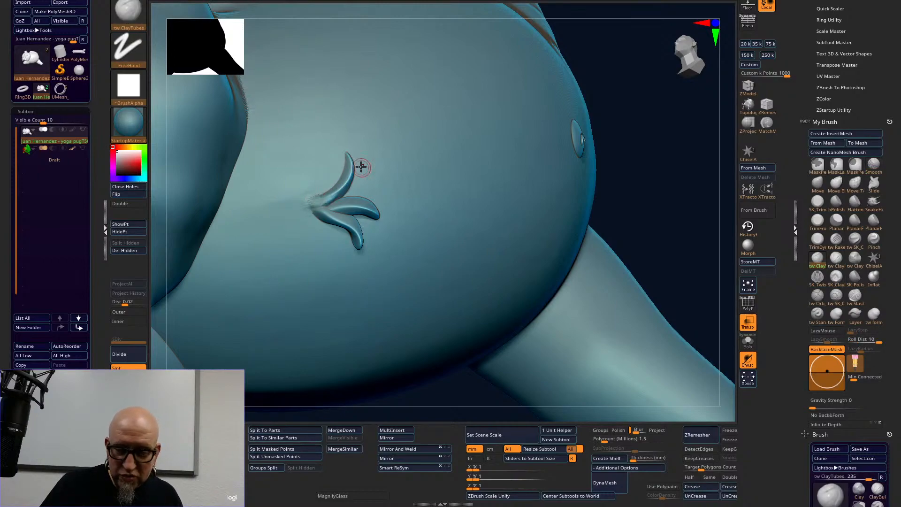
{"action": "key", "text": "shift"}
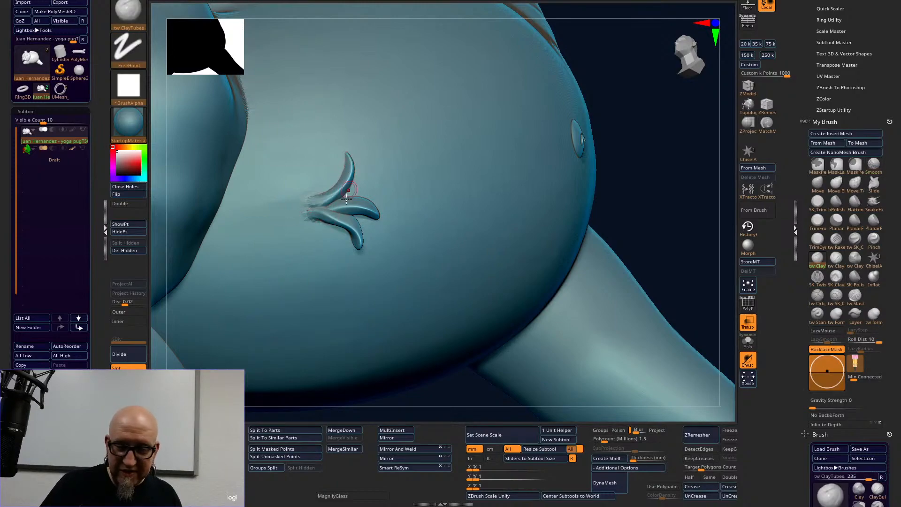
{"action": "left_click_drag", "start_coordinate": [639, 141], "coordinate": [322, 197]}
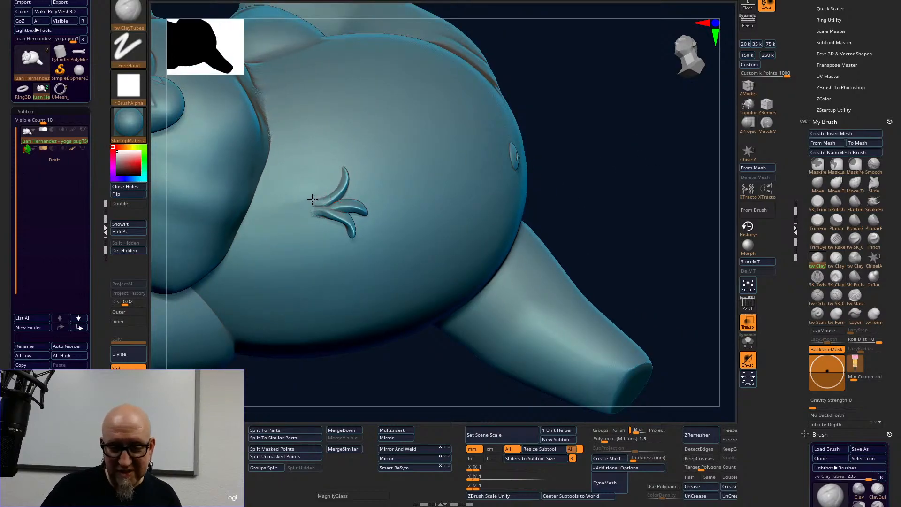
{"action": "mouse_move", "coordinate": [573, 207]}
{"action": "left_mouse_down"}
{"action": "mouse_move", "coordinate": [515, 64]}
{"action": "mouse_move", "coordinate": [569, 134]}
{"action": "mouse_move", "coordinate": [508, 183]}
{"action": "mouse_move", "coordinate": [478, 372]}
{"action": "mouse_move", "coordinate": [436, 335]}
{"action": "left_mouse_up"}
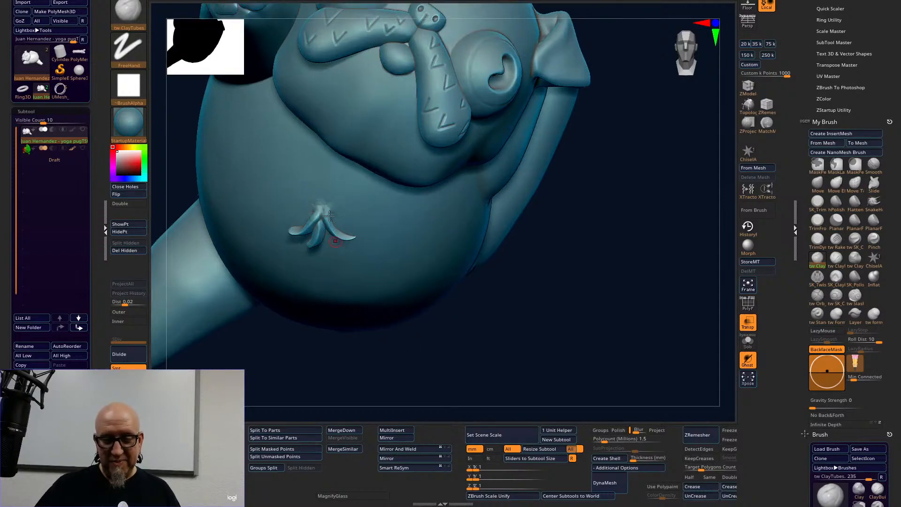
Build up the upper V-shaped notches on the pug's left moustache half into hair tufts with tw ClayTubes and smoothing.
{"action": "left_click_drag", "start_coordinate": [529, 315], "coordinate": [555, 309], "text": "alt"}
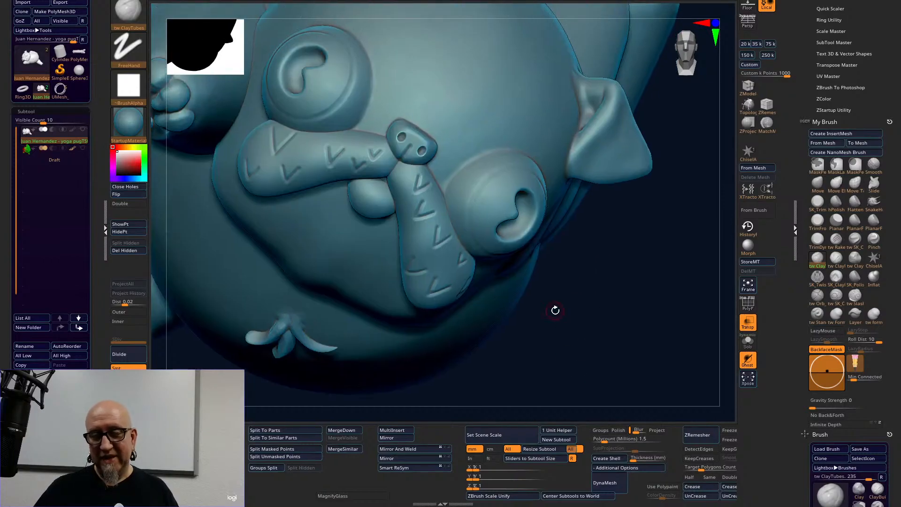
{"action": "left_click_drag", "start_coordinate": [417, 182], "coordinate": [422, 187], "text": "shift"}
{"action": "mouse_move", "coordinate": [414, 221]}
{"action": "left_mouse_down", "text": "shift"}
{"action": "mouse_move", "coordinate": [432, 205]}
{"action": "mouse_move", "coordinate": [420, 175]}
{"action": "mouse_move", "coordinate": [434, 197]}
{"action": "left_mouse_up", "text": "shift"}
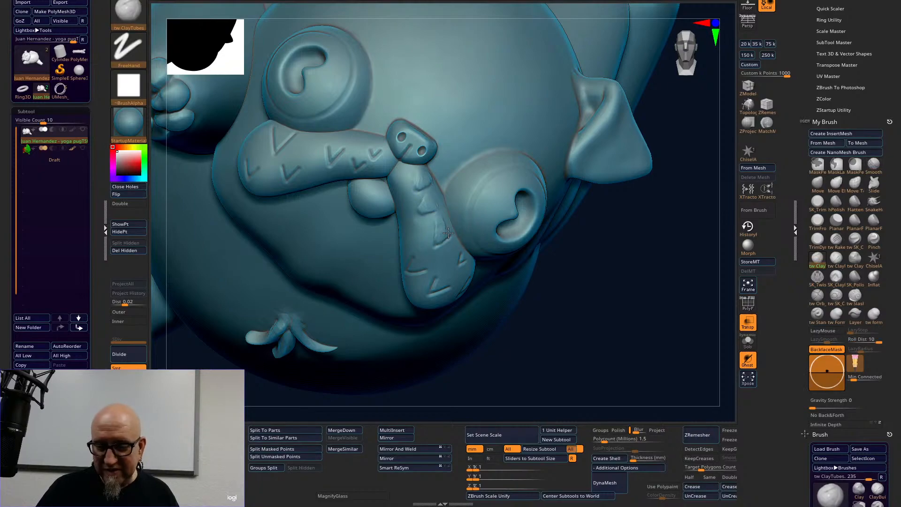
{"action": "left_click_drag", "start_coordinate": [445, 230], "coordinate": [444, 234]}
{"action": "left_click_drag", "start_coordinate": [444, 235], "coordinate": [443, 228], "text": "shift"}
Shape the lower notches and rounded tip of the pug's left moustache half into raised tufts with tw ClayTubes.
{"action": "left_click_drag", "start_coordinate": [574, 310], "coordinate": [516, 281]}
{"action": "mouse_move", "coordinate": [464, 262]}
{"action": "left_mouse_down"}
{"action": "mouse_move", "coordinate": [473, 261]}
{"action": "mouse_move", "coordinate": [438, 249]}
{"action": "mouse_move", "coordinate": [453, 236]}
{"action": "mouse_move", "coordinate": [433, 192]}
{"action": "mouse_move", "coordinate": [430, 210]}
{"action": "mouse_move", "coordinate": [449, 234]}
{"action": "mouse_move", "coordinate": [432, 245]}
{"action": "left_mouse_up"}
{"action": "right_click_drag", "start_coordinate": [401, 288], "coordinate": [352, 285]}
{"action": "mouse_move", "coordinate": [426, 257]}
{"action": "left_mouse_down"}
{"action": "mouse_move", "coordinate": [414, 272]}
{"action": "mouse_move", "coordinate": [426, 262]}
{"action": "mouse_move", "coordinate": [439, 297]}
{"action": "mouse_move", "coordinate": [439, 287]}
{"action": "left_mouse_up"}
{"action": "left_click_drag", "start_coordinate": [678, 308], "coordinate": [574, 33], "text": "alt"}
{"action": "mouse_move", "coordinate": [555, 272]}
{"action": "left_mouse_down"}
{"action": "mouse_move", "coordinate": [540, 260]}
{"action": "mouse_move", "coordinate": [539, 238]}
{"action": "mouse_move", "coordinate": [597, 311]}
{"action": "mouse_move", "coordinate": [633, 391]}
{"action": "left_mouse_up"}
{"action": "left_click_drag", "start_coordinate": [460, 263], "coordinate": [467, 295]}
{"action": "mouse_move", "coordinate": [668, 132]}
{"action": "left_mouse_down"}
{"action": "mouse_move", "coordinate": [658, 105]}
{"action": "mouse_move", "coordinate": [631, 89]}
{"action": "left_mouse_up"}
{"action": "left_click_drag", "start_coordinate": [470, 291], "coordinate": [476, 294]}
{"action": "left_click_drag", "start_coordinate": [321, 372], "coordinate": [342, 395]}
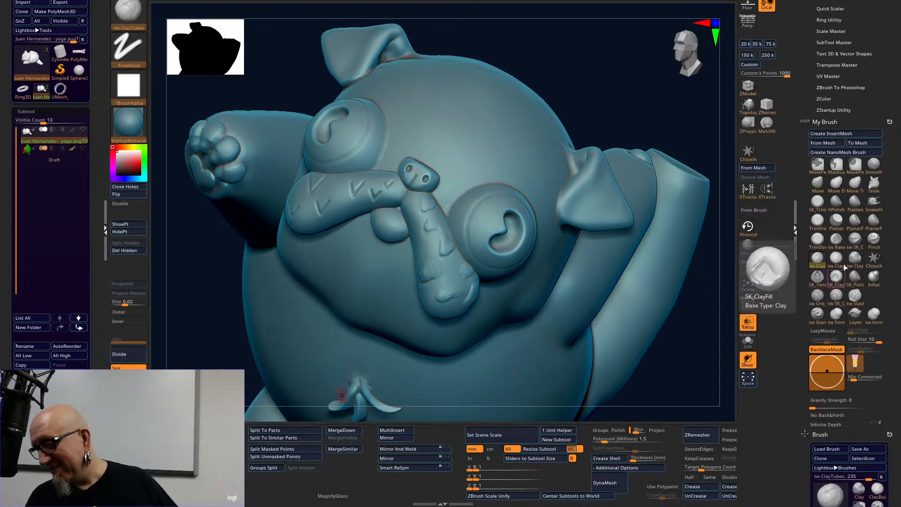
Sharpen the upper hair tufts on the pug's left moustache half with SK_Twist.
{"action": "left_click", "coordinate": [817, 276]}
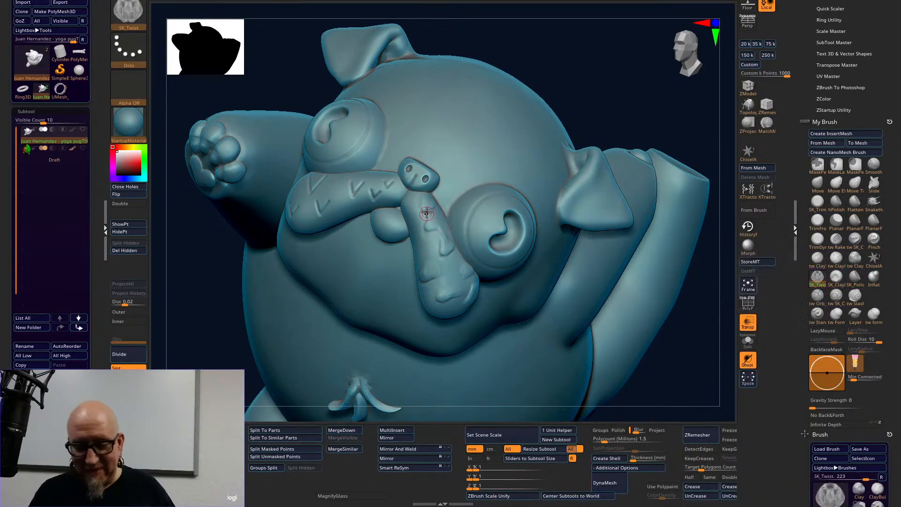
{"action": "mouse_move", "coordinate": [421, 212]}
{"action": "left_mouse_down"}
{"action": "mouse_move", "coordinate": [434, 207]}
{"action": "mouse_move", "coordinate": [433, 229]}
{"action": "left_mouse_up"}
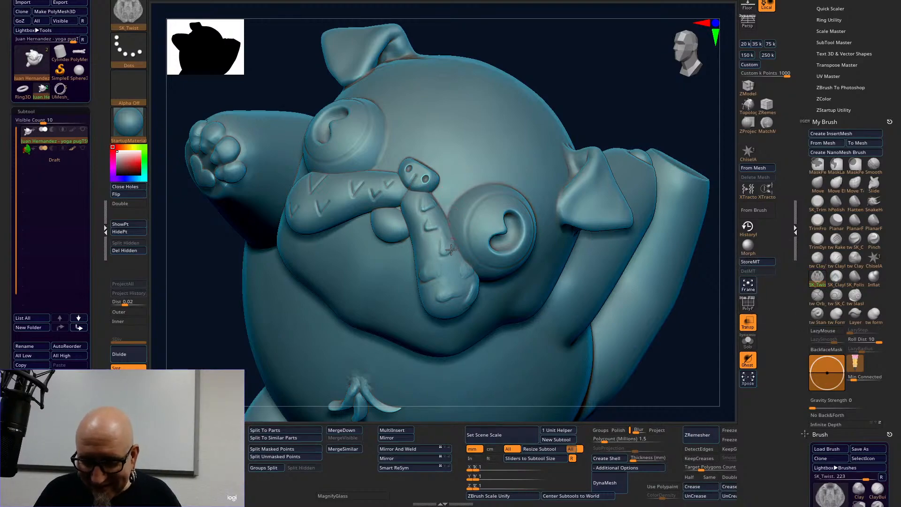
{"action": "key", "text": "shift"}
{"action": "mouse_move", "coordinate": [583, 63]}
{"action": "left_mouse_down", "text": "alt"}
{"action": "mouse_move", "coordinate": [517, 307]}
{"action": "mouse_move", "coordinate": [533, 382]}
{"action": "mouse_move", "coordinate": [507, 342]}
{"action": "mouse_move", "coordinate": [508, 318]}
{"action": "mouse_move", "coordinate": [518, 330]}
{"action": "mouse_move", "coordinate": [507, 336]}
{"action": "mouse_move", "coordinate": [508, 318]}
{"action": "mouse_move", "coordinate": [518, 317]}
{"action": "mouse_move", "coordinate": [510, 328]}
{"action": "mouse_move", "coordinate": [507, 316]}
{"action": "mouse_move", "coordinate": [517, 318]}
{"action": "mouse_move", "coordinate": [511, 326]}
{"action": "mouse_move", "coordinate": [517, 314]}
{"action": "mouse_move", "coordinate": [544, 357]}
{"action": "left_mouse_up", "text": "alt"}
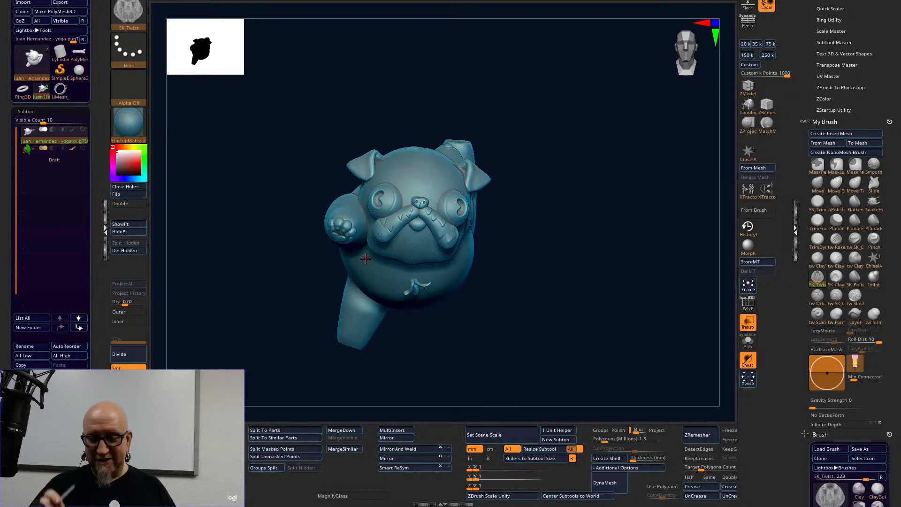
Refine the tufts near the tip of the pug's left moustache half with SK_Twist and smoothing.
{"action": "left_click_drag", "start_coordinate": [605, 297], "coordinate": [635, 337]}
{"action": "left_click_drag", "start_coordinate": [694, 220], "coordinate": [648, 221]}
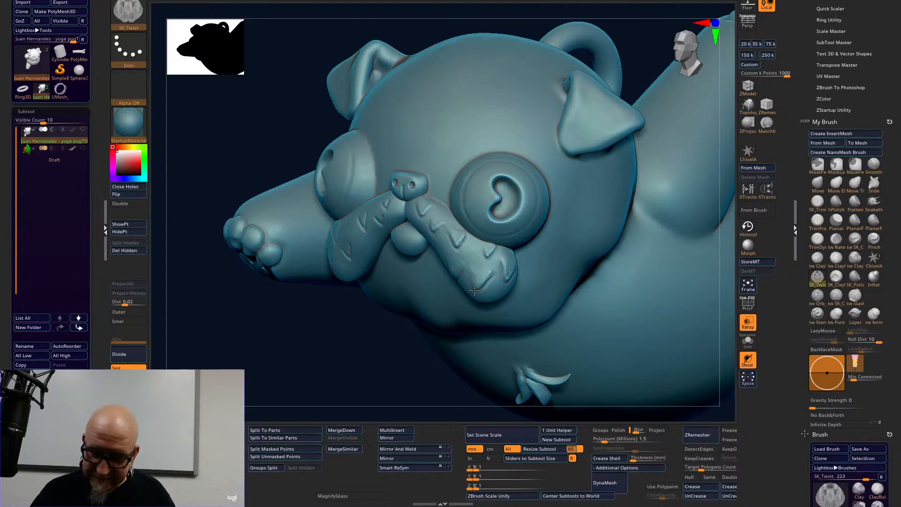
{"action": "left_click_drag", "start_coordinate": [374, 362], "coordinate": [460, 356]}
{"action": "left_click_drag", "start_coordinate": [452, 274], "coordinate": [467, 262]}
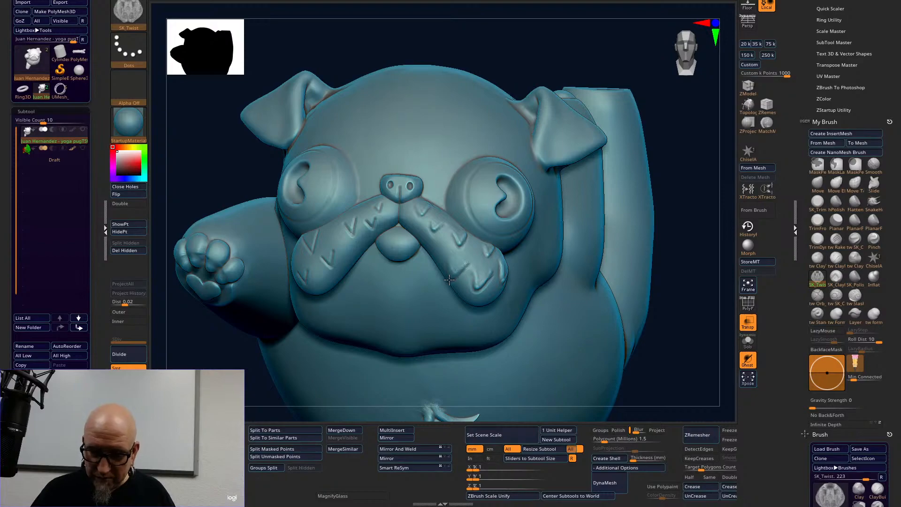
{"action": "key", "text": "shift"}
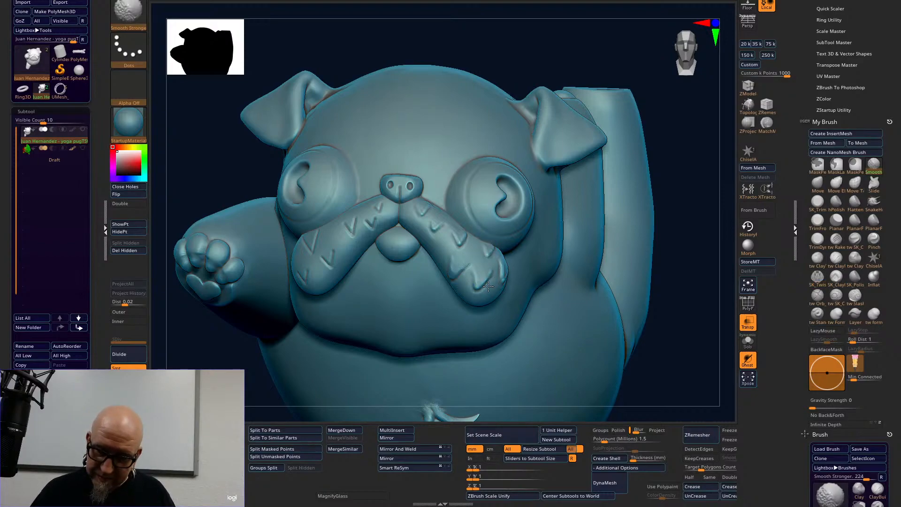
Inspect the whole pug from several sides, including the raised legs, back loop and tail.
{"action": "key", "text": "f"}
{"action": "mouse_move", "coordinate": [641, 263]}
{"action": "left_mouse_down"}
{"action": "mouse_move", "coordinate": [654, 267]}
{"action": "mouse_move", "coordinate": [627, 233]}
{"action": "mouse_move", "coordinate": [644, 257]}
{"action": "left_mouse_up"}
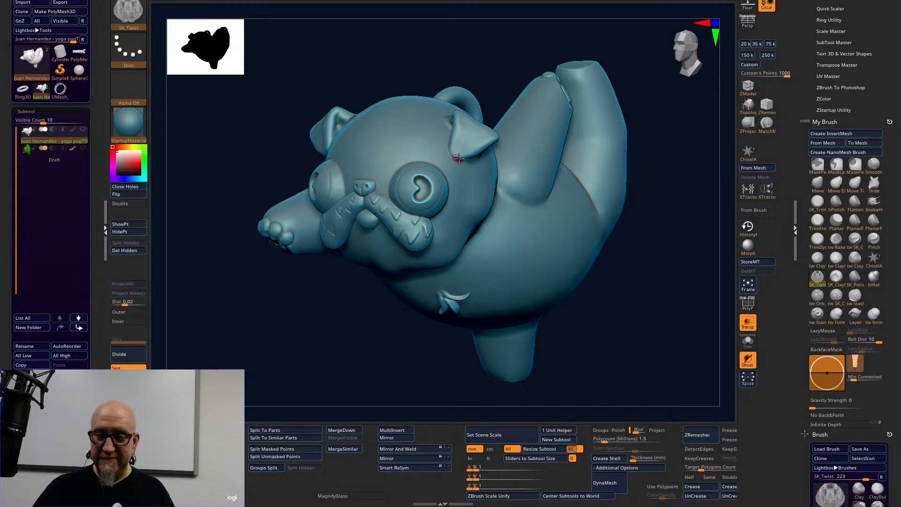
{"action": "key", "text": "shift"}
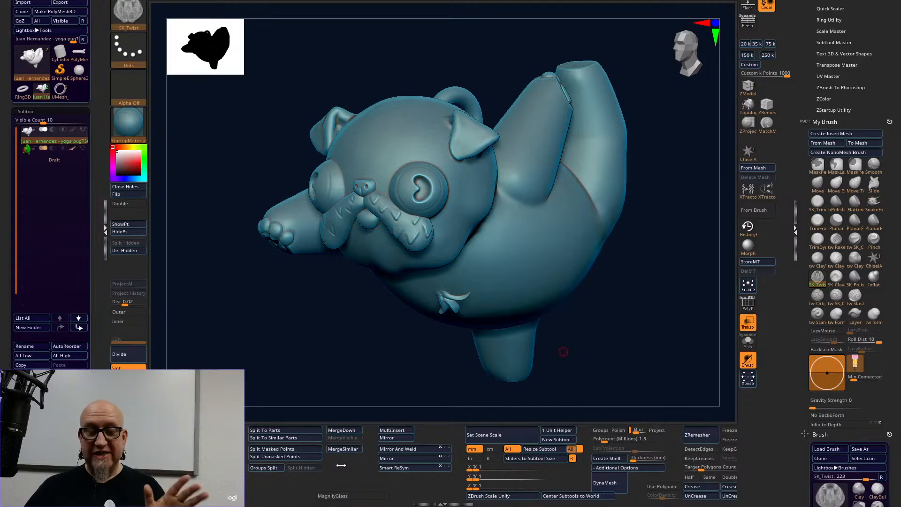
{"action": "left_click_drag", "start_coordinate": [375, 335], "coordinate": [450, 339]}
{"action": "left_click_drag", "start_coordinate": [470, 371], "coordinate": [526, 397]}
{"action": "left_click_drag", "start_coordinate": [675, 253], "coordinate": [559, 402], "text": "alt"}
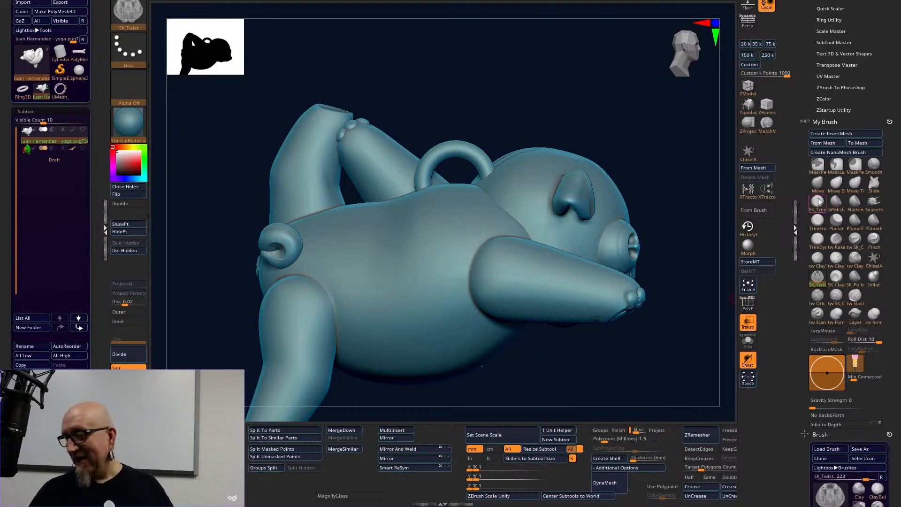
Check the pug's wireframe from another angle and duplicate its subtool.
{"action": "left_click", "coordinate": [818, 184]}
{"action": "left_click_drag", "start_coordinate": [661, 139], "coordinate": [606, 169]}
{"action": "left_click", "coordinate": [748, 303]}
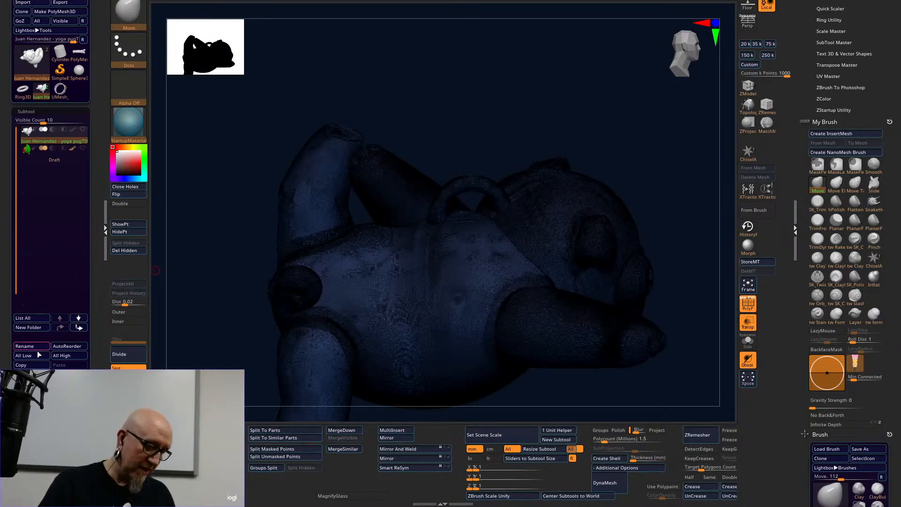
{"action": "key", "text": "ctrl+shift+d"}
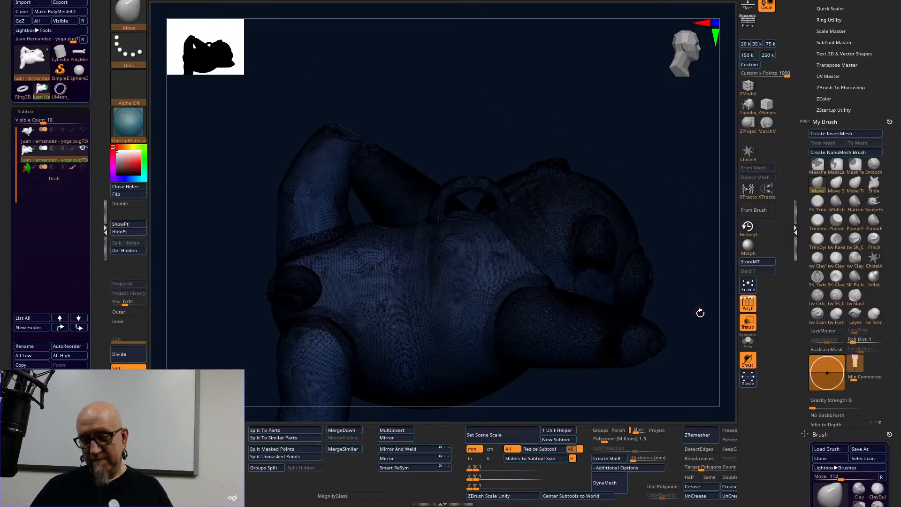
{"action": "mouse_move", "coordinate": [700, 317]}
{"action": "left_mouse_down"}
{"action": "mouse_move", "coordinate": [686, 316]}
{"action": "mouse_move", "coordinate": [688, 307]}
{"action": "left_mouse_up"}
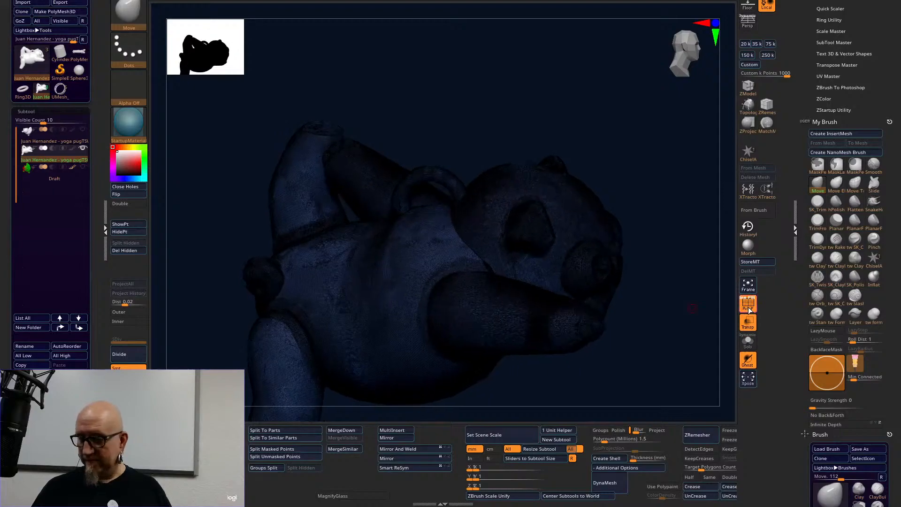
{"action": "left_click", "coordinate": [746, 304]}
{"action": "left_click_drag", "start_coordinate": [680, 195], "coordinate": [673, 193]}
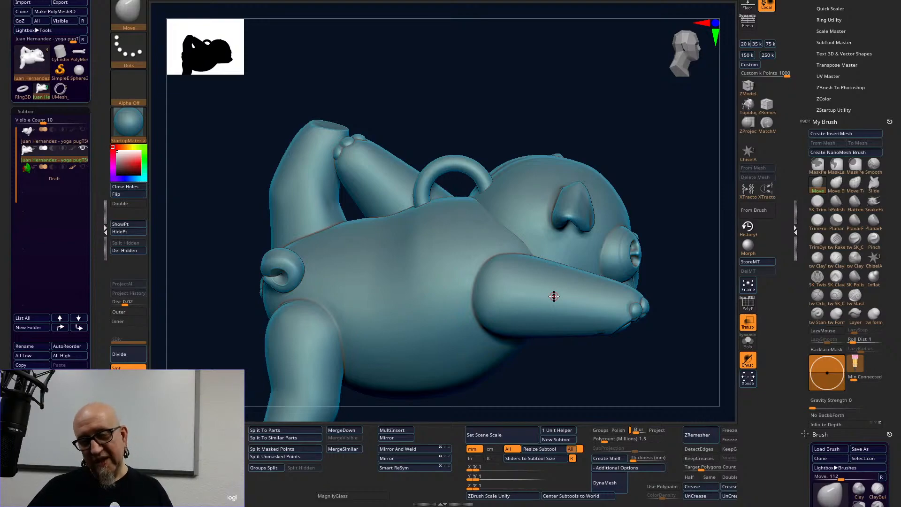
Mask the whole back loop with MaskPen, including the surface around both of its attachment points on the body and head.
{"action": "mouse_move", "coordinate": [528, 381]}
{"action": "left_mouse_down", "text": "alt"}
{"action": "mouse_move", "coordinate": [516, 348]}
{"action": "mouse_move", "coordinate": [533, 342]}
{"action": "left_mouse_up", "text": "alt"}
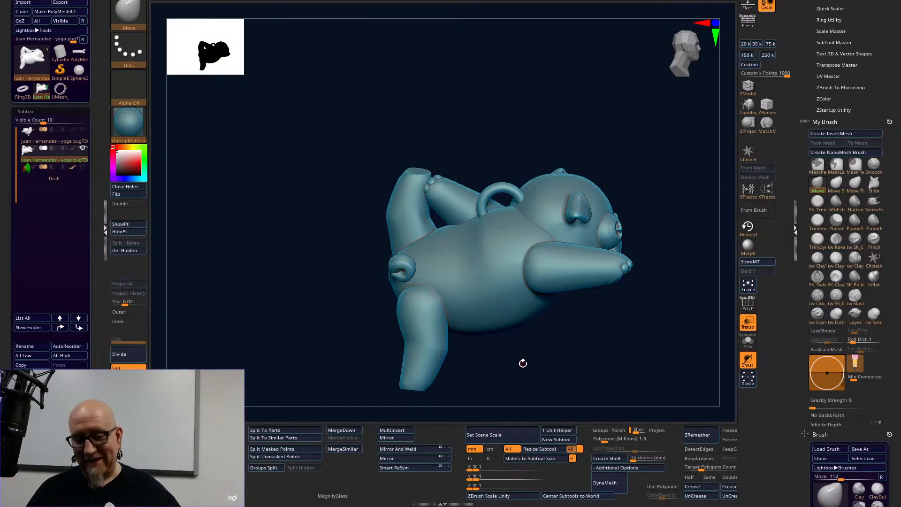
{"action": "mouse_move", "coordinate": [523, 362]}
{"action": "left_mouse_down"}
{"action": "mouse_move", "coordinate": [535, 354]}
{"action": "mouse_move", "coordinate": [532, 367]}
{"action": "left_mouse_up"}
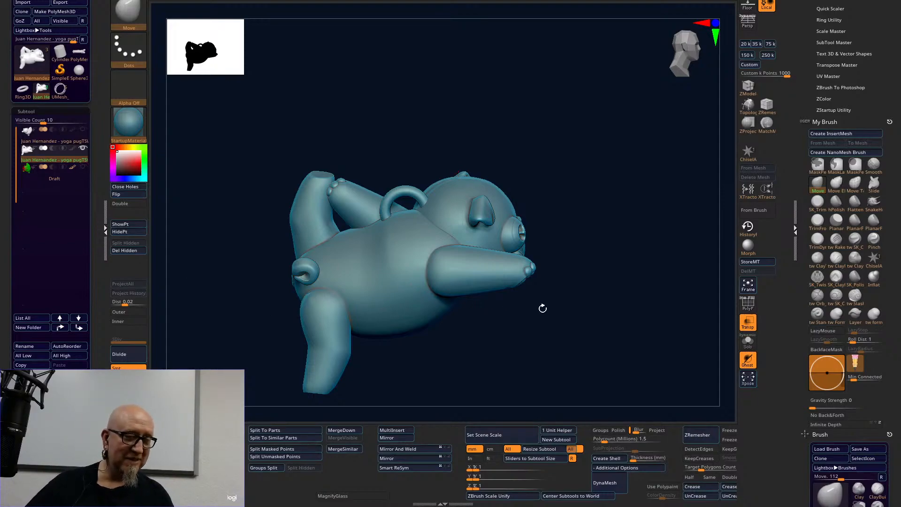
{"action": "left_click_drag", "start_coordinate": [581, 311], "coordinate": [595, 199]}
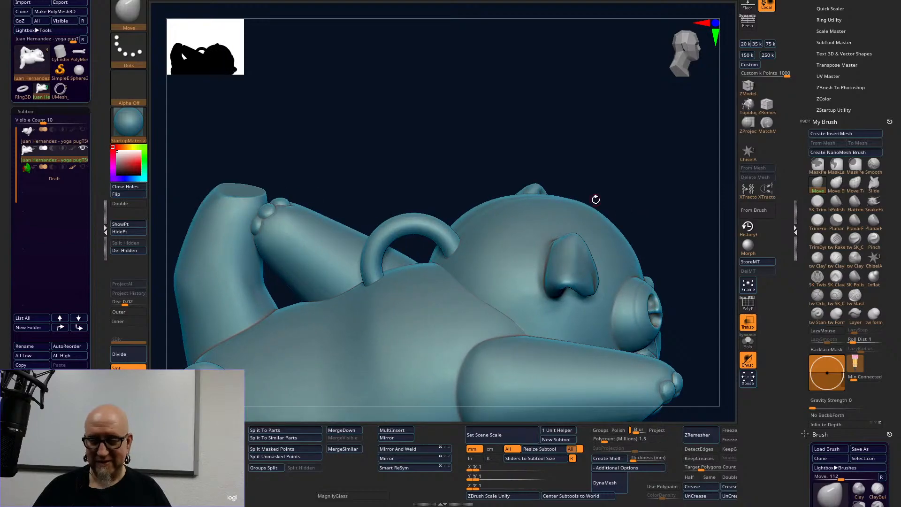
{"action": "right_click", "coordinate": [435, 230]}
{"action": "mouse_move", "coordinate": [436, 223]}
{"action": "left_mouse_down"}
{"action": "mouse_move", "coordinate": [444, 224]}
{"action": "mouse_move", "coordinate": [397, 219]}
{"action": "mouse_move", "coordinate": [373, 279]}
{"action": "left_mouse_up"}
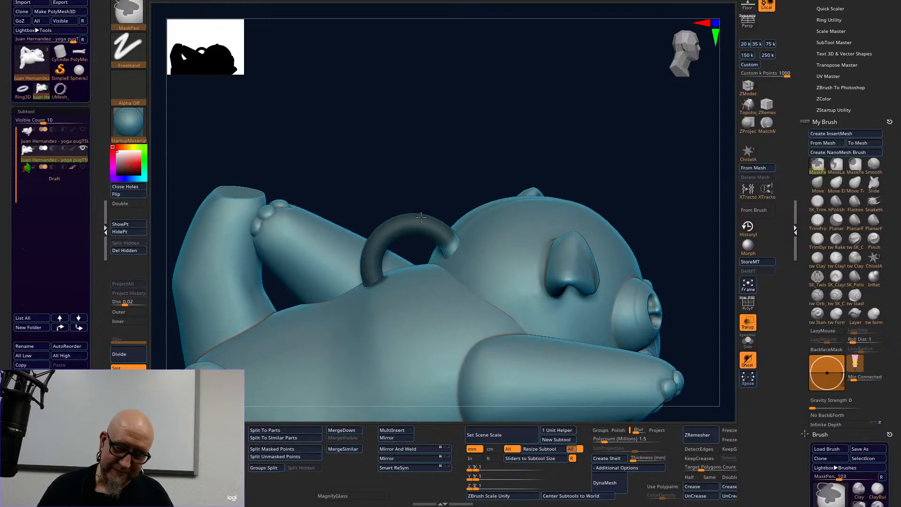
{"action": "mouse_move", "coordinate": [547, 147]}
{"action": "left_mouse_down"}
{"action": "mouse_move", "coordinate": [569, 246]}
{"action": "mouse_move", "coordinate": [364, 262]}
{"action": "mouse_move", "coordinate": [413, 253]}
{"action": "mouse_move", "coordinate": [433, 216]}
{"action": "mouse_move", "coordinate": [439, 224]}
{"action": "left_mouse_up"}
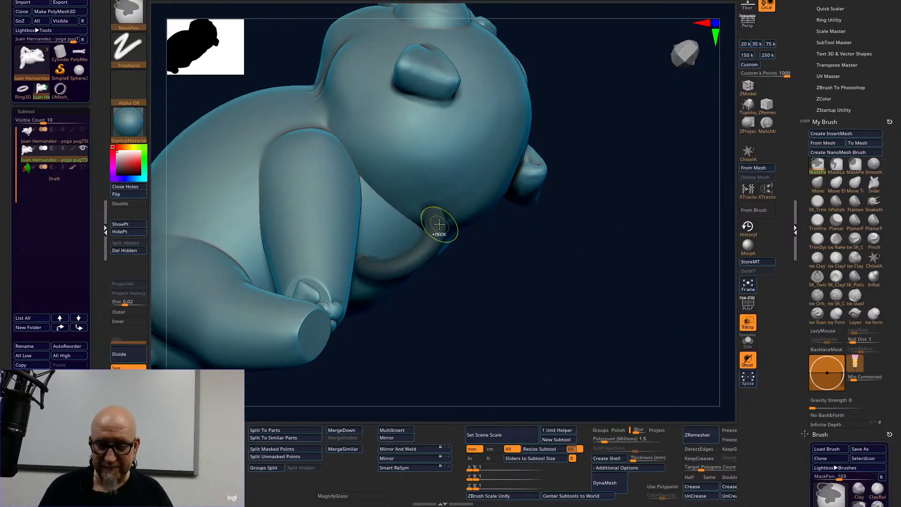
{"action": "left_click_drag", "start_coordinate": [611, 237], "coordinate": [604, 160]}
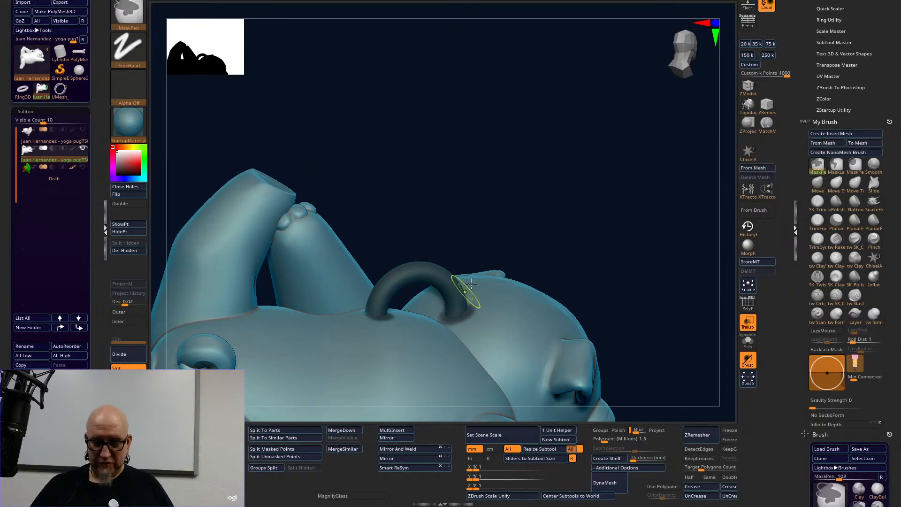
{"action": "left_click_drag", "start_coordinate": [639, 283], "coordinate": [457, 295]}
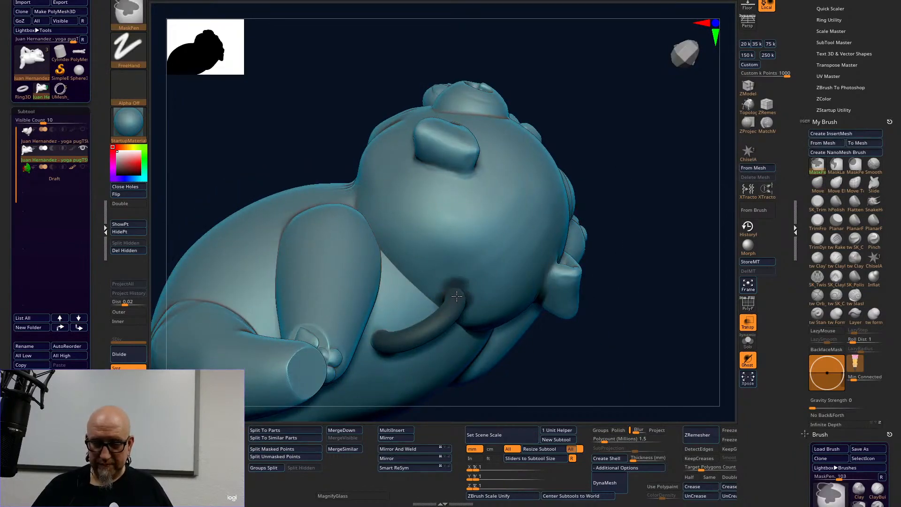
{"action": "left_click_drag", "start_coordinate": [667, 288], "coordinate": [657, 221]}
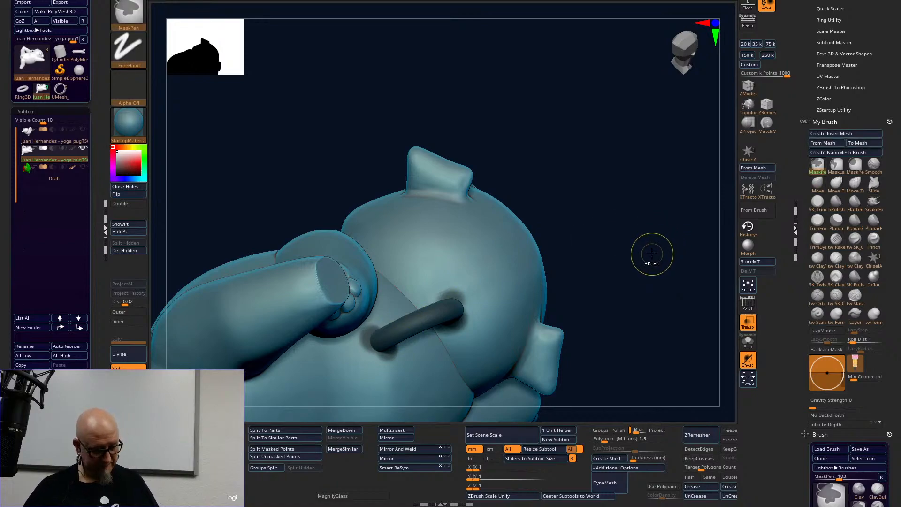
Isolate the loop to check it, invert the mask, and delete the loop from the duplicated pug as hidden points.
{"action": "left_click_drag", "start_coordinate": [652, 254], "coordinate": [645, 251], "text": "ctrl"}
{"action": "left_click", "coordinate": [454, 307], "text": "ctrl+shift"}
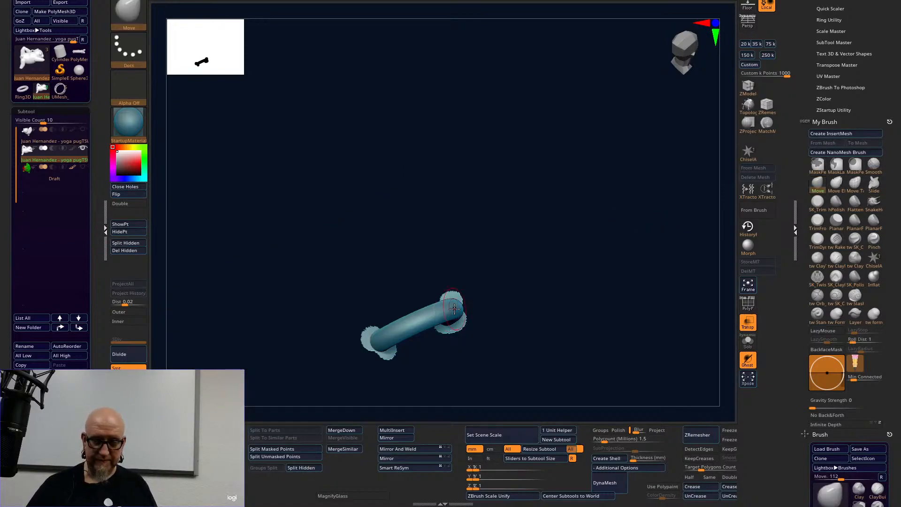
{"action": "left_click", "coordinate": [630, 331], "text": "ctrl+shift"}
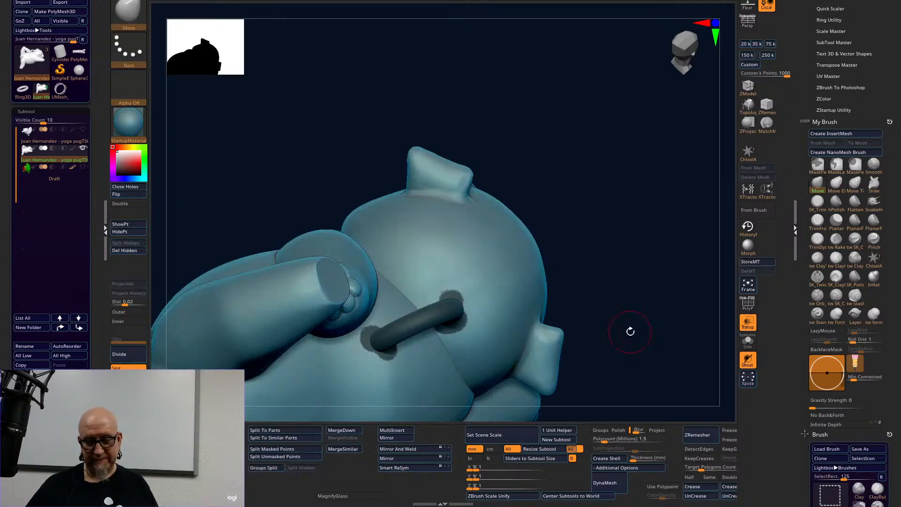
{"action": "left_click", "coordinate": [634, 328], "text": "ctrl"}
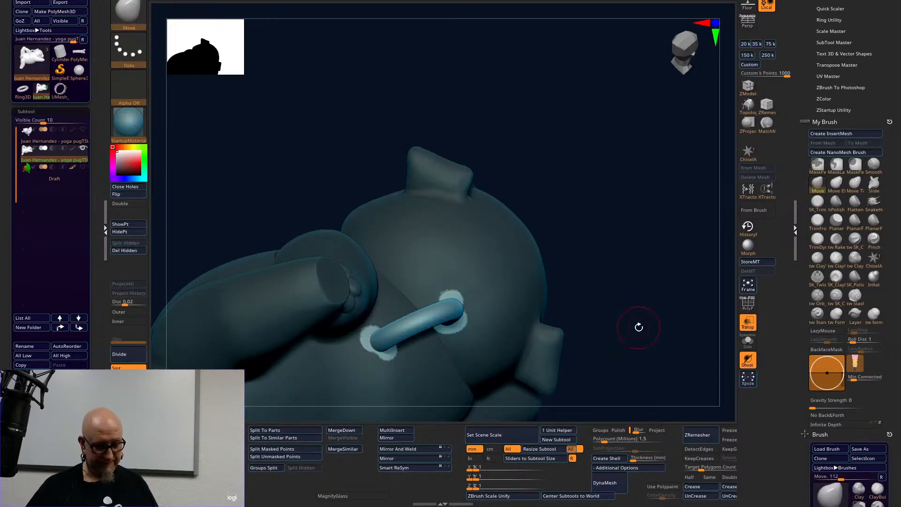
{"action": "left_click", "coordinate": [123, 232]}
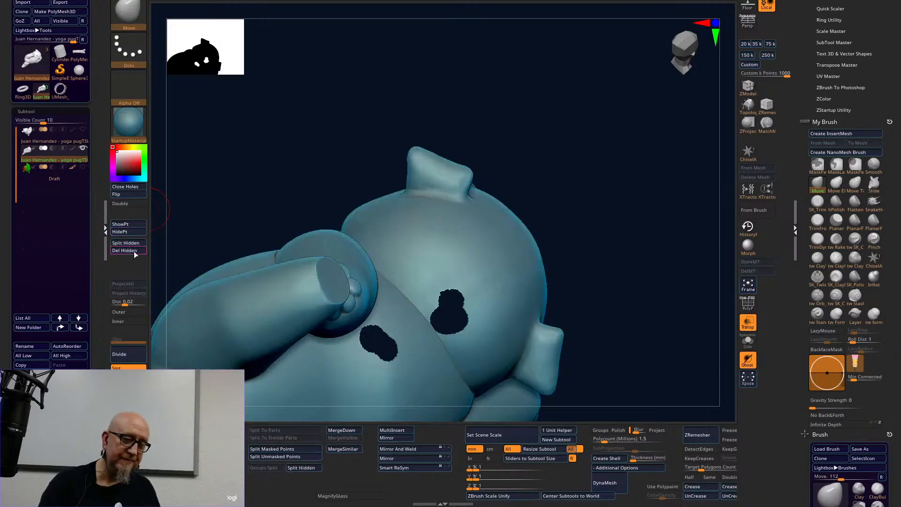
{"action": "left_click", "coordinate": [125, 250]}
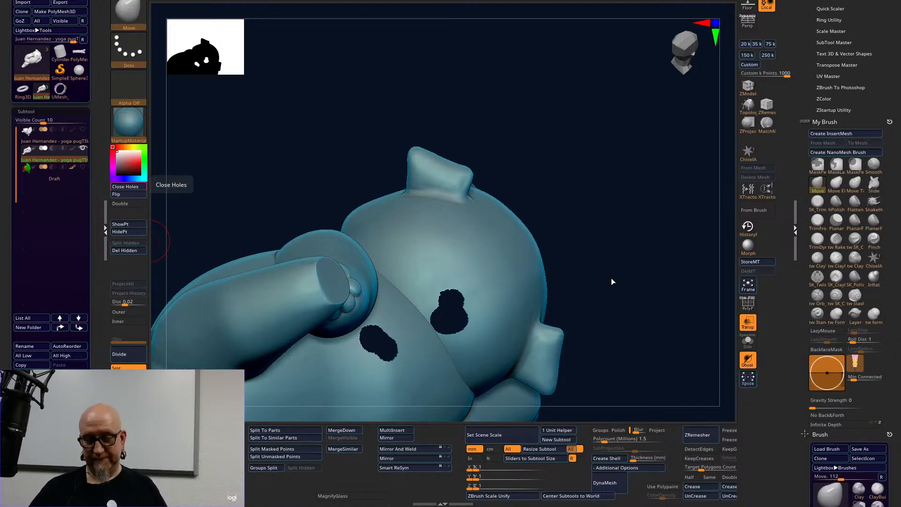
Close the two holes left by the loop on the back and head, and smooth the patched areas.
{"action": "left_click_drag", "start_coordinate": [601, 221], "coordinate": [613, 296]}
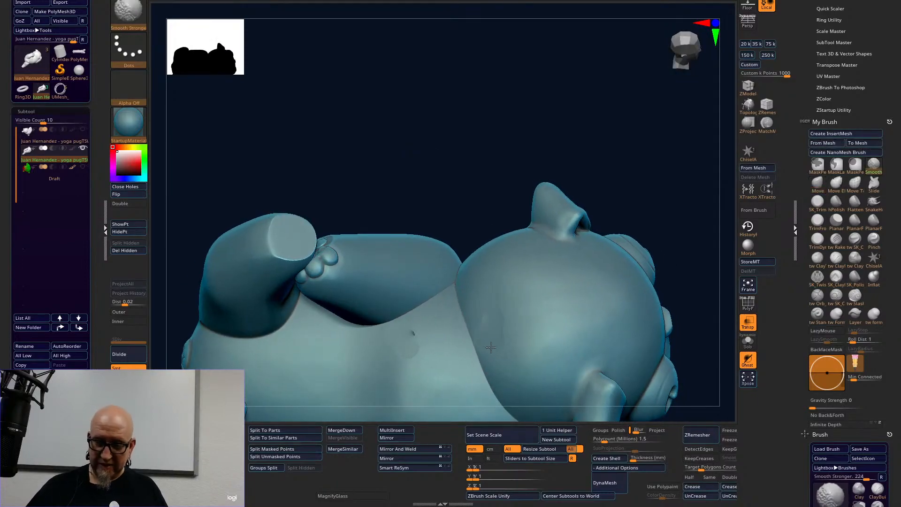
{"action": "key", "text": "b"}
{"action": "key", "text": "m"}
{"action": "key", "text": "v"}
{"action": "mouse_move", "coordinate": [678, 177]}
{"action": "left_mouse_down"}
{"action": "mouse_move", "coordinate": [675, 113]}
{"action": "mouse_move", "coordinate": [617, 147]}
{"action": "mouse_move", "coordinate": [599, 97]}
{"action": "left_mouse_up"}
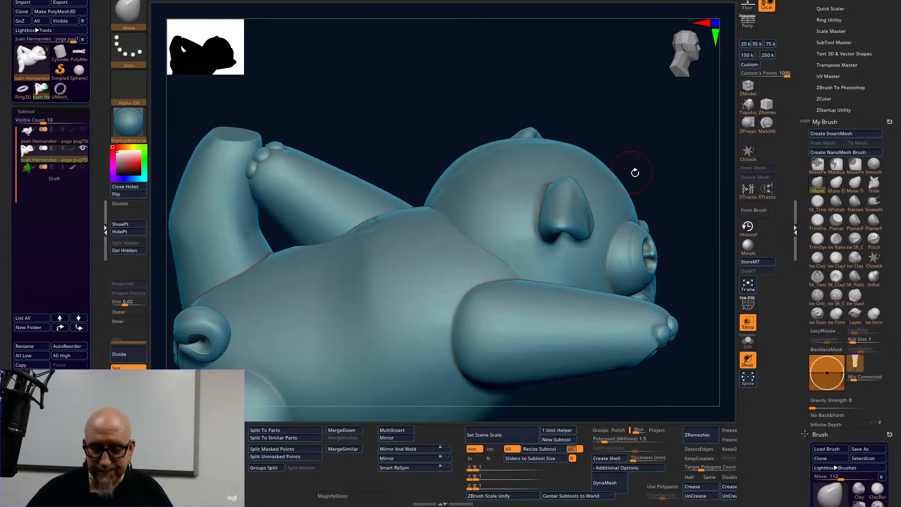
{"action": "mouse_move", "coordinate": [673, 133]}
{"action": "left_mouse_down"}
{"action": "mouse_move", "coordinate": [683, 224]}
{"action": "mouse_move", "coordinate": [679, 182]}
{"action": "left_mouse_up"}
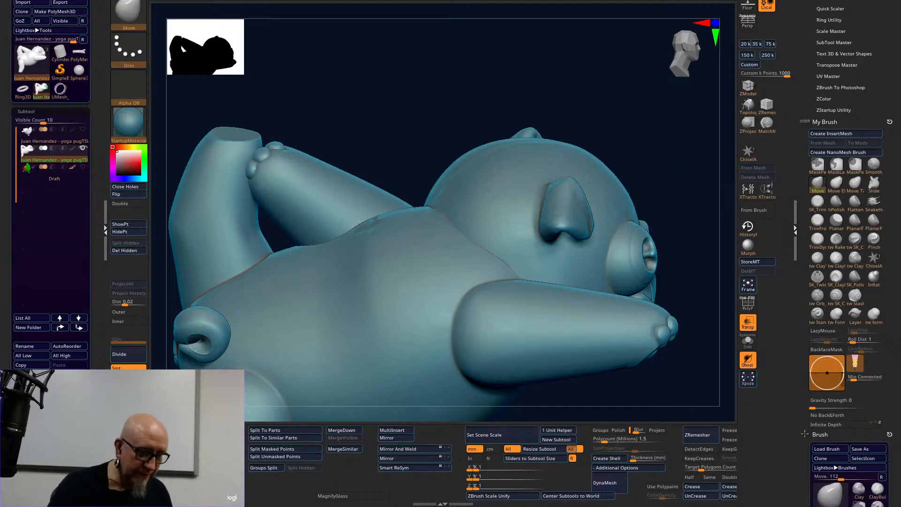
{"action": "left_click", "coordinate": [69, 377]}
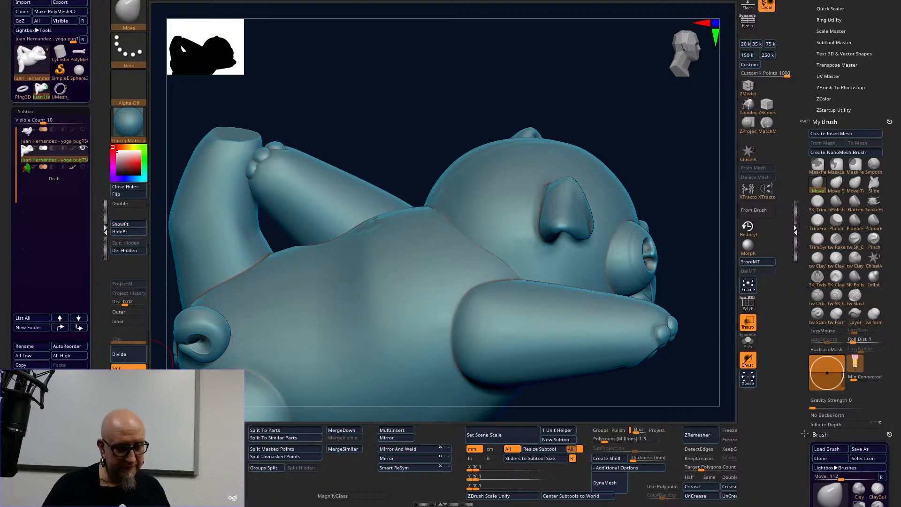
{"action": "left_click", "coordinate": [70, 375]}
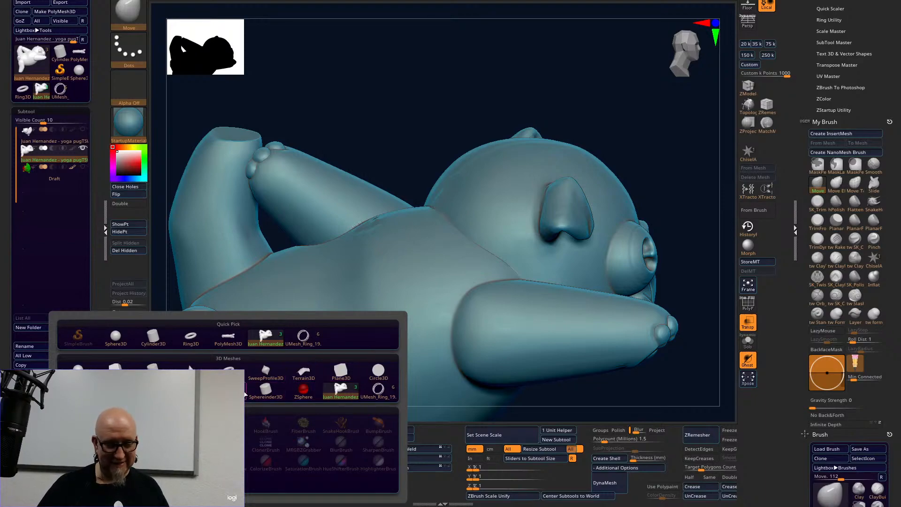
{"action": "mouse_move", "coordinate": [245, 385]}
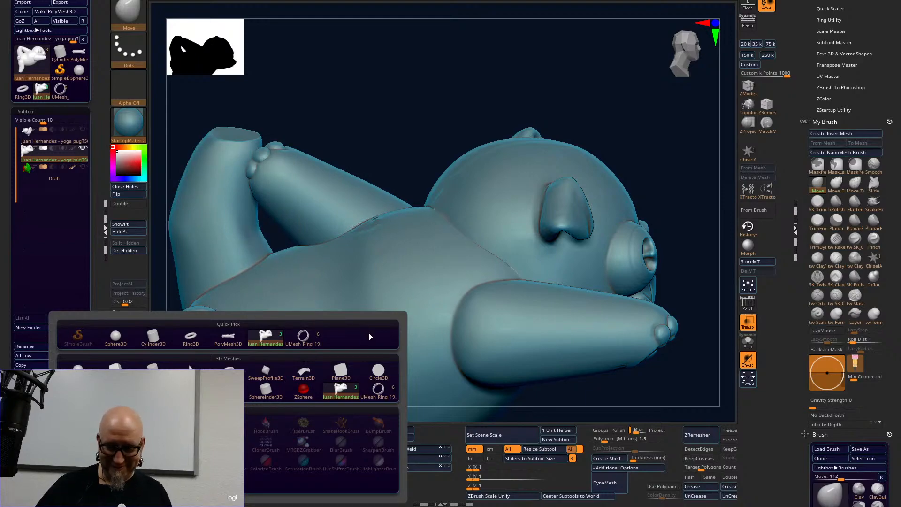
{"action": "mouse_move", "coordinate": [381, 360]}
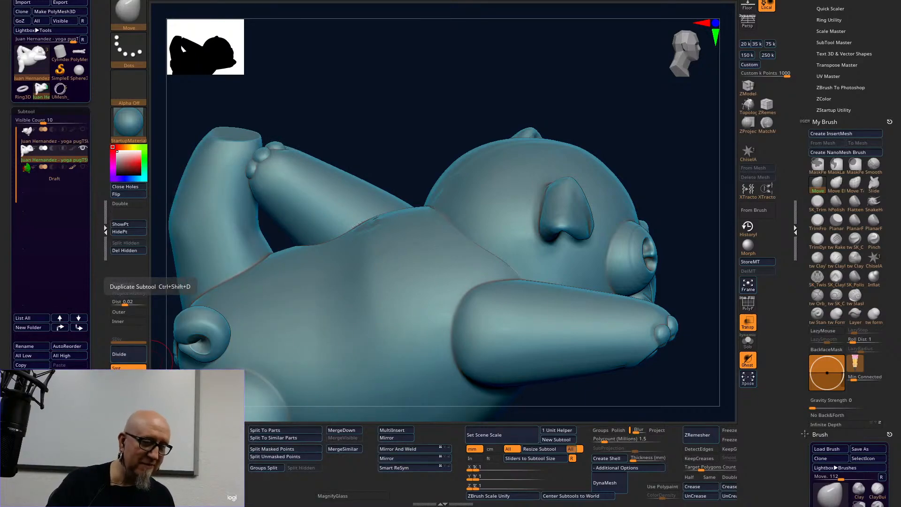
Duplicate the loop-free pug subtool and replace the copy with a Ring 3D primitive.
{"action": "key", "text": "ctrl+shift+d"}
{"action": "key", "text": "w"}
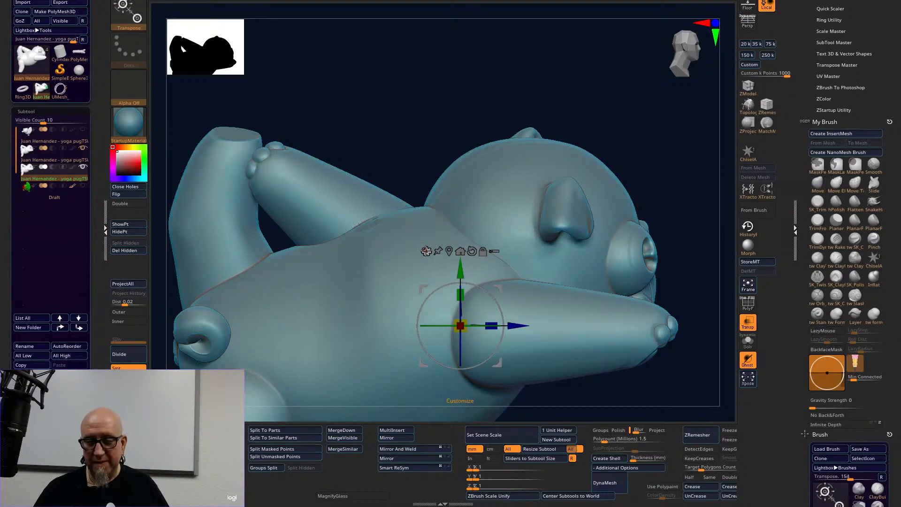
{"action": "left_click", "coordinate": [425, 251]}
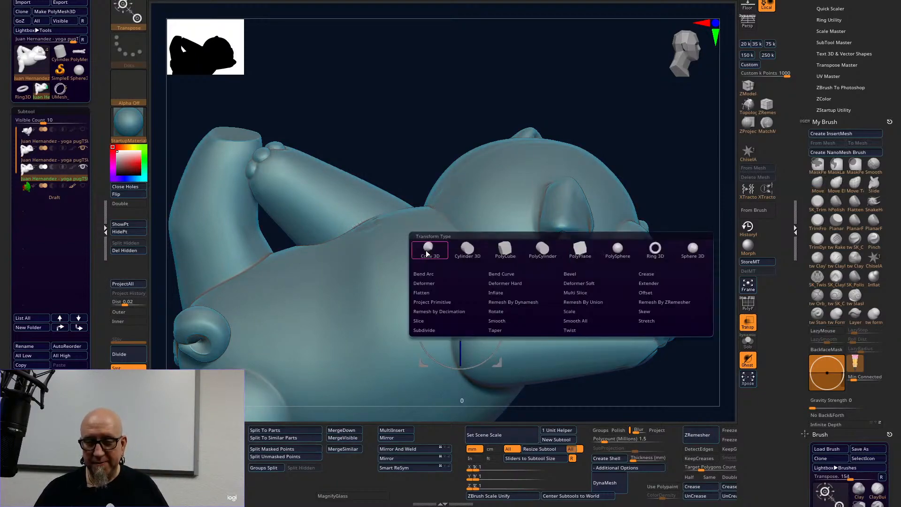
{"action": "left_click", "coordinate": [653, 249]}
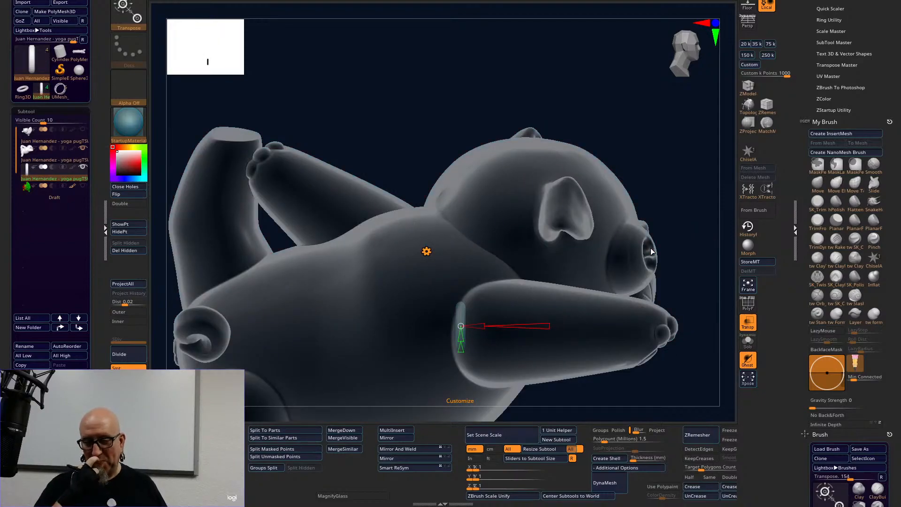
Enlarge the ring primitive inside the pug's body and narrow it along X to about 0.80.
{"action": "key", "text": "w"}
{"action": "left_click_drag", "start_coordinate": [465, 327], "coordinate": [487, 336]}
{"action": "left_click_drag", "start_coordinate": [720, 225], "coordinate": [577, 276], "text": "shift"}
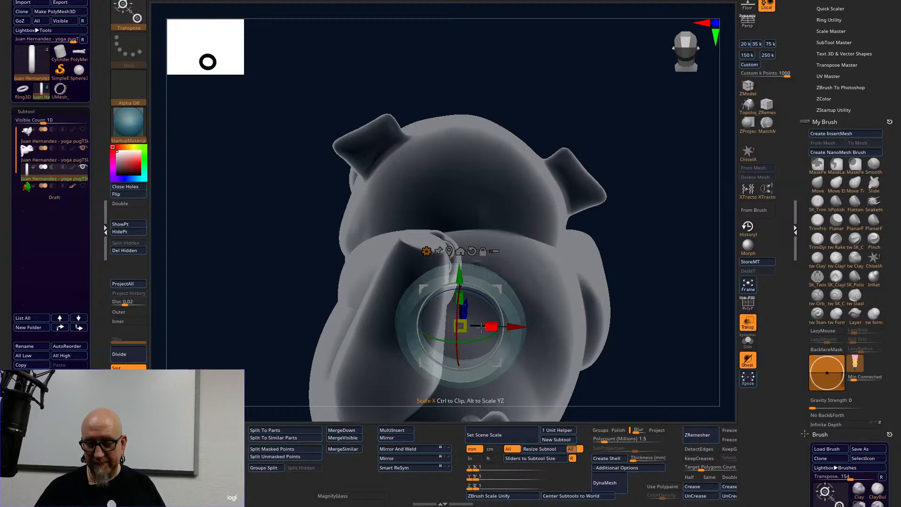
{"action": "left_click_drag", "start_coordinate": [491, 326], "coordinate": [484, 326]}
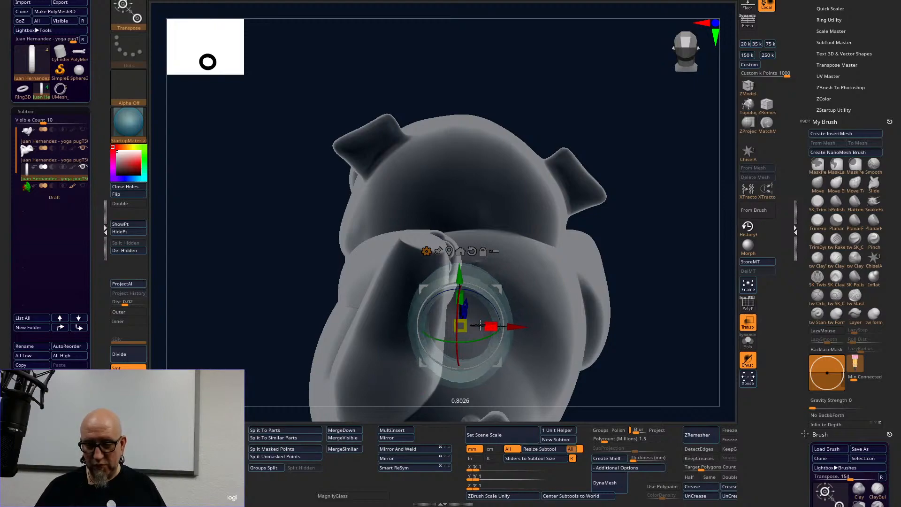
{"action": "left_click_drag", "start_coordinate": [657, 288], "coordinate": [667, 271]}
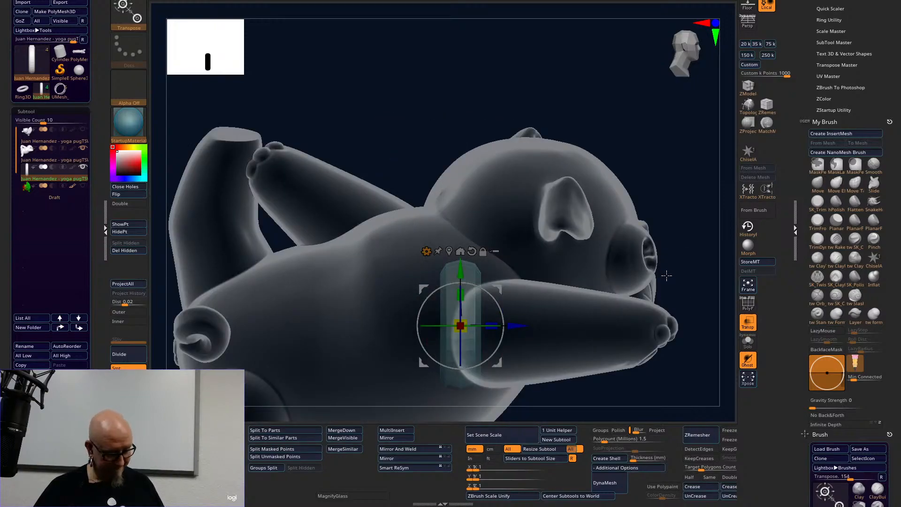
{"action": "left_click", "coordinate": [426, 251]}
Subdivide the ring up to level 4 and move it onto the pug's upper back, behind the head.
{"action": "left_click_drag", "start_coordinate": [648, 106], "coordinate": [607, 91], "text": "alt"}
{"action": "key", "text": "q"}
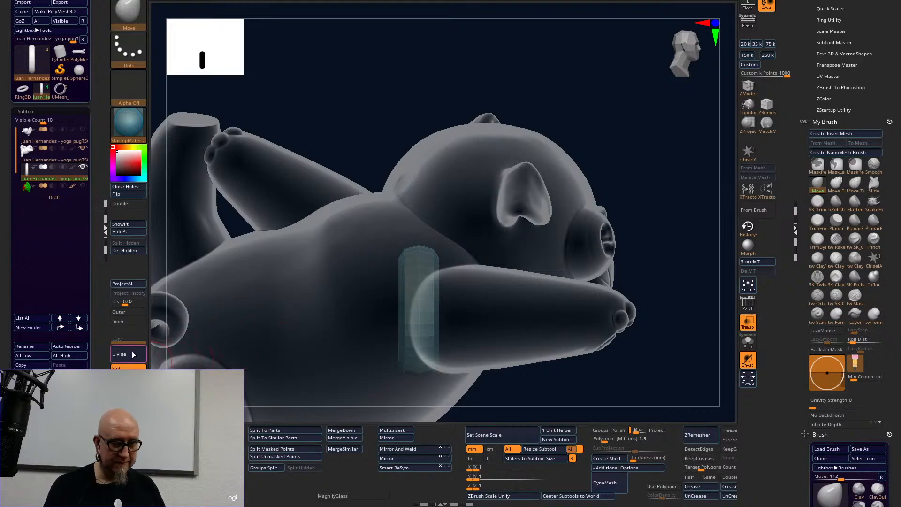
{"action": "key", "text": "w"}
{"action": "left_click_drag", "start_coordinate": [456, 347], "coordinate": [412, 201]}
{"action": "left_click_drag", "start_coordinate": [636, 216], "coordinate": [732, 172], "text": "alt"}
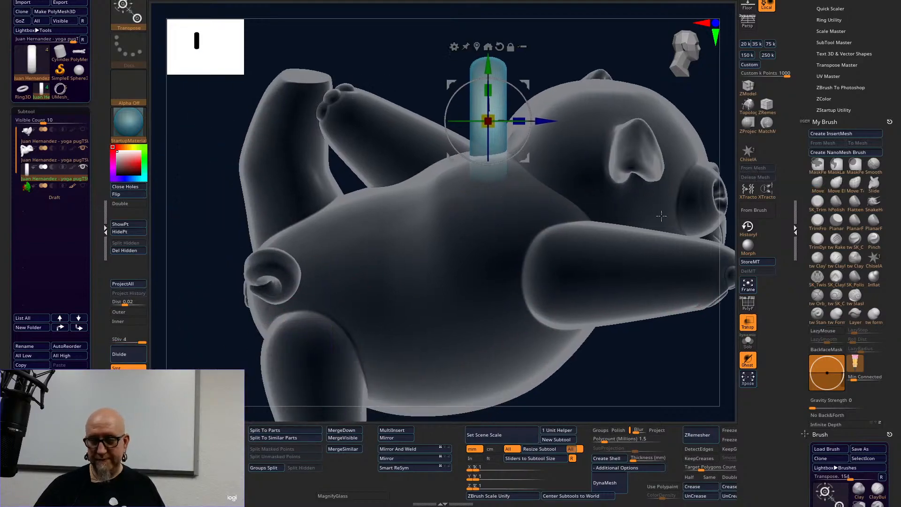
Turn off subtool transparency and make the ring the active subtool again.
{"action": "left_click", "coordinate": [566, 300], "text": "alt"}
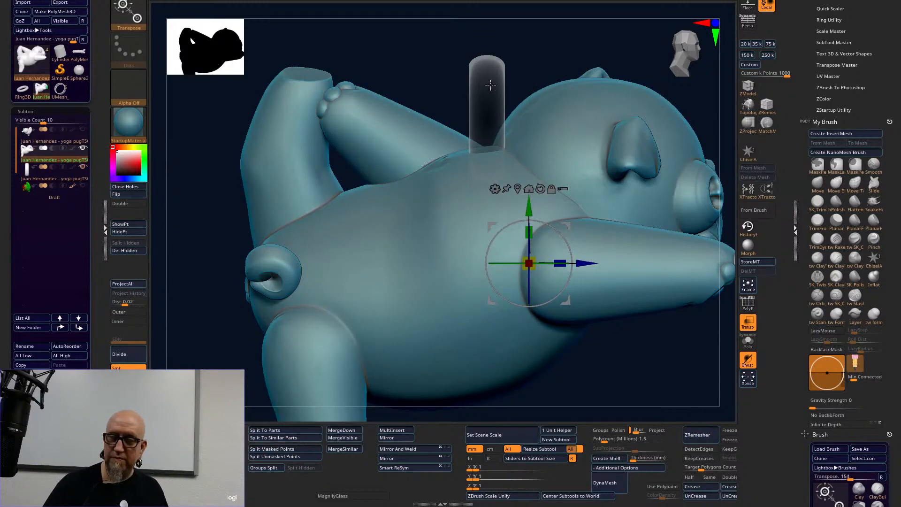
{"action": "left_click", "coordinate": [748, 323]}
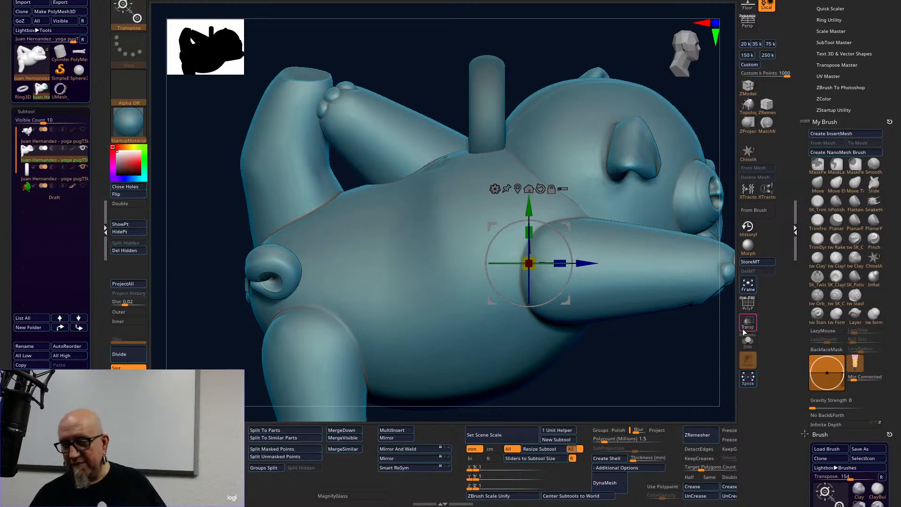
{"action": "left_click", "coordinate": [496, 84], "text": "alt"}
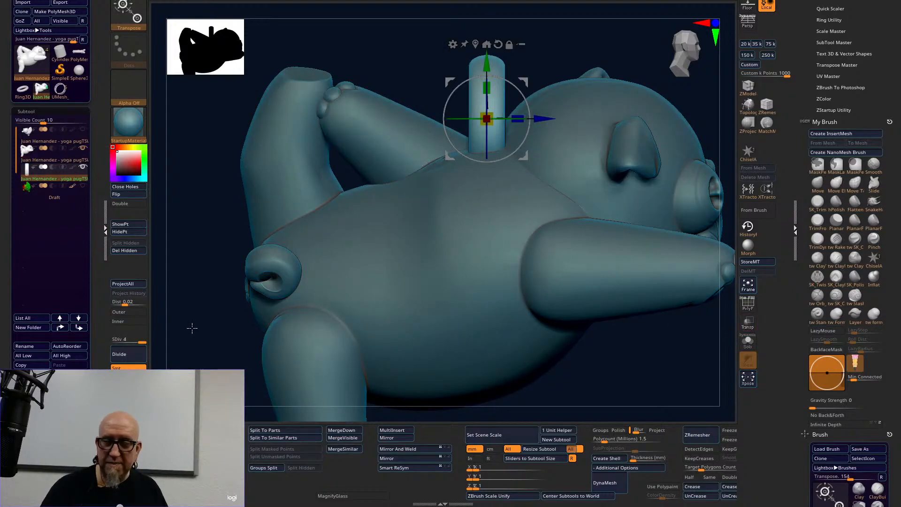
Set the ring subtool to subtractive so it cuts into the pug's upper back, and nudge it slightly away from the head along Z.
{"action": "left_click_drag", "start_coordinate": [659, 56], "coordinate": [557, 70]}
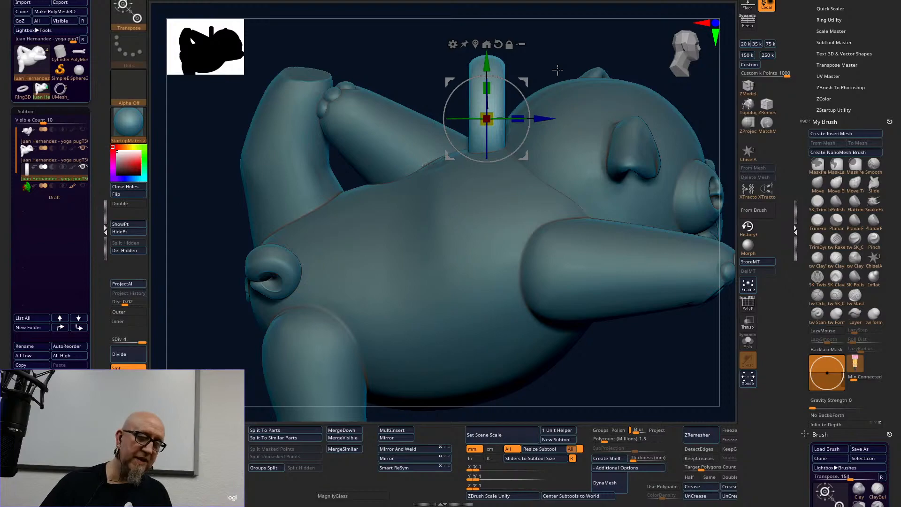
{"action": "left_click", "coordinate": [52, 167]}
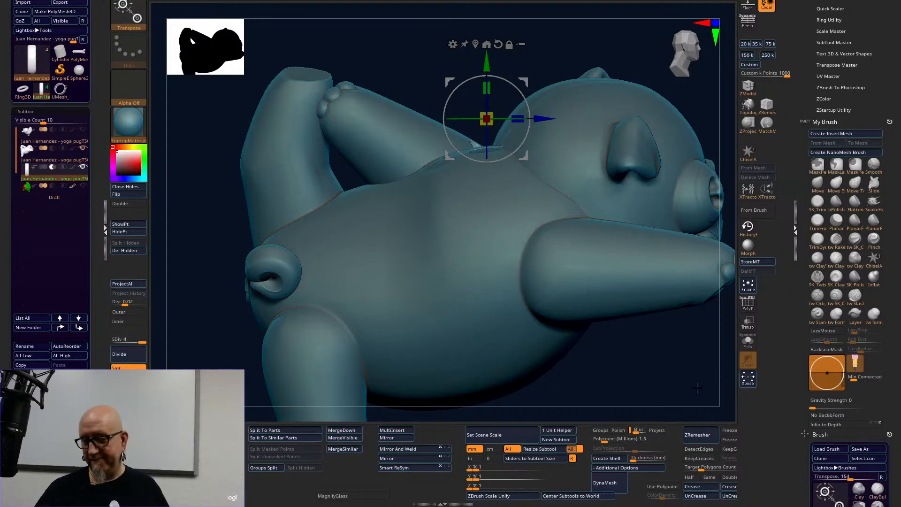
{"action": "left_click_drag", "start_coordinate": [726, 374], "coordinate": [700, 430]}
{"action": "left_click_drag", "start_coordinate": [486, 179], "coordinate": [487, 202]}
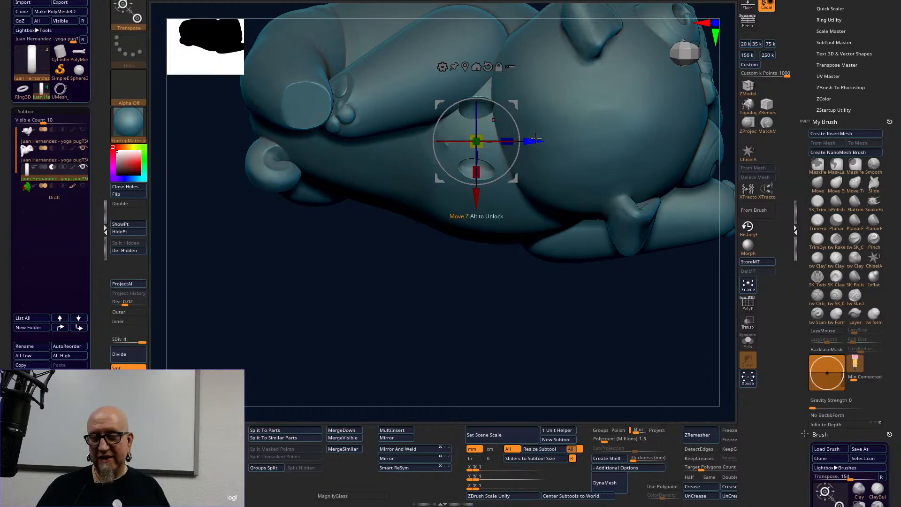
{"action": "mouse_move", "coordinate": [654, 355]}
{"action": "left_mouse_down"}
{"action": "mouse_move", "coordinate": [642, 301]}
{"action": "mouse_move", "coordinate": [668, 384]}
{"action": "mouse_move", "coordinate": [694, 392]}
{"action": "mouse_move", "coordinate": [666, 346]}
{"action": "left_mouse_up"}
{"action": "left_click_drag", "start_coordinate": [666, 408], "coordinate": [686, 448]}
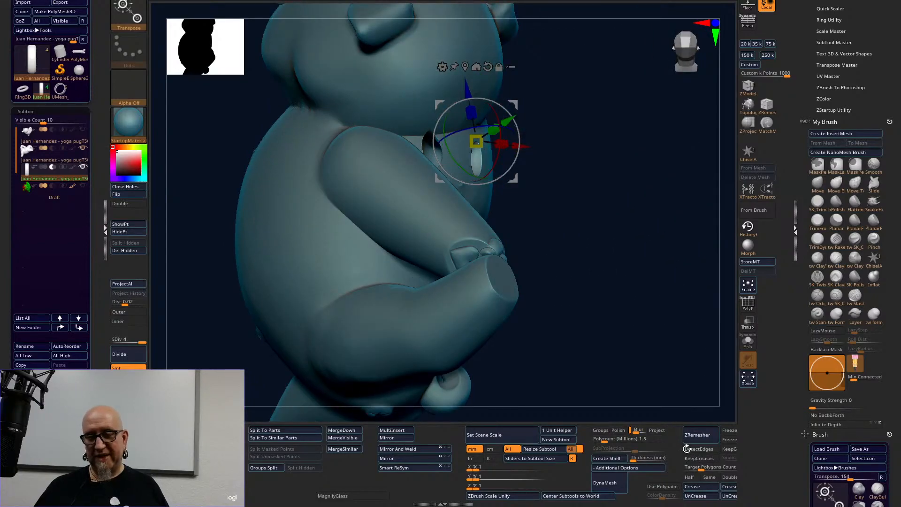
{"action": "left_click_drag", "start_coordinate": [619, 290], "coordinate": [610, 203]}
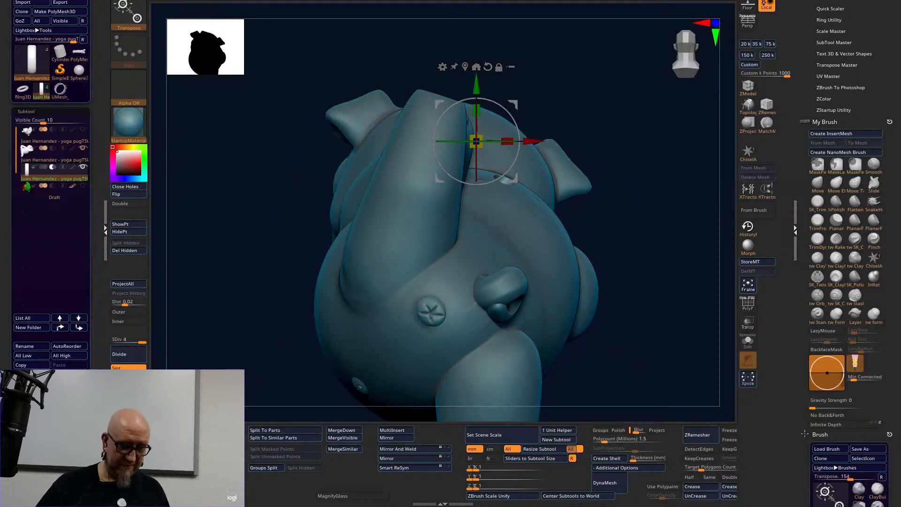
Duplicate the ring as an additive subtool and scale the copy up uniformly to about 1.14.
{"action": "key", "text": "ctrl+shift+d"}
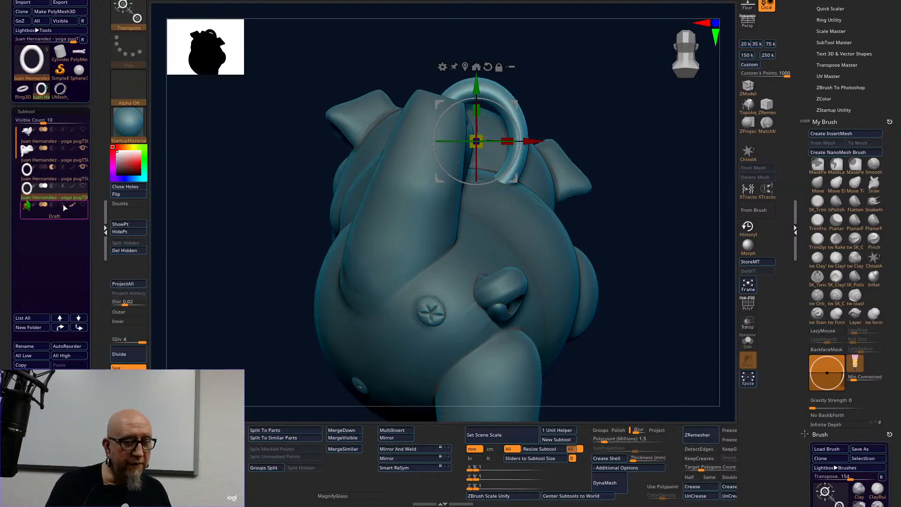
{"action": "left_click_drag", "start_coordinate": [507, 141], "coordinate": [520, 140]}
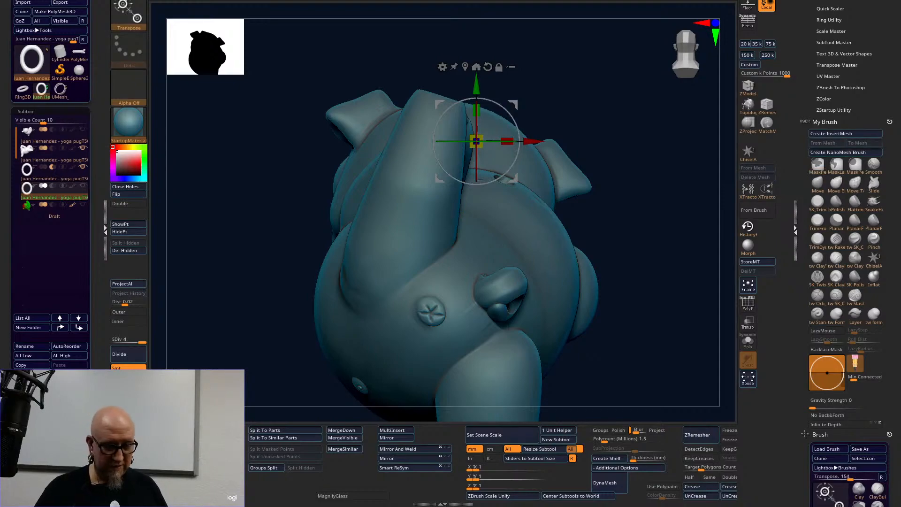
{"action": "key", "text": "ctrl+z"}
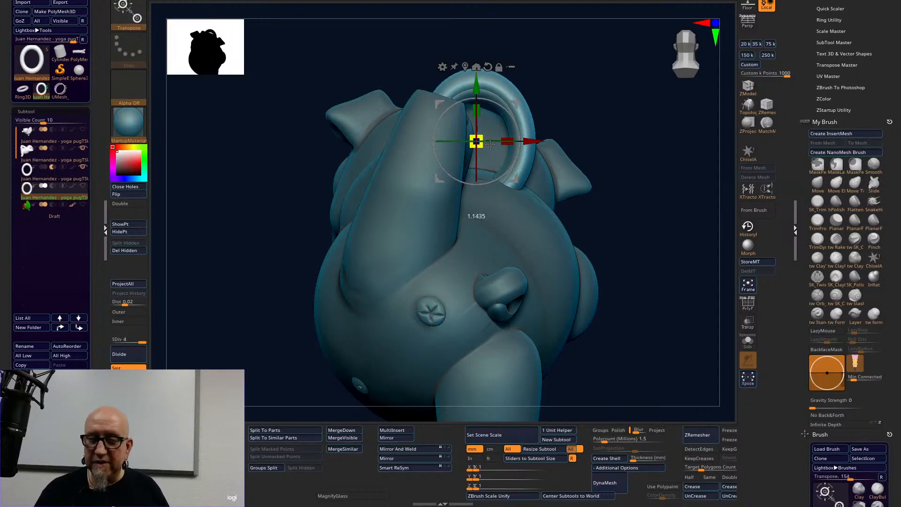
{"action": "left_click_drag", "start_coordinate": [624, 140], "coordinate": [643, 253]}
{"action": "left_click_drag", "start_coordinate": [622, 157], "coordinate": [568, 297], "text": "alt"}
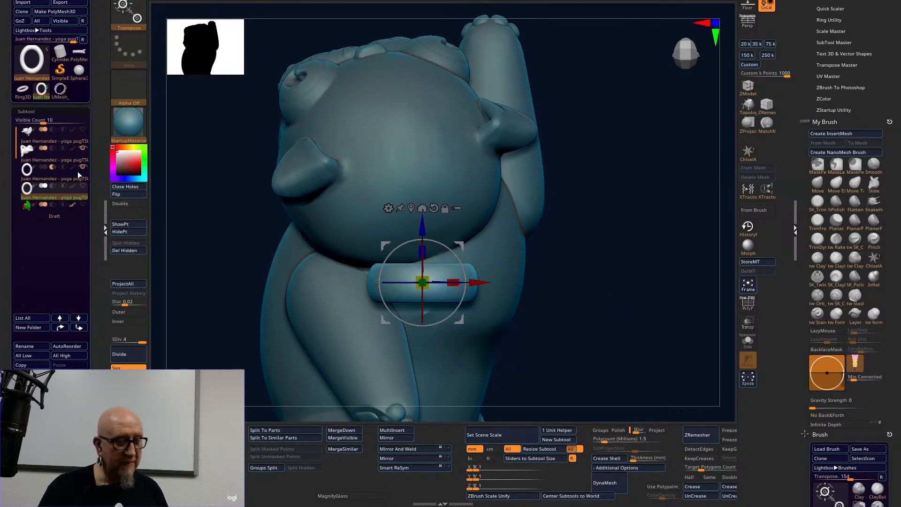
Make the original subtractive ring the active subtool, with its enlarged copy hidden.
{"action": "left_click", "coordinate": [67, 151]}
{"action": "left_click_drag", "start_coordinate": [623, 358], "coordinate": [609, 217]}
{"action": "left_click", "coordinate": [60, 134]}
{"action": "left_click_drag", "start_coordinate": [684, 283], "coordinate": [603, 268]}
{"action": "left_click_drag", "start_coordinate": [672, 250], "coordinate": [677, 418], "text": "alt"}
{"action": "left_click", "coordinate": [359, 236], "text": "alt"}
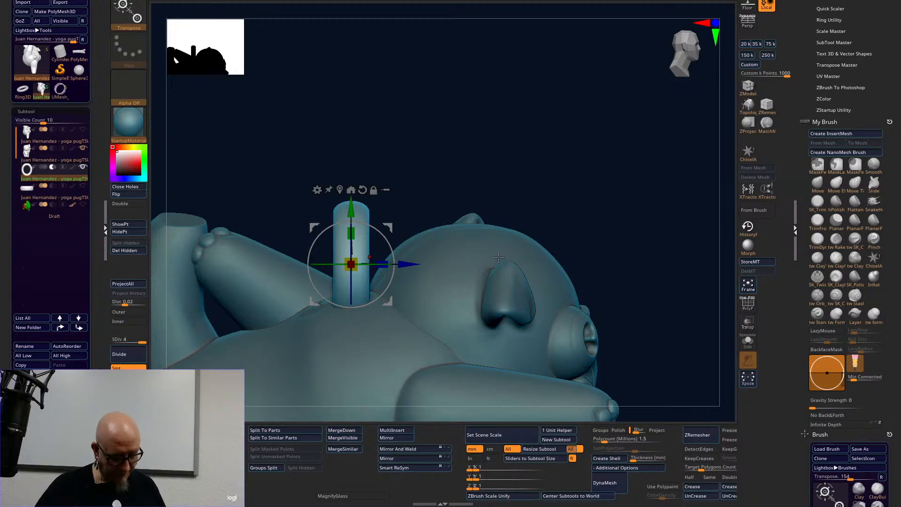
Rotate the ring a quarter turn so it runs along the pug's spine, and shorten it along Y into a round ring.
{"action": "left_click_drag", "start_coordinate": [359, 264], "coordinate": [437, 251]}
{"action": "left_click_drag", "start_coordinate": [567, 189], "coordinate": [579, 241]}
{"action": "left_click_drag", "start_coordinate": [629, 143], "coordinate": [512, 148]}
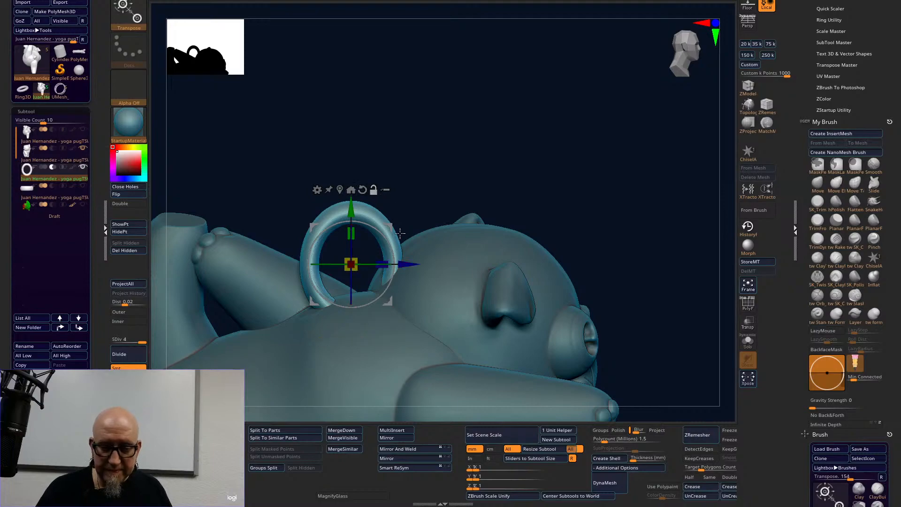
{"action": "left_click_drag", "start_coordinate": [384, 266], "coordinate": [268, 206]}
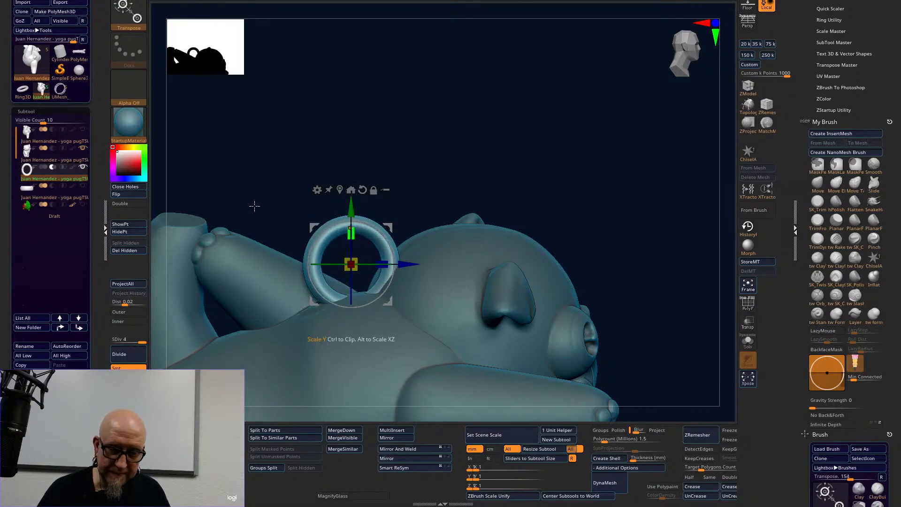
Show the first pug subtool instead of the second, lower the ring into its back and thin it along X to about 0.67.
{"action": "left_click", "coordinate": [83, 147]}
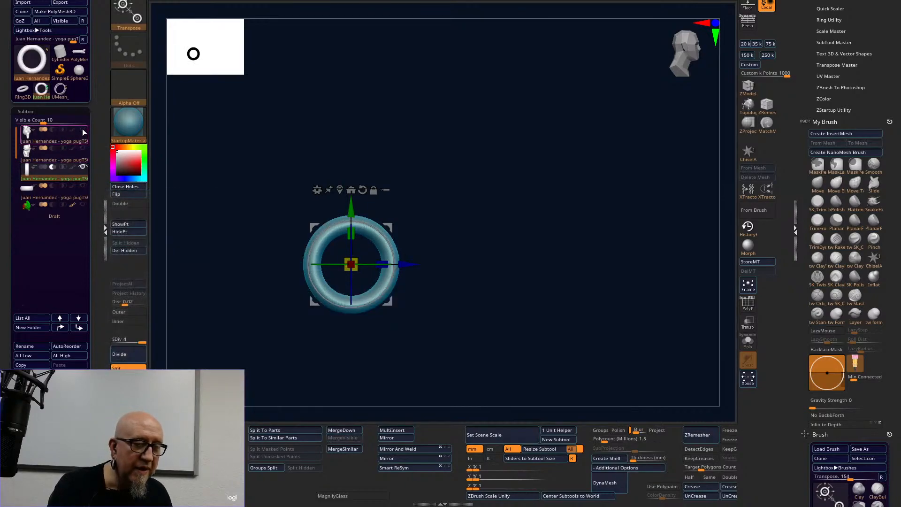
{"action": "left_click", "coordinate": [82, 129]}
{"action": "left_click_drag", "start_coordinate": [350, 213], "coordinate": [358, 305]}
{"action": "left_click_drag", "start_coordinate": [525, 211], "coordinate": [539, 323]}
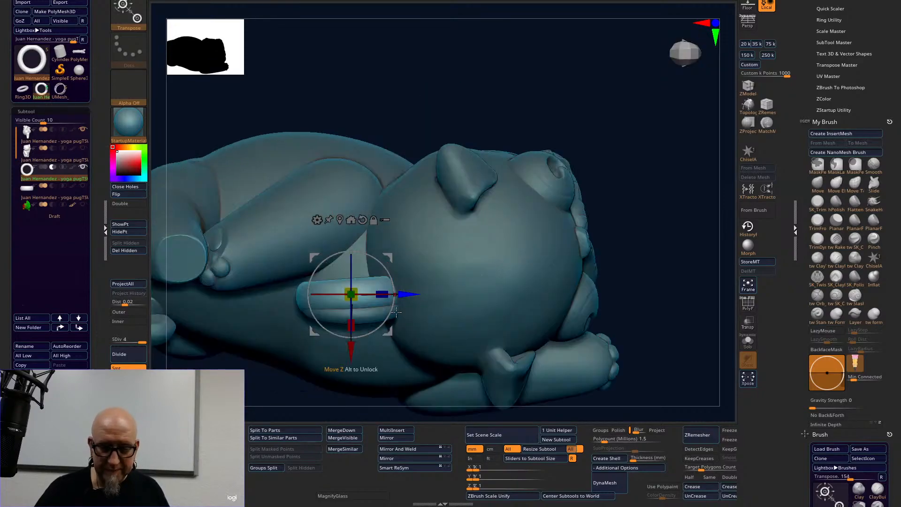
{"action": "left_click_drag", "start_coordinate": [390, 316], "coordinate": [355, 325]}
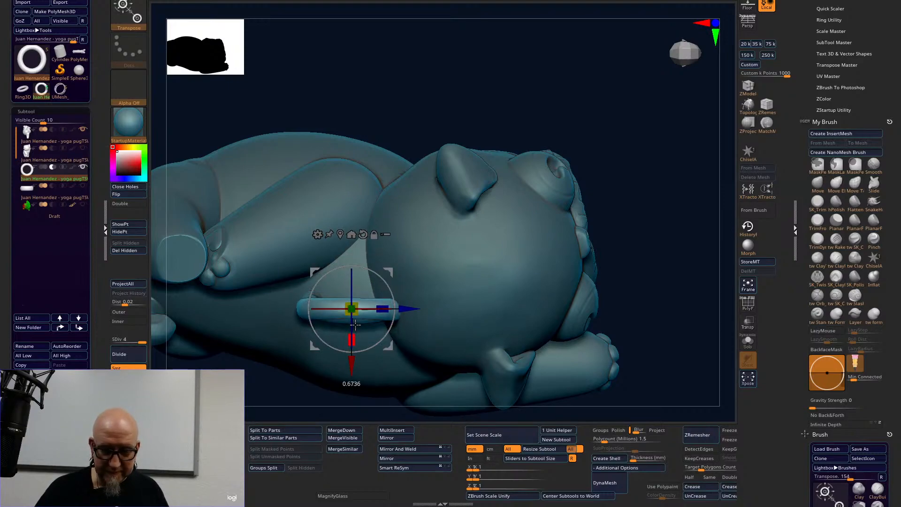
{"action": "left_click_drag", "start_coordinate": [671, 206], "coordinate": [667, 123]}
{"action": "left_click_drag", "start_coordinate": [358, 255], "coordinate": [356, 254]}
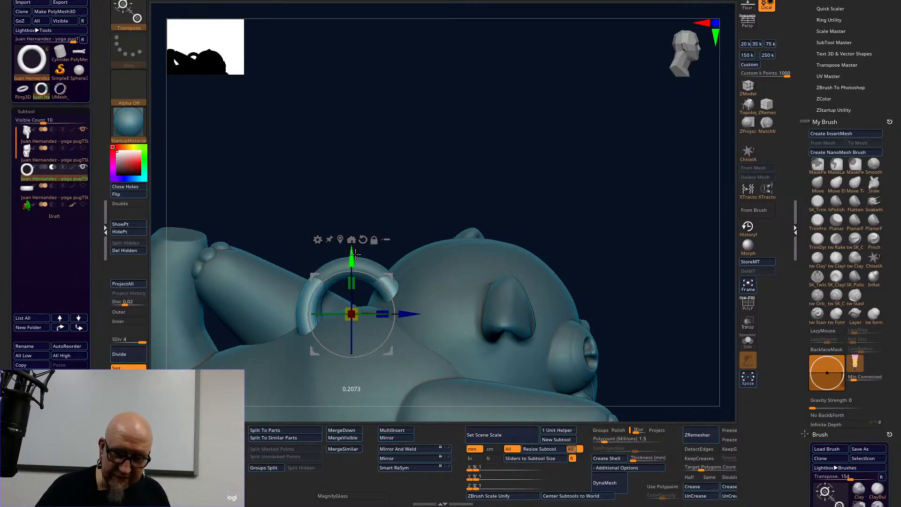
{"action": "left_click_drag", "start_coordinate": [542, 150], "coordinate": [583, 245]}
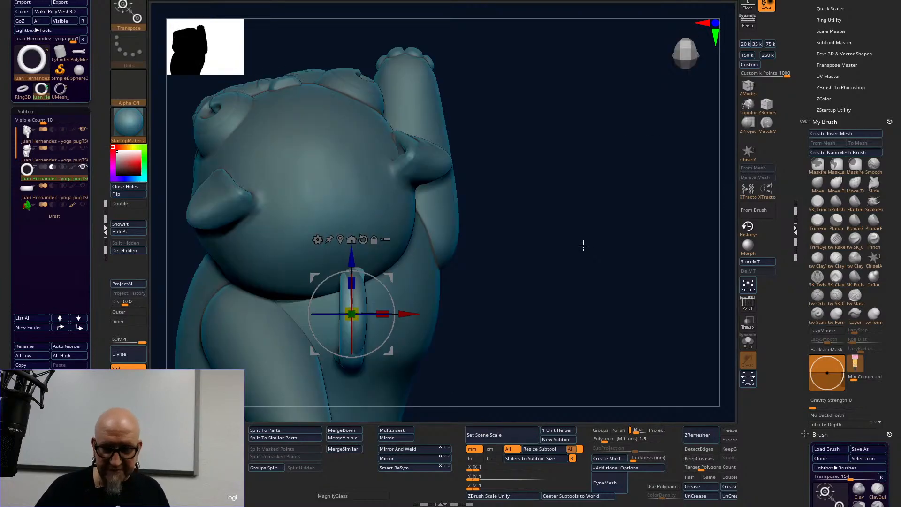
Switch the display to the second pug subtool, hide the first one and show the enlarged ring copy again.
{"action": "left_click", "coordinate": [57, 151]}
{"action": "left_click_drag", "start_coordinate": [520, 328], "coordinate": [530, 176]}
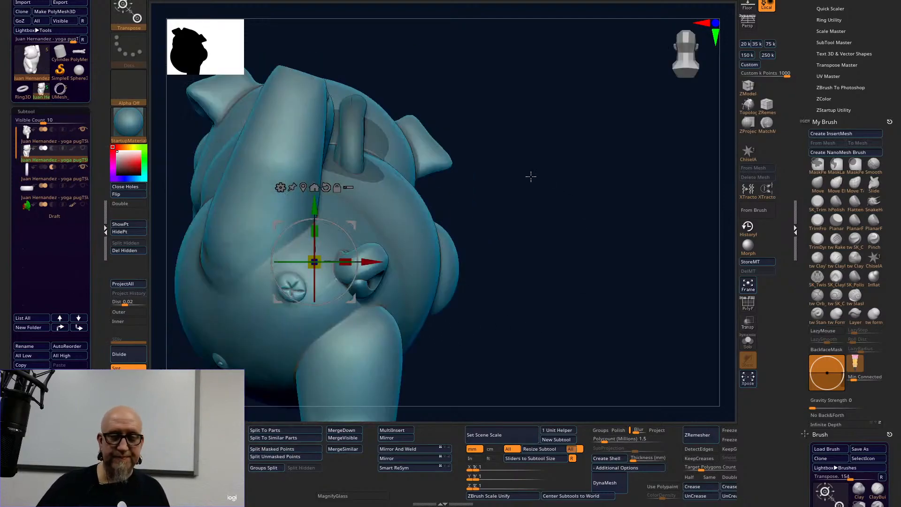
{"action": "left_click", "coordinate": [83, 130]}
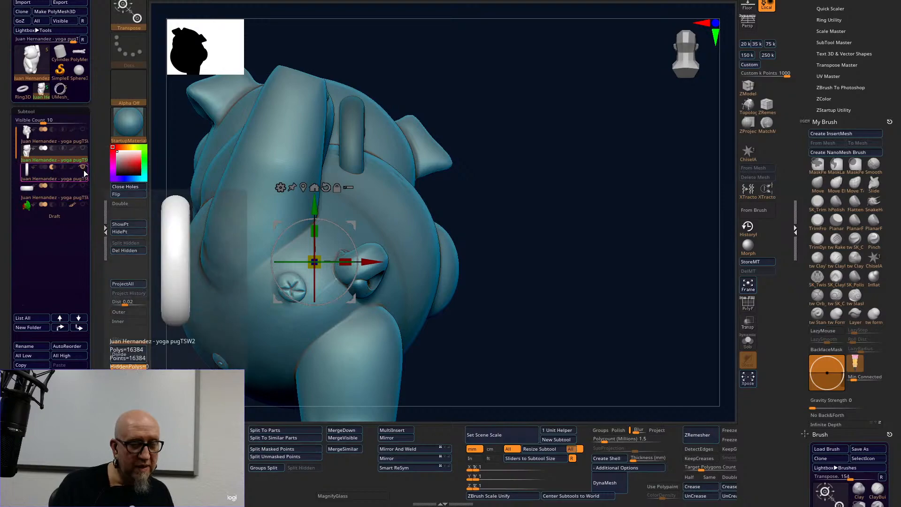
{"action": "left_click", "coordinate": [83, 186]}
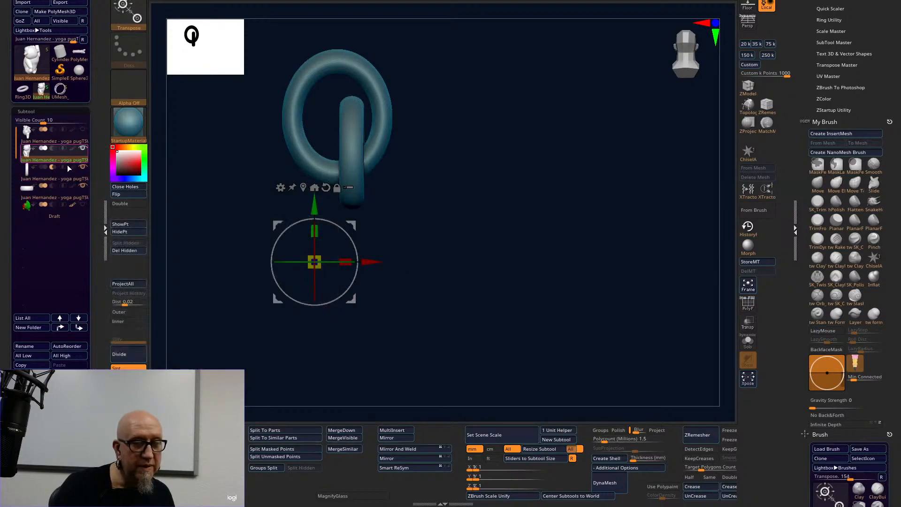
{"action": "left_click_drag", "start_coordinate": [366, 344], "coordinate": [328, 368]}
{"action": "left_click_drag", "start_coordinate": [432, 372], "coordinate": [435, 394]}
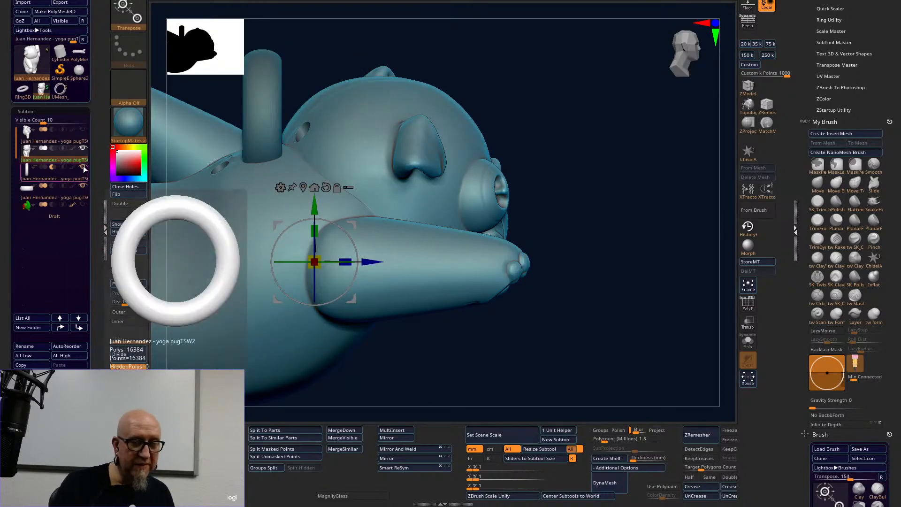
Set the ring running along the spine to additive and the enlarged crosswise ring to subtractive.
{"action": "left_click", "coordinate": [63, 193]}
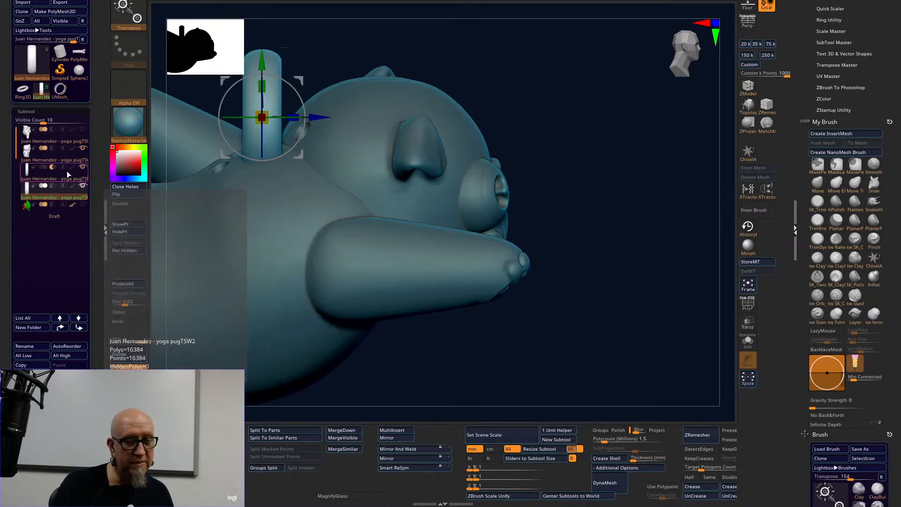
{"action": "left_click", "coordinate": [67, 171]}
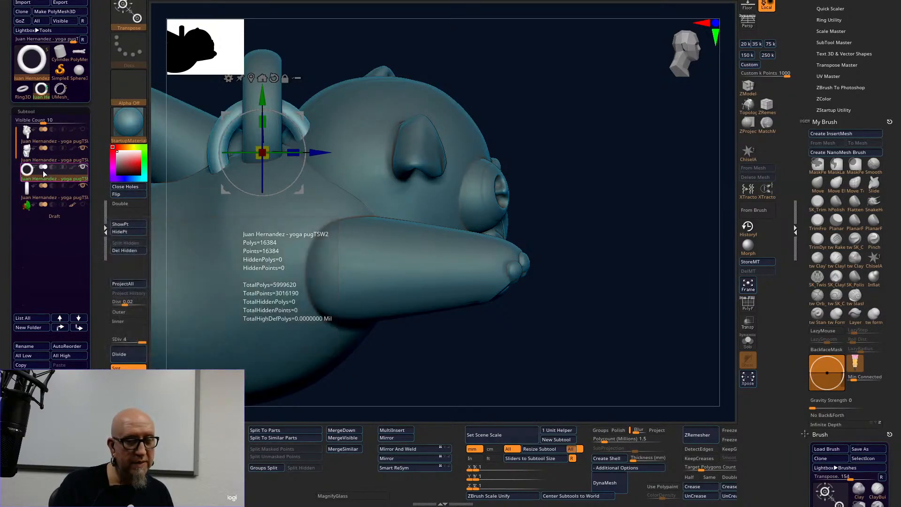
{"action": "left_click", "coordinate": [42, 186]}
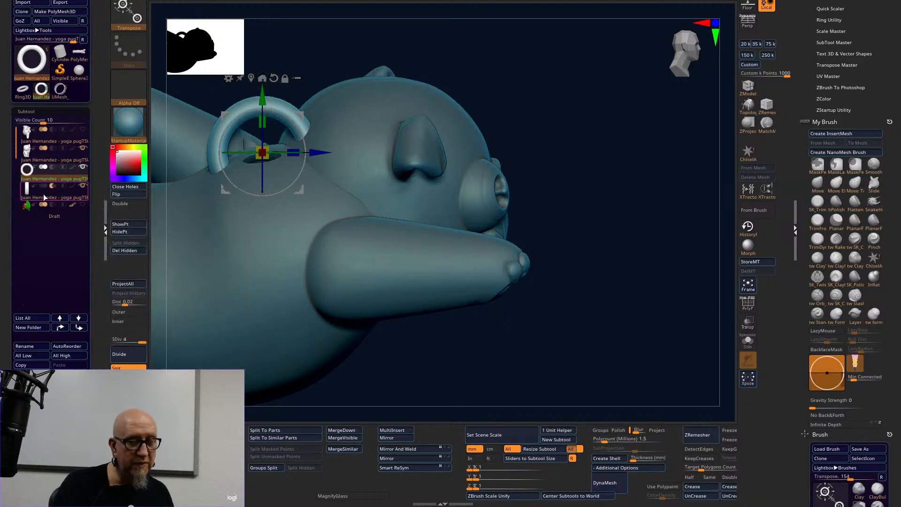
{"action": "mouse_move", "coordinate": [535, 67]}
{"action": "left_mouse_down"}
{"action": "mouse_move", "coordinate": [676, 199]}
{"action": "mouse_move", "coordinate": [612, 263]}
{"action": "mouse_move", "coordinate": [646, 321]}
{"action": "left_mouse_up"}
{"action": "left_click_drag", "start_coordinate": [674, 381], "coordinate": [691, 387], "text": "alt"}
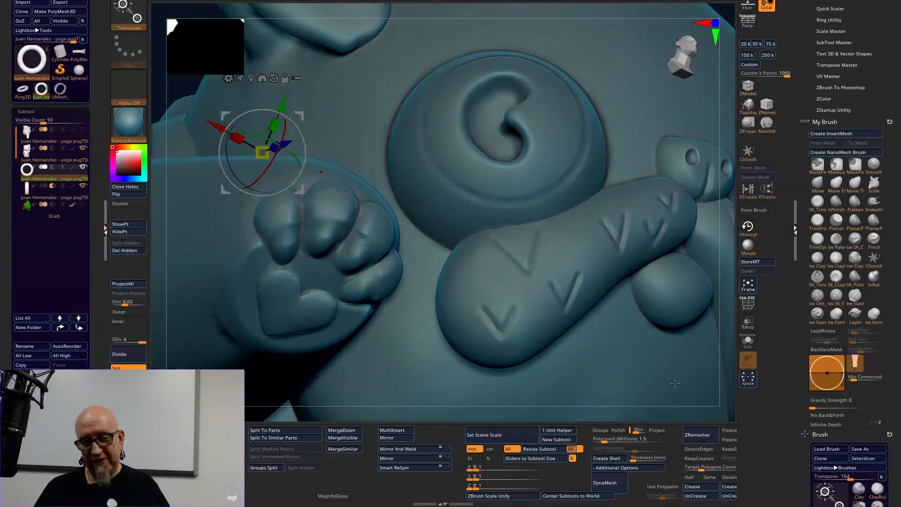
Turn the additive ring crosswise over the cut in the pug's back, scale it to about 1.12 and adjust its height.
{"action": "key", "text": "q"}
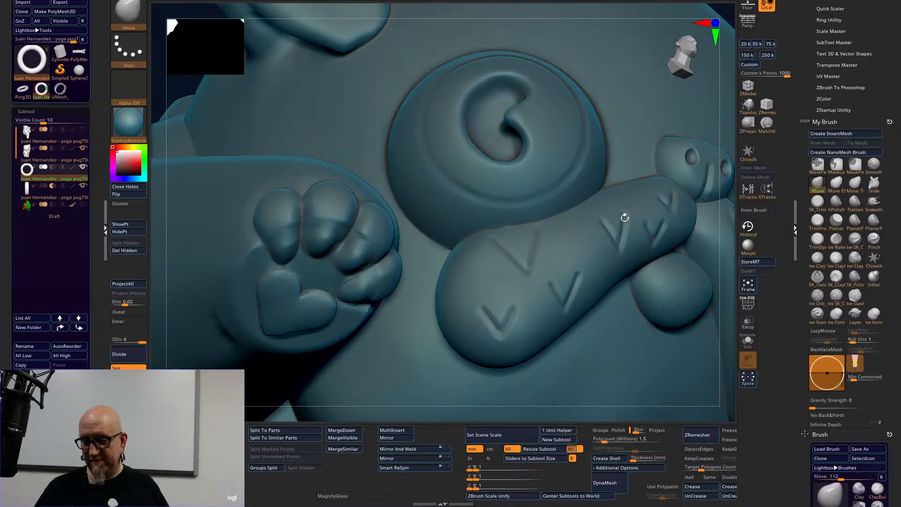
{"action": "key", "text": "f"}
{"action": "left_click_drag", "start_coordinate": [621, 211], "coordinate": [588, 260]}
{"action": "key", "text": "w"}
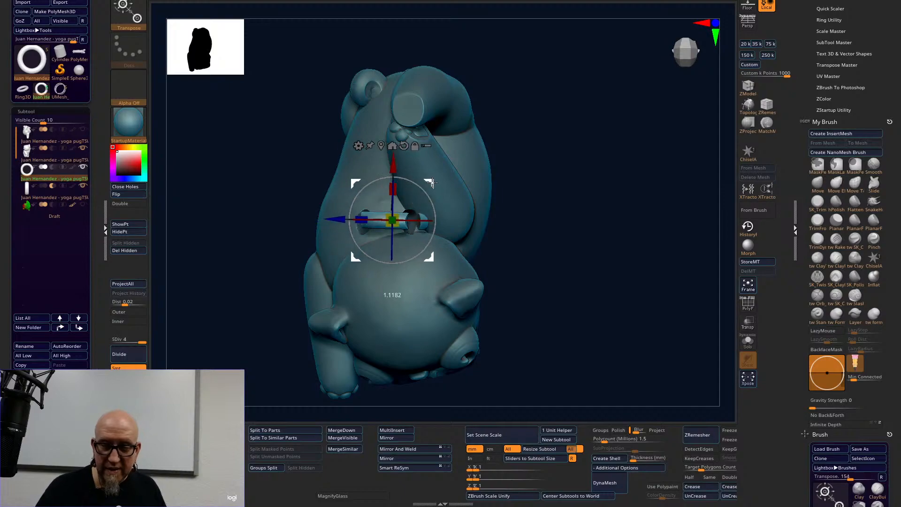
{"action": "left_click_drag", "start_coordinate": [536, 183], "coordinate": [576, 255]}
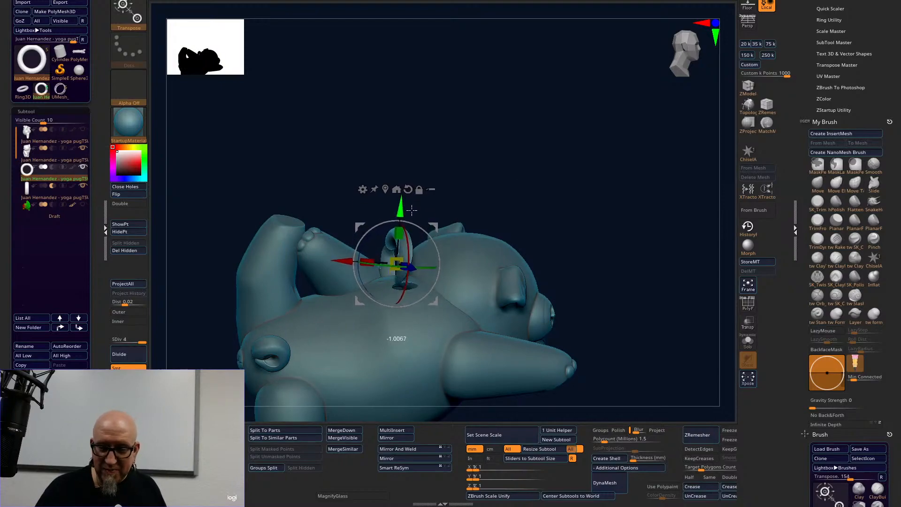
{"action": "left_click_drag", "start_coordinate": [629, 224], "coordinate": [623, 286]}
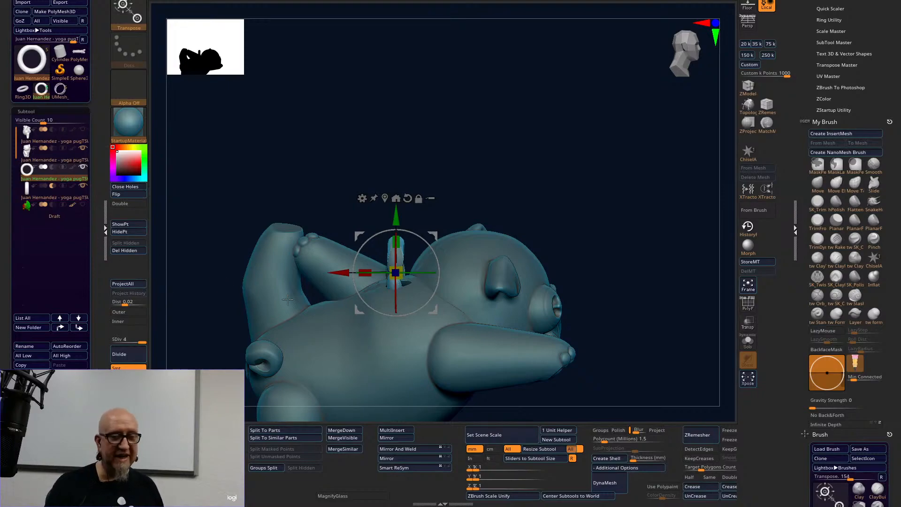
Lift the additive ring clear of the pug to expose the socket in its back, and lower it into place again.
{"action": "left_click_drag", "start_coordinate": [622, 368], "coordinate": [681, 376]}
{"action": "left_click_drag", "start_coordinate": [451, 225], "coordinate": [507, 104]}
{"action": "left_click_drag", "start_coordinate": [625, 270], "coordinate": [472, 292]}
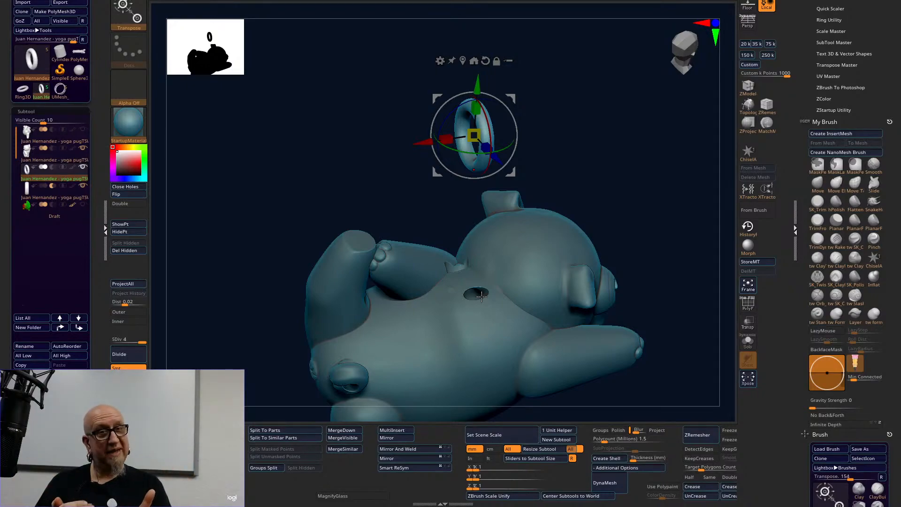
{"action": "left_click_drag", "start_coordinate": [666, 170], "coordinate": [662, 161]}
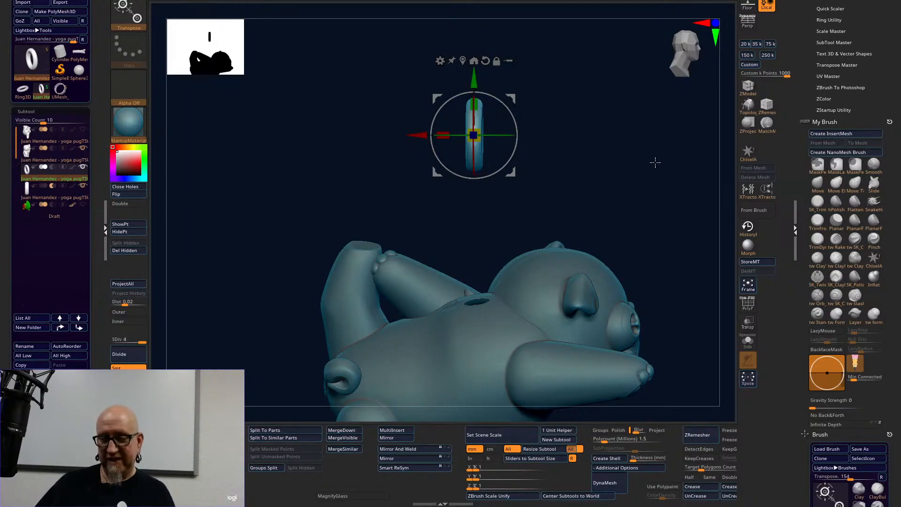
{"action": "left_click_drag", "start_coordinate": [621, 120], "coordinate": [537, 84], "text": "alt"}
{"action": "left_click_drag", "start_coordinate": [416, 55], "coordinate": [421, 194]}
Fine-tune the additive ring's position in the back socket and rotate it slightly about Y.
{"action": "left_click_drag", "start_coordinate": [497, 113], "coordinate": [567, 137]}
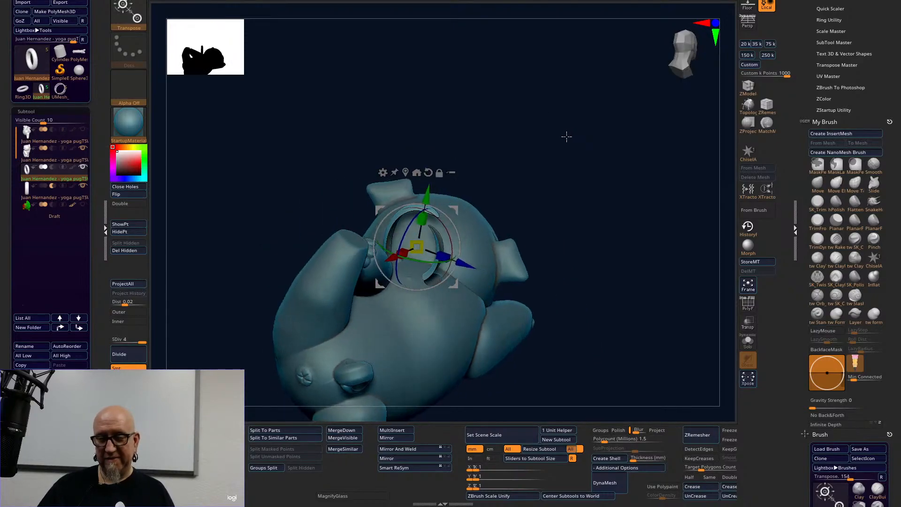
{"action": "left_click_drag", "start_coordinate": [476, 266], "coordinate": [414, 265]}
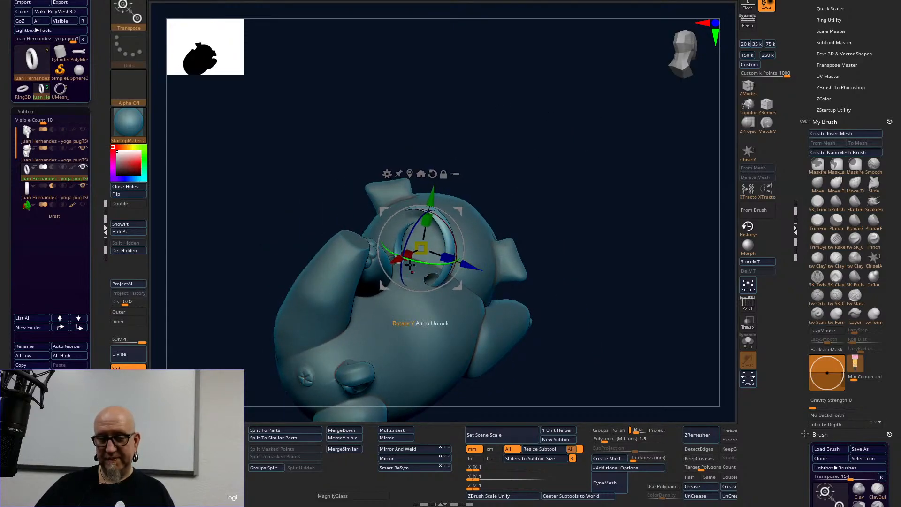
{"action": "left_click_drag", "start_coordinate": [584, 140], "coordinate": [586, 297]}
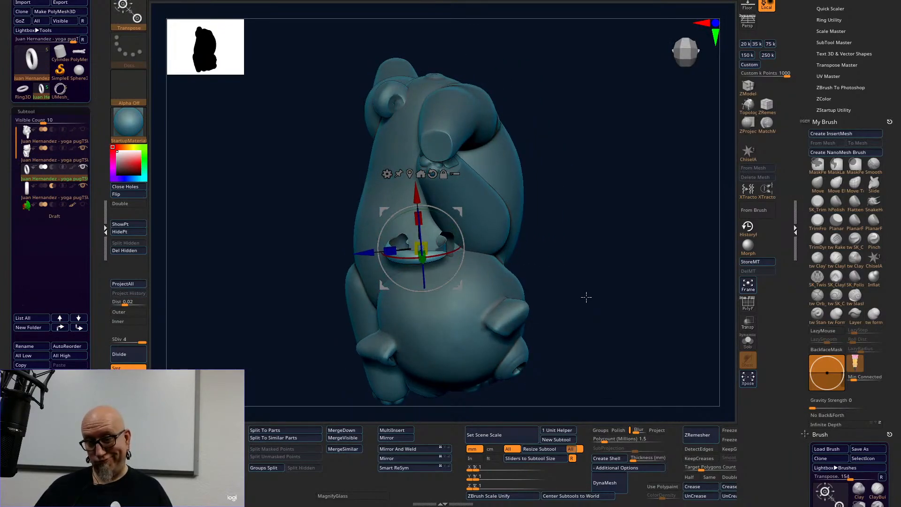
{"action": "left_click_drag", "start_coordinate": [263, 354], "coordinate": [262, 288]}
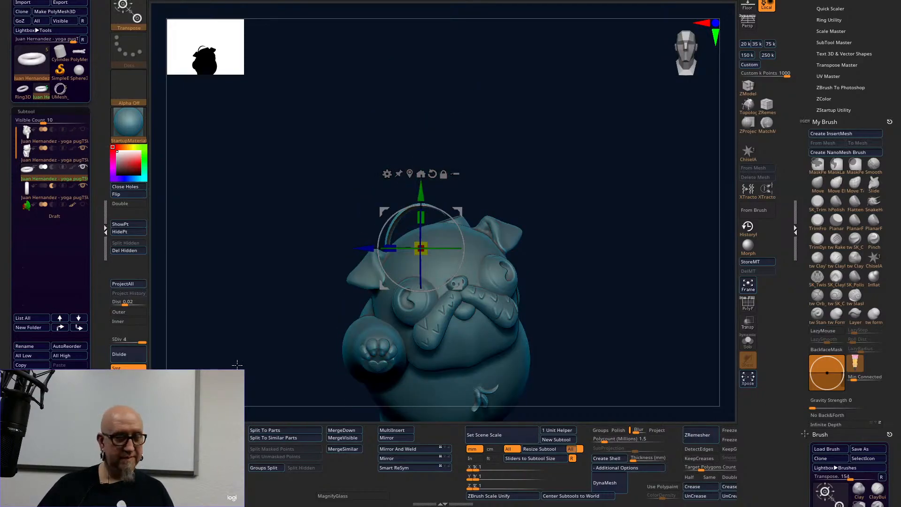
Check the ring's seat in the back socket and move the additive ring above the pug body in the subtool order.
{"action": "left_click_drag", "start_coordinate": [554, 178], "coordinate": [656, 208]}
{"action": "mouse_move", "coordinate": [637, 266]}
{"action": "left_mouse_down"}
{"action": "mouse_move", "coordinate": [633, 284]}
{"action": "mouse_move", "coordinate": [643, 279]}
{"action": "left_mouse_up"}
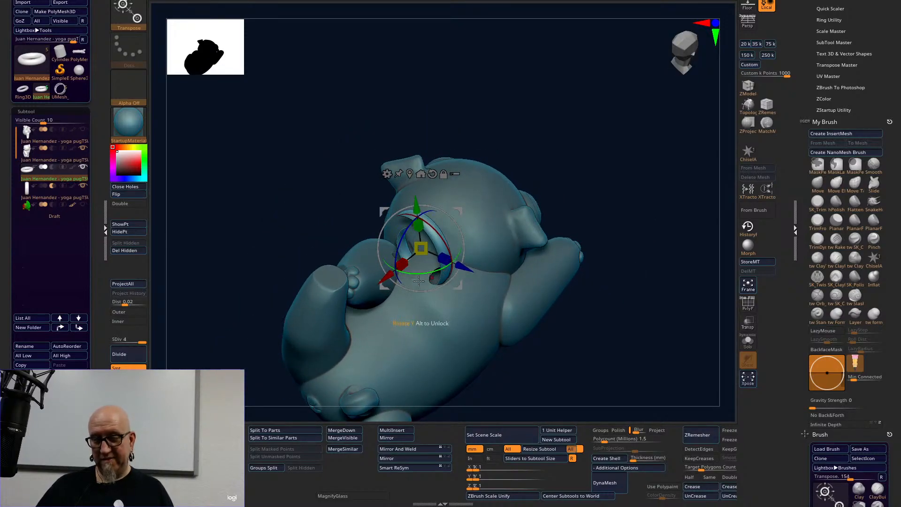
{"action": "left_click_drag", "start_coordinate": [615, 372], "coordinate": [585, 360]}
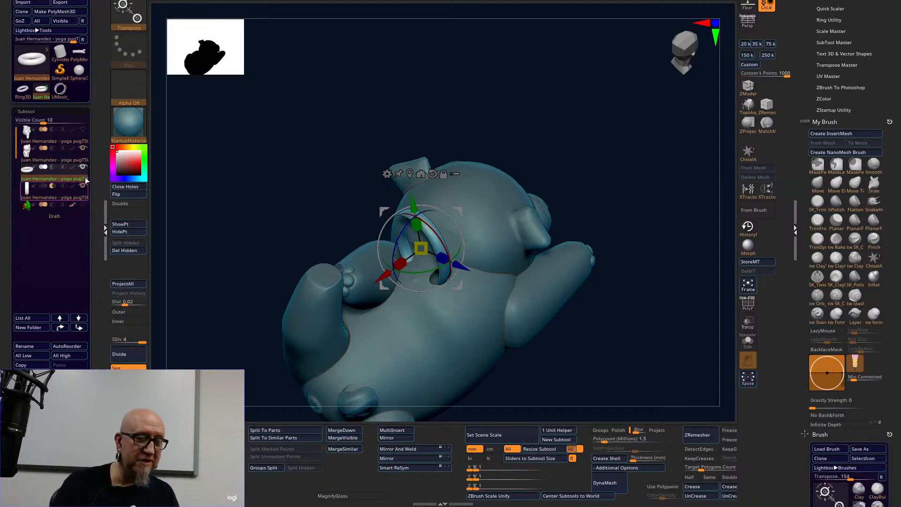
{"action": "mouse_move", "coordinate": [84, 170]}
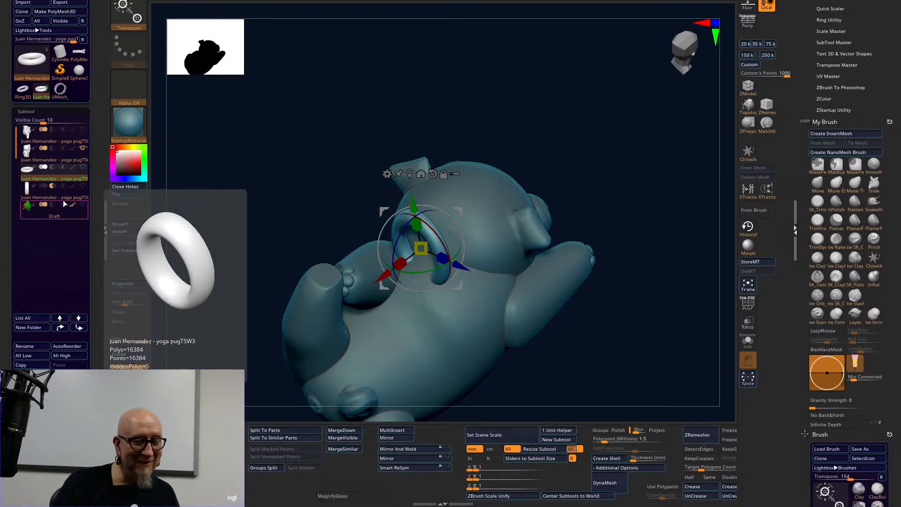
{"action": "left_click_drag", "start_coordinate": [66, 165], "coordinate": [68, 145]}
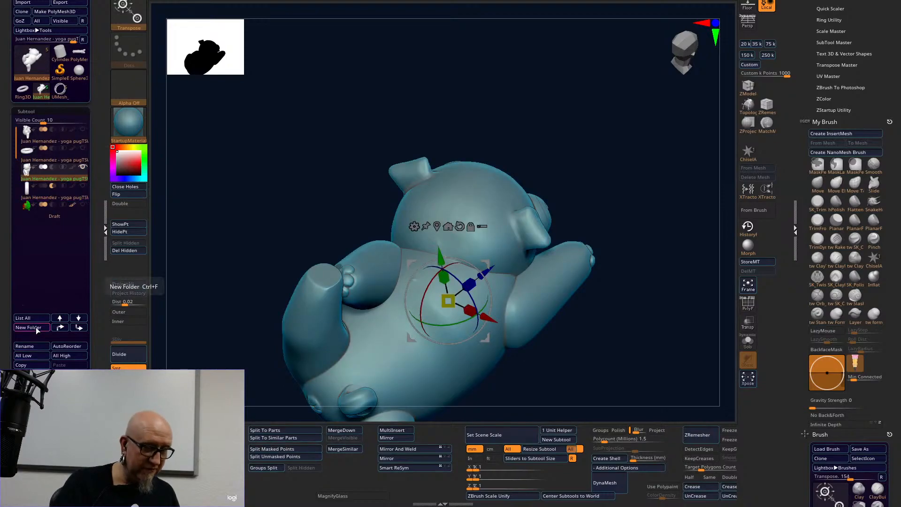
Create a new subtool folder holding the pug body and the subtractive ring, and show the subtractive ring.
{"action": "left_click", "coordinate": [34, 327]}
{"action": "key", "text": "Return"}
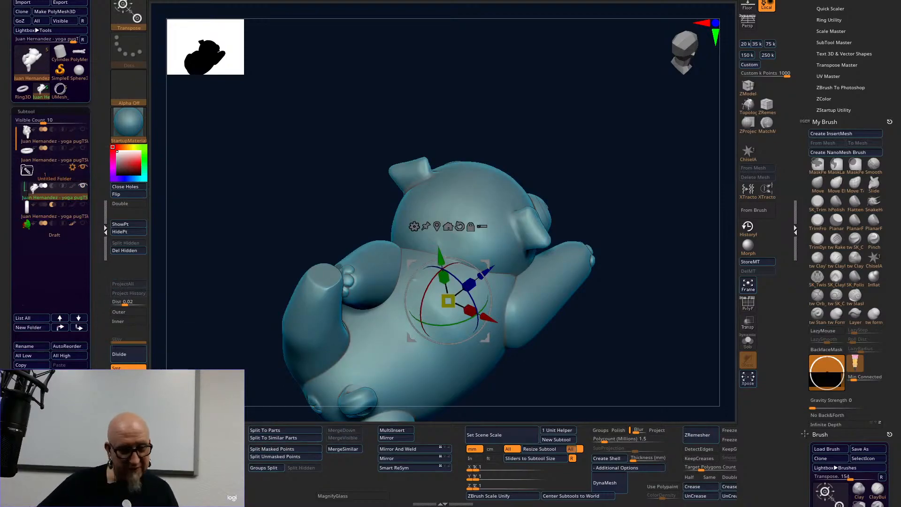
{"action": "left_click_drag", "start_coordinate": [66, 207], "coordinate": [65, 195]}
{"action": "left_click_drag", "start_coordinate": [609, 374], "coordinate": [473, 261]}
{"action": "left_click", "coordinate": [84, 206]}
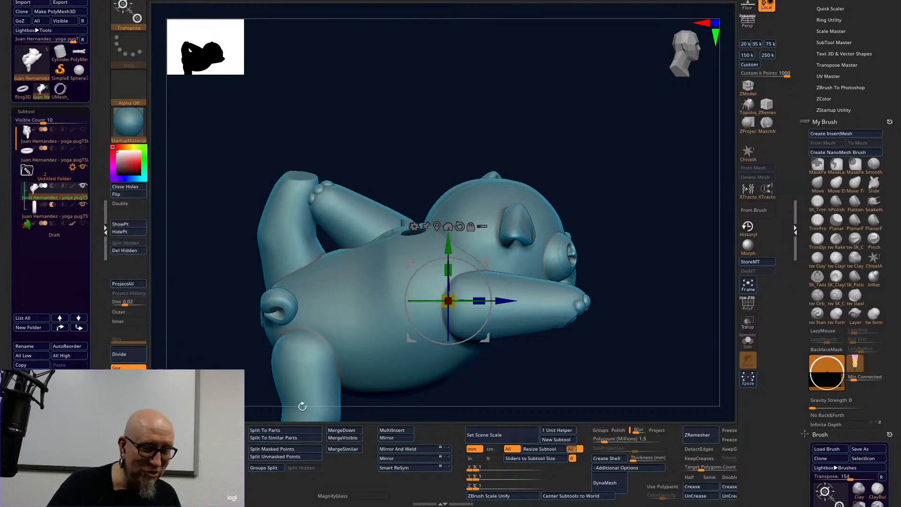
{"action": "left_click_drag", "start_coordinate": [580, 347], "coordinate": [593, 406]}
{"action": "left_click_drag", "start_coordinate": [627, 309], "coordinate": [635, 203], "text": "alt"}
{"action": "left_click_drag", "start_coordinate": [452, 242], "coordinate": [452, 249]}
{"action": "key", "text": "ctrl+z"}
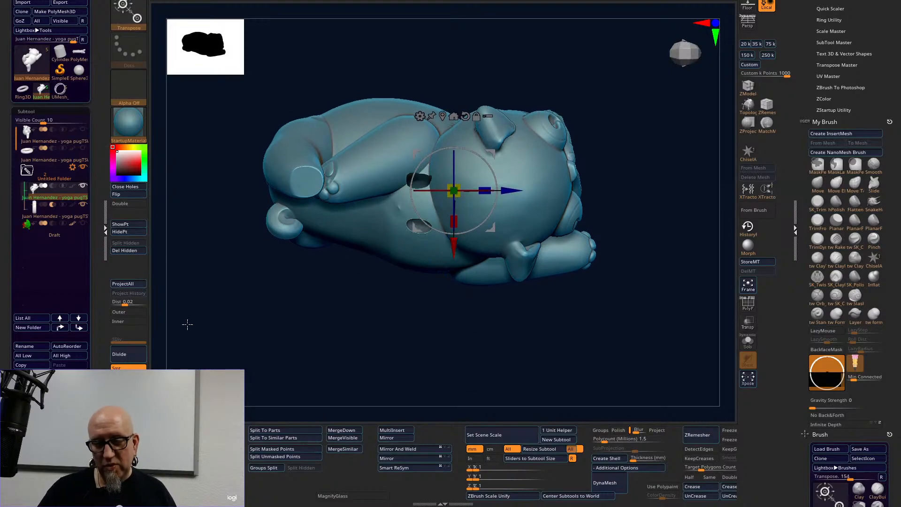
Fine-tune the subtractive ring's position in the pug's back along Z and X and adjust its height.
{"action": "left_click", "coordinate": [63, 209]}
{"action": "left_click_drag", "start_coordinate": [420, 256], "coordinate": [421, 264]}
{"action": "left_click_drag", "start_coordinate": [475, 214], "coordinate": [473, 214]}
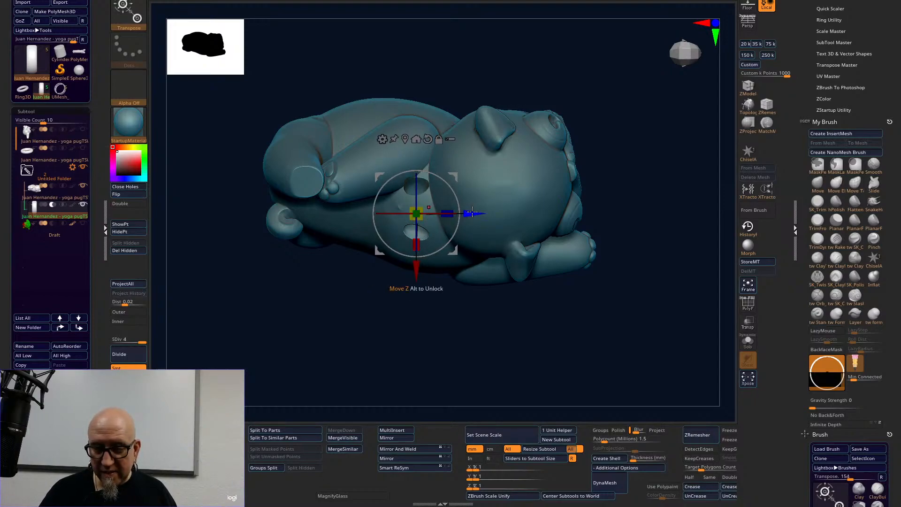
{"action": "left_click_drag", "start_coordinate": [416, 249], "coordinate": [430, 268]}
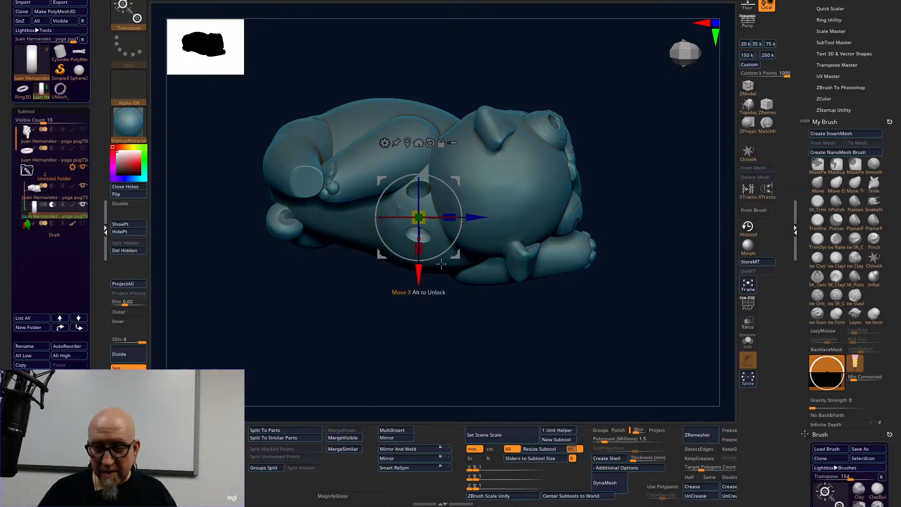
{"action": "left_click_drag", "start_coordinate": [516, 307], "coordinate": [532, 267]}
{"action": "left_click_drag", "start_coordinate": [416, 160], "coordinate": [415, 165]}
Turn off the Boolean preview and run Boolean Folder on the folder holding the pug body and subtractive ring.
{"action": "left_click_drag", "start_coordinate": [620, 203], "coordinate": [454, 267]}
{"action": "left_click_drag", "start_coordinate": [441, 382], "coordinate": [437, 308]}
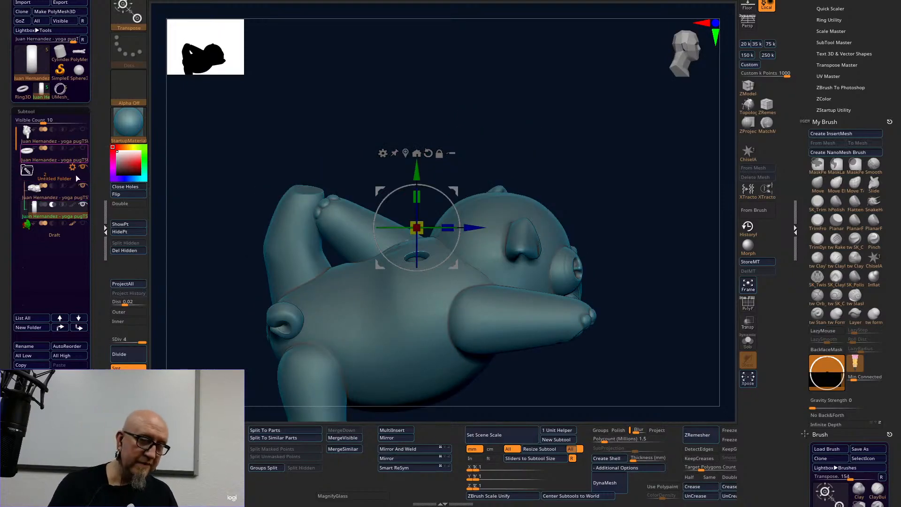
{"action": "left_click", "coordinate": [126, 413]}
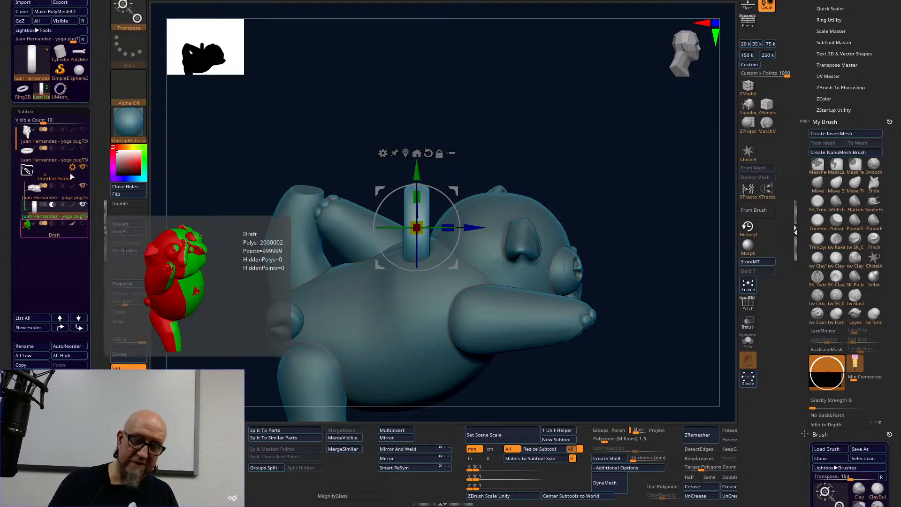
{"action": "left_click_drag", "start_coordinate": [430, 72], "coordinate": [588, 176]}
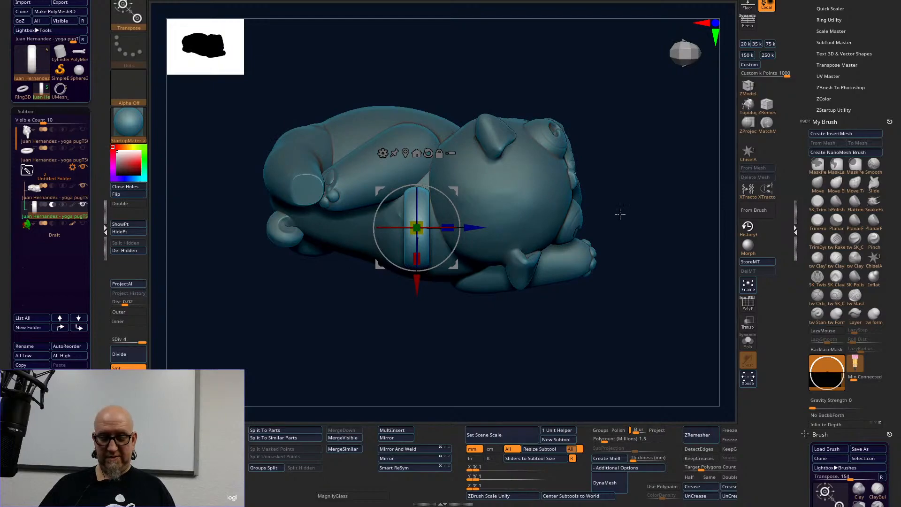
{"action": "left_click_drag", "start_coordinate": [319, 352], "coordinate": [306, 272]}
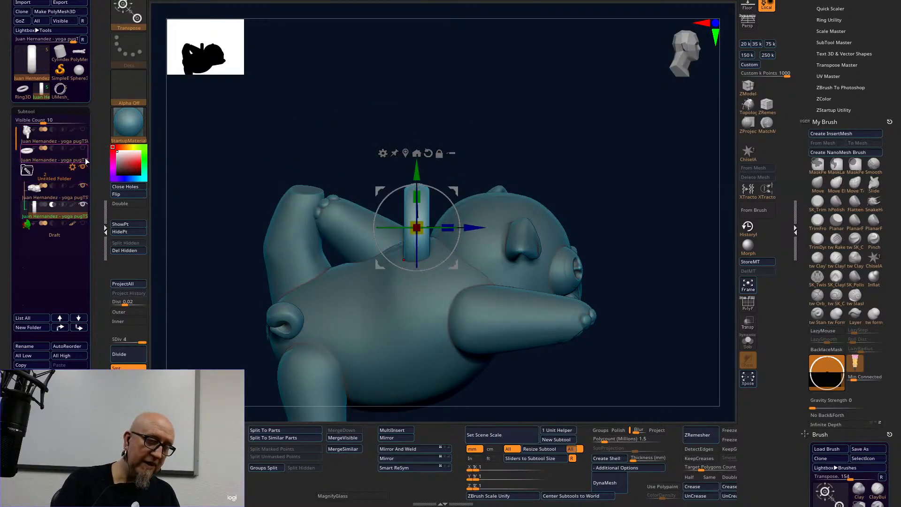
{"action": "left_click", "coordinate": [73, 168]}
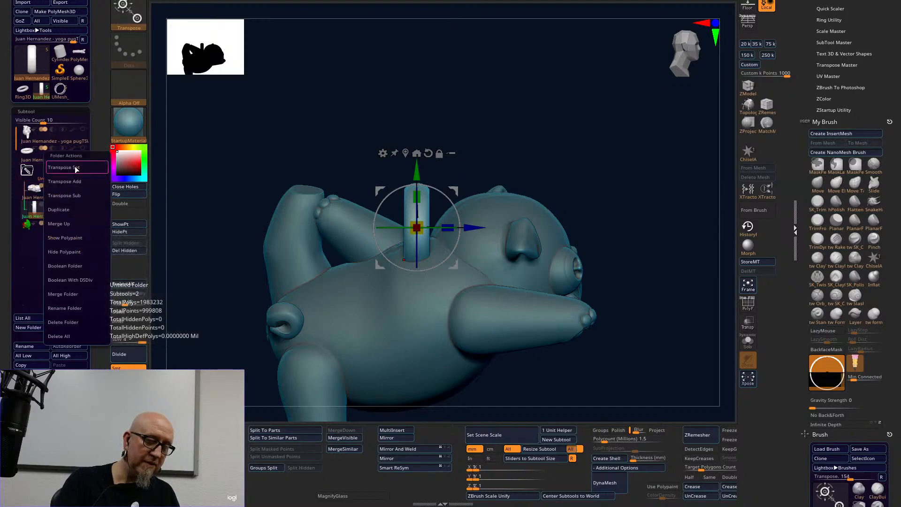
{"action": "left_click", "coordinate": [91, 267]}
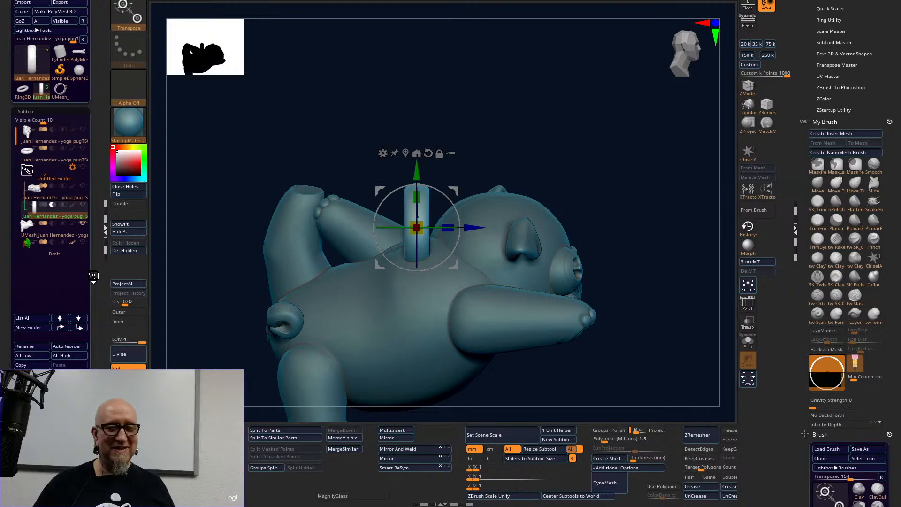
Select the Boolean result, compare its socket with the source subtools, and hide and collapse the source folder.
{"action": "left_click", "coordinate": [55, 235]}
{"action": "left_click_drag", "start_coordinate": [518, 71], "coordinate": [529, 97]}
{"action": "left_click_drag", "start_coordinate": [623, 255], "coordinate": [610, 310]}
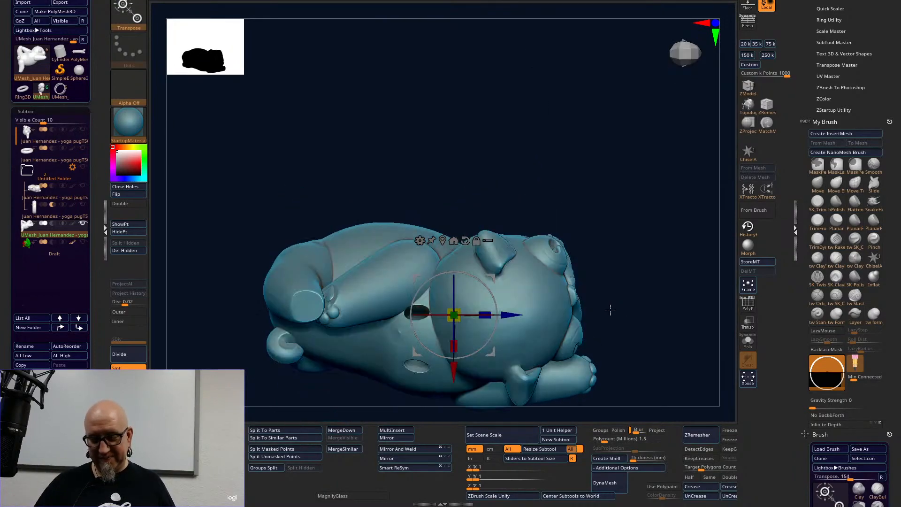
{"action": "left_click", "coordinate": [82, 204]}
{"action": "left_click_drag", "start_coordinate": [670, 234], "coordinate": [660, 207]}
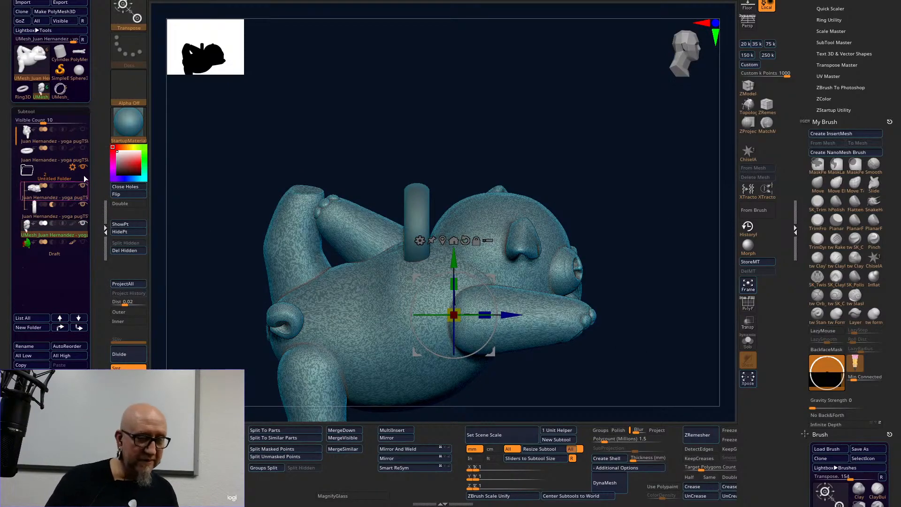
{"action": "left_click", "coordinate": [29, 171]}
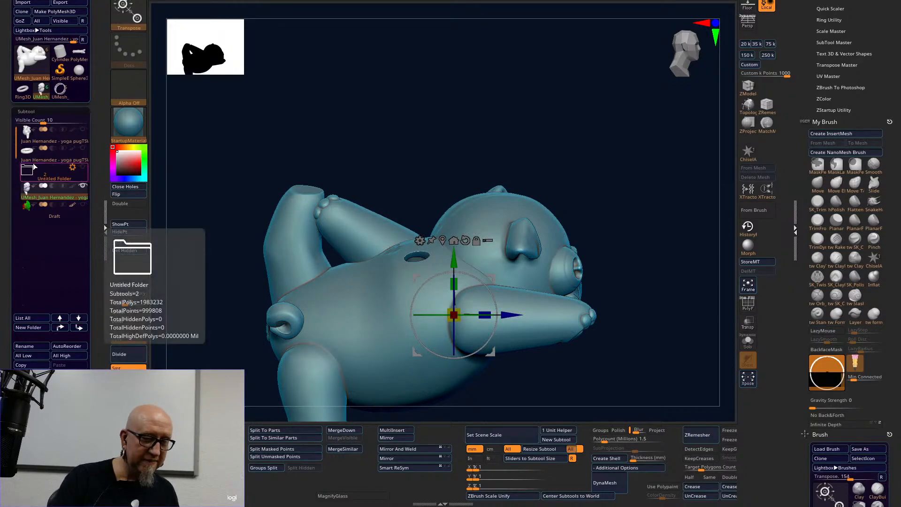
Lower the additive ring into the two holes in the pug's back and adjust its fit between them.
{"action": "left_click", "coordinate": [51, 153]}
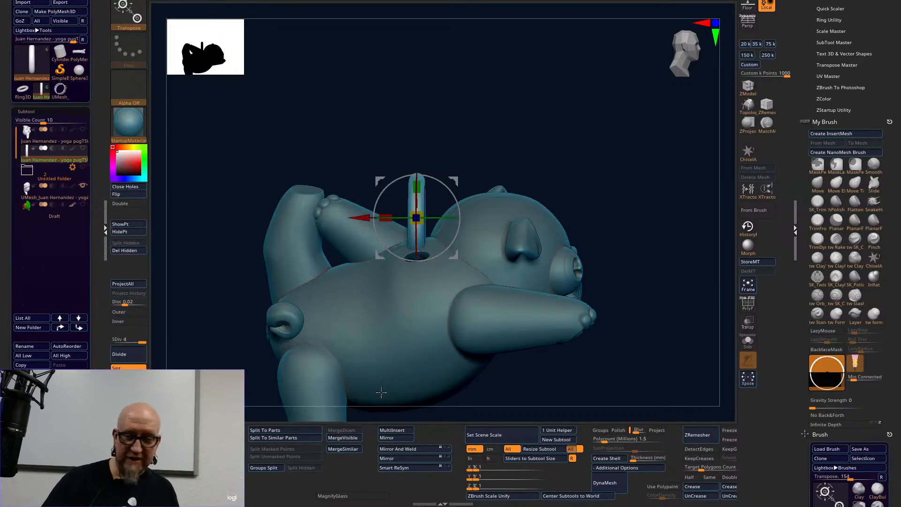
{"action": "left_click_drag", "start_coordinate": [417, 161], "coordinate": [417, 168]}
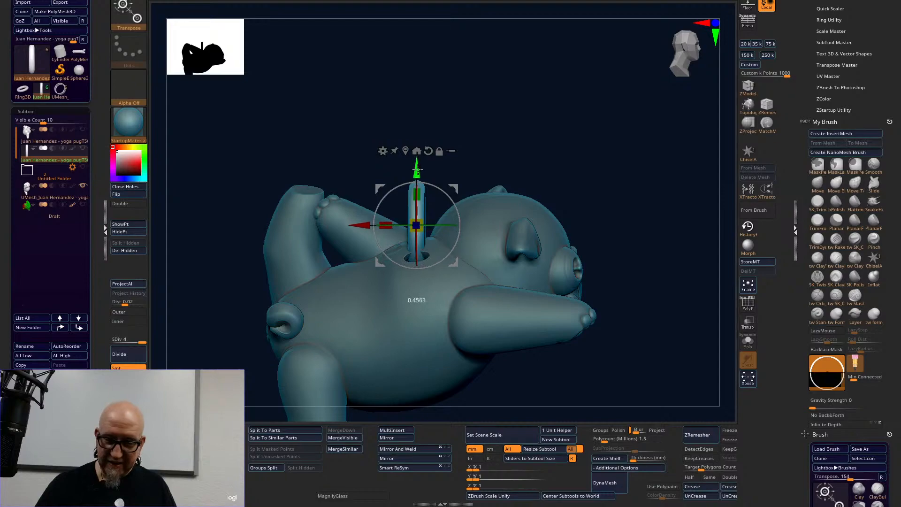
{"action": "left_click_drag", "start_coordinate": [502, 92], "coordinate": [556, 162]}
{"action": "left_click_drag", "start_coordinate": [462, 258], "coordinate": [470, 263]}
{"action": "left_click_drag", "start_coordinate": [448, 194], "coordinate": [444, 198]}
{"action": "mouse_move", "coordinate": [544, 203]}
{"action": "left_mouse_down"}
{"action": "mouse_move", "coordinate": [533, 209]}
{"action": "mouse_move", "coordinate": [546, 207]}
{"action": "left_mouse_up"}
{"action": "left_click_drag", "start_coordinate": [384, 266], "coordinate": [381, 267]}
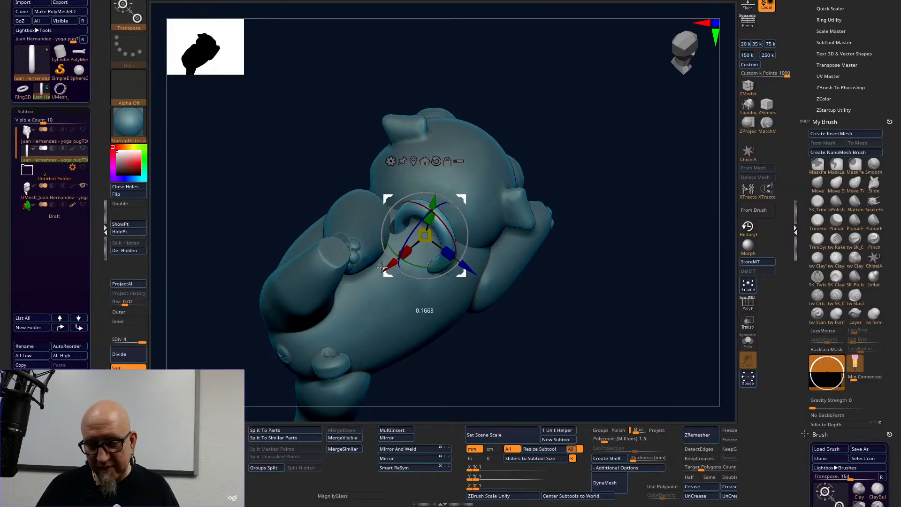
{"action": "left_click_drag", "start_coordinate": [615, 265], "coordinate": [566, 203]}
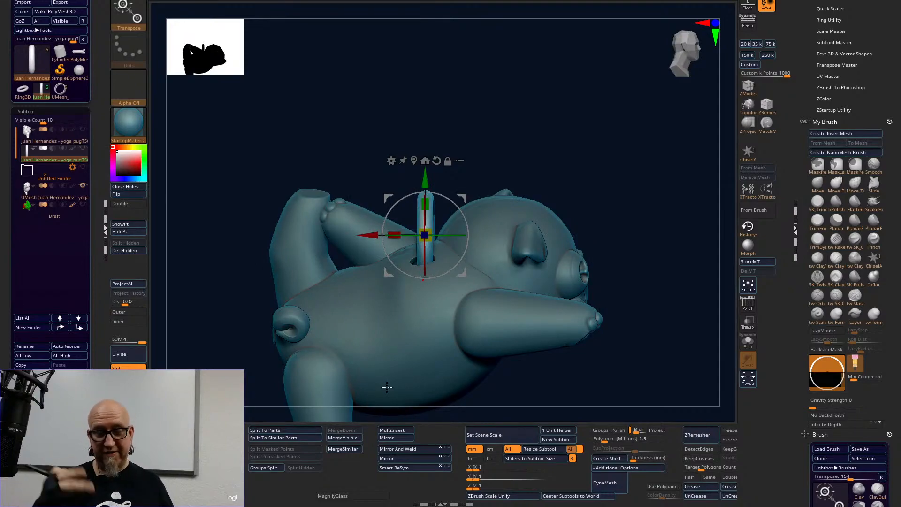
Smooth the rims of the two socket holes on the pug's back and show the additive ring again.
{"action": "mouse_move", "coordinate": [625, 272]}
{"action": "left_mouse_down"}
{"action": "mouse_move", "coordinate": [610, 291]}
{"action": "mouse_move", "coordinate": [636, 265]}
{"action": "mouse_move", "coordinate": [619, 258]}
{"action": "mouse_move", "coordinate": [625, 277]}
{"action": "left_mouse_up"}
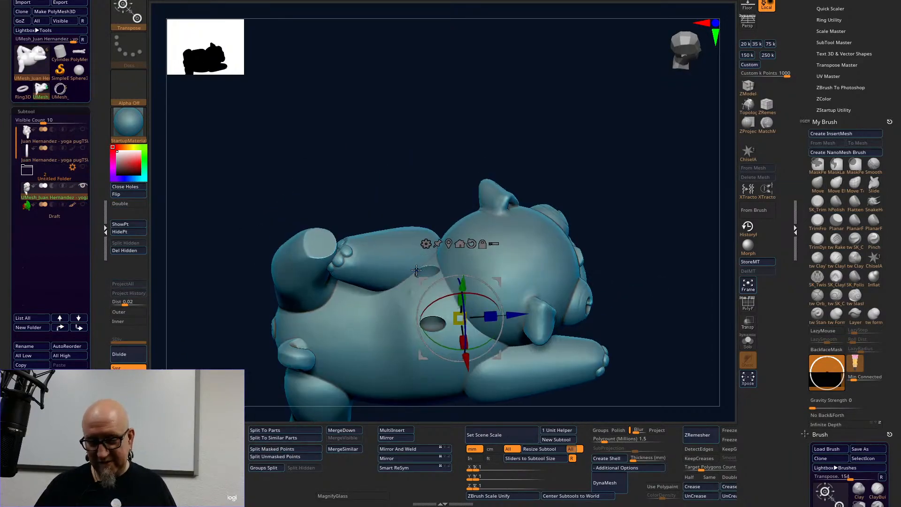
{"action": "key", "text": "q"}
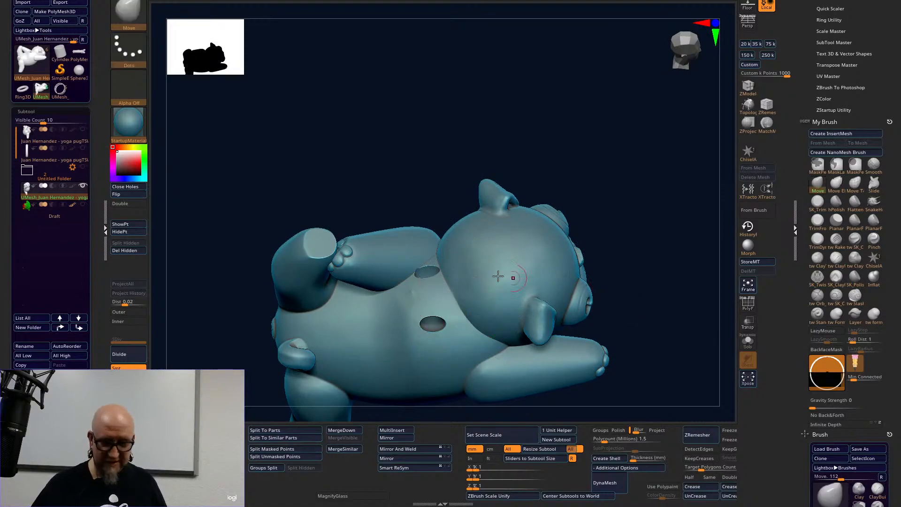
{"action": "mouse_move", "coordinate": [420, 266]}
{"action": "left_mouse_down", "text": "shift"}
{"action": "mouse_move", "coordinate": [436, 269]}
{"action": "mouse_move", "coordinate": [416, 277]}
{"action": "mouse_move", "coordinate": [421, 284]}
{"action": "left_mouse_up", "text": "shift"}
{"action": "mouse_move", "coordinate": [441, 312]}
{"action": "left_mouse_down", "text": "shift"}
{"action": "mouse_move", "coordinate": [413, 322]}
{"action": "mouse_move", "coordinate": [445, 325]}
{"action": "mouse_move", "coordinate": [423, 317]}
{"action": "left_mouse_up", "text": "shift"}
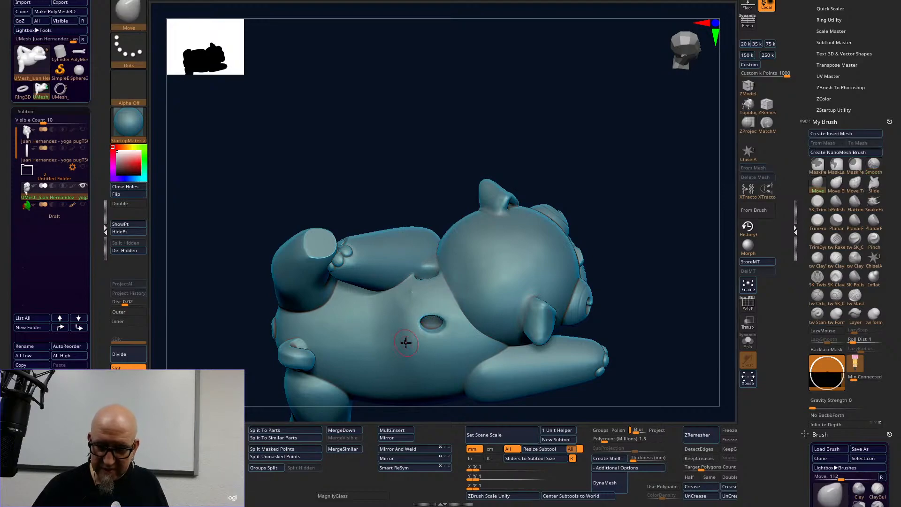
{"action": "left_click", "coordinate": [83, 148]}
Examine the pug with its seated back ring from the sides, top, rear and front.
{"action": "left_click_drag", "start_coordinate": [677, 324], "coordinate": [653, 253]}
{"action": "left_click_drag", "start_coordinate": [663, 359], "coordinate": [493, 379]}
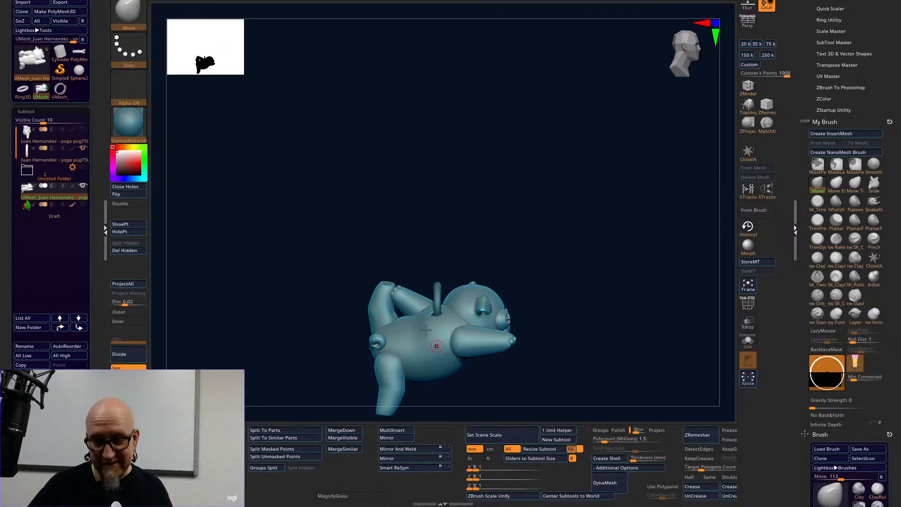
{"action": "left_click_drag", "start_coordinate": [641, 350], "coordinate": [662, 385]}
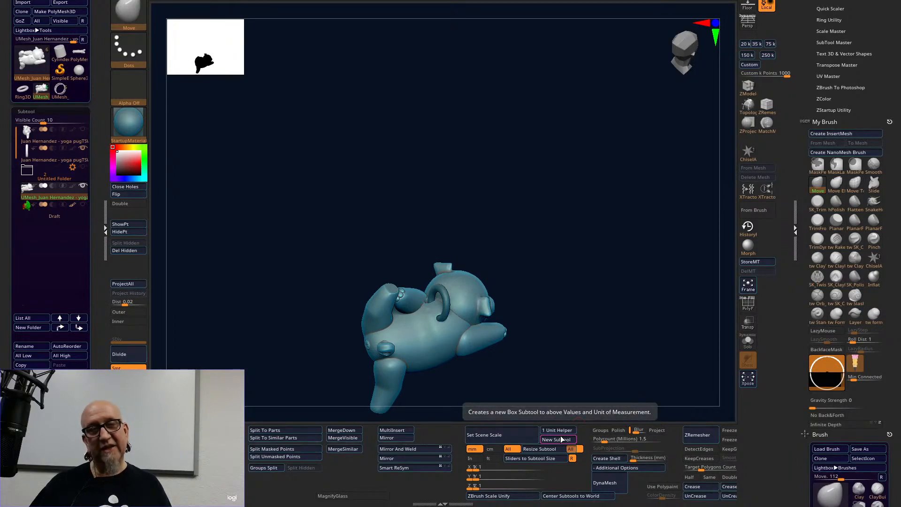
{"action": "mouse_move", "coordinate": [610, 371]}
{"action": "left_mouse_down"}
{"action": "mouse_move", "coordinate": [614, 361]}
{"action": "mouse_move", "coordinate": [593, 362]}
{"action": "mouse_move", "coordinate": [582, 252]}
{"action": "mouse_move", "coordinate": [593, 308]}
{"action": "mouse_move", "coordinate": [517, 271]}
{"action": "left_mouse_up"}
{"action": "left_click_drag", "start_coordinate": [593, 302], "coordinate": [571, 319]}
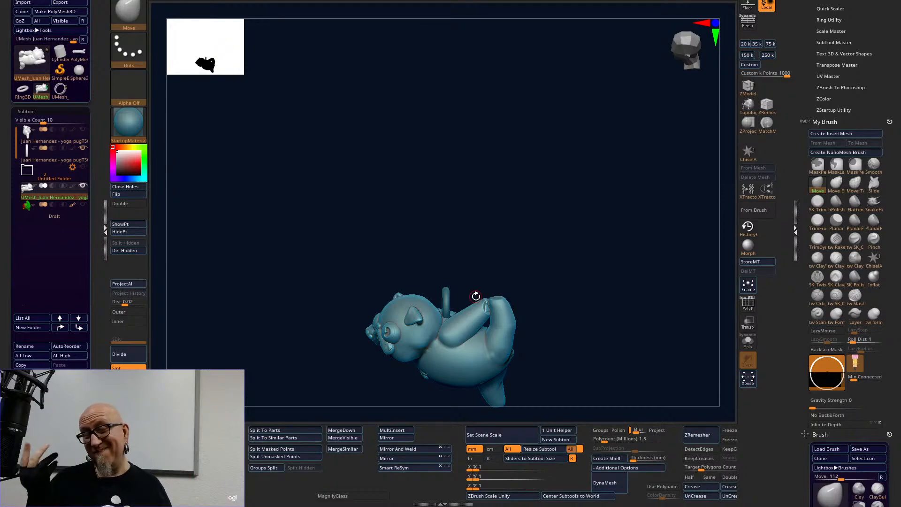
{"action": "left_click_drag", "start_coordinate": [597, 333], "coordinate": [597, 308]}
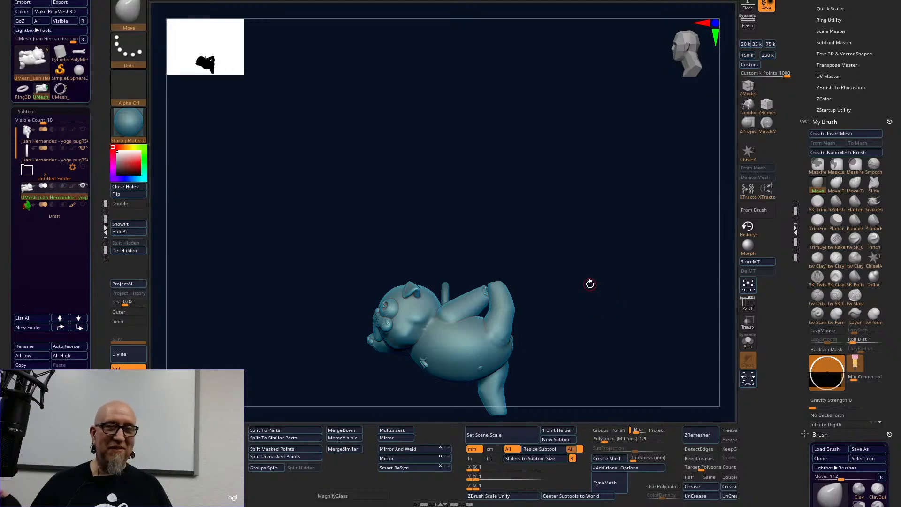
{"action": "left_click_drag", "start_coordinate": [590, 284], "coordinate": [586, 438]}
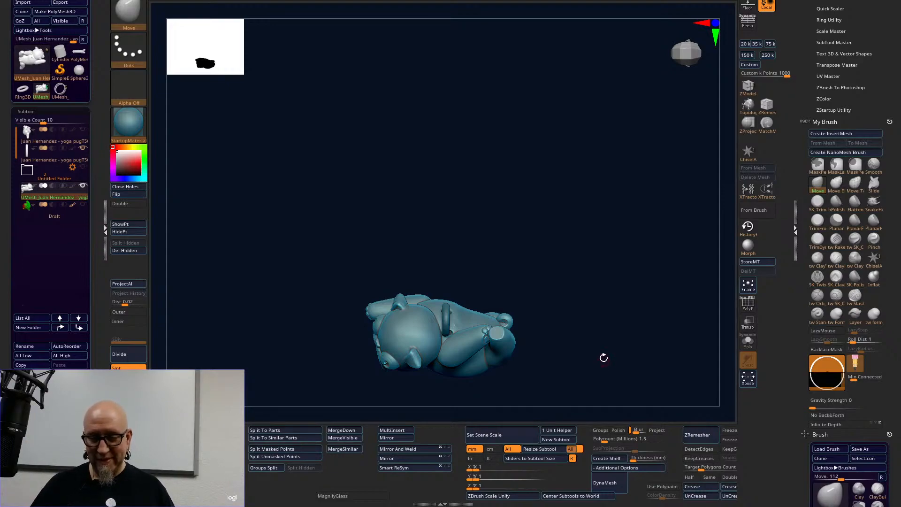
{"action": "mouse_move", "coordinate": [601, 372]}
{"action": "left_mouse_down"}
{"action": "mouse_move", "coordinate": [603, 386]}
{"action": "mouse_move", "coordinate": [611, 269]}
{"action": "left_mouse_up"}
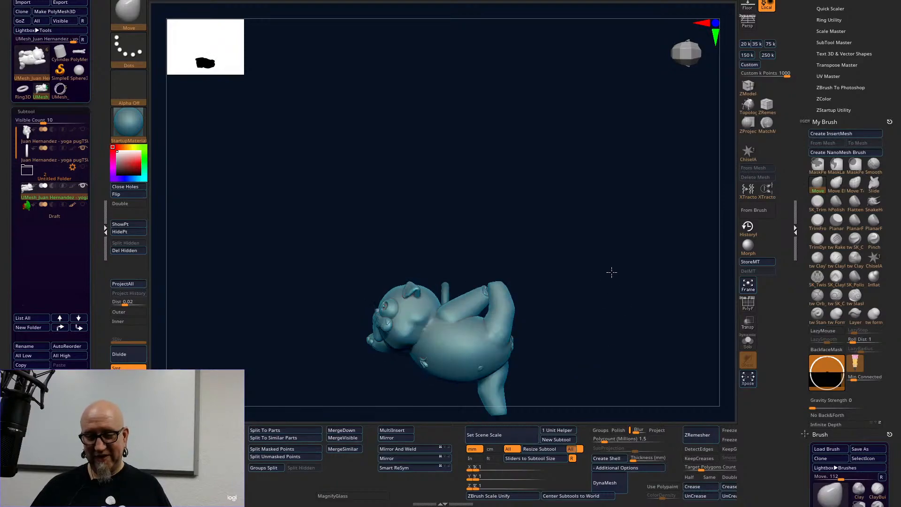
{"action": "left_click_drag", "start_coordinate": [588, 351], "coordinate": [740, 344]}
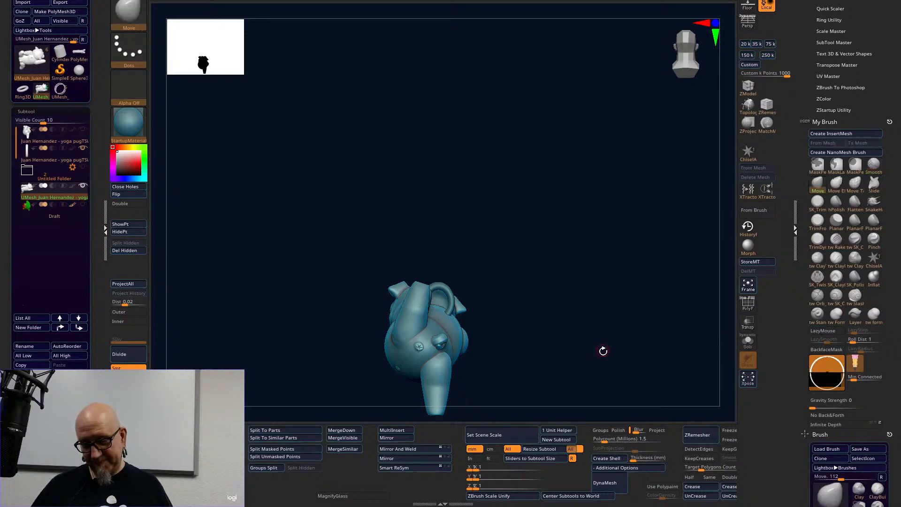
{"action": "left_click_drag", "start_coordinate": [563, 358], "coordinate": [487, 376]}
{"action": "left_click_drag", "start_coordinate": [597, 345], "coordinate": [567, 288]}
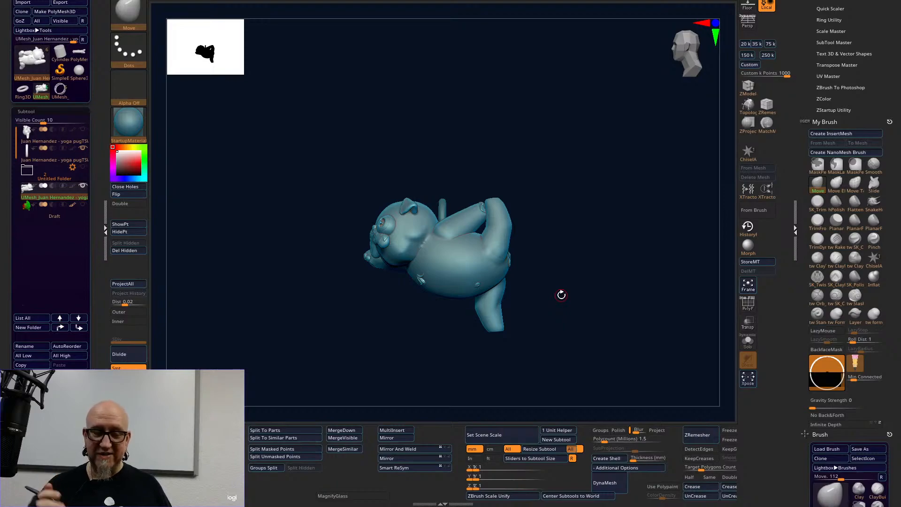
{"action": "left_click_drag", "start_coordinate": [605, 346], "coordinate": [491, 387]}
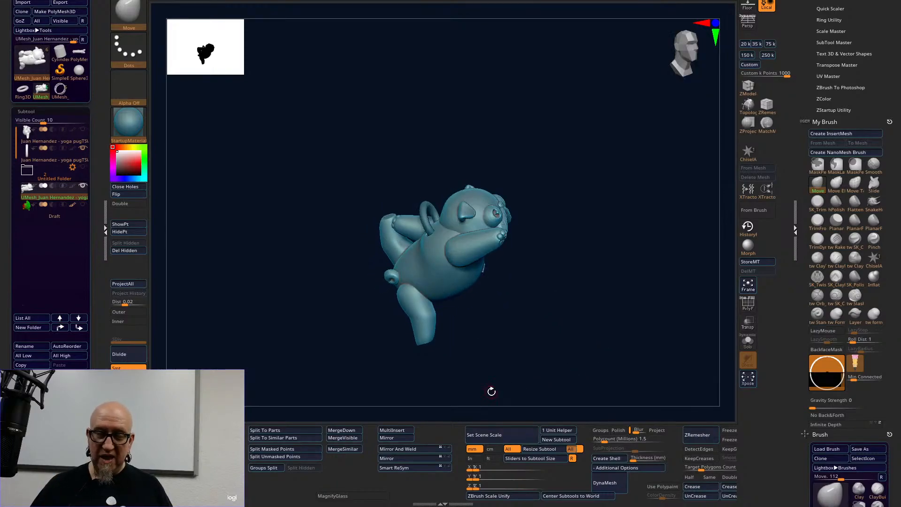
{"action": "mouse_move", "coordinate": [596, 347]}
{"action": "left_mouse_down"}
{"action": "mouse_move", "coordinate": [593, 380]}
{"action": "mouse_move", "coordinate": [528, 375]}
{"action": "mouse_move", "coordinate": [598, 315]}
{"action": "mouse_move", "coordinate": [623, 368]}
{"action": "mouse_move", "coordinate": [631, 192]}
{"action": "mouse_move", "coordinate": [571, 227]}
{"action": "mouse_move", "coordinate": [539, 295]}
{"action": "mouse_move", "coordinate": [555, 354]}
{"action": "mouse_move", "coordinate": [593, 370]}
{"action": "mouse_move", "coordinate": [603, 333]}
{"action": "mouse_move", "coordinate": [560, 376]}
{"action": "left_mouse_up"}
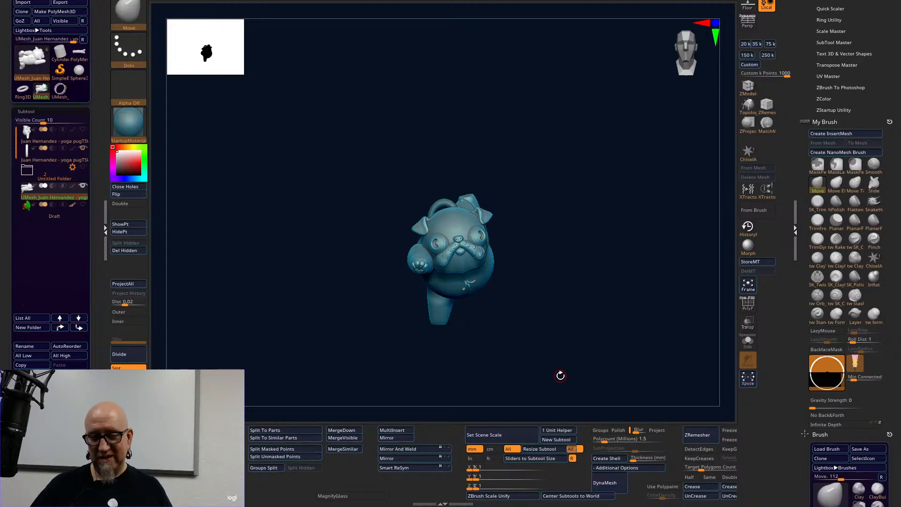
{"action": "left_click_drag", "start_coordinate": [560, 375], "coordinate": [529, 305]}
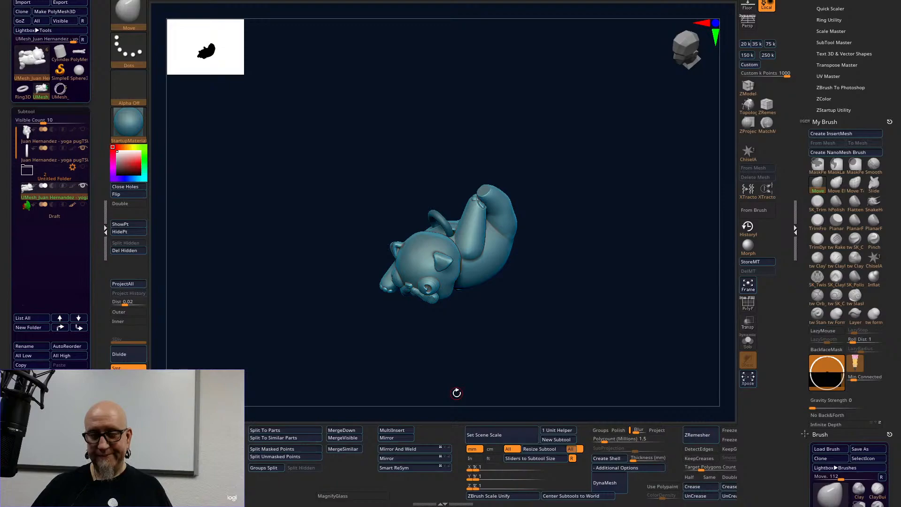
{"action": "left_click_drag", "start_coordinate": [456, 393], "coordinate": [603, 315]}
{"action": "left_click", "coordinate": [564, 460]}
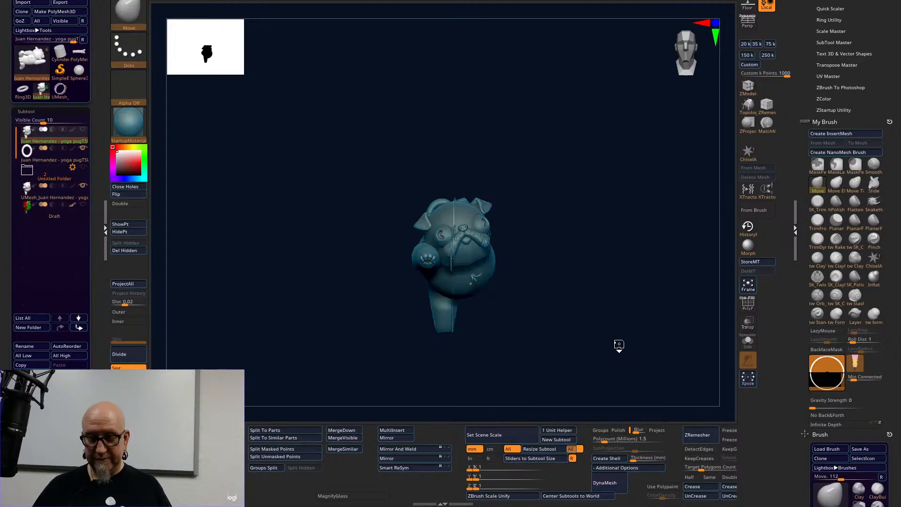
Relaunch ZBrush and dismiss its home page and the notice about the terminated session.
{"action": "key", "text": "alt+Tab"}
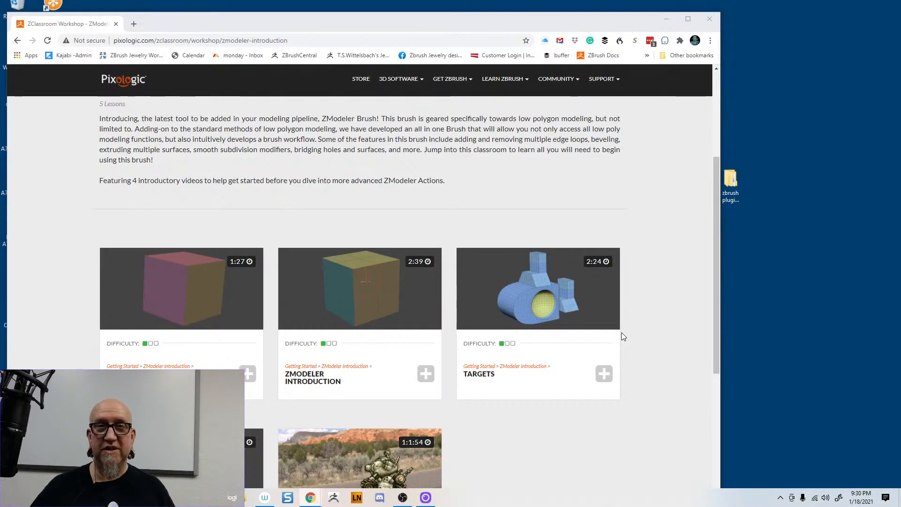
{"action": "left_click", "coordinate": [333, 498]}
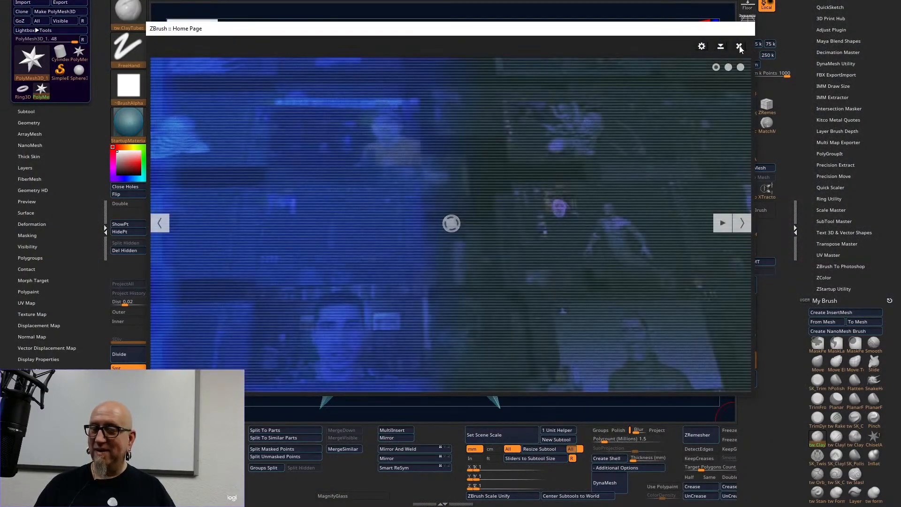
{"action": "left_click", "coordinate": [737, 46]}
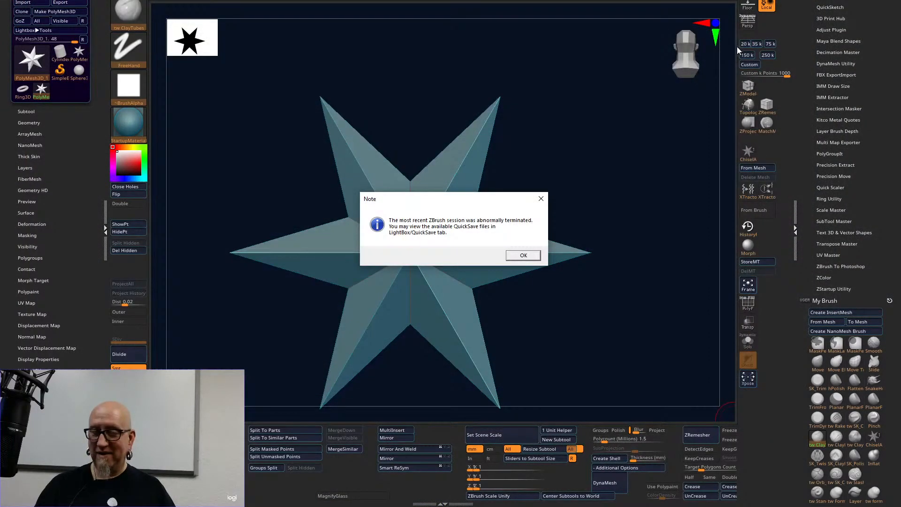
{"action": "left_click", "coordinate": [541, 198]}
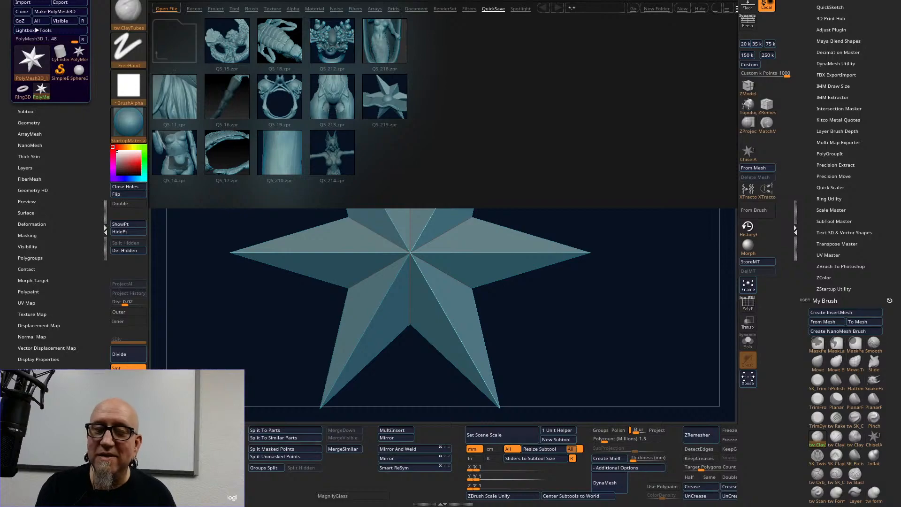
Load the UI configuration 2021.5.1-v1-18-21 and store it as the startup configuration.
{"action": "mouse_move", "coordinate": [488, 1]}
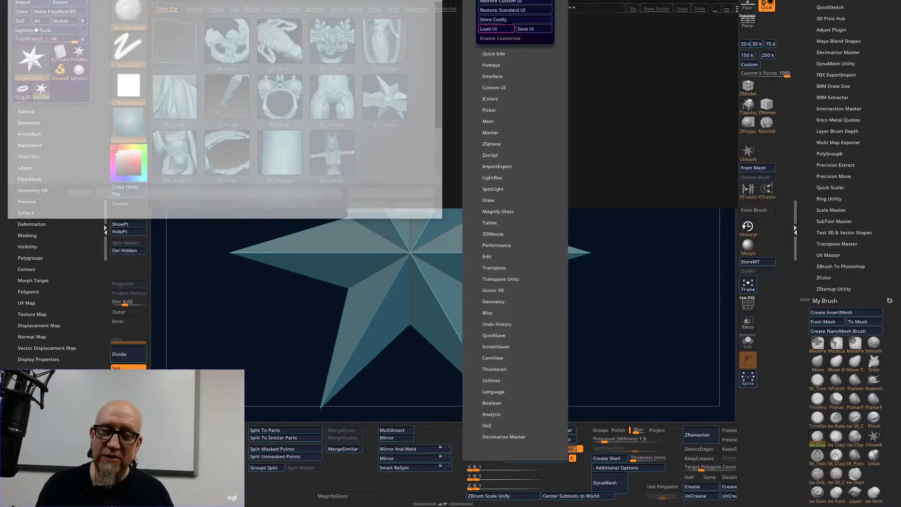
{"action": "left_click", "coordinate": [47, 19]}
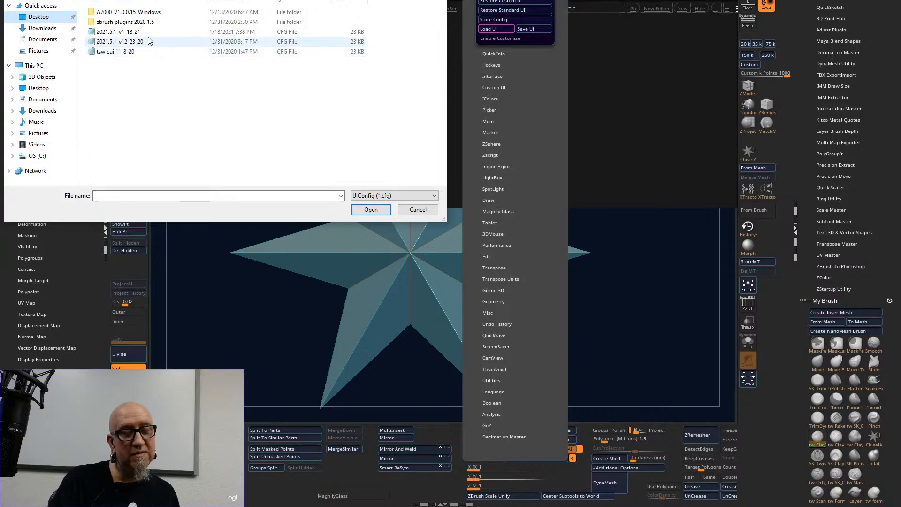
{"action": "double_click", "coordinate": [137, 32]}
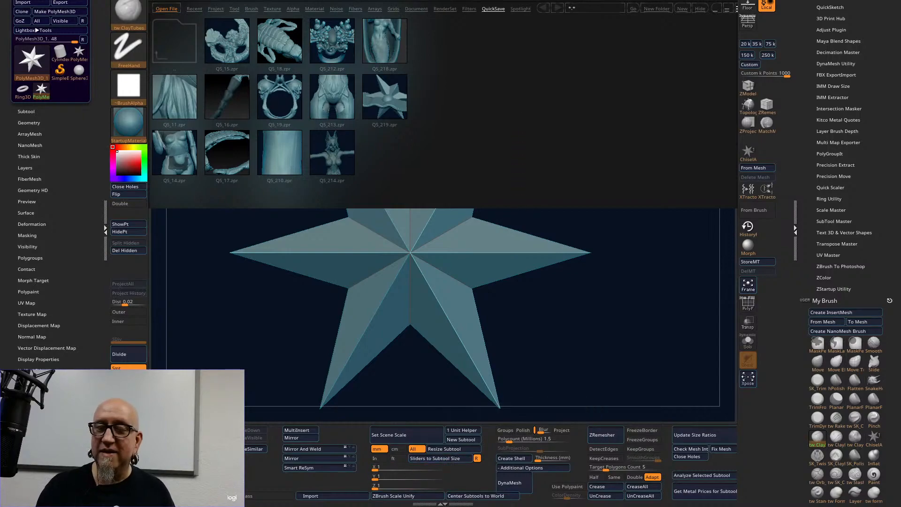
{"action": "left_click", "coordinate": [497, 0]}
{"action": "left_click", "coordinate": [496, 1]}
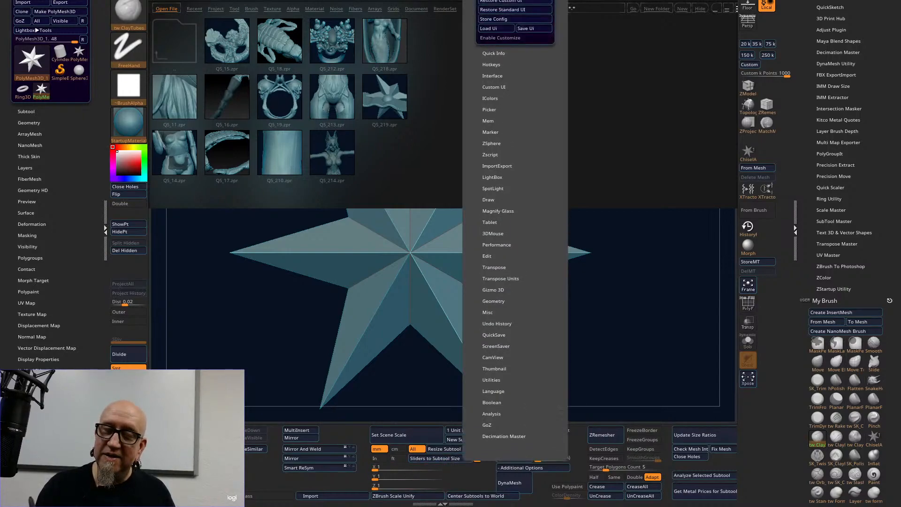
{"action": "left_click", "coordinate": [530, 19]}
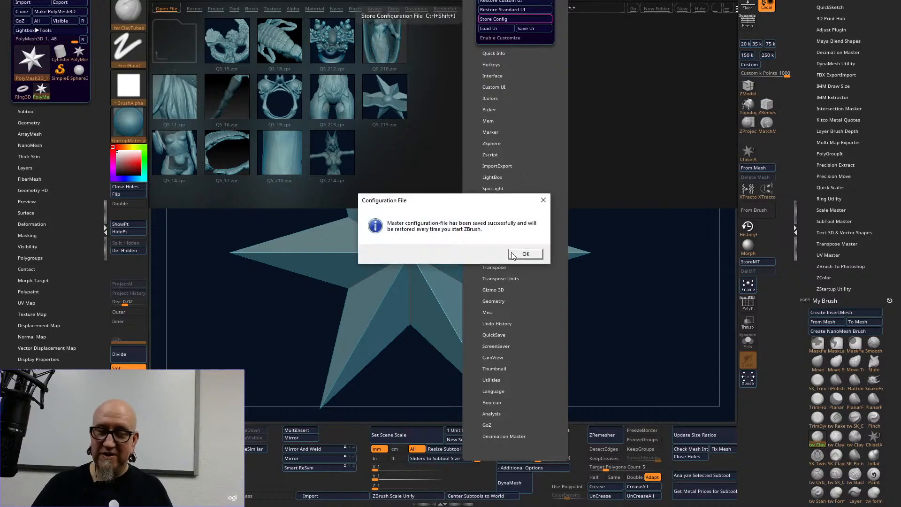
{"action": "left_click", "coordinate": [525, 254]}
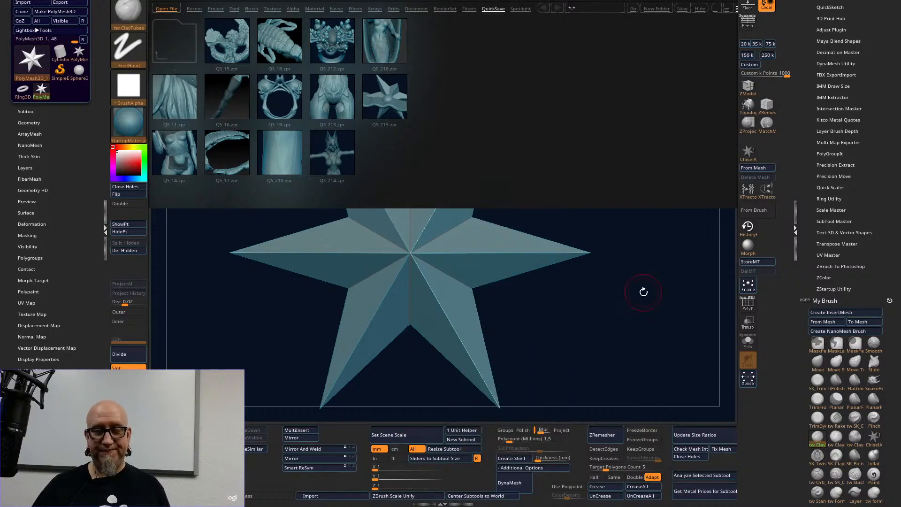
Hide LightBox and load the yoga pug tool from the 1.18.21 folder in Downloads.
{"action": "left_click", "coordinate": [133, 1]}
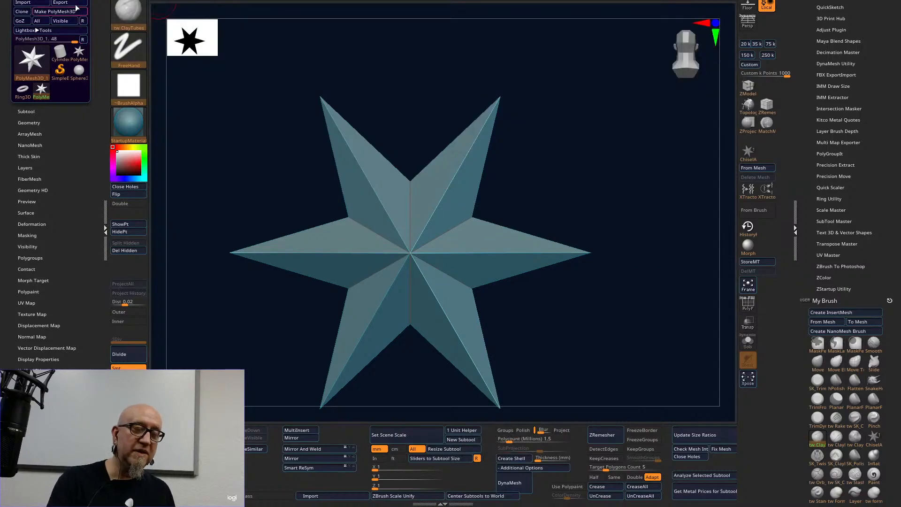
{"action": "left_click", "coordinate": [24, 1]}
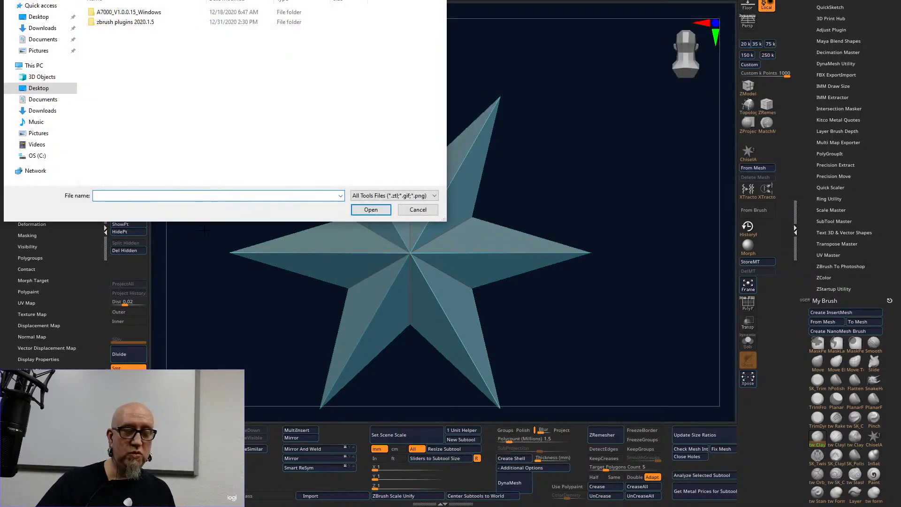
{"action": "left_click", "coordinate": [71, 90]}
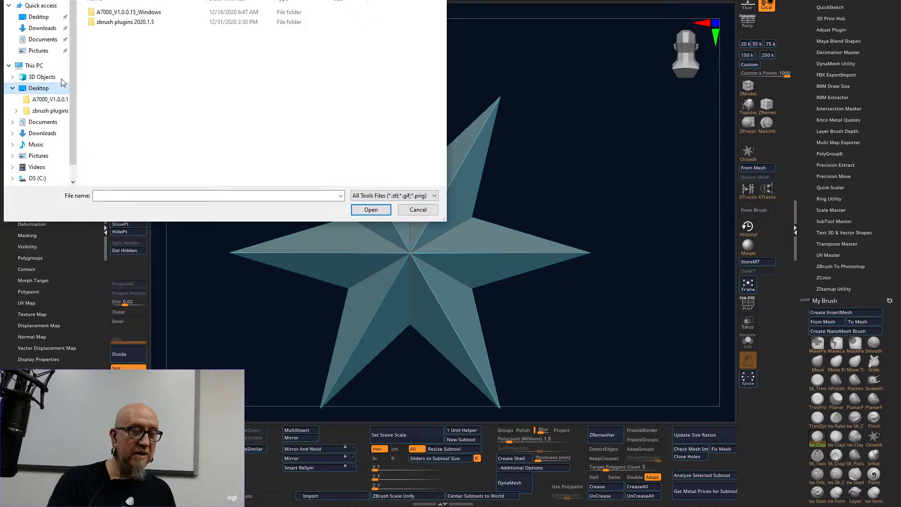
{"action": "left_click", "coordinate": [50, 28]}
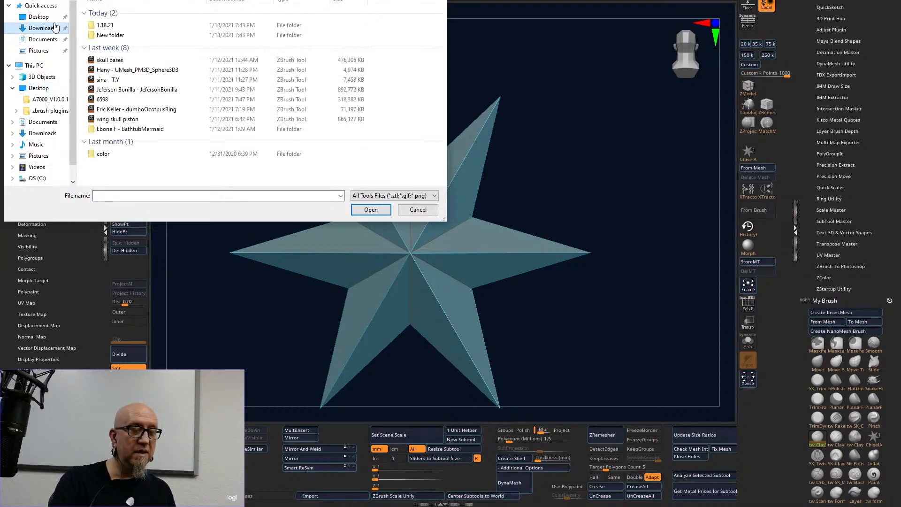
{"action": "double_click", "coordinate": [164, 28]}
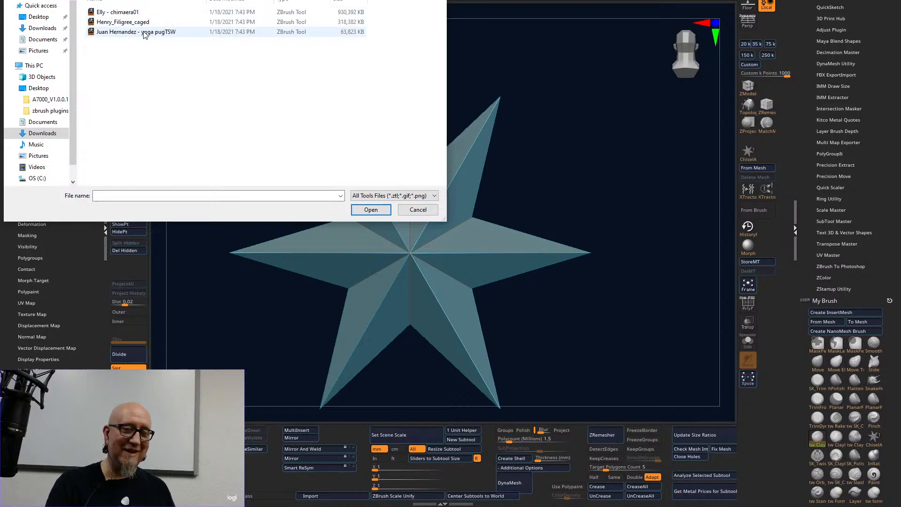
{"action": "double_click", "coordinate": [143, 32]}
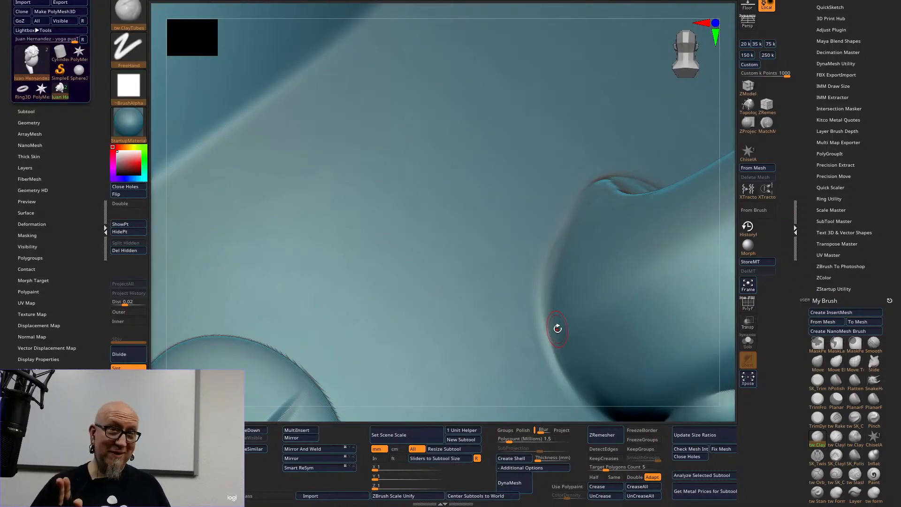
Update the pug's size ratios, choosing the 11.43 x 18.35 x 20.26 mm size.
{"action": "left_click_drag", "start_coordinate": [724, 280], "coordinate": [569, 96], "text": "alt"}
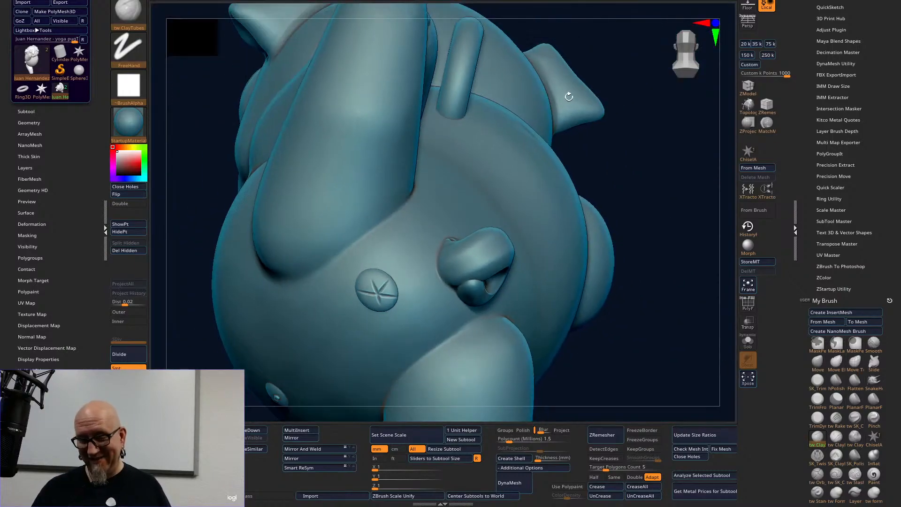
{"action": "left_click_drag", "start_coordinate": [621, 367], "coordinate": [659, 360]}
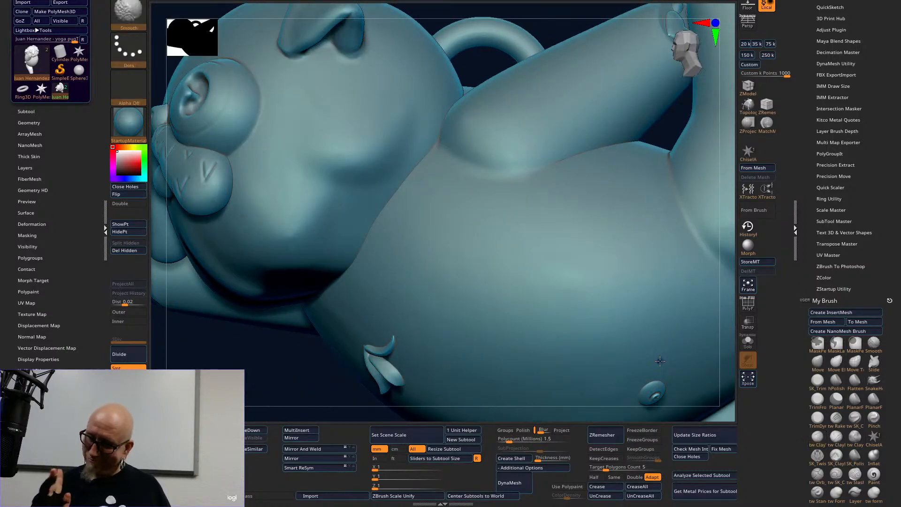
{"action": "mouse_move", "coordinate": [722, 372]}
{"action": "left_mouse_down", "text": "alt"}
{"action": "mouse_move", "coordinate": [712, 298]}
{"action": "mouse_move", "coordinate": [696, 263]}
{"action": "left_mouse_up", "text": "alt"}
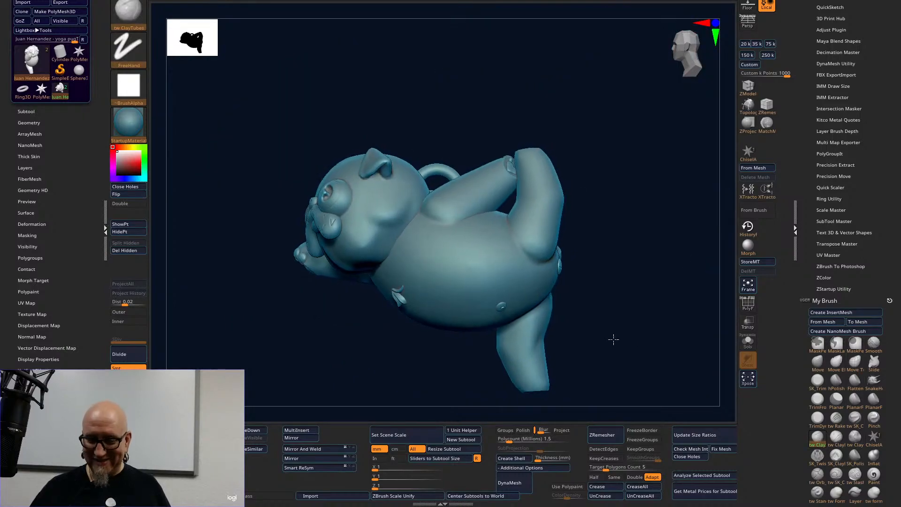
{"action": "left_click_drag", "start_coordinate": [619, 343], "coordinate": [607, 330]}
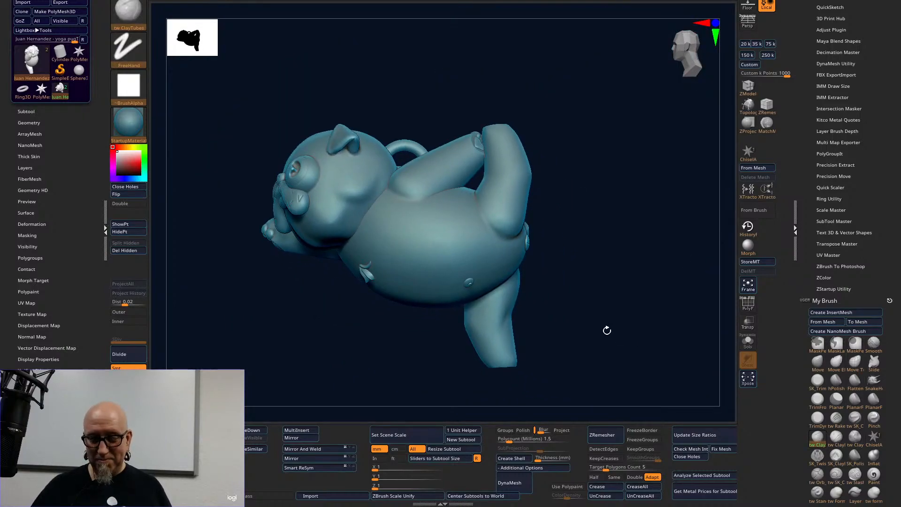
{"action": "left_click_drag", "start_coordinate": [669, 328], "coordinate": [493, 359]}
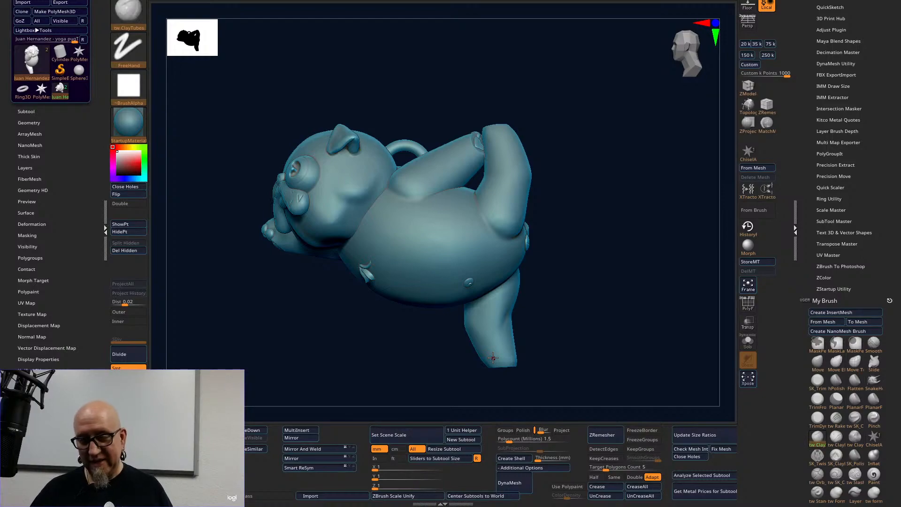
{"action": "left_click", "coordinate": [713, 434]}
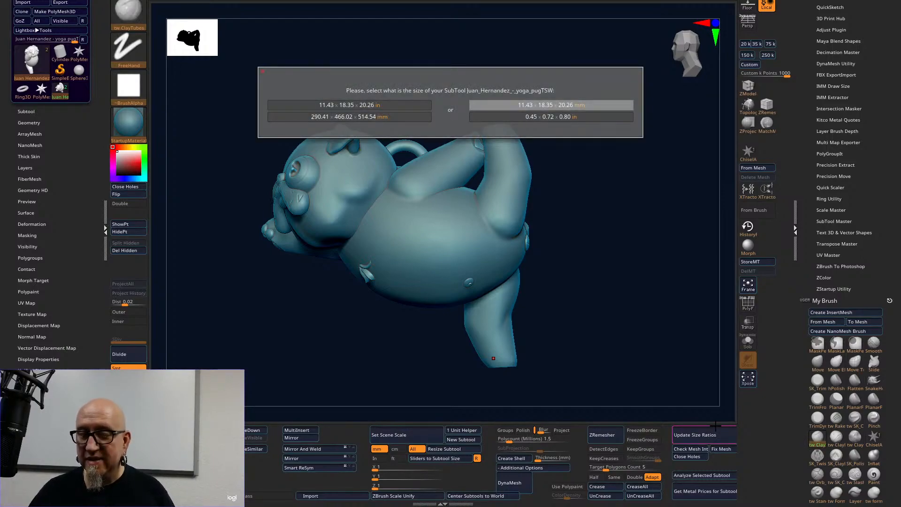
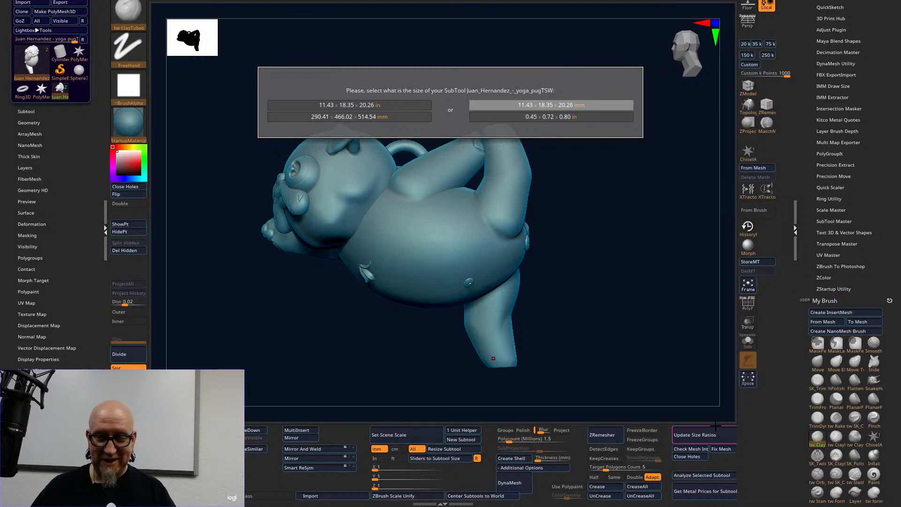
{"action": "left_click", "coordinate": [610, 106]}
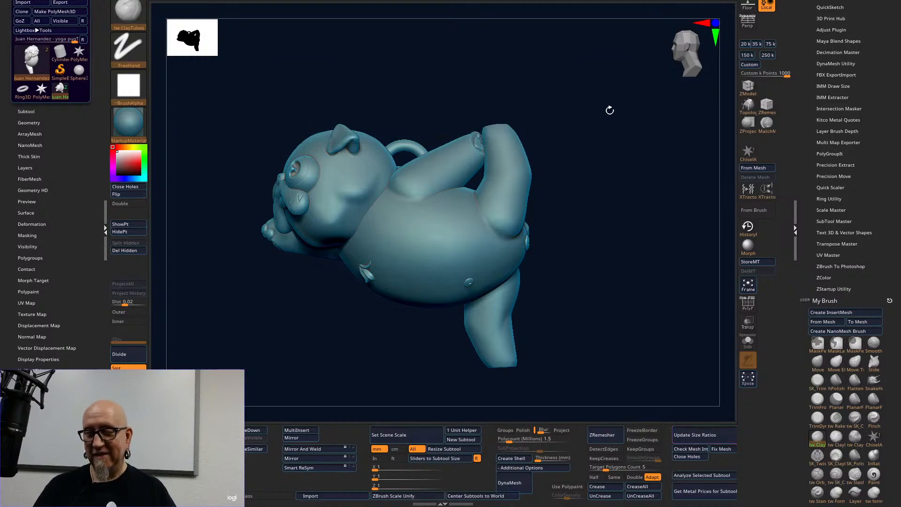
Build up the surface around the pupil of the pug's left eye with the tw ClayTubes brush.
{"action": "left_click_drag", "start_coordinate": [436, 365], "coordinate": [561, 351]}
{"action": "left_click_drag", "start_coordinate": [580, 369], "coordinate": [592, 303]}
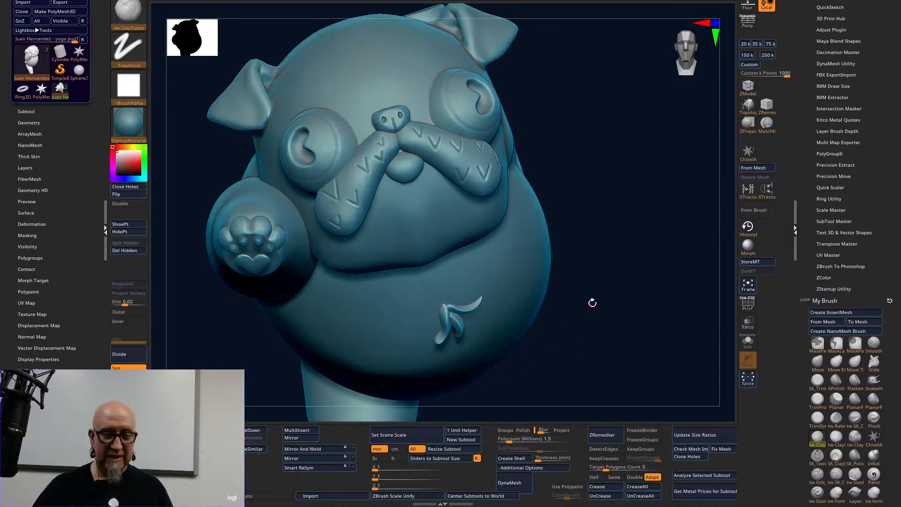
{"action": "left_click_drag", "start_coordinate": [617, 263], "coordinate": [616, 397], "text": "alt"}
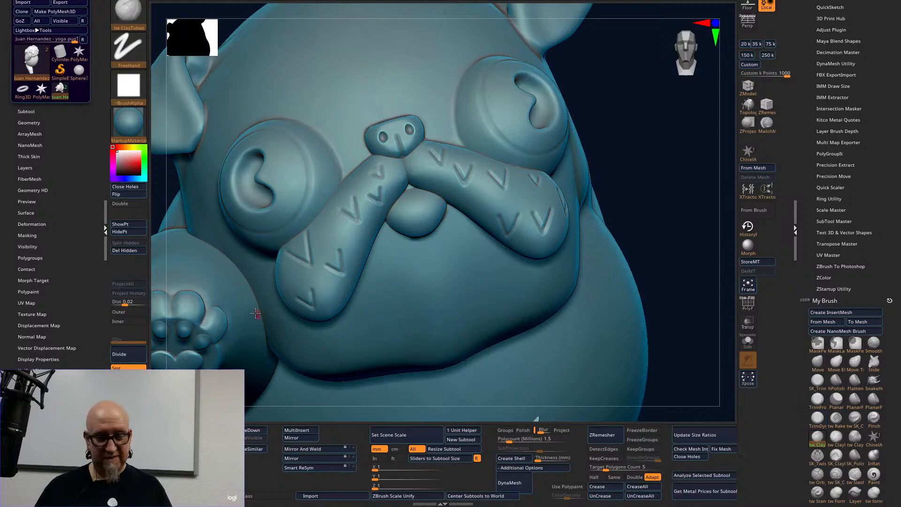
{"action": "mouse_move", "coordinate": [648, 115]}
{"action": "left_mouse_down"}
{"action": "mouse_move", "coordinate": [657, 340]}
{"action": "mouse_move", "coordinate": [474, 255]}
{"action": "left_mouse_up"}
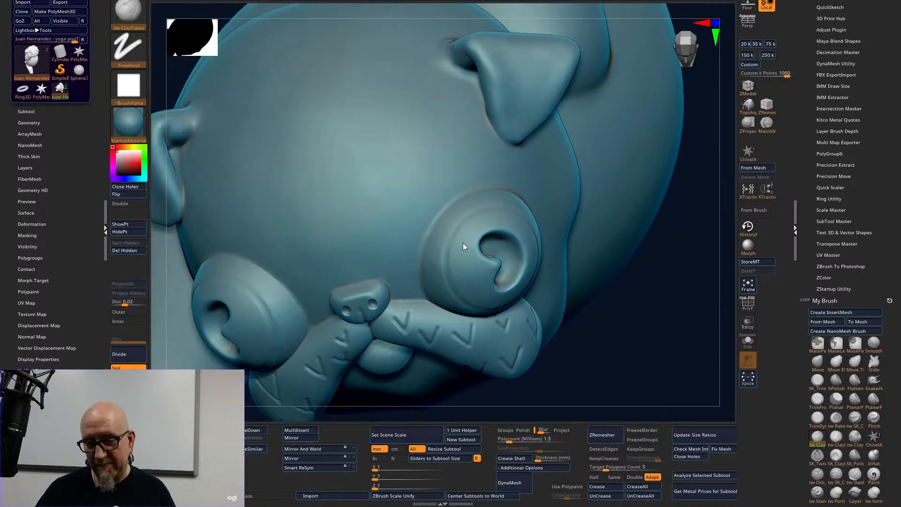
{"action": "key", "text": "space"}
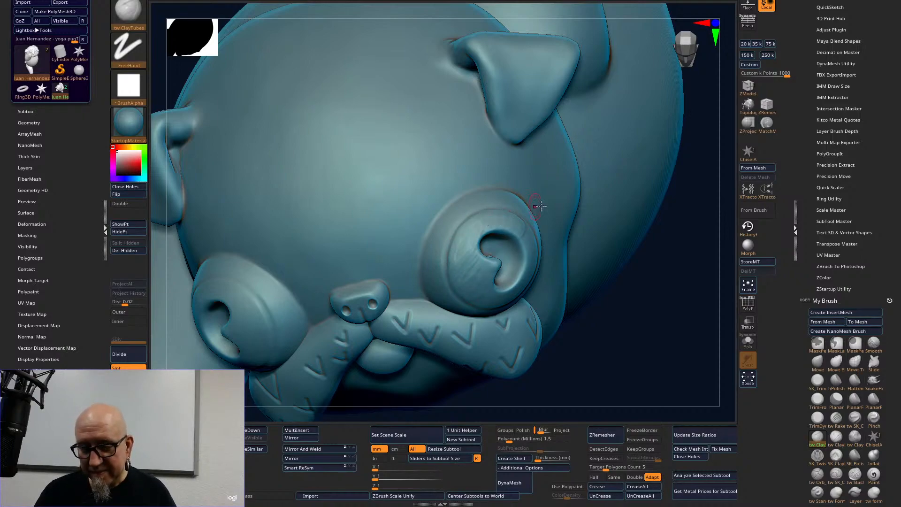
{"action": "left_click_drag", "start_coordinate": [660, 315], "coordinate": [585, 312]}
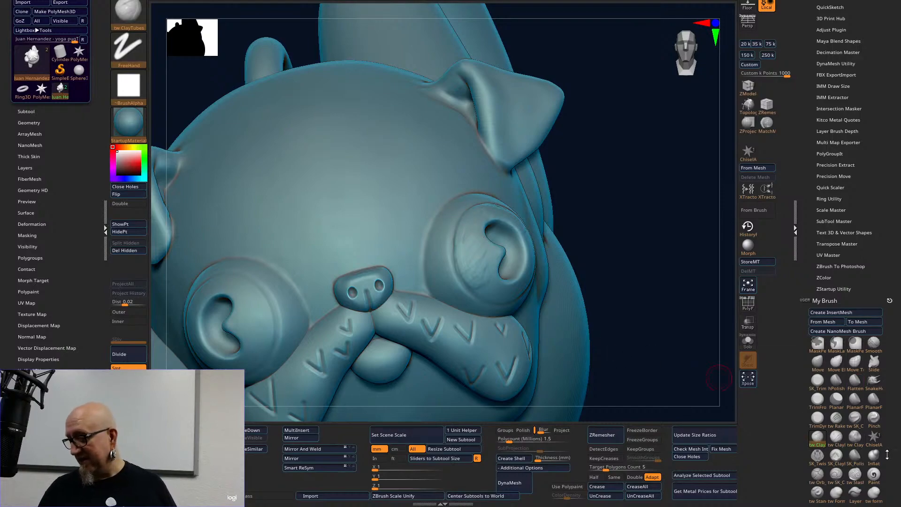
Select the Paint brush, expand the subtool list and pick a purple paint colour.
{"action": "left_click", "coordinate": [874, 475]}
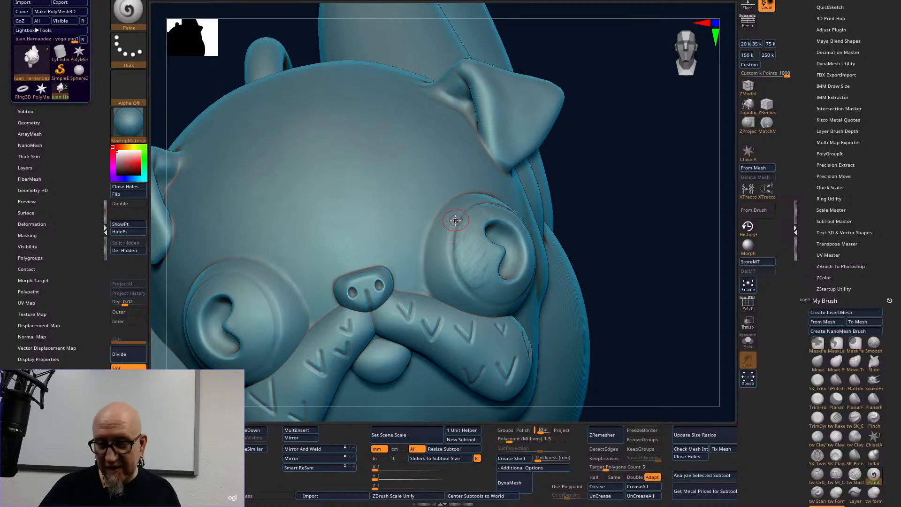
{"action": "key", "text": "space"}
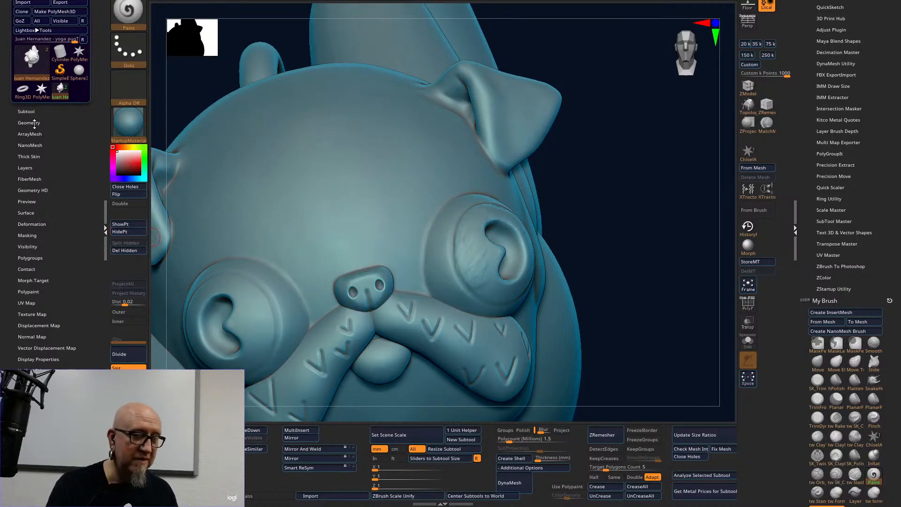
{"action": "mouse_move", "coordinate": [896, 361]}
{"action": "left_mouse_down"}
{"action": "mouse_move", "coordinate": [900, 289]}
{"action": "mouse_move", "coordinate": [887, 271]}
{"action": "left_mouse_up"}
{"action": "left_click", "coordinate": [825, 269]}
{"action": "left_click", "coordinate": [29, 111]}
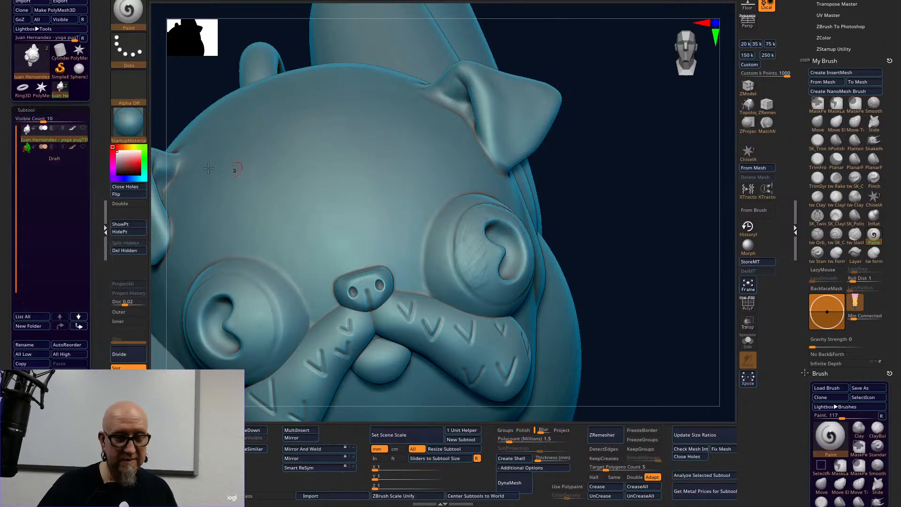
{"action": "left_click_drag", "start_coordinate": [112, 149], "coordinate": [113, 179]}
{"action": "left_click", "coordinate": [141, 163]}
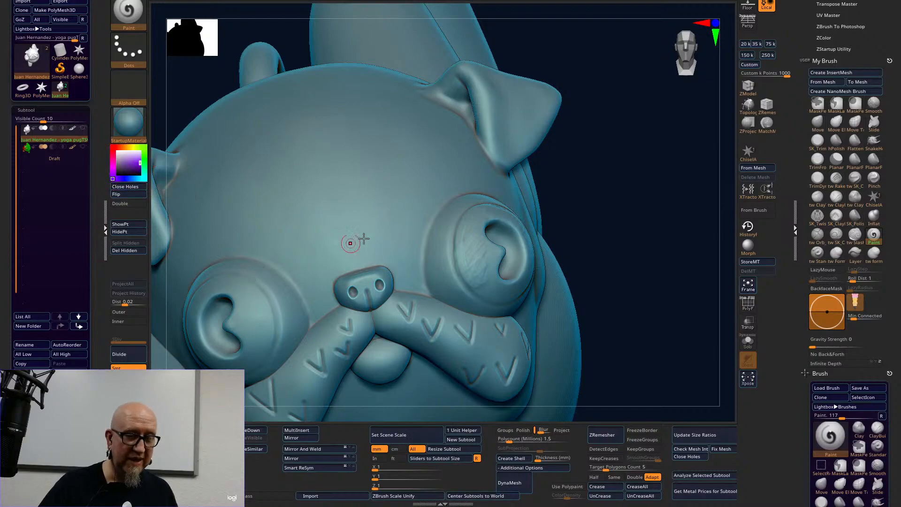
Paint purple strokes along the inner side of the pug's left eye, beside the eyeball's crease.
{"action": "mouse_move", "coordinate": [452, 218]}
{"action": "left_mouse_down"}
{"action": "mouse_move", "coordinate": [447, 248]}
{"action": "mouse_move", "coordinate": [462, 208]}
{"action": "mouse_move", "coordinate": [443, 248]}
{"action": "mouse_move", "coordinate": [456, 288]}
{"action": "left_mouse_up"}
{"action": "left_click_drag", "start_coordinate": [452, 238], "coordinate": [464, 292]}
{"action": "mouse_move", "coordinate": [455, 224]}
{"action": "left_mouse_down"}
{"action": "mouse_move", "coordinate": [448, 265]}
{"action": "mouse_move", "coordinate": [445, 240]}
{"action": "mouse_move", "coordinate": [473, 204]}
{"action": "left_mouse_up"}
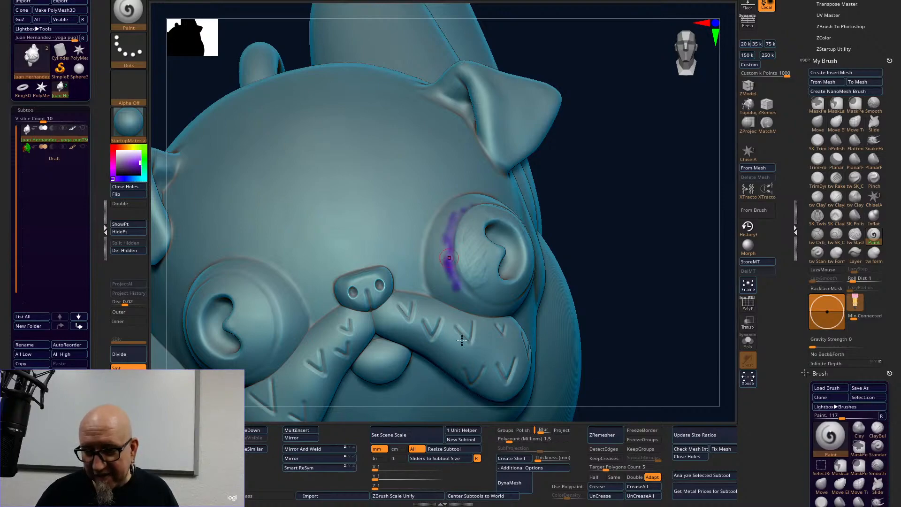
{"action": "right_click_drag", "start_coordinate": [449, 257], "coordinate": [472, 215]}
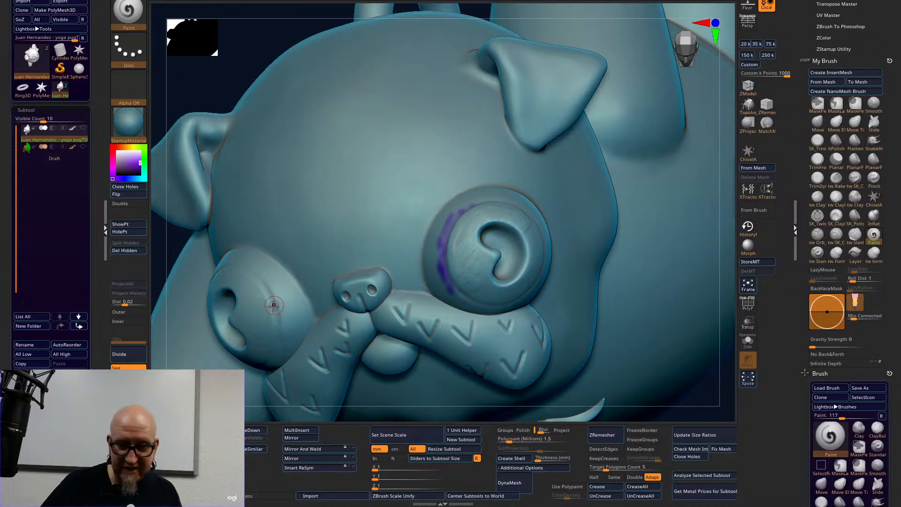
Paint a matching purple mark on the inner side of the right eye and widen the marks on the left eye.
{"action": "mouse_move", "coordinate": [271, 299]}
{"action": "left_mouse_down"}
{"action": "mouse_move", "coordinate": [278, 333]}
{"action": "mouse_move", "coordinate": [272, 321]}
{"action": "left_mouse_up"}
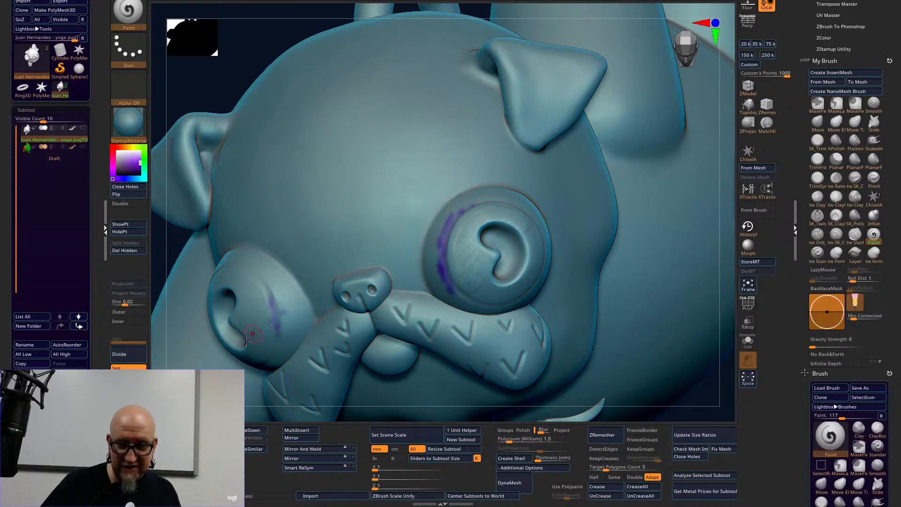
{"action": "mouse_move", "coordinate": [283, 312]}
{"action": "left_mouse_down"}
{"action": "mouse_move", "coordinate": [270, 318]}
{"action": "mouse_move", "coordinate": [274, 329]}
{"action": "left_mouse_up"}
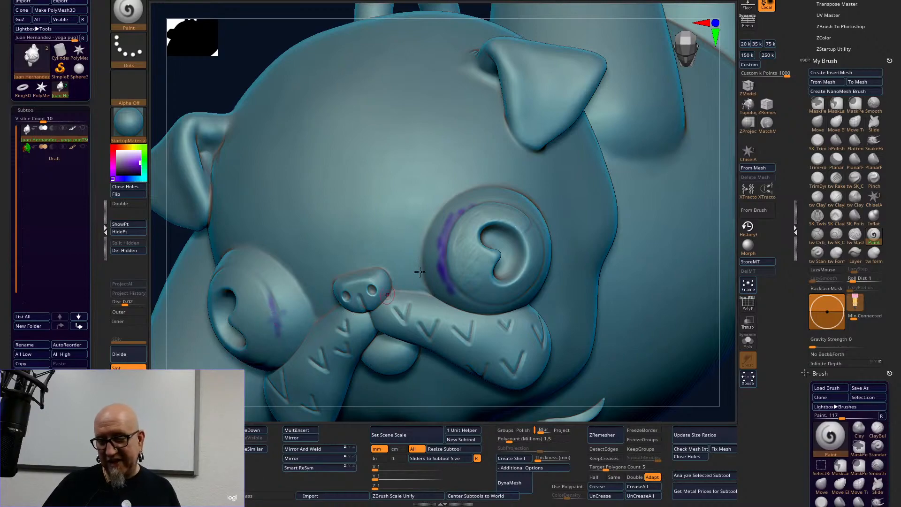
{"action": "mouse_move", "coordinate": [449, 249]}
{"action": "left_mouse_down"}
{"action": "mouse_move", "coordinate": [454, 218]}
{"action": "mouse_move", "coordinate": [475, 204]}
{"action": "mouse_move", "coordinate": [446, 218]}
{"action": "mouse_move", "coordinate": [454, 219]}
{"action": "left_mouse_up"}
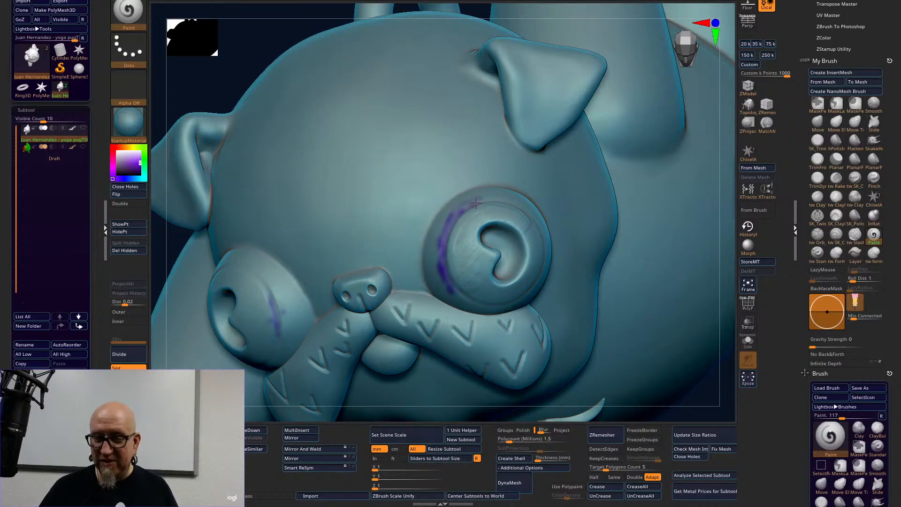
{"action": "mouse_move", "coordinate": [282, 311]}
{"action": "left_mouse_down"}
{"action": "mouse_move", "coordinate": [261, 301]}
{"action": "mouse_move", "coordinate": [280, 325]}
{"action": "left_mouse_up"}
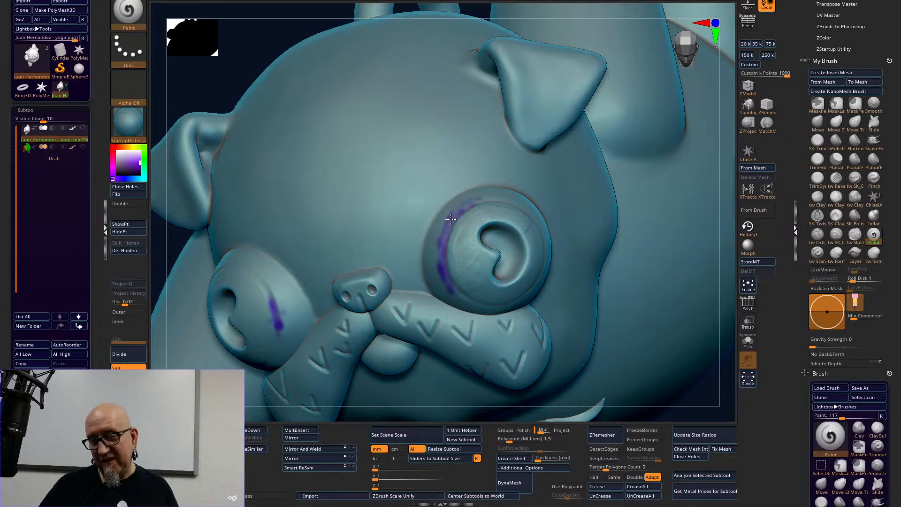
{"action": "left_click_drag", "start_coordinate": [436, 229], "coordinate": [441, 246]}
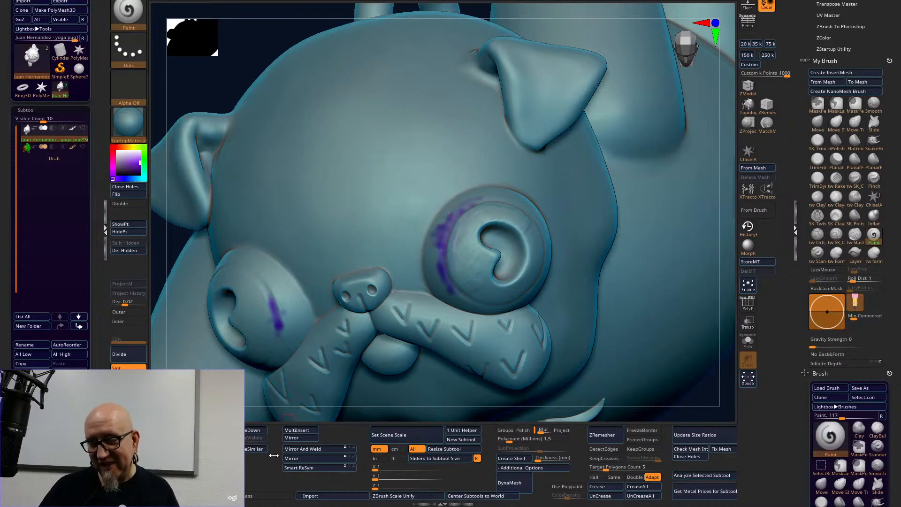
Change the paint colour to near white and turn off the display of painted colour on the pug subtool.
{"action": "left_click_drag", "start_coordinate": [145, 175], "coordinate": [116, 151]}
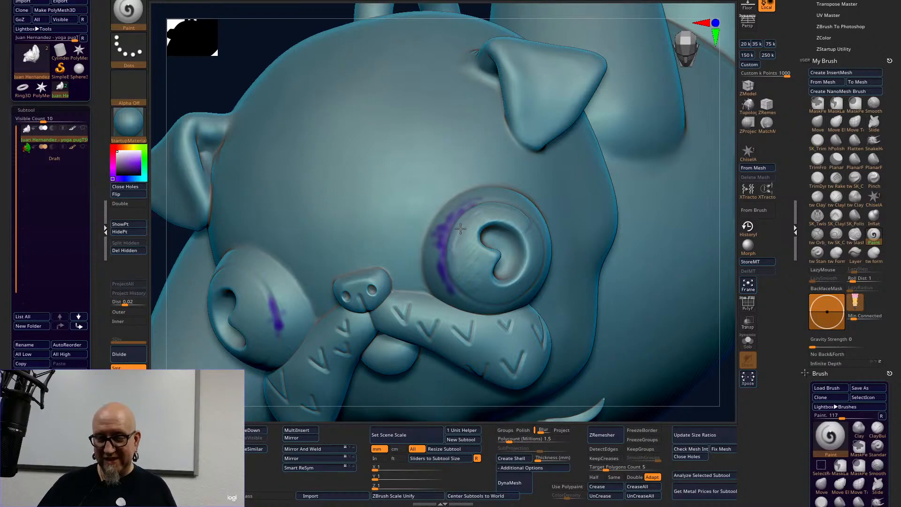
{"action": "right_click_drag", "start_coordinate": [715, 329], "coordinate": [637, 137], "text": "ctrl"}
{"action": "right_click_drag", "start_coordinate": [601, 347], "coordinate": [577, 367]}
{"action": "mouse_move", "coordinate": [632, 194]}
{"action": "right_mouse_down", "text": "alt"}
{"action": "mouse_move", "coordinate": [544, 203]}
{"action": "mouse_move", "coordinate": [506, 268]}
{"action": "mouse_move", "coordinate": [494, 324]}
{"action": "right_mouse_up", "text": "alt"}
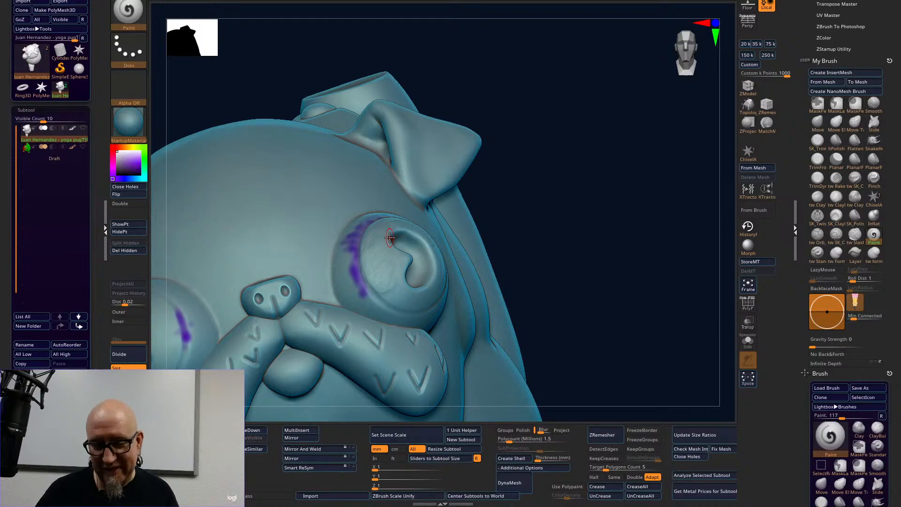
{"action": "right_click_drag", "start_coordinate": [595, 298], "coordinate": [607, 316]}
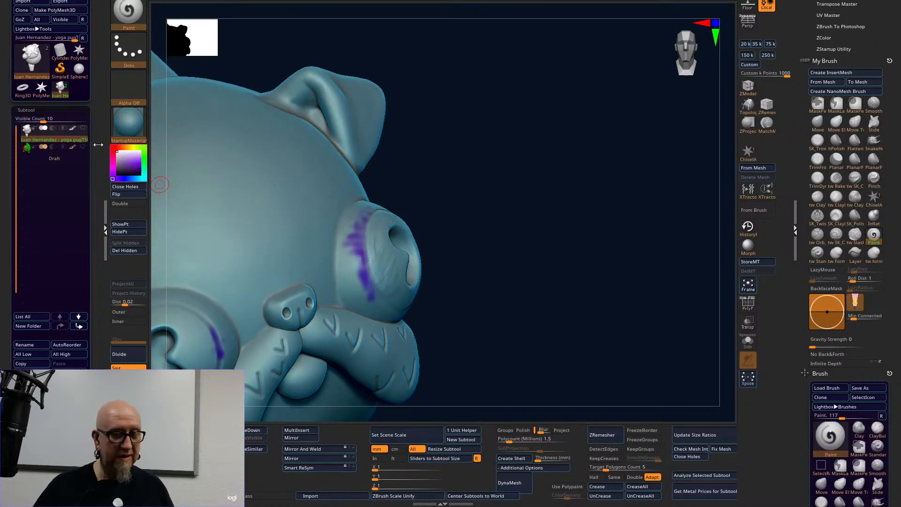
{"action": "left_click", "coordinate": [73, 128]}
Smooth the rough surface on the inner side of the left eye, beside the pupil.
{"action": "right_click_drag", "start_coordinate": [497, 252], "coordinate": [631, 425], "text": "ctrl"}
{"action": "right_click_drag", "start_coordinate": [640, 188], "coordinate": [645, 38], "text": "alt"}
{"action": "mouse_move", "coordinate": [301, 130]}
{"action": "left_mouse_down", "text": "shift"}
{"action": "mouse_move", "coordinate": [316, 249]}
{"action": "mouse_move", "coordinate": [317, 220]}
{"action": "mouse_move", "coordinate": [275, 268]}
{"action": "mouse_move", "coordinate": [316, 261]}
{"action": "mouse_move", "coordinate": [311, 204]}
{"action": "left_mouse_up", "text": "shift"}
{"action": "left_click_drag", "start_coordinate": [308, 136], "coordinate": [324, 263], "text": "shift"}
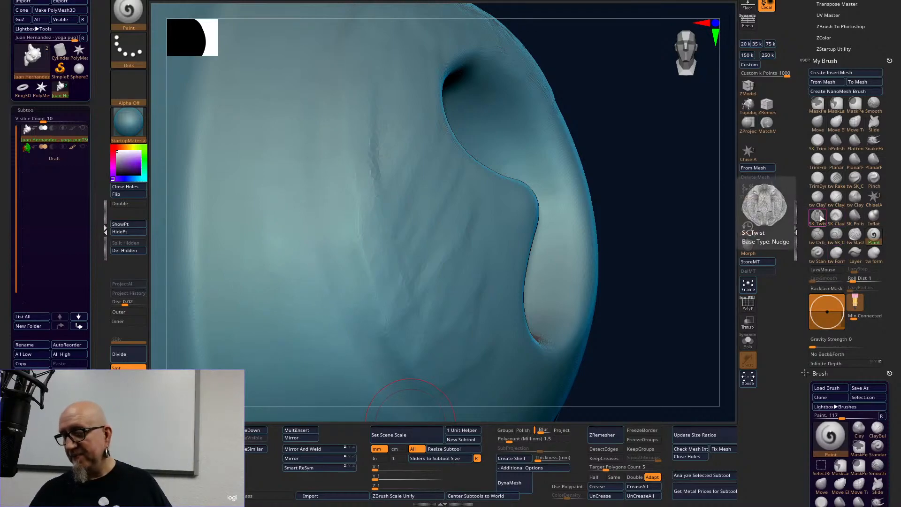
Select the SK_Twist brush, activate Sculptris Pro mode and start working the crease on the inner side of the left eye.
{"action": "left_click", "coordinate": [818, 217]}
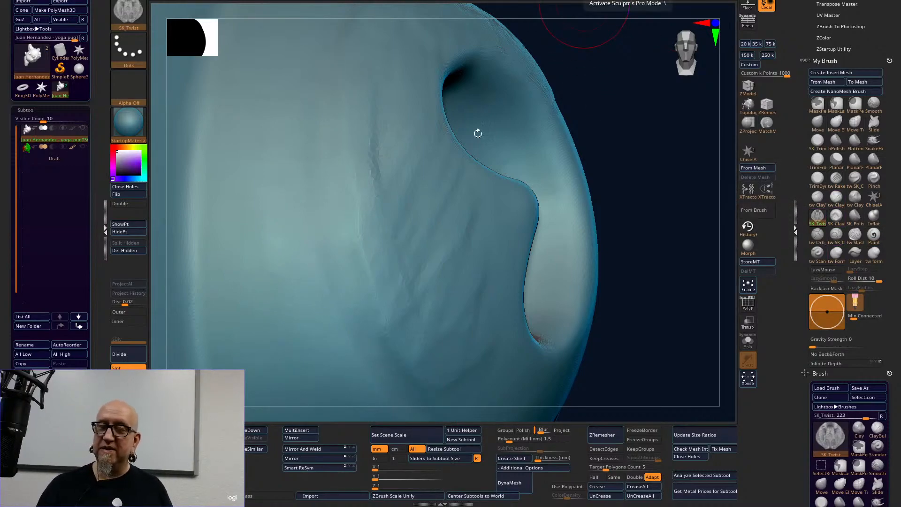
{"action": "key", "text": "space"}
{"action": "left_click_drag", "start_coordinate": [361, 111], "coordinate": [355, 110]}
{"action": "mouse_move", "coordinate": [636, 116]}
{"action": "left_mouse_down", "text": "alt"}
{"action": "mouse_move", "coordinate": [589, 74]}
{"action": "mouse_move", "coordinate": [557, 103]}
{"action": "mouse_move", "coordinate": [354, 164]}
{"action": "left_mouse_up", "text": "alt"}
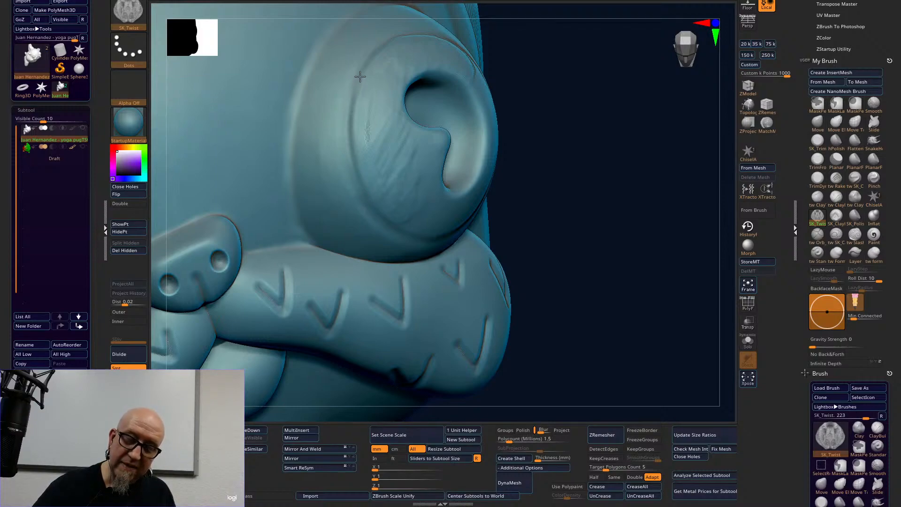
Work the SK_Twist brush around the rest of the left eye's crease, covering it from below, the outer side and above.
{"action": "left_click_drag", "start_coordinate": [569, 137], "coordinate": [545, 117]}
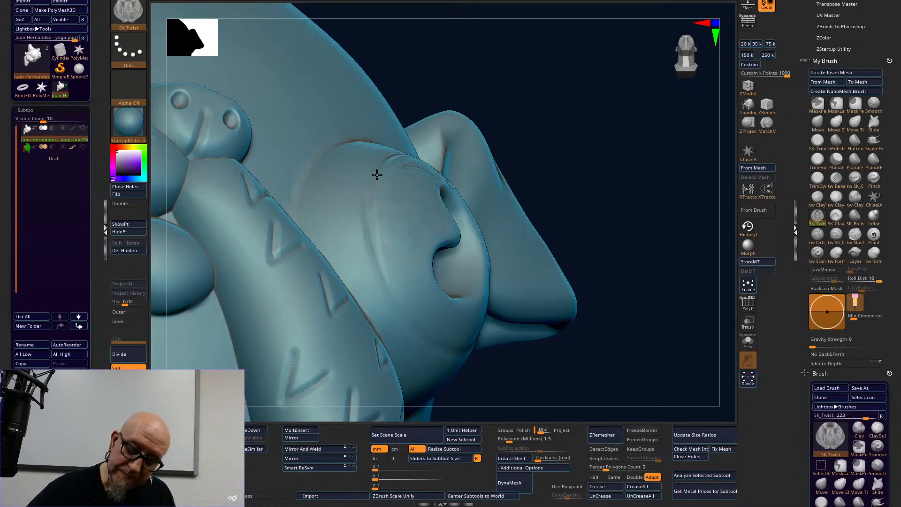
{"action": "mouse_move", "coordinate": [516, 136]}
{"action": "left_mouse_down"}
{"action": "mouse_move", "coordinate": [607, 131]}
{"action": "mouse_move", "coordinate": [573, 131]}
{"action": "mouse_move", "coordinate": [586, 185]}
{"action": "mouse_move", "coordinate": [484, 61]}
{"action": "mouse_move", "coordinate": [358, 263]}
{"action": "left_mouse_up"}
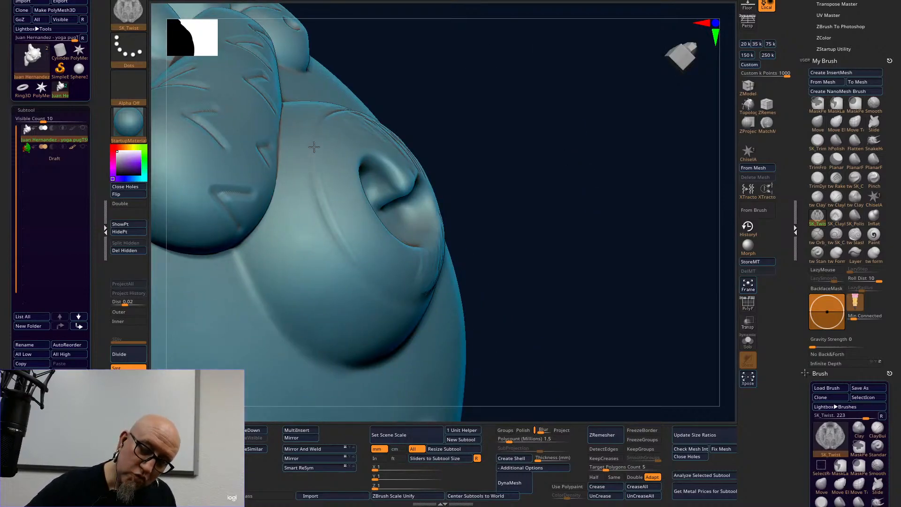
{"action": "left_click_drag", "start_coordinate": [391, 94], "coordinate": [528, 144]}
{"action": "left_click_drag", "start_coordinate": [715, 247], "coordinate": [515, 280]}
{"action": "left_click_drag", "start_coordinate": [261, 288], "coordinate": [207, 139], "text": "alt"}
{"action": "left_click_drag", "start_coordinate": [340, 312], "coordinate": [86, 267], "text": "alt"}
{"action": "left_click_drag", "start_coordinate": [640, 368], "coordinate": [705, 476]}
{"action": "left_click_drag", "start_coordinate": [708, 333], "coordinate": [272, 71]}
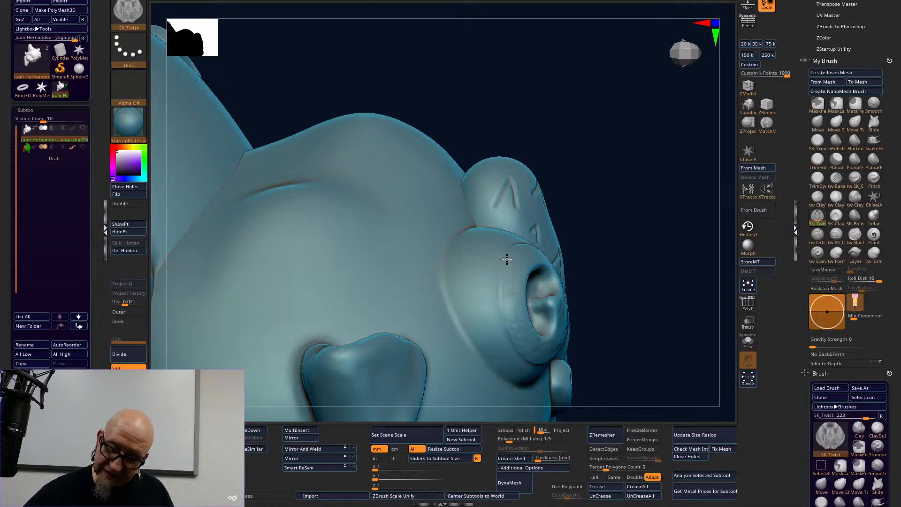
{"action": "left_click_drag", "start_coordinate": [647, 142], "coordinate": [490, 326]}
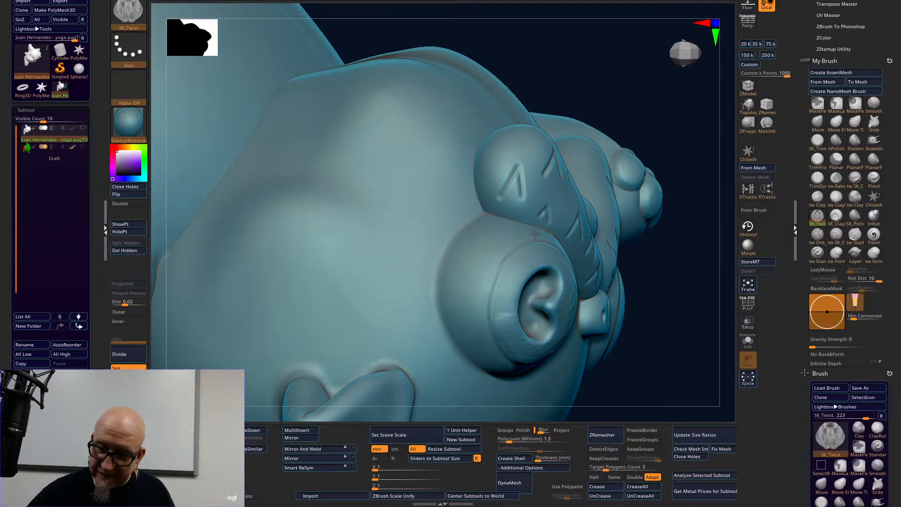
{"action": "key", "text": "shift"}
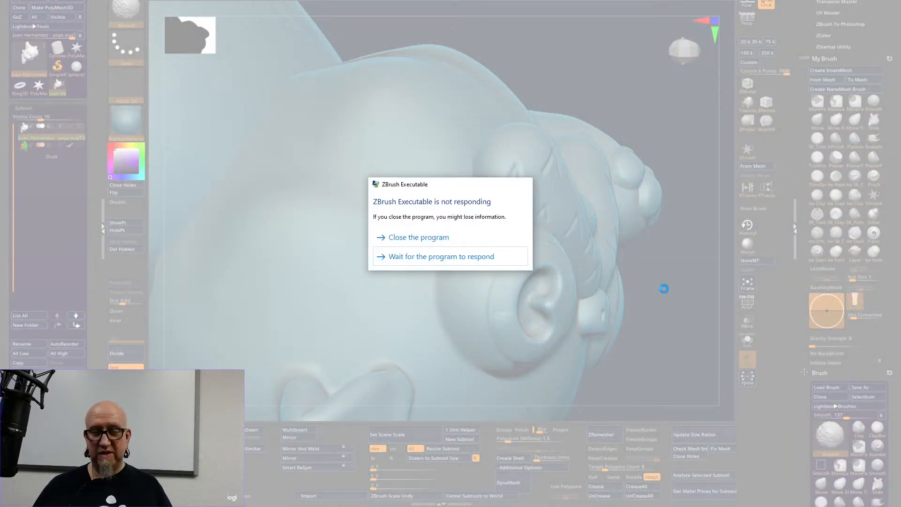
Dismiss the not-responding dialog and rework the crease around the left eye with the SK_ClayFill brush and smoothing.
{"action": "left_click", "coordinate": [525, 184]}
{"action": "left_click_drag", "start_coordinate": [573, 199], "coordinate": [646, 369]}
{"action": "right_click", "coordinate": [392, 223]}
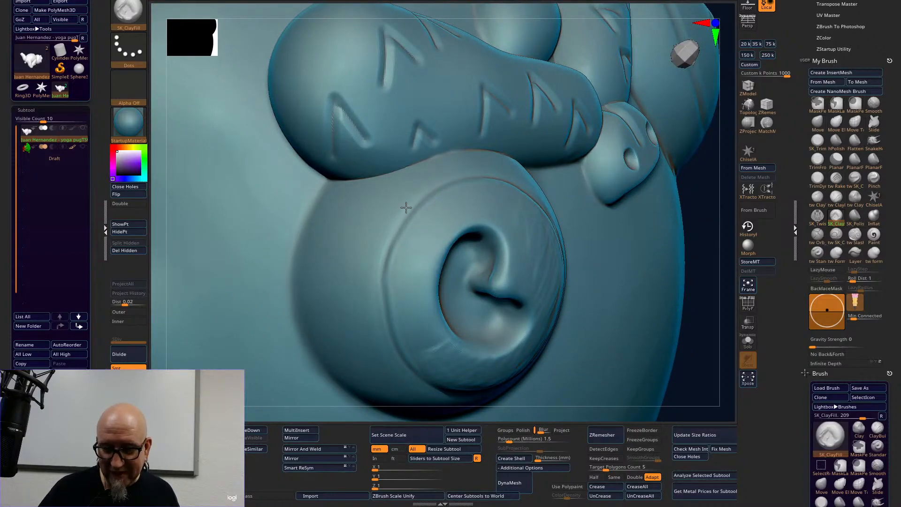
{"action": "left_click_drag", "start_coordinate": [698, 270], "coordinate": [702, 288]}
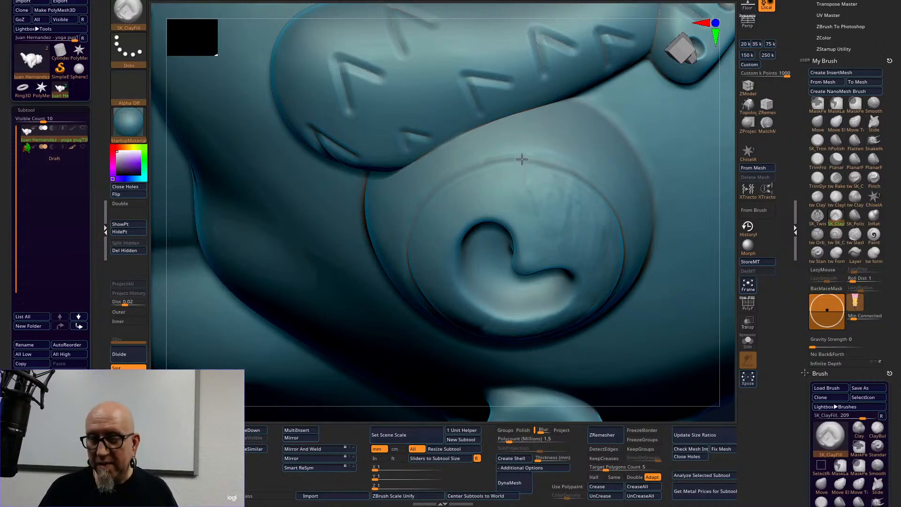
{"action": "key", "text": "shift"}
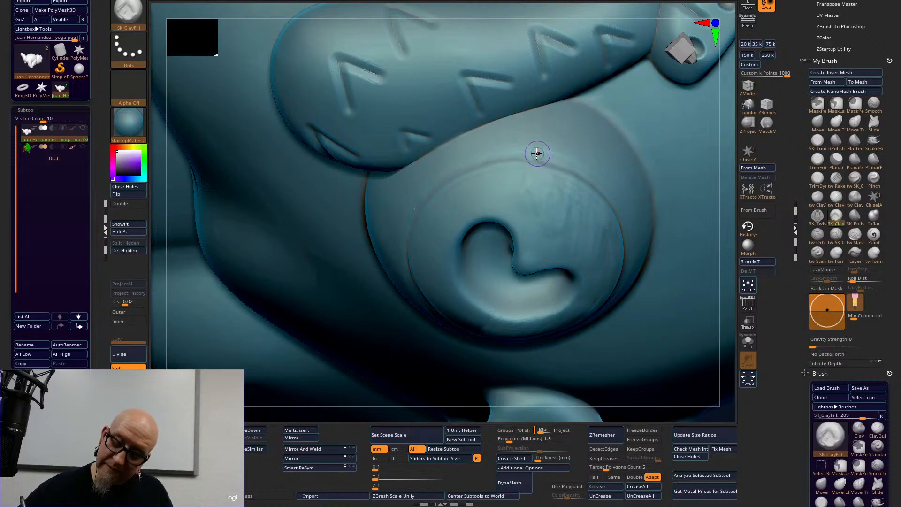
{"action": "mouse_move", "coordinate": [727, 288]}
{"action": "left_mouse_down"}
{"action": "mouse_move", "coordinate": [735, 226]}
{"action": "mouse_move", "coordinate": [699, 225]}
{"action": "left_mouse_up"}
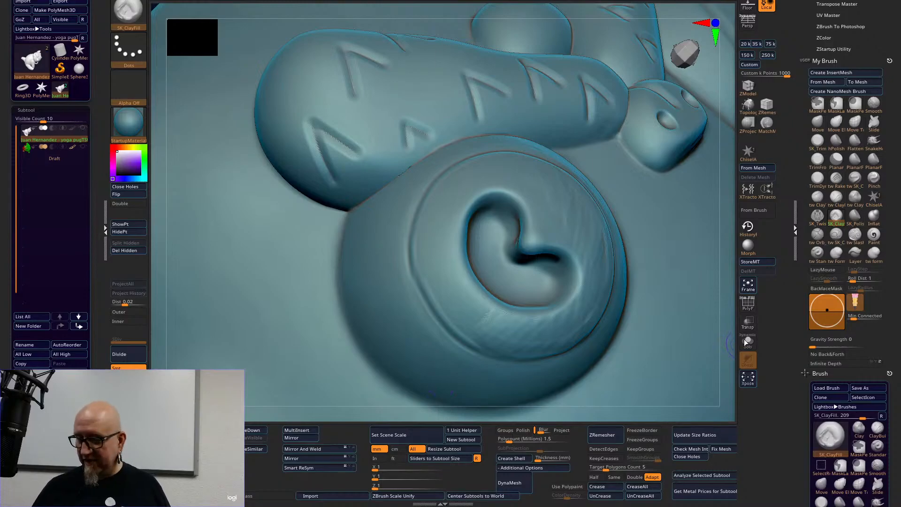
Turn on the polyframe display, close in on the plain surface beside the eye and select the Inflat brush.
{"action": "left_click", "coordinate": [748, 304]}
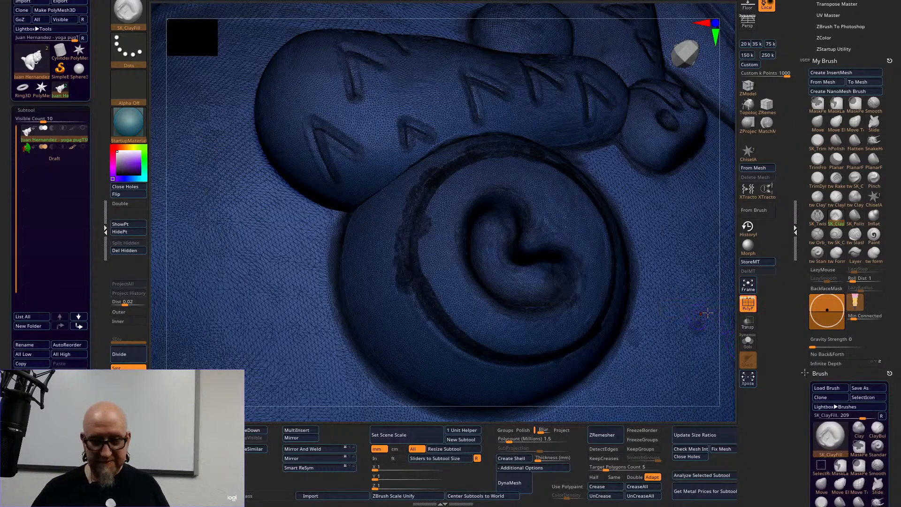
{"action": "left_click_drag", "start_coordinate": [726, 312], "coordinate": [630, 379], "text": "alt"}
{"action": "left_click_drag", "start_coordinate": [618, 408], "coordinate": [320, 308]}
{"action": "left_click", "coordinate": [874, 215]}
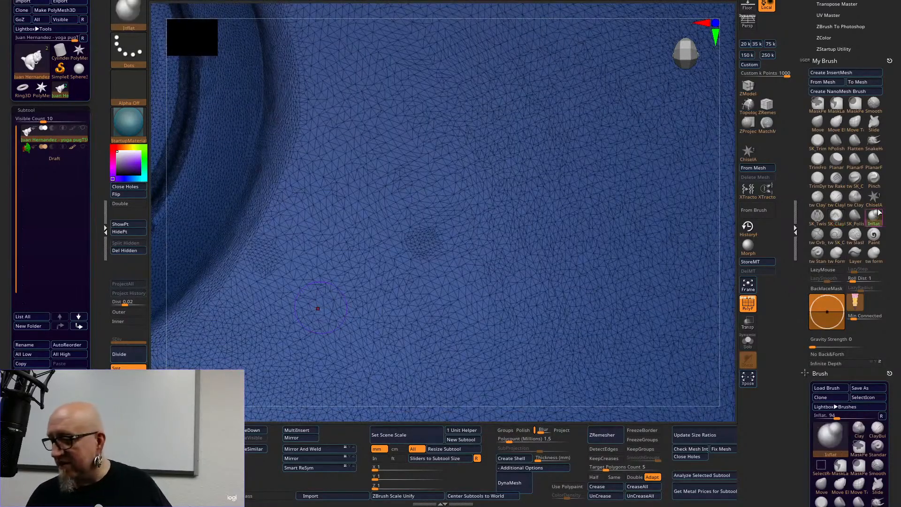
Enlarge the Inflat brush, turn off Sculptris Pro mode and inflate a round bulge on the plain surface beside the eye.
{"action": "key", "text": "space"}
{"action": "left_click_drag", "start_coordinate": [425, 265], "coordinate": [442, 267]}
{"action": "key", "text": "space"}
{"action": "left_click_drag", "start_coordinate": [520, 241], "coordinate": [508, 239]}
{"action": "left_click", "coordinate": [555, 231]}
{"action": "left_click", "coordinate": [556, 233]}
{"action": "left_click", "coordinate": [555, 232]}
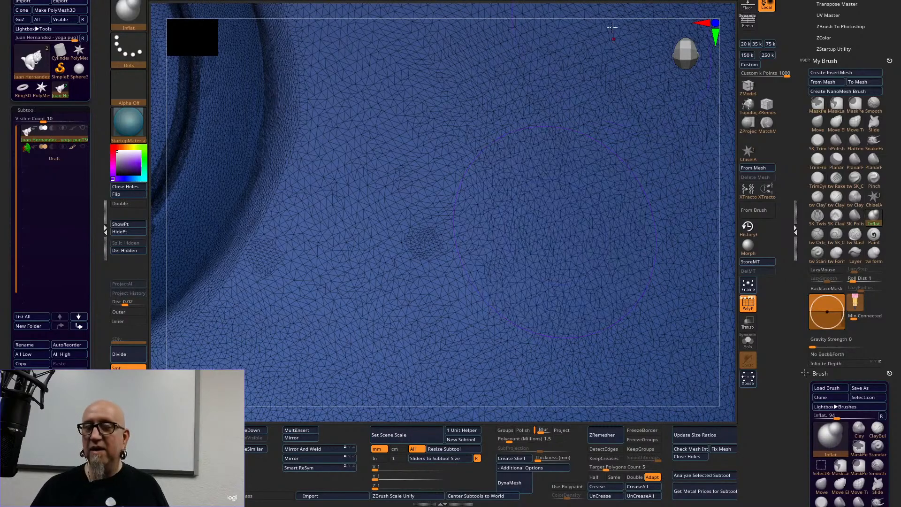
{"action": "left_click_drag", "start_coordinate": [530, 241], "coordinate": [522, 229]}
{"action": "right_click_drag", "start_coordinate": [721, 345], "coordinate": [503, 310]}
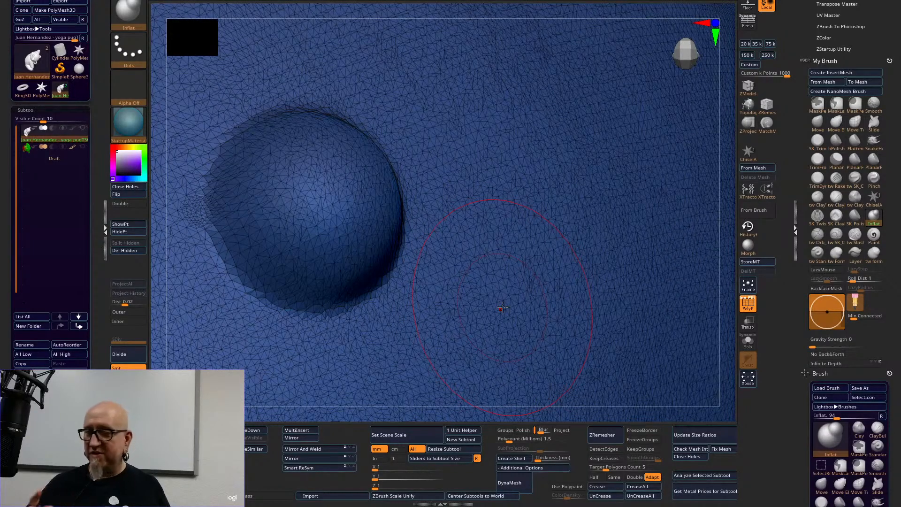
Choose the Magnify brush and raise a large bump on the head beside the existing inflated one.
{"action": "left_click", "coordinate": [834, 438]}
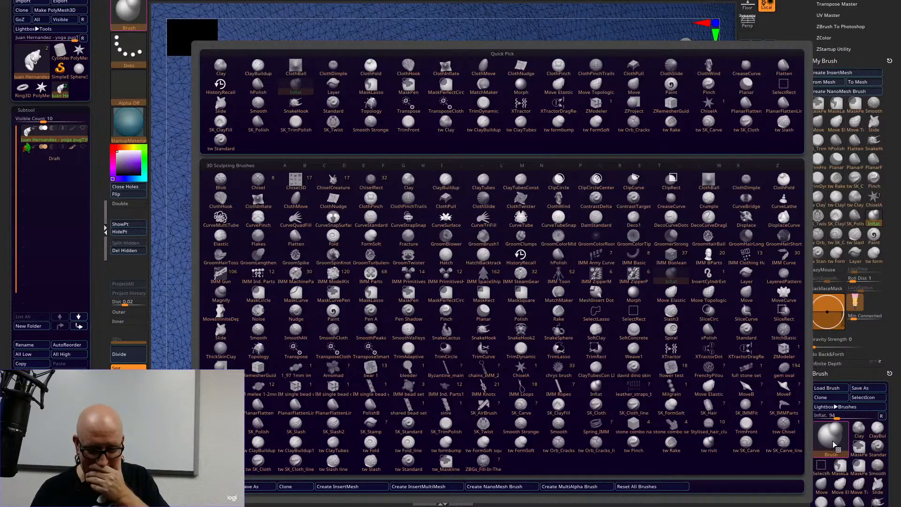
{"action": "key", "text": "m"}
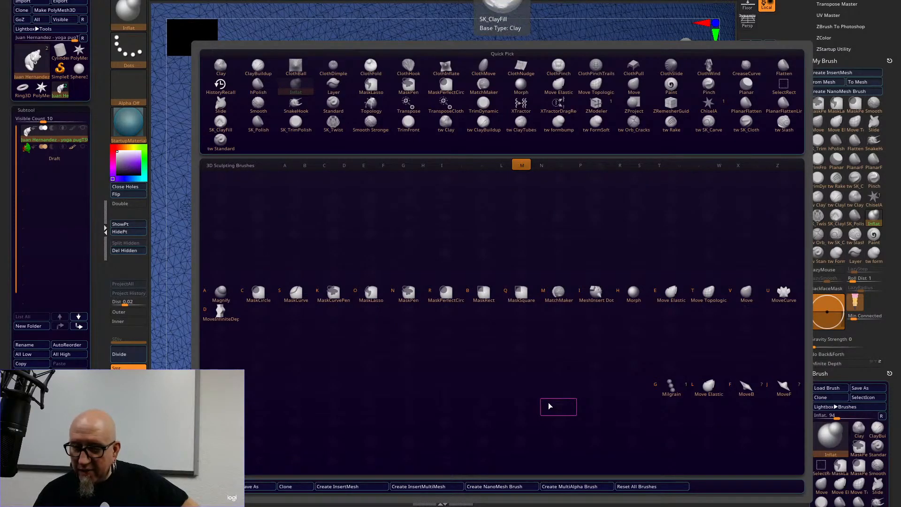
{"action": "left_click", "coordinate": [220, 294]}
{"action": "left_click_drag", "start_coordinate": [539, 195], "coordinate": [538, 197]}
{"action": "left_click_drag", "start_coordinate": [725, 290], "coordinate": [716, 306]}
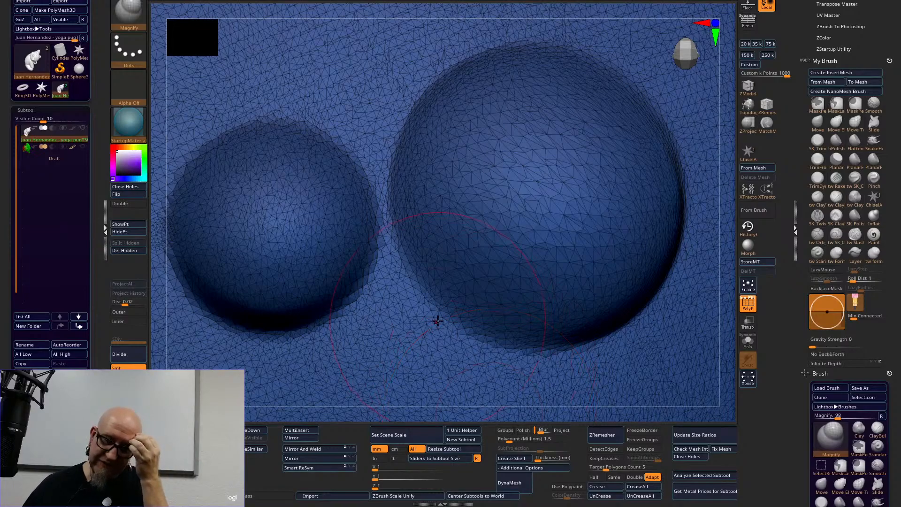
Reduce the brush size and raise a small Magnify bump just below the two large bumps.
{"action": "key", "text": "space"}
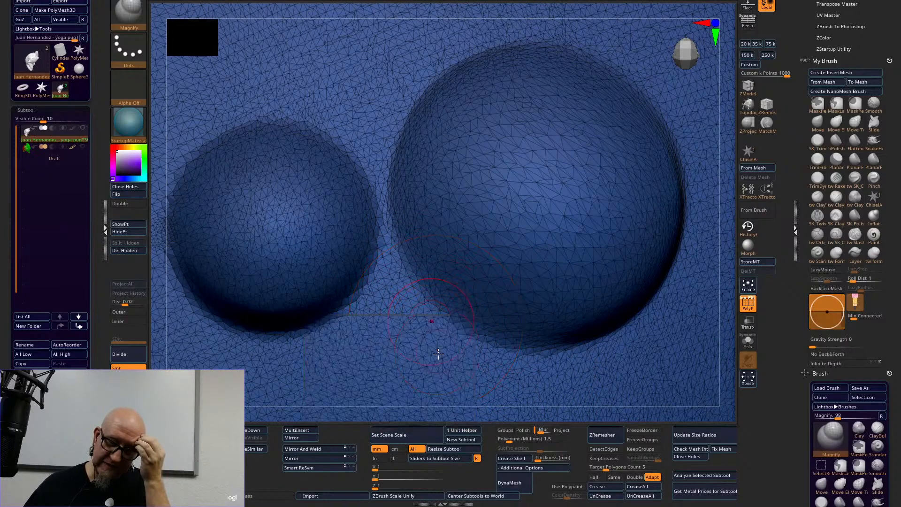
{"action": "left_click_drag", "start_coordinate": [435, 366], "coordinate": [436, 373]}
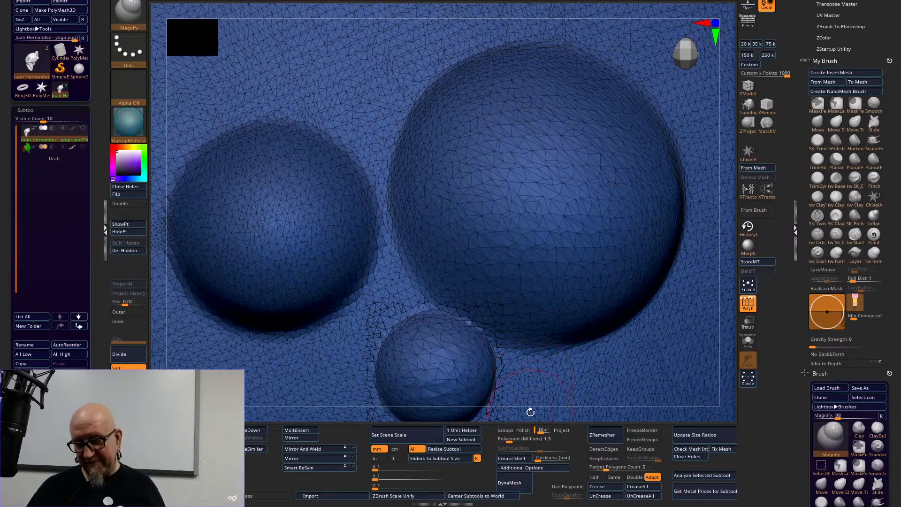
{"action": "left_click_drag", "start_coordinate": [542, 396], "coordinate": [586, 318], "text": "alt"}
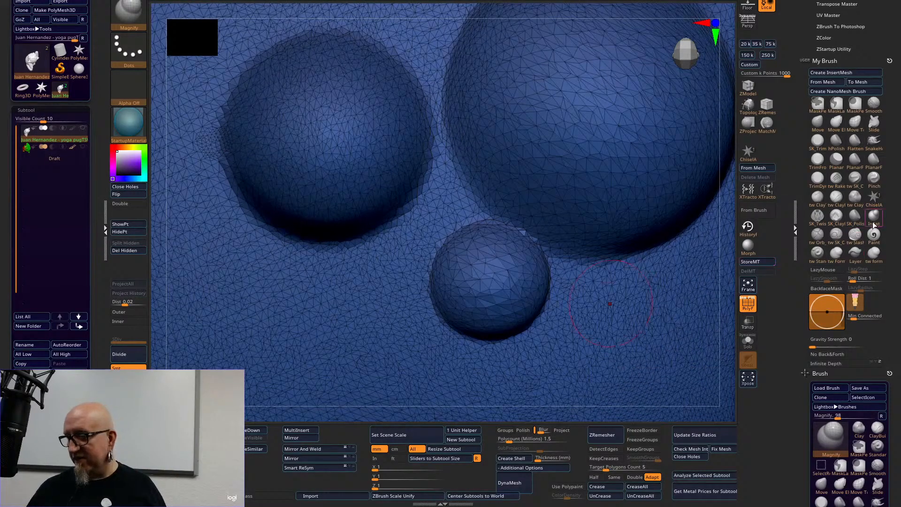
Raise a small Inflat bump beside the small Magnify one and compare the bumps in side profile.
{"action": "left_click", "coordinate": [873, 222]}
{"action": "left_click_drag", "start_coordinate": [330, 312], "coordinate": [335, 313]}
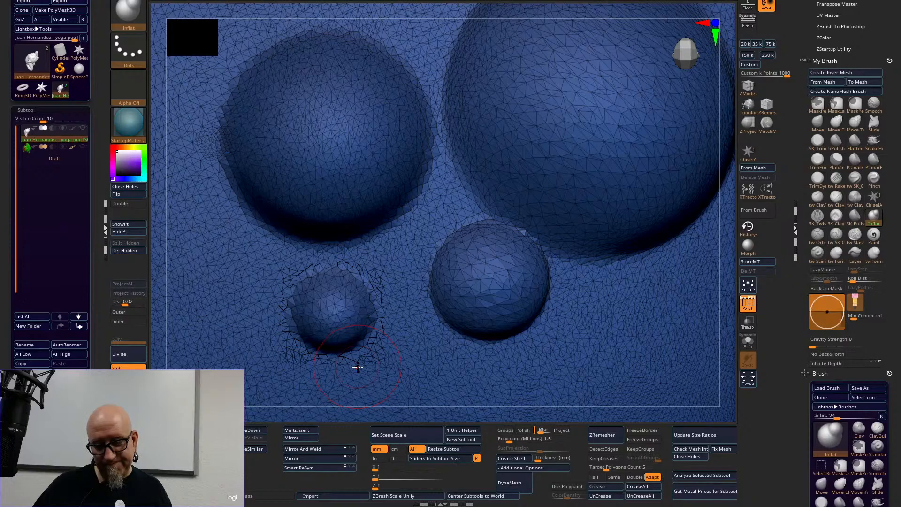
{"action": "right_click_drag", "start_coordinate": [729, 328], "coordinate": [715, 226]}
{"action": "right_click_drag", "start_coordinate": [727, 287], "coordinate": [711, 228]}
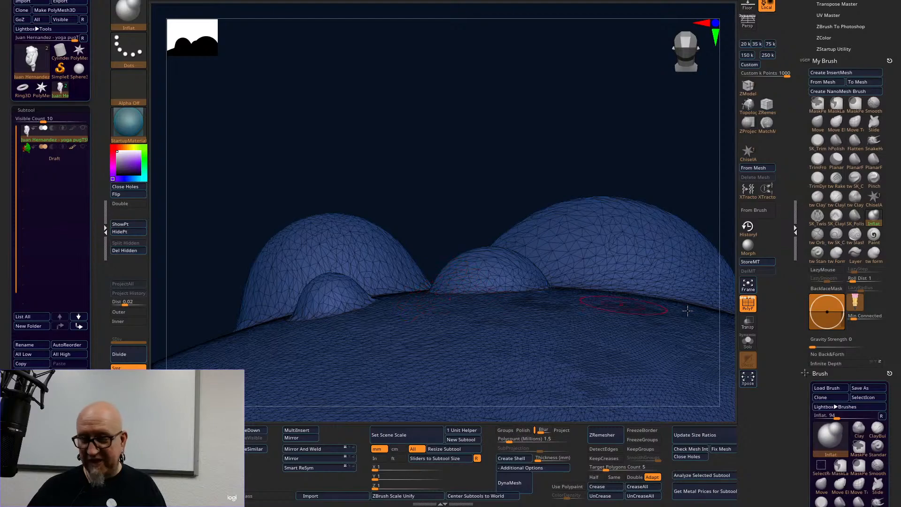
Hide the polygon wireframe and view the four bumps face-on in the context of the whole head.
{"action": "left_click", "coordinate": [748, 304]}
{"action": "left_click_drag", "start_coordinate": [555, 127], "coordinate": [405, 78], "text": "alt"}
{"action": "left_click_drag", "start_coordinate": [619, 145], "coordinate": [559, 139]}
{"action": "left_click_drag", "start_coordinate": [161, 320], "coordinate": [149, 308], "text": "alt"}
{"action": "mouse_move", "coordinate": [324, 85]}
{"action": "left_mouse_down", "text": "alt"}
{"action": "mouse_move", "coordinate": [557, 87]}
{"action": "mouse_move", "coordinate": [585, 97]}
{"action": "mouse_move", "coordinate": [488, 202]}
{"action": "left_mouse_up", "text": "alt"}
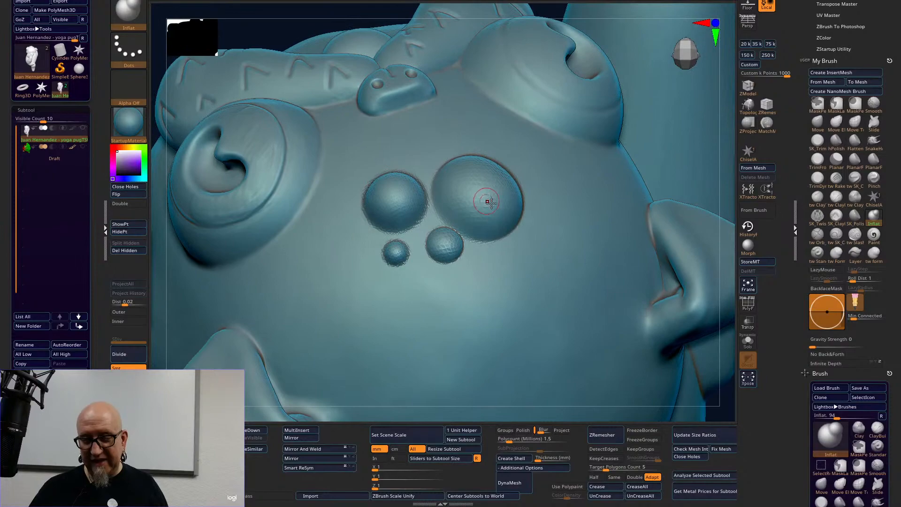
{"action": "left_click_drag", "start_coordinate": [486, 306], "coordinate": [488, 308]}
{"action": "key", "text": "ctrl"}
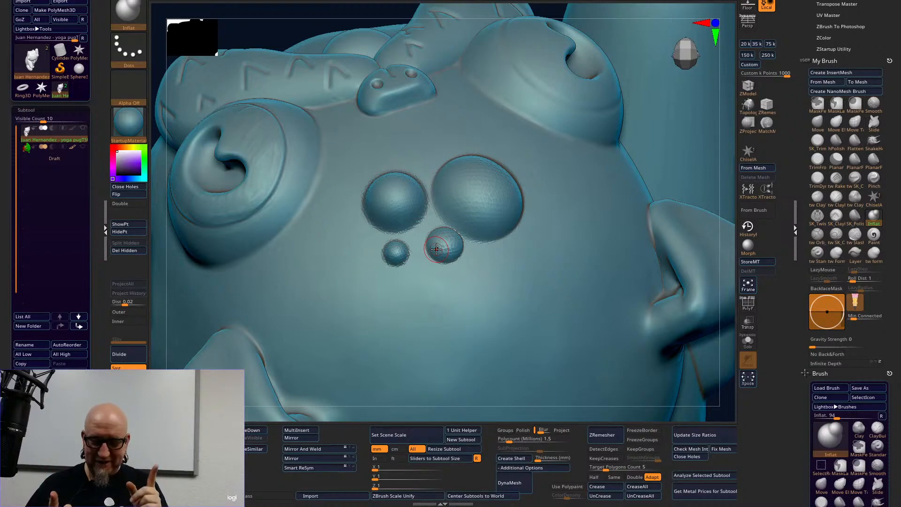
Try another Inflat bump on the smooth surface below the existing four and undo it.
{"action": "left_click_drag", "start_coordinate": [720, 327], "coordinate": [705, 280]}
{"action": "left_click_drag", "start_coordinate": [686, 330], "coordinate": [672, 245], "text": "alt"}
{"action": "left_click_drag", "start_coordinate": [689, 371], "coordinate": [667, 356], "text": "alt"}
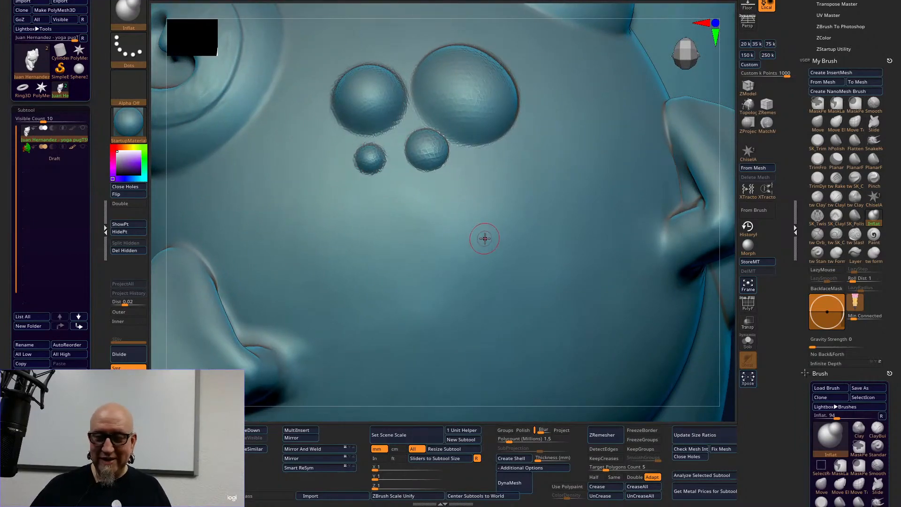
{"action": "key", "text": "space"}
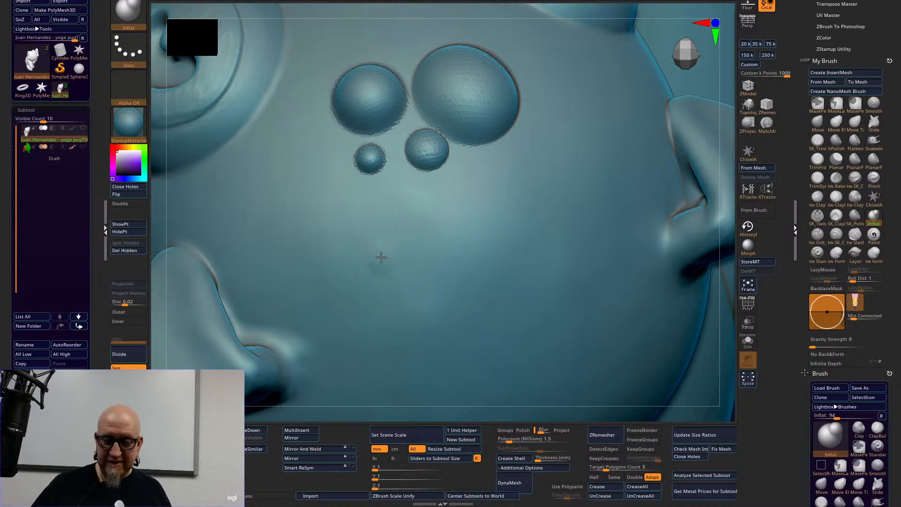
{"action": "left_click_drag", "start_coordinate": [381, 257], "coordinate": [378, 260]}
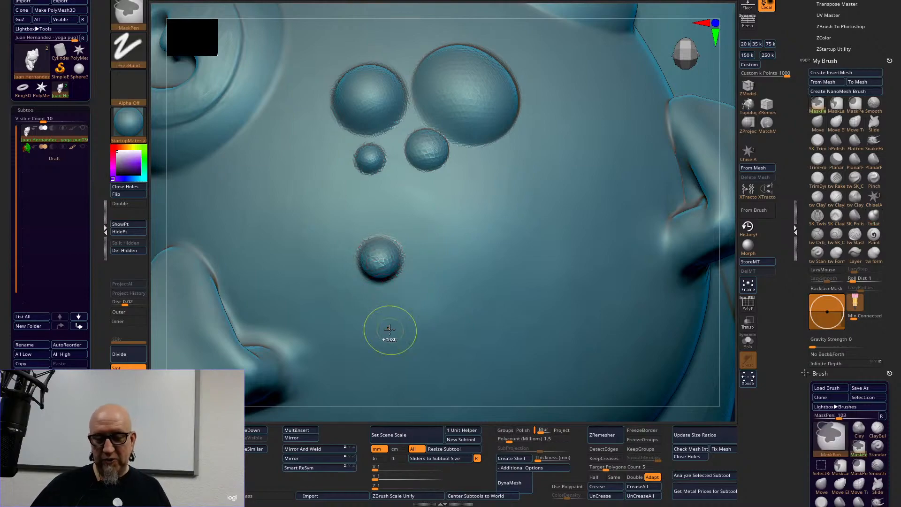
{"action": "key", "text": "ctrl+z"}
{"action": "key", "text": "ctrl+z"}
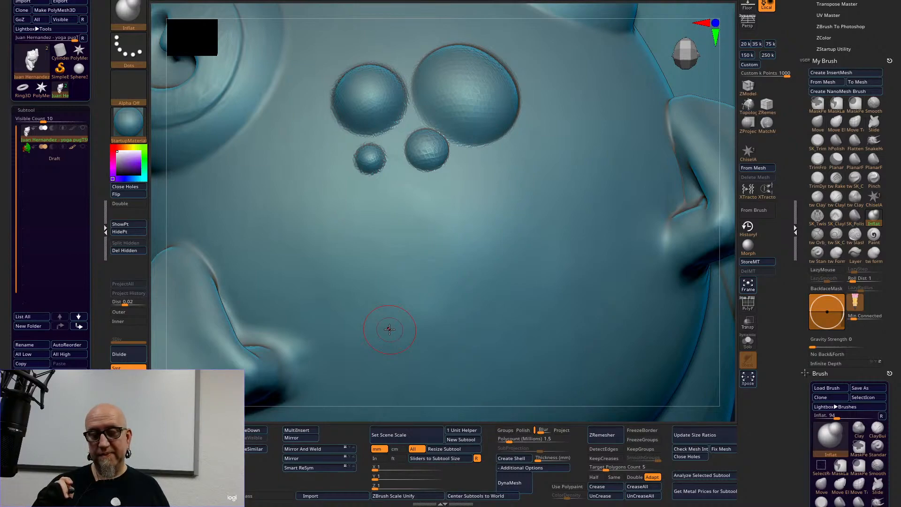
Try the Magnify brush with a larger size on the round eye with the curved groove and undo the dab.
{"action": "key", "text": "f"}
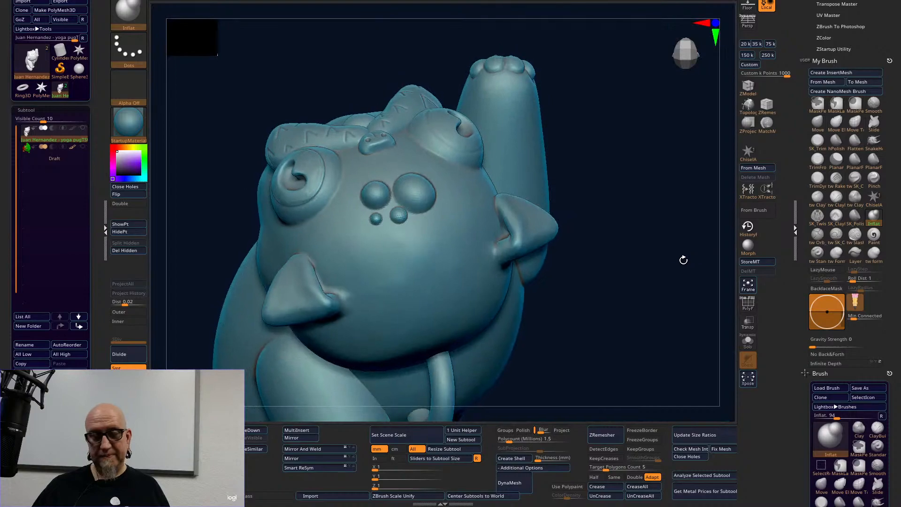
{"action": "left_click_drag", "start_coordinate": [617, 316], "coordinate": [709, 421]}
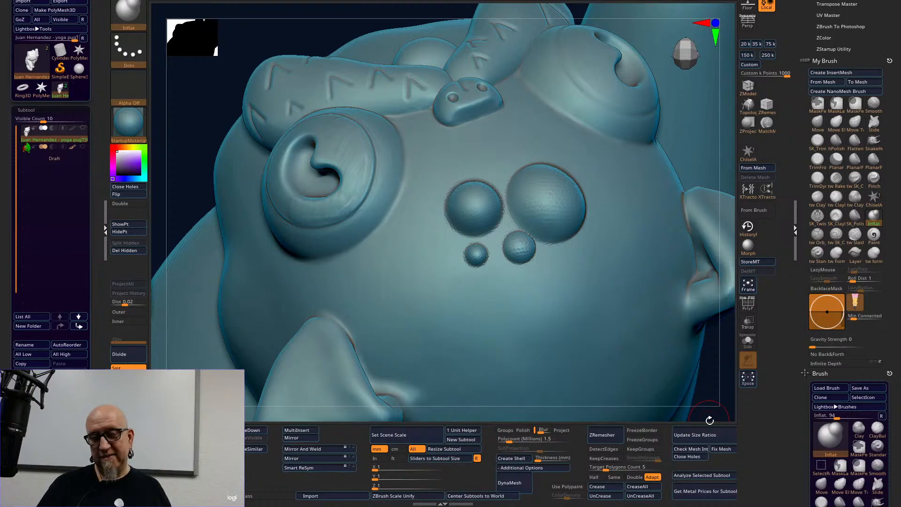
{"action": "left_click_drag", "start_coordinate": [722, 163], "coordinate": [637, 221], "text": "alt"}
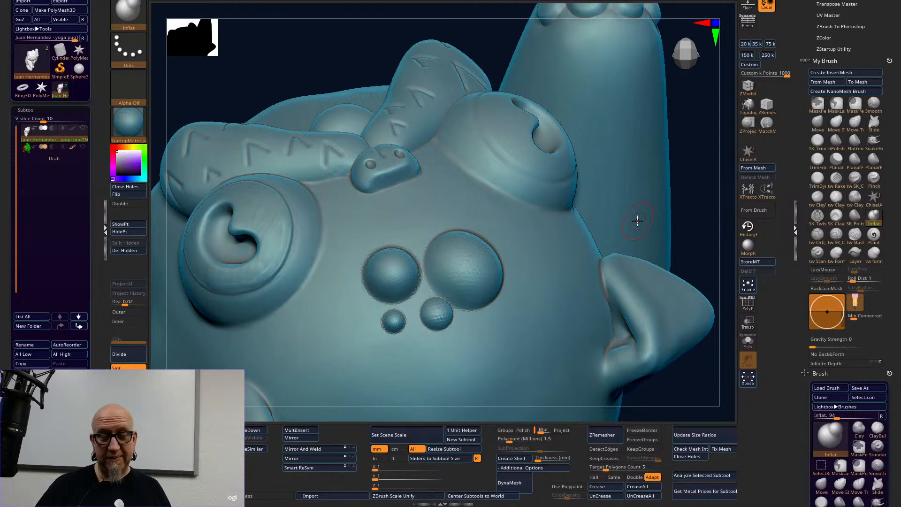
{"action": "mouse_move", "coordinate": [693, 223]}
{"action": "left_mouse_down"}
{"action": "mouse_move", "coordinate": [669, 146]}
{"action": "mouse_move", "coordinate": [613, 217]}
{"action": "mouse_move", "coordinate": [596, 293]}
{"action": "mouse_move", "coordinate": [629, 258]}
{"action": "mouse_move", "coordinate": [639, 302]}
{"action": "mouse_move", "coordinate": [619, 286]}
{"action": "left_mouse_up"}
{"action": "key", "text": "space"}
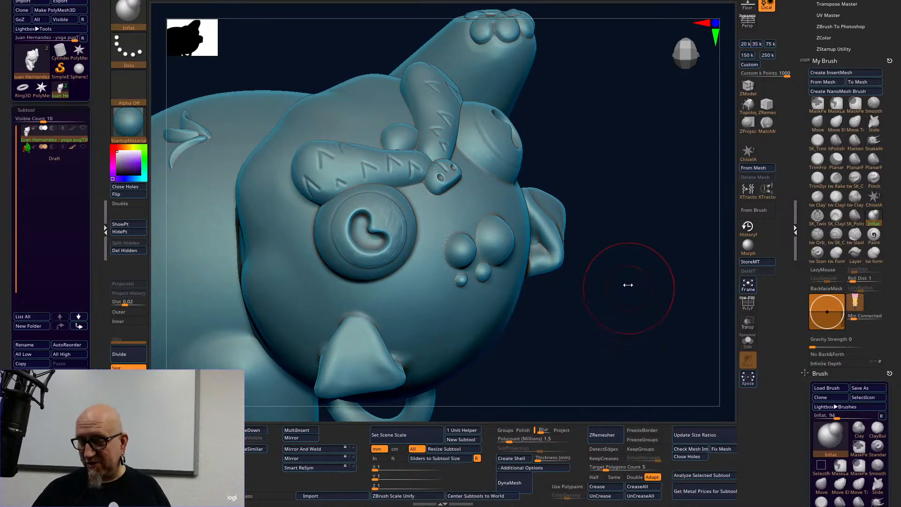
{"action": "left_click_drag", "start_coordinate": [892, 432], "coordinate": [896, 337]}
{"action": "left_click", "coordinate": [839, 385]}
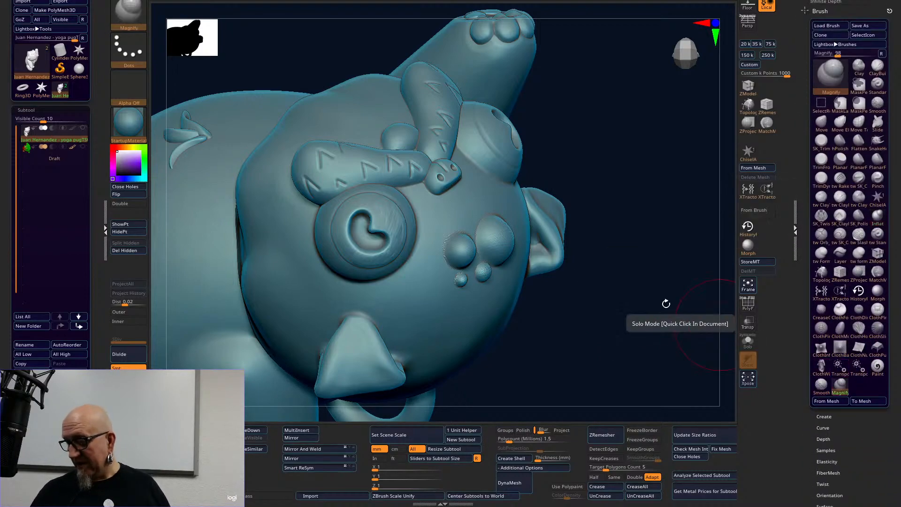
{"action": "key", "text": "space"}
{"action": "mouse_move", "coordinate": [376, 233]}
{"action": "left_mouse_down"}
{"action": "mouse_move", "coordinate": [384, 233]}
{"action": "mouse_move", "coordinate": [365, 223]}
{"action": "left_mouse_up"}
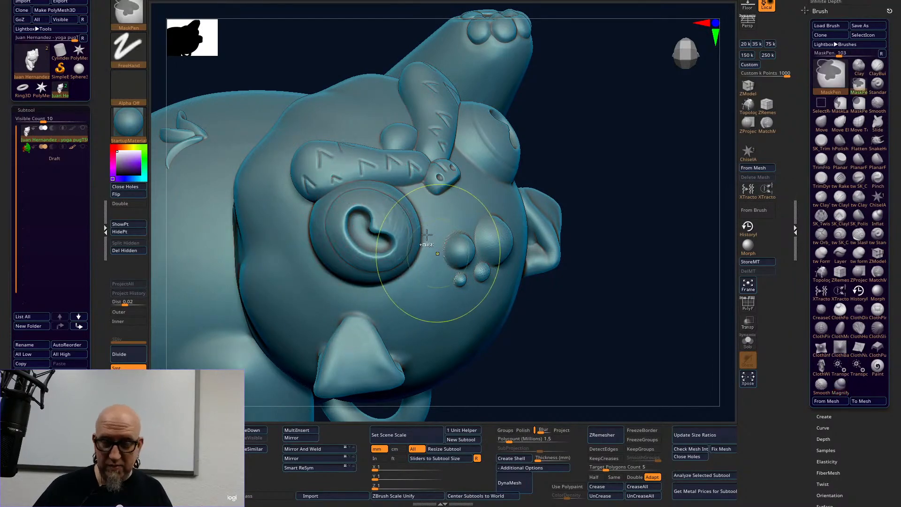
{"action": "key", "text": "ctrl+z"}
Try a stronger Magnify stroke at the centre of the grooved eye and undo it.
{"action": "left_click_drag", "start_coordinate": [370, 228], "coordinate": [377, 223]}
{"action": "key", "text": "ctrl+z"}
{"action": "key", "text": "ctrl"}
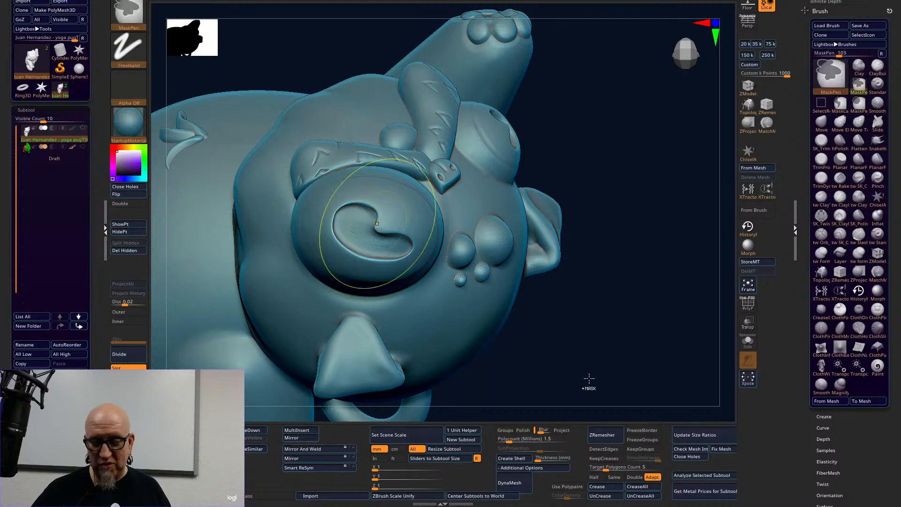
{"action": "key", "text": "ctrl+z"}
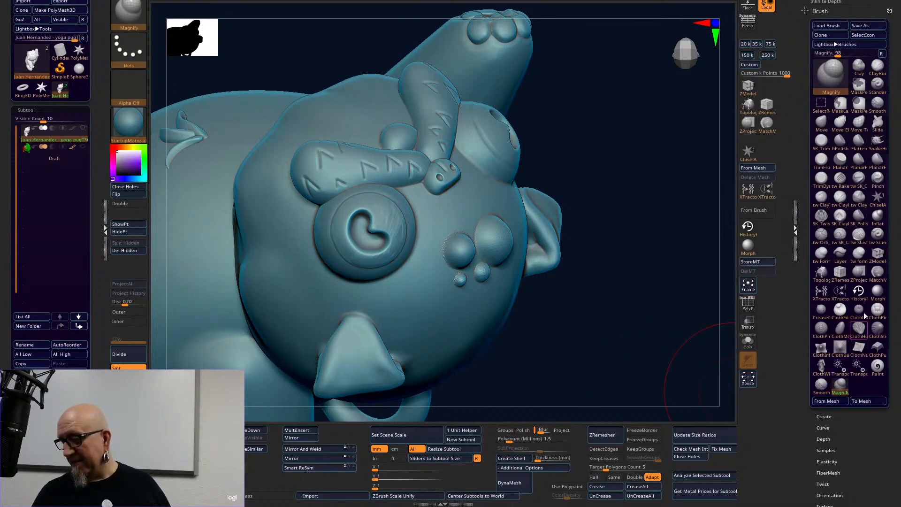
Try the Inflat brush twice on the same grooved eye for comparison, undoing each attempt.
{"action": "left_click", "coordinate": [878, 215]}
{"action": "left_click_drag", "start_coordinate": [372, 230], "coordinate": [373, 228]}
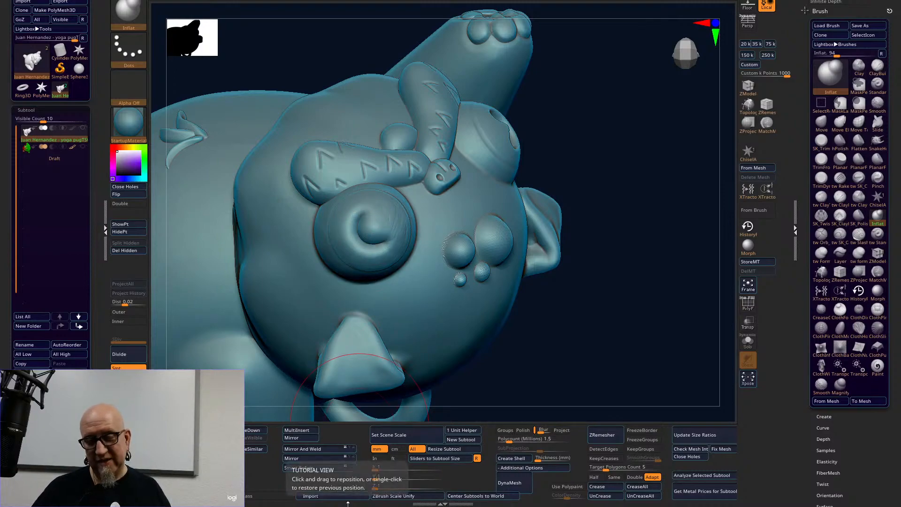
{"action": "key", "text": "ctrl"}
{"action": "key", "text": "ctrl+z"}
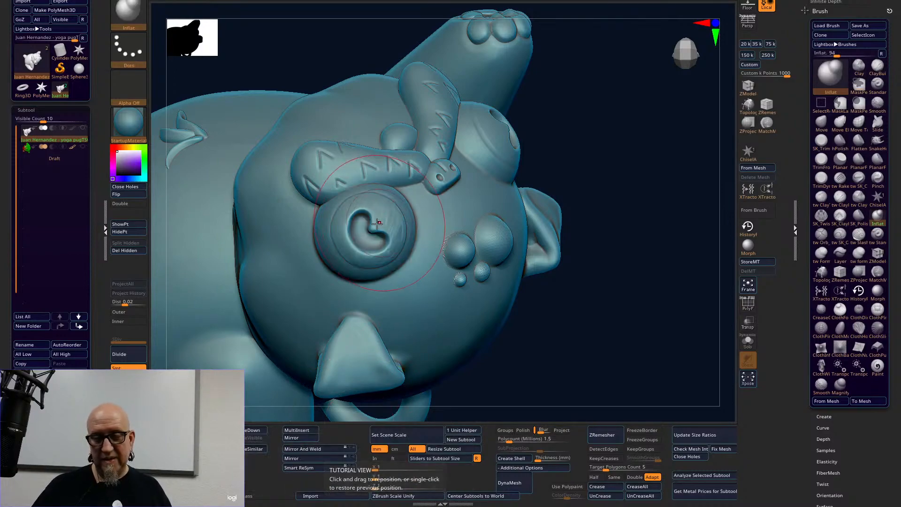
{"action": "left_click_drag", "start_coordinate": [373, 228], "coordinate": [374, 224]}
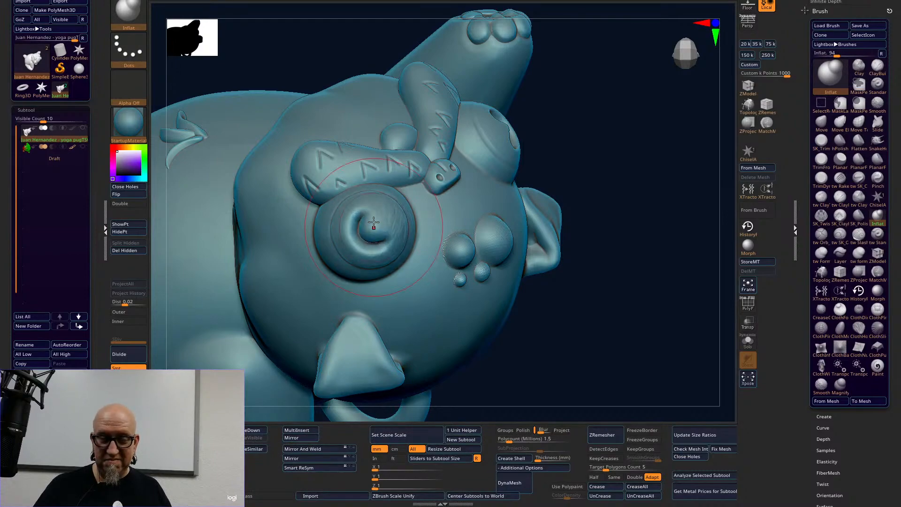
{"action": "key", "text": "ctrl+z"}
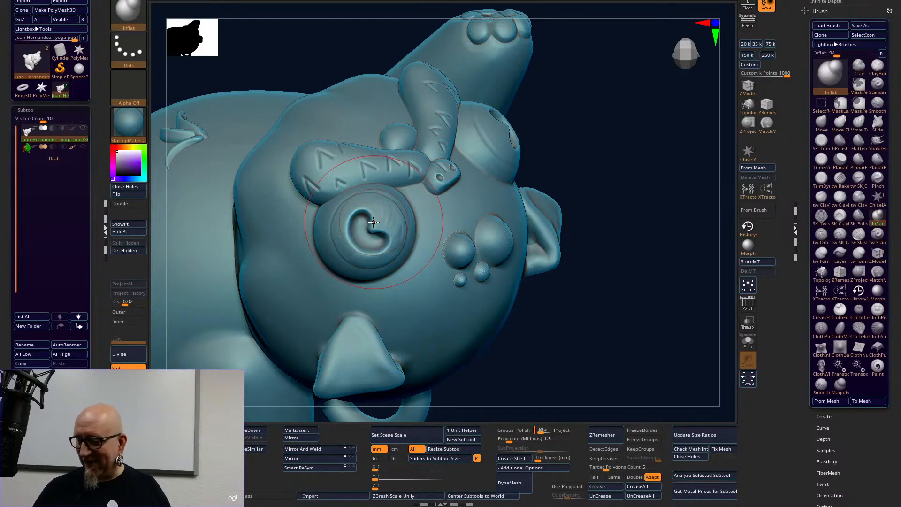
Switch back to Magnify, enlarge the grooved eye once more for comparison and undo the stroke.
{"action": "left_click", "coordinate": [841, 394]}
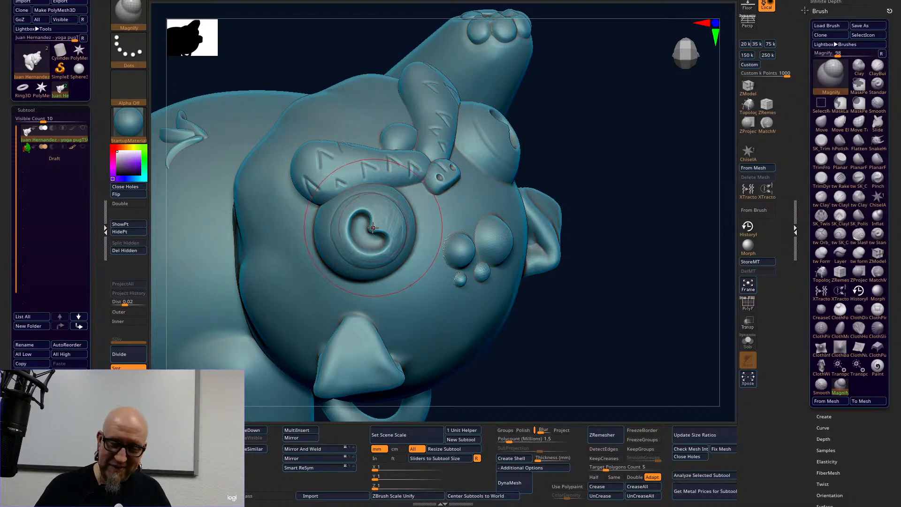
{"action": "left_click_drag", "start_coordinate": [374, 227], "coordinate": [371, 224]}
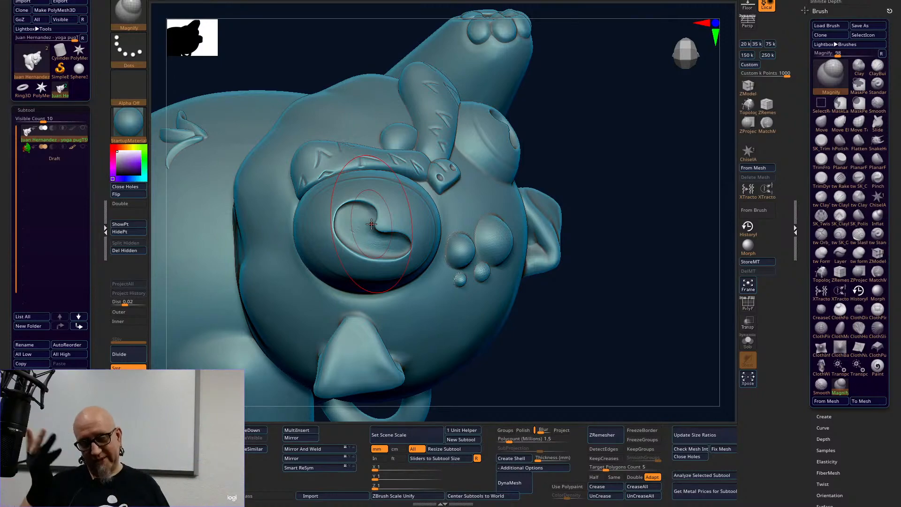
{"action": "key", "text": "ctrl"}
Undo the four test bumps raised on the head.
{"action": "left_click_drag", "start_coordinate": [610, 382], "coordinate": [569, 371]}
{"action": "mouse_move", "coordinate": [602, 402]}
{"action": "left_mouse_down", "text": "alt"}
{"action": "mouse_move", "coordinate": [609, 408]}
{"action": "mouse_move", "coordinate": [610, 390]}
{"action": "left_mouse_up", "text": "alt"}
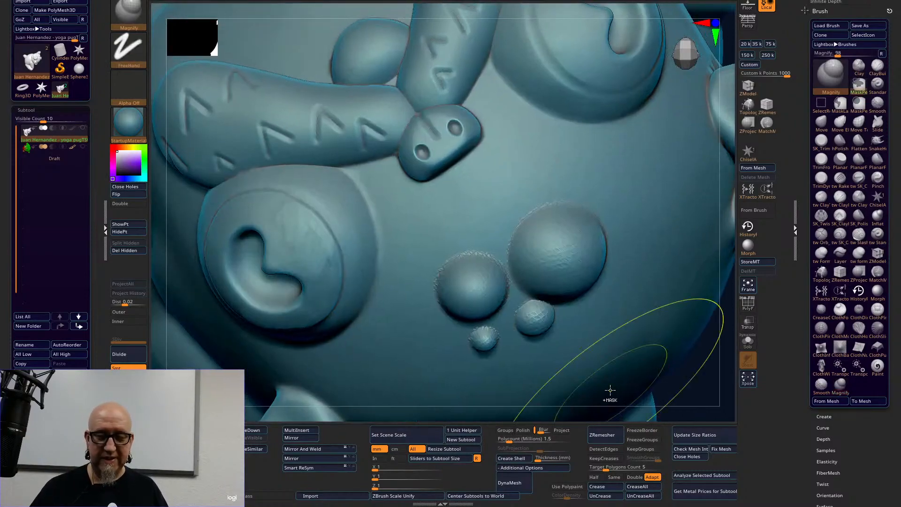
{"action": "key", "text": "ctrl+z"}
{"action": "key", "text": "ctrl+z"}
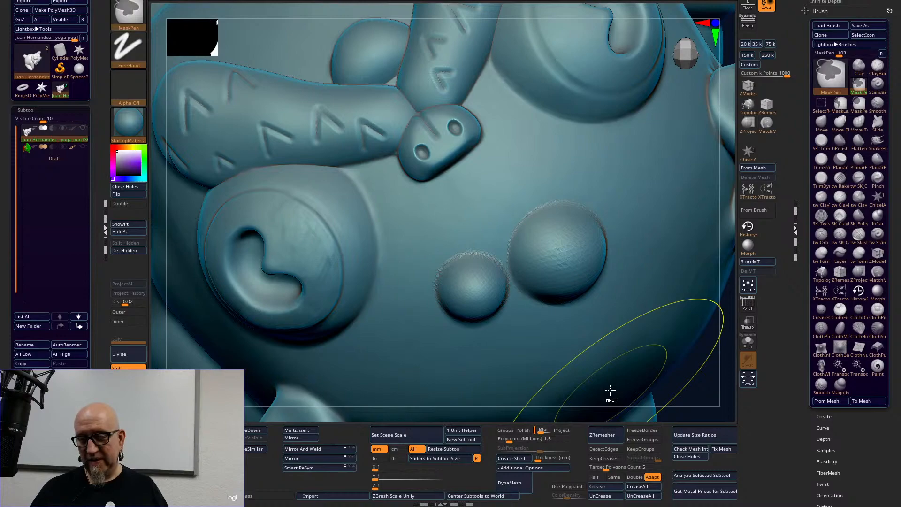
{"action": "key", "text": "ctrl+z"}
{"action": "key", "text": "ctrl+z"}
Swell the two-holed snout with repeated large Inflat dabs and undo the last dab.
{"action": "mouse_move", "coordinate": [725, 307]}
{"action": "left_mouse_down"}
{"action": "mouse_move", "coordinate": [629, 408]}
{"action": "mouse_move", "coordinate": [687, 383]}
{"action": "mouse_move", "coordinate": [702, 443]}
{"action": "left_mouse_up"}
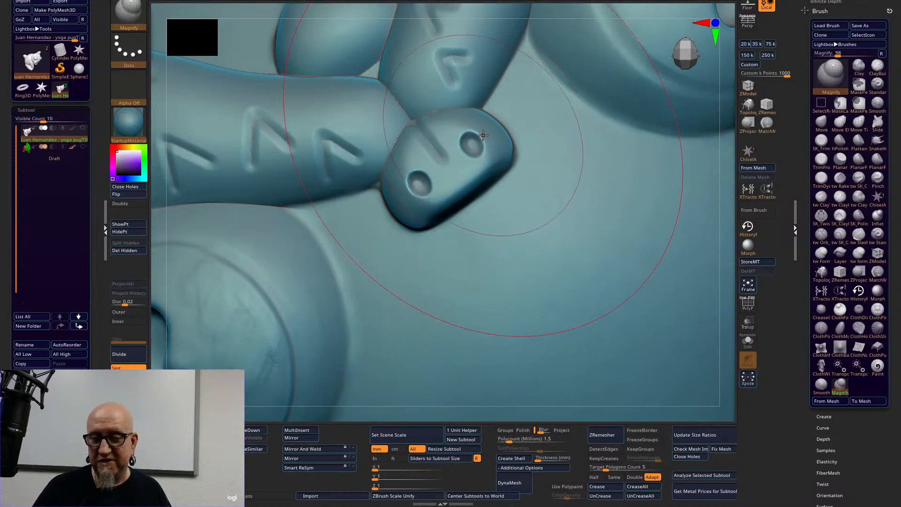
{"action": "left_click", "coordinate": [877, 215]}
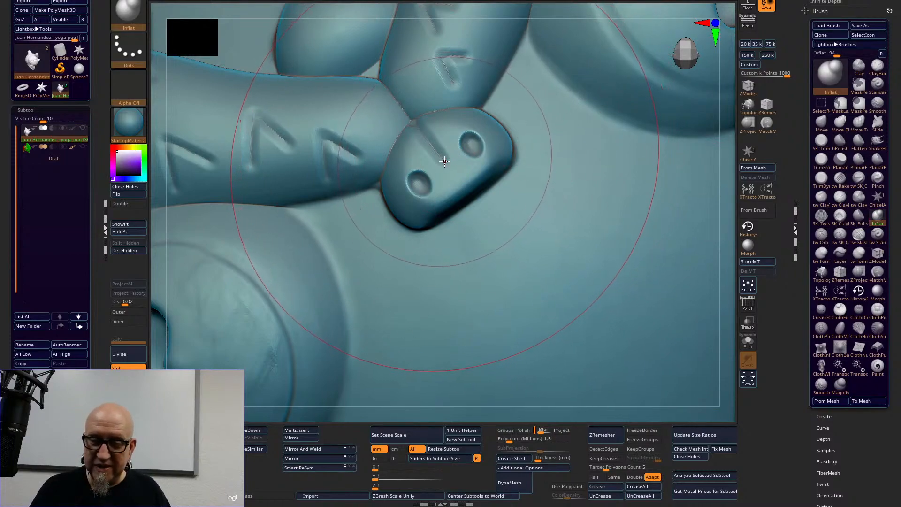
{"action": "left_click_drag", "start_coordinate": [443, 161], "coordinate": [445, 162]}
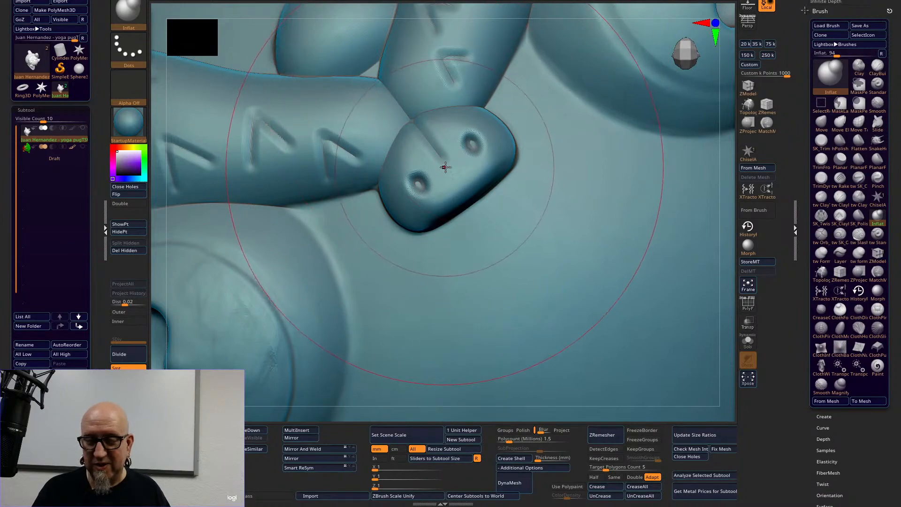
{"action": "left_click", "coordinate": [444, 167]}
{"action": "left_click_drag", "start_coordinate": [447, 169], "coordinate": [442, 168]}
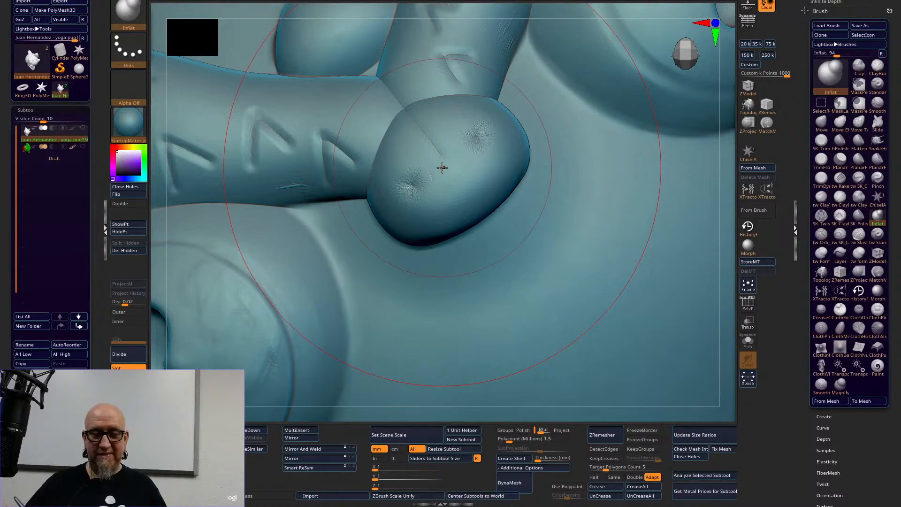
{"action": "key", "text": "ctrl"}
{"action": "key", "text": "ctrl+z"}
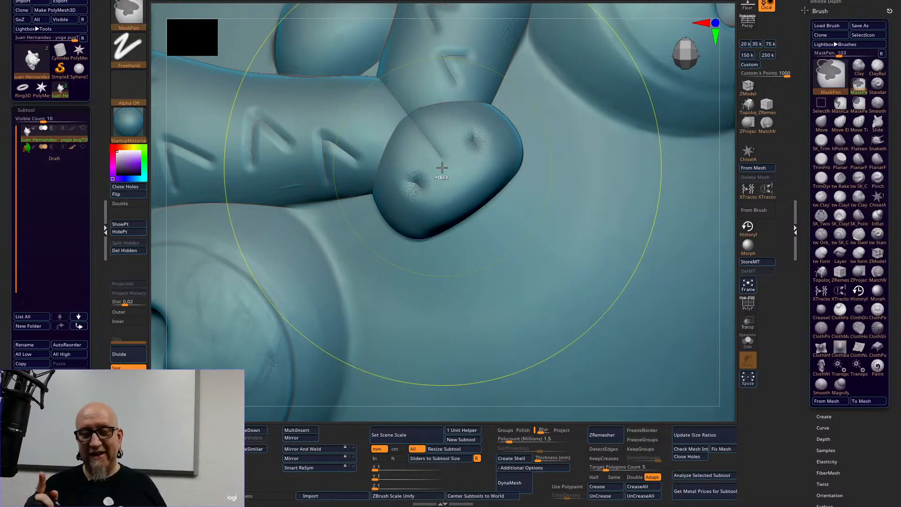
Undo the remaining Inflat dabs on the two-holed snout, and try the Magnify brush there instead, undoing that too.
{"action": "key", "text": "ctrl+z"}
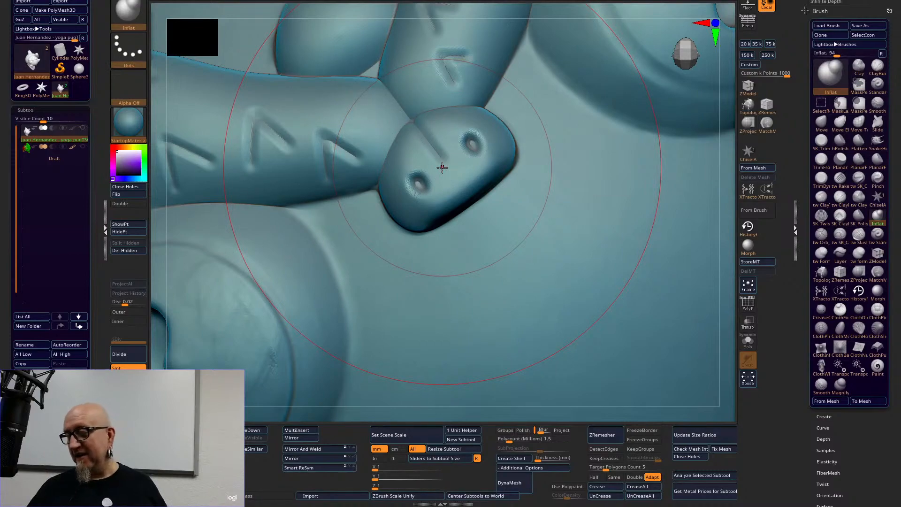
{"action": "key", "text": "ctrl+z"}
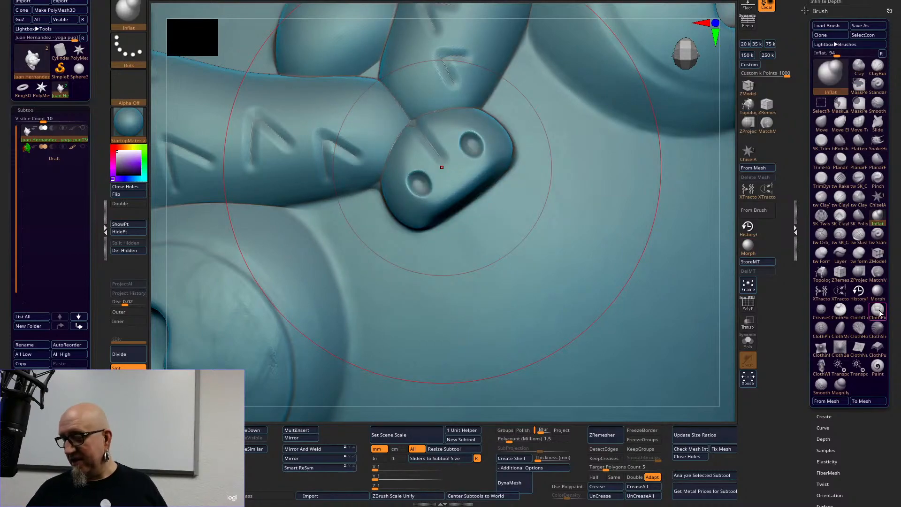
{"action": "left_click", "coordinate": [840, 382]}
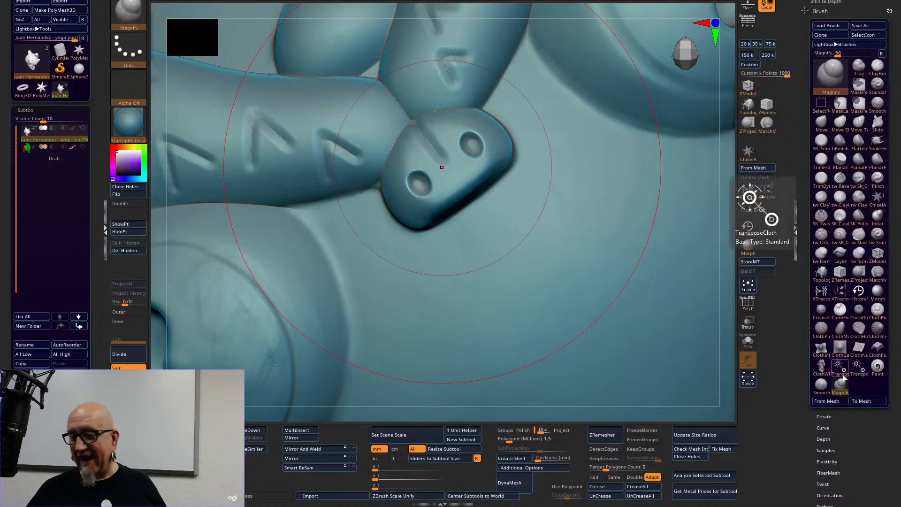
{"action": "left_click_drag", "start_coordinate": [446, 165], "coordinate": [443, 162]}
{"action": "left_click_drag", "start_coordinate": [723, 280], "coordinate": [502, 84], "text": "alt"}
{"action": "mouse_move", "coordinate": [501, 268]}
{"action": "left_mouse_down"}
{"action": "mouse_move", "coordinate": [539, 149]}
{"action": "mouse_move", "coordinate": [561, 171]}
{"action": "mouse_move", "coordinate": [492, 163]}
{"action": "mouse_move", "coordinate": [567, 207]}
{"action": "mouse_move", "coordinate": [583, 296]}
{"action": "mouse_move", "coordinate": [497, 305]}
{"action": "mouse_move", "coordinate": [591, 352]}
{"action": "left_mouse_up"}
{"action": "key", "text": "ctrl+z"}
{"action": "key", "text": "ctrl+z"}
Enlarge the snout once more with Magnify, examine its shape from the side and front, and undo the stroke.
{"action": "left_click_drag", "start_coordinate": [426, 355], "coordinate": [442, 286]}
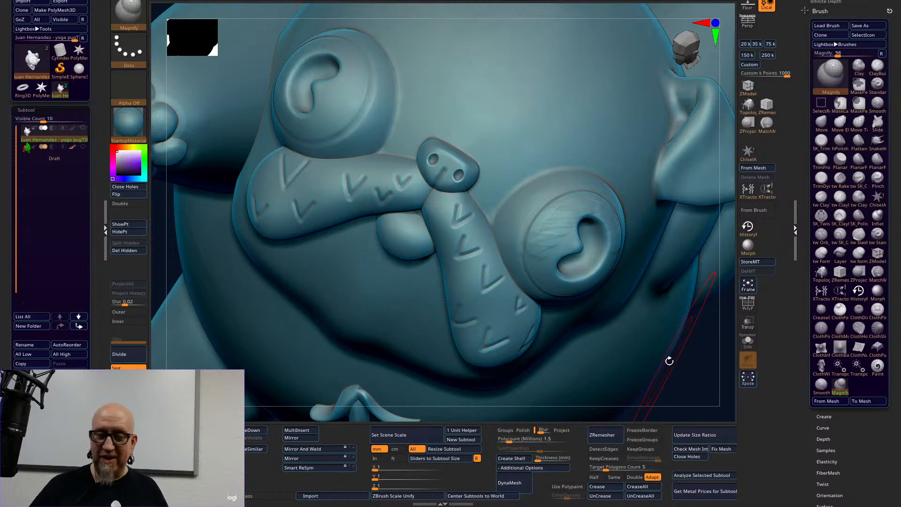
{"action": "left_click_drag", "start_coordinate": [441, 162], "coordinate": [448, 166]}
{"action": "left_click_drag", "start_coordinate": [711, 365], "coordinate": [552, 229]}
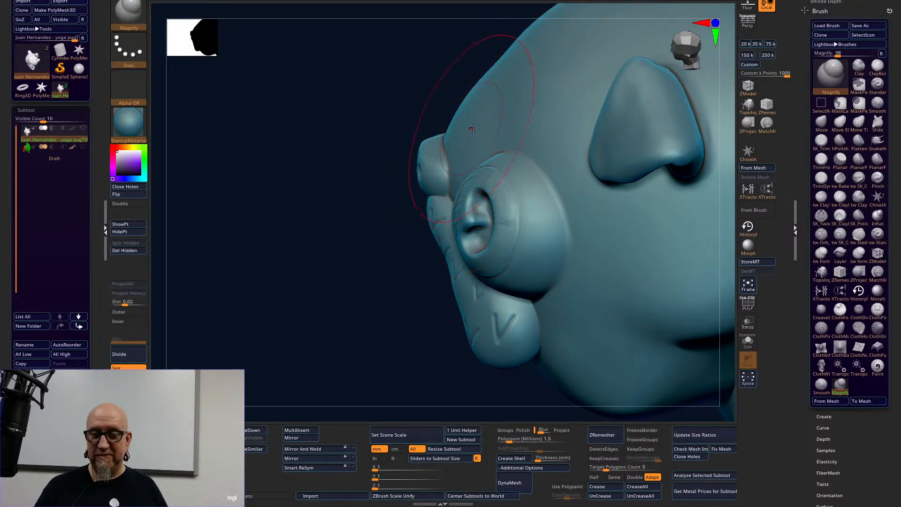
{"action": "mouse_move", "coordinate": [413, 382]}
{"action": "left_mouse_down"}
{"action": "mouse_move", "coordinate": [441, 381]}
{"action": "mouse_move", "coordinate": [436, 328]}
{"action": "left_mouse_up"}
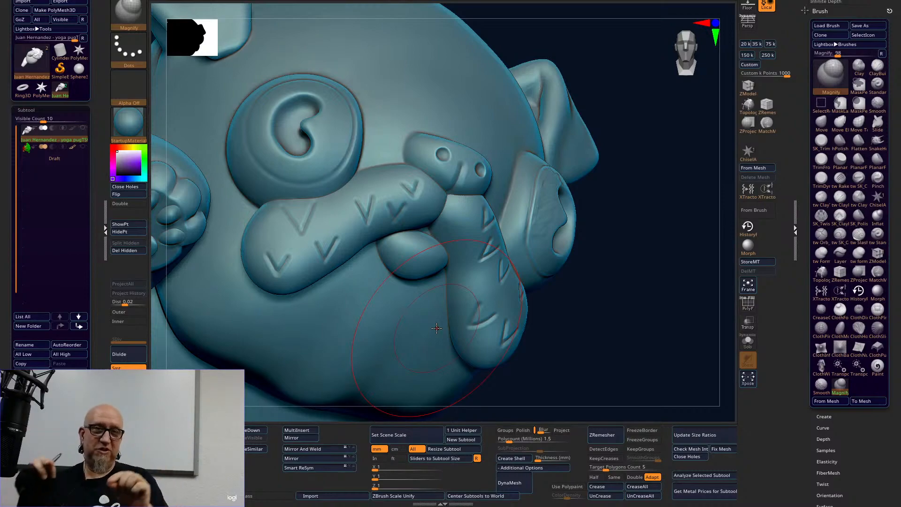
{"action": "key", "text": "ctrl+z"}
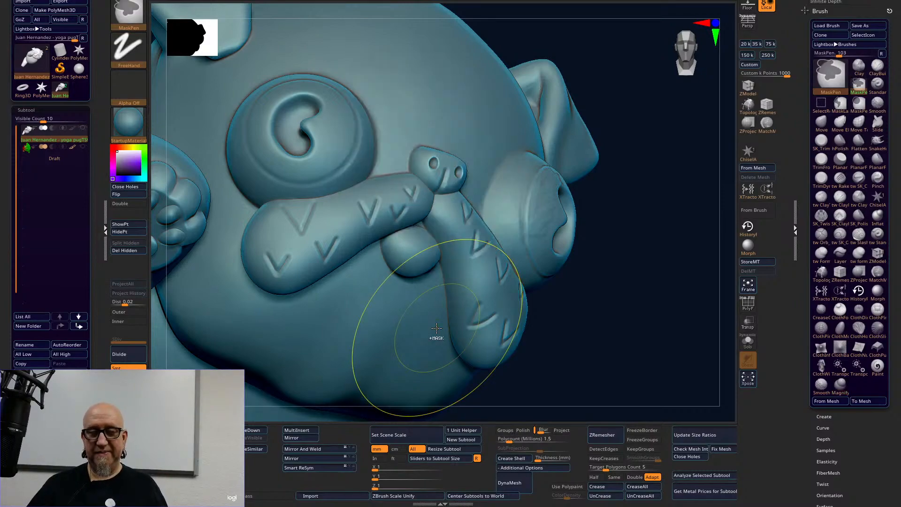
Switch to the Inflat brush, swell the snout from the front view for comparison and undo the stroke.
{"action": "mouse_move", "coordinate": [695, 306]}
{"action": "left_mouse_down"}
{"action": "mouse_move", "coordinate": [629, 303]}
{"action": "mouse_move", "coordinate": [632, 289]}
{"action": "left_mouse_up"}
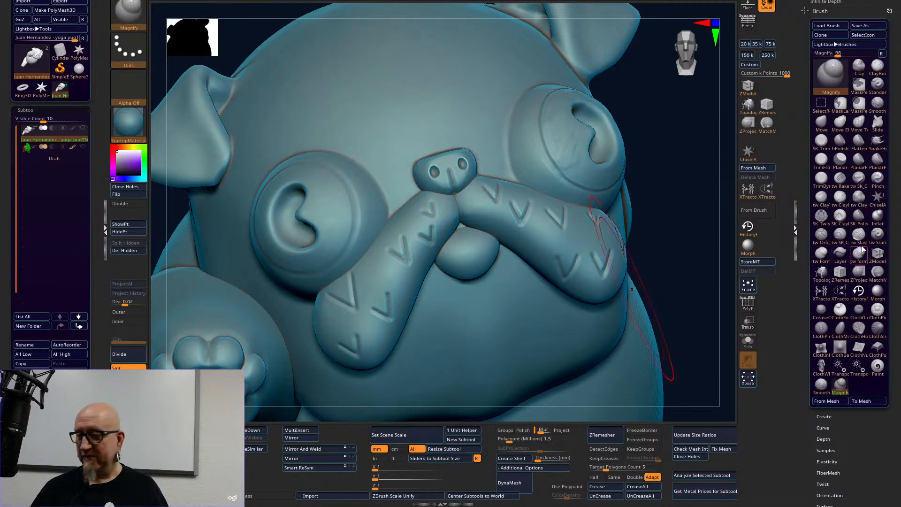
{"action": "left_click", "coordinate": [877, 217]}
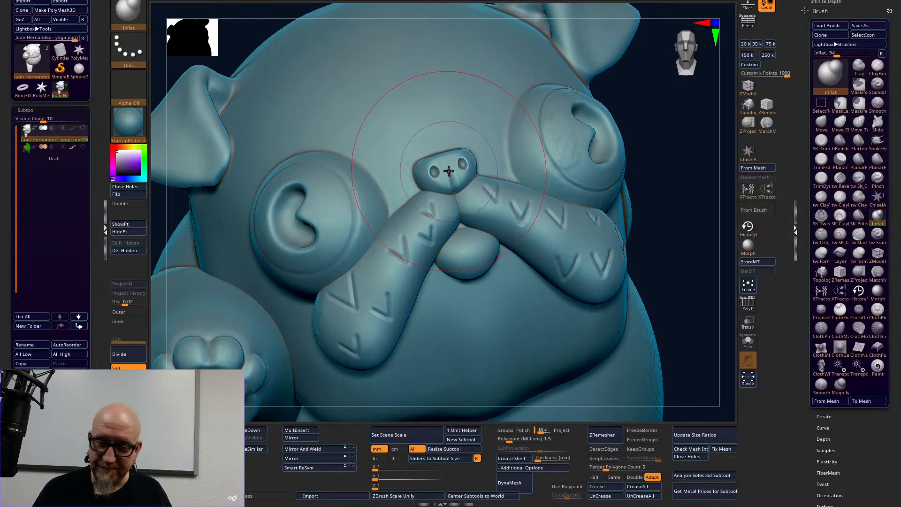
{"action": "left_click_drag", "start_coordinate": [450, 171], "coordinate": [453, 175]}
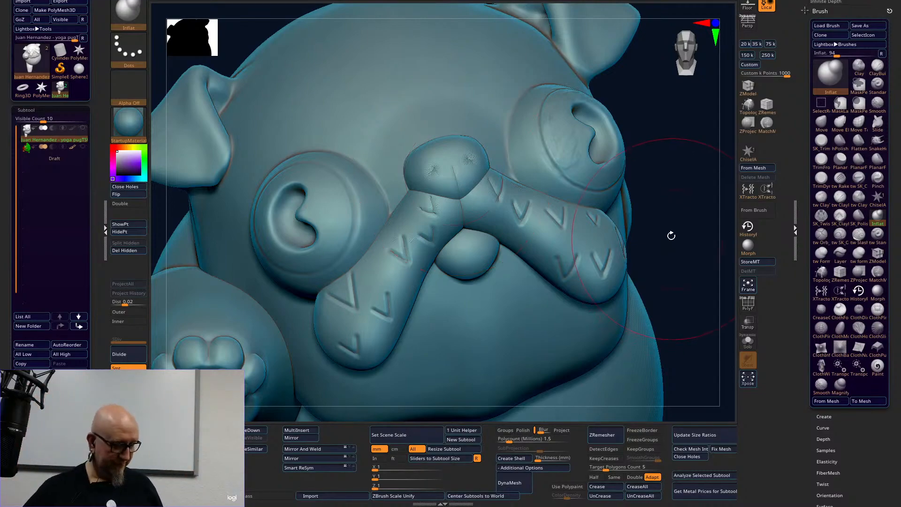
{"action": "key", "text": "ctrl"}
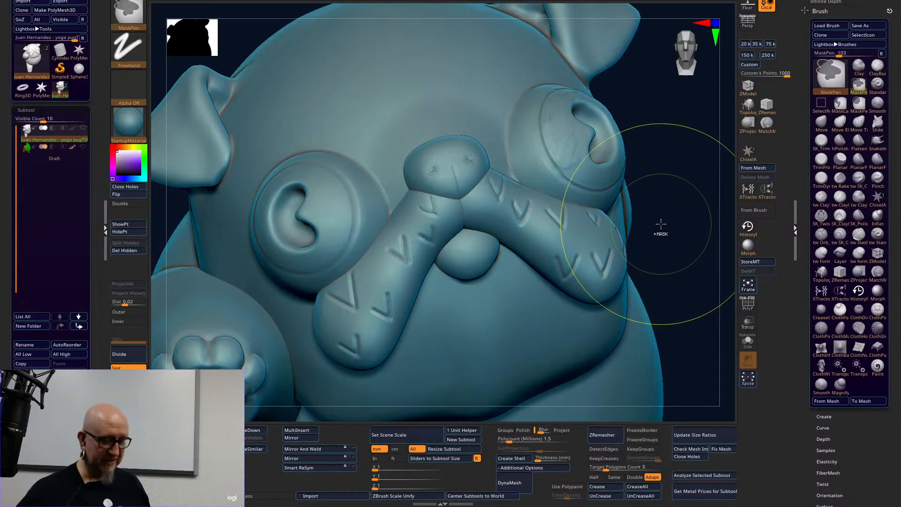
{"action": "key", "text": "ctrl+z"}
Inflate the eye with the curved groove using the Inflat brush and undo the stroke.
{"action": "mouse_move", "coordinate": [664, 185]}
{"action": "left_mouse_down"}
{"action": "mouse_move", "coordinate": [675, 254]}
{"action": "mouse_move", "coordinate": [673, 235]}
{"action": "mouse_move", "coordinate": [608, 201]}
{"action": "left_mouse_up"}
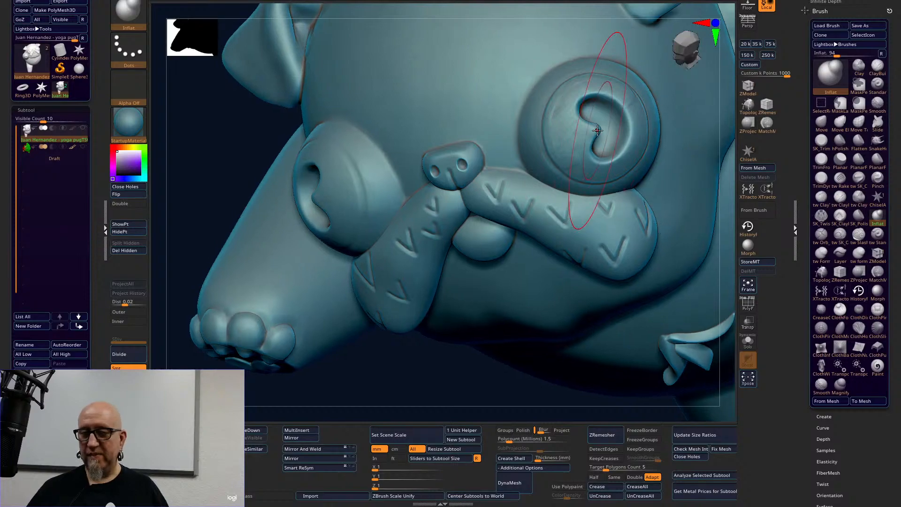
{"action": "left_click_drag", "start_coordinate": [591, 129], "coordinate": [585, 136]}
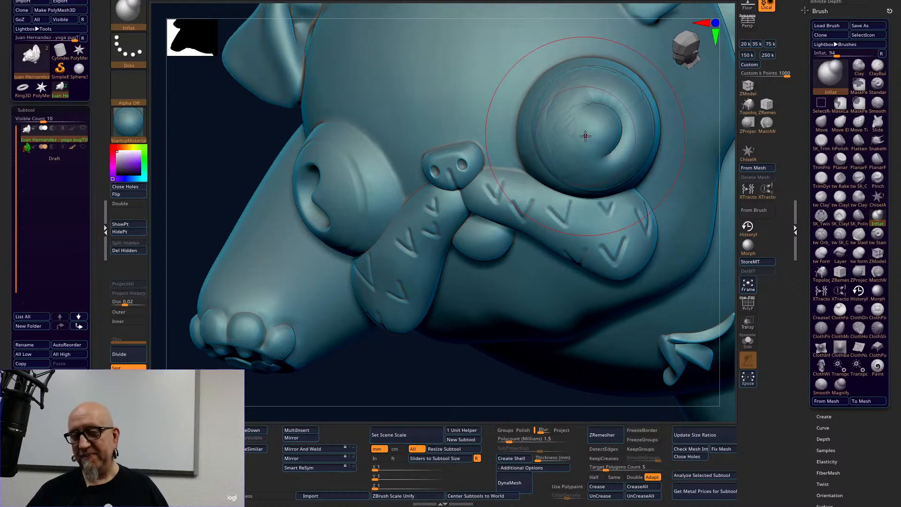
{"action": "key", "text": "ctrl+z"}
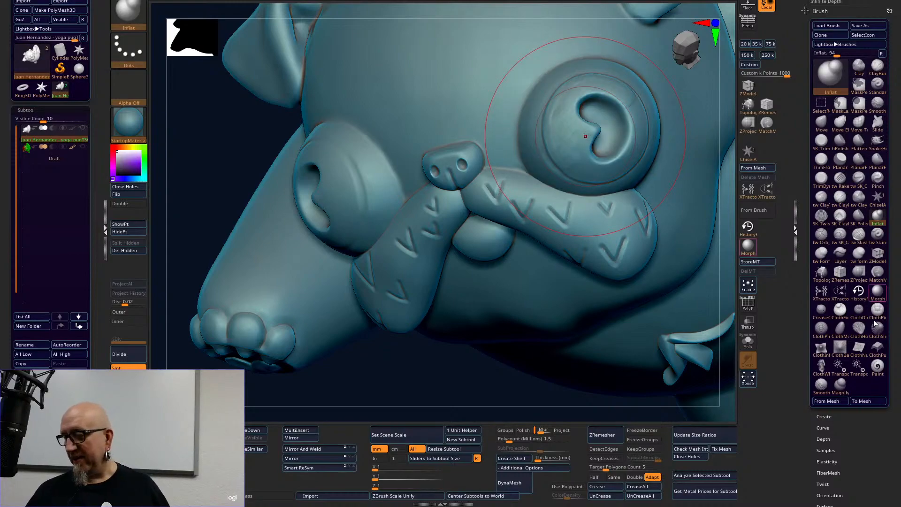
Switch to the Magnify brush, enlarge the same grooved eye, compare its shape and undo the stroke.
{"action": "left_click", "coordinate": [840, 384]}
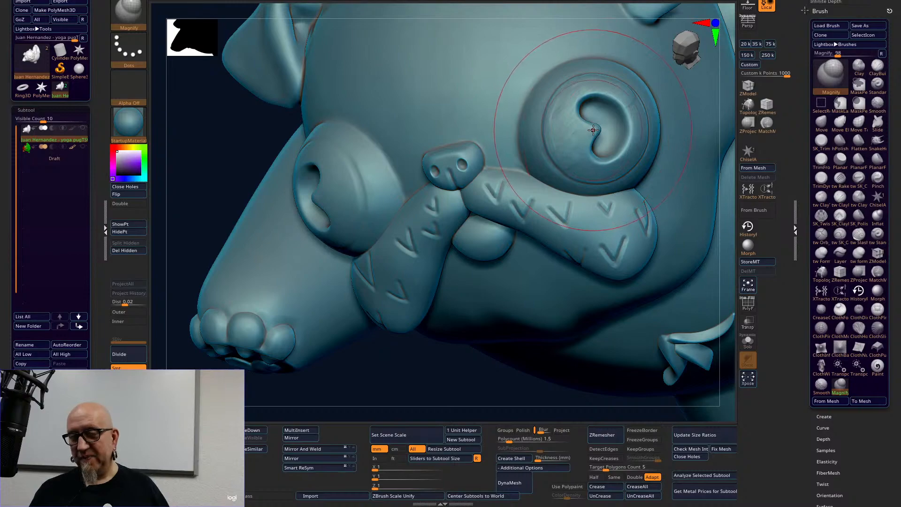
{"action": "left_click_drag", "start_coordinate": [592, 130], "coordinate": [591, 130]}
{"action": "mouse_move", "coordinate": [475, 401]}
{"action": "left_mouse_down", "text": "alt"}
{"action": "mouse_move", "coordinate": [456, 350]}
{"action": "mouse_move", "coordinate": [478, 347]}
{"action": "mouse_move", "coordinate": [452, 354]}
{"action": "mouse_move", "coordinate": [468, 301]}
{"action": "mouse_move", "coordinate": [493, 358]}
{"action": "left_mouse_up", "text": "alt"}
{"action": "key", "text": "ctrl"}
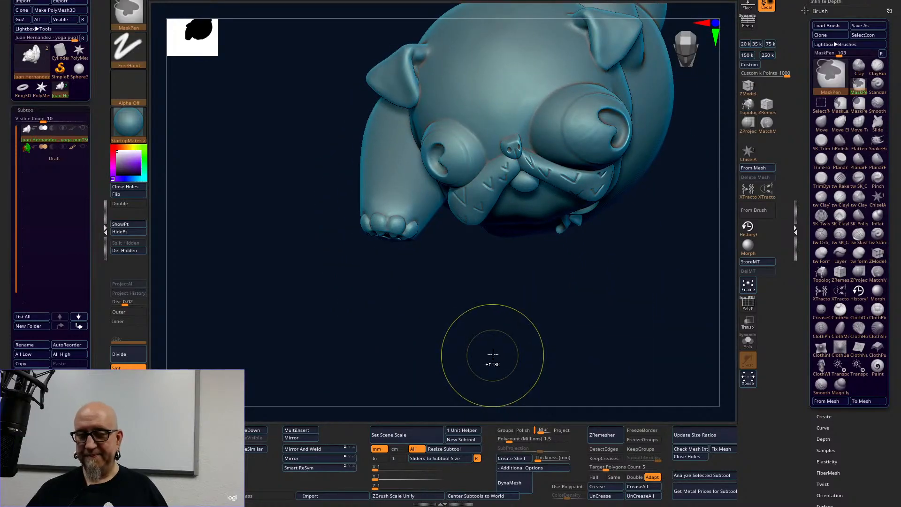
Sculpt a short, narrow straight stroke on top of the head with the tw FormSoft brush.
{"action": "mouse_move", "coordinate": [569, 289]}
{"action": "left_mouse_down"}
{"action": "mouse_move", "coordinate": [594, 378]}
{"action": "mouse_move", "coordinate": [635, 337]}
{"action": "mouse_move", "coordinate": [643, 398]}
{"action": "left_mouse_up"}
{"action": "left_click_drag", "start_coordinate": [633, 342], "coordinate": [658, 399], "text": "alt"}
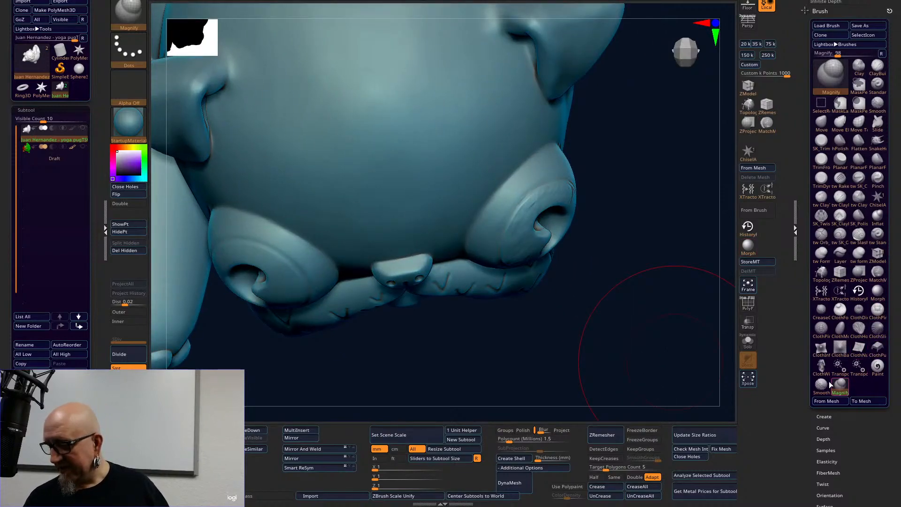
{"action": "left_click_drag", "start_coordinate": [898, 312], "coordinate": [893, 404]}
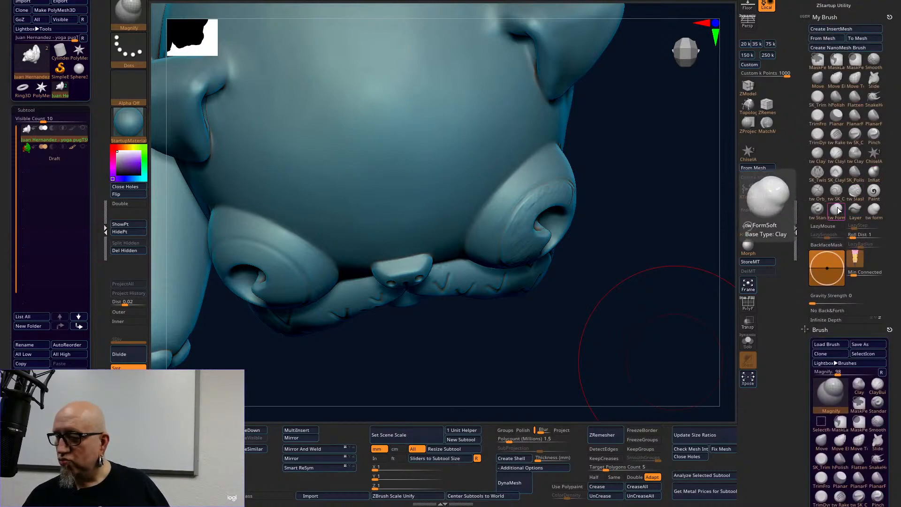
{"action": "left_click", "coordinate": [837, 210]}
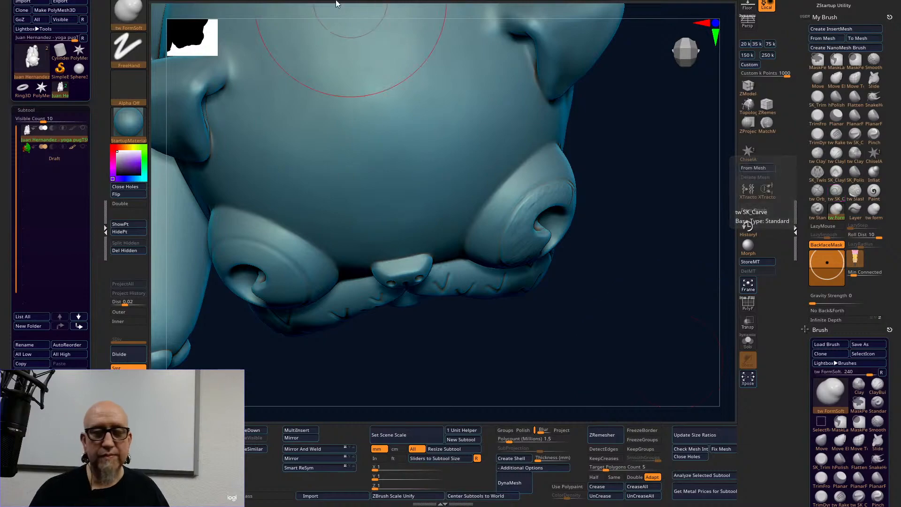
{"action": "right_click", "coordinate": [361, 126]}
{"action": "mouse_move", "coordinate": [362, 126]}
{"action": "left_mouse_down"}
{"action": "mouse_move", "coordinate": [336, 125]}
{"action": "mouse_move", "coordinate": [394, 99]}
{"action": "left_mouse_up"}
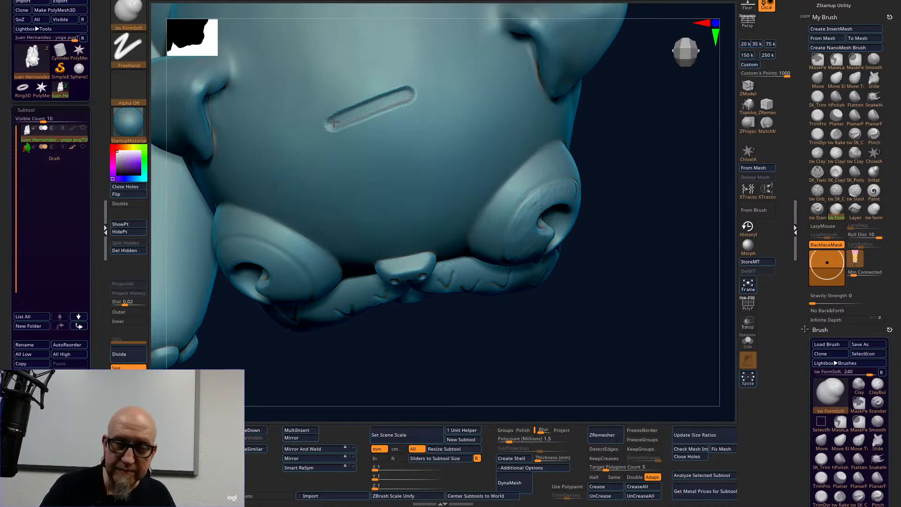
Add a second stroke across the first to form a cross on the head, and smooth their intersection.
{"action": "mouse_move", "coordinate": [334, 122]}
{"action": "left_mouse_down"}
{"action": "mouse_move", "coordinate": [392, 98]}
{"action": "mouse_move", "coordinate": [393, 159]}
{"action": "mouse_move", "coordinate": [349, 59]}
{"action": "left_mouse_up"}
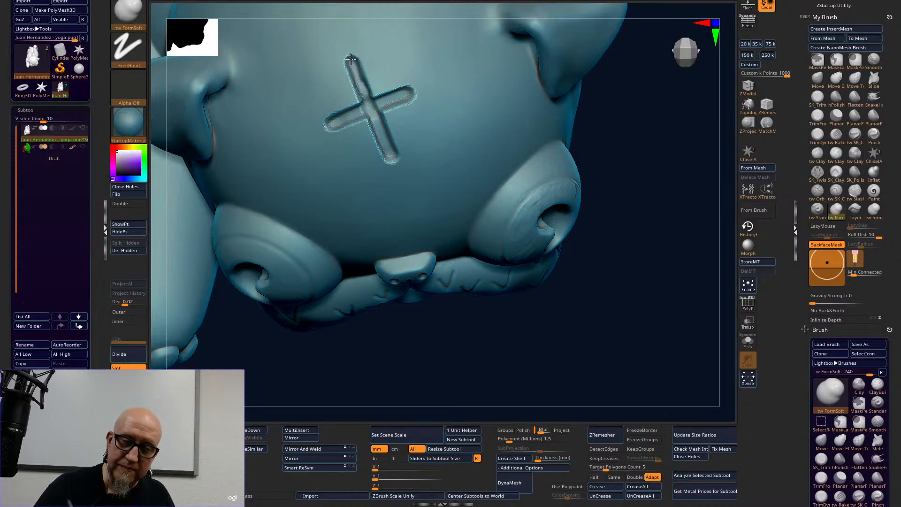
{"action": "key", "text": "shift"}
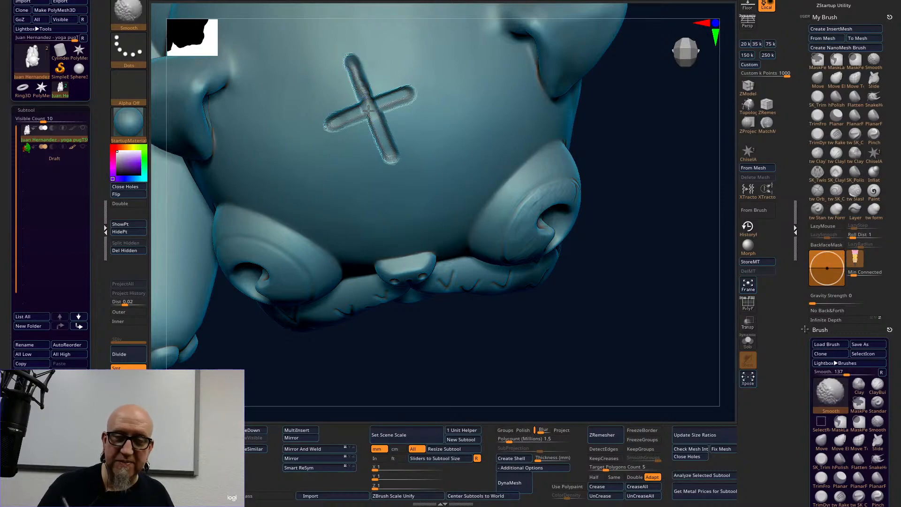
{"action": "left_click_drag", "start_coordinate": [339, 120], "coordinate": [368, 112], "text": "shift"}
Swell the cross on the head twice with a resized Inflat brush for comparison, undoing each dab.
{"action": "mouse_move", "coordinate": [643, 232]}
{"action": "left_mouse_down"}
{"action": "mouse_move", "coordinate": [657, 170]}
{"action": "mouse_move", "coordinate": [651, 151]}
{"action": "left_mouse_up"}
{"action": "mouse_move", "coordinate": [642, 205]}
{"action": "left_mouse_down"}
{"action": "mouse_move", "coordinate": [591, 125]}
{"action": "mouse_move", "coordinate": [597, 98]}
{"action": "mouse_move", "coordinate": [610, 271]}
{"action": "mouse_move", "coordinate": [597, 279]}
{"action": "mouse_move", "coordinate": [619, 322]}
{"action": "mouse_move", "coordinate": [629, 311]}
{"action": "left_mouse_up"}
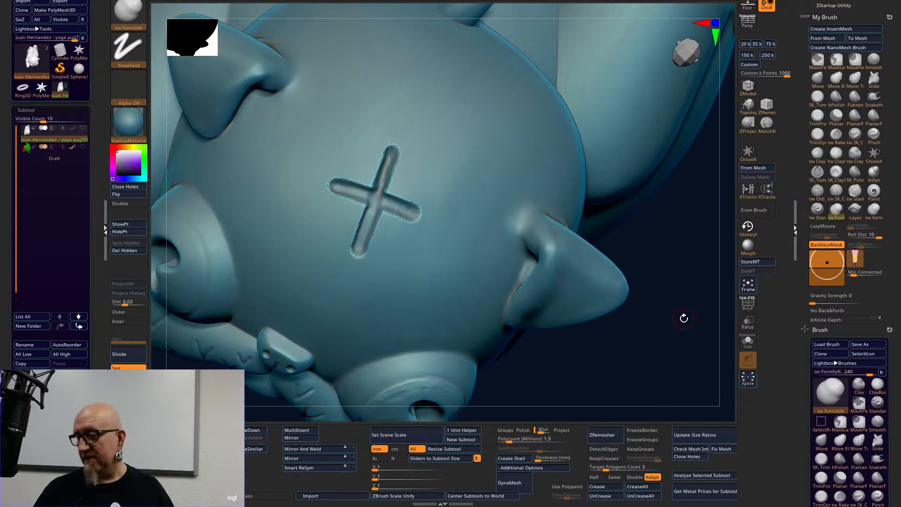
{"action": "left_click", "coordinate": [873, 174]}
{"action": "right_click", "coordinate": [386, 190]}
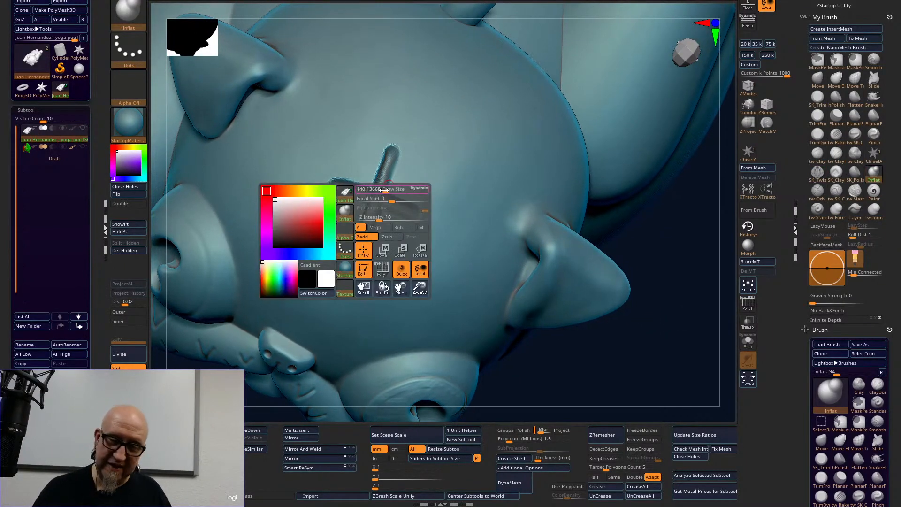
{"action": "mouse_move", "coordinate": [397, 189]}
{"action": "left_mouse_down"}
{"action": "mouse_move", "coordinate": [410, 190]}
{"action": "mouse_move", "coordinate": [375, 201]}
{"action": "left_mouse_up"}
{"action": "left_click", "coordinate": [376, 199]}
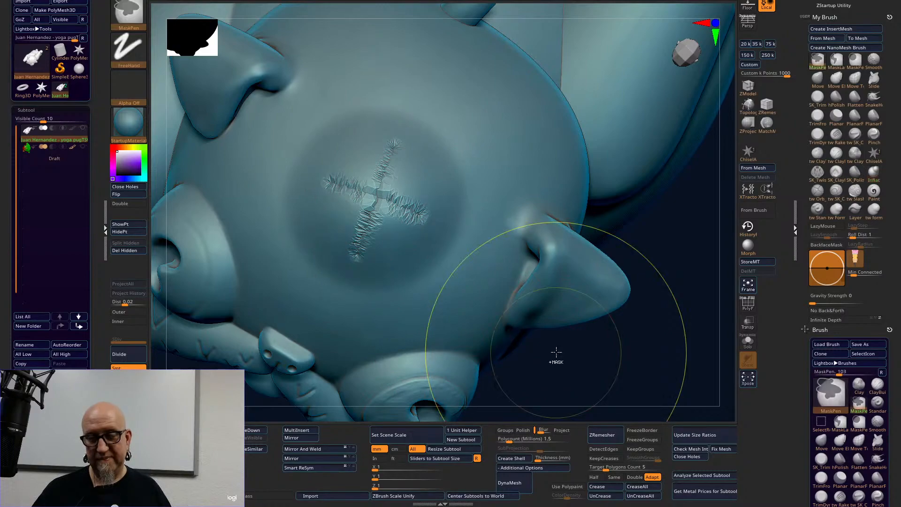
{"action": "key", "text": "ctrl+z"}
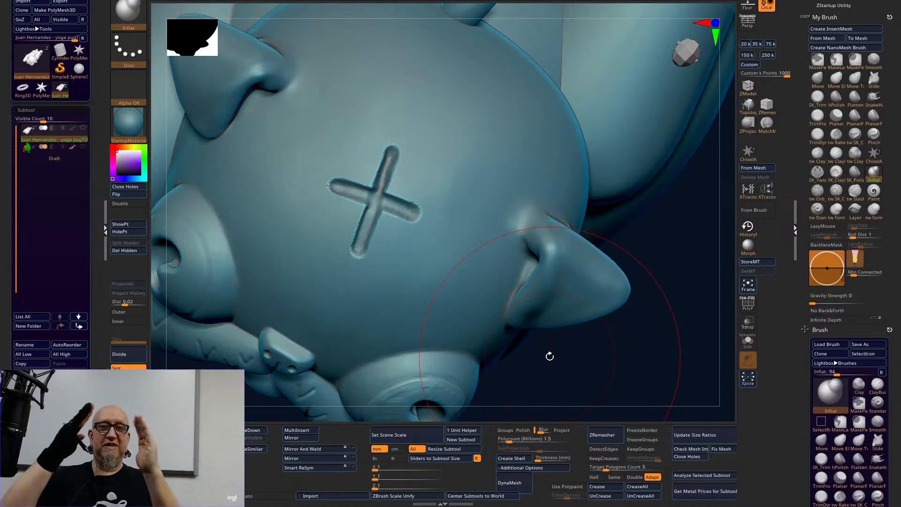
{"action": "left_click_drag", "start_coordinate": [376, 201], "coordinate": [377, 205]}
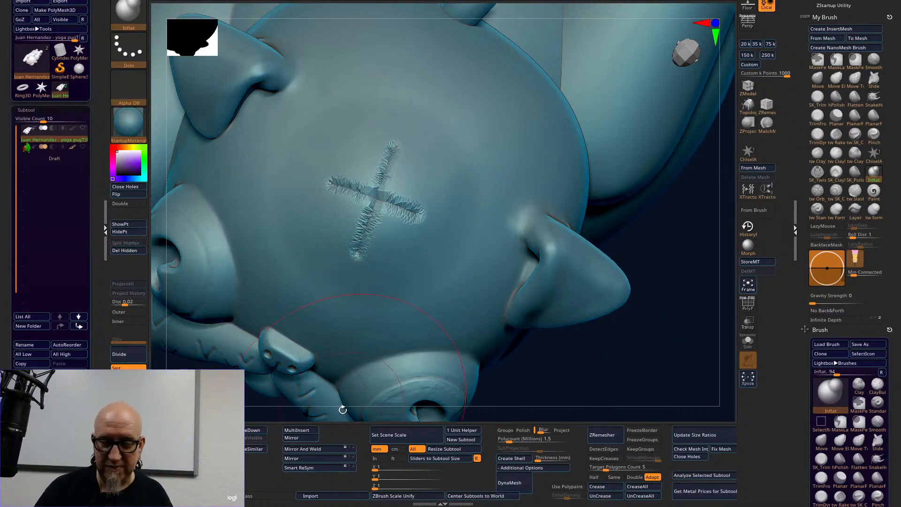
{"action": "key", "text": "ctrl+z"}
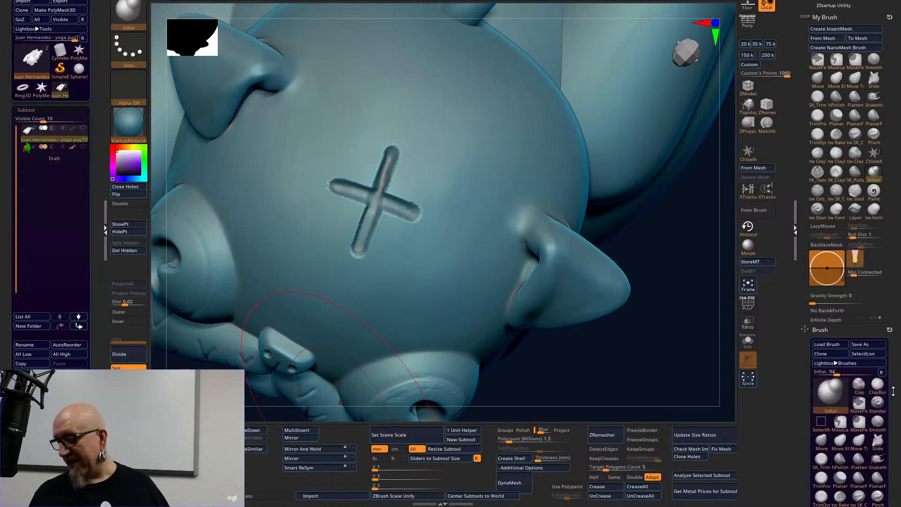
Switch to the Magnify brush and try it on the centre of the cross on the head.
{"action": "left_click_drag", "start_coordinate": [899, 297], "coordinate": [894, 182]}
{"action": "left_click", "coordinate": [840, 322]}
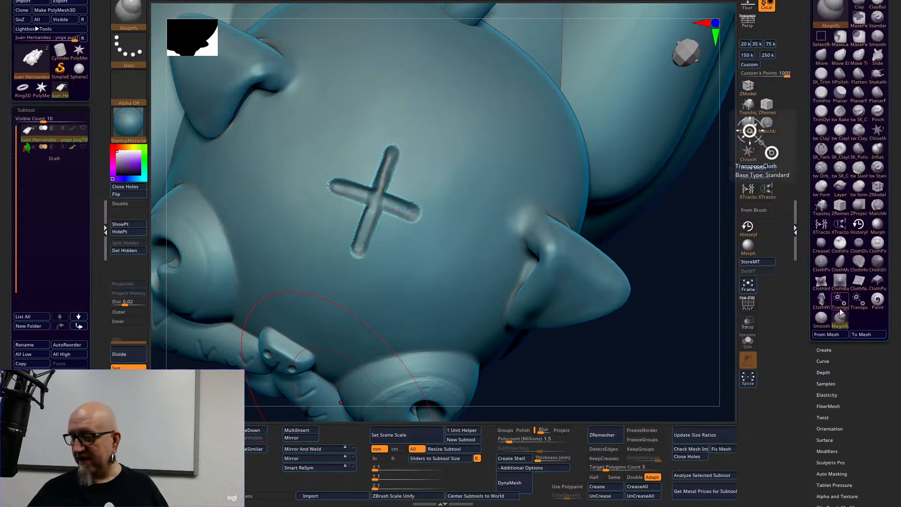
{"action": "left_click_drag", "start_coordinate": [375, 199], "coordinate": [374, 199]}
{"action": "mouse_move", "coordinate": [668, 268]}
{"action": "left_mouse_down"}
{"action": "mouse_move", "coordinate": [668, 221]}
{"action": "mouse_move", "coordinate": [639, 244]}
{"action": "mouse_move", "coordinate": [613, 238]}
{"action": "mouse_move", "coordinate": [635, 199]}
{"action": "mouse_move", "coordinate": [547, 146]}
{"action": "mouse_move", "coordinate": [623, 201]}
{"action": "mouse_move", "coordinate": [641, 178]}
{"action": "mouse_move", "coordinate": [617, 287]}
{"action": "mouse_move", "coordinate": [569, 337]}
{"action": "mouse_move", "coordinate": [547, 346]}
{"action": "mouse_move", "coordinate": [561, 356]}
{"action": "mouse_move", "coordinate": [543, 348]}
{"action": "mouse_move", "coordinate": [561, 398]}
{"action": "left_mouse_up"}
Reduce the Magnify brush size and dab it on each of the cross's four ends.
{"action": "key", "text": "space"}
{"action": "left_click_drag", "start_coordinate": [413, 205], "coordinate": [403, 203]}
{"action": "left_click", "coordinate": [411, 201]}
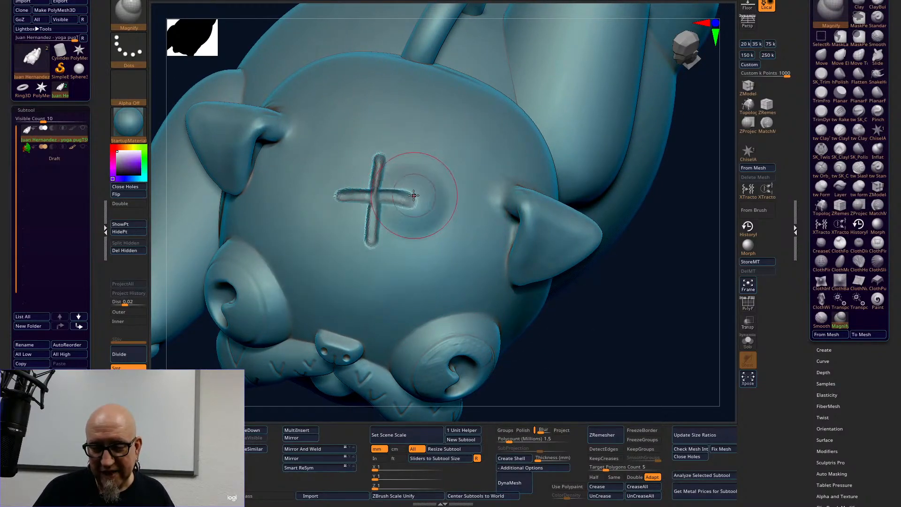
{"action": "left_click", "coordinate": [337, 196]}
{"action": "left_click", "coordinate": [376, 157]}
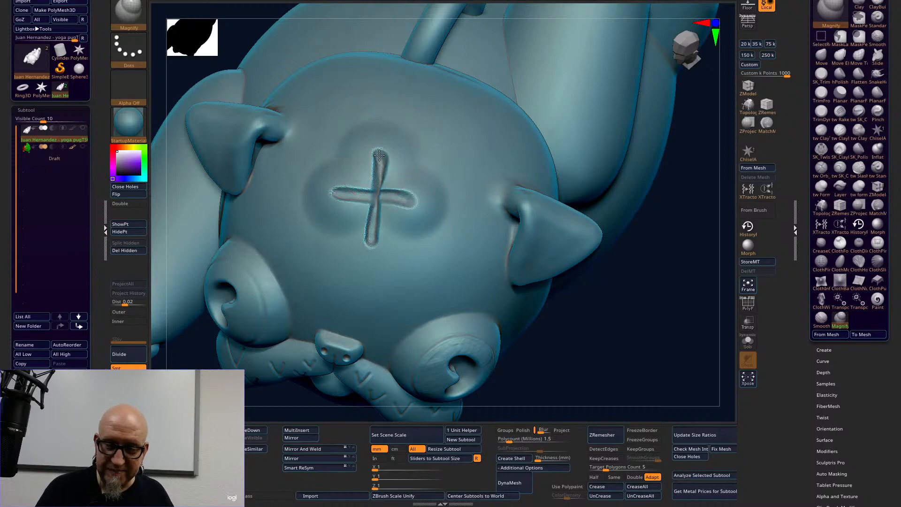
{"action": "left_click", "coordinate": [373, 242]}
Undo the Magnify dabs, the smoothing and the second stroke of the cross on the head.
{"action": "mouse_move", "coordinate": [636, 347]}
{"action": "left_mouse_down"}
{"action": "mouse_move", "coordinate": [627, 374]}
{"action": "mouse_move", "coordinate": [647, 370]}
{"action": "mouse_move", "coordinate": [637, 376]}
{"action": "left_mouse_up"}
{"action": "key", "text": "ctrl"}
{"action": "key", "text": "ctrl+z"}
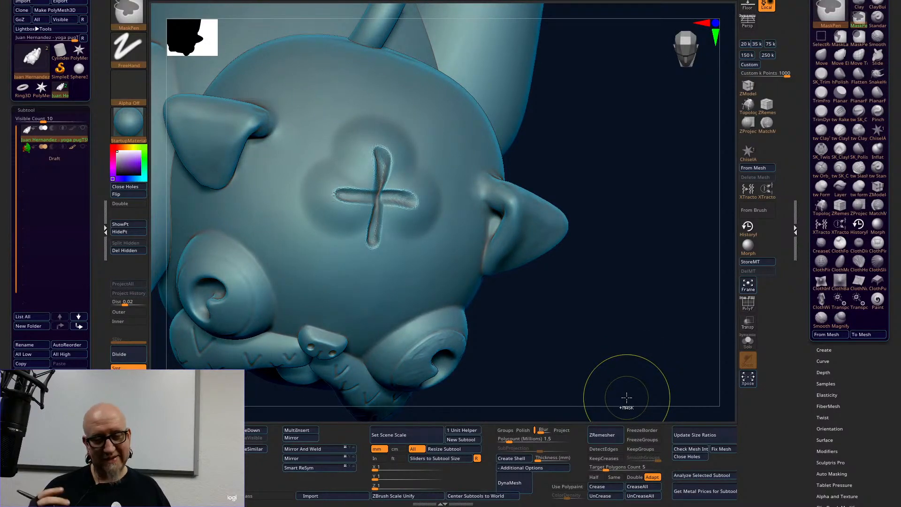
{"action": "key", "text": "ctrl+z"}
{"action": "key", "text": "ctrl+z"}
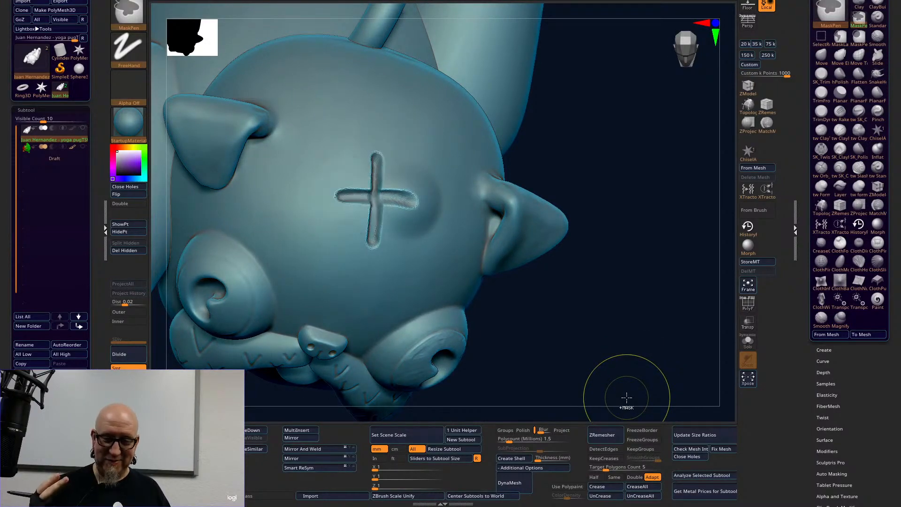
{"action": "key", "text": "ctrl+z"}
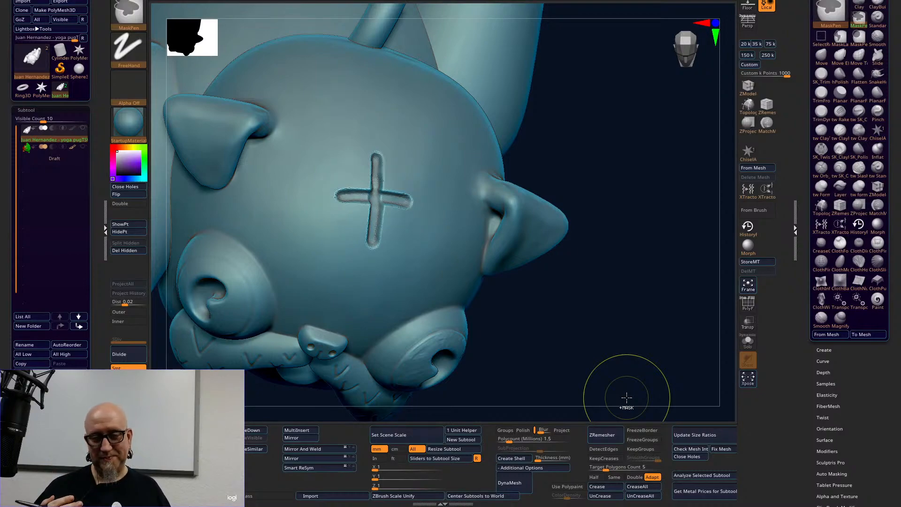
{"action": "key", "text": "ctrl+z"}
{"action": "key", "text": "ctrl+z"}
{"action": "key", "text": "ctrl+z"}
{"action": "key", "text": "ctrl+z"}
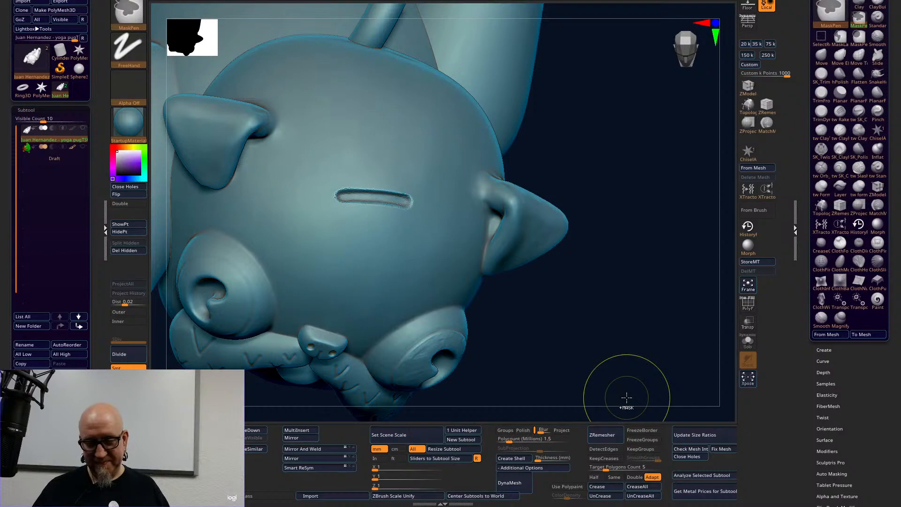
Undo the remaining stroke of the cross on the head and turn to the animal's side.
{"action": "key", "text": "ctrl+z"}
{"action": "mouse_move", "coordinate": [610, 392]}
{"action": "left_mouse_down"}
{"action": "mouse_move", "coordinate": [631, 264]}
{"action": "mouse_move", "coordinate": [561, 164]}
{"action": "left_mouse_up"}
{"action": "left_click_drag", "start_coordinate": [625, 319], "coordinate": [601, 368]}
{"action": "left_click_drag", "start_coordinate": [651, 350], "coordinate": [608, 370]}
{"action": "mouse_move", "coordinate": [277, 382]}
{"action": "left_mouse_down"}
{"action": "mouse_move", "coordinate": [262, 294]}
{"action": "mouse_move", "coordinate": [288, 356]}
{"action": "mouse_move", "coordinate": [277, 326]}
{"action": "mouse_move", "coordinate": [476, 370]}
{"action": "mouse_move", "coordinate": [544, 366]}
{"action": "mouse_move", "coordinate": [606, 329]}
{"action": "left_mouse_up"}
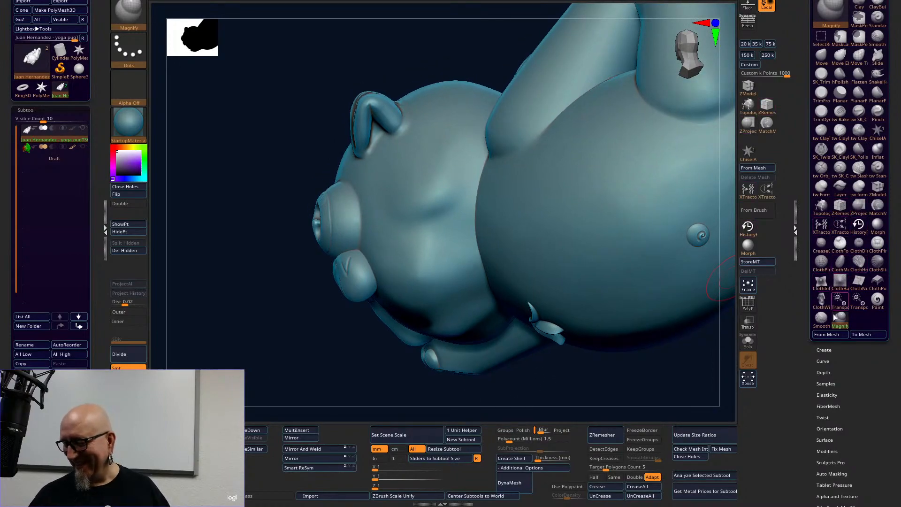
Switch to the tw ClayTubes brush, build up volume on the cheek behind the eye and smooth it.
{"action": "left_click_drag", "start_coordinate": [893, 275], "coordinate": [888, 375]}
{"action": "left_click", "coordinate": [817, 219]}
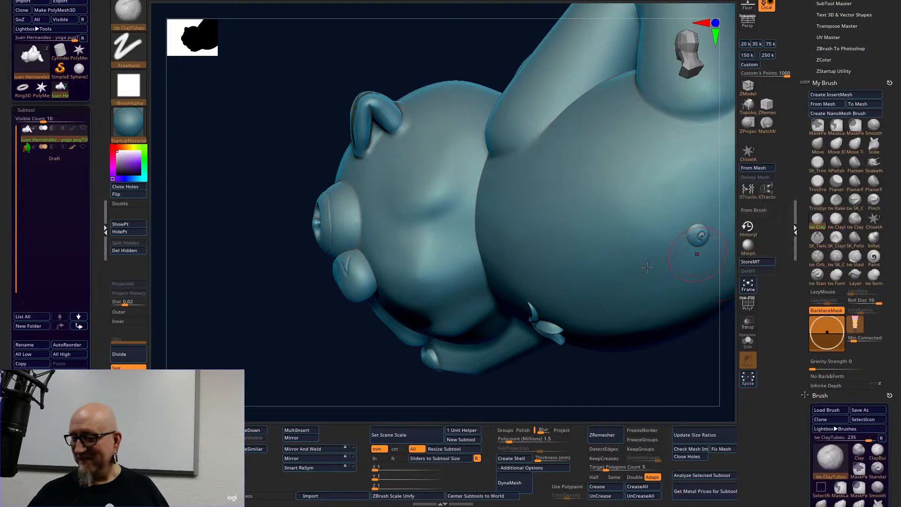
{"action": "mouse_move", "coordinate": [301, 352]}
{"action": "left_mouse_down"}
{"action": "mouse_move", "coordinate": [312, 358]}
{"action": "mouse_move", "coordinate": [312, 379]}
{"action": "left_mouse_up"}
{"action": "key", "text": "space"}
{"action": "mouse_move", "coordinate": [451, 230]}
{"action": "left_mouse_down"}
{"action": "mouse_move", "coordinate": [479, 229]}
{"action": "mouse_move", "coordinate": [467, 231]}
{"action": "left_mouse_up"}
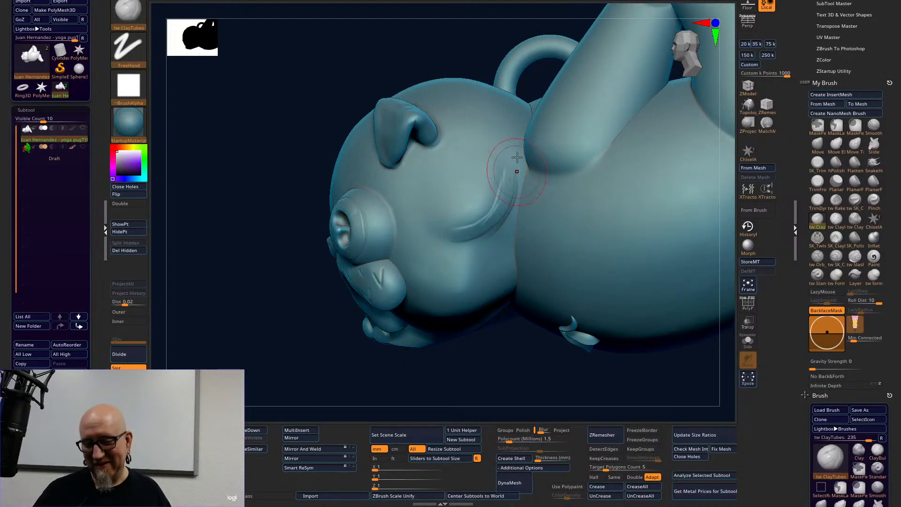
{"action": "left_click_drag", "start_coordinate": [518, 193], "coordinate": [500, 165]}
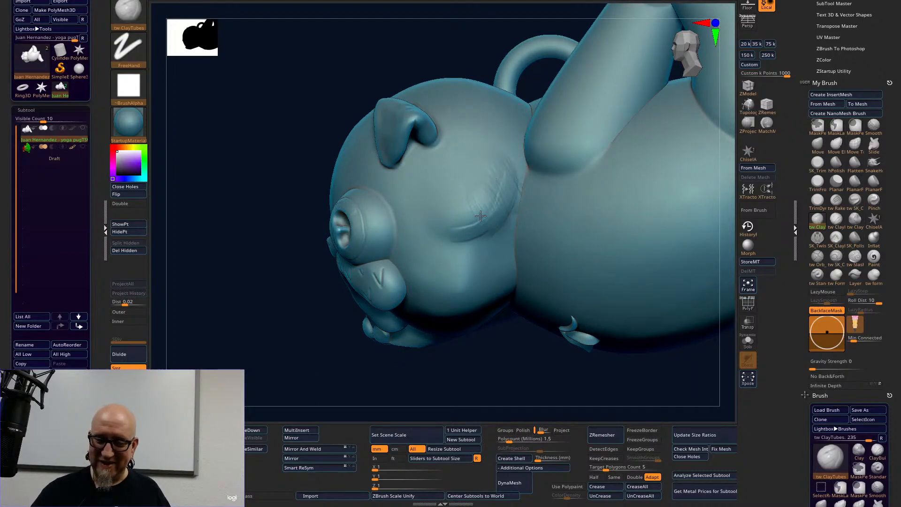
{"action": "key", "text": "shift"}
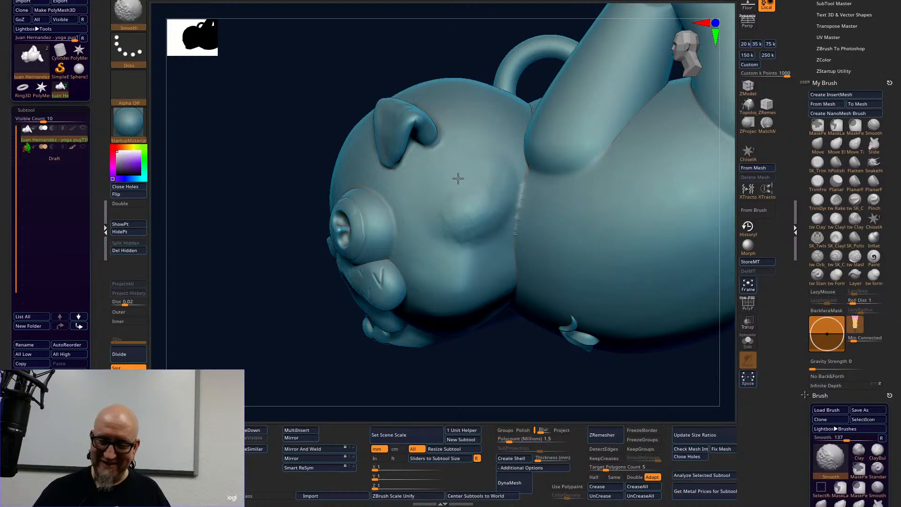
{"action": "left_click_drag", "start_coordinate": [437, 248], "coordinate": [474, 214], "text": "shift"}
Add clay strokes to the lower cheek near the neck and smooth them into the head.
{"action": "left_click_drag", "start_coordinate": [482, 392], "coordinate": [459, 310]}
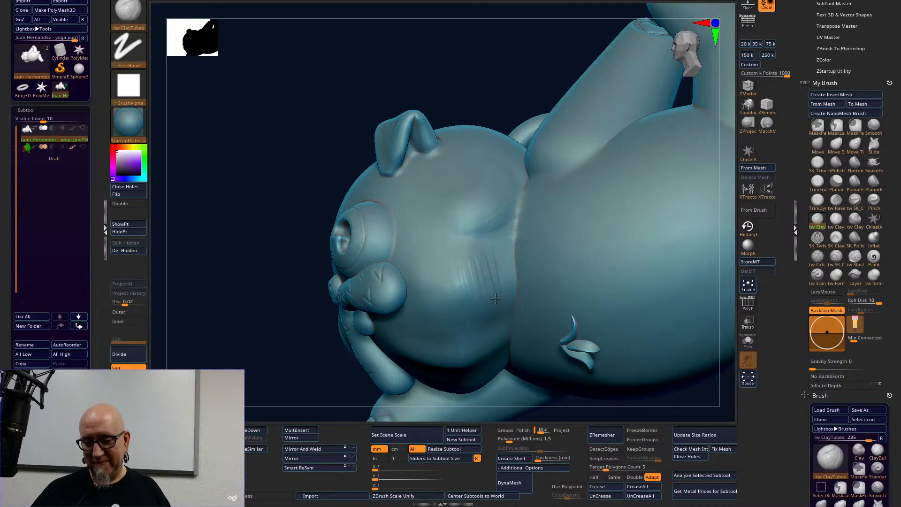
{"action": "key", "text": "shift"}
{"action": "mouse_move", "coordinate": [488, 310]}
{"action": "left_mouse_down", "text": "shift"}
{"action": "mouse_move", "coordinate": [516, 271]}
{"action": "mouse_move", "coordinate": [476, 361]}
{"action": "left_mouse_up", "text": "shift"}
{"action": "mouse_move", "coordinate": [309, 384]}
{"action": "left_mouse_down"}
{"action": "mouse_move", "coordinate": [280, 318]}
{"action": "mouse_move", "coordinate": [227, 343]}
{"action": "left_mouse_up"}
{"action": "key", "text": "shift"}
{"action": "left_click_drag", "start_coordinate": [488, 359], "coordinate": [443, 350], "text": "shift"}
{"action": "left_click_drag", "start_coordinate": [515, 150], "coordinate": [430, 25], "text": "alt"}
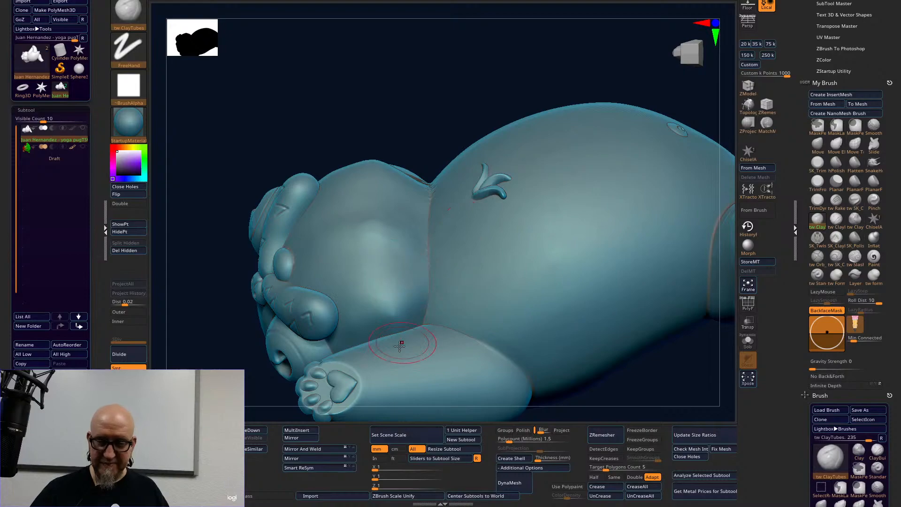
Build up clay at the shoulder where the raised arm meets the body and smooth it.
{"action": "left_click_drag", "start_coordinate": [506, 71], "coordinate": [551, 371]}
{"action": "left_click_drag", "start_coordinate": [626, 349], "coordinate": [434, 382]}
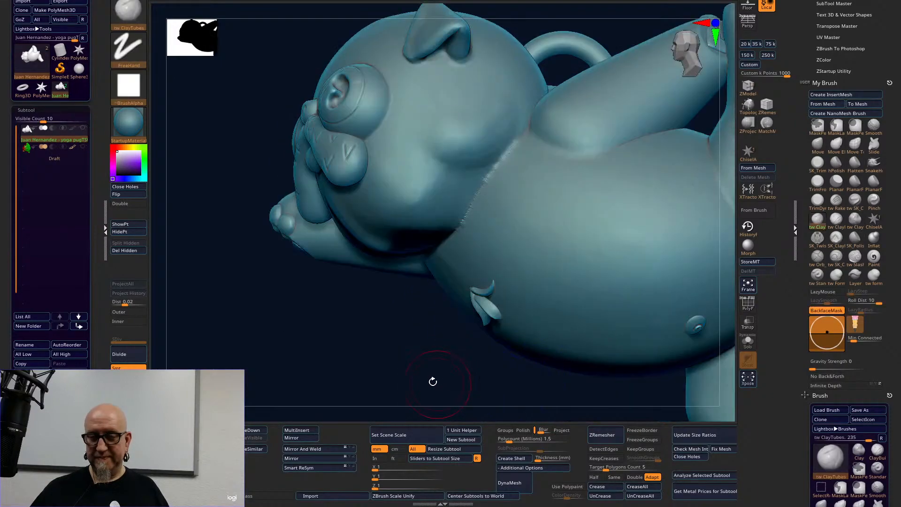
{"action": "left_click_drag", "start_coordinate": [376, 310], "coordinate": [366, 360], "text": "alt"}
{"action": "mouse_move", "coordinate": [609, 238]}
{"action": "left_mouse_down", "text": "alt"}
{"action": "mouse_move", "coordinate": [629, 277]}
{"action": "mouse_move", "coordinate": [530, 215]}
{"action": "mouse_move", "coordinate": [519, 222]}
{"action": "mouse_move", "coordinate": [566, 198]}
{"action": "mouse_move", "coordinate": [534, 233]}
{"action": "mouse_move", "coordinate": [534, 212]}
{"action": "mouse_move", "coordinate": [518, 204]}
{"action": "mouse_move", "coordinate": [577, 217]}
{"action": "left_mouse_up", "text": "alt"}
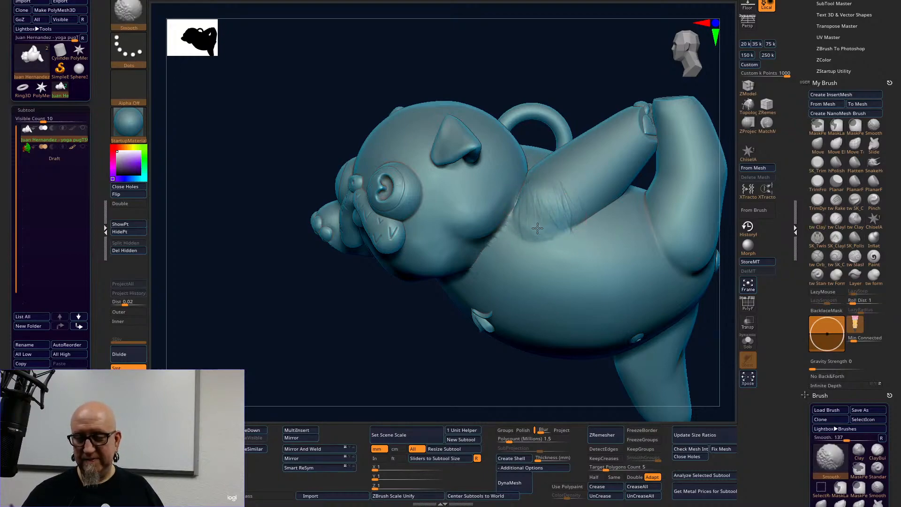
{"action": "left_click_drag", "start_coordinate": [413, 371], "coordinate": [407, 301]}
{"action": "left_click_drag", "start_coordinate": [338, 381], "coordinate": [413, 304], "text": "alt"}
{"action": "left_click_drag", "start_coordinate": [419, 356], "coordinate": [423, 393], "text": "alt"}
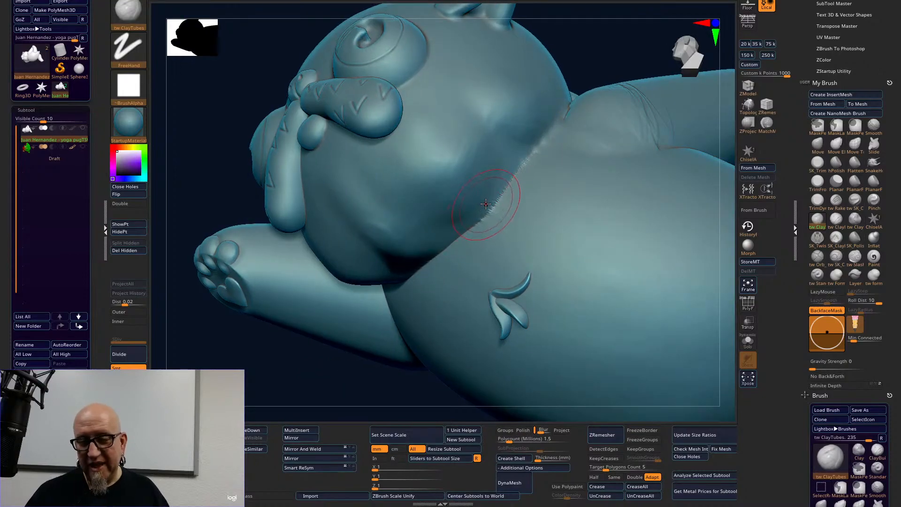
Sculpt a clay fold on the cheek along the neck seam and smooth its edge.
{"action": "key", "text": "space"}
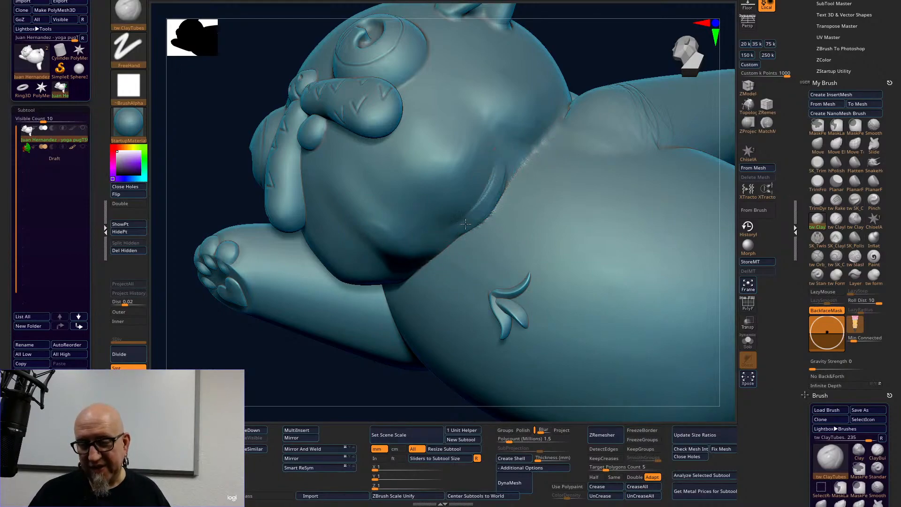
{"action": "key", "text": "shift"}
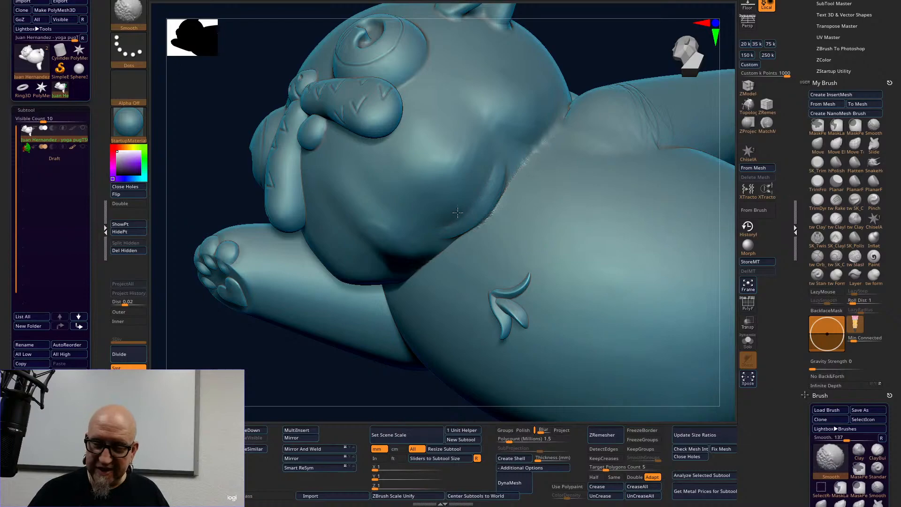
{"action": "mouse_move", "coordinate": [506, 185]}
{"action": "left_mouse_down"}
{"action": "mouse_move", "coordinate": [550, 134]}
{"action": "mouse_move", "coordinate": [535, 132]}
{"action": "left_mouse_up"}
{"action": "key", "text": "shift"}
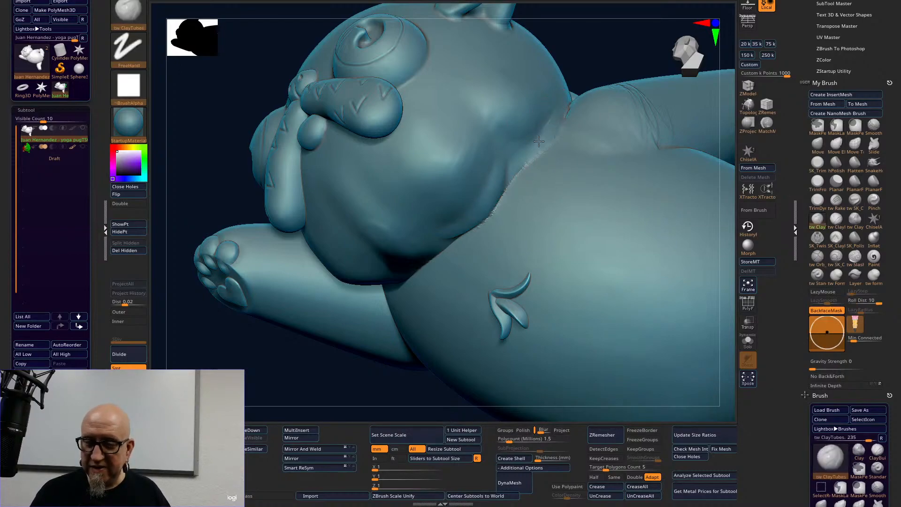
{"action": "key", "text": "shift"}
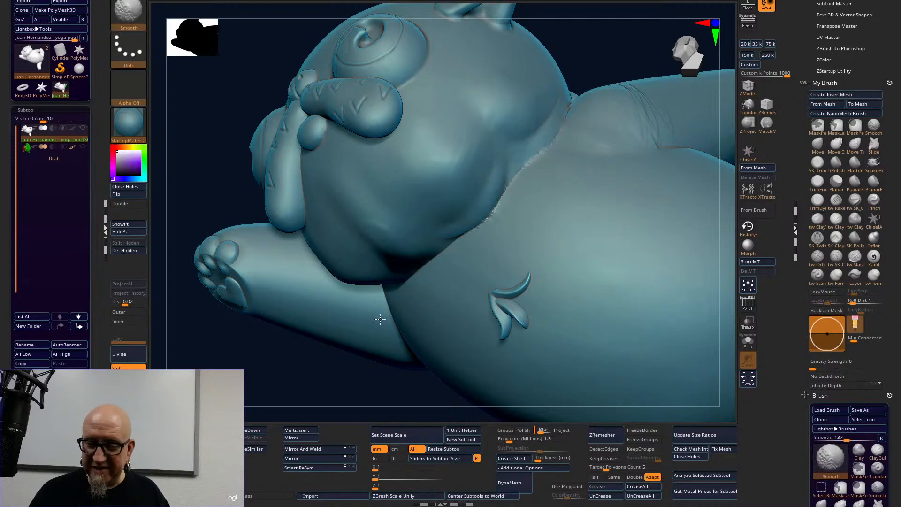
Continue the clay fold under the jaw along the head and body seam, smoothing between strokes.
{"action": "left_click_drag", "start_coordinate": [336, 352], "coordinate": [375, 313]}
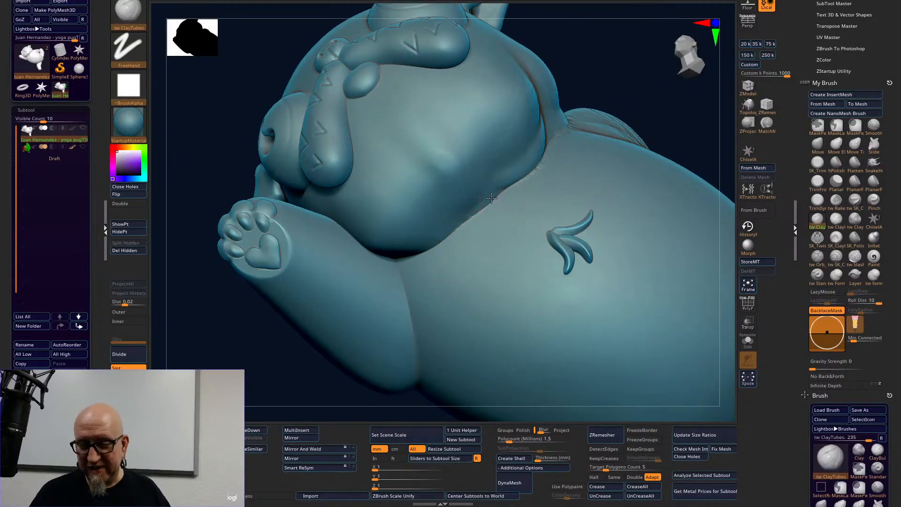
{"action": "key", "text": "shift"}
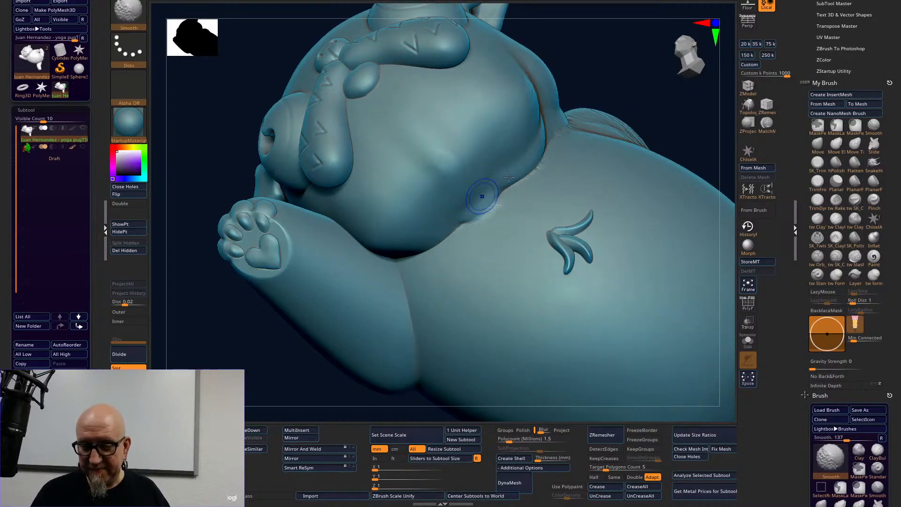
{"action": "left_click_drag", "start_coordinate": [486, 202], "coordinate": [501, 182]}
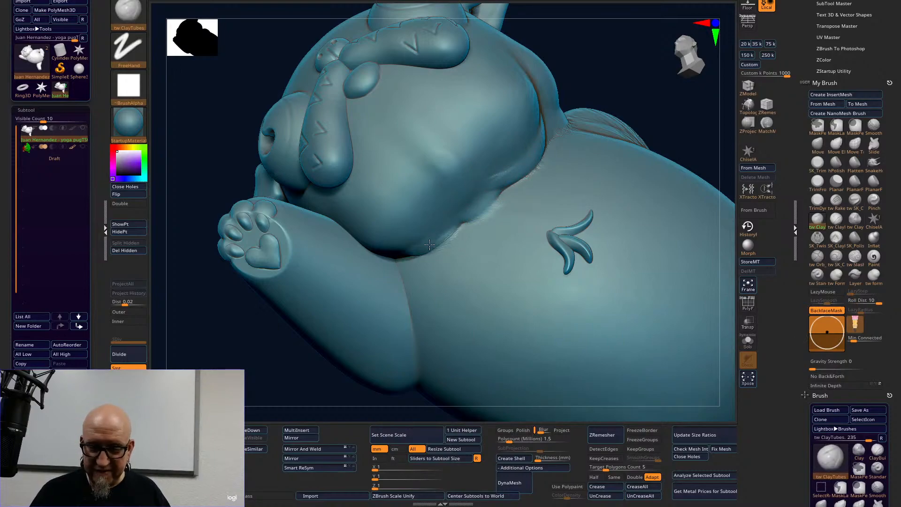
{"action": "key", "text": "shift"}
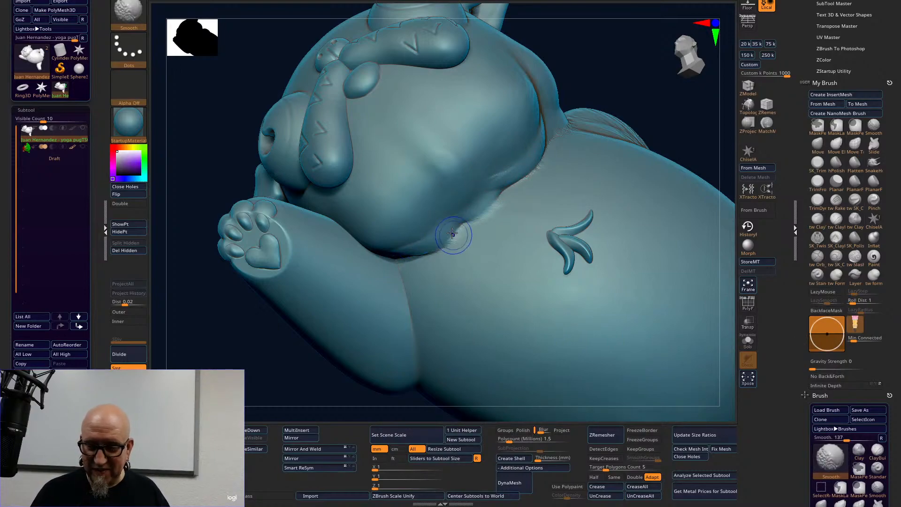
{"action": "left_click_drag", "start_coordinate": [453, 233], "coordinate": [373, 255]}
Bulk up the lower cheek and jaw with broad clay strokes and smooth them.
{"action": "key", "text": "f"}
{"action": "left_click_drag", "start_coordinate": [227, 263], "coordinate": [305, 404]}
{"action": "left_click_drag", "start_coordinate": [545, 65], "coordinate": [589, 37]}
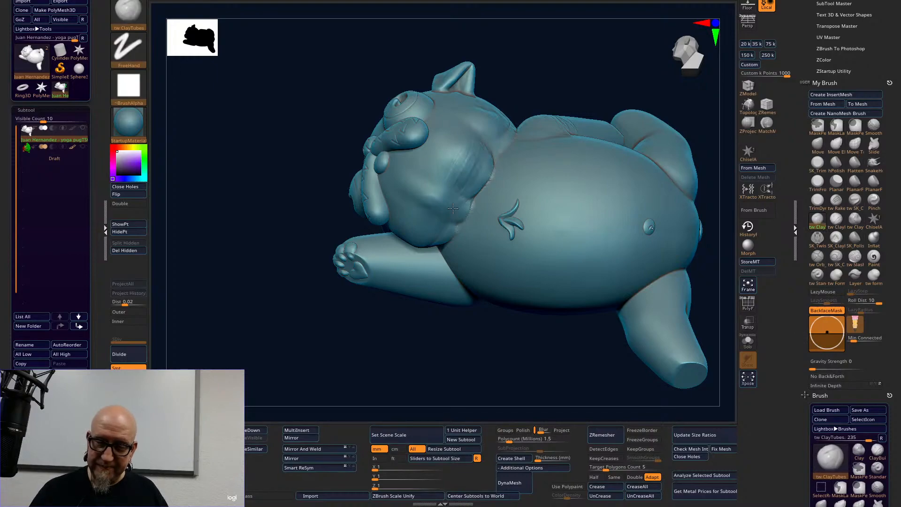
{"action": "left_click_drag", "start_coordinate": [389, 366], "coordinate": [455, 230]}
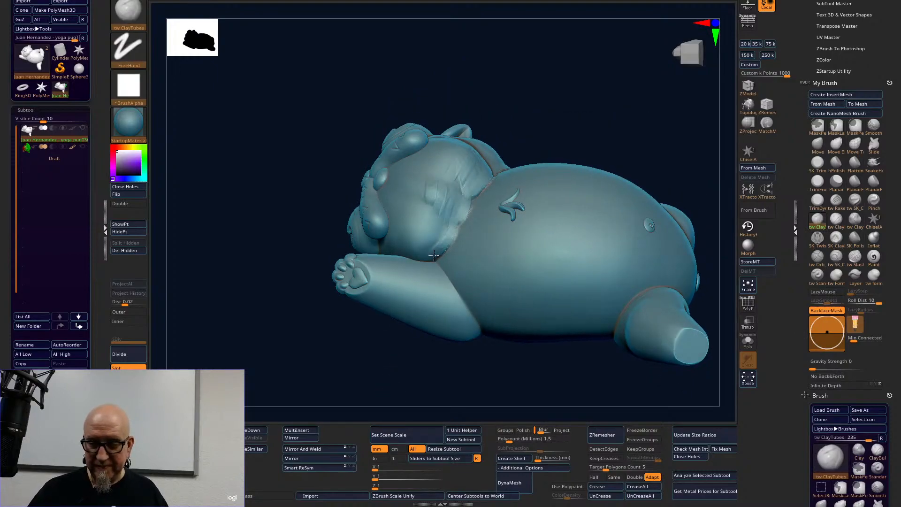
{"action": "key", "text": "shift"}
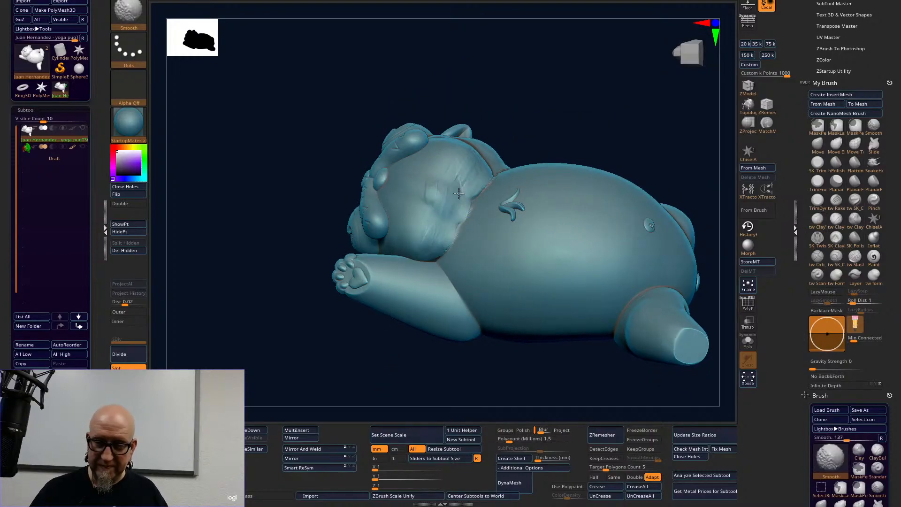
Layer more clay strokes on the side of the cheek to form rolls and smooth them.
{"action": "left_click_drag", "start_coordinate": [599, 111], "coordinate": [505, 322]}
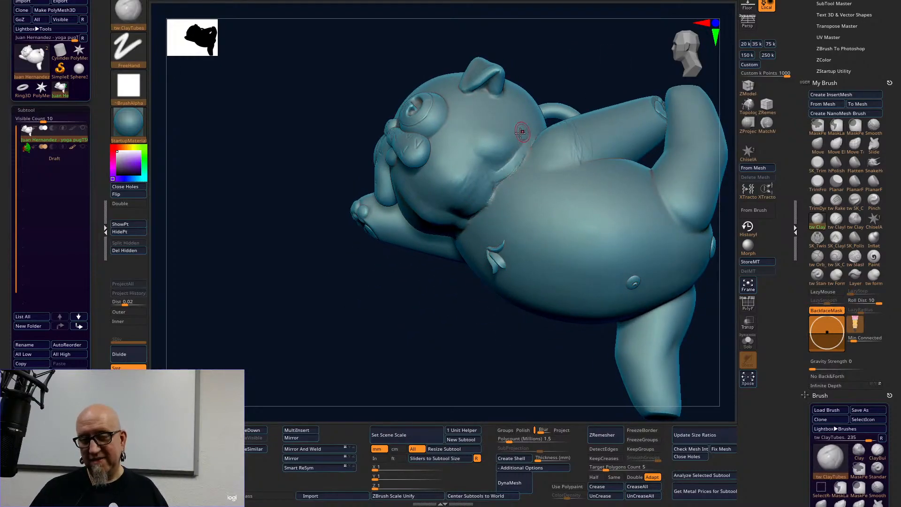
{"action": "right_click", "coordinate": [501, 155]}
{"action": "mouse_move", "coordinate": [500, 159]}
{"action": "left_mouse_down"}
{"action": "mouse_move", "coordinate": [523, 143]}
{"action": "mouse_move", "coordinate": [529, 150]}
{"action": "mouse_move", "coordinate": [516, 141]}
{"action": "mouse_move", "coordinate": [504, 174]}
{"action": "mouse_move", "coordinate": [488, 176]}
{"action": "left_mouse_up"}
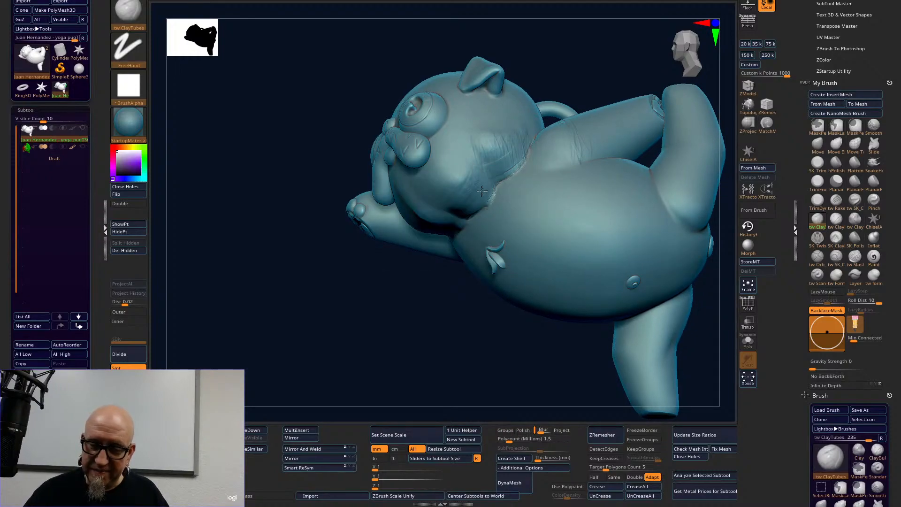
{"action": "mouse_move", "coordinate": [500, 173]}
{"action": "left_mouse_down", "text": "shift"}
{"action": "mouse_move", "coordinate": [516, 155]}
{"action": "mouse_move", "coordinate": [508, 177]}
{"action": "left_mouse_up", "text": "shift"}
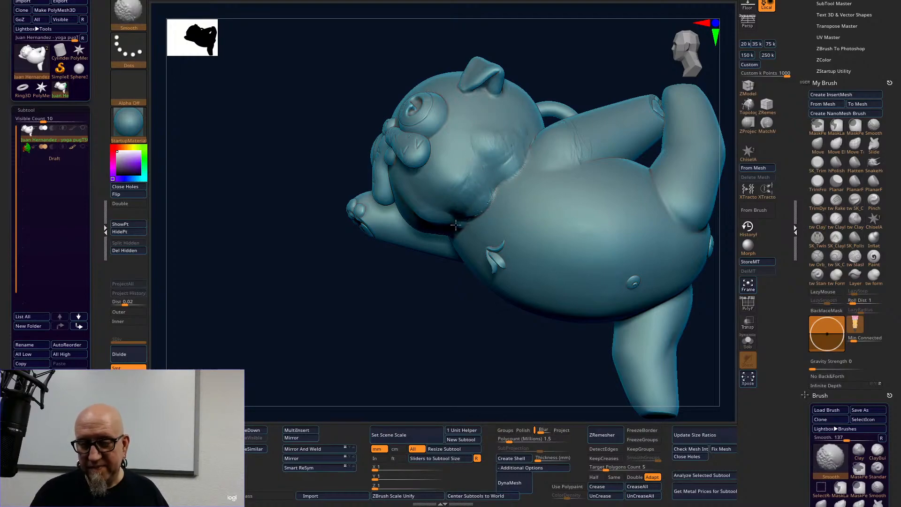
Switch to the SK_Twist brush and run it along the seam between the cheek and the neck.
{"action": "mouse_move", "coordinate": [446, 342]}
{"action": "left_mouse_down"}
{"action": "mouse_move", "coordinate": [597, 364]}
{"action": "mouse_move", "coordinate": [563, 345]}
{"action": "mouse_move", "coordinate": [511, 354]}
{"action": "mouse_move", "coordinate": [538, 340]}
{"action": "left_mouse_up"}
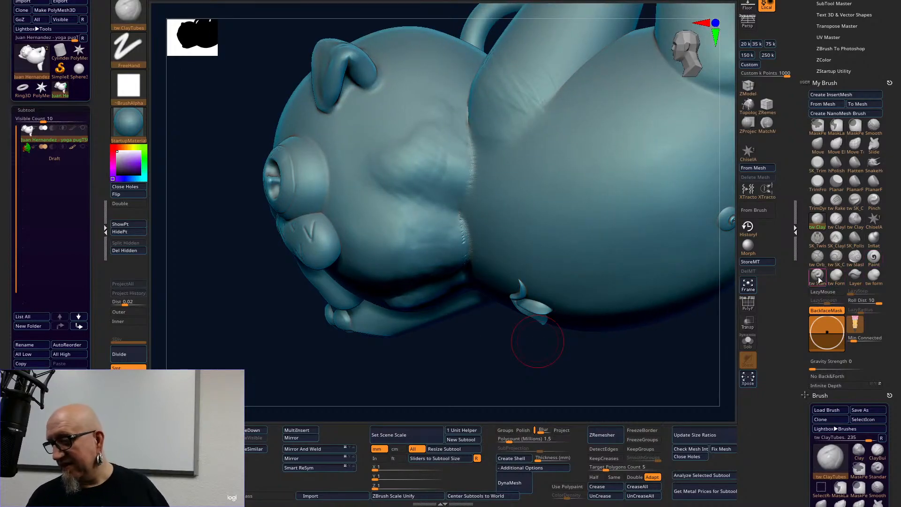
{"action": "left_click", "coordinate": [817, 237]}
{"action": "left_click_drag", "start_coordinate": [495, 358], "coordinate": [497, 225]}
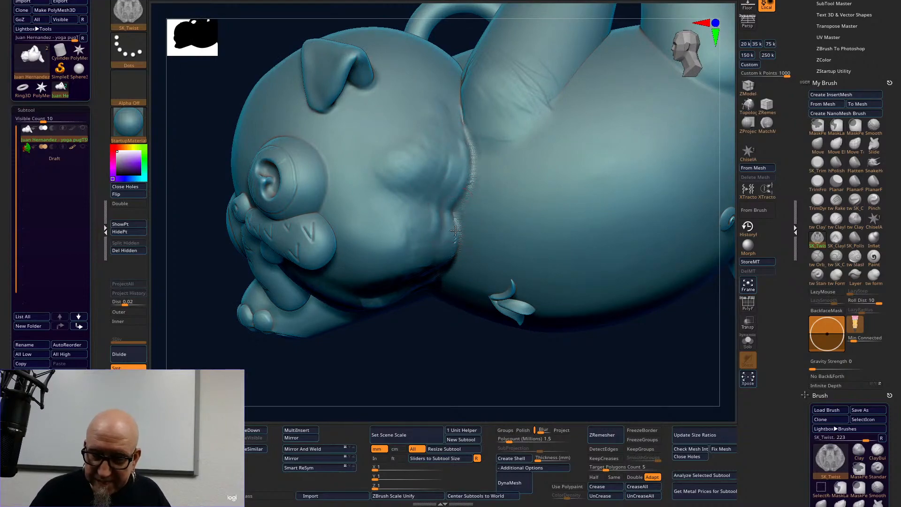
{"action": "left_click_drag", "start_coordinate": [424, 340], "coordinate": [457, 227]}
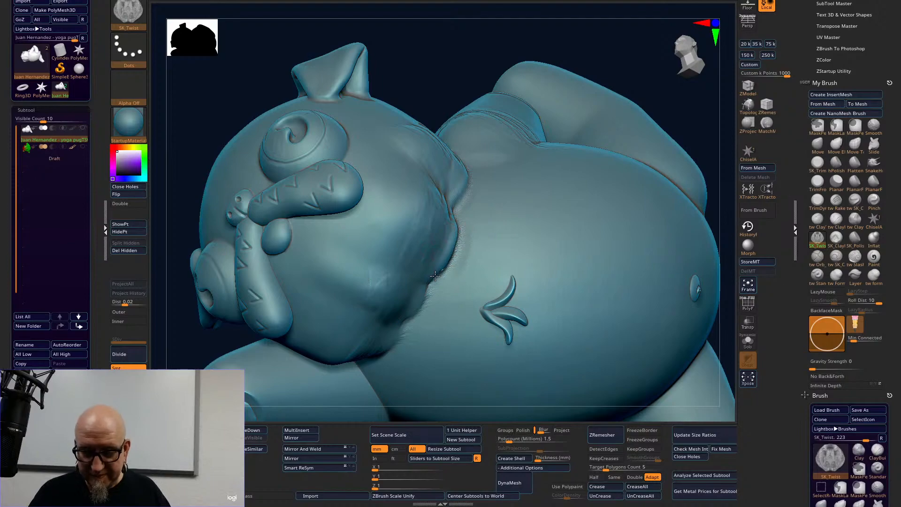
Deepen the folds under the jaw with the SK_Twist brush and smooth the adjoining cheek surface.
{"action": "left_click_drag", "start_coordinate": [462, 75], "coordinate": [495, 20], "text": "alt"}
{"action": "left_click_drag", "start_coordinate": [727, 123], "coordinate": [723, 71]}
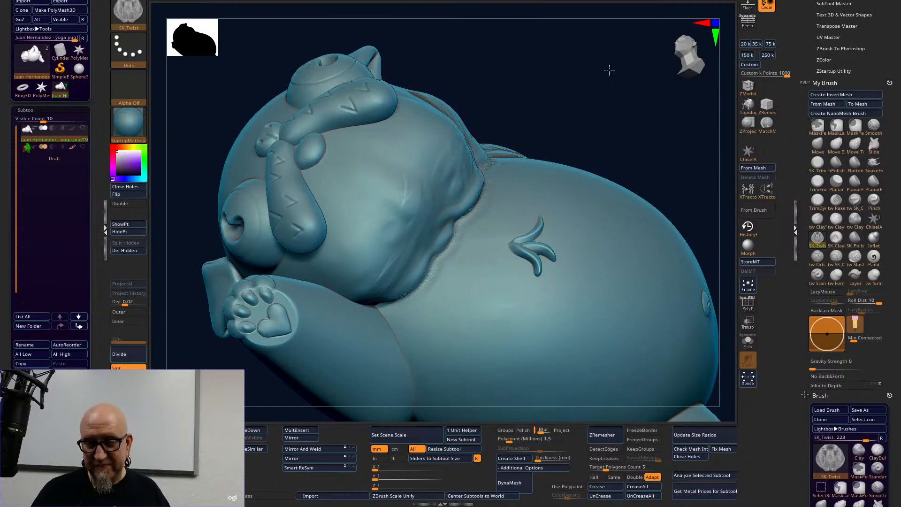
{"action": "left_click_drag", "start_coordinate": [617, 56], "coordinate": [549, 58]}
{"action": "left_click_drag", "start_coordinate": [461, 181], "coordinate": [479, 180], "text": "shift"}
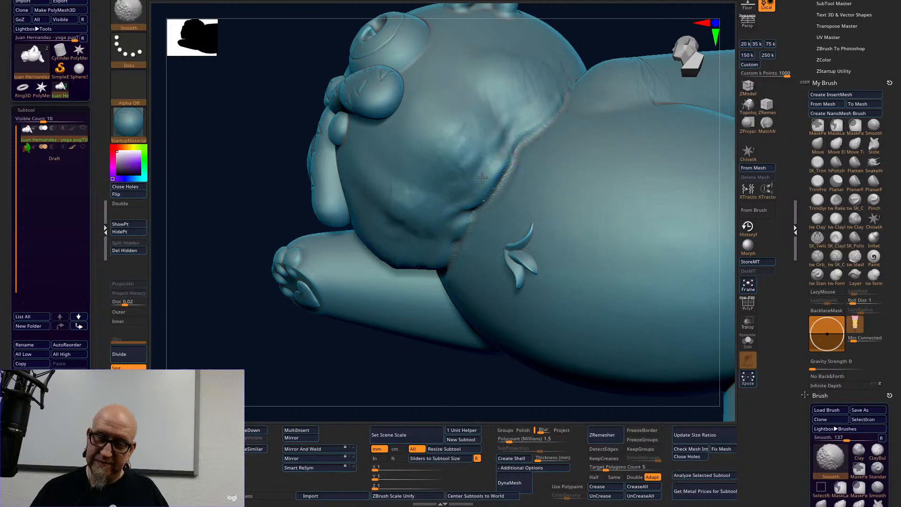
{"action": "mouse_move", "coordinate": [438, 372]}
{"action": "left_mouse_down"}
{"action": "mouse_move", "coordinate": [458, 408]}
{"action": "mouse_move", "coordinate": [502, 185]}
{"action": "left_mouse_up"}
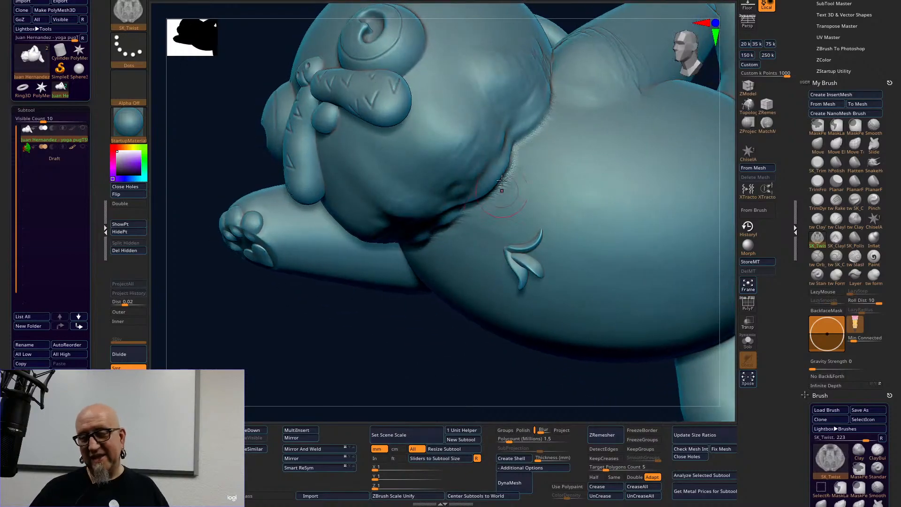
Work the SK_Twist brush into the crease where the raised arm meets the body and smooth around it.
{"action": "key", "text": "f"}
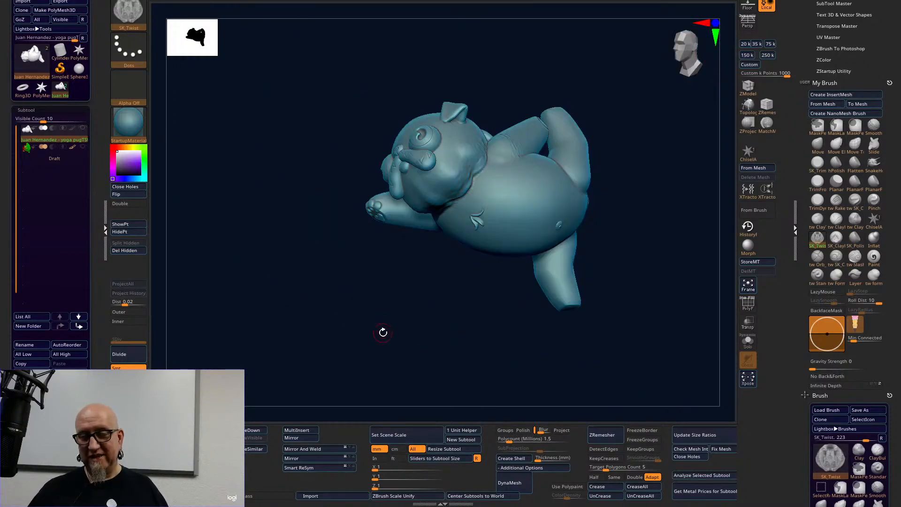
{"action": "left_click_drag", "start_coordinate": [383, 332], "coordinate": [459, 249]}
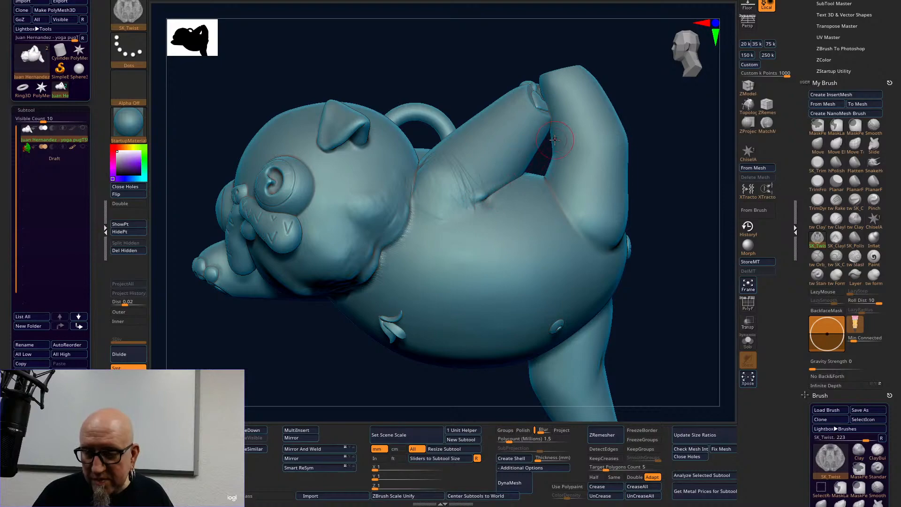
{"action": "key", "text": "shift"}
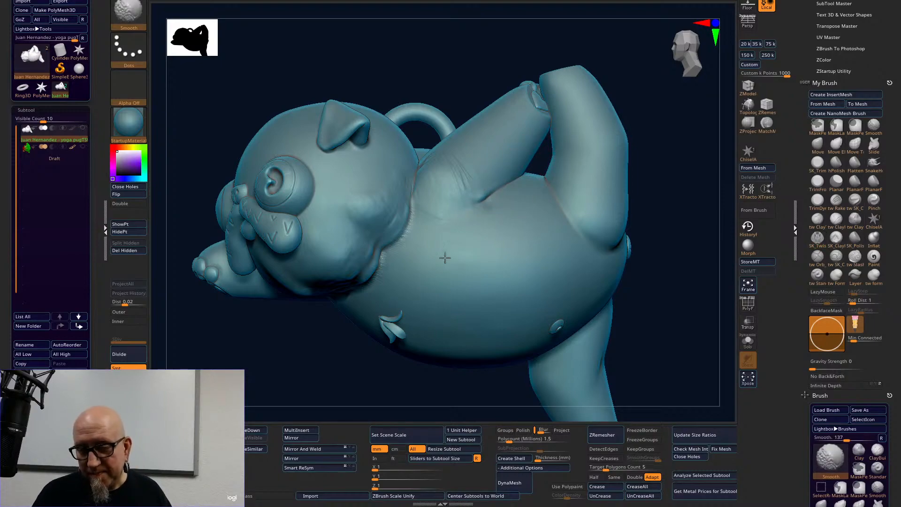
Cut the armpit crease under the raised arm deeper with the tw Slash brush and smooth its edges.
{"action": "left_click", "coordinate": [855, 256]}
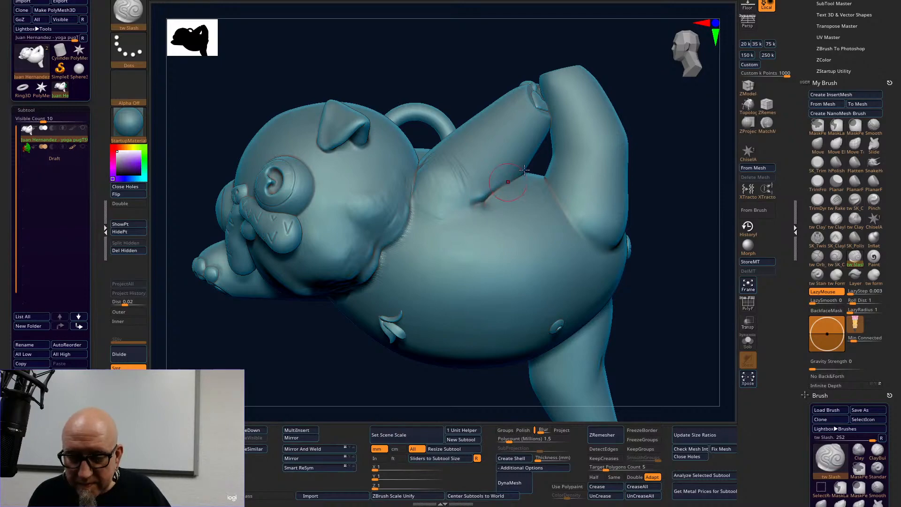
{"action": "key", "text": "shift"}
{"action": "left_click_drag", "start_coordinate": [681, 173], "coordinate": [549, 250], "text": "alt"}
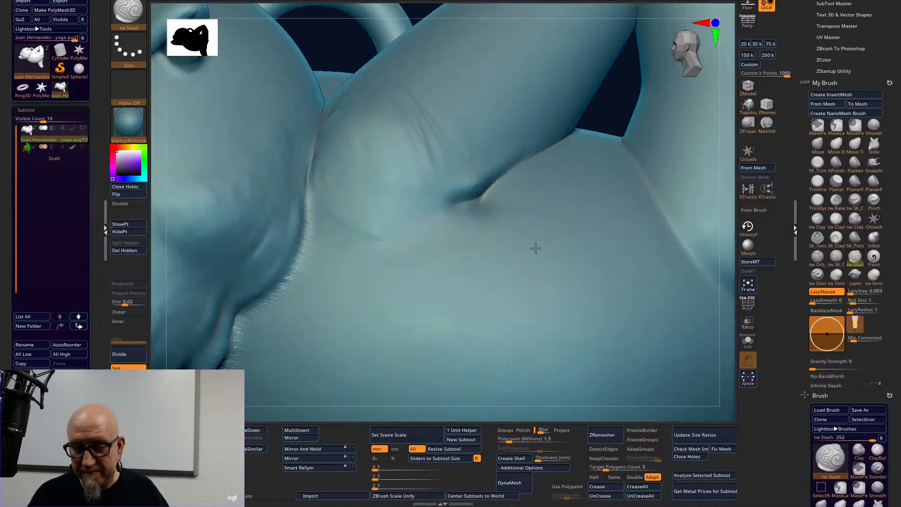
{"action": "key", "text": "space"}
{"action": "left_click_drag", "start_coordinate": [490, 206], "coordinate": [482, 203]}
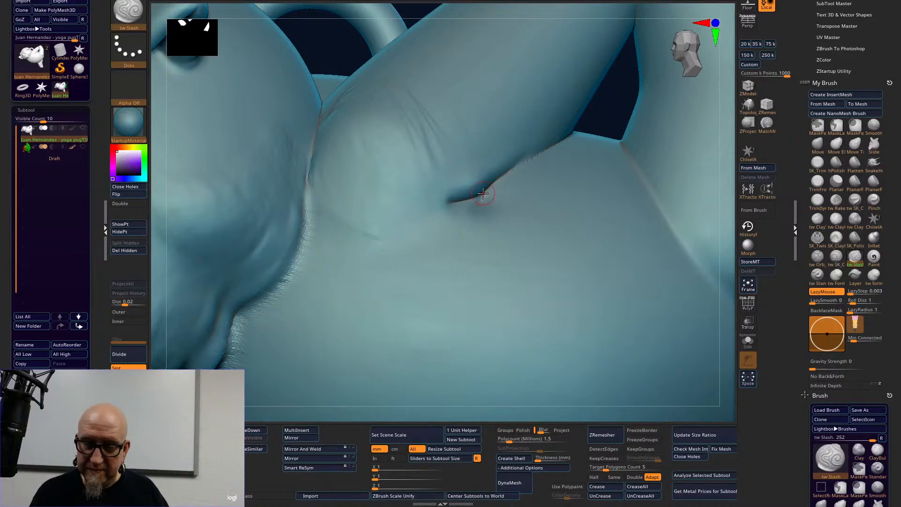
{"action": "key", "text": "shift"}
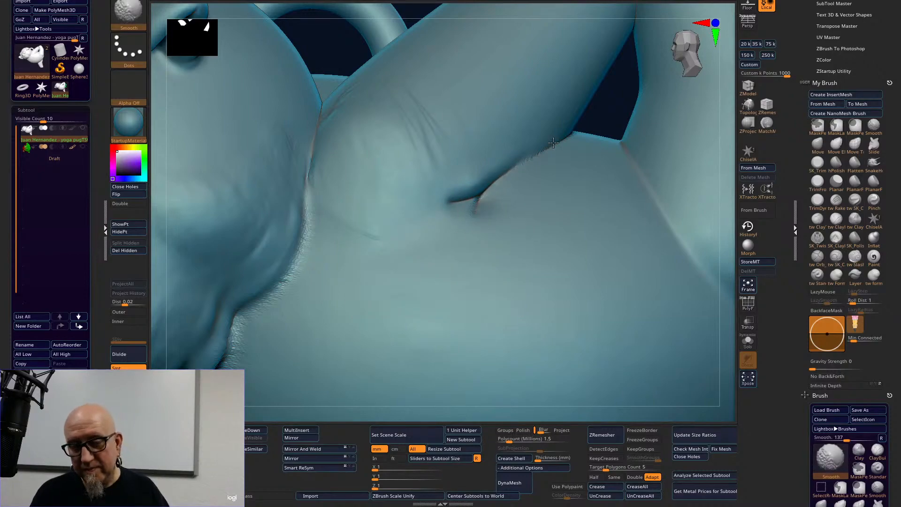
Build up clay around the inner end of the armpit crease with tw ClayBuildup and smooth along the fold.
{"action": "left_click", "coordinate": [835, 225]}
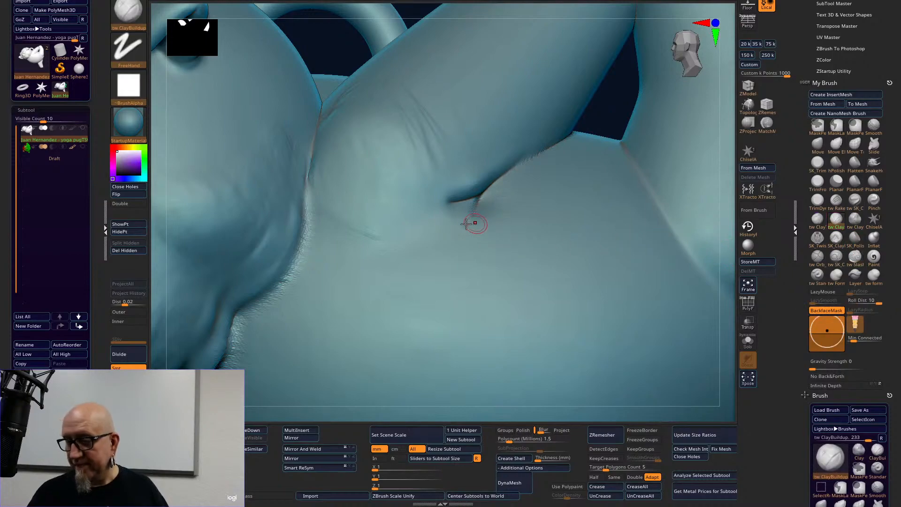
{"action": "key", "text": "shift"}
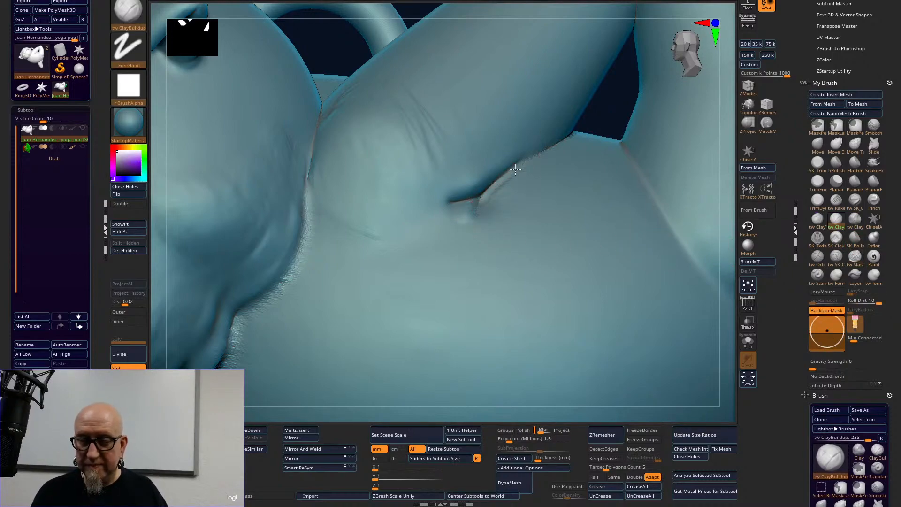
{"action": "key", "text": "shift"}
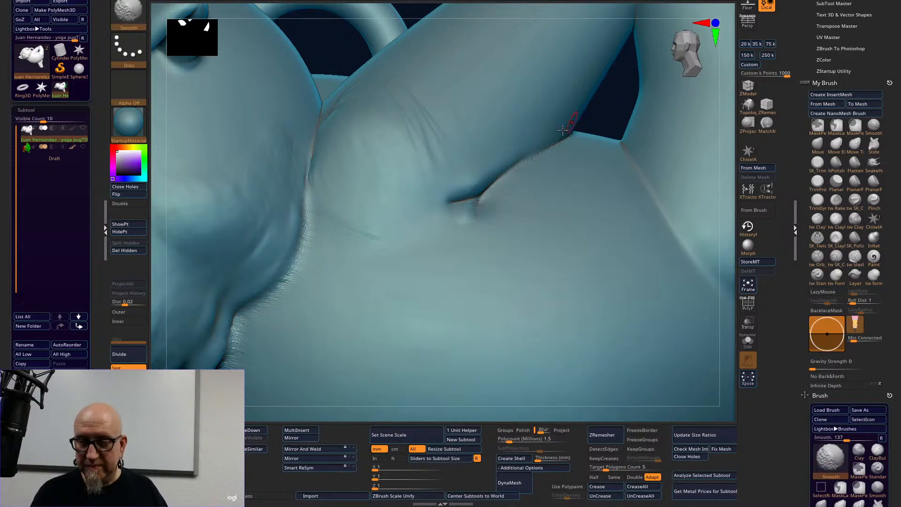
{"action": "key", "text": "f"}
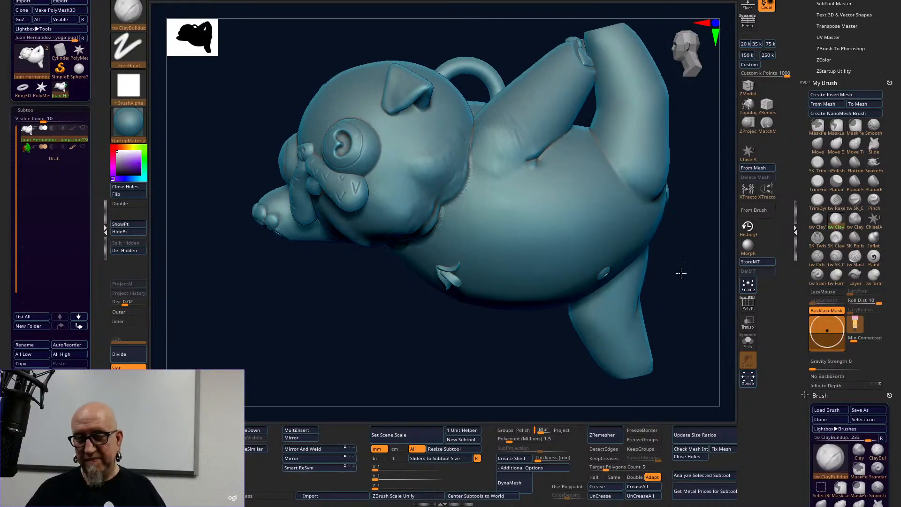
{"action": "left_click_drag", "start_coordinate": [465, 350], "coordinate": [514, 147]}
{"action": "key", "text": "shift"}
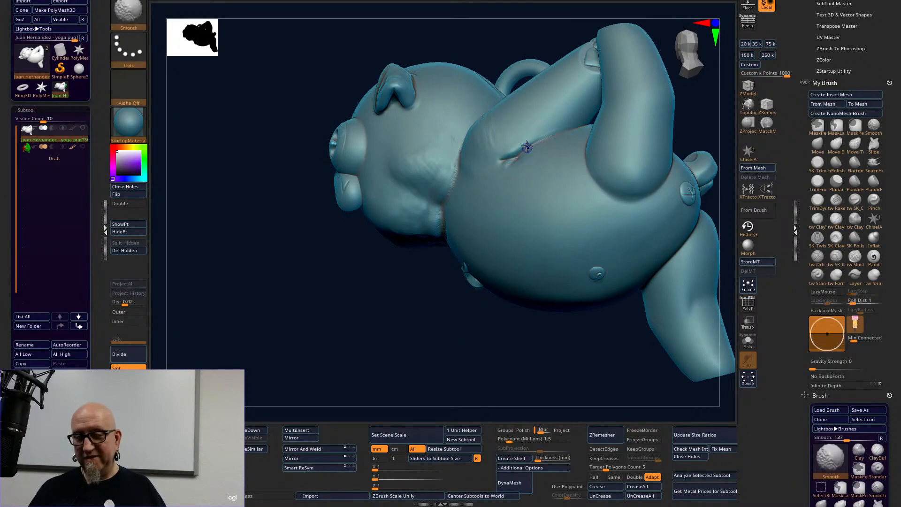
{"action": "mouse_move", "coordinate": [465, 358]}
{"action": "left_mouse_down"}
{"action": "mouse_move", "coordinate": [485, 376]}
{"action": "mouse_move", "coordinate": [507, 279]}
{"action": "mouse_move", "coordinate": [487, 308]}
{"action": "mouse_move", "coordinate": [525, 341]}
{"action": "mouse_move", "coordinate": [514, 166]}
{"action": "left_mouse_up"}
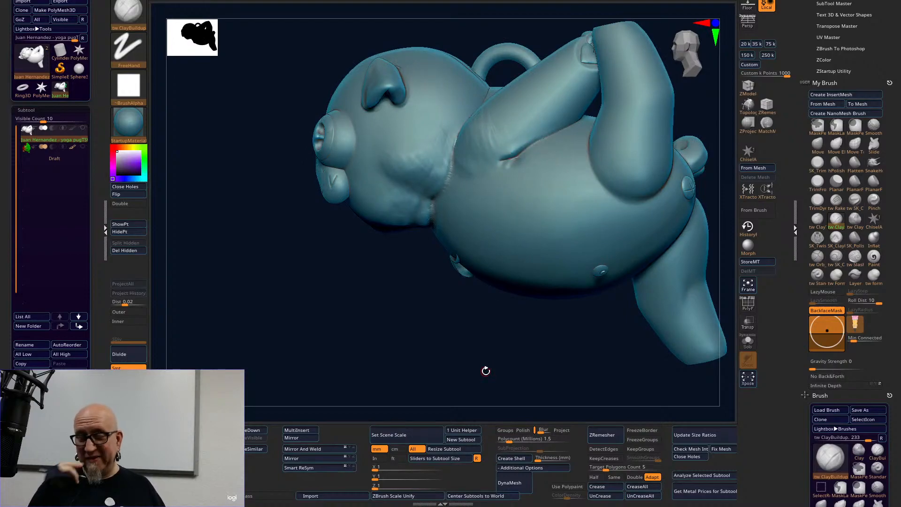
Switch to the tw ClayTubes brush, lay strokes across the raised upper arm and soften them with smoothing.
{"action": "key", "text": "2"}
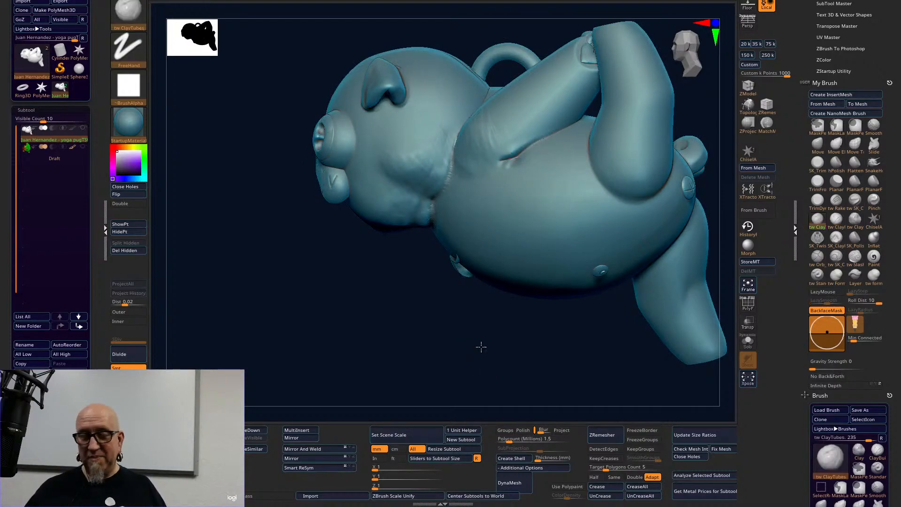
{"action": "left_click_drag", "start_coordinate": [479, 348], "coordinate": [509, 346]}
{"action": "key", "text": "space"}
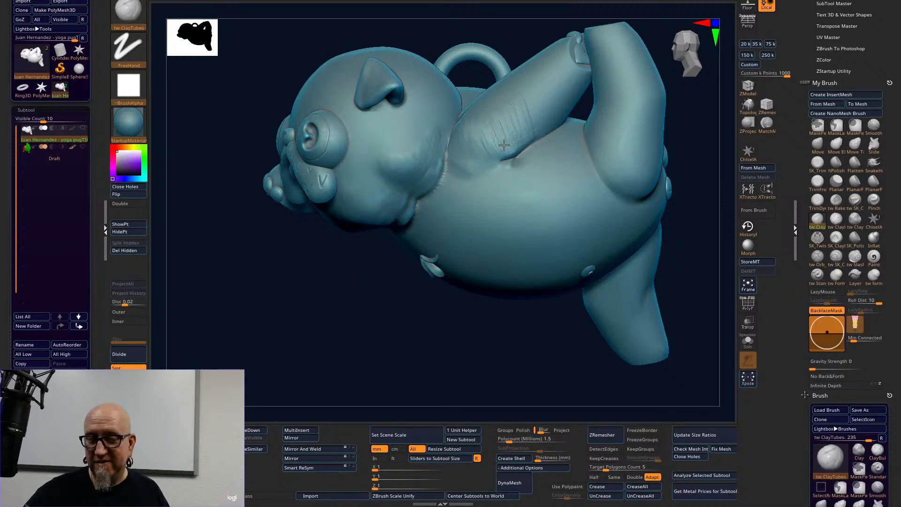
{"action": "key", "text": "shift"}
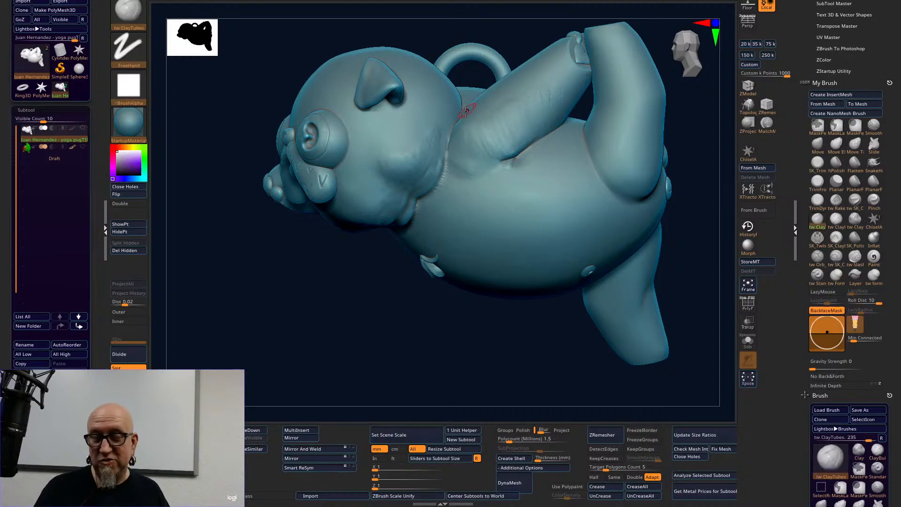
Add tw ClayTubes strokes on the shoulder beside the neck seam and smooth them.
{"action": "mouse_move", "coordinate": [396, 345]}
{"action": "left_mouse_down"}
{"action": "mouse_move", "coordinate": [625, 234]}
{"action": "mouse_move", "coordinate": [458, 137]}
{"action": "left_mouse_up"}
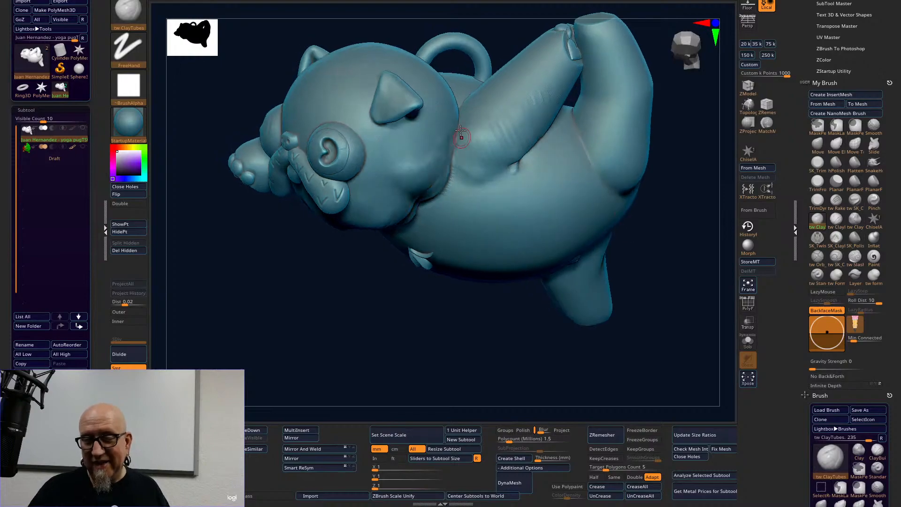
{"action": "key", "text": "space"}
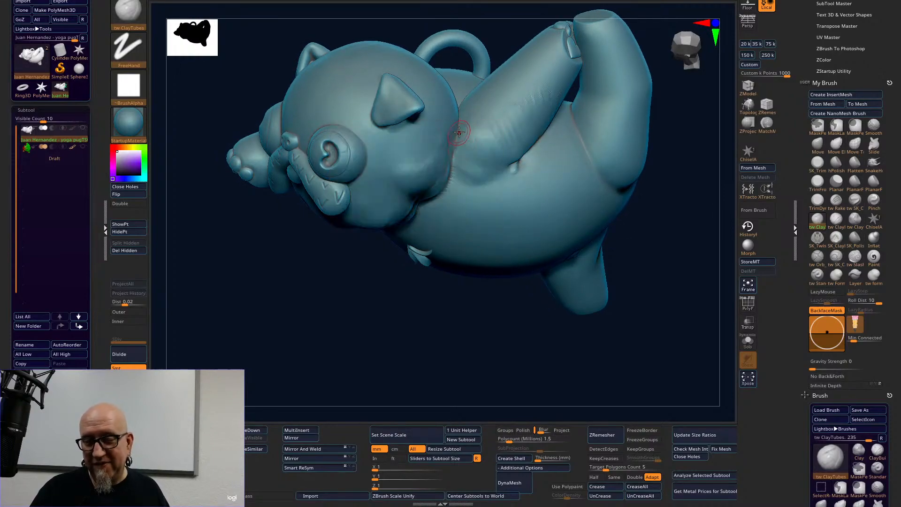
{"action": "key", "text": "shift"}
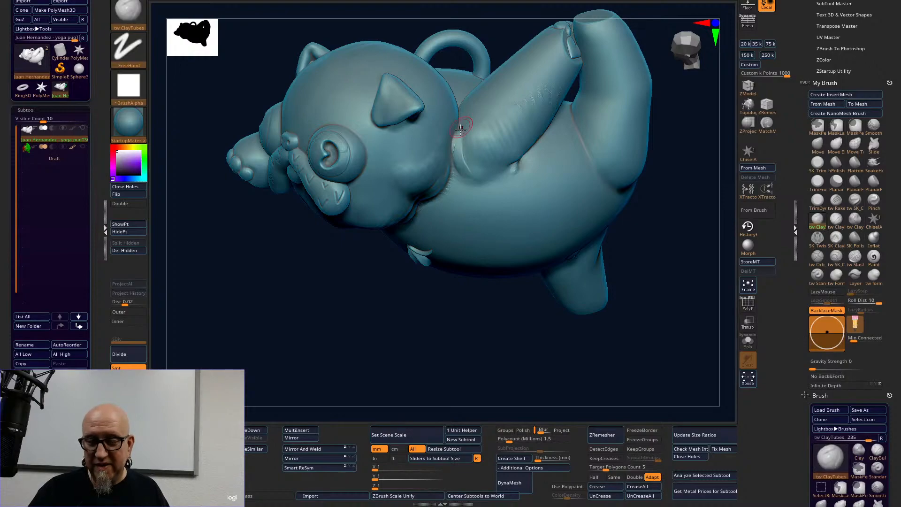
Layer clay strokes over the shoulder and below the armpit to blend the arm into the torso, then smooth.
{"action": "left_click_drag", "start_coordinate": [664, 104], "coordinate": [462, 141]}
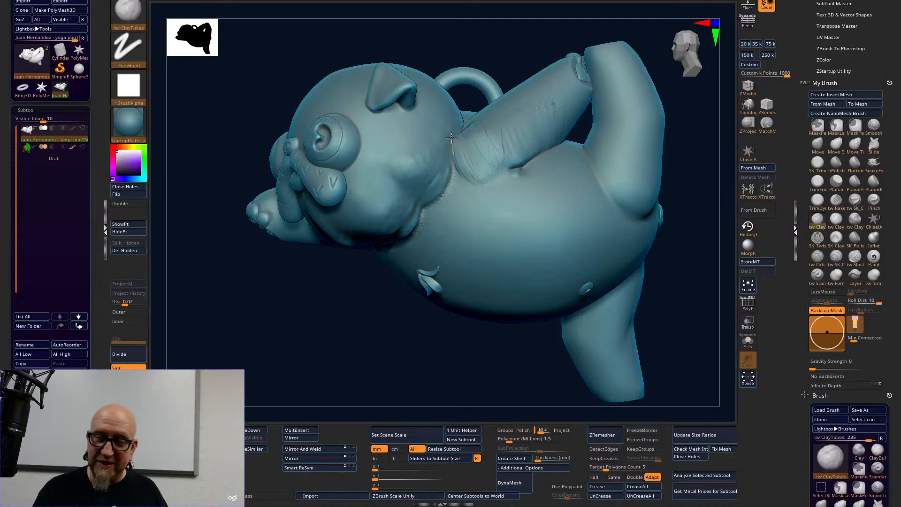
{"action": "key", "text": "shift"}
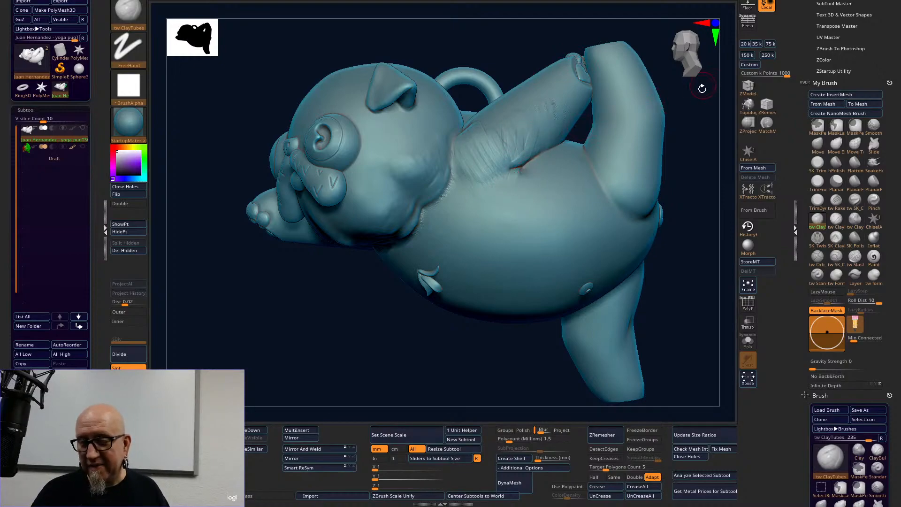
{"action": "left_click_drag", "start_coordinate": [701, 84], "coordinate": [605, 100]}
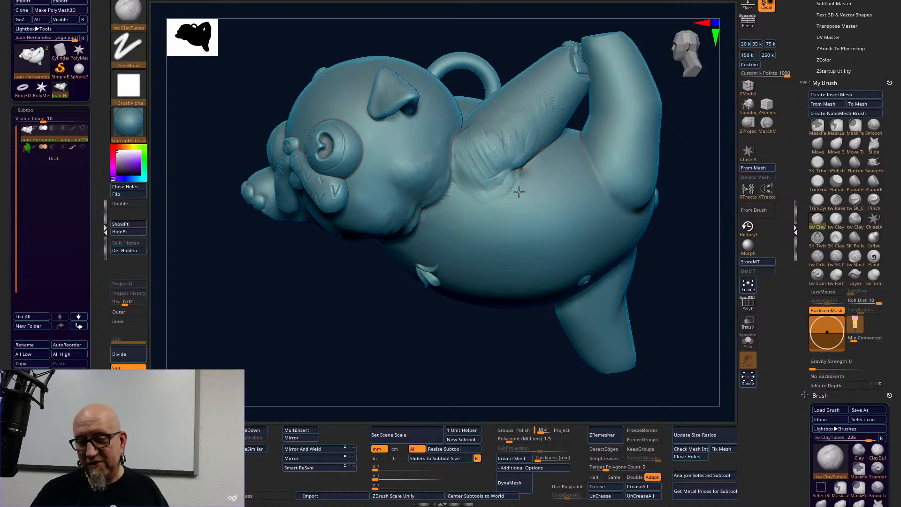
{"action": "key", "text": "shift"}
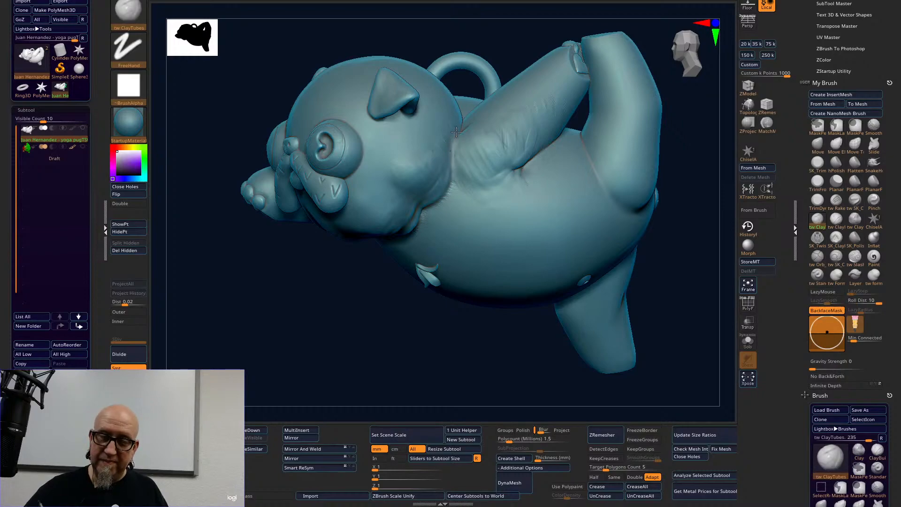
Refine the upper side of the shoulder and arm with further tw ClayTubes strokes.
{"action": "left_click_drag", "start_coordinate": [489, 339], "coordinate": [482, 374]}
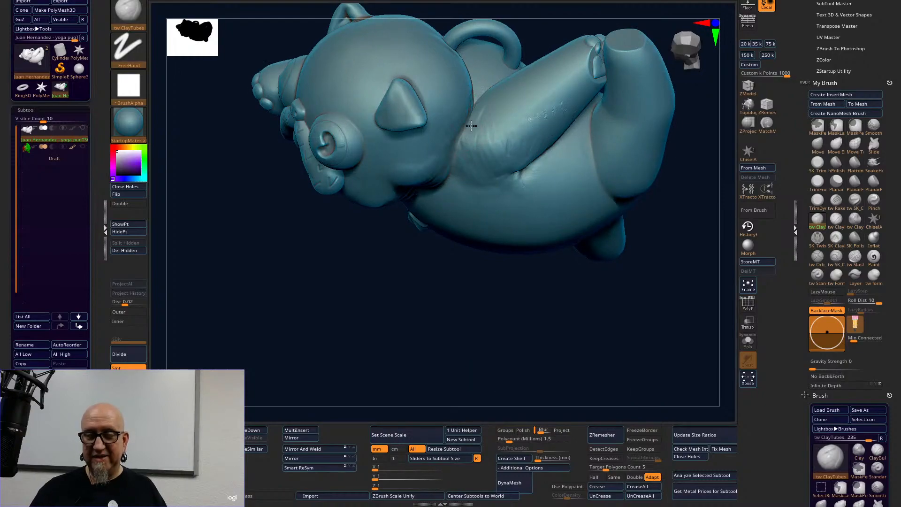
{"action": "right_click_drag", "start_coordinate": [437, 152], "coordinate": [484, 94]}
{"action": "left_click_drag", "start_coordinate": [485, 94], "coordinate": [567, 111]}
{"action": "left_click_drag", "start_coordinate": [632, 126], "coordinate": [479, 116]}
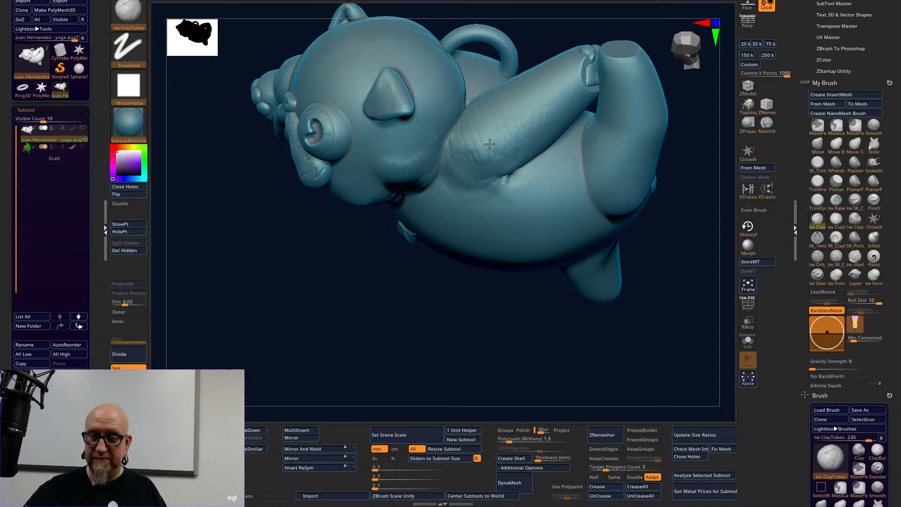
Adjust the brush size, add clay strokes where the raised thigh joins the belly, and smooth the hip transition.
{"action": "mouse_move", "coordinate": [685, 229]}
{"action": "left_mouse_down"}
{"action": "mouse_move", "coordinate": [685, 175]}
{"action": "mouse_move", "coordinate": [690, 213]}
{"action": "mouse_move", "coordinate": [663, 206]}
{"action": "left_mouse_up"}
{"action": "key", "text": "space"}
{"action": "left_click_drag", "start_coordinate": [566, 217], "coordinate": [568, 217]}
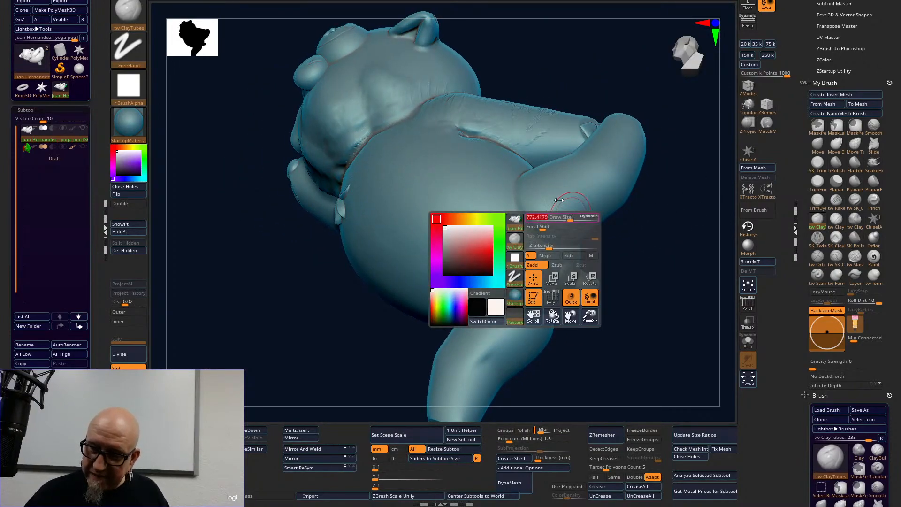
{"action": "mouse_move", "coordinate": [532, 193]}
{"action": "left_mouse_down"}
{"action": "mouse_move", "coordinate": [542, 221]}
{"action": "mouse_move", "coordinate": [555, 222]}
{"action": "mouse_move", "coordinate": [551, 232]}
{"action": "mouse_move", "coordinate": [564, 222]}
{"action": "mouse_move", "coordinate": [523, 219]}
{"action": "mouse_move", "coordinate": [545, 242]}
{"action": "mouse_move", "coordinate": [520, 220]}
{"action": "mouse_move", "coordinate": [536, 243]}
{"action": "mouse_move", "coordinate": [557, 241]}
{"action": "mouse_move", "coordinate": [536, 242]}
{"action": "left_mouse_up"}
{"action": "mouse_move", "coordinate": [517, 188]}
{"action": "left_mouse_down"}
{"action": "mouse_move", "coordinate": [504, 209]}
{"action": "mouse_move", "coordinate": [519, 249]}
{"action": "left_mouse_up"}
{"action": "left_click_drag", "start_coordinate": [530, 172], "coordinate": [521, 251], "text": "shift"}
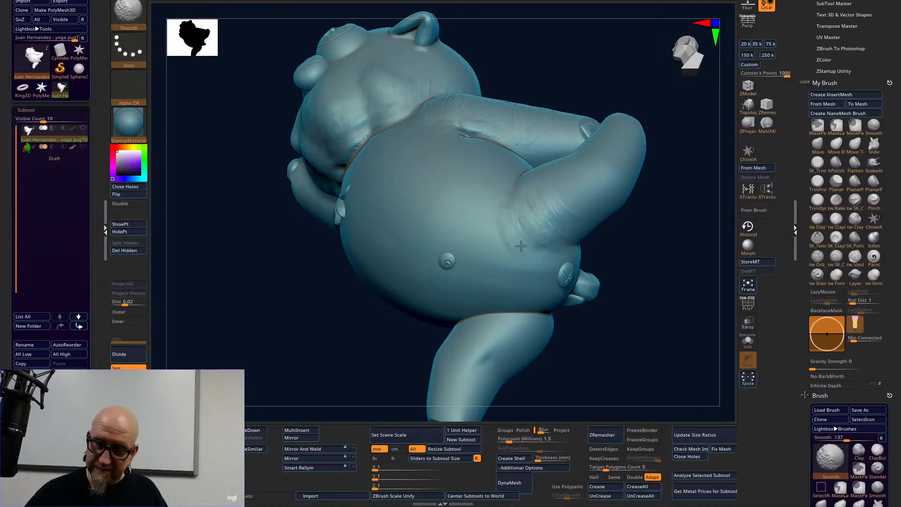
{"action": "left_click_drag", "start_coordinate": [662, 213], "coordinate": [643, 281]}
{"action": "mouse_move", "coordinate": [515, 162]}
{"action": "left_mouse_down"}
{"action": "mouse_move", "coordinate": [540, 147]}
{"action": "mouse_move", "coordinate": [512, 190]}
{"action": "left_mouse_up"}
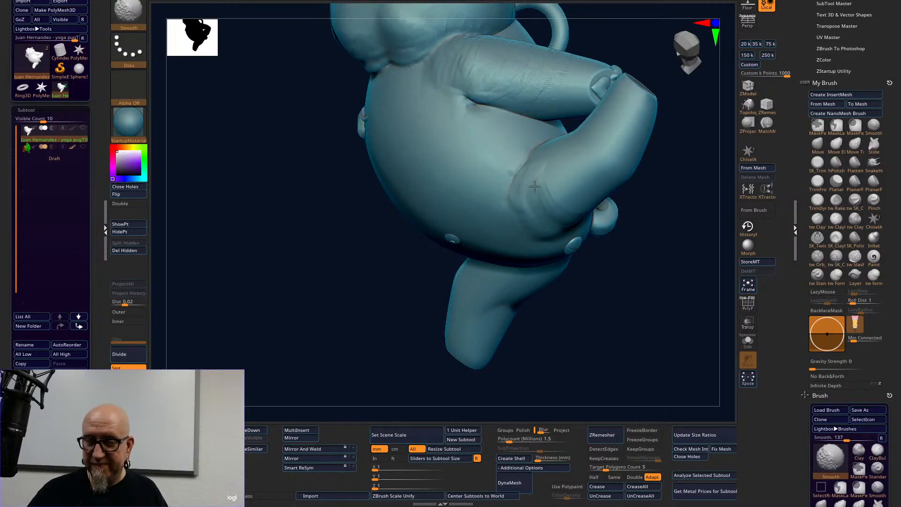
{"action": "left_click_drag", "start_coordinate": [609, 368], "coordinate": [624, 342]}
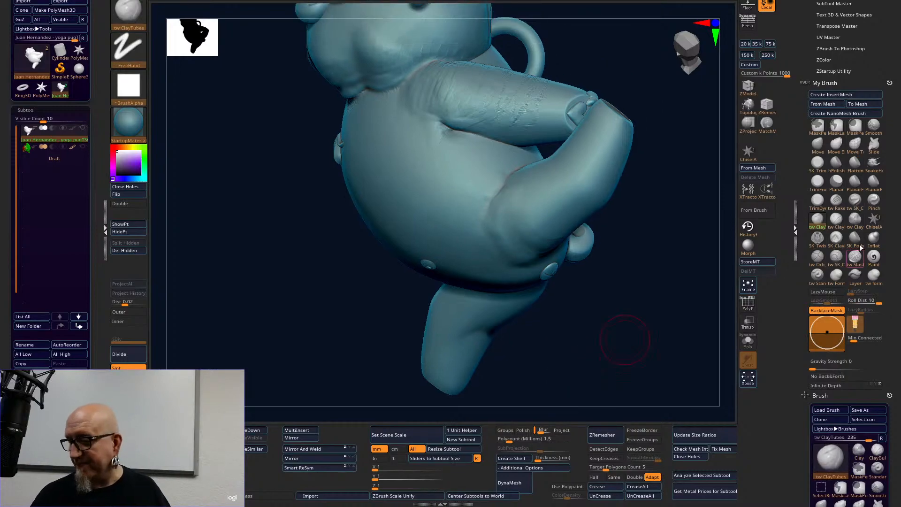
Work the SK_Twist brush into the crease between the raised thigh and the belly and smooth the fold.
{"action": "left_click", "coordinate": [817, 237]}
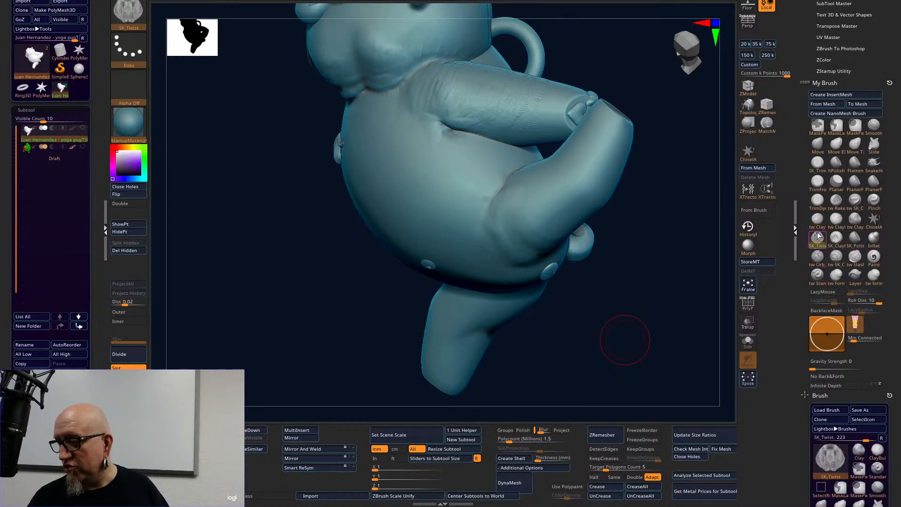
{"action": "key", "text": "space"}
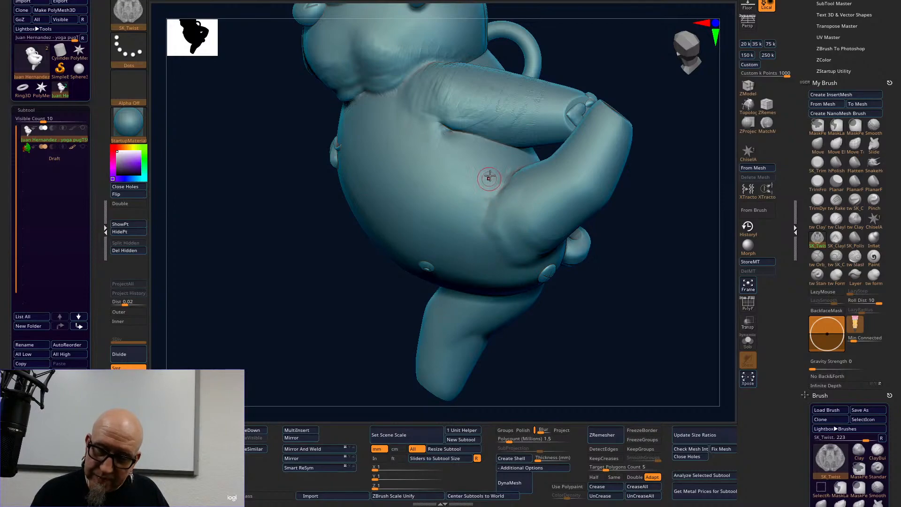
{"action": "key", "text": "space"}
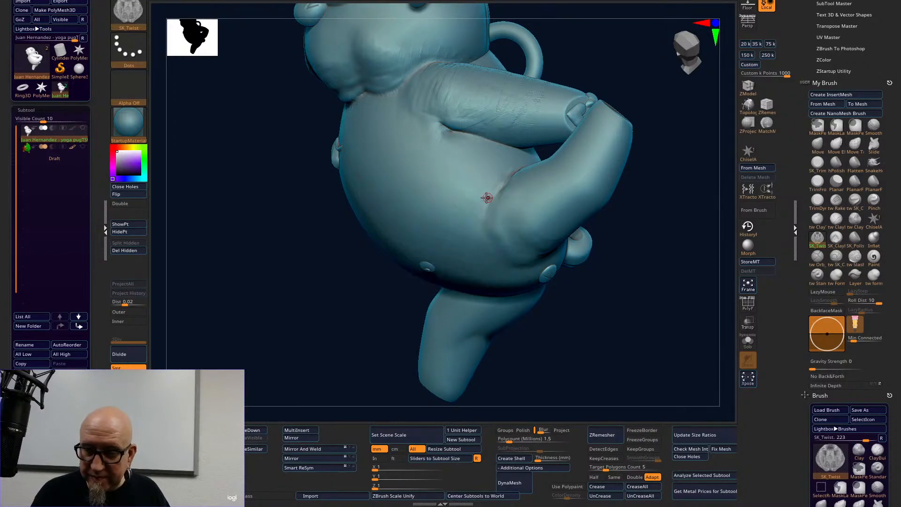
{"action": "left_click_drag", "start_coordinate": [499, 192], "coordinate": [497, 195]}
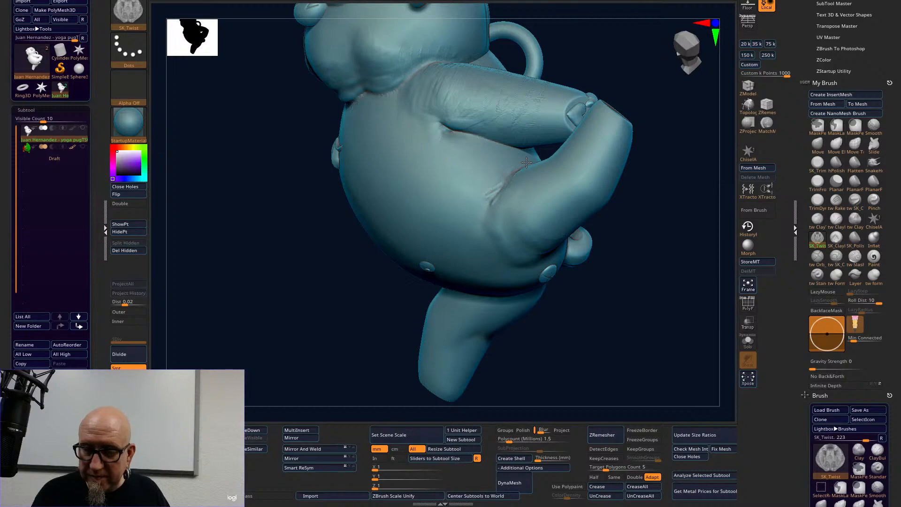
{"action": "key", "text": "shift"}
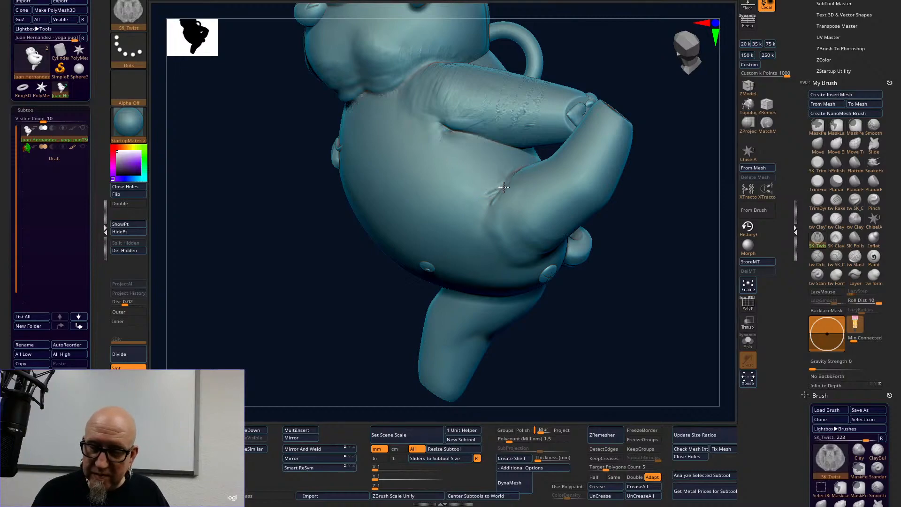
{"action": "key", "text": "shift"}
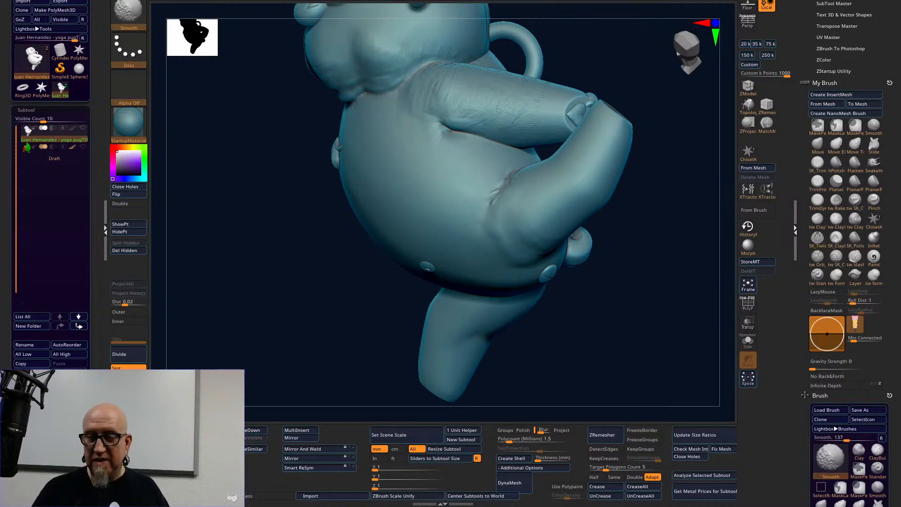
Build up the junction of the standing leg and rump below the tail with tw ClayTubes, then smooth the strokes.
{"action": "left_click_drag", "start_coordinate": [620, 334], "coordinate": [595, 269]}
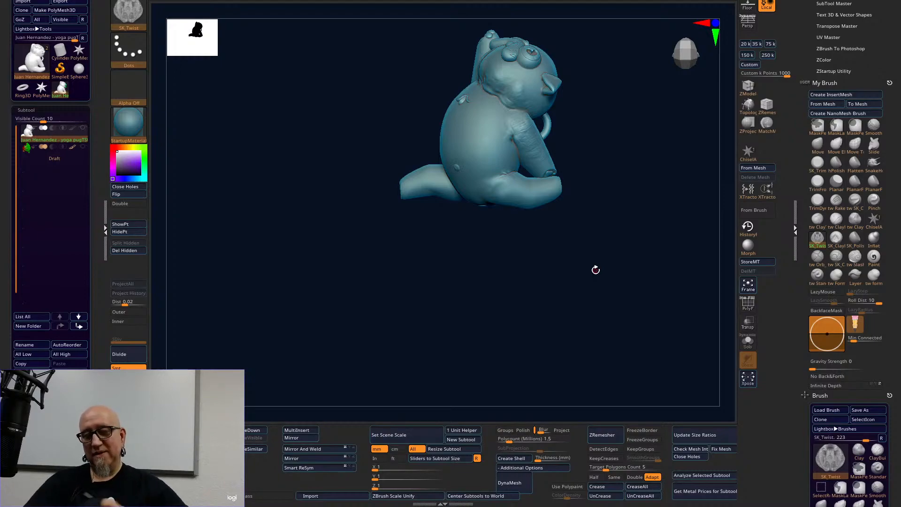
{"action": "left_click_drag", "start_coordinate": [597, 294], "coordinate": [636, 365]}
{"action": "mouse_move", "coordinate": [691, 352]}
{"action": "left_mouse_down"}
{"action": "mouse_move", "coordinate": [720, 254]}
{"action": "mouse_move", "coordinate": [682, 263]}
{"action": "mouse_move", "coordinate": [520, 244]}
{"action": "mouse_move", "coordinate": [517, 229]}
{"action": "mouse_move", "coordinate": [484, 249]}
{"action": "mouse_move", "coordinate": [501, 230]}
{"action": "mouse_move", "coordinate": [465, 268]}
{"action": "mouse_move", "coordinate": [533, 218]}
{"action": "mouse_move", "coordinate": [496, 263]}
{"action": "mouse_move", "coordinate": [546, 234]}
{"action": "left_mouse_up"}
{"action": "left_click", "coordinate": [817, 218]}
{"action": "key", "text": "space"}
{"action": "left_click_drag", "start_coordinate": [635, 311], "coordinate": [597, 301]}
{"action": "mouse_move", "coordinate": [516, 234]}
{"action": "left_mouse_down"}
{"action": "mouse_move", "coordinate": [552, 258]}
{"action": "mouse_move", "coordinate": [518, 227]}
{"action": "mouse_move", "coordinate": [476, 258]}
{"action": "left_mouse_up"}
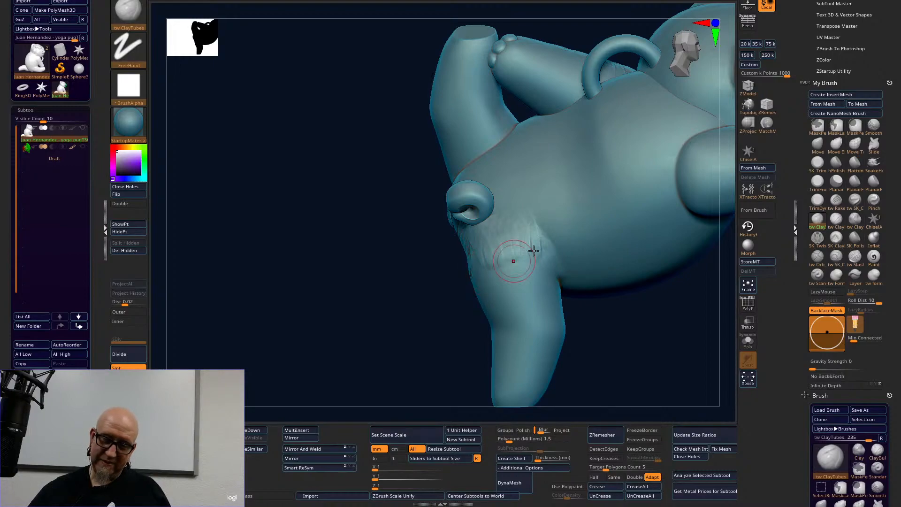
{"action": "left_click_drag", "start_coordinate": [546, 256], "coordinate": [521, 257], "text": "shift"}
Layer clay strokes across the rump between the tail and the outer side of the standing leg to blend the joint.
{"action": "mouse_move", "coordinate": [422, 306]}
{"action": "left_mouse_down"}
{"action": "mouse_move", "coordinate": [434, 316]}
{"action": "mouse_move", "coordinate": [457, 230]}
{"action": "mouse_move", "coordinate": [448, 281]}
{"action": "mouse_move", "coordinate": [480, 225]}
{"action": "mouse_move", "coordinate": [450, 216]}
{"action": "mouse_move", "coordinate": [441, 279]}
{"action": "mouse_move", "coordinate": [456, 279]}
{"action": "mouse_move", "coordinate": [450, 232]}
{"action": "left_mouse_up"}
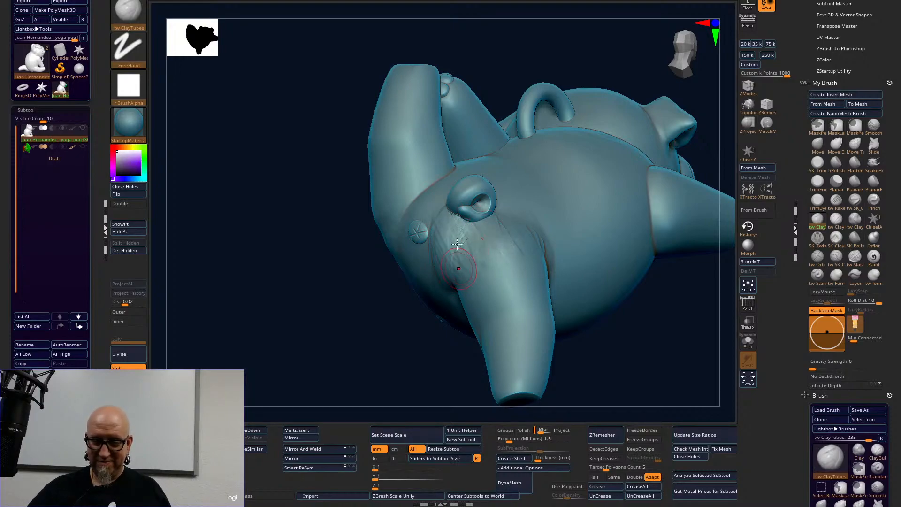
{"action": "key", "text": "shift"}
{"action": "left_click_drag", "start_coordinate": [449, 230], "coordinate": [512, 286]}
{"action": "mouse_move", "coordinate": [512, 286]}
{"action": "right_mouse_down"}
{"action": "mouse_move", "coordinate": [718, 287]}
{"action": "mouse_move", "coordinate": [605, 276]}
{"action": "right_mouse_up"}
{"action": "mouse_move", "coordinate": [455, 264]}
{"action": "left_mouse_down"}
{"action": "mouse_move", "coordinate": [427, 275]}
{"action": "mouse_move", "coordinate": [480, 250]}
{"action": "left_mouse_up"}
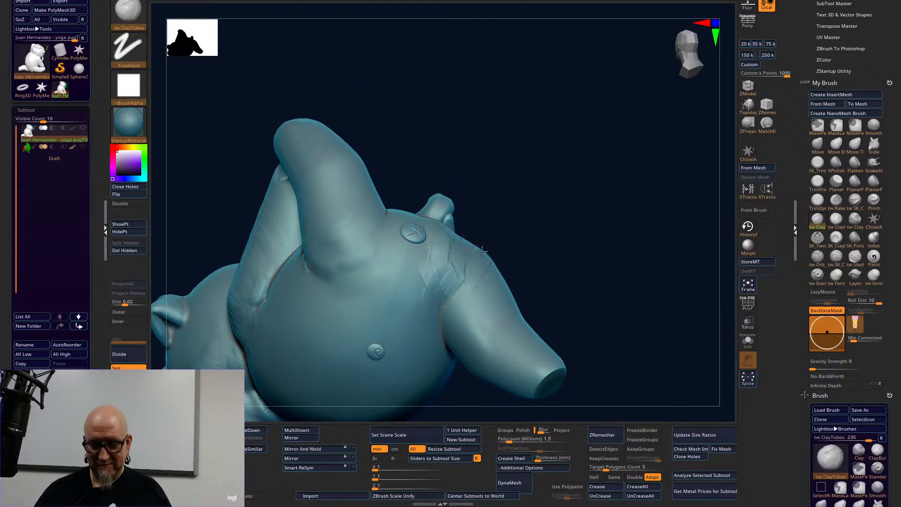
{"action": "right_click_drag", "start_coordinate": [592, 236], "coordinate": [471, 332]}
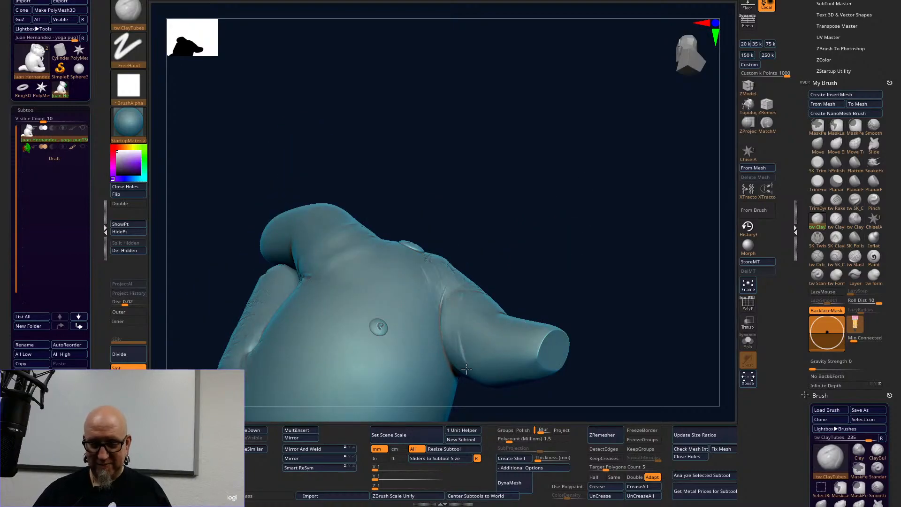
{"action": "right_click_drag", "start_coordinate": [543, 218], "coordinate": [522, 188]}
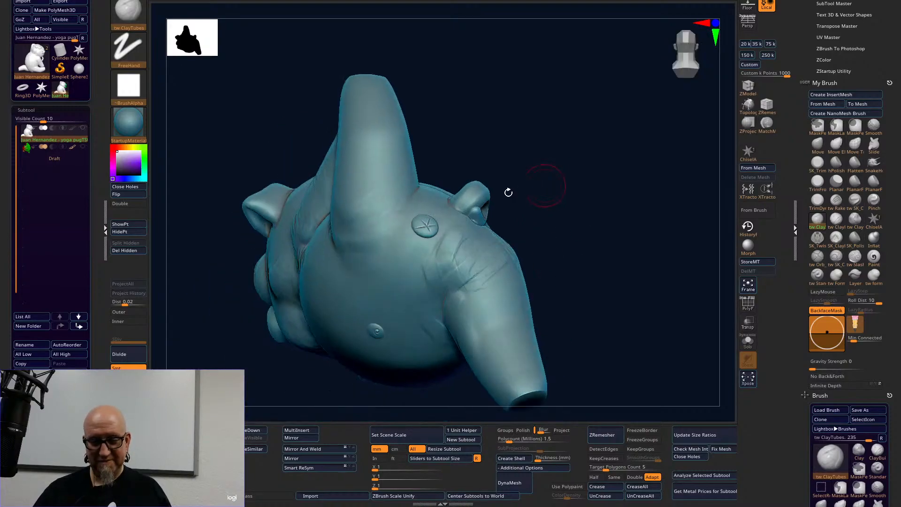
Add clay where the base of the raised leg meets the rump beside the tail, then smooth it.
{"action": "right_click_drag", "start_coordinate": [549, 80], "coordinate": [483, 141]}
{"action": "mouse_move", "coordinate": [396, 220]}
{"action": "left_mouse_down"}
{"action": "mouse_move", "coordinate": [426, 183]}
{"action": "mouse_move", "coordinate": [406, 215]}
{"action": "left_mouse_up"}
{"action": "mouse_move", "coordinate": [424, 182]}
{"action": "left_mouse_down"}
{"action": "mouse_move", "coordinate": [412, 181]}
{"action": "mouse_move", "coordinate": [383, 227]}
{"action": "left_mouse_up"}
{"action": "left_click_drag", "start_coordinate": [426, 198], "coordinate": [406, 223], "text": "shift"}
{"action": "mouse_move", "coordinate": [414, 177]}
{"action": "left_mouse_down", "text": "shift"}
{"action": "mouse_move", "coordinate": [399, 229]}
{"action": "mouse_move", "coordinate": [430, 193]}
{"action": "mouse_move", "coordinate": [434, 169]}
{"action": "left_mouse_up", "text": "shift"}
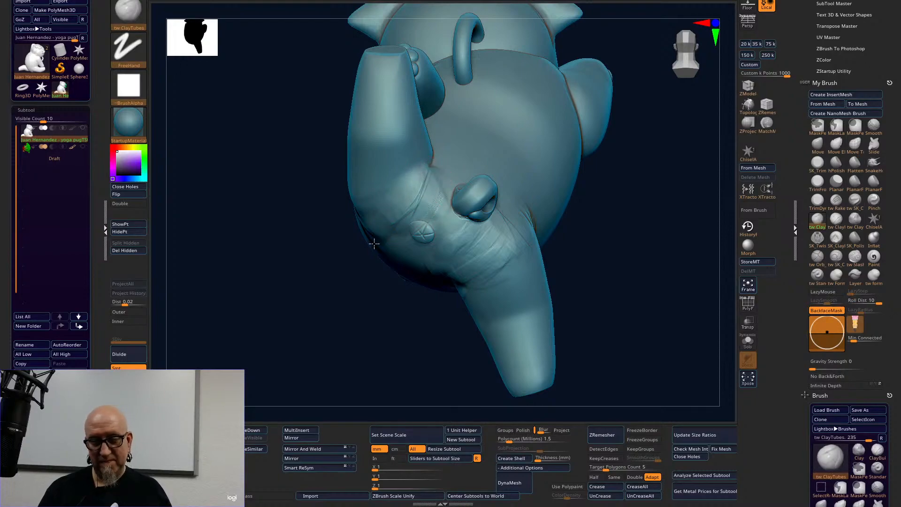
Refine the back of the raised thigh with more tw ClayTubes strokes and soften the transition to the rump.
{"action": "left_click_drag", "start_coordinate": [629, 110], "coordinate": [616, 125]}
{"action": "mouse_move", "coordinate": [424, 203]}
{"action": "left_mouse_down"}
{"action": "mouse_move", "coordinate": [432, 172]}
{"action": "mouse_move", "coordinate": [442, 187]}
{"action": "mouse_move", "coordinate": [418, 196]}
{"action": "left_mouse_up"}
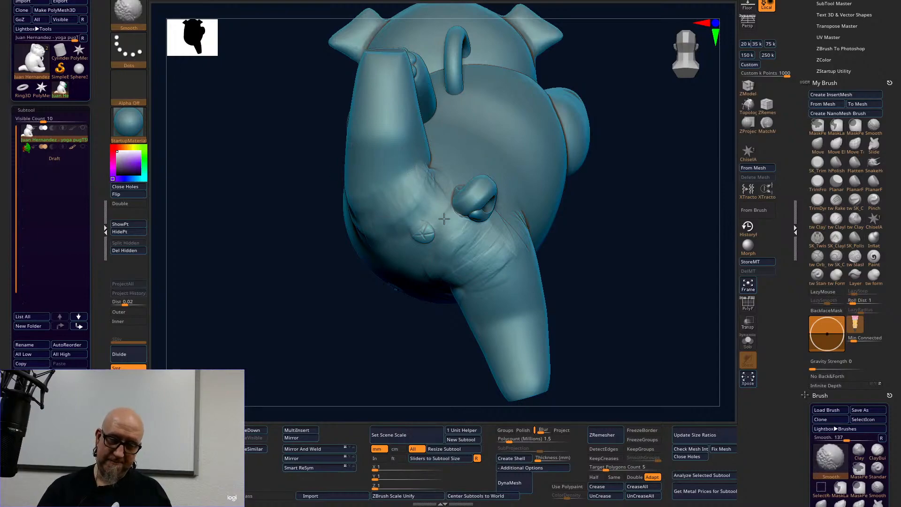
{"action": "left_click_drag", "start_coordinate": [414, 228], "coordinate": [423, 231], "text": "shift"}
{"action": "mouse_move", "coordinate": [604, 174]}
{"action": "left_mouse_down"}
{"action": "mouse_move", "coordinate": [456, 178]}
{"action": "mouse_move", "coordinate": [419, 162]}
{"action": "mouse_move", "coordinate": [445, 126]}
{"action": "mouse_move", "coordinate": [418, 155]}
{"action": "left_mouse_up"}
{"action": "mouse_move", "coordinate": [672, 257]}
{"action": "left_mouse_down"}
{"action": "mouse_move", "coordinate": [692, 239]}
{"action": "mouse_move", "coordinate": [618, 263]}
{"action": "mouse_move", "coordinate": [651, 261]}
{"action": "mouse_move", "coordinate": [643, 267]}
{"action": "mouse_move", "coordinate": [660, 263]}
{"action": "mouse_move", "coordinate": [566, 247]}
{"action": "left_mouse_up"}
{"action": "mouse_move", "coordinate": [432, 186]}
{"action": "left_mouse_down", "text": "shift"}
{"action": "mouse_move", "coordinate": [422, 157]}
{"action": "mouse_move", "coordinate": [440, 141]}
{"action": "left_mouse_up", "text": "shift"}
Fill the side of the hip below the raised thigh with clay strokes and smooth the area.
{"action": "mouse_move", "coordinate": [518, 115]}
{"action": "left_mouse_down"}
{"action": "mouse_move", "coordinate": [532, 76]}
{"action": "mouse_move", "coordinate": [527, 105]}
{"action": "left_mouse_up"}
{"action": "mouse_move", "coordinate": [469, 239]}
{"action": "left_mouse_down"}
{"action": "mouse_move", "coordinate": [454, 207]}
{"action": "mouse_move", "coordinate": [464, 239]}
{"action": "mouse_move", "coordinate": [444, 222]}
{"action": "mouse_move", "coordinate": [437, 259]}
{"action": "mouse_move", "coordinate": [427, 230]}
{"action": "mouse_move", "coordinate": [462, 194]}
{"action": "left_mouse_up"}
{"action": "mouse_move", "coordinate": [521, 157]}
{"action": "left_mouse_down"}
{"action": "mouse_move", "coordinate": [569, 147]}
{"action": "mouse_move", "coordinate": [520, 193]}
{"action": "left_mouse_up"}
{"action": "left_click_drag", "start_coordinate": [488, 245], "coordinate": [492, 211], "text": "shift"}
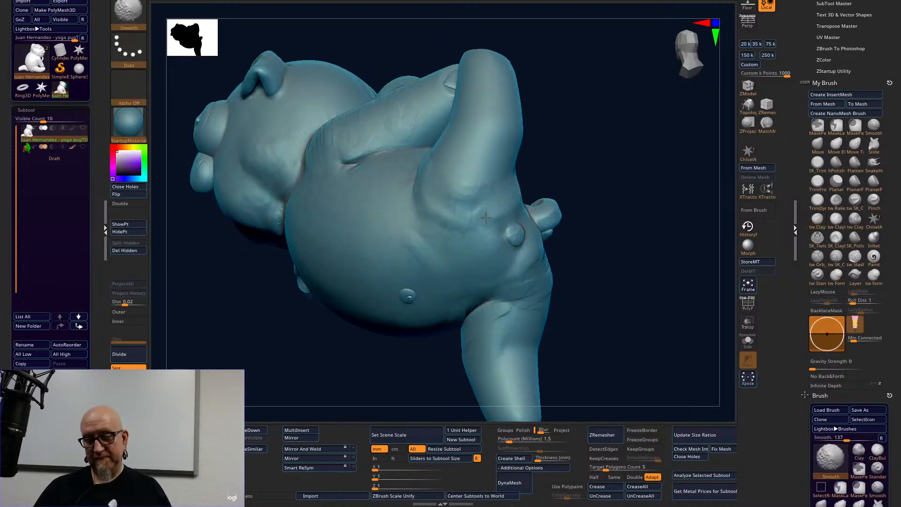
Adjust the brush size, build clay over the shoulder of the forward-stretched arm, and smooth it into the torso.
{"action": "left_click_drag", "start_coordinate": [573, 309], "coordinate": [578, 198], "text": "alt"}
{"action": "mouse_move", "coordinate": [604, 273]}
{"action": "left_mouse_down"}
{"action": "mouse_move", "coordinate": [624, 310]}
{"action": "mouse_move", "coordinate": [545, 339]}
{"action": "left_mouse_up"}
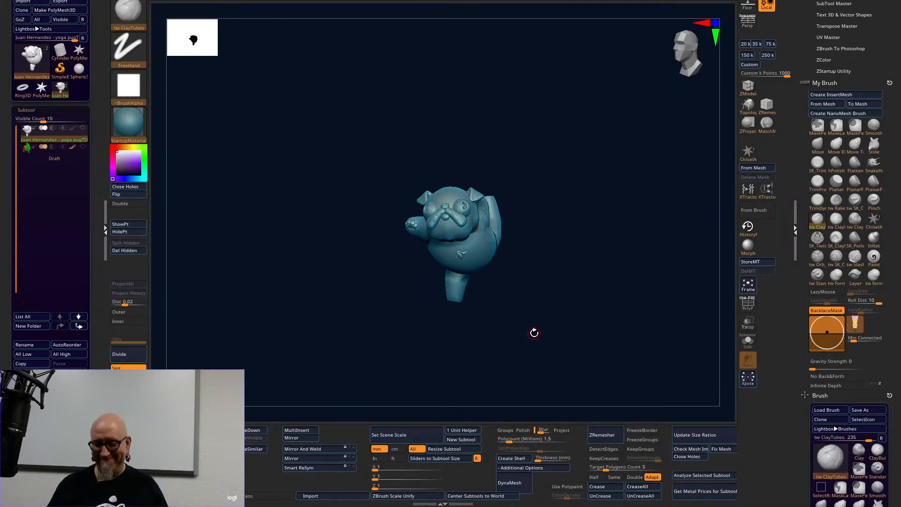
{"action": "left_click_drag", "start_coordinate": [534, 333], "coordinate": [493, 256]}
{"action": "left_click_drag", "start_coordinate": [574, 297], "coordinate": [573, 310], "text": "alt"}
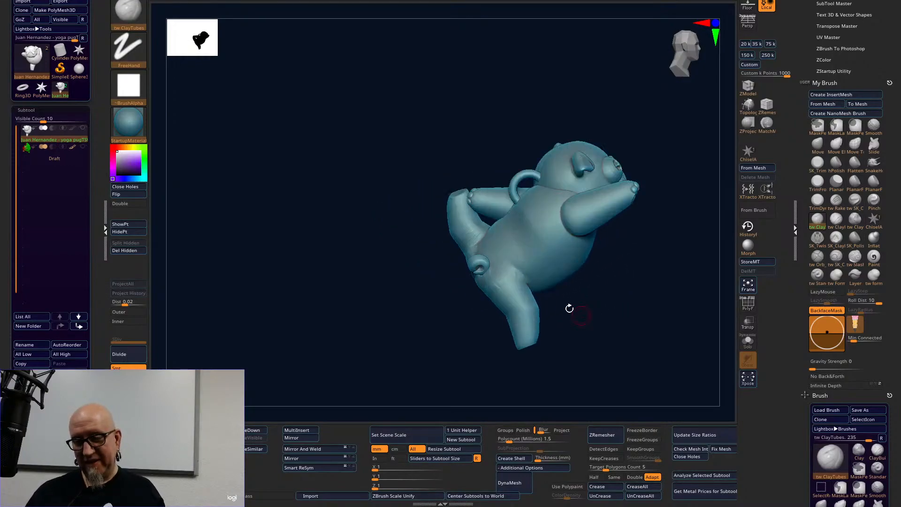
{"action": "left_click_drag", "start_coordinate": [607, 282], "coordinate": [541, 304], "text": "alt"}
{"action": "key", "text": "space"}
{"action": "left_click_drag", "start_coordinate": [564, 269], "coordinate": [569, 269]}
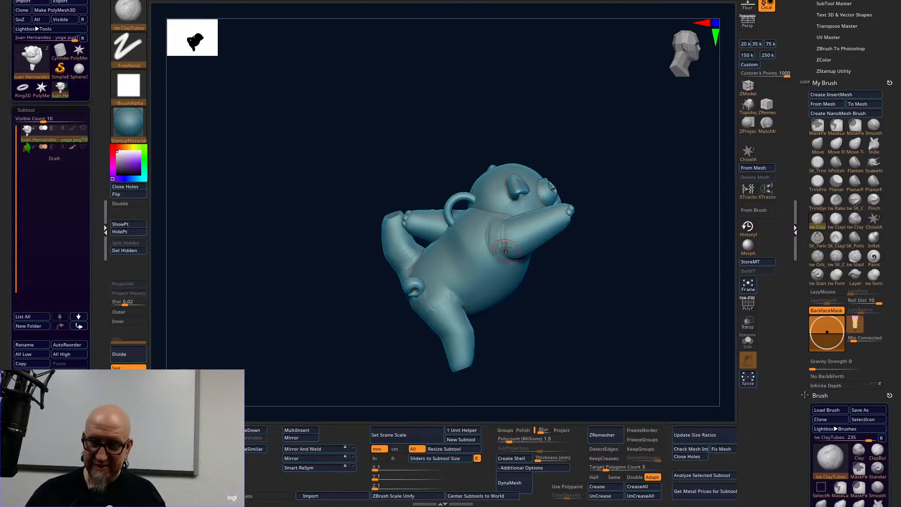
{"action": "left_click_drag", "start_coordinate": [490, 230], "coordinate": [489, 228]}
{"action": "key", "text": "shift"}
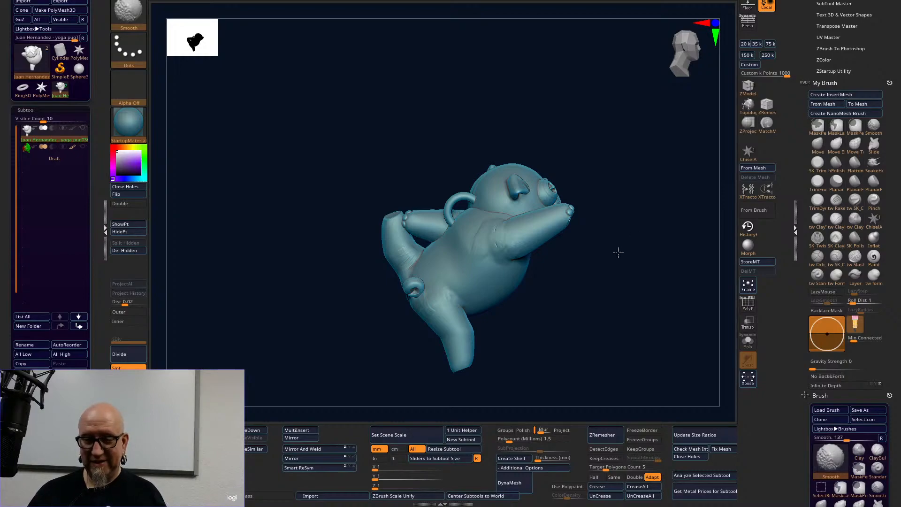
Blend the upper and lower sides of the forward arm's shoulder into the back and chest with clay and smoothing strokes.
{"action": "left_click_drag", "start_coordinate": [618, 253], "coordinate": [619, 253]}
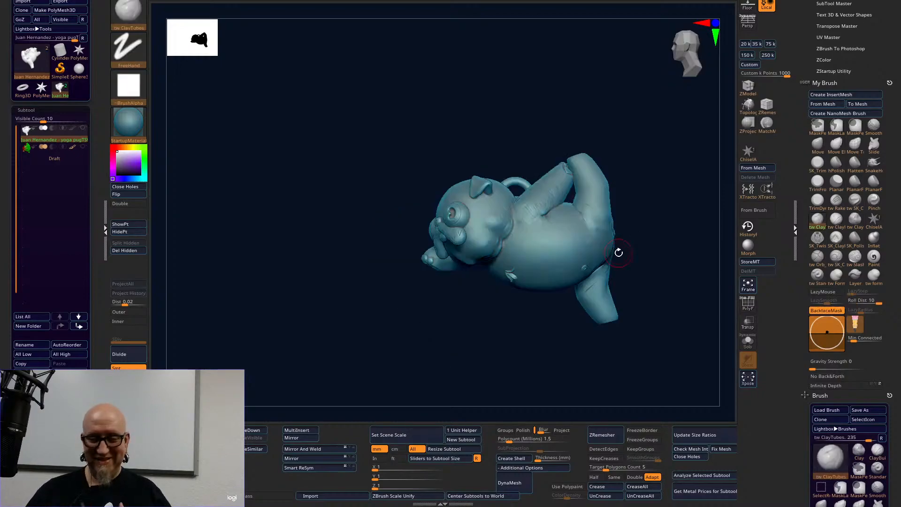
{"action": "mouse_move", "coordinate": [504, 359]}
{"action": "left_mouse_down"}
{"action": "mouse_move", "coordinate": [613, 331]}
{"action": "mouse_move", "coordinate": [560, 261]}
{"action": "left_mouse_up"}
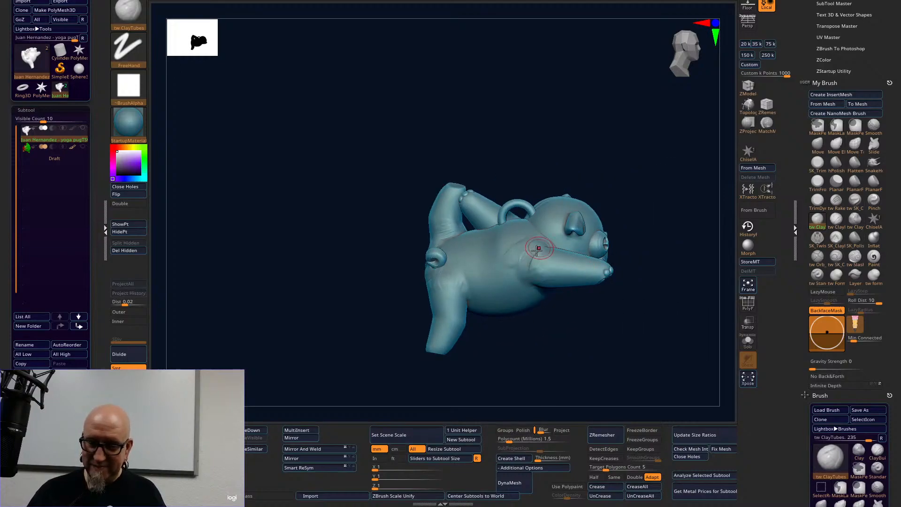
{"action": "key", "text": "shift"}
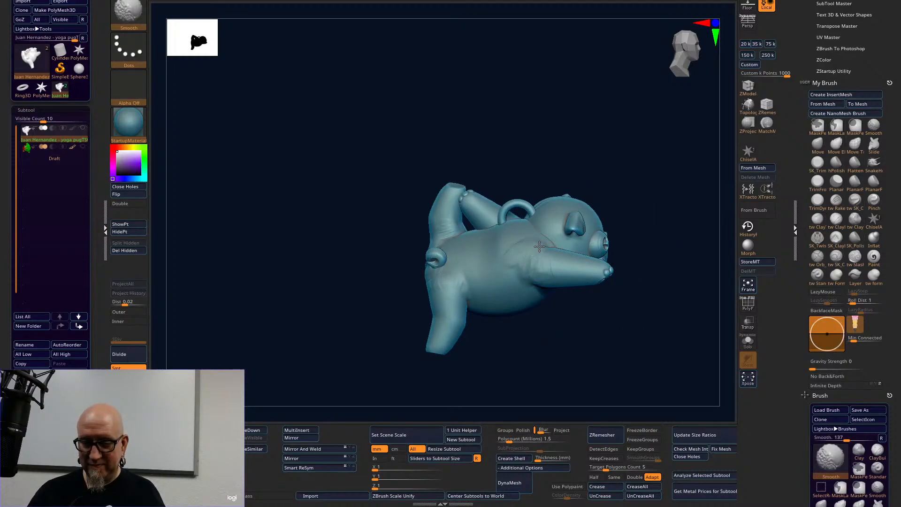
{"action": "left_click_drag", "start_coordinate": [620, 345], "coordinate": [622, 300]}
{"action": "left_click_drag", "start_coordinate": [539, 290], "coordinate": [533, 284]}
{"action": "left_click_drag", "start_coordinate": [647, 342], "coordinate": [538, 270]}
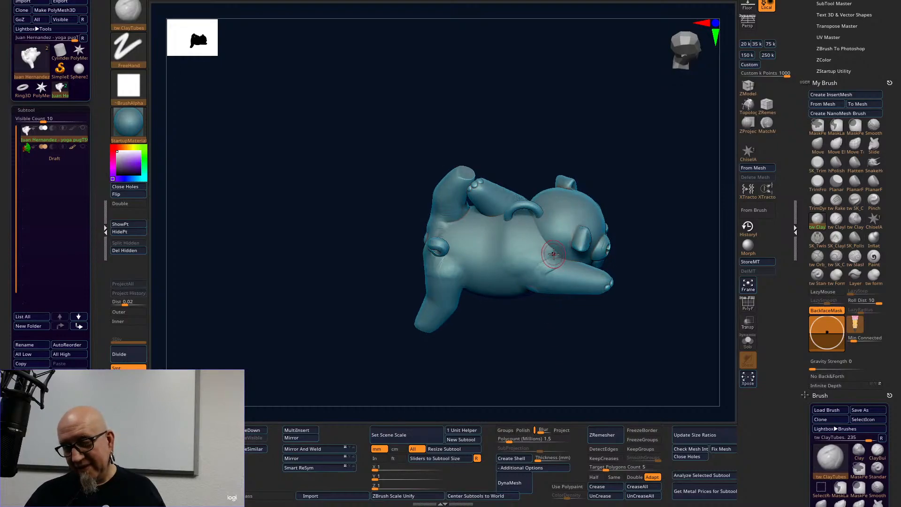
{"action": "key", "text": "shift"}
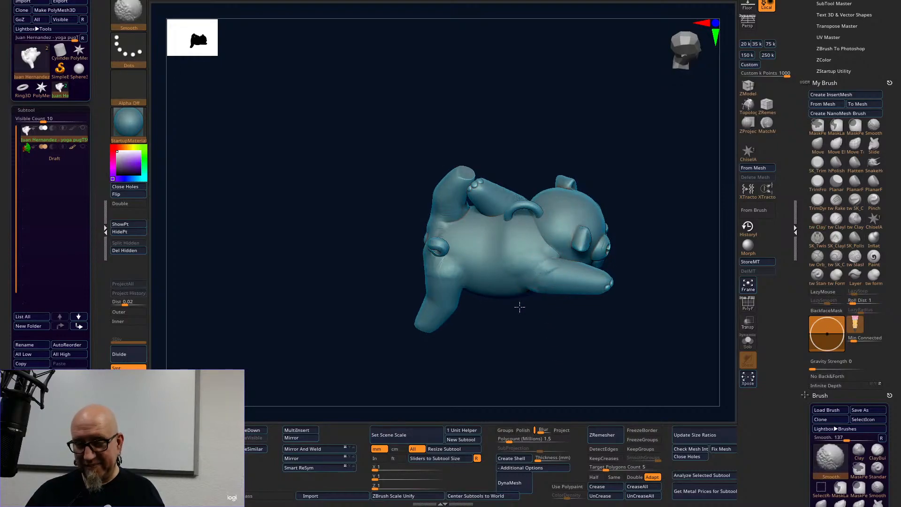
{"action": "left_click_drag", "start_coordinate": [521, 299], "coordinate": [545, 273]}
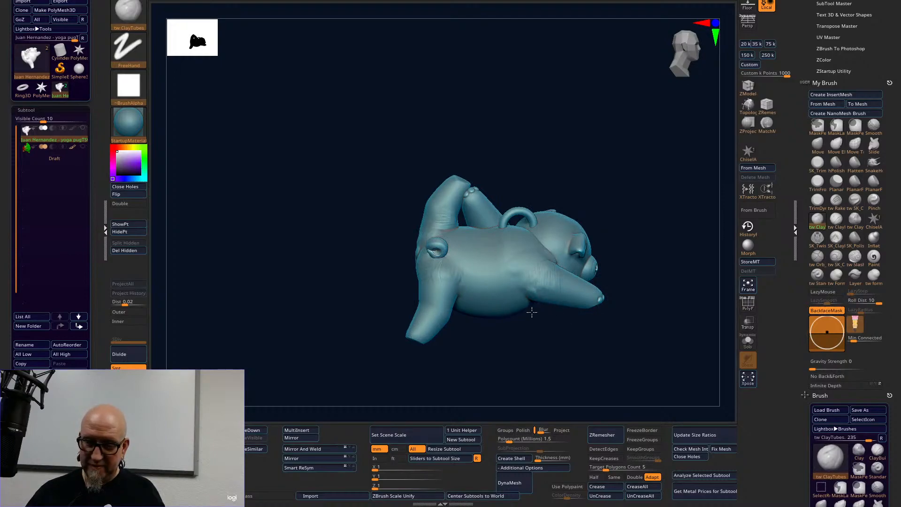
{"action": "key", "text": "shift"}
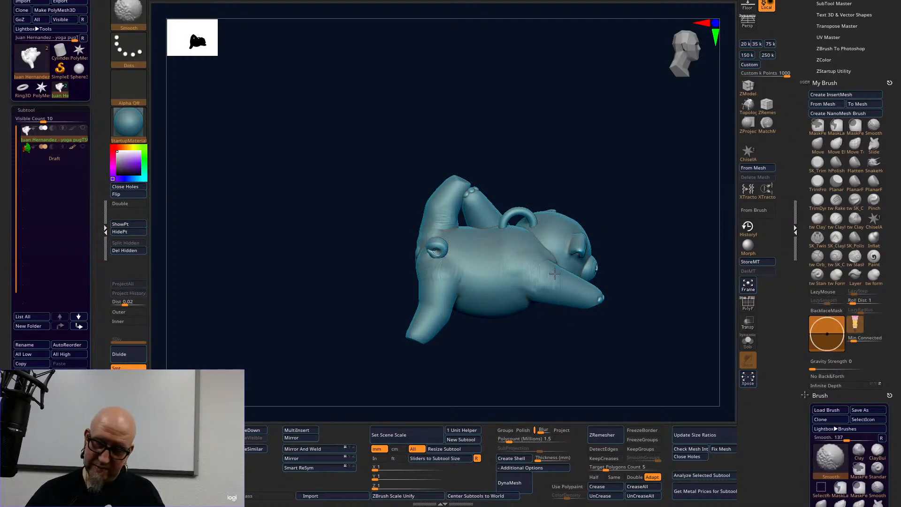
Adjust the brush size and layer clay from the belly across to the hip of the raised leg, then smooth.
{"action": "mouse_move", "coordinate": [675, 335]}
{"action": "left_mouse_down"}
{"action": "mouse_move", "coordinate": [653, 346]}
{"action": "mouse_move", "coordinate": [627, 316]}
{"action": "mouse_move", "coordinate": [655, 303]}
{"action": "mouse_move", "coordinate": [671, 343]}
{"action": "mouse_move", "coordinate": [643, 380]}
{"action": "mouse_move", "coordinate": [657, 364]}
{"action": "mouse_move", "coordinate": [637, 328]}
{"action": "mouse_move", "coordinate": [483, 269]}
{"action": "left_mouse_up"}
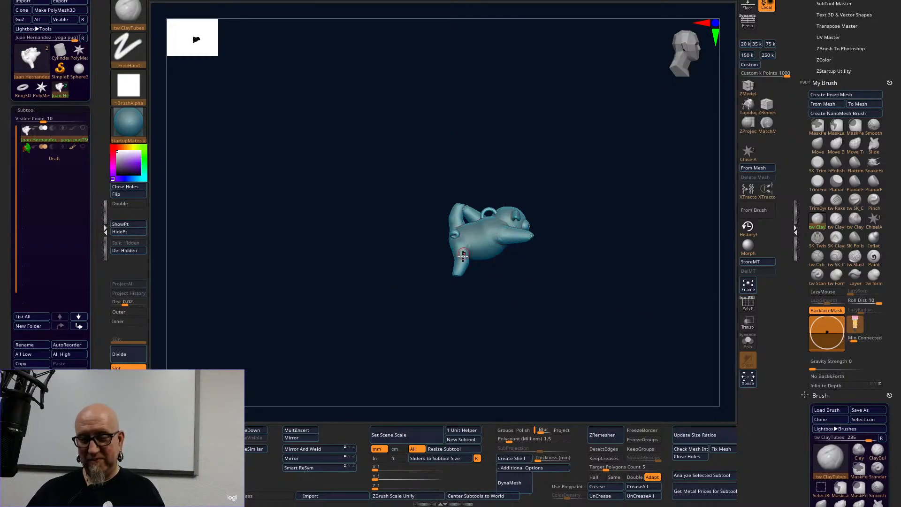
{"action": "left_click_drag", "start_coordinate": [529, 264], "coordinate": [682, 356]}
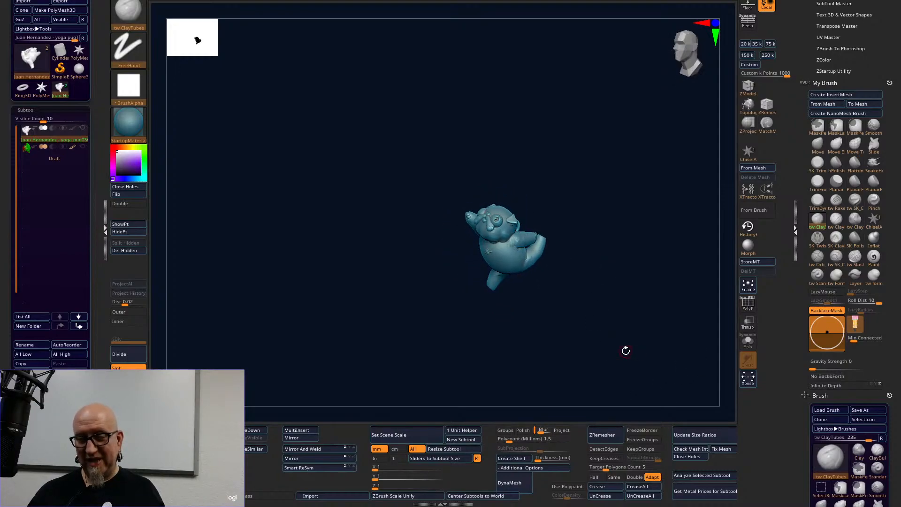
{"action": "mouse_move", "coordinate": [625, 350]}
{"action": "left_mouse_down"}
{"action": "mouse_move", "coordinate": [591, 305]}
{"action": "mouse_move", "coordinate": [644, 322]}
{"action": "mouse_move", "coordinate": [631, 342]}
{"action": "left_mouse_up"}
{"action": "left_click_drag", "start_coordinate": [635, 387], "coordinate": [638, 368]}
{"action": "key", "text": "space"}
{"action": "left_click_drag", "start_coordinate": [485, 212], "coordinate": [489, 212]}
{"action": "mouse_move", "coordinate": [456, 361]}
{"action": "left_mouse_down", "text": "alt"}
{"action": "mouse_move", "coordinate": [477, 281]}
{"action": "mouse_move", "coordinate": [452, 406]}
{"action": "left_mouse_up", "text": "alt"}
{"action": "left_click_drag", "start_coordinate": [492, 240], "coordinate": [473, 302]}
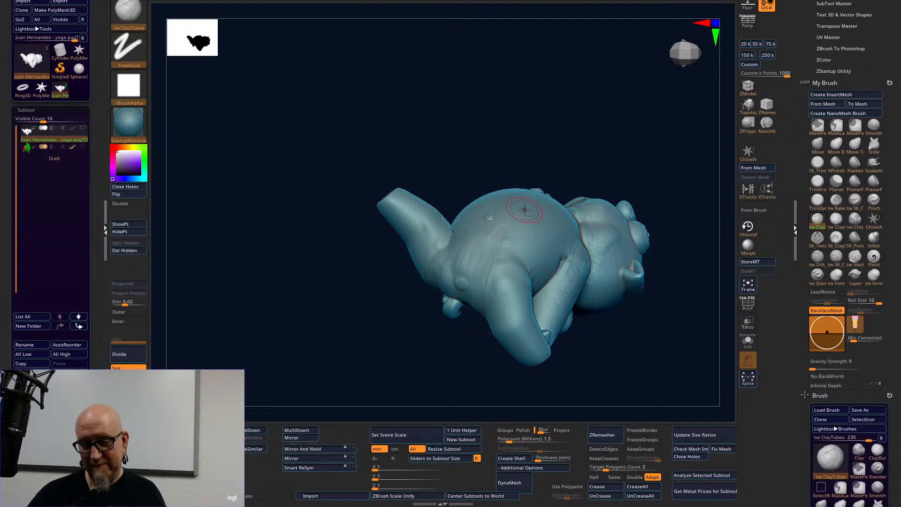
{"action": "left_click_drag", "start_coordinate": [665, 154], "coordinate": [636, 142]}
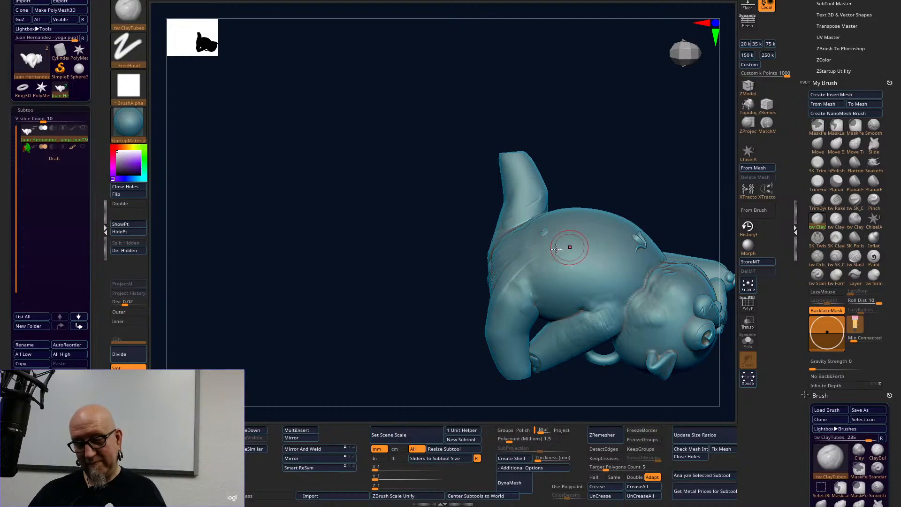
{"action": "key", "text": "shift"}
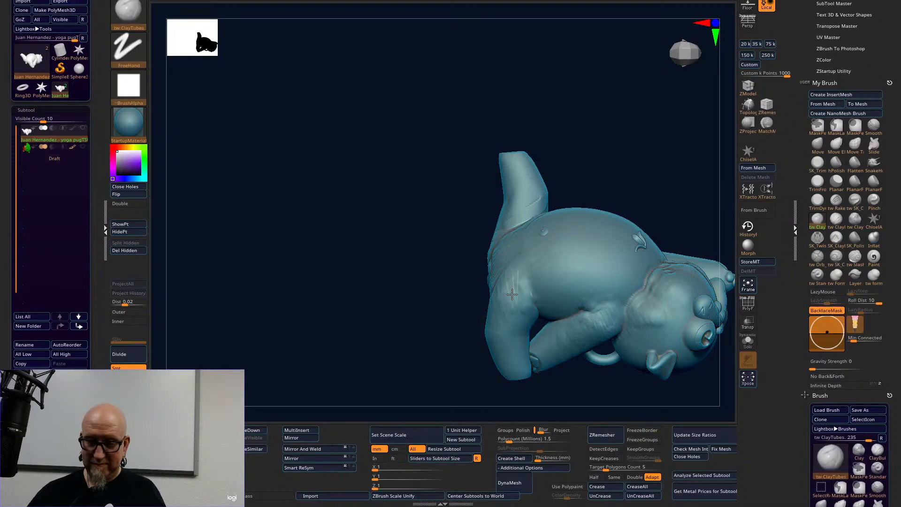
{"action": "key", "text": "shift"}
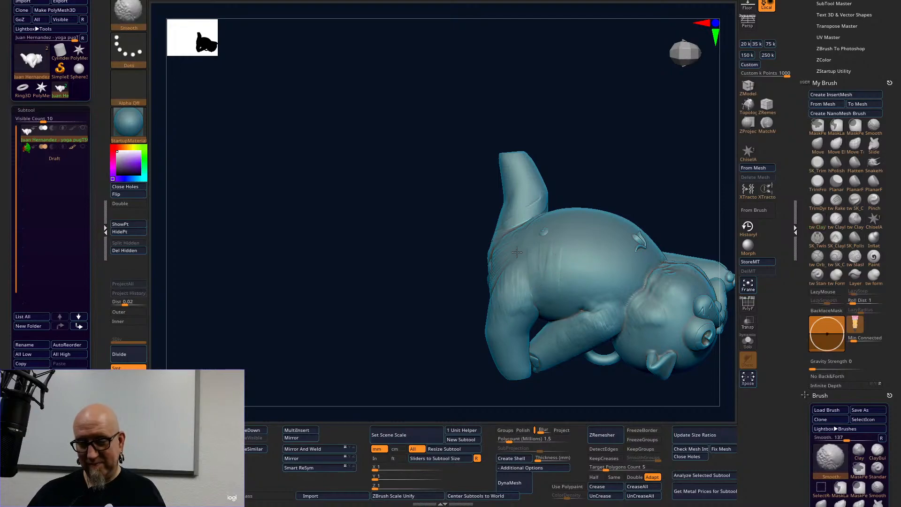
Wrap tw ClayTubes strokes around the base of the standing leg to merge it with the belly and rump.
{"action": "mouse_move", "coordinate": [436, 387]}
{"action": "left_mouse_down"}
{"action": "mouse_move", "coordinate": [540, 282]}
{"action": "mouse_move", "coordinate": [607, 187]}
{"action": "left_mouse_up"}
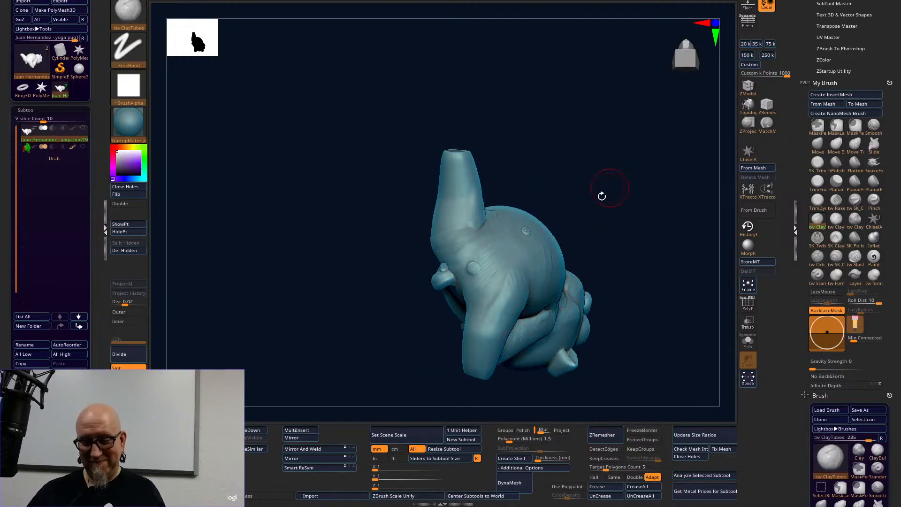
{"action": "left_click_drag", "start_coordinate": [489, 222], "coordinate": [442, 262]}
{"action": "left_click_drag", "start_coordinate": [416, 371], "coordinate": [493, 333]}
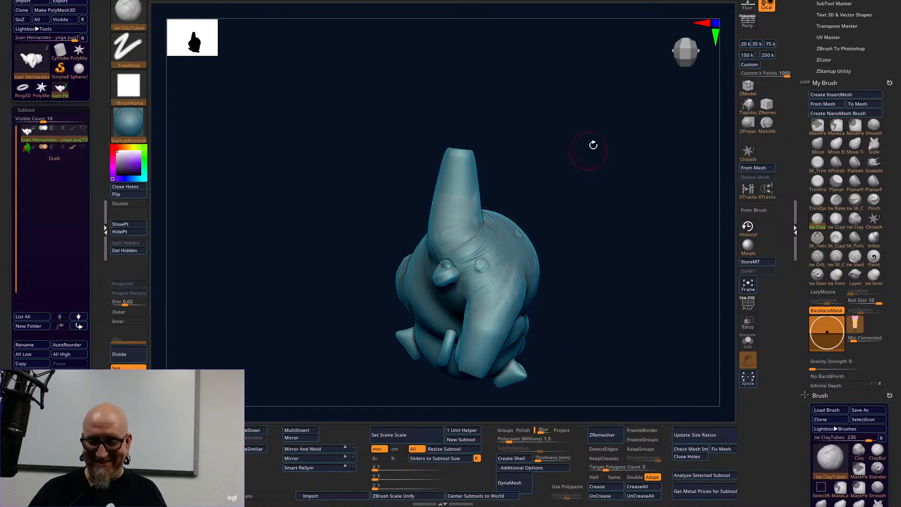
{"action": "left_click_drag", "start_coordinate": [591, 145], "coordinate": [509, 162]}
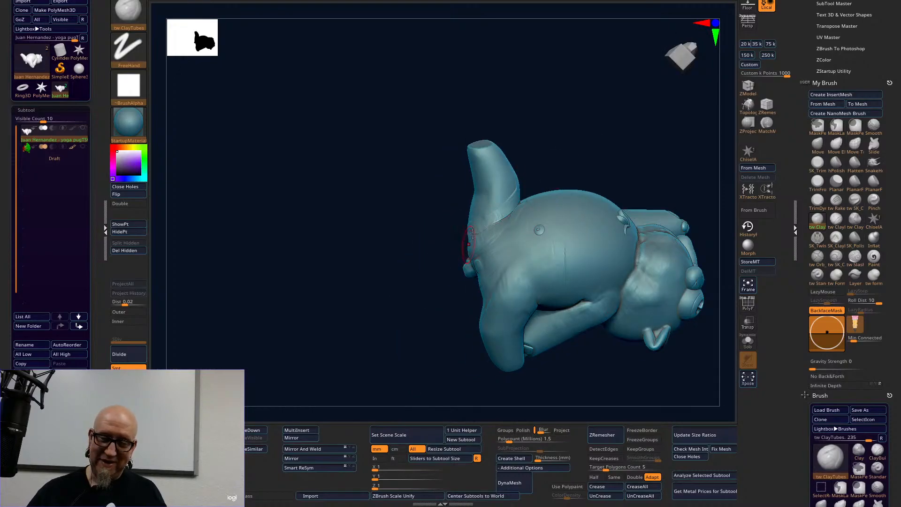
{"action": "key", "text": "shift"}
Check the overall silhouette from several angles and smooth the raised thigh's transition into the belly.
{"action": "mouse_move", "coordinate": [652, 140]}
{"action": "left_mouse_down"}
{"action": "mouse_move", "coordinate": [680, 131]}
{"action": "mouse_move", "coordinate": [475, 292]}
{"action": "left_mouse_up"}
{"action": "left_click_drag", "start_coordinate": [639, 145], "coordinate": [625, 165]}
{"action": "left_click_drag", "start_coordinate": [660, 218], "coordinate": [685, 233], "text": "alt"}
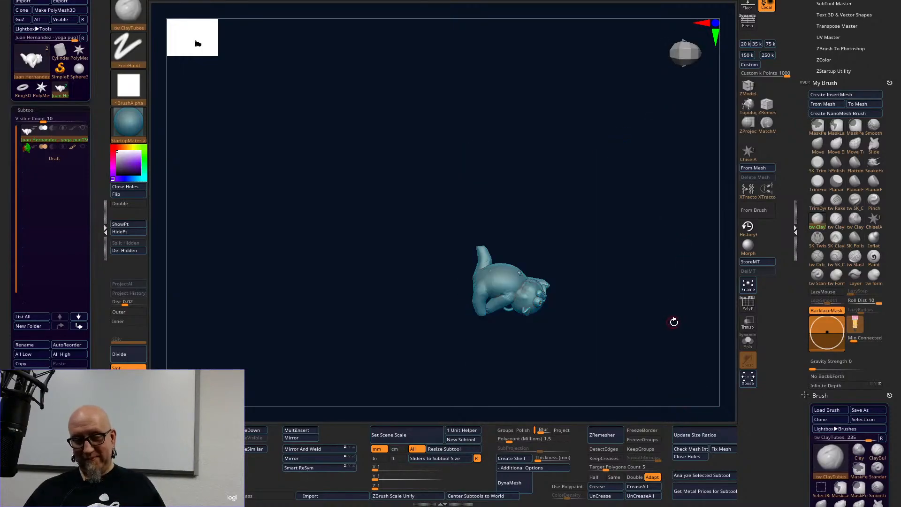
{"action": "mouse_move", "coordinate": [657, 332]}
{"action": "left_mouse_down"}
{"action": "mouse_move", "coordinate": [617, 241]}
{"action": "mouse_move", "coordinate": [603, 290]}
{"action": "mouse_move", "coordinate": [609, 342]}
{"action": "mouse_move", "coordinate": [551, 296]}
{"action": "mouse_move", "coordinate": [615, 244]}
{"action": "left_mouse_up"}
{"action": "left_click_drag", "start_coordinate": [615, 244], "coordinate": [627, 301], "text": "alt"}
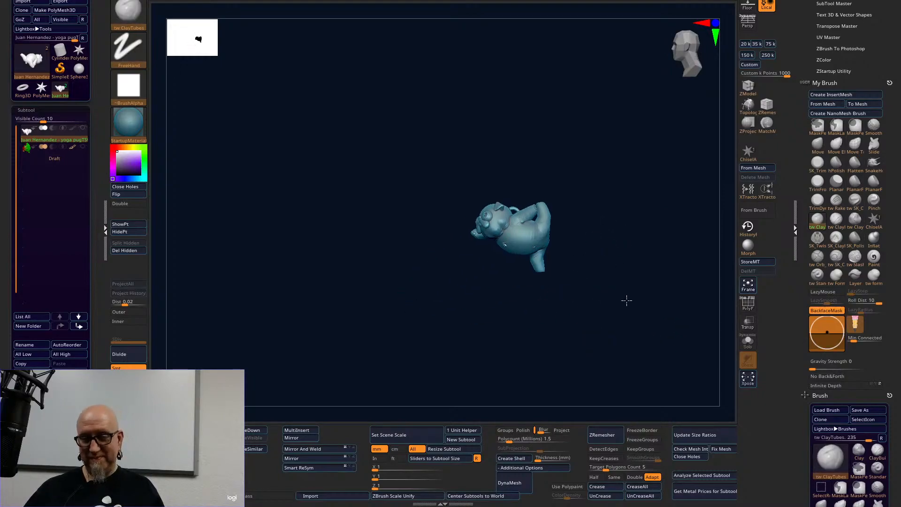
{"action": "left_click_drag", "start_coordinate": [537, 227], "coordinate": [514, 237], "text": "shift"}
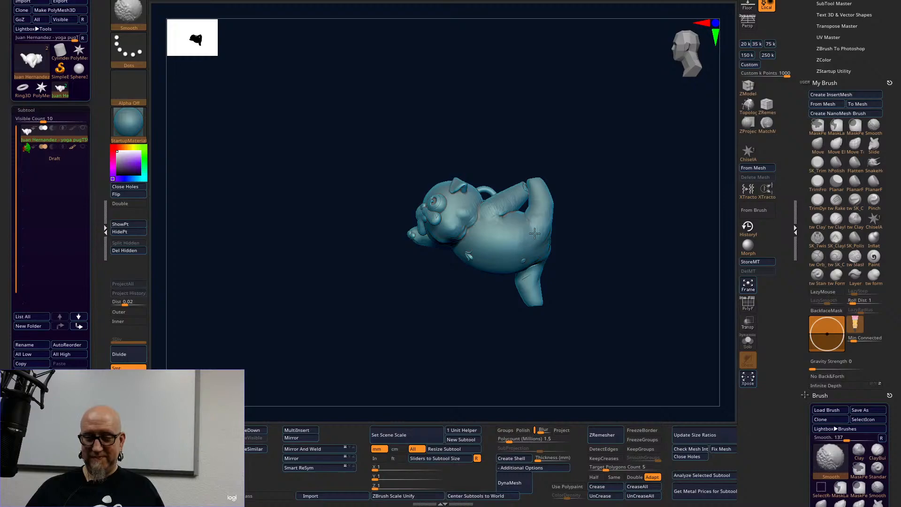
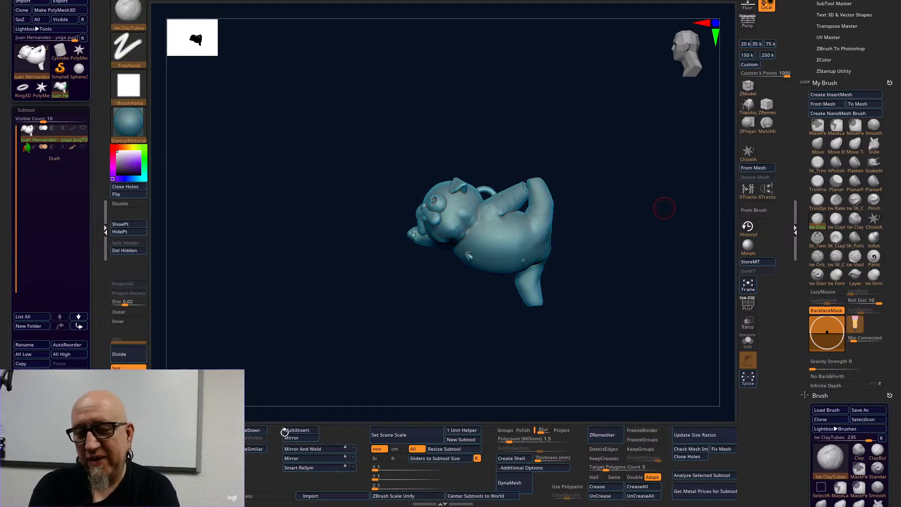
{"action": "left_click_drag", "start_coordinate": [596, 182], "coordinate": [627, 272]}
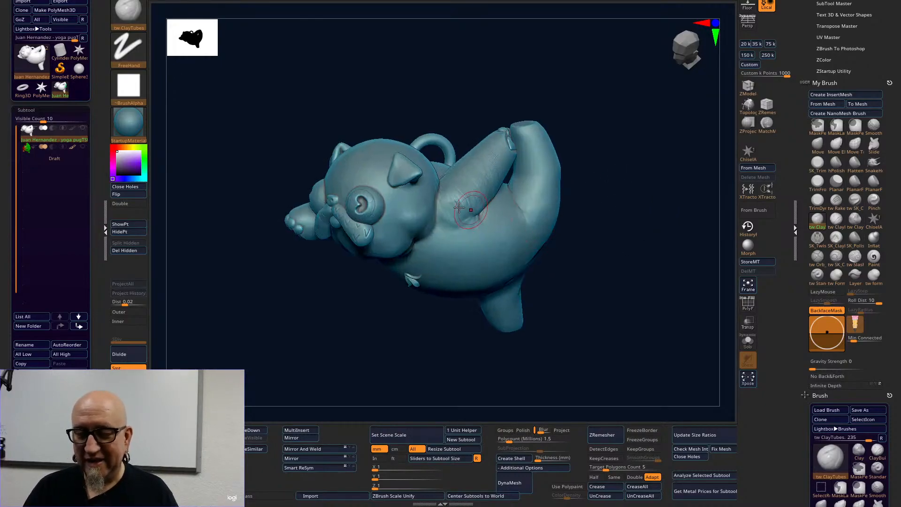
{"action": "left_click_drag", "start_coordinate": [452, 352], "coordinate": [436, 341]}
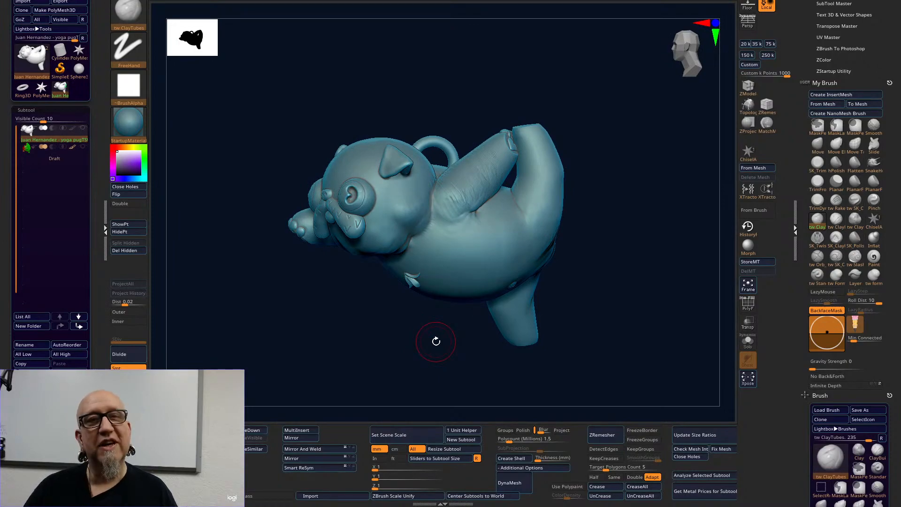
Try to load the Filigree_caged ZBrush tool file from the downloaded submissions.
{"action": "left_click_drag", "start_coordinate": [361, 354], "coordinate": [358, 352]}
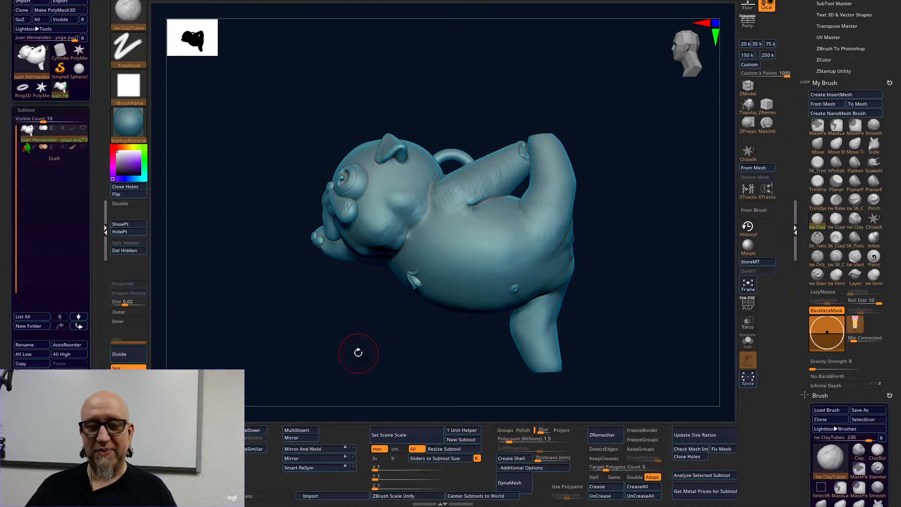
{"action": "left_click_drag", "start_coordinate": [612, 340], "coordinate": [588, 304], "text": "alt"}
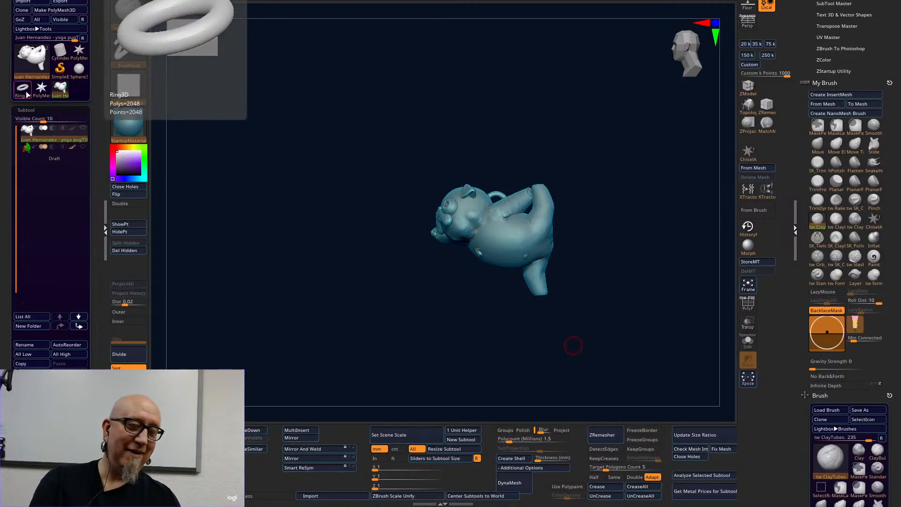
{"action": "left_click", "coordinate": [34, 0]}
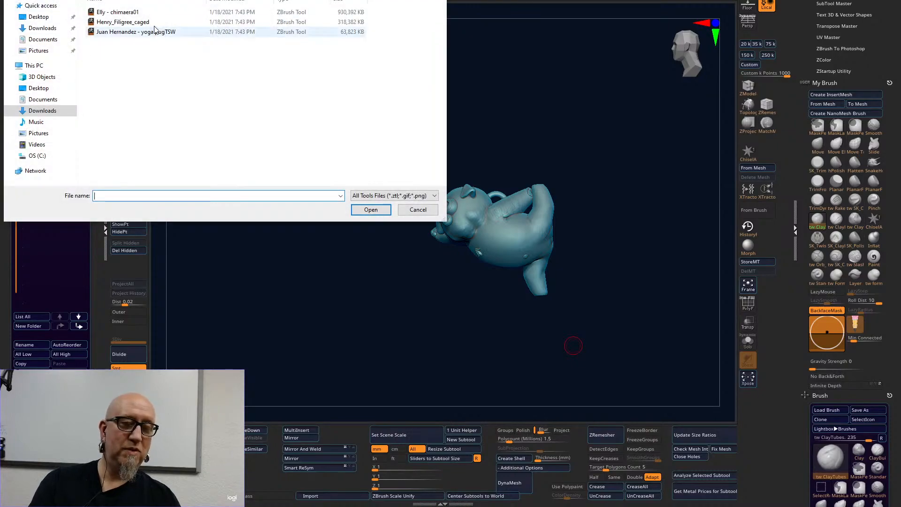
{"action": "left_click", "coordinate": [147, 23]}
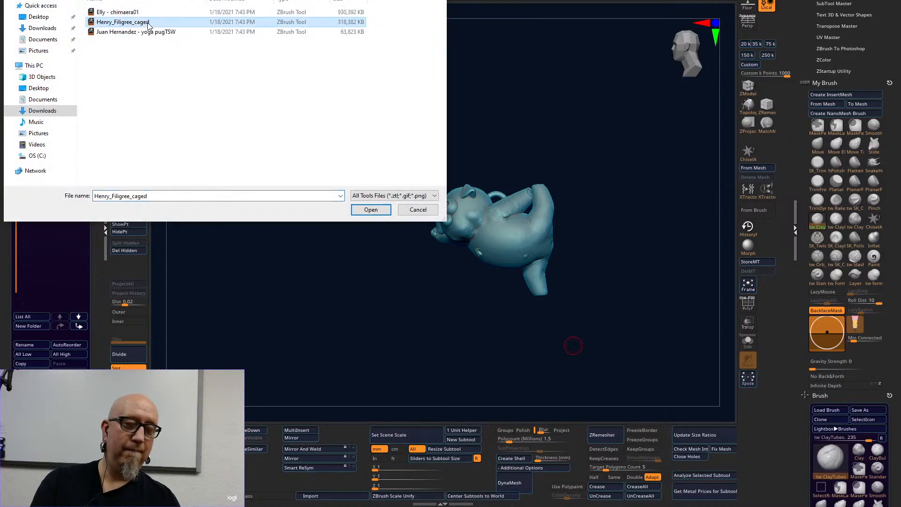
{"action": "left_click", "coordinate": [371, 209]}
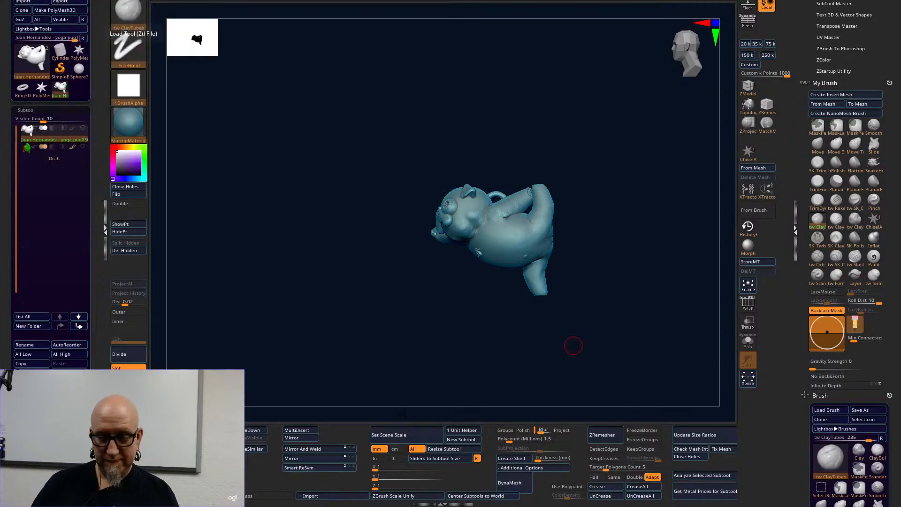
Switch to Chrome and open the Pixologic Crit Files Upload folder from the Dropbox file requests in a new tab.
{"action": "key", "text": "super"}
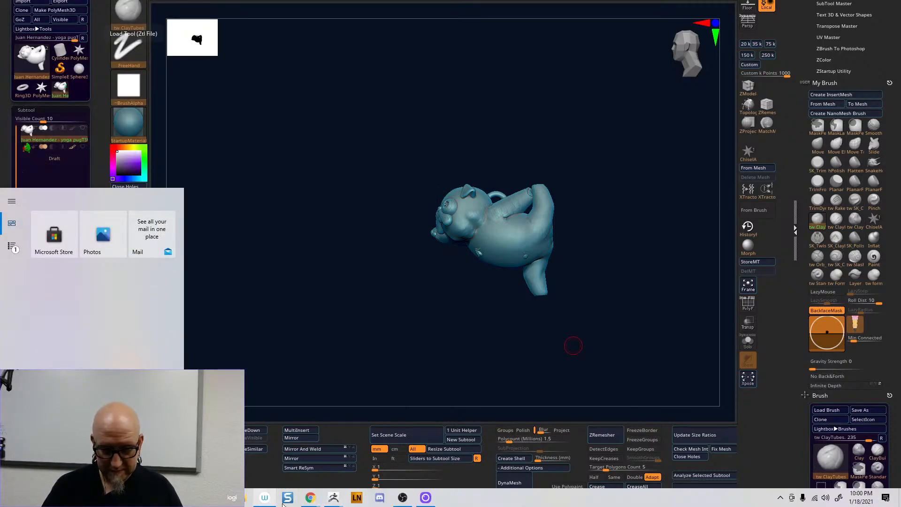
{"action": "mouse_move", "coordinate": [310, 501]}
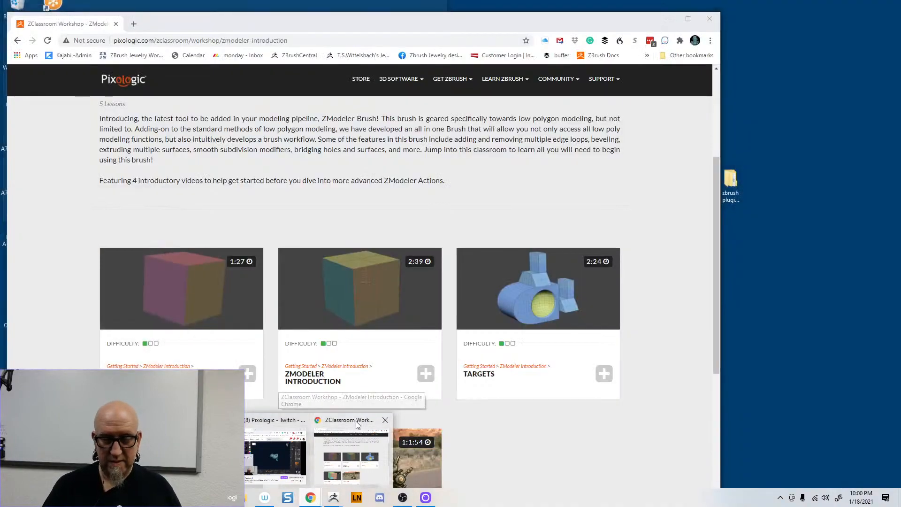
{"action": "left_click", "coordinate": [356, 424]}
{"action": "left_click", "coordinate": [134, 24]}
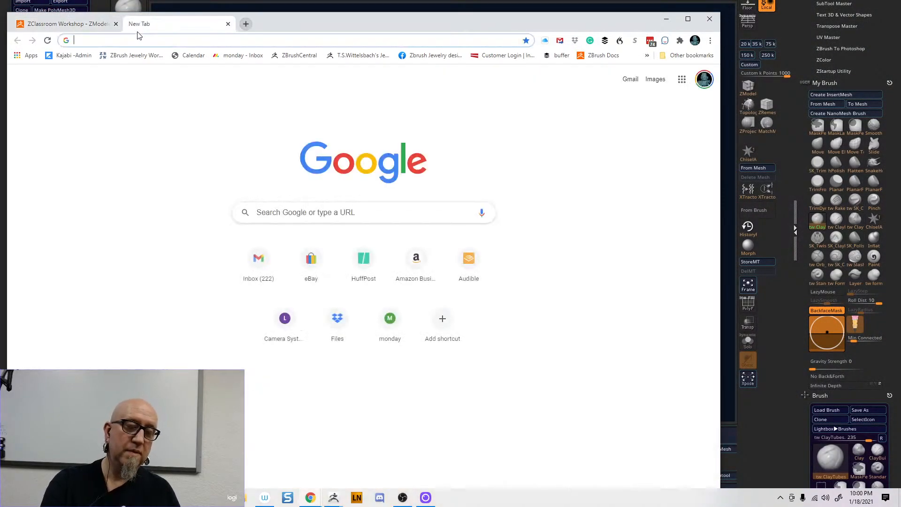
{"action": "left_click_drag", "start_coordinate": [485, 20], "coordinate": [533, 2]}
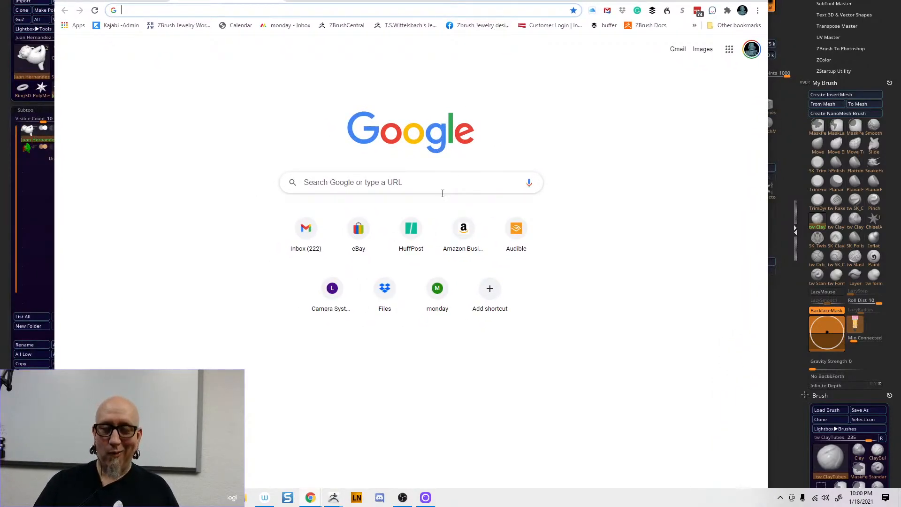
{"action": "left_click", "coordinate": [386, 297]}
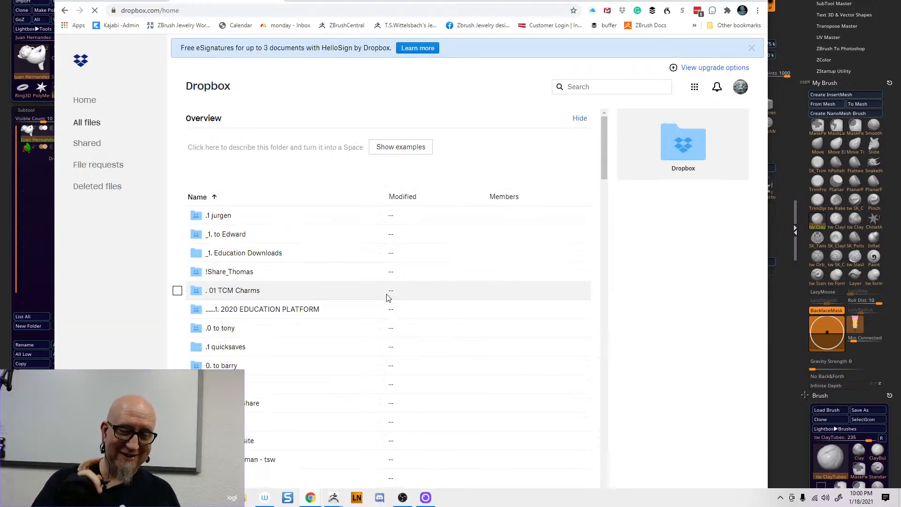
{"action": "left_click", "coordinate": [116, 169]}
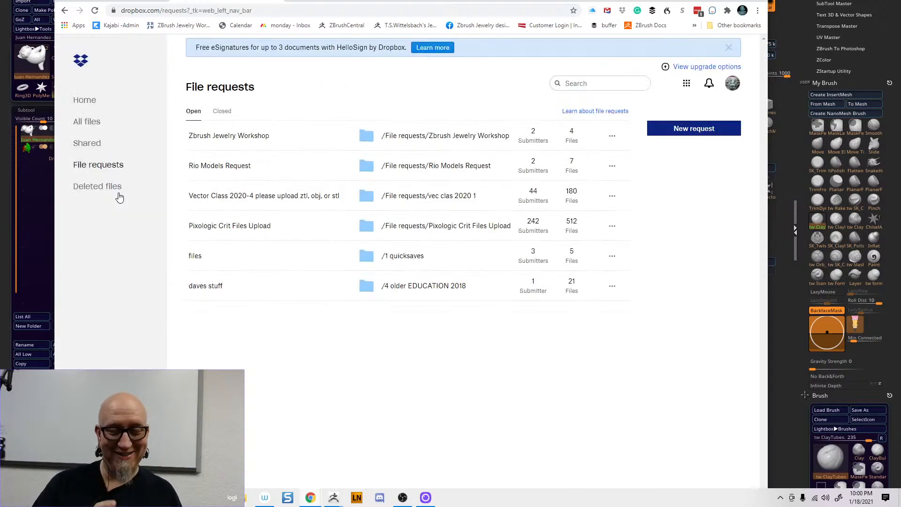
{"action": "left_click", "coordinate": [452, 229]}
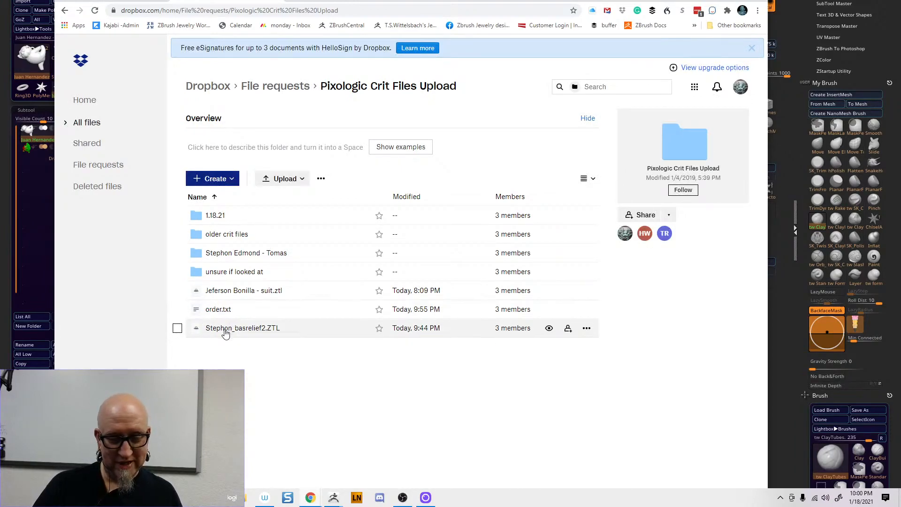
Download the basrelief2 and suit tool files together from Dropbox into the Downloads folder.
{"action": "left_click", "coordinate": [177, 328]}
{"action": "left_click", "coordinate": [177, 291]}
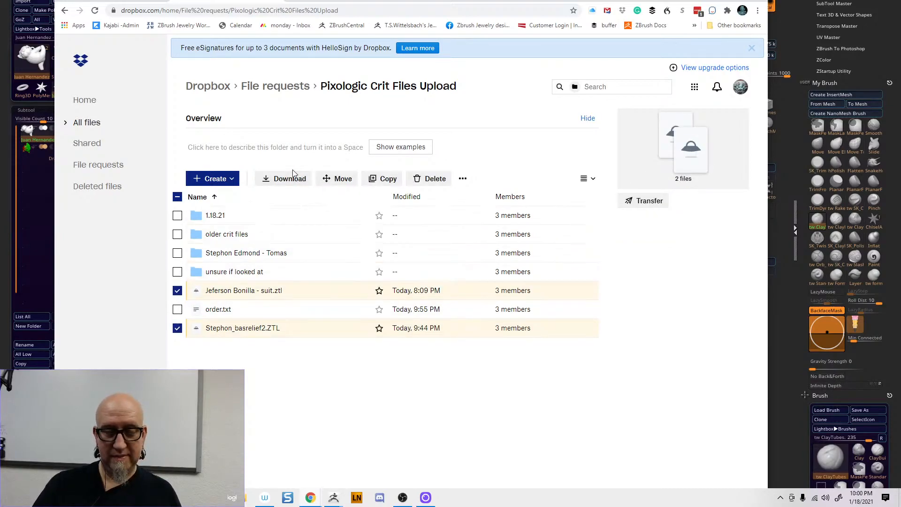
{"action": "left_click", "coordinate": [289, 181]}
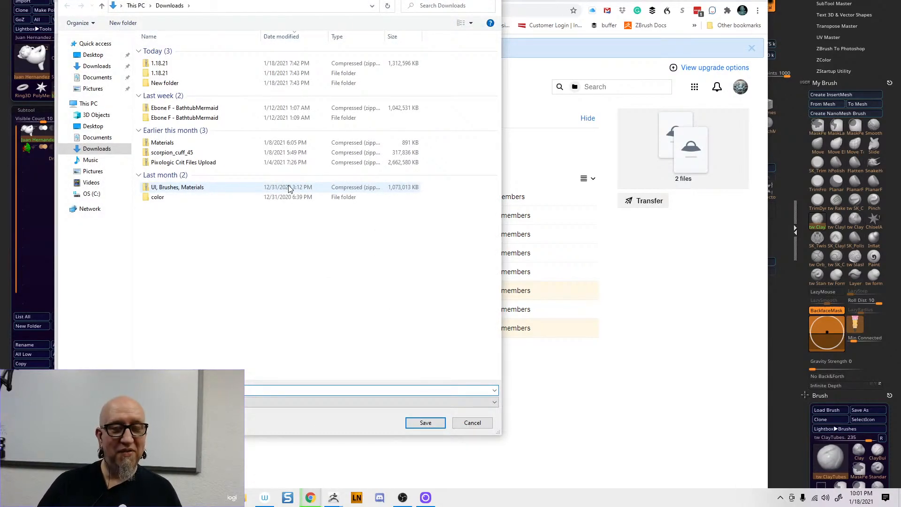
{"action": "left_click", "coordinate": [426, 422]}
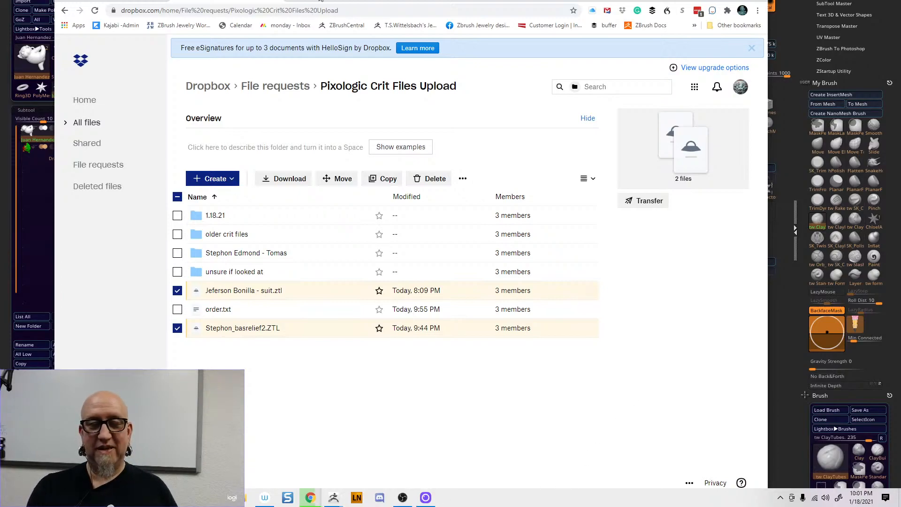
Run an internet speed test at speedtest.net/th in a new tab, and return to the Dropbox folder.
{"action": "left_click", "coordinate": [293, 1]}
{"action": "left_click", "coordinate": [298, 10]}
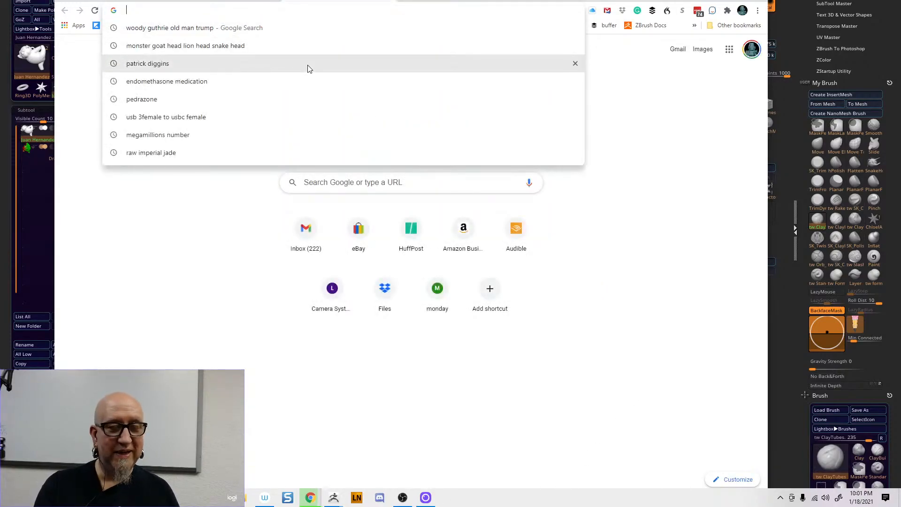
{"action": "type", "text": "speedtest.net/th"}
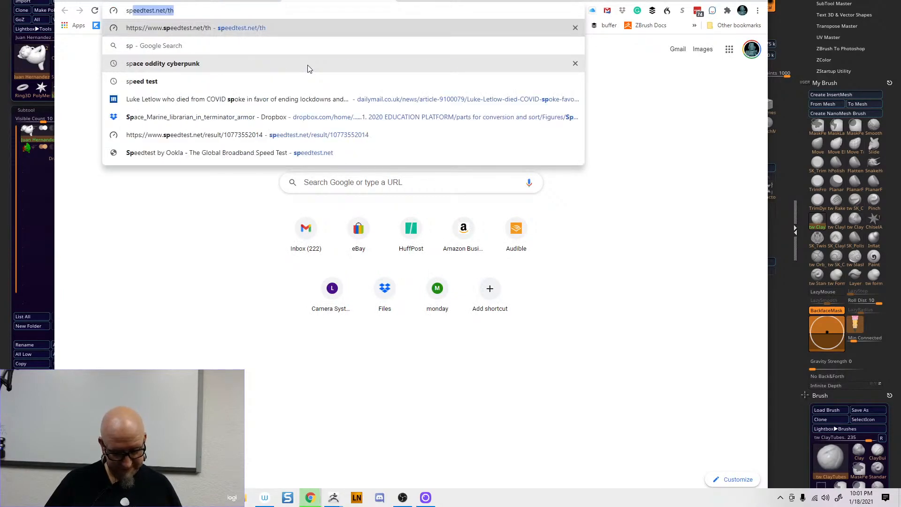
{"action": "key", "text": "Return"}
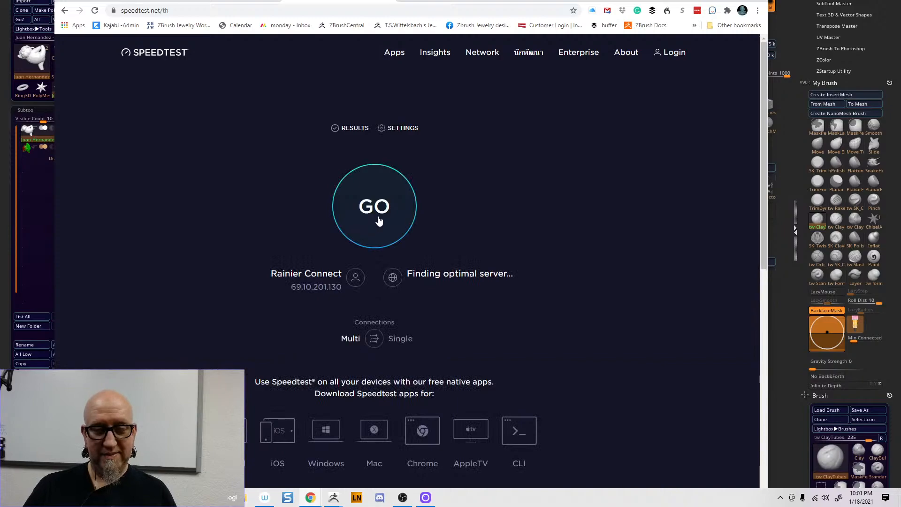
{"action": "left_click", "coordinate": [349, 276]}
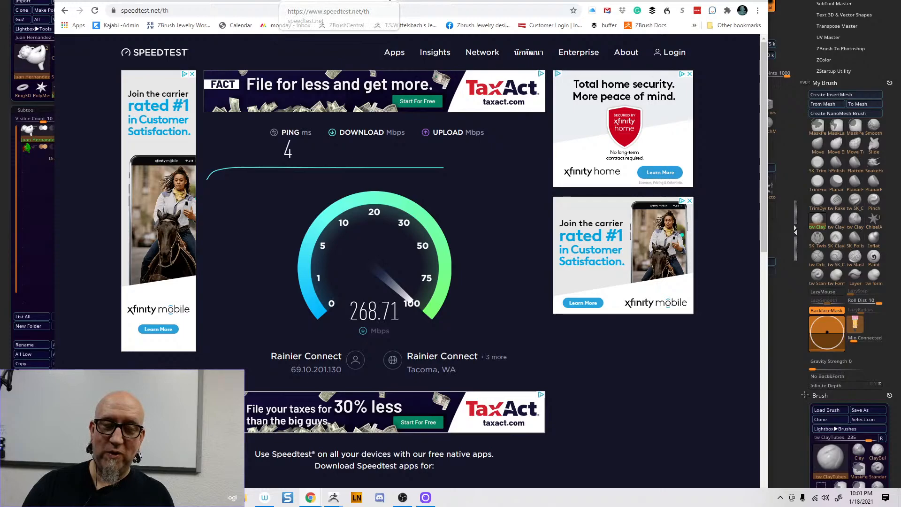
{"action": "left_click", "coordinate": [389, 2]}
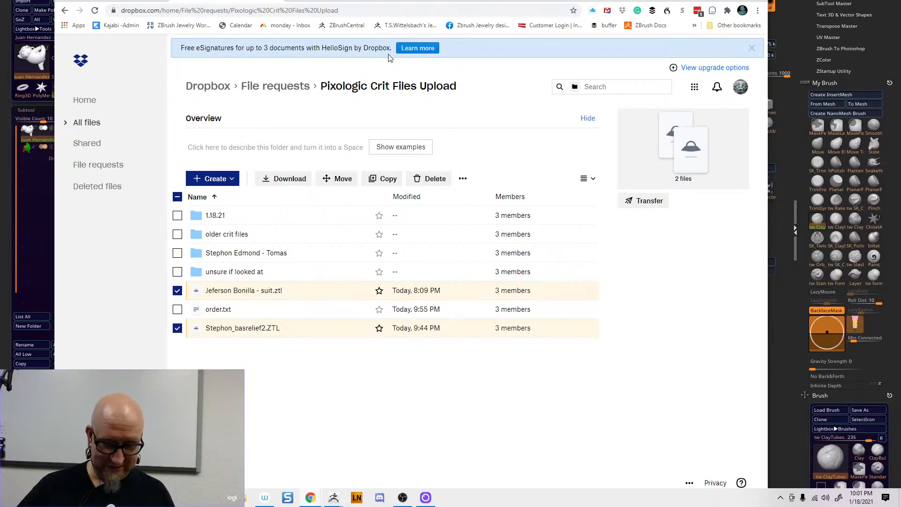
Switch to File Explorer and extract the Pixologic Crit Files Upload (1) archive in the Downloads folder to its default destination.
{"action": "left_click", "coordinate": [713, 0]}
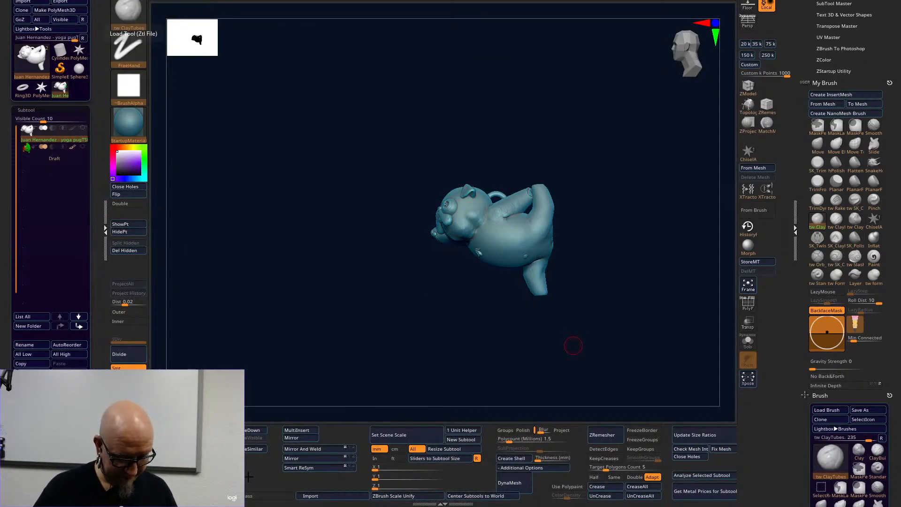
{"action": "key", "text": "super"}
{"action": "key", "text": "super+e"}
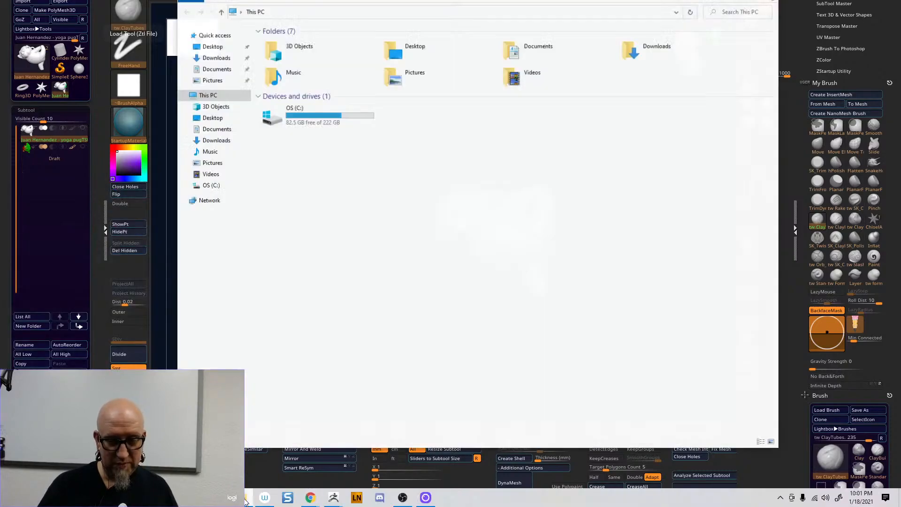
{"action": "left_click", "coordinate": [217, 58]}
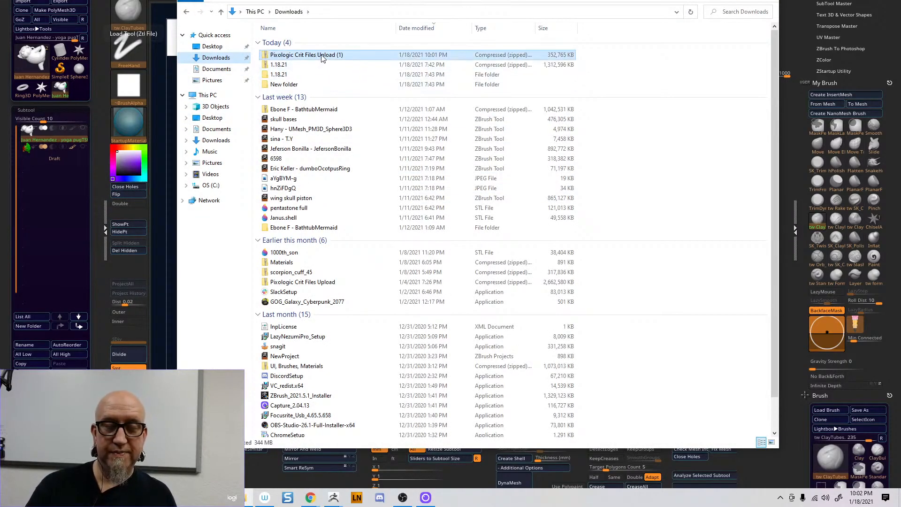
{"action": "right_click", "coordinate": [323, 55]}
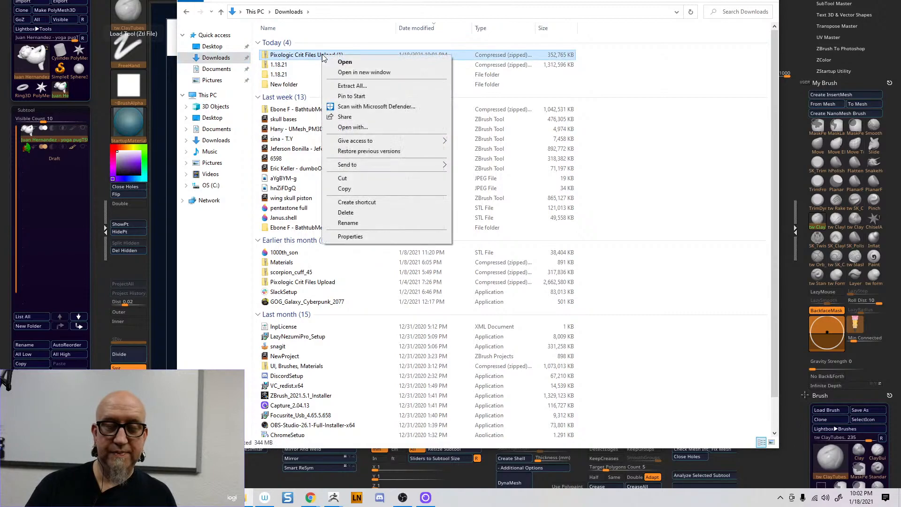
{"action": "left_click", "coordinate": [394, 86]}
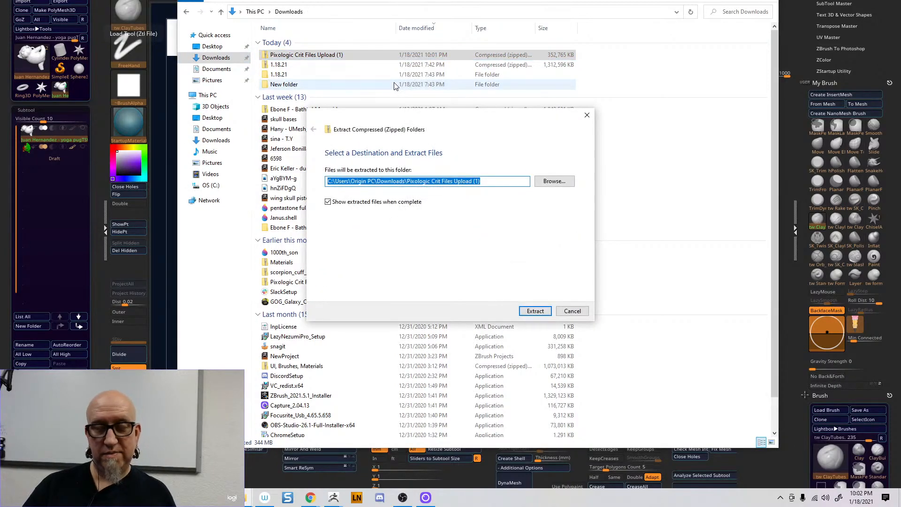
{"action": "left_click", "coordinate": [531, 310]}
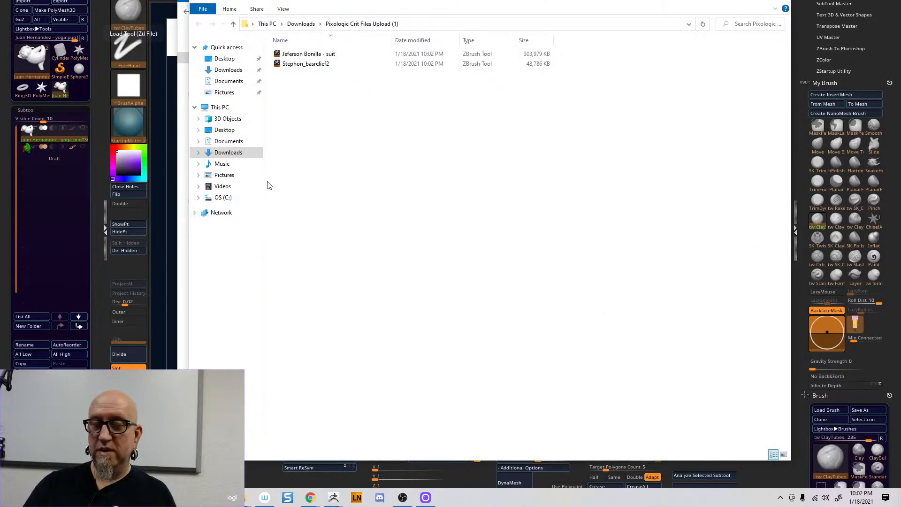
Open the extracted suit and basrelief2 tool files in ZBrush from File Explorer.
{"action": "double_click", "coordinate": [312, 55]}
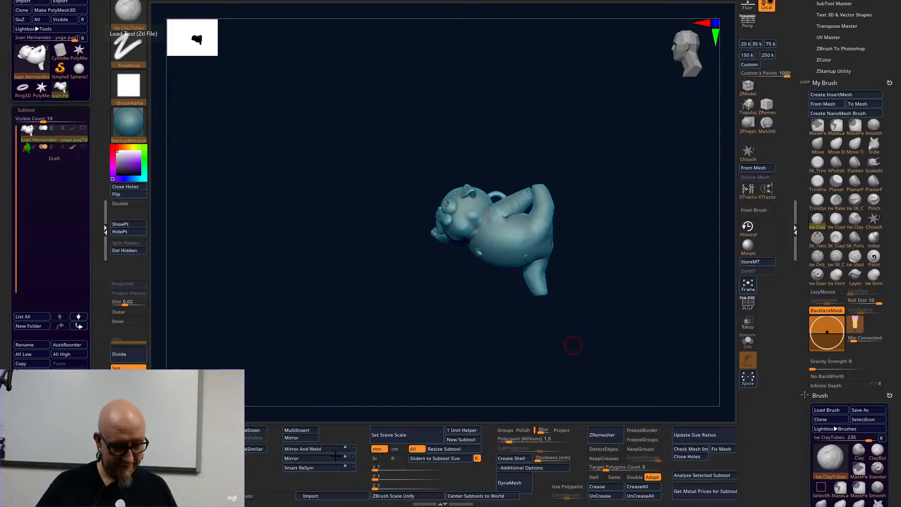
{"action": "key", "text": "super"}
{"action": "mouse_move", "coordinate": [247, 498]}
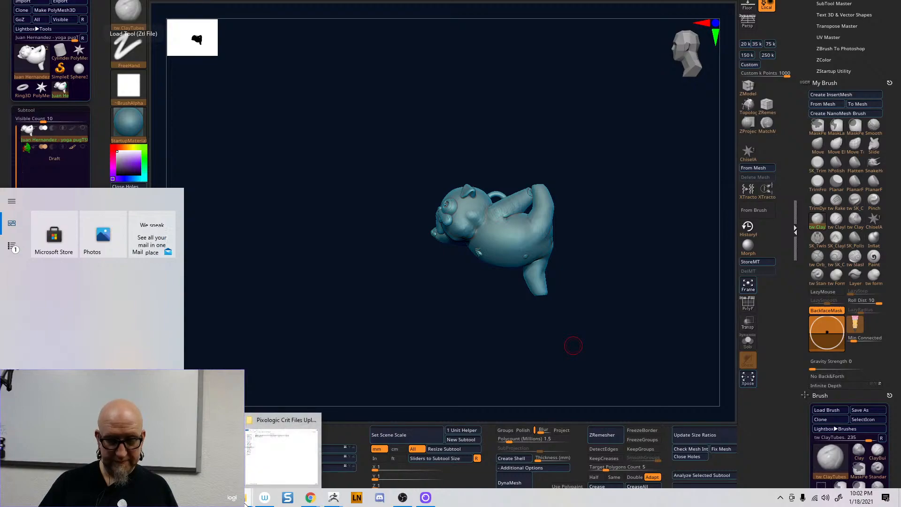
{"action": "left_click", "coordinate": [281, 455]}
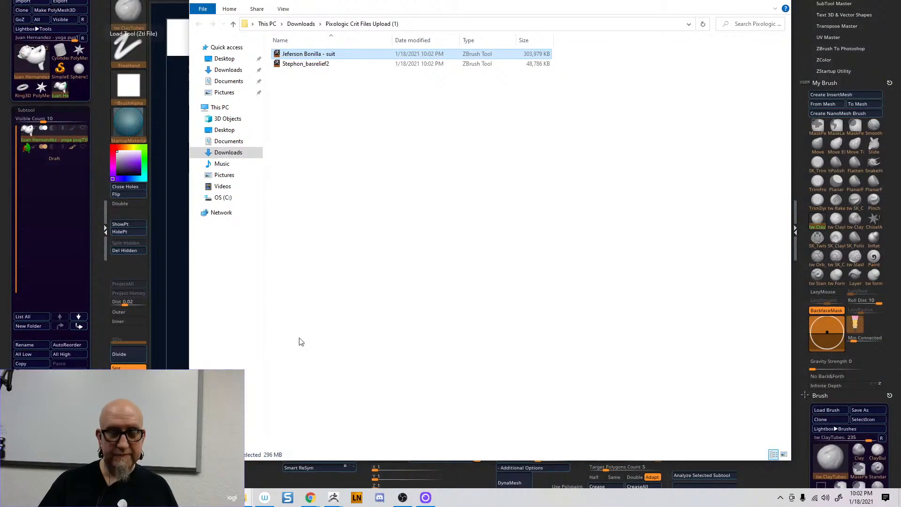
{"action": "double_click", "coordinate": [319, 66]}
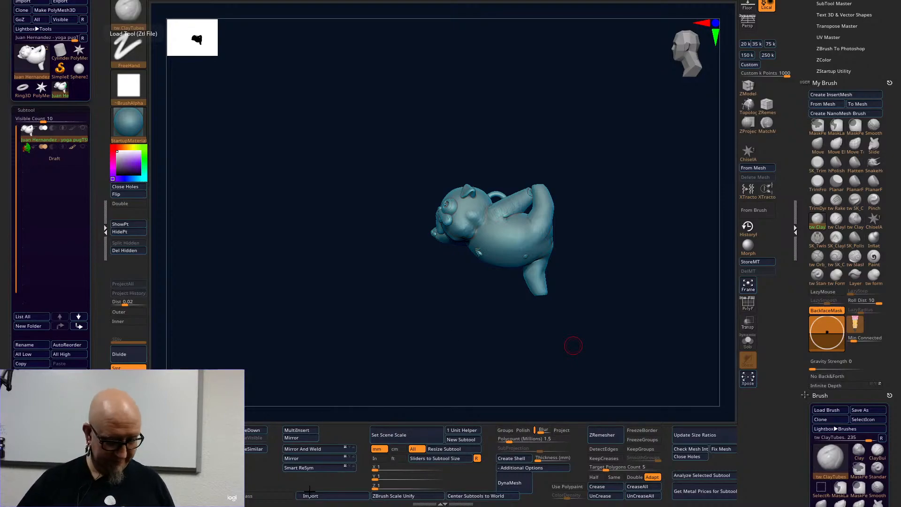
Switch back to ZBrush and bring the hidden tool-loading file dialog to the front.
{"action": "key", "text": "super"}
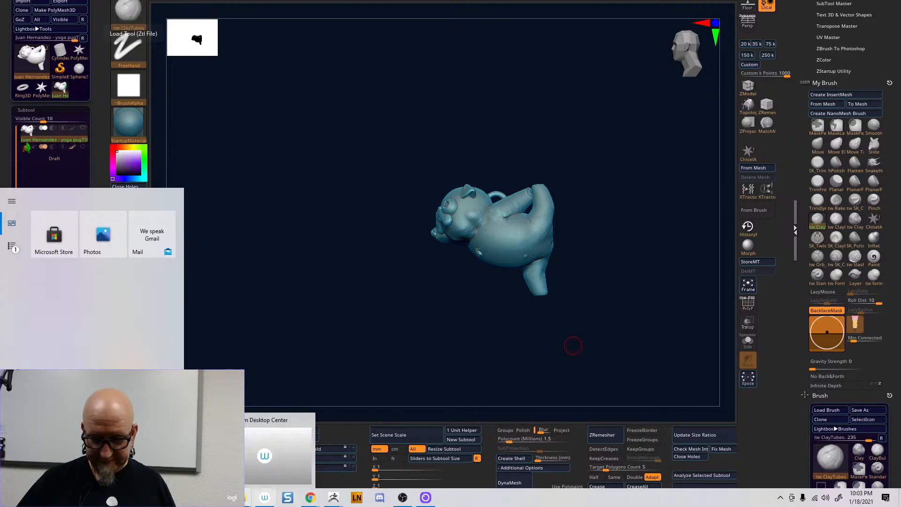
{"action": "key", "text": "super"}
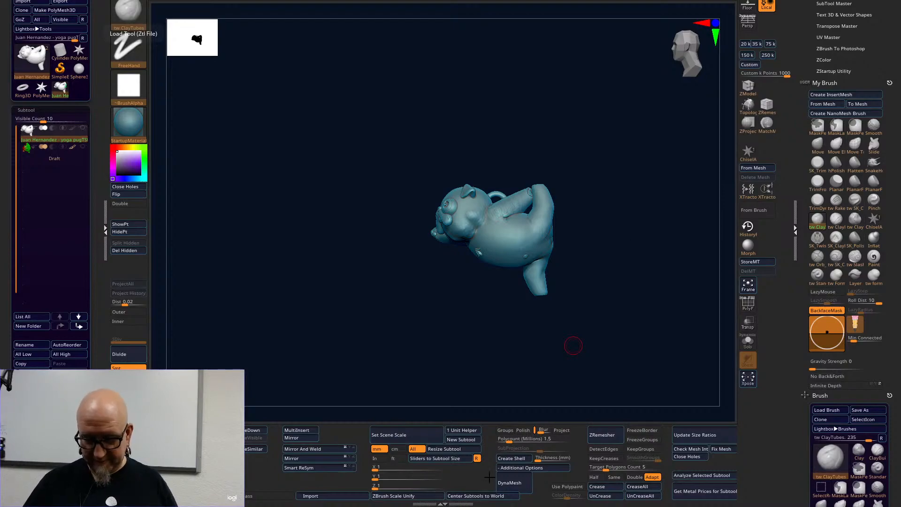
{"action": "key", "text": "super"}
{"action": "mouse_move", "coordinate": [425, 501]}
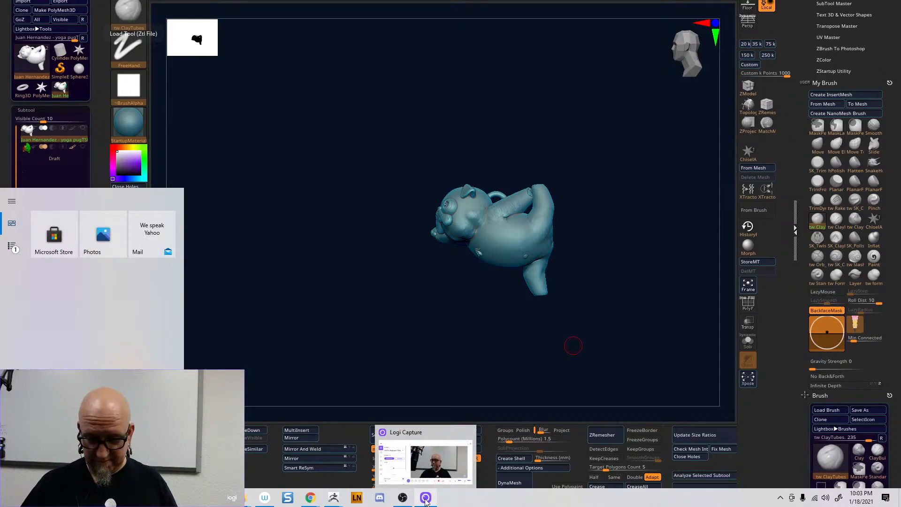
{"action": "right_click", "coordinate": [334, 498]}
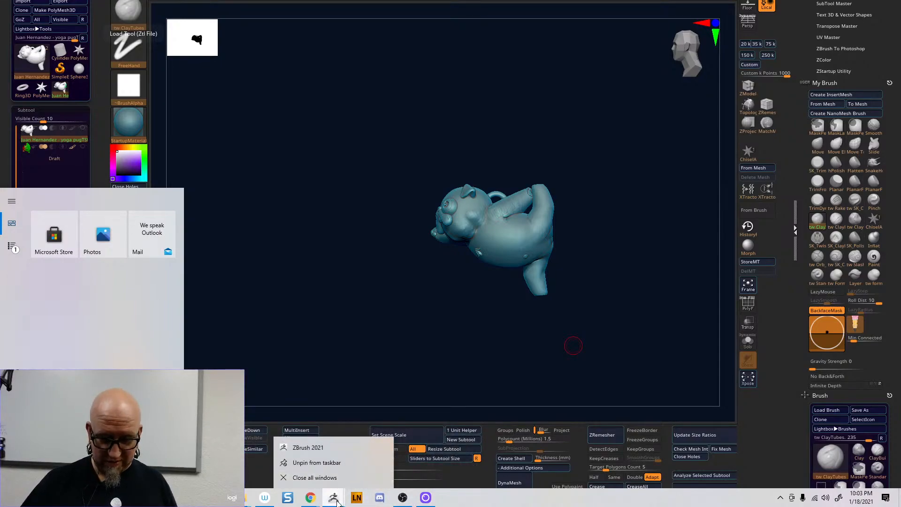
{"action": "left_click", "coordinate": [333, 498]}
{"action": "left_click", "coordinate": [412, 458]}
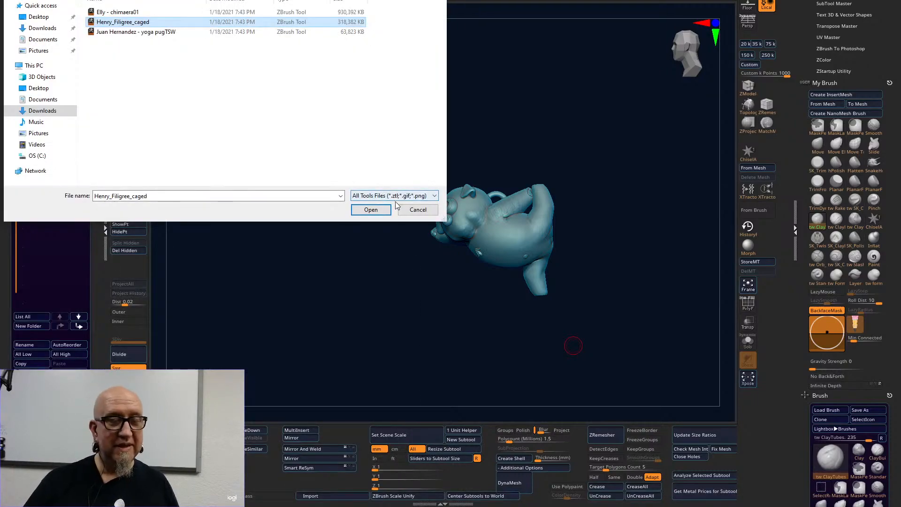
Dismiss the old file dialog and load the suit tool from the Pixologic Crit Files Upload (1) folder.
{"action": "left_click", "coordinate": [417, 210]}
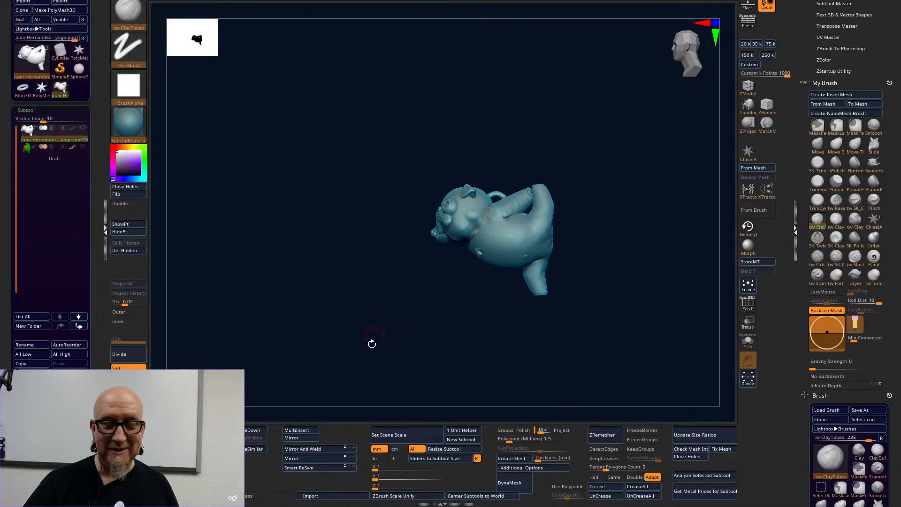
{"action": "left_click_drag", "start_coordinate": [385, 321], "coordinate": [396, 318]}
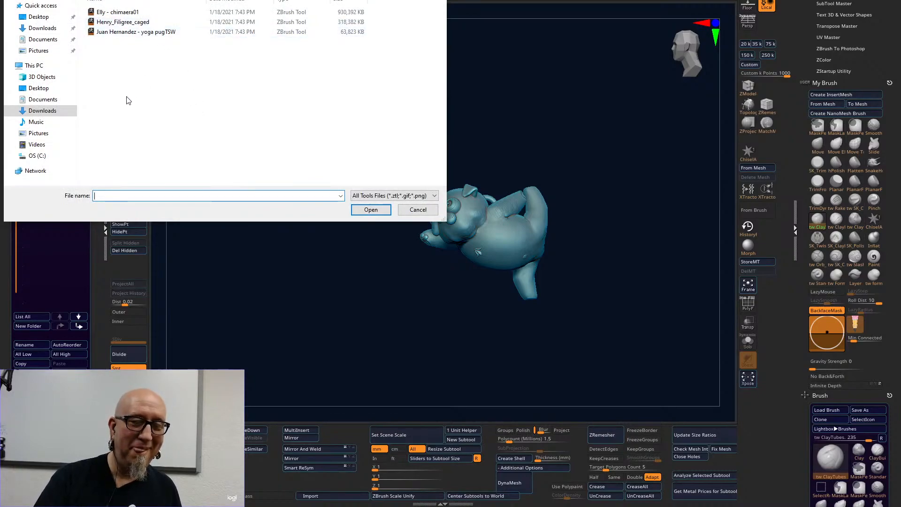
{"action": "scroll", "coordinate": [159, 25], "scroll_direction": "up", "scroll_amount": 10}
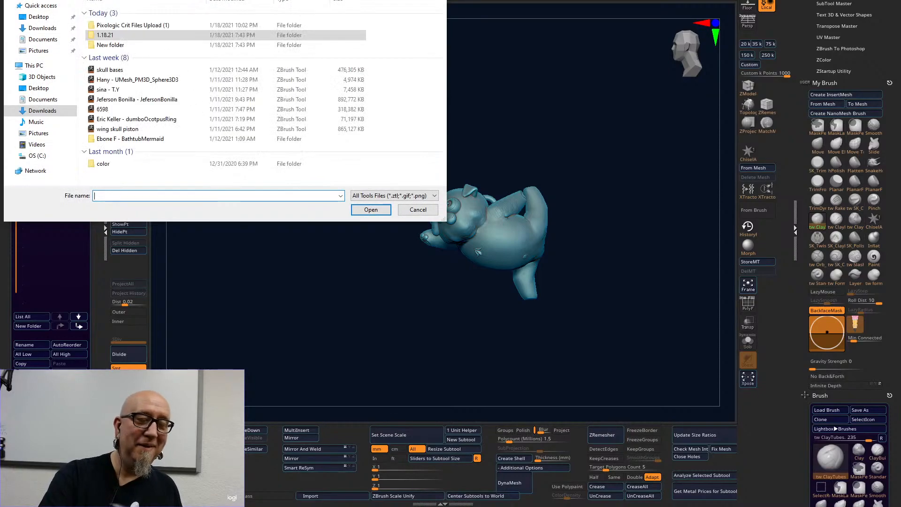
{"action": "scroll", "coordinate": [159, 24], "scroll_direction": "down", "scroll_amount": 10}
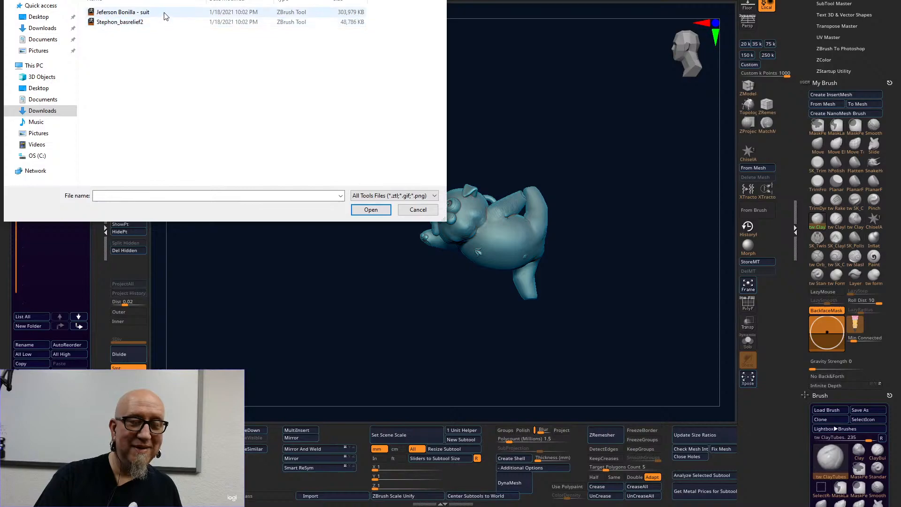
{"action": "double_click", "coordinate": [164, 13]}
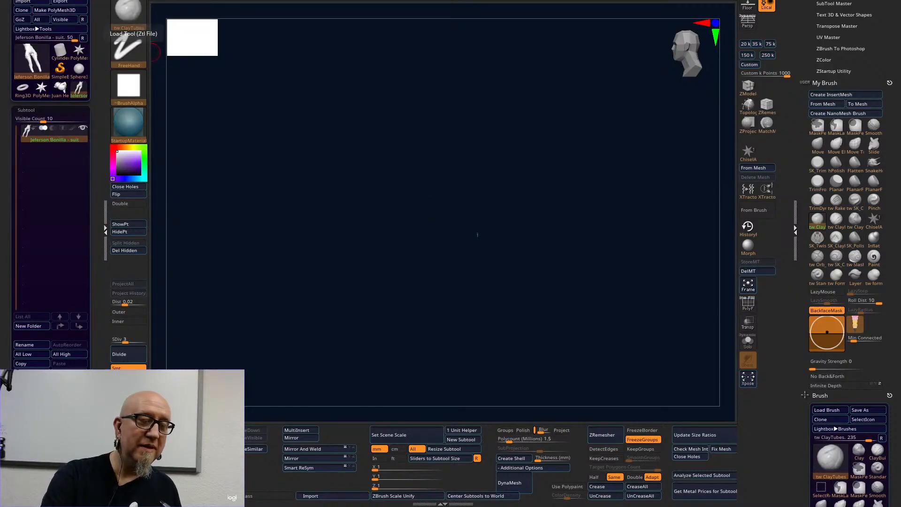
Load the basrelief2 tool and frame the standing figure from the front.
{"action": "left_click", "coordinate": [28, 0]}
{"action": "double_click", "coordinate": [138, 23]}
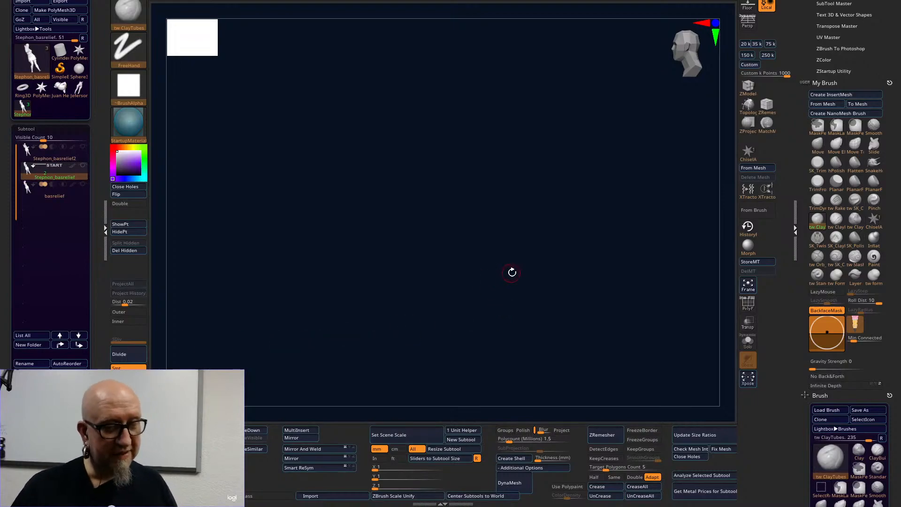
{"action": "left_click", "coordinate": [752, 289]}
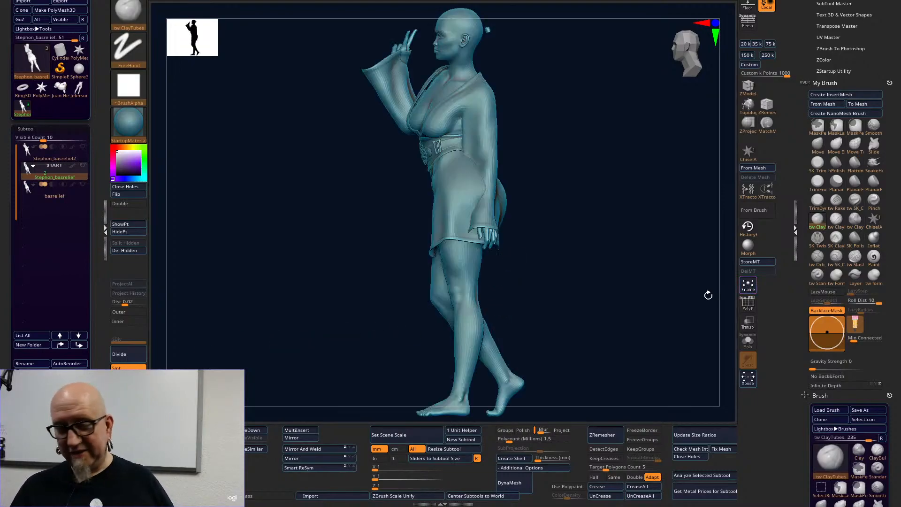
{"action": "left_click_drag", "start_coordinate": [708, 295], "coordinate": [613, 302]}
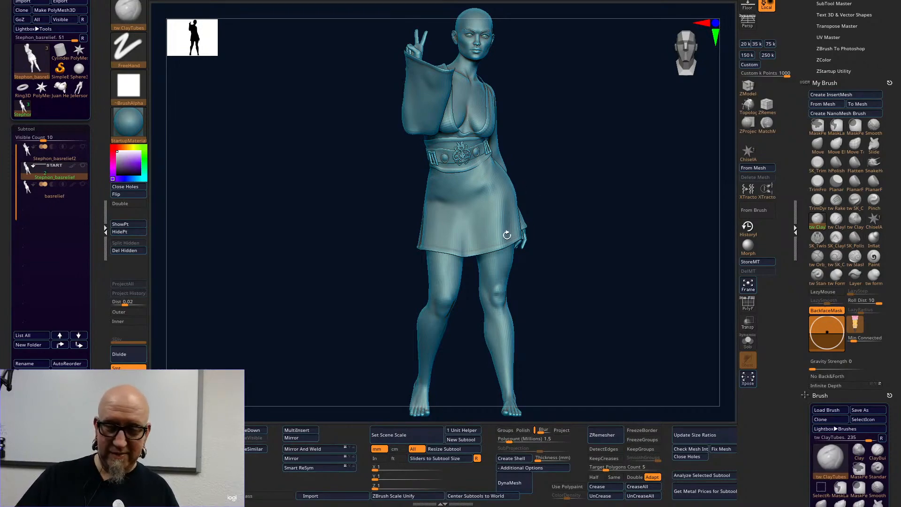
Try squashing the whole figure almost flat along its depth with the gizmo, and undo the scaling.
{"action": "left_click_drag", "start_coordinate": [607, 325], "coordinate": [672, 354]}
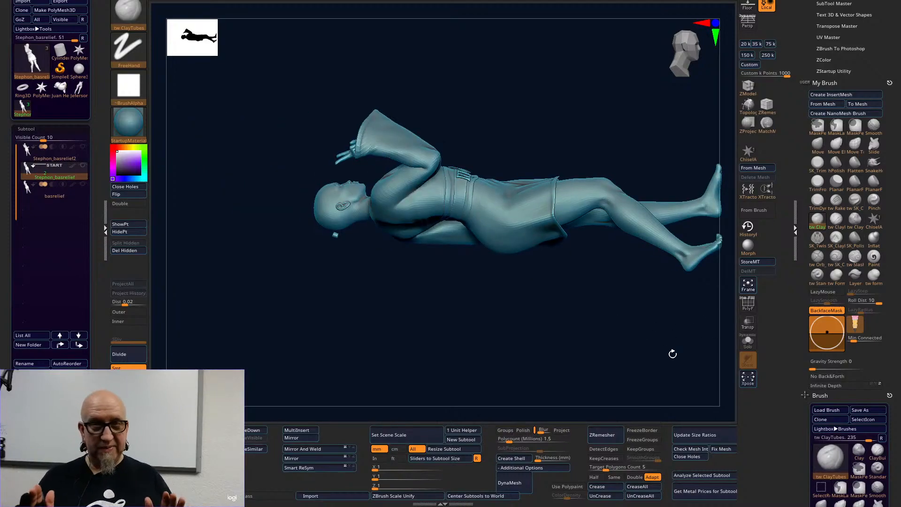
{"action": "key", "text": "w"}
{"action": "left_click_drag", "start_coordinate": [529, 319], "coordinate": [437, 293], "text": "alt"}
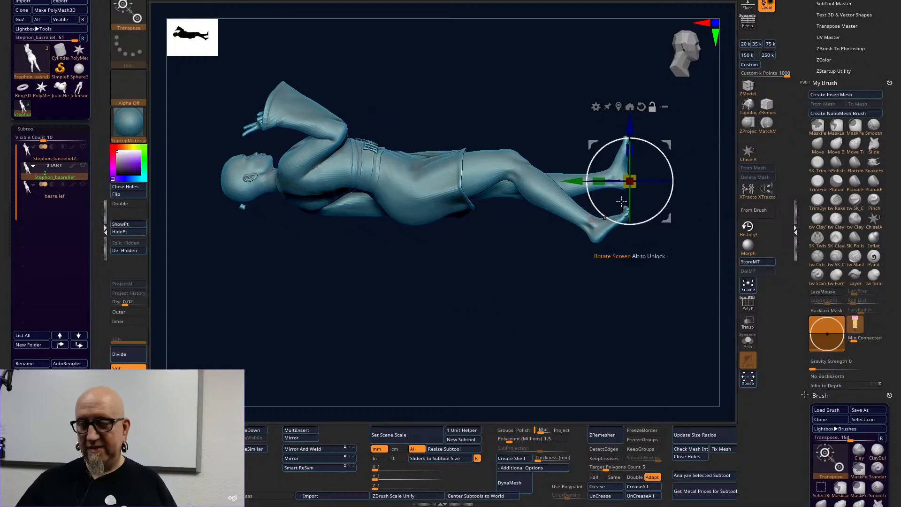
{"action": "left_click_drag", "start_coordinate": [632, 152], "coordinate": [628, 212]}
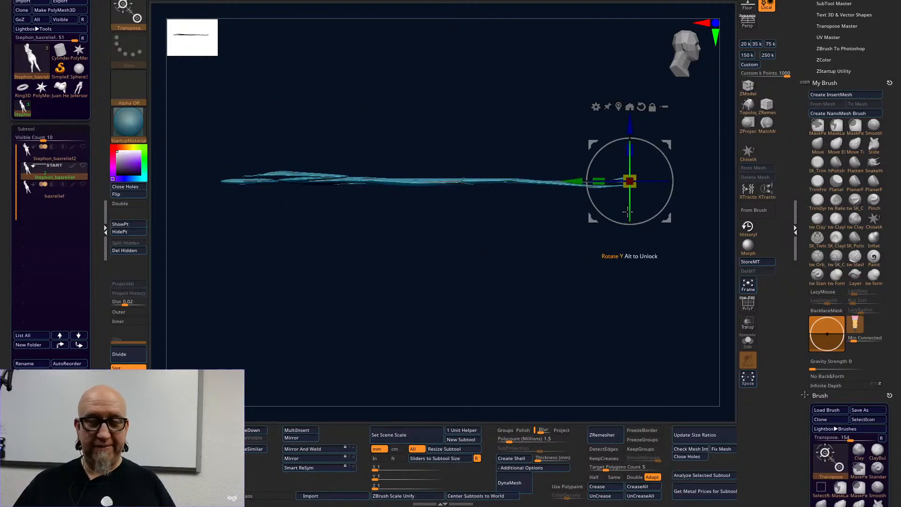
{"action": "key", "text": "ctrl"}
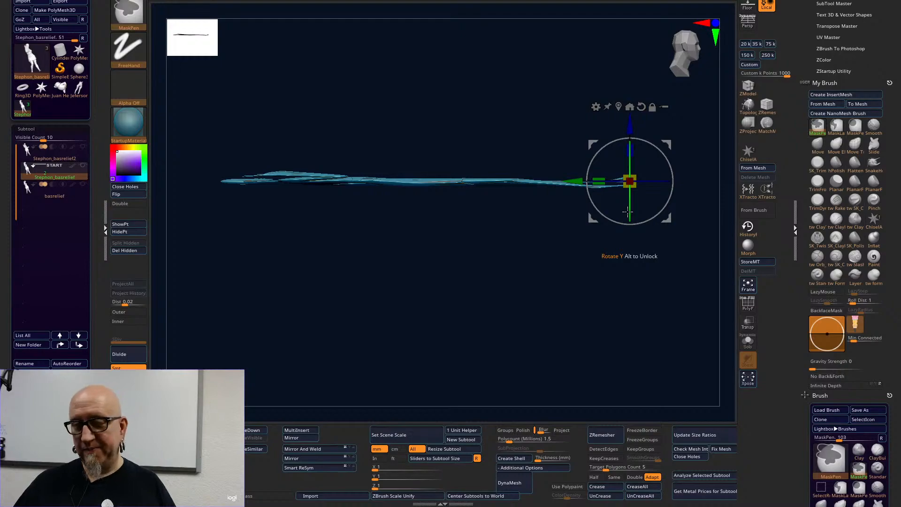
{"action": "key", "text": "ctrl+z"}
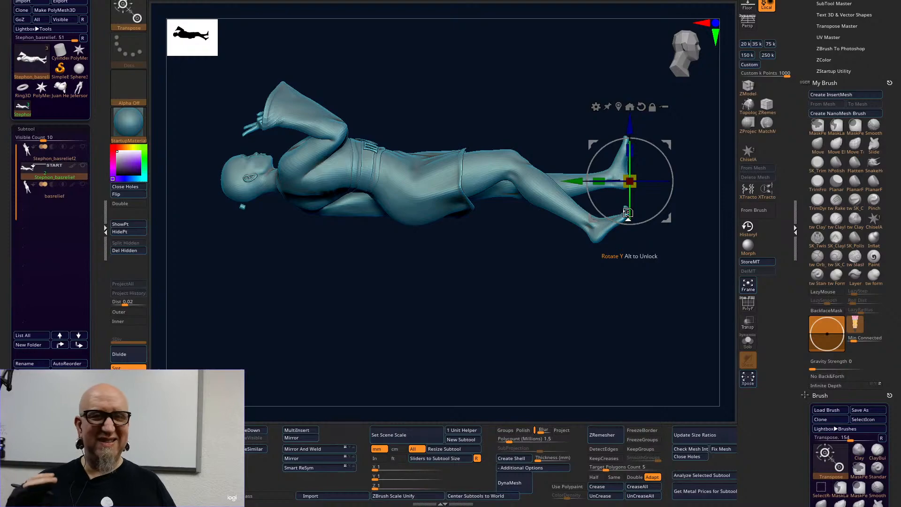
Mask the back half of the figure, invert the mask, flatten that half along its depth and clear the mask.
{"action": "left_click_drag", "start_coordinate": [627, 213], "coordinate": [617, 408]}
{"action": "mouse_move", "coordinate": [639, 371]}
{"action": "left_mouse_down"}
{"action": "mouse_move", "coordinate": [643, 269]}
{"action": "mouse_move", "coordinate": [630, 265]}
{"action": "left_mouse_up"}
{"action": "mouse_move", "coordinate": [284, 281]}
{"action": "left_mouse_down", "text": "ctrl"}
{"action": "mouse_move", "coordinate": [508, 249]}
{"action": "mouse_move", "coordinate": [678, 183]}
{"action": "mouse_move", "coordinate": [631, 203]}
{"action": "mouse_move", "coordinate": [600, 184]}
{"action": "mouse_move", "coordinate": [667, 181]}
{"action": "left_mouse_up", "text": "ctrl"}
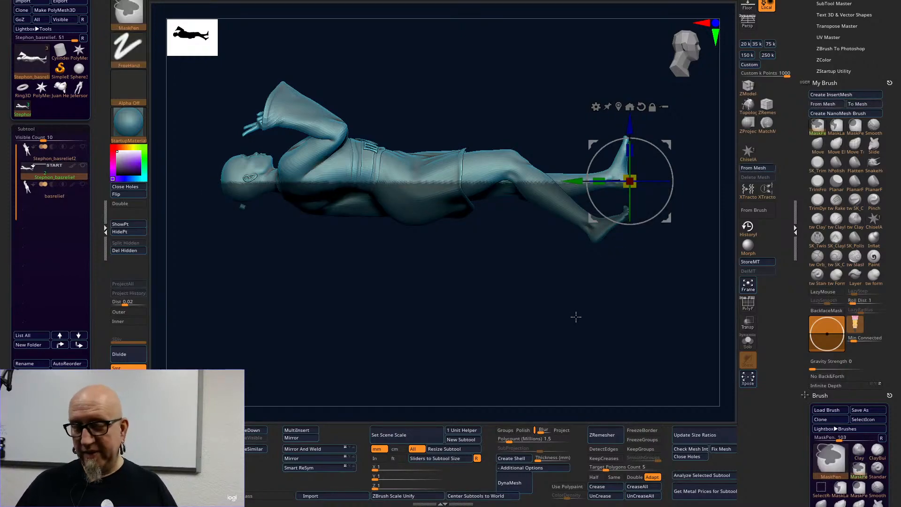
{"action": "left_click", "coordinate": [575, 319], "text": "ctrl"}
{"action": "mouse_move", "coordinate": [630, 140]}
{"action": "left_mouse_down"}
{"action": "mouse_move", "coordinate": [634, 162]}
{"action": "mouse_move", "coordinate": [667, 152]}
{"action": "mouse_move", "coordinate": [699, 207]}
{"action": "mouse_move", "coordinate": [693, 230]}
{"action": "left_mouse_up"}
{"action": "left_click_drag", "start_coordinate": [645, 308], "coordinate": [669, 256], "text": "alt"}
{"action": "left_click_drag", "start_coordinate": [615, 343], "coordinate": [592, 314], "text": "alt"}
{"action": "left_click", "coordinate": [616, 303], "text": "ctrl"}
{"action": "left_click_drag", "start_coordinate": [586, 303], "coordinate": [521, 310], "text": "alt"}
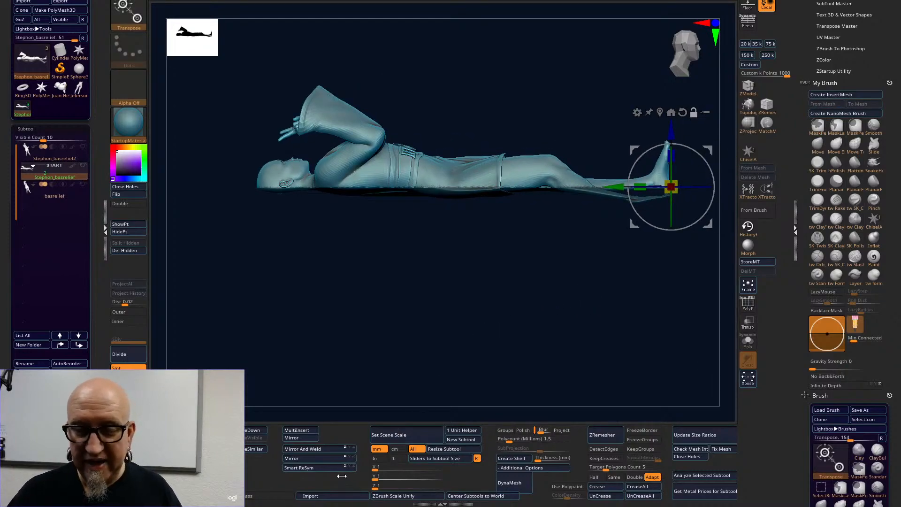
Mask everything except the raised arm and its sleeve, and adjust the arm with the gizmo placed at the elbow.
{"action": "key", "text": "ctrl"}
{"action": "mouse_move", "coordinate": [252, 47]}
{"action": "left_mouse_down", "text": "ctrl"}
{"action": "mouse_move", "coordinate": [438, 106]}
{"action": "mouse_move", "coordinate": [457, 146]}
{"action": "left_mouse_up", "text": "ctrl"}
{"action": "left_click", "coordinate": [419, 295], "text": "ctrl"}
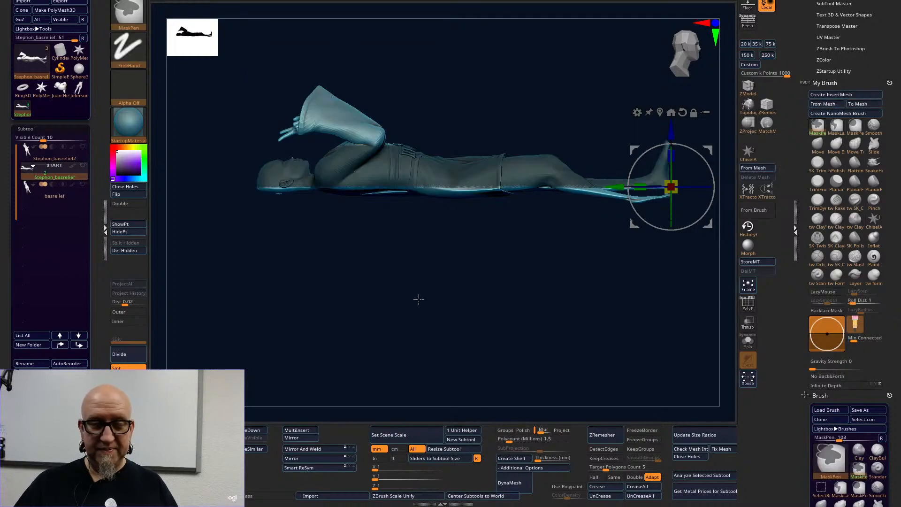
{"action": "mouse_move", "coordinate": [195, 321]}
{"action": "left_mouse_down", "text": "ctrl"}
{"action": "mouse_move", "coordinate": [589, 230]}
{"action": "mouse_move", "coordinate": [694, 172]}
{"action": "left_mouse_up", "text": "ctrl"}
{"action": "left_click_drag", "start_coordinate": [708, 225], "coordinate": [411, 183], "text": "alt"}
{"action": "left_click_drag", "start_coordinate": [382, 136], "coordinate": [375, 138]}
{"action": "mouse_move", "coordinate": [407, 249]}
{"action": "left_mouse_down"}
{"action": "mouse_move", "coordinate": [480, 356]}
{"action": "mouse_move", "coordinate": [483, 276]}
{"action": "mouse_move", "coordinate": [533, 304]}
{"action": "mouse_move", "coordinate": [521, 291]}
{"action": "mouse_move", "coordinate": [603, 364]}
{"action": "mouse_move", "coordinate": [599, 318]}
{"action": "mouse_move", "coordinate": [613, 333]}
{"action": "mouse_move", "coordinate": [597, 368]}
{"action": "mouse_move", "coordinate": [561, 367]}
{"action": "mouse_move", "coordinate": [584, 316]}
{"action": "mouse_move", "coordinate": [601, 322]}
{"action": "mouse_move", "coordinate": [585, 313]}
{"action": "mouse_move", "coordinate": [613, 355]}
{"action": "mouse_move", "coordinate": [618, 346]}
{"action": "mouse_move", "coordinate": [626, 370]}
{"action": "left_mouse_up"}
Compare the raised arm before and after its adjustment through undo and redo, and examine the sleeve and hand up close.
{"action": "key", "text": "ctrl+z"}
{"action": "key", "text": "q"}
{"action": "left_click", "coordinate": [627, 372], "text": "ctrl"}
{"action": "left_click", "coordinate": [626, 370], "text": "ctrl"}
{"action": "left_click", "coordinate": [627, 371], "text": "ctrl"}
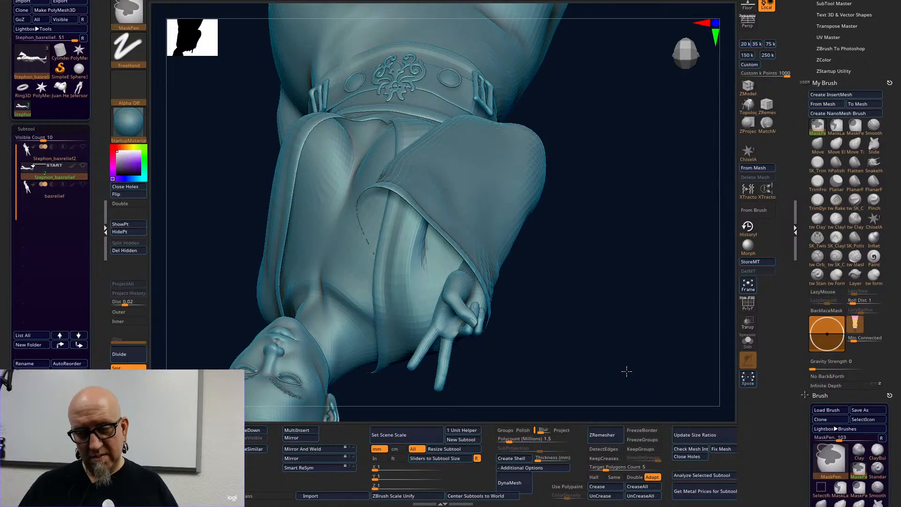
{"action": "key", "text": "ctrl+shift+z"}
{"action": "key", "text": "ctrl+shift+z"}
{"action": "key", "text": "ctrl+shift+z"}
{"action": "key", "text": "ctrl+shift+z"}
{"action": "key", "text": "ctrl+shift+z"}
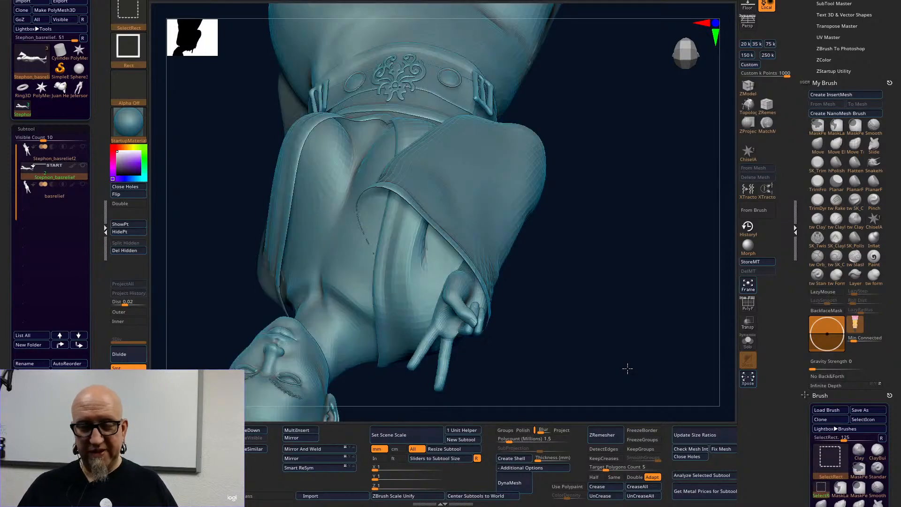
{"action": "key", "text": "ctrl+shift+z"}
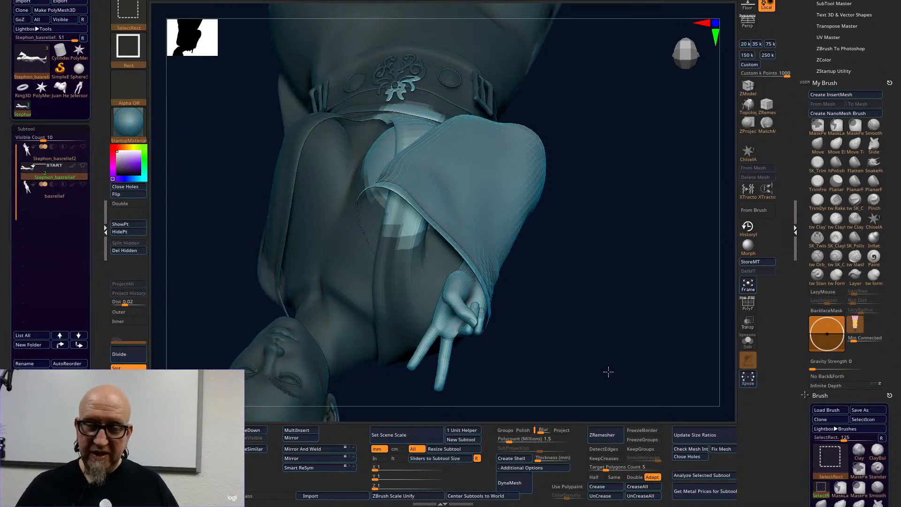
{"action": "mouse_move", "coordinate": [574, 317]}
{"action": "left_mouse_down"}
{"action": "mouse_move", "coordinate": [604, 227]}
{"action": "mouse_move", "coordinate": [577, 358]}
{"action": "mouse_move", "coordinate": [589, 318]}
{"action": "mouse_move", "coordinate": [635, 283]}
{"action": "mouse_move", "coordinate": [565, 338]}
{"action": "mouse_move", "coordinate": [568, 326]}
{"action": "mouse_move", "coordinate": [597, 342]}
{"action": "mouse_move", "coordinate": [585, 370]}
{"action": "left_mouse_up"}
{"action": "left_click_drag", "start_coordinate": [657, 280], "coordinate": [634, 342]}
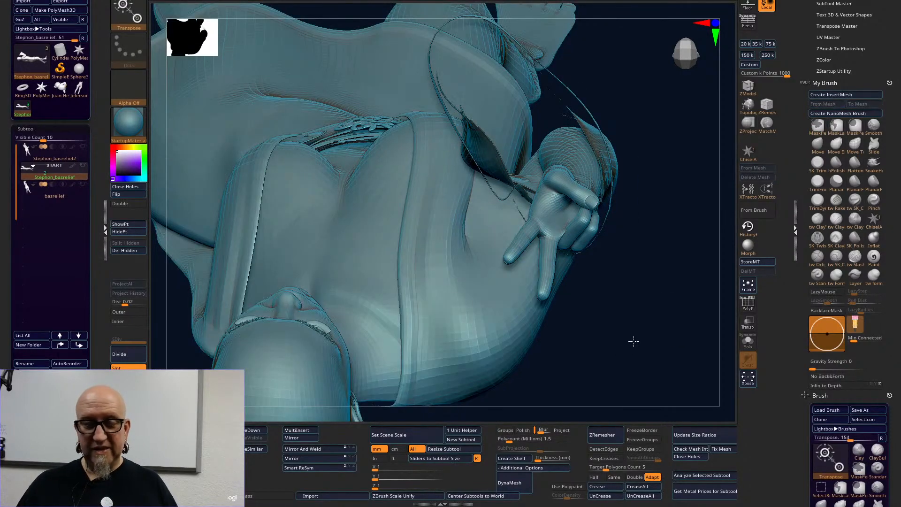
{"action": "mouse_move", "coordinate": [634, 167]}
{"action": "left_mouse_down"}
{"action": "mouse_move", "coordinate": [665, 171]}
{"action": "mouse_move", "coordinate": [607, 243]}
{"action": "mouse_move", "coordinate": [639, 68]}
{"action": "left_mouse_up"}
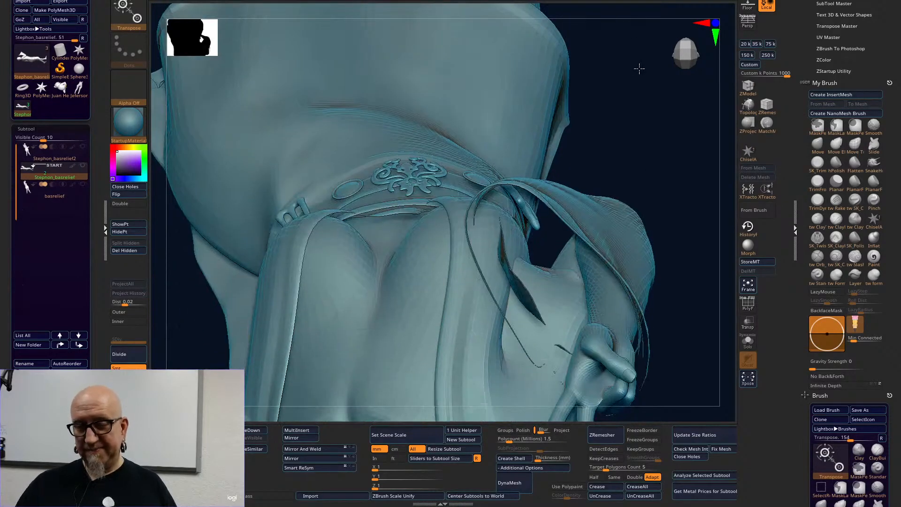
Frame the figure and mask the body so that only the robe stays unmasked.
{"action": "left_click", "coordinate": [749, 286]}
{"action": "left_click_drag", "start_coordinate": [638, 300], "coordinate": [442, 189]}
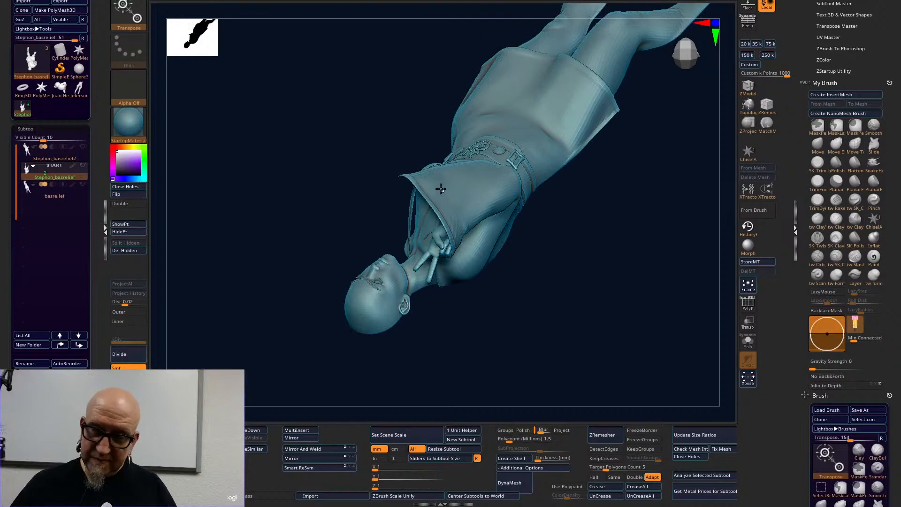
{"action": "left_click", "coordinate": [437, 186], "text": "ctrl"}
{"action": "left_click_drag", "start_coordinate": [514, 346], "coordinate": [585, 175]}
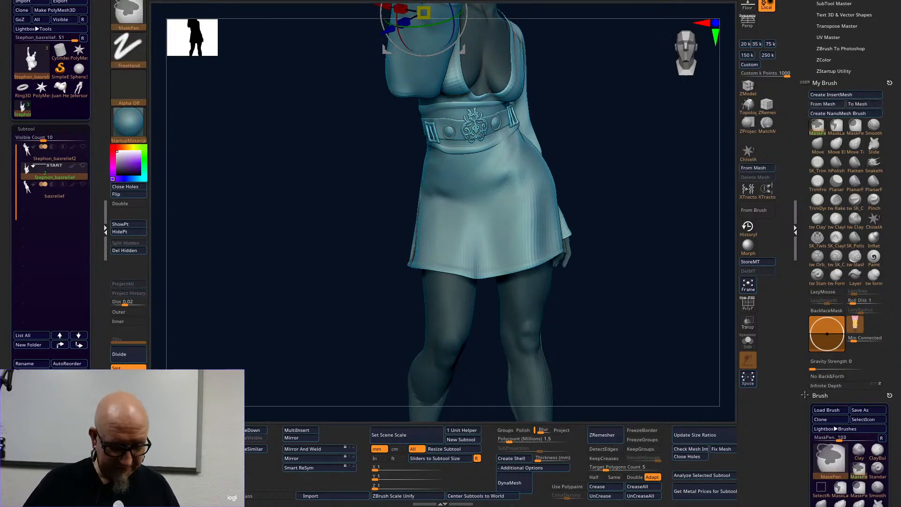
{"action": "left_click_drag", "start_coordinate": [174, 478], "coordinate": [370, 475], "text": "ctrl"}
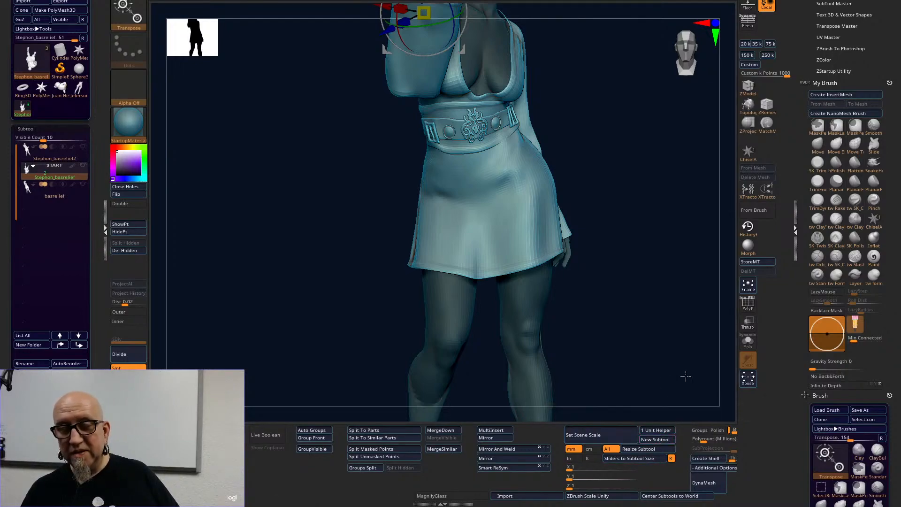
{"action": "left_click_drag", "start_coordinate": [668, 479], "coordinate": [345, 476], "text": "ctrl"}
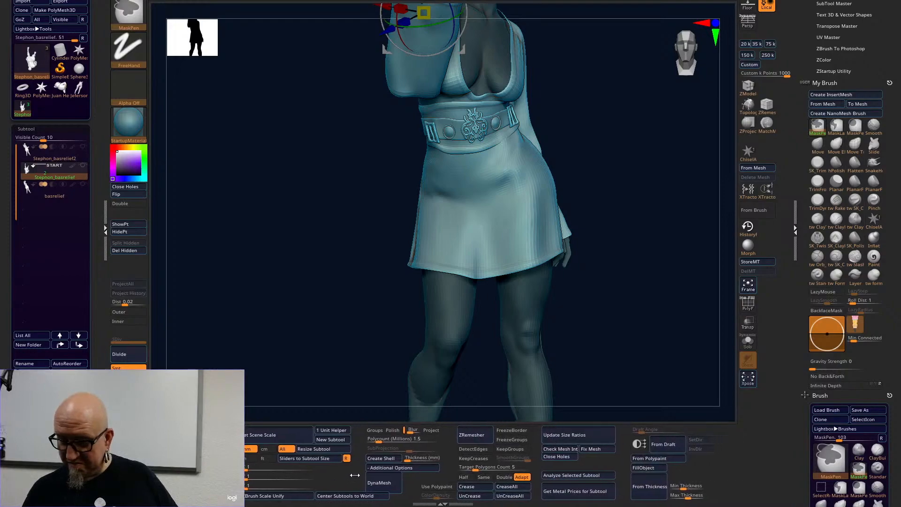
{"action": "mouse_move", "coordinate": [332, 326]}
{"action": "left_mouse_down"}
{"action": "mouse_move", "coordinate": [535, 263]}
{"action": "mouse_move", "coordinate": [525, 263]}
{"action": "mouse_move", "coordinate": [544, 248]}
{"action": "mouse_move", "coordinate": [521, 245]}
{"action": "left_mouse_up"}
Undo the last four changes to the figure and mask the body again, leaving only the robe unmasked.
{"action": "key", "text": "ctrl+z"}
{"action": "key", "text": "ctrl+z"}
{"action": "key", "text": "ctrl+z"}
{"action": "key", "text": "ctrl+z"}
{"action": "left_click", "coordinate": [336, 233], "text": "ctrl"}
{"action": "left_click_drag", "start_coordinate": [476, 205], "coordinate": [262, 390], "text": "alt"}
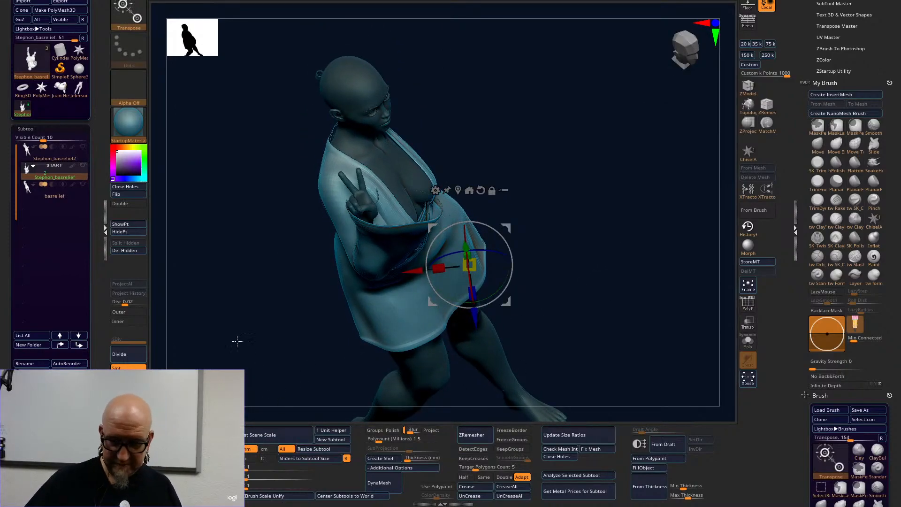
Hide the robe's points so that only the figure's body is displayed in this subtool.
{"action": "key", "text": "ctrl"}
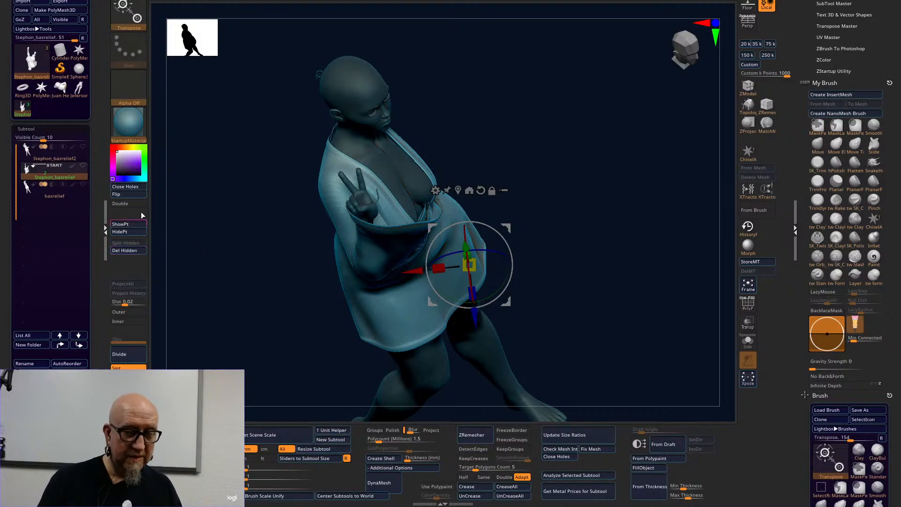
{"action": "left_click", "coordinate": [132, 233]}
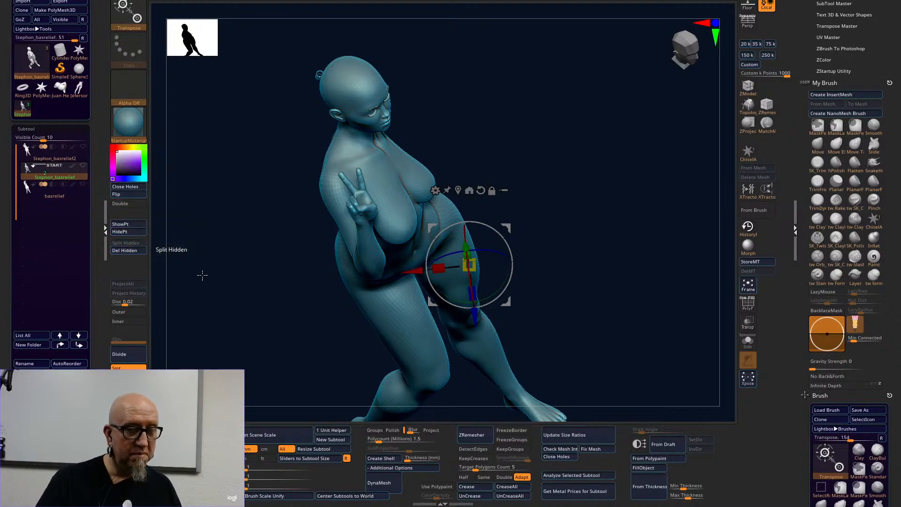
{"action": "key", "text": "ctrl"}
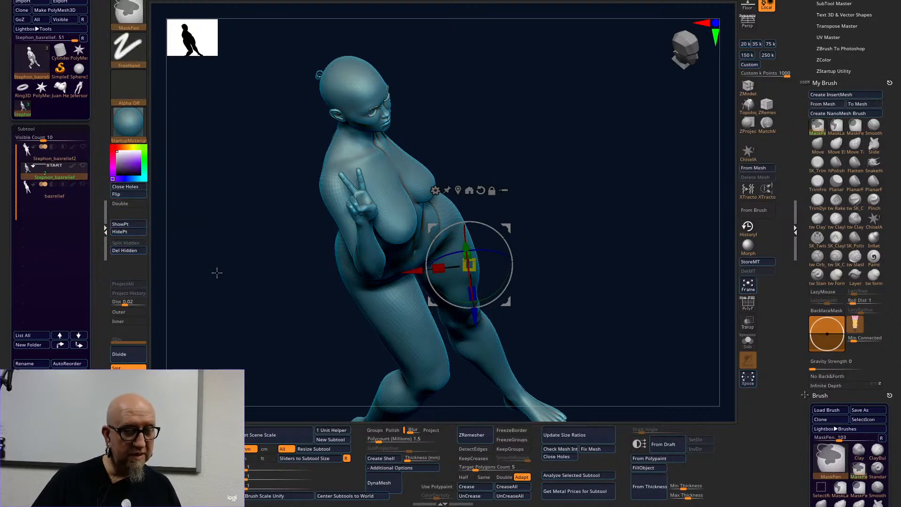
{"action": "mouse_move", "coordinate": [215, 293]}
{"action": "left_mouse_down"}
{"action": "mouse_move", "coordinate": [196, 355]}
{"action": "mouse_move", "coordinate": [175, 324]}
{"action": "mouse_move", "coordinate": [203, 302]}
{"action": "mouse_move", "coordinate": [240, 243]}
{"action": "mouse_move", "coordinate": [225, 212]}
{"action": "mouse_move", "coordinate": [287, 262]}
{"action": "left_mouse_up"}
Select the basrelief2 subtool, mask everything except the robe, and split the unmasked points into a separate subtool.
{"action": "left_click", "coordinate": [66, 150]}
{"action": "left_click", "coordinate": [488, 282]}
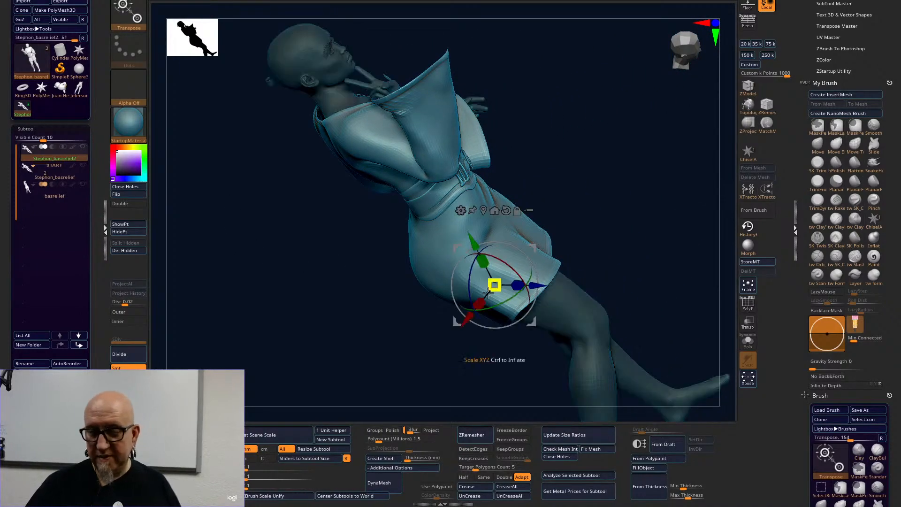
{"action": "left_click_drag", "start_coordinate": [392, 382], "coordinate": [358, 361]}
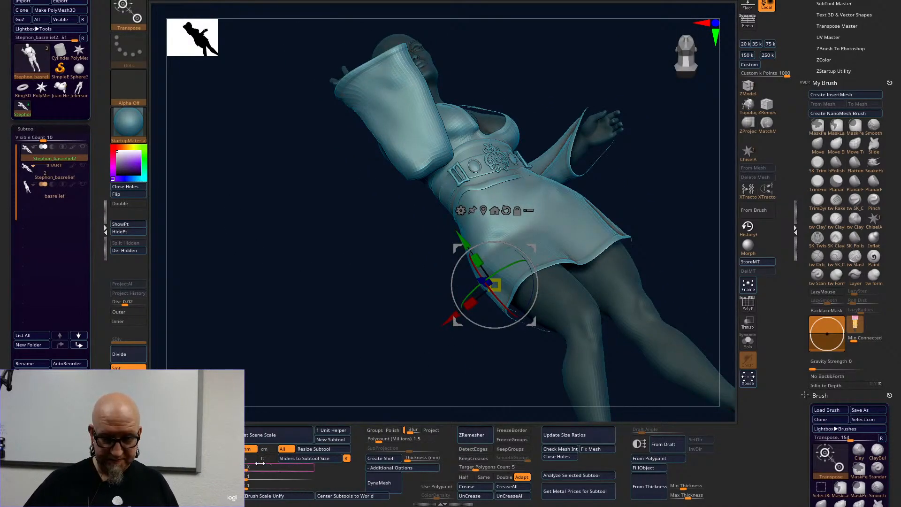
{"action": "key", "text": "ctrl"}
{"action": "left_click_drag", "start_coordinate": [198, 469], "coordinate": [438, 470]}
{"action": "left_click", "coordinate": [310, 456]}
{"action": "left_click_drag", "start_coordinate": [331, 384], "coordinate": [425, 171]}
{"action": "left_click_drag", "start_coordinate": [476, 374], "coordinate": [493, 382]}
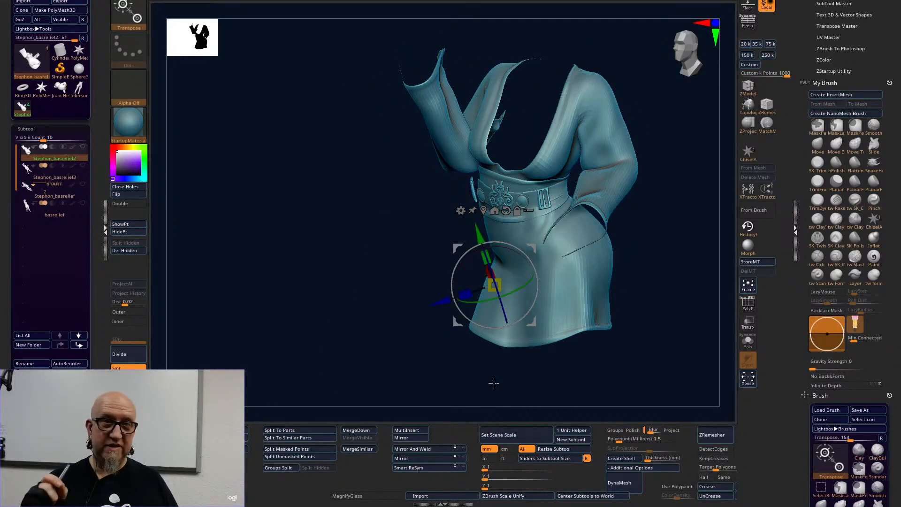
Run Check Mesh Integrity on the separated robe subtool.
{"action": "left_click_drag", "start_coordinate": [194, 470], "coordinate": [302, 470]}
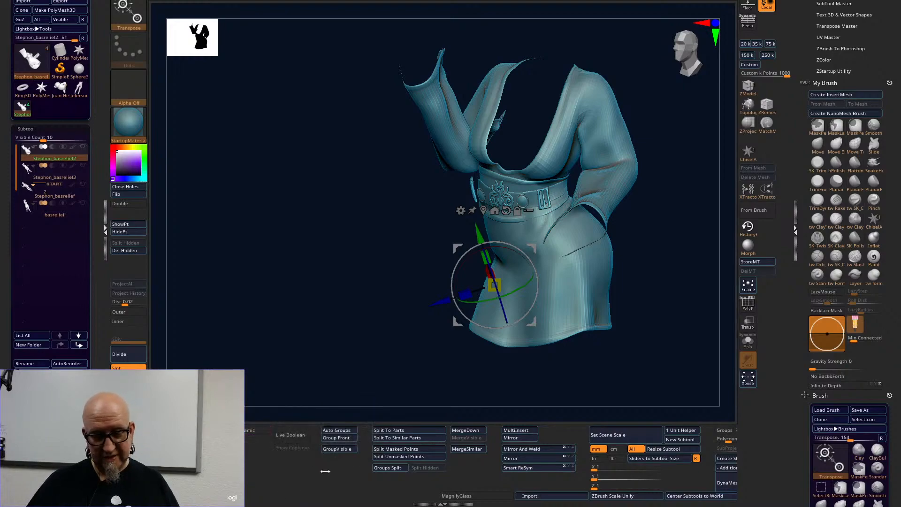
{"action": "mouse_move", "coordinate": [698, 474]}
{"action": "left_mouse_down", "text": "ctrl"}
{"action": "mouse_move", "coordinate": [438, 504]}
{"action": "mouse_move", "coordinate": [288, 478]}
{"action": "left_mouse_up", "text": "ctrl"}
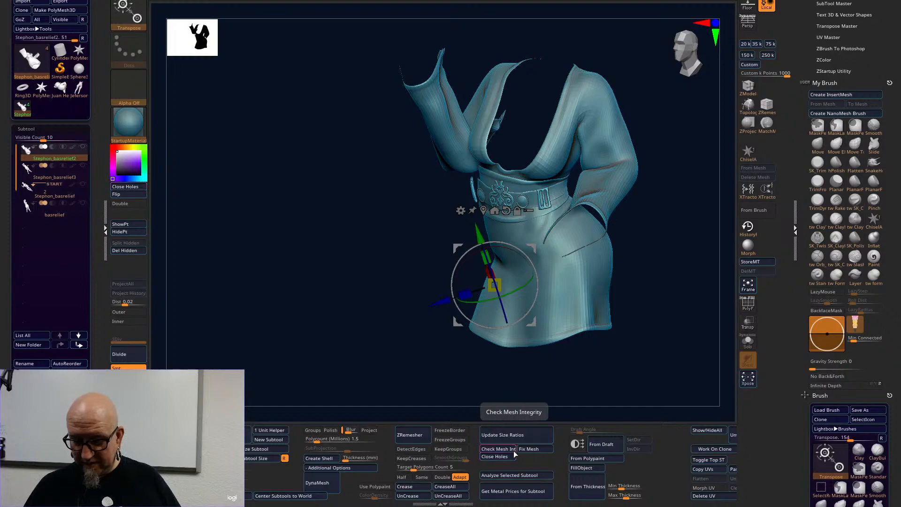
{"action": "left_click", "coordinate": [498, 449]}
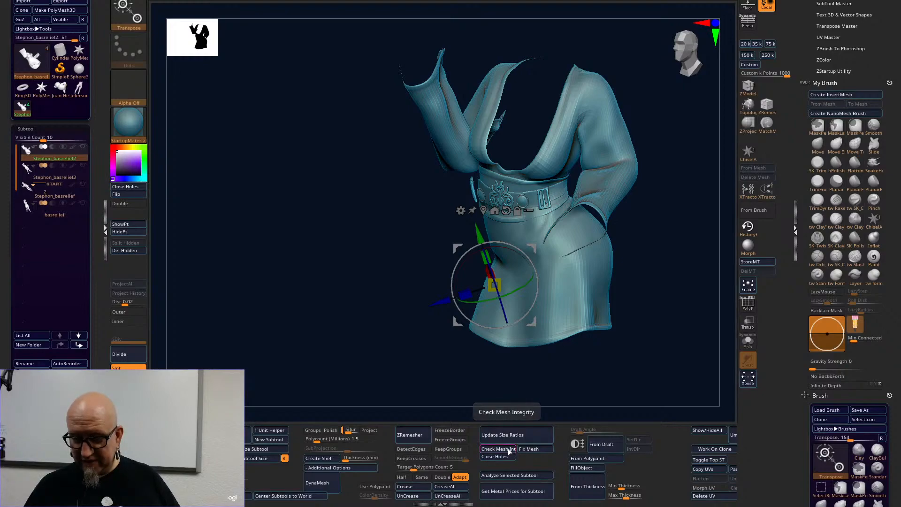
Run Fix Mesh on the separated robe subtool and check its mesh integrity again.
{"action": "left_click", "coordinate": [533, 449]}
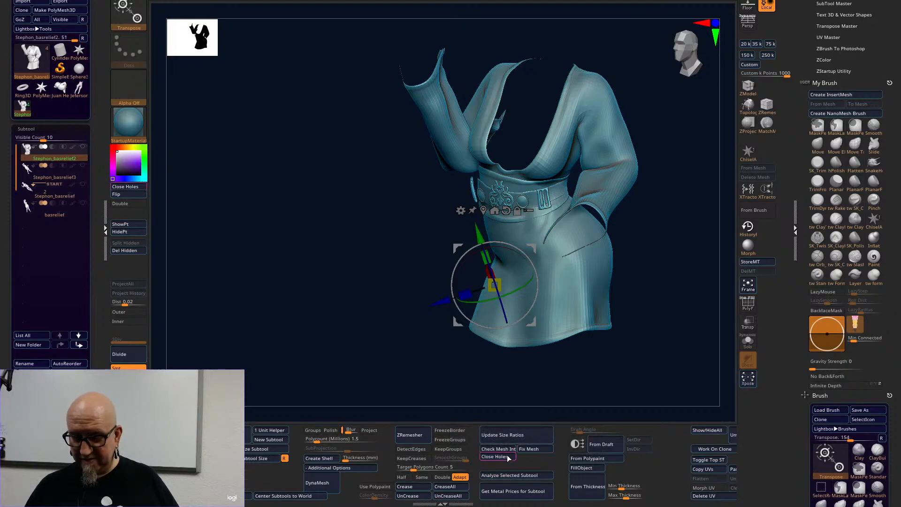
{"action": "left_click", "coordinate": [509, 449]}
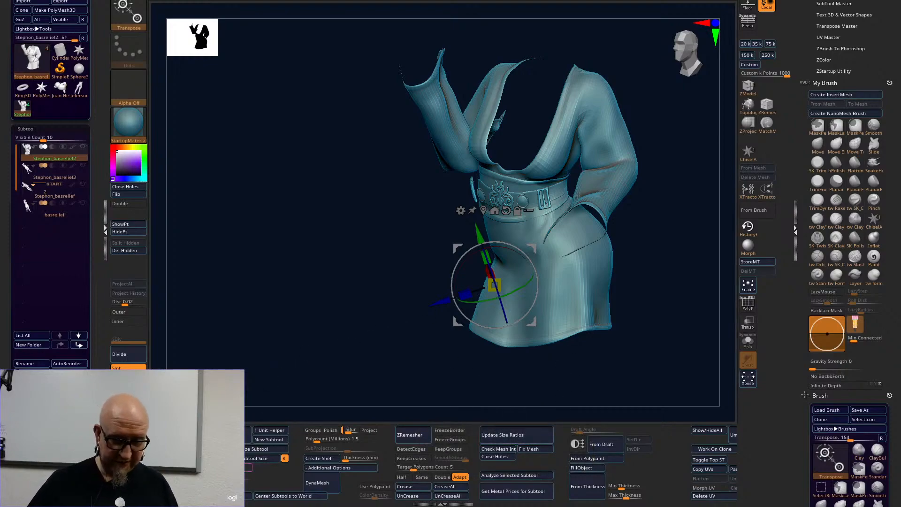
Turn on dynamic subdivision for the robe and apply the result to its mesh.
{"action": "left_click_drag", "start_coordinate": [162, 478], "coordinate": [538, 439], "text": "ctrl"}
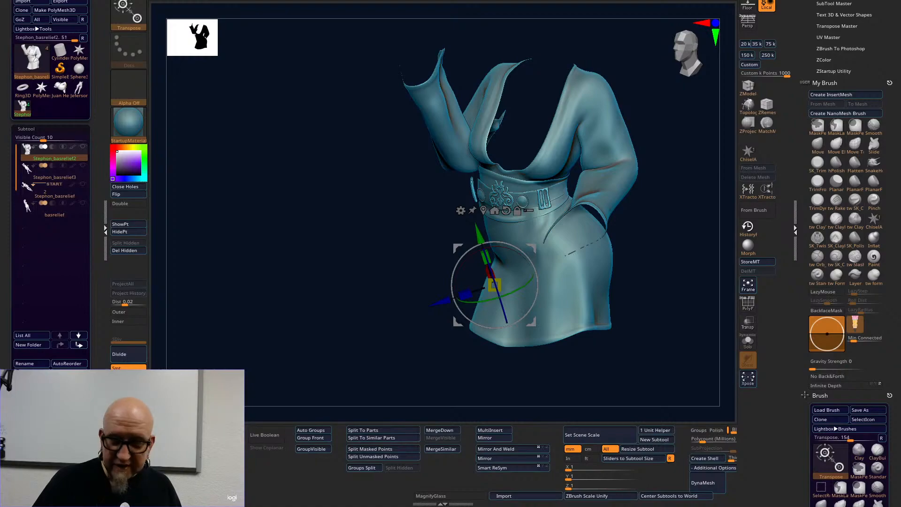
{"action": "key", "text": "d"}
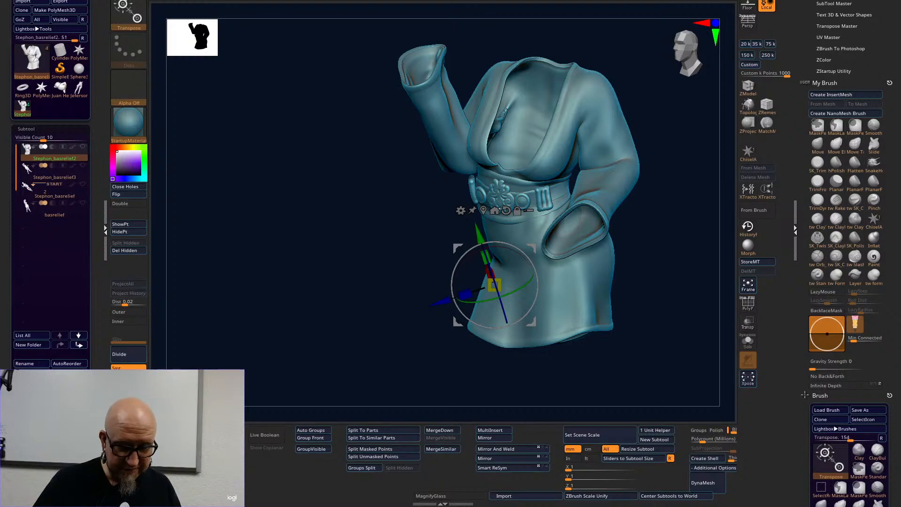
{"action": "key", "text": "shift+d"}
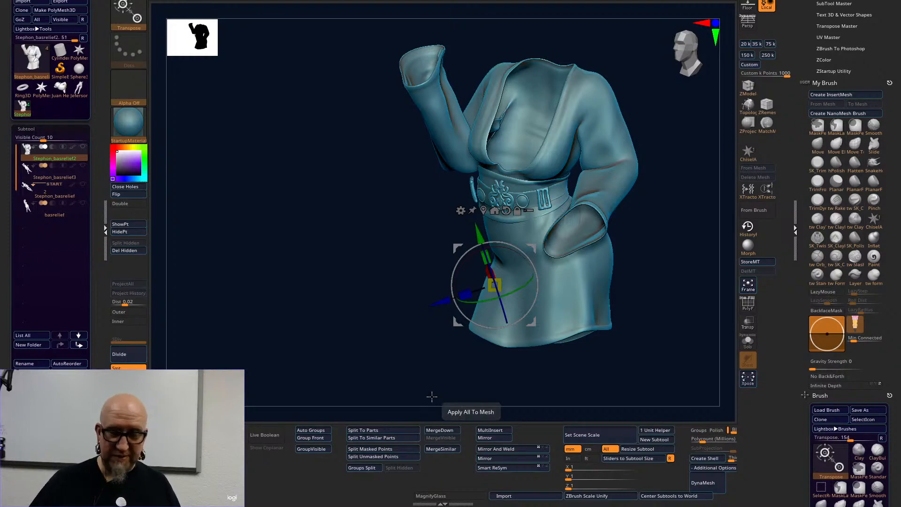
{"action": "left_click_drag", "start_coordinate": [594, 361], "coordinate": [567, 346]}
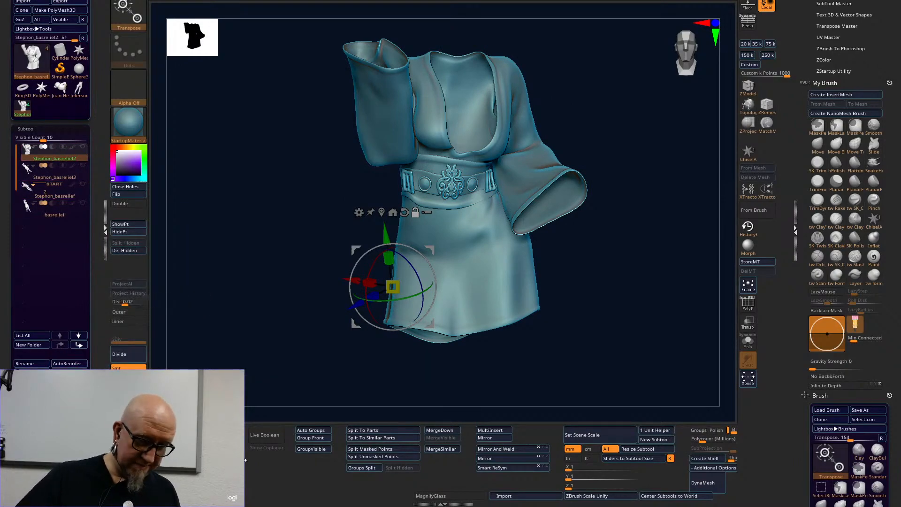
Merge the Stephon_basrelief2 robe subtool down into the body subtool beneath it.
{"action": "left_click", "coordinate": [53, 171]}
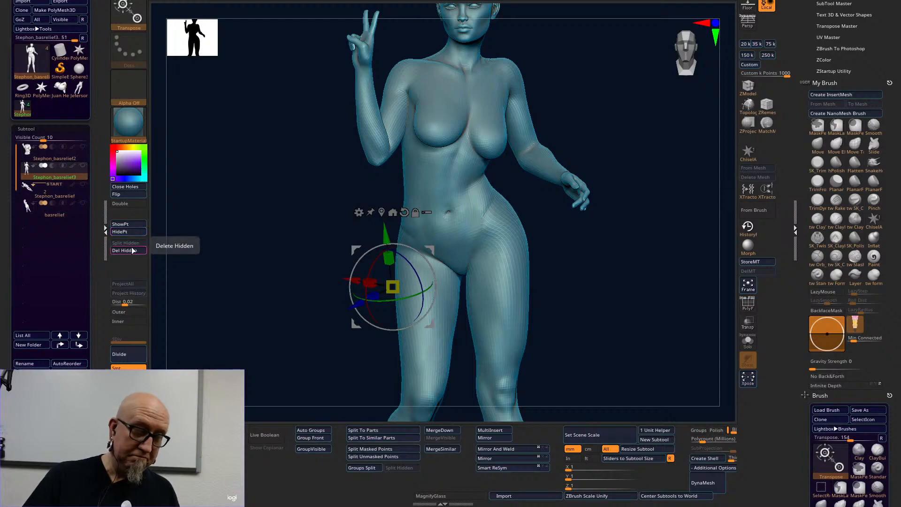
{"action": "left_click", "coordinate": [69, 159]}
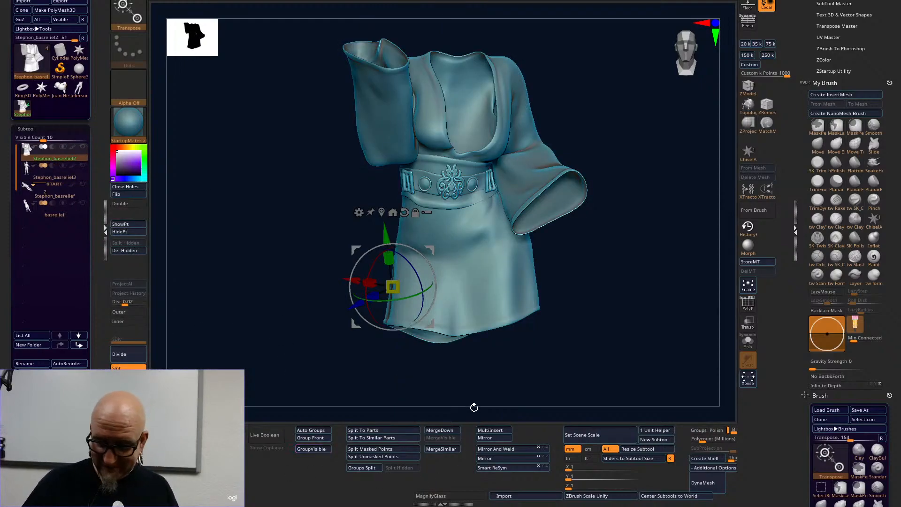
{"action": "left_click", "coordinate": [440, 429]}
{"action": "left_click", "coordinate": [413, 446]}
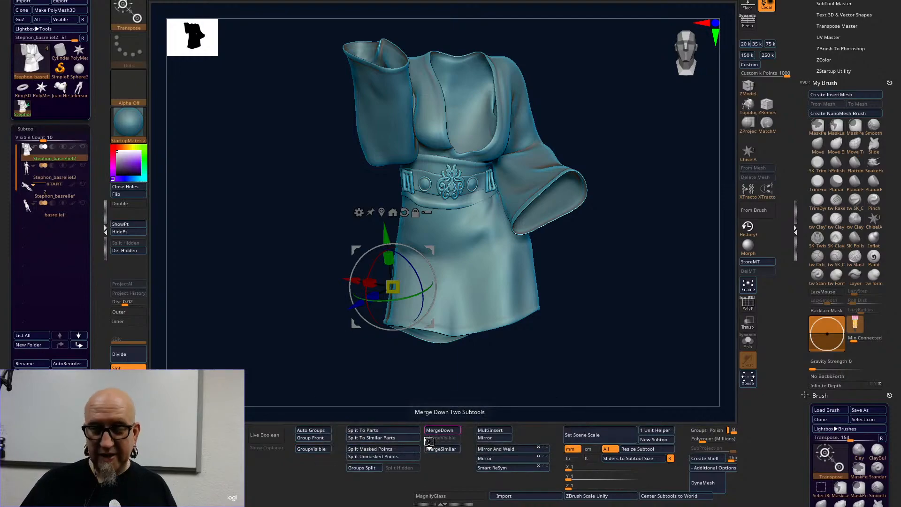
Examine the merged figure and robe from the front, from above and from the side.
{"action": "left_click_drag", "start_coordinate": [624, 300], "coordinate": [464, 245]}
{"action": "left_click_drag", "start_coordinate": [545, 205], "coordinate": [519, 250]}
{"action": "left_click_drag", "start_coordinate": [484, 236], "coordinate": [383, 258]}
{"action": "left_click_drag", "start_coordinate": [583, 172], "coordinate": [574, 287], "text": "alt"}
{"action": "left_click_drag", "start_coordinate": [267, 237], "coordinate": [324, 261], "text": "alt"}
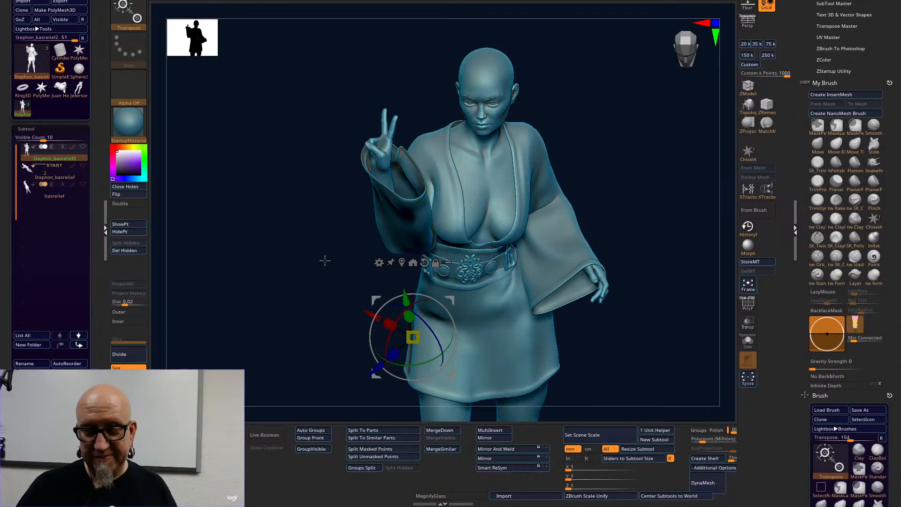
{"action": "left_click", "coordinate": [378, 230]}
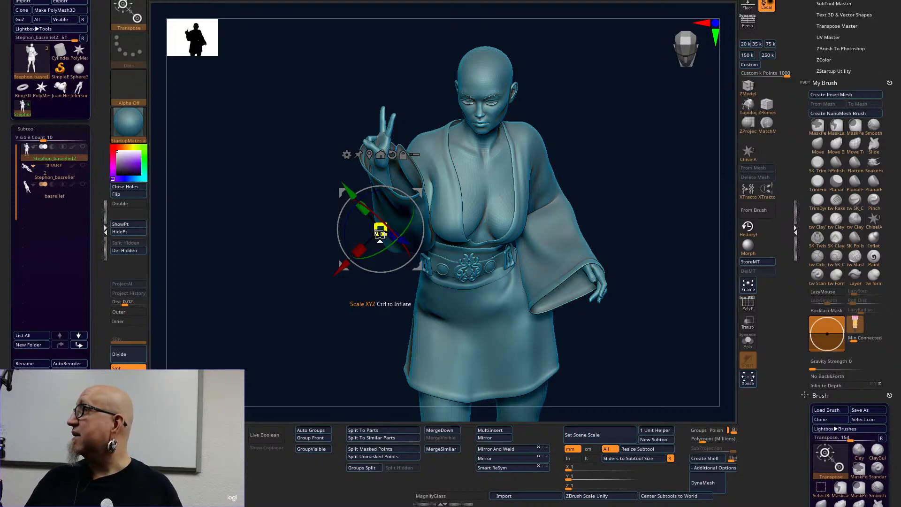
{"action": "mouse_move", "coordinate": [633, 234]}
{"action": "left_mouse_down"}
{"action": "mouse_move", "coordinate": [647, 294]}
{"action": "mouse_move", "coordinate": [626, 322]}
{"action": "mouse_move", "coordinate": [635, 228]}
{"action": "left_mouse_up"}
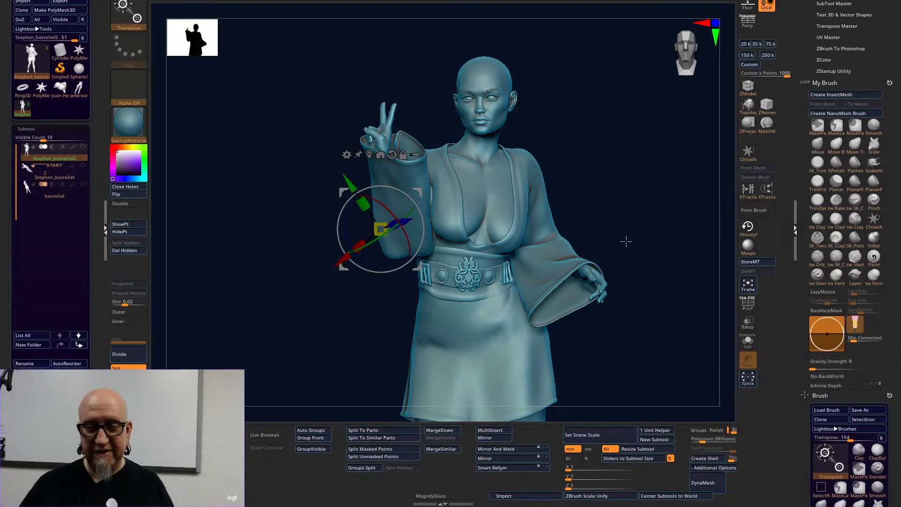
{"action": "left_click_drag", "start_coordinate": [538, 160], "coordinate": [568, 161]}
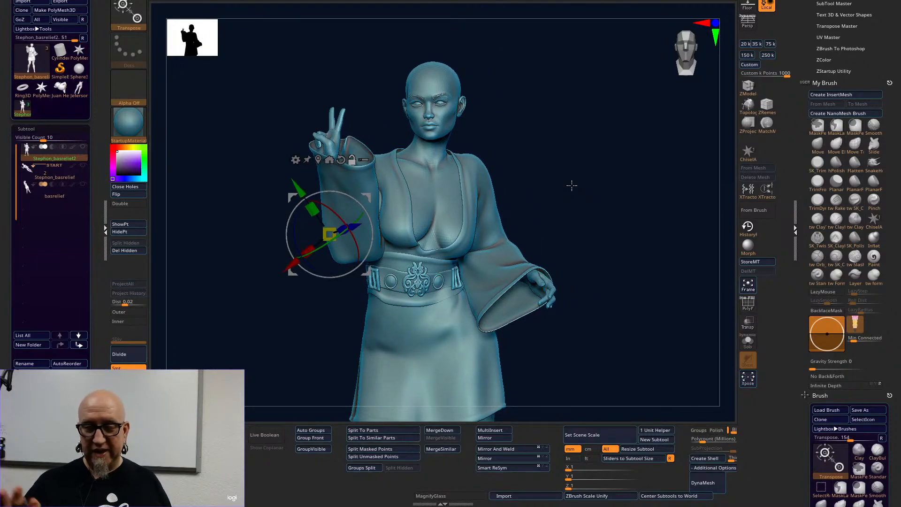
{"action": "left_click_drag", "start_coordinate": [571, 185], "coordinate": [521, 239]}
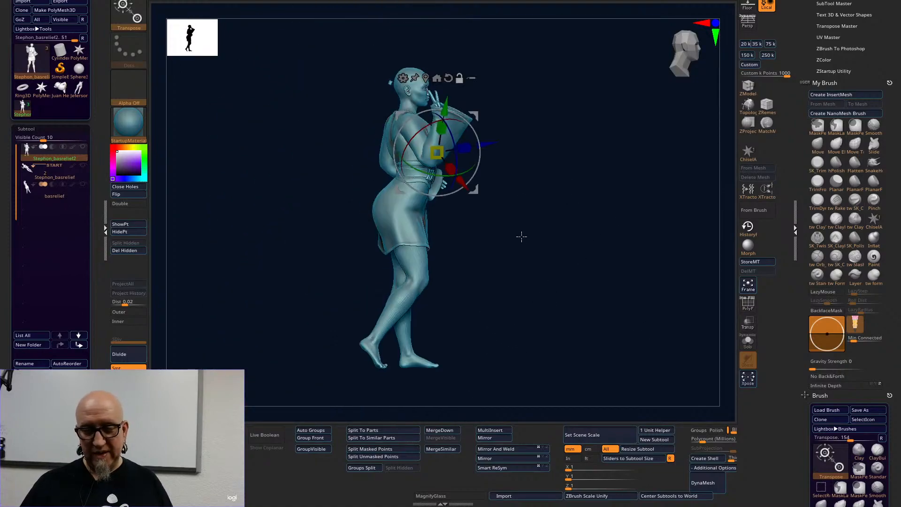
Mask the back half of the figure in side view, invert the mask and reset the gizmo's orientation.
{"action": "key", "text": "ctrl"}
{"action": "mouse_move", "coordinate": [326, 21]}
{"action": "left_mouse_down", "text": "ctrl"}
{"action": "mouse_move", "coordinate": [366, 376]}
{"action": "mouse_move", "coordinate": [404, 398]}
{"action": "left_mouse_up", "text": "ctrl"}
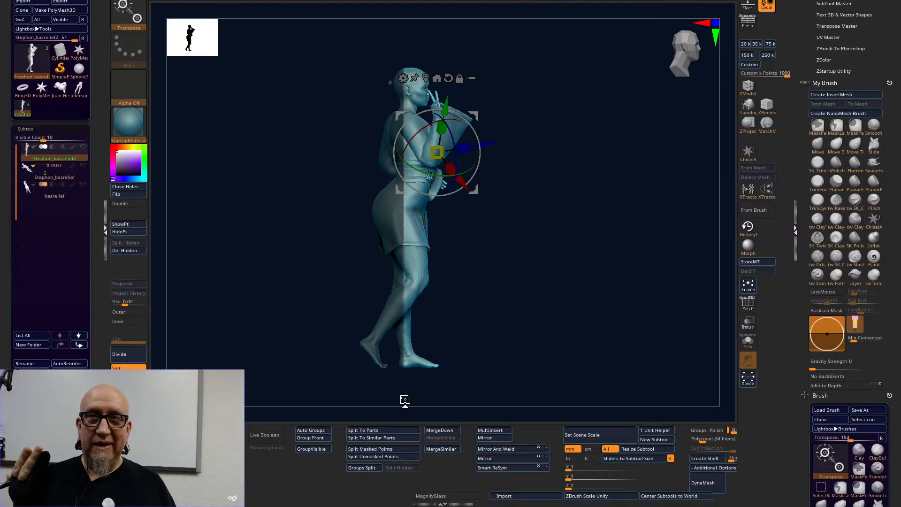
{"action": "left_click_drag", "start_coordinate": [538, 212], "coordinate": [571, 246], "text": "alt"}
{"action": "left_click", "coordinate": [571, 245], "text": "ctrl"}
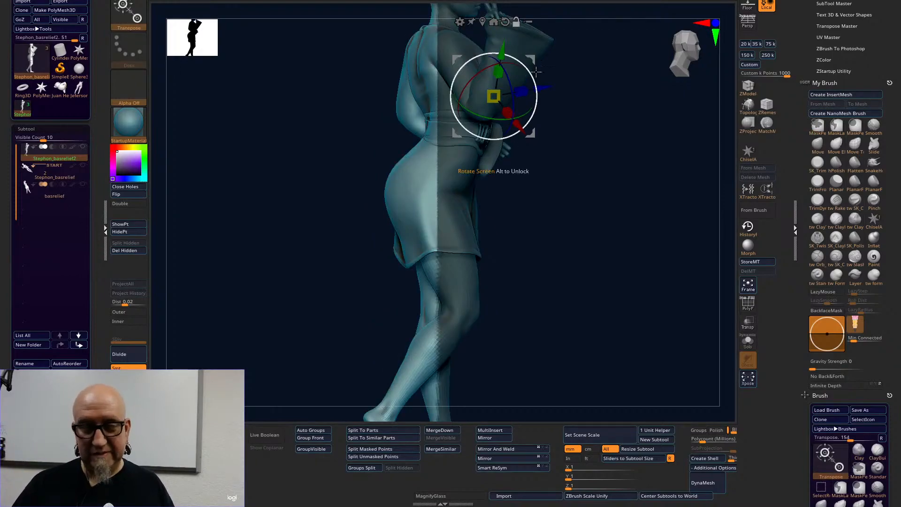
{"action": "left_click_drag", "start_coordinate": [570, 94], "coordinate": [574, 158], "text": "alt"}
{"action": "left_click", "coordinate": [510, 85]}
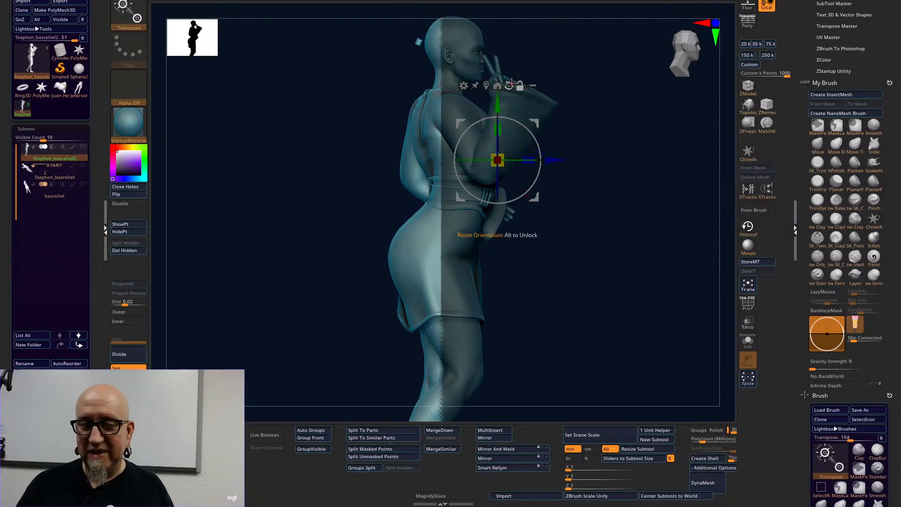
Flatten the unmasked back half of the figure in depth and clear the mask.
{"action": "left_click_drag", "start_coordinate": [539, 128], "coordinate": [479, 200], "text": "alt"}
{"action": "left_click_drag", "start_coordinate": [476, 238], "coordinate": [428, 258]}
{"action": "left_click_drag", "start_coordinate": [596, 264], "coordinate": [574, 132], "text": "alt"}
{"action": "mouse_move", "coordinate": [593, 209]}
{"action": "left_mouse_down"}
{"action": "mouse_move", "coordinate": [535, 207]}
{"action": "mouse_move", "coordinate": [587, 173]}
{"action": "mouse_move", "coordinate": [549, 307]}
{"action": "left_mouse_up"}
{"action": "left_click", "coordinate": [560, 233], "text": "ctrl"}
Mask the raised forearm and sleeve in side view, keep the body free of the mask, and invert the mask.
{"action": "left_click_drag", "start_coordinate": [526, 107], "coordinate": [442, 206]}
{"action": "left_click_drag", "start_coordinate": [571, 177], "coordinate": [459, 204]}
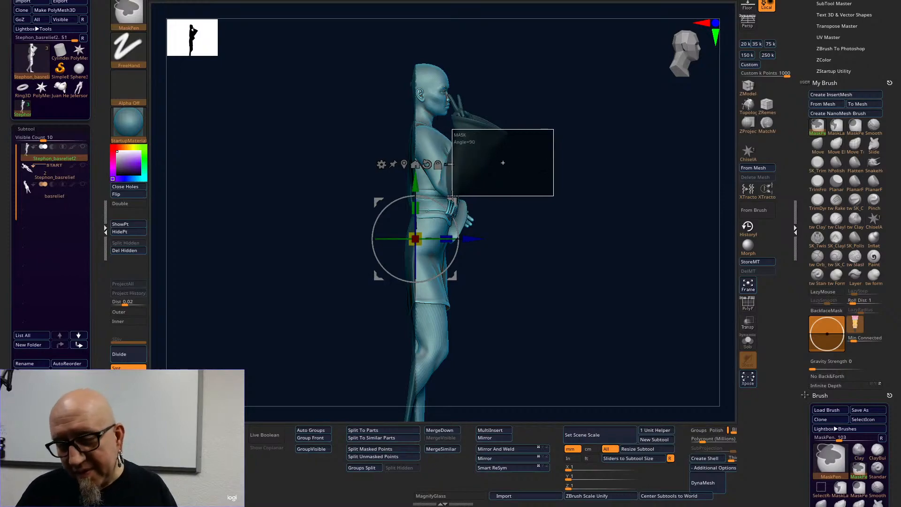
{"action": "left_click_drag", "start_coordinate": [444, 205], "coordinate": [445, 206], "text": "ctrl"}
{"action": "left_click_drag", "start_coordinate": [284, 359], "coordinate": [451, 134], "text": "ctrl"}
{"action": "left_click_drag", "start_coordinate": [506, 253], "coordinate": [537, 287], "text": "alt"}
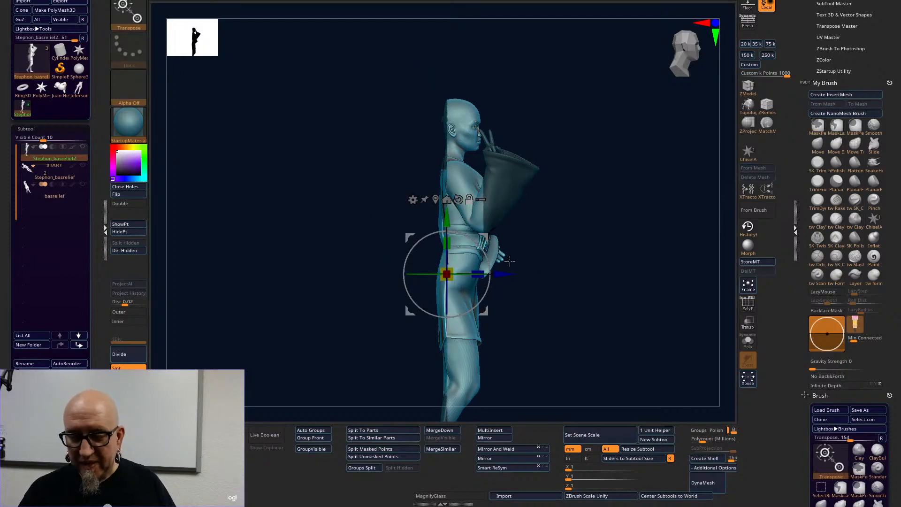
{"action": "left_click", "coordinate": [577, 255], "text": "ctrl"}
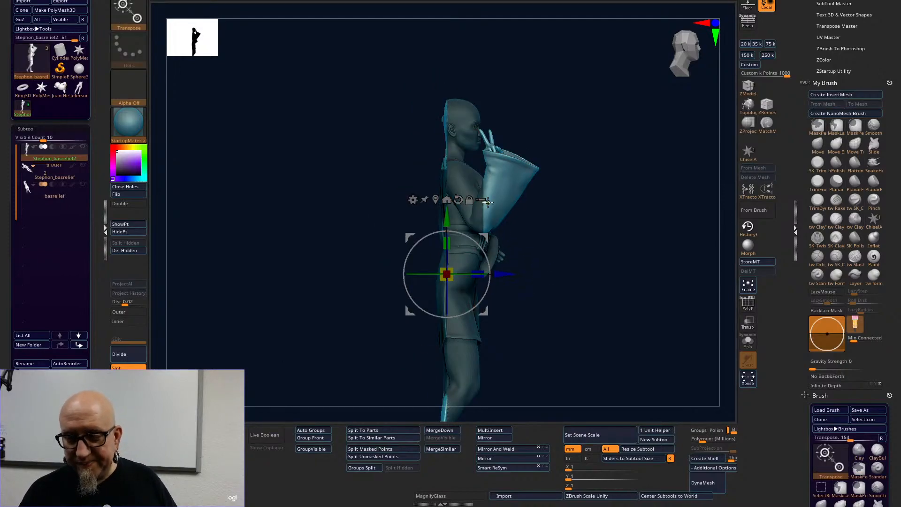
Extend the mask over the body and the rear part of the raised sleeve.
{"action": "left_click_drag", "start_coordinate": [372, 117], "coordinate": [460, 396], "text": "alt"}
{"action": "left_click_drag", "start_coordinate": [572, 233], "coordinate": [479, 285], "text": "alt"}
{"action": "left_click_drag", "start_coordinate": [421, 223], "coordinate": [549, 199], "text": "alt"}
{"action": "left_click_drag", "start_coordinate": [520, 165], "coordinate": [557, 248], "text": "alt"}
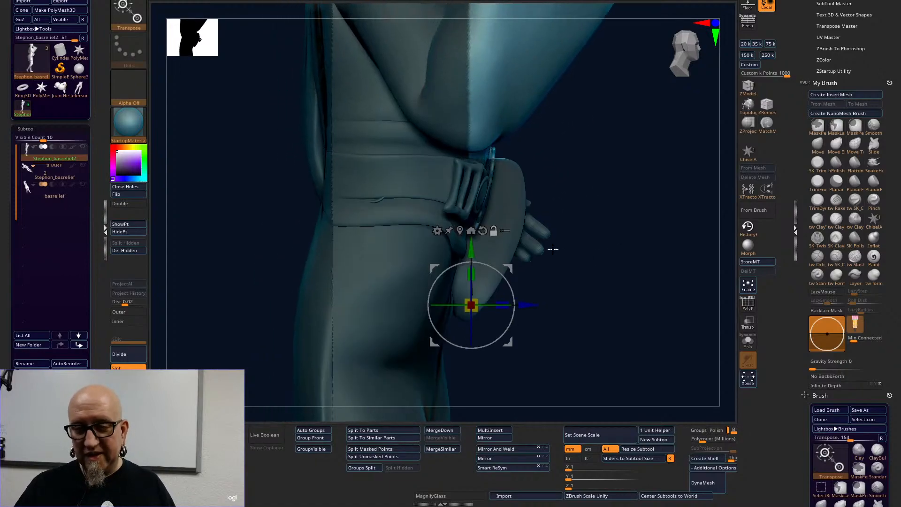
Undo the last change and unmask the lowered hand and its sleeve cuff in side view.
{"action": "left_click_drag", "start_coordinate": [531, 298], "coordinate": [525, 299], "text": "alt"}
{"action": "left_click_drag", "start_coordinate": [473, 248], "coordinate": [482, 137], "text": "alt"}
{"action": "left_click_drag", "start_coordinate": [527, 192], "coordinate": [479, 197], "text": "alt"}
{"action": "mouse_move", "coordinate": [648, 149]}
{"action": "left_mouse_down", "text": "alt"}
{"action": "mouse_move", "coordinate": [607, 246]}
{"action": "mouse_move", "coordinate": [599, 242]}
{"action": "mouse_move", "coordinate": [645, 280]}
{"action": "mouse_move", "coordinate": [635, 288]}
{"action": "mouse_move", "coordinate": [615, 200]}
{"action": "left_mouse_up", "text": "alt"}
{"action": "key", "text": "ctrl+z"}
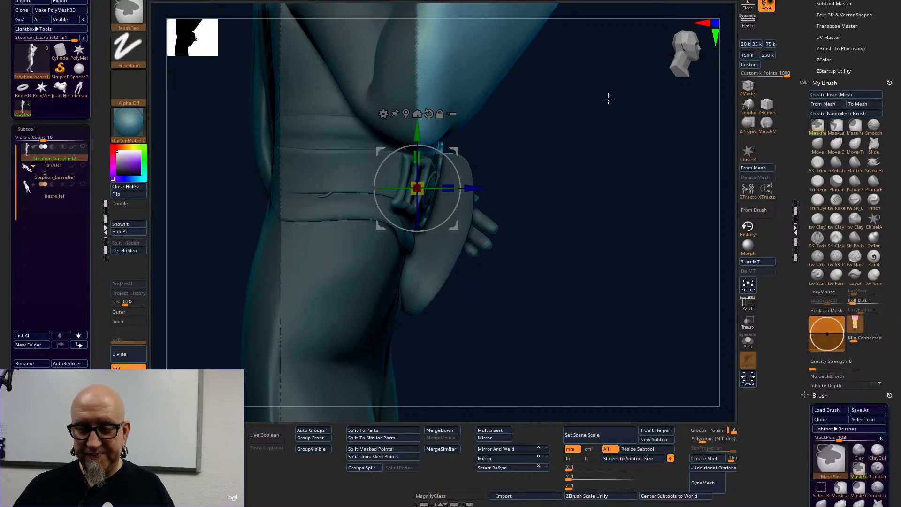
{"action": "mouse_move", "coordinate": [614, 95]}
{"action": "left_mouse_down", "text": "ctrl"}
{"action": "mouse_move", "coordinate": [418, 311]}
{"action": "mouse_move", "coordinate": [417, 331]}
{"action": "left_mouse_up", "text": "ctrl"}
{"action": "left_click_drag", "start_coordinate": [516, 353], "coordinate": [483, 355]}
{"action": "left_click_drag", "start_coordinate": [429, 333], "coordinate": [431, 282], "text": "alt"}
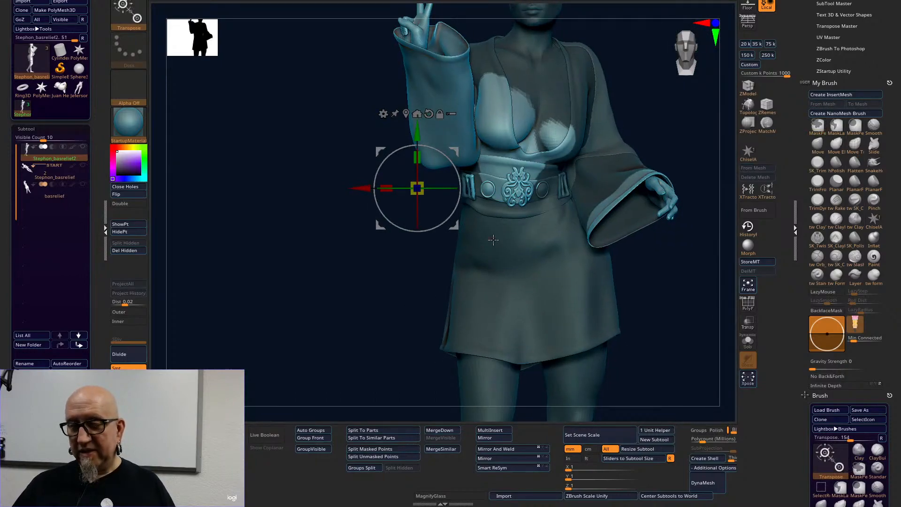
Mask the belt and chest, leaving only the raised arm and the lowered hand with its cuff unmasked.
{"action": "left_click_drag", "start_coordinate": [630, 79], "coordinate": [425, 227], "text": "alt"}
{"action": "left_click_drag", "start_coordinate": [347, 343], "coordinate": [471, 232], "text": "ctrl"}
{"action": "mouse_move", "coordinate": [671, 183]}
{"action": "left_mouse_down", "text": "ctrl"}
{"action": "mouse_move", "coordinate": [686, 243]}
{"action": "mouse_move", "coordinate": [439, 253]}
{"action": "mouse_move", "coordinate": [503, 271]}
{"action": "left_mouse_up", "text": "ctrl"}
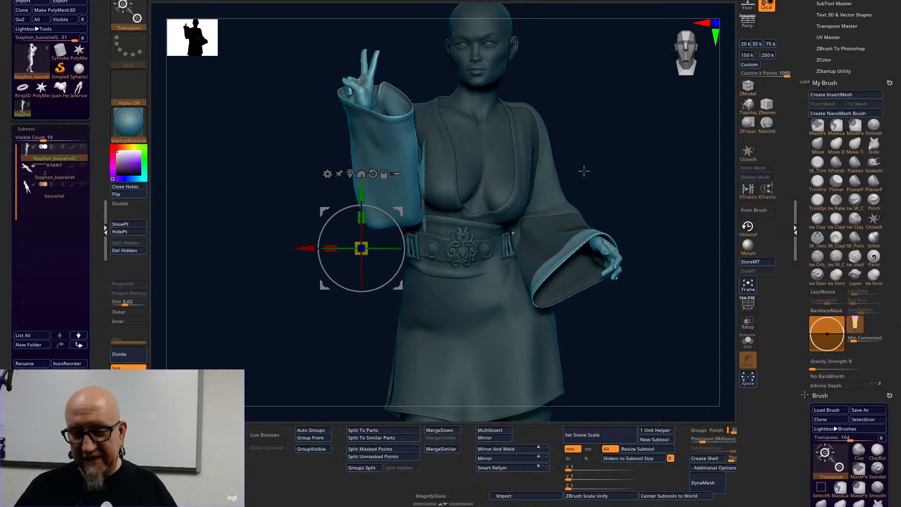
{"action": "mouse_move", "coordinate": [607, 109]}
{"action": "left_mouse_down", "text": "ctrl"}
{"action": "mouse_move", "coordinate": [446, 181]}
{"action": "mouse_move", "coordinate": [420, 178]}
{"action": "left_mouse_up", "text": "ctrl"}
{"action": "left_click_drag", "start_coordinate": [609, 133], "coordinate": [421, 195], "text": "ctrl"}
{"action": "left_click_drag", "start_coordinate": [635, 150], "coordinate": [423, 233], "text": "ctrl"}
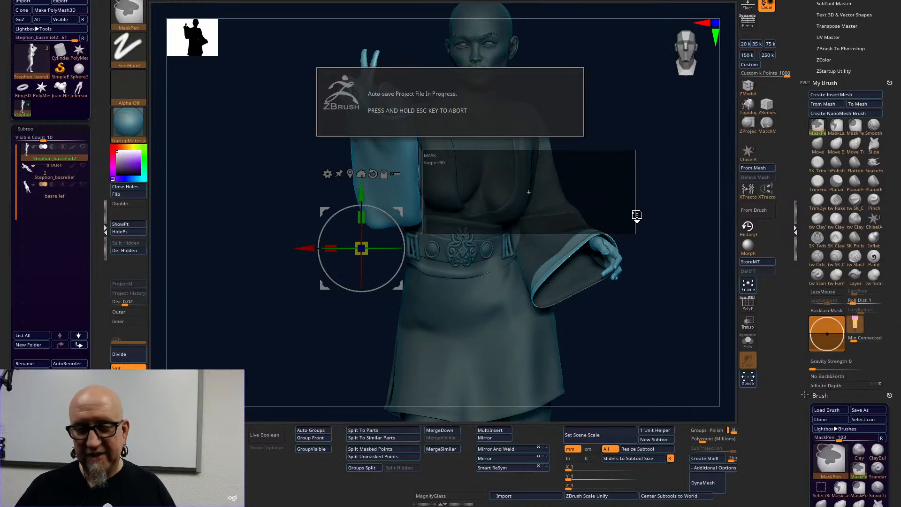
Scale the unmasked arm and hand to about 0.4 in depth from the side view and clear the mask.
{"action": "mouse_move", "coordinate": [637, 324]}
{"action": "left_mouse_down"}
{"action": "mouse_move", "coordinate": [648, 400]}
{"action": "mouse_move", "coordinate": [544, 359]}
{"action": "left_mouse_up"}
{"action": "left_click_drag", "start_coordinate": [490, 345], "coordinate": [418, 242], "text": "ctrl"}
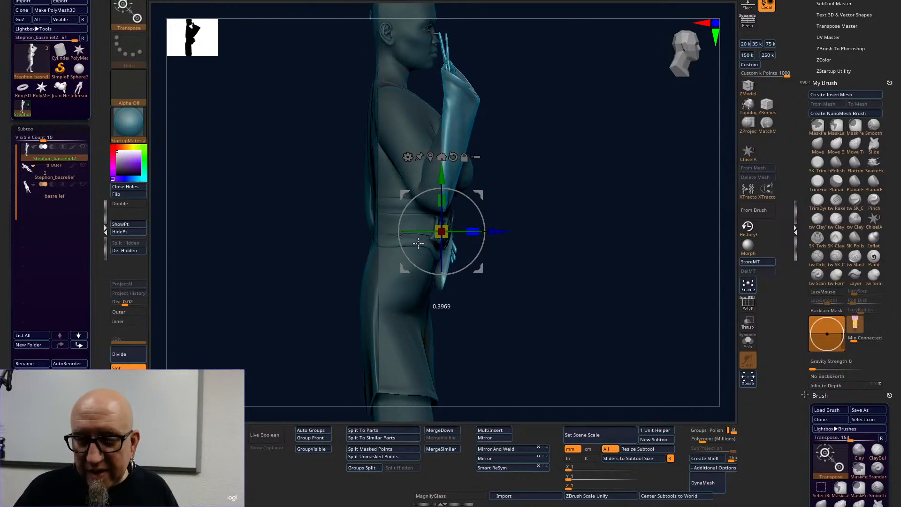
{"action": "left_click_drag", "start_coordinate": [663, 225], "coordinate": [613, 370]}
{"action": "left_click_drag", "start_coordinate": [638, 343], "coordinate": [552, 157]}
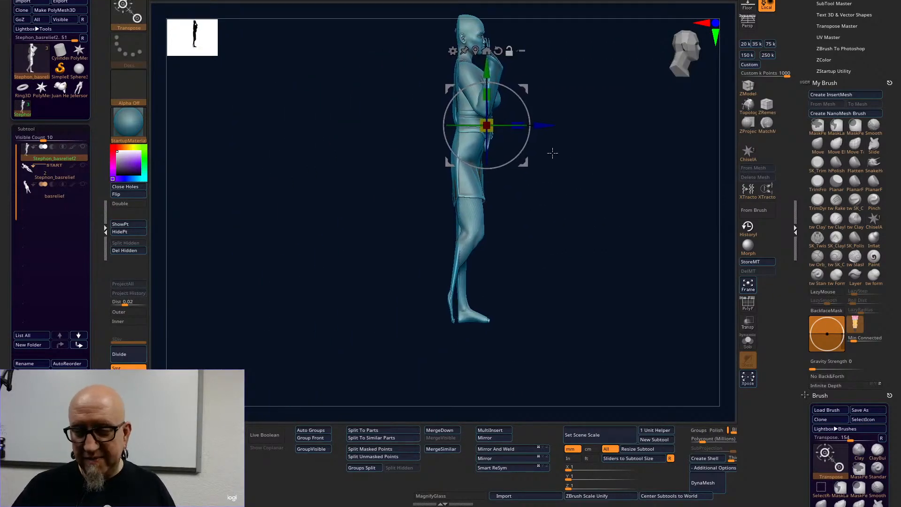
Flatten the figure further in depth from the side view.
{"action": "mouse_move", "coordinate": [430, 34]}
{"action": "left_mouse_down", "text": "alt"}
{"action": "mouse_move", "coordinate": [414, 35]}
{"action": "mouse_move", "coordinate": [408, 227]}
{"action": "mouse_move", "coordinate": [442, 383]}
{"action": "left_mouse_up", "text": "alt"}
{"action": "left_click_drag", "start_coordinate": [536, 258], "coordinate": [547, 238], "text": "alt"}
{"action": "left_click_drag", "start_coordinate": [524, 175], "coordinate": [426, 175]}
{"action": "left_click_drag", "start_coordinate": [611, 205], "coordinate": [572, 196]}
Mask the front of the head while viewing the flattened figure end-on.
{"action": "left_click_drag", "start_coordinate": [639, 187], "coordinate": [580, 339], "text": "alt"}
{"action": "left_click_drag", "start_coordinate": [549, 226], "coordinate": [488, 215], "text": "alt"}
{"action": "left_click_drag", "start_coordinate": [472, 110], "coordinate": [531, 134]}
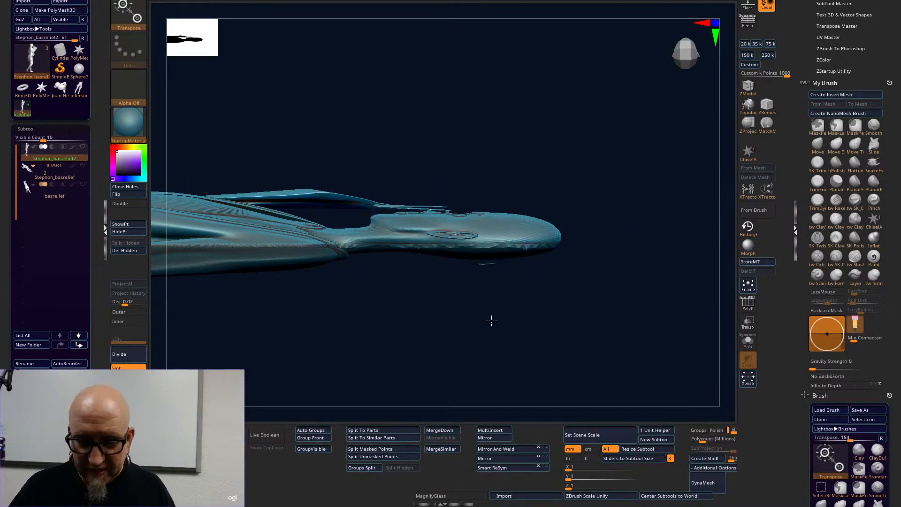
{"action": "key", "text": "ctrl"}
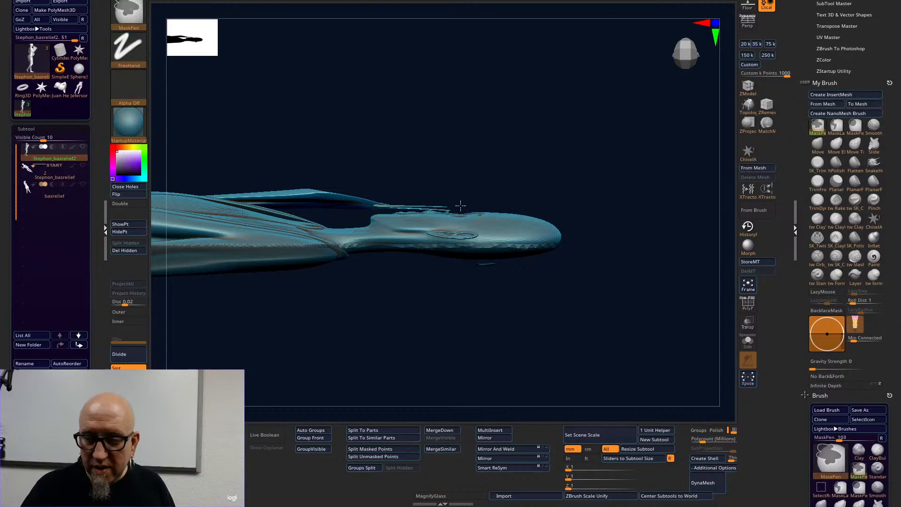
{"action": "mouse_move", "coordinate": [521, 191]}
{"action": "left_mouse_down", "text": "ctrl"}
{"action": "mouse_move", "coordinate": [625, 276]}
{"action": "mouse_move", "coordinate": [612, 315]}
{"action": "left_mouse_up", "text": "ctrl"}
Remove the mask from the raised hand and sleeve, keeping only the face masked.
{"action": "left_click_drag", "start_coordinate": [587, 352], "coordinate": [579, 88], "text": "alt"}
{"action": "left_click_drag", "start_coordinate": [575, 211], "coordinate": [580, 288]}
{"action": "left_click_drag", "start_coordinate": [603, 156], "coordinate": [611, 189]}
{"action": "left_click_drag", "start_coordinate": [623, 145], "coordinate": [310, 303], "text": "ctrl"}
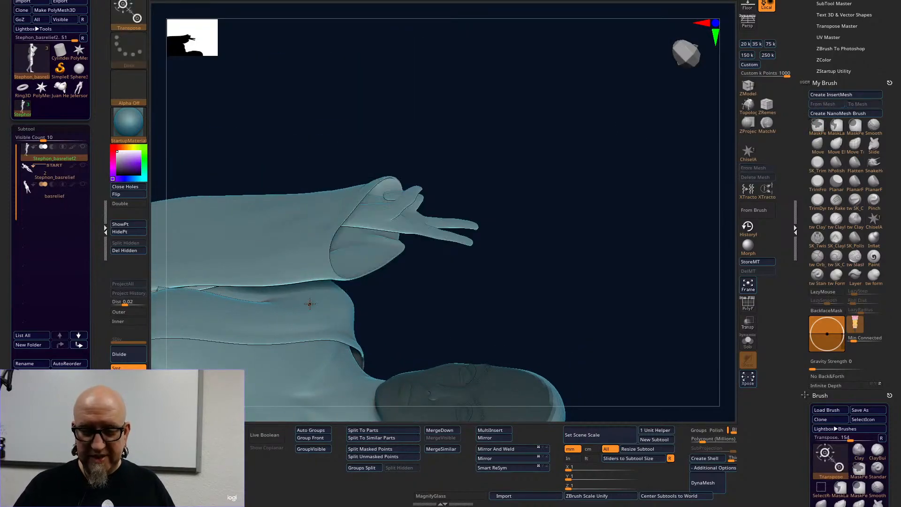
{"action": "left_click_drag", "start_coordinate": [576, 315], "coordinate": [583, 111], "text": "alt"}
{"action": "left_click_drag", "start_coordinate": [581, 158], "coordinate": [623, 254], "text": "alt"}
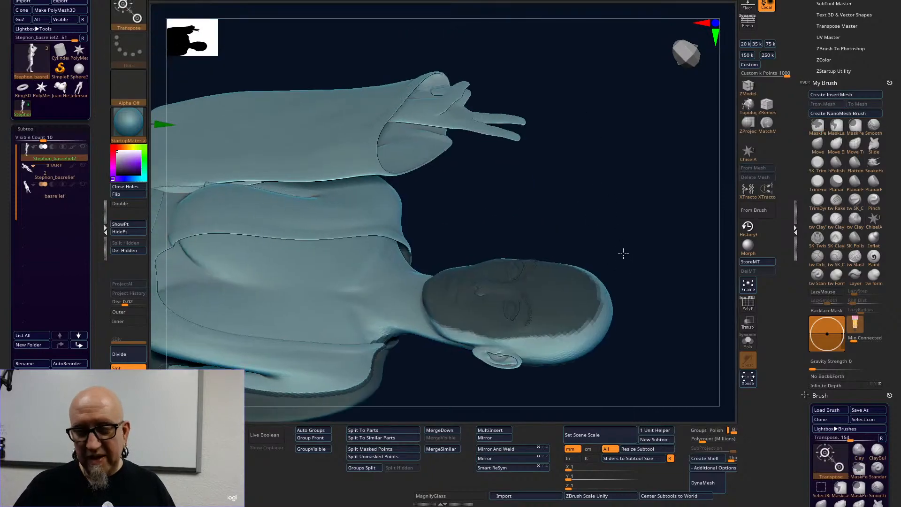
{"action": "left_click_drag", "start_coordinate": [582, 168], "coordinate": [576, 193]}
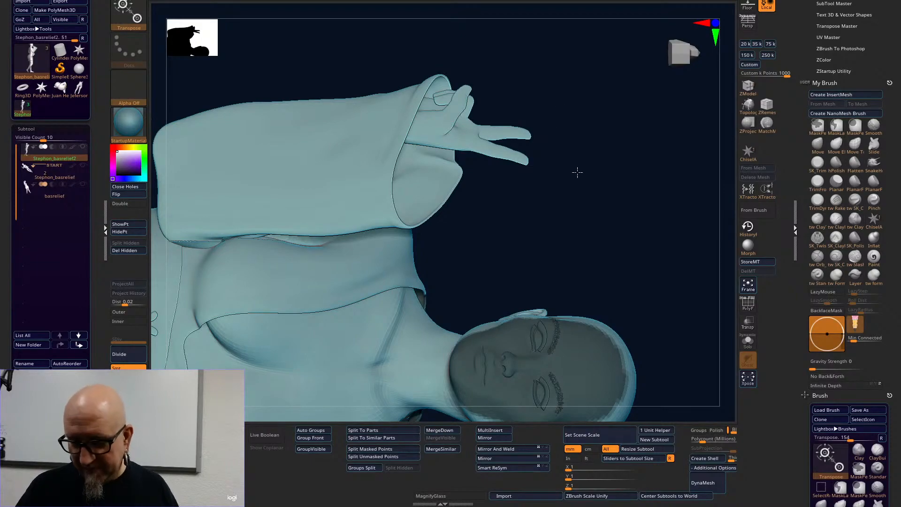
Switch to draw mode with a smaller brush and paint a mask over the raised hand.
{"action": "key", "text": "space"}
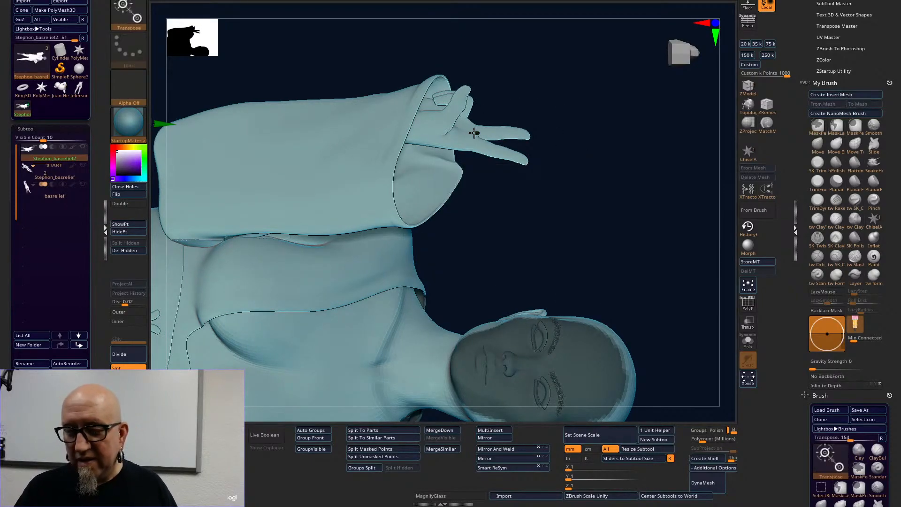
{"action": "key", "text": "space"}
{"action": "left_click_drag", "start_coordinate": [469, 129], "coordinate": [421, 133]}
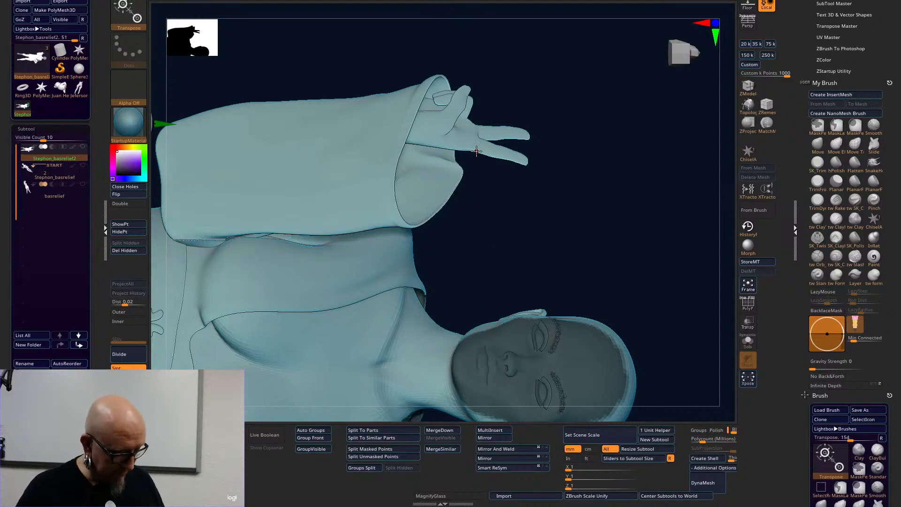
{"action": "key", "text": "q"}
{"action": "key", "text": "space"}
{"action": "left_click_drag", "start_coordinate": [469, 131], "coordinate": [483, 131]}
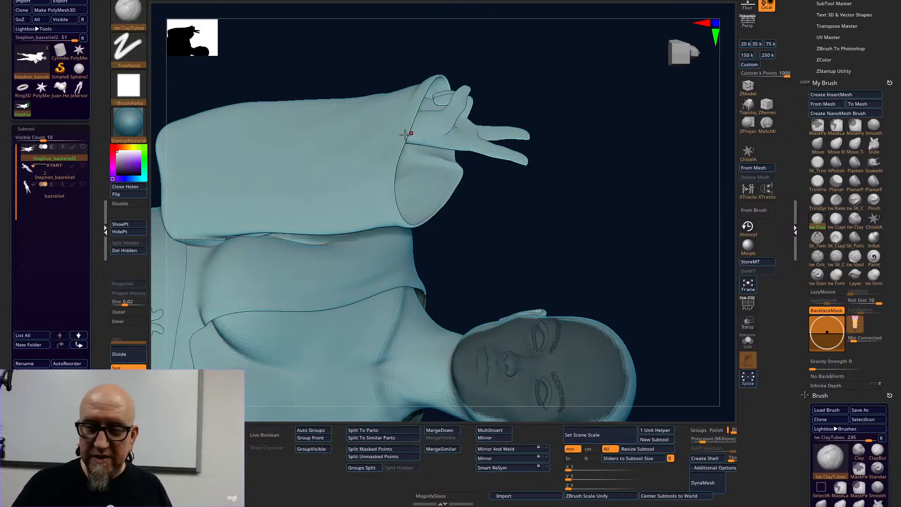
{"action": "key", "text": "ctrl+a"}
{"action": "left_click", "coordinate": [508, 180], "text": "ctrl"}
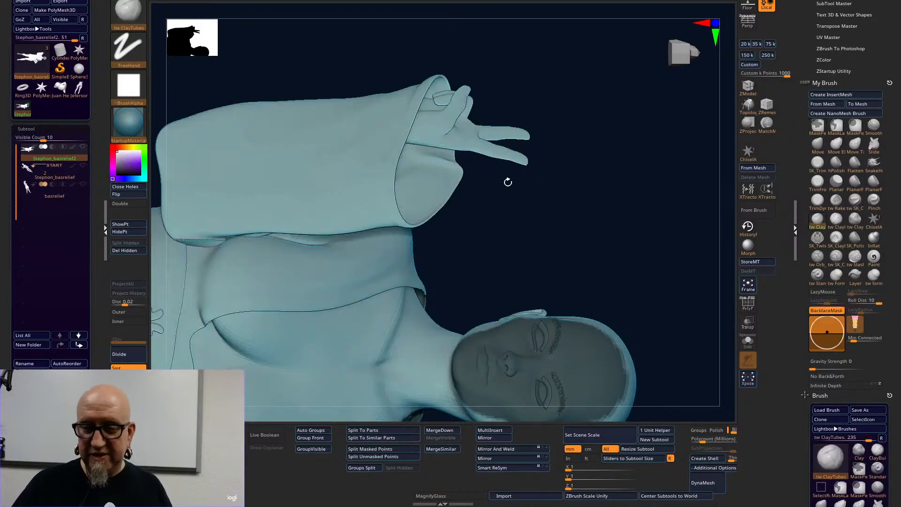
{"action": "right_click", "coordinate": [512, 190]}
{"action": "mouse_move", "coordinate": [512, 190]}
{"action": "left_mouse_down"}
{"action": "mouse_move", "coordinate": [521, 190]}
{"action": "mouse_move", "coordinate": [500, 192]}
{"action": "left_mouse_up"}
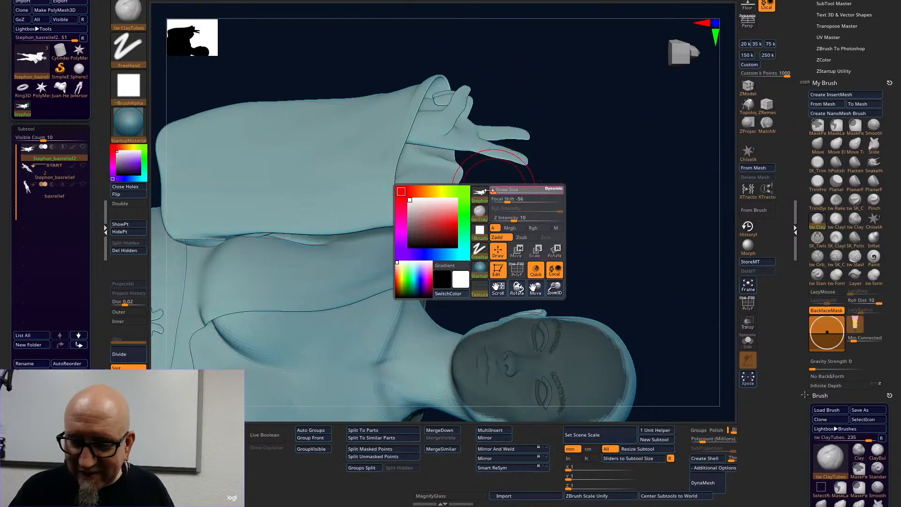
{"action": "right_click", "coordinate": [496, 189]}
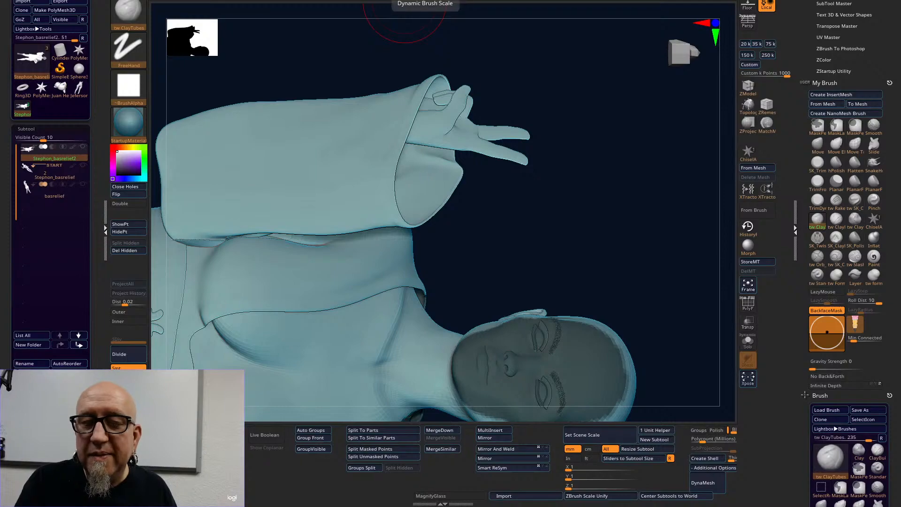
{"action": "right_click", "coordinate": [475, 143]}
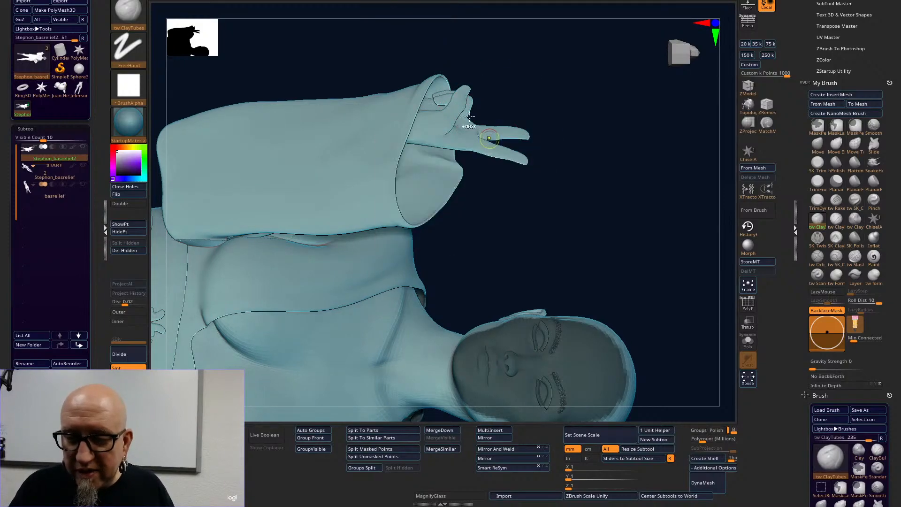
{"action": "key", "text": "ctrl"}
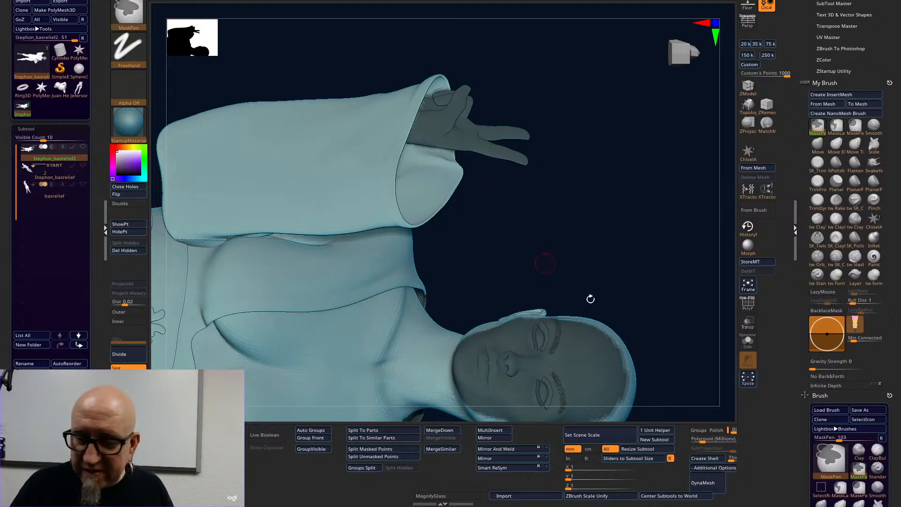
Clear the painted mask, isolate the arm's polygroup in wireframe display, mask only its hand and wrist, and restore full visibility.
{"action": "left_click", "coordinate": [748, 304]}
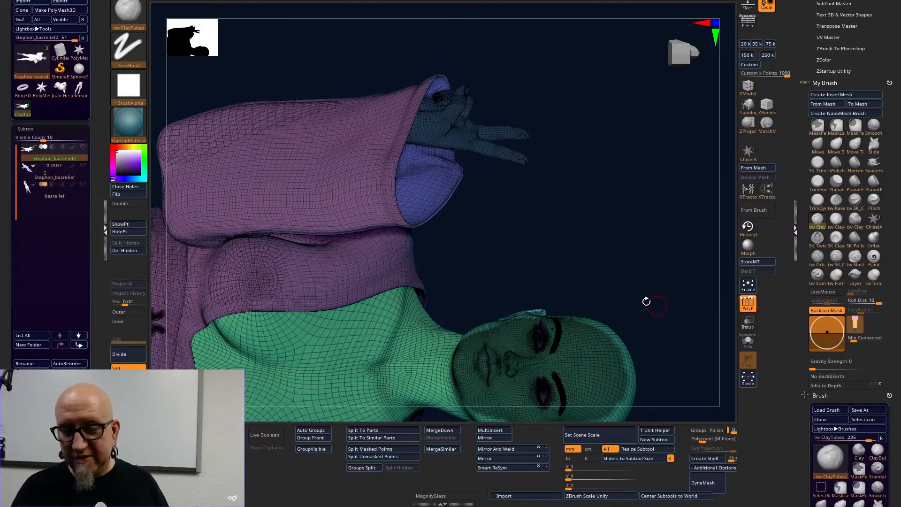
{"action": "left_click", "coordinate": [563, 227], "text": "ctrl"}
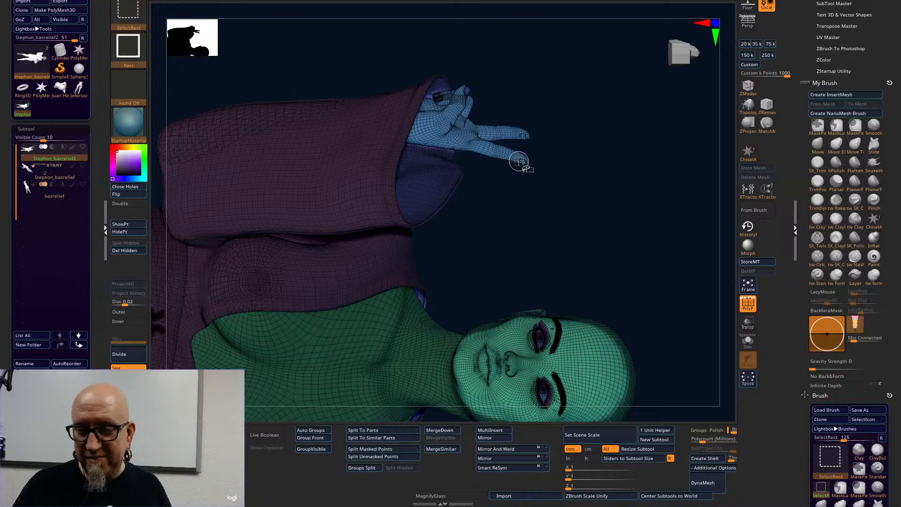
{"action": "left_click_drag", "start_coordinate": [638, 187], "coordinate": [609, 225], "text": "ctrl"}
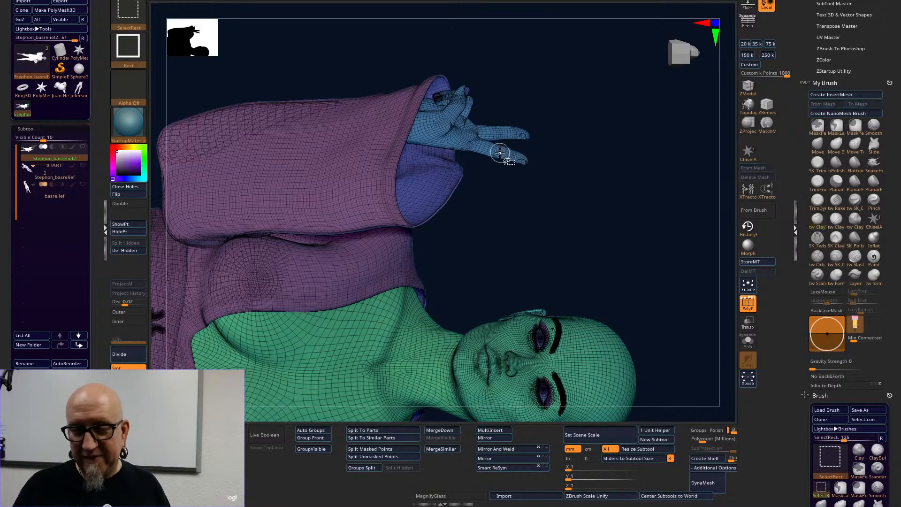
{"action": "left_click", "coordinate": [510, 158], "text": "ctrl+shift"}
{"action": "mouse_move", "coordinate": [610, 74]}
{"action": "left_mouse_down", "text": "ctrl"}
{"action": "mouse_move", "coordinate": [559, 125]}
{"action": "mouse_move", "coordinate": [394, 194]}
{"action": "left_mouse_up", "text": "ctrl"}
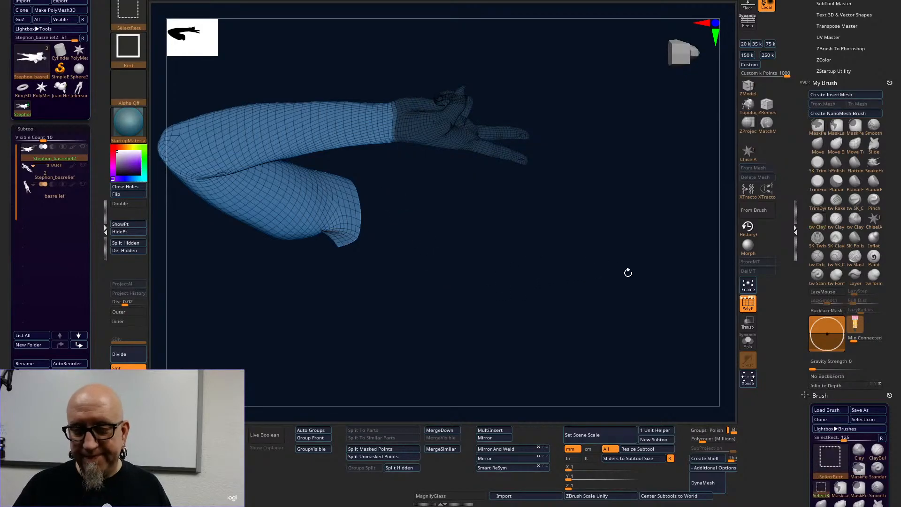
{"action": "left_click", "coordinate": [627, 272], "text": "ctrl+shift"}
Mask the front of the head from the side and invert the mask so only the face and raised hand are unmasked.
{"action": "left_click_drag", "start_coordinate": [640, 238], "coordinate": [552, 122]}
{"action": "right_click", "coordinate": [484, 185]}
{"action": "mouse_move", "coordinate": [645, 169]}
{"action": "left_mouse_down"}
{"action": "mouse_move", "coordinate": [635, 60]}
{"action": "mouse_move", "coordinate": [614, 72]}
{"action": "left_mouse_up"}
{"action": "left_click_drag", "start_coordinate": [640, 151], "coordinate": [404, 215], "text": "ctrl"}
{"action": "mouse_move", "coordinate": [375, 347]}
{"action": "left_mouse_down", "text": "ctrl"}
{"action": "mouse_move", "coordinate": [509, 259]}
{"action": "mouse_move", "coordinate": [632, 207]}
{"action": "mouse_move", "coordinate": [653, 184]}
{"action": "mouse_move", "coordinate": [680, 225]}
{"action": "mouse_move", "coordinate": [653, 300]}
{"action": "mouse_move", "coordinate": [639, 261]}
{"action": "mouse_move", "coordinate": [645, 251]}
{"action": "left_mouse_up", "text": "ctrl"}
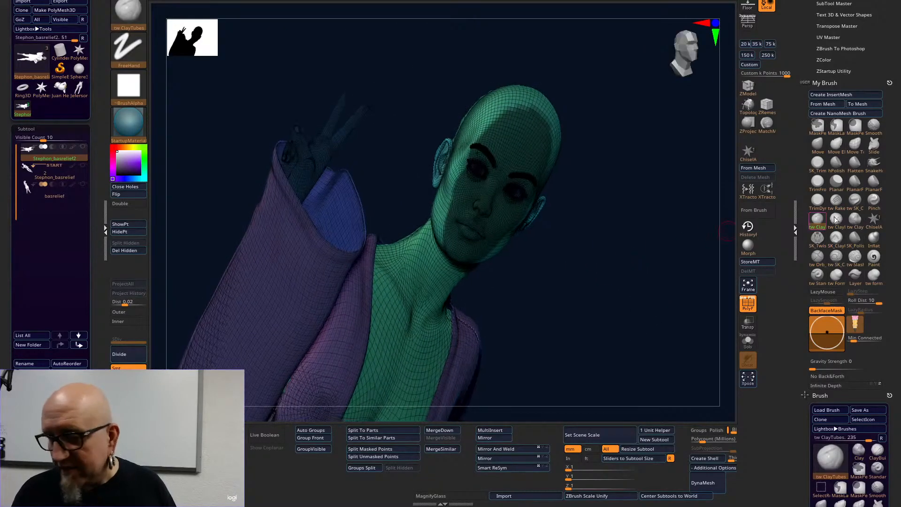
{"action": "left_click", "coordinate": [748, 304]}
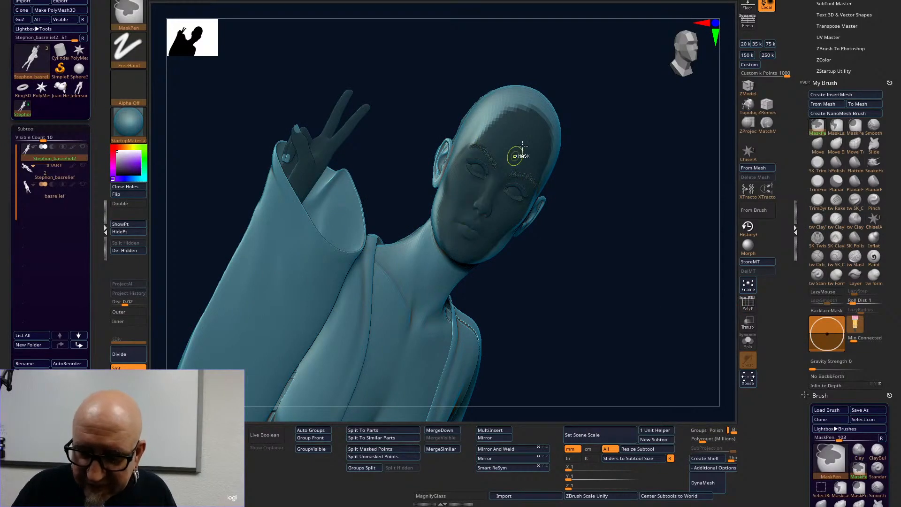
{"action": "left_click_drag", "start_coordinate": [623, 139], "coordinate": [594, 105]}
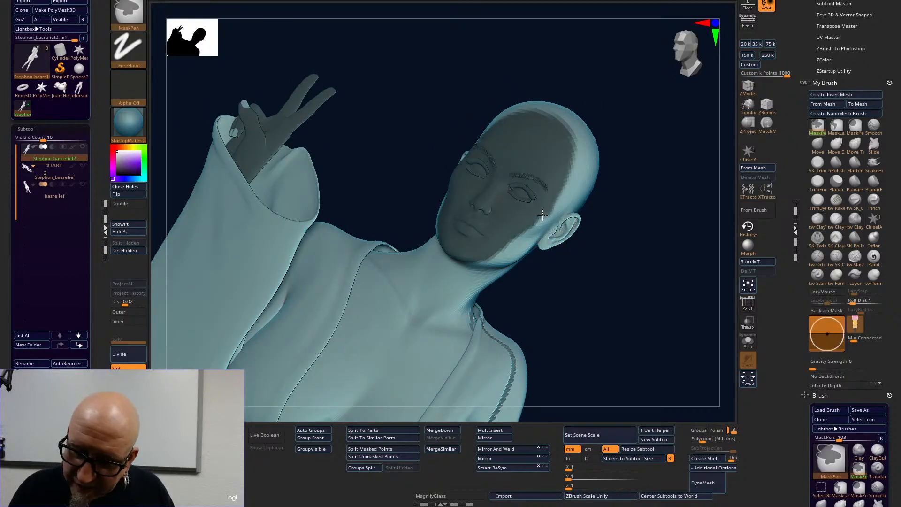
{"action": "left_click_drag", "start_coordinate": [519, 274], "coordinate": [590, 296]}
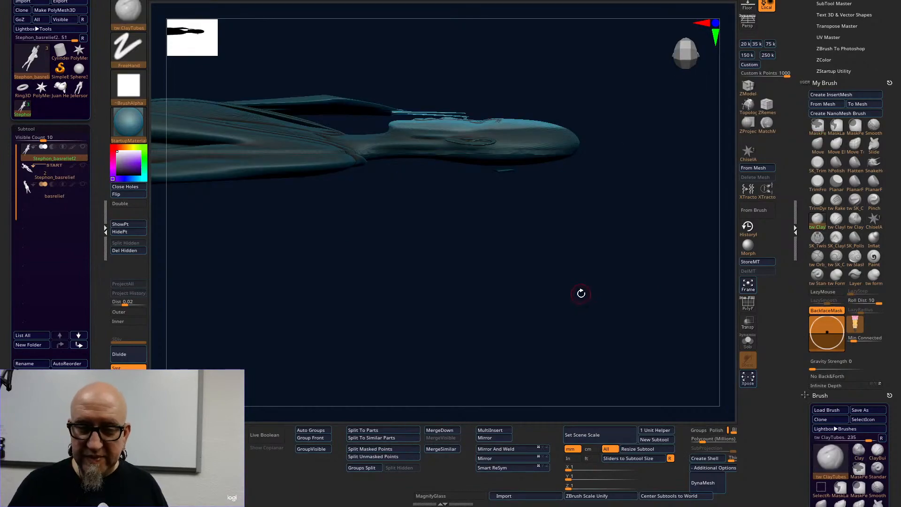
Try to shift the unmasked face and hand in depth from the end-on view, and undo the shift.
{"action": "key", "text": "w"}
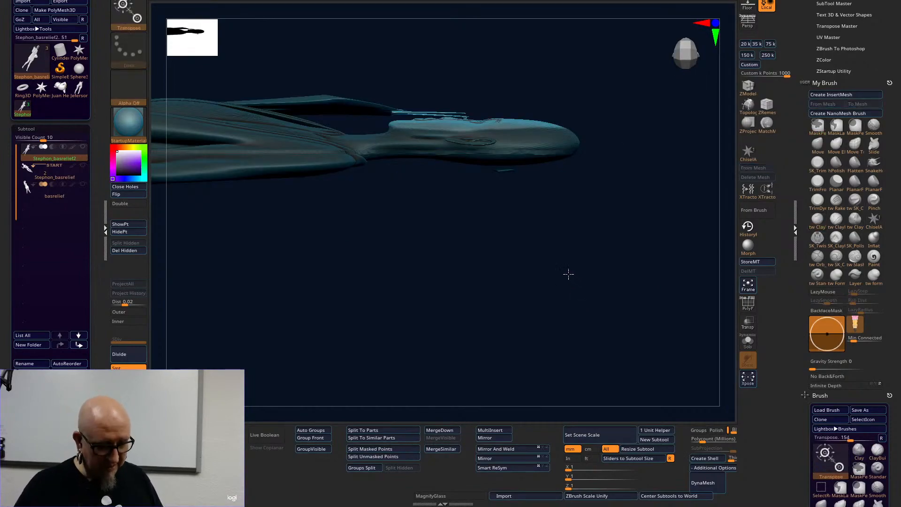
{"action": "left_click", "coordinate": [497, 127]}
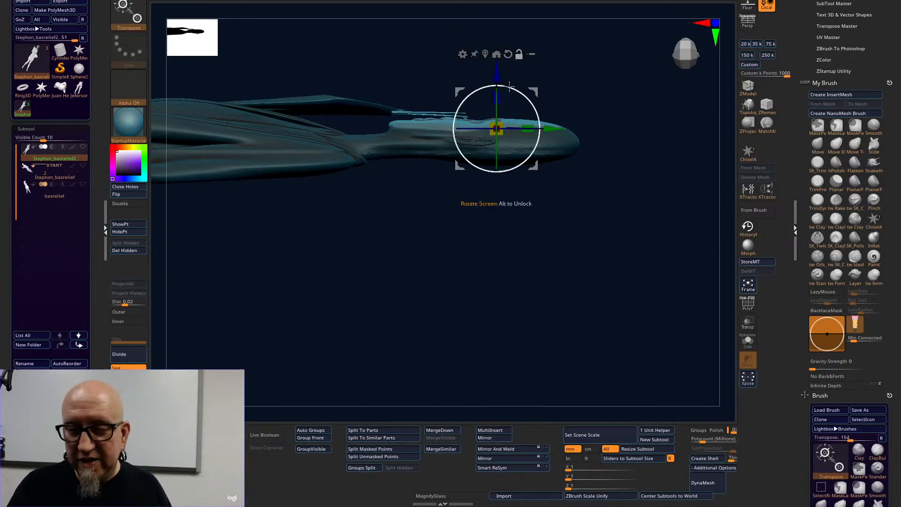
{"action": "mouse_move", "coordinate": [497, 73]}
{"action": "left_mouse_down"}
{"action": "mouse_move", "coordinate": [501, 97]}
{"action": "mouse_move", "coordinate": [500, 80]}
{"action": "left_mouse_up"}
{"action": "left_click_drag", "start_coordinate": [575, 76], "coordinate": [591, 98]}
{"action": "left_click_drag", "start_coordinate": [639, 146], "coordinate": [671, 386], "text": "alt"}
{"action": "left_click_drag", "start_coordinate": [565, 188], "coordinate": [590, 222], "text": "alt"}
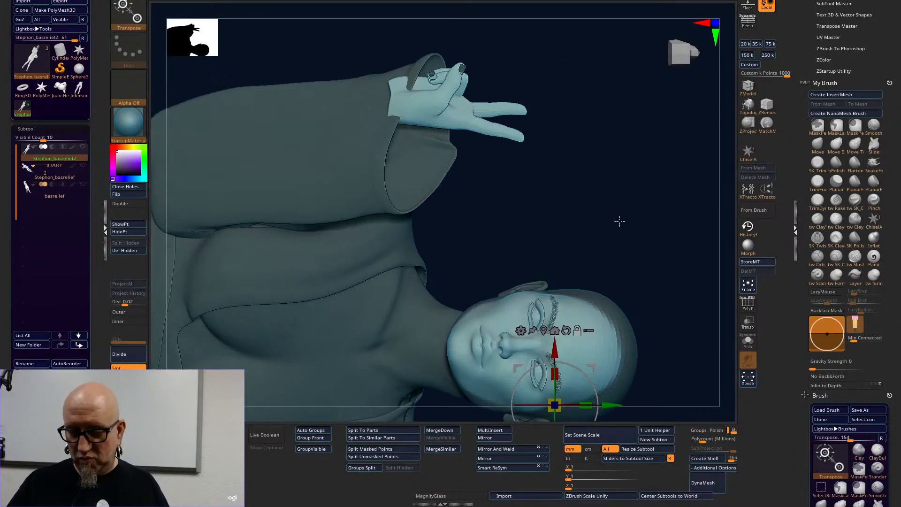
{"action": "key", "text": "ctrl"}
{"action": "key", "text": "ctrl+z"}
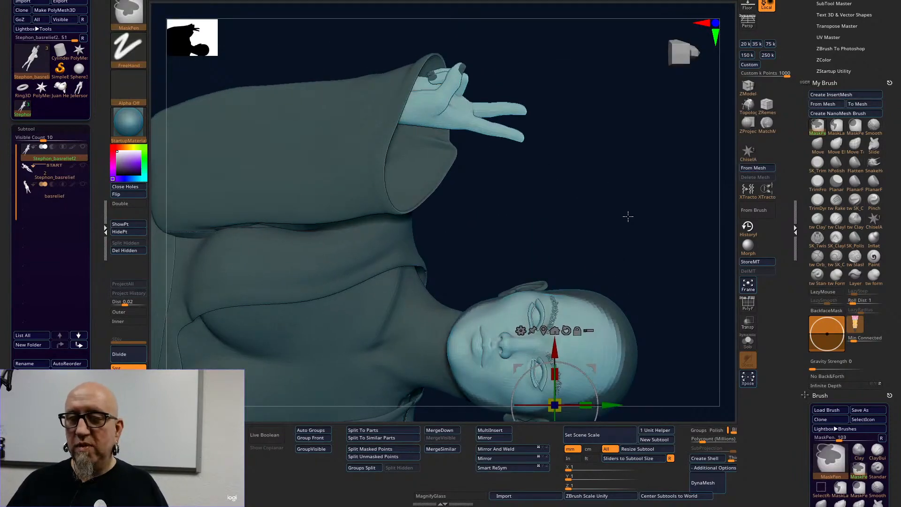
Mask the raised hand as well, scale the face to about 1.14 in depth, and clear the mask.
{"action": "left_click_drag", "start_coordinate": [621, 211], "coordinate": [598, 193], "text": "alt"}
{"action": "left_click_drag", "start_coordinate": [561, 20], "coordinate": [301, 149], "text": "ctrl"}
{"action": "left_click_drag", "start_coordinate": [622, 219], "coordinate": [622, 97], "text": "alt"}
{"action": "left_click_drag", "start_coordinate": [592, 198], "coordinate": [609, 230], "text": "alt"}
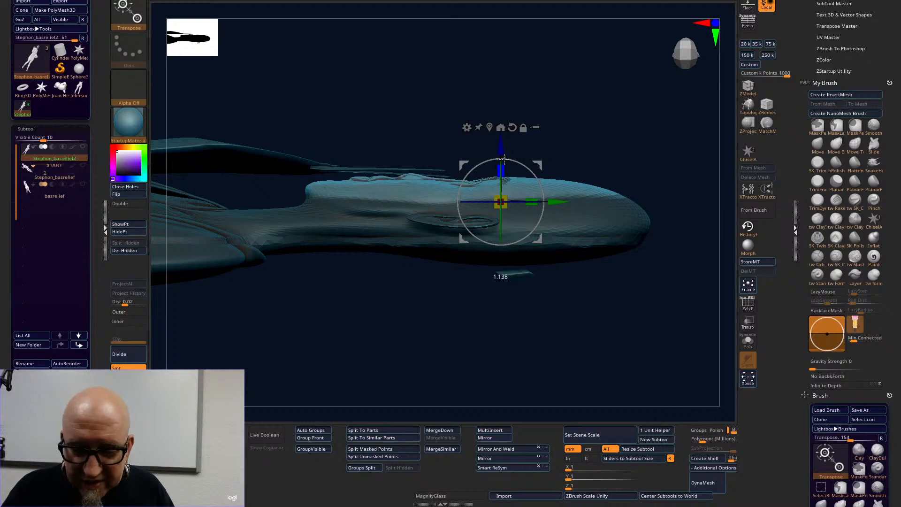
{"action": "left_click_drag", "start_coordinate": [557, 96], "coordinate": [633, 225]}
{"action": "left_click_drag", "start_coordinate": [572, 357], "coordinate": [606, 296], "text": "alt"}
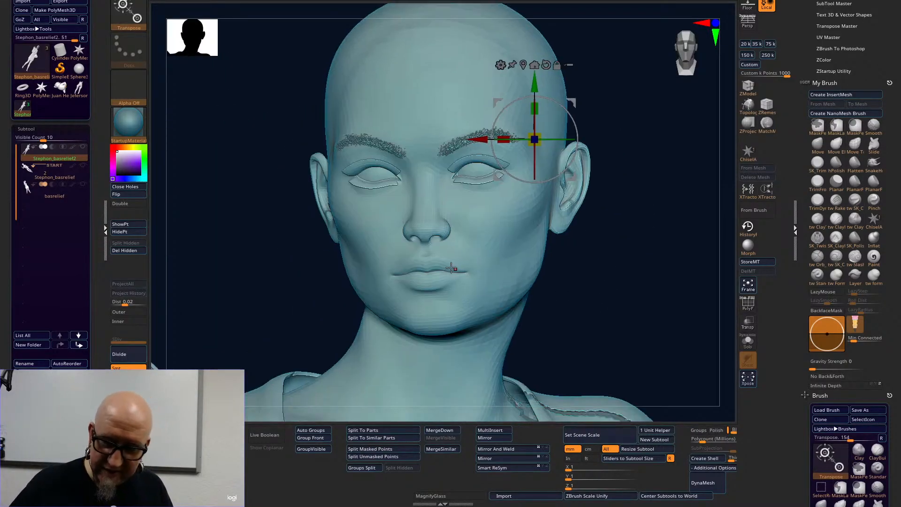
Paint a mask over the nose, mouth and chin in the front view of the head.
{"action": "key", "text": "space"}
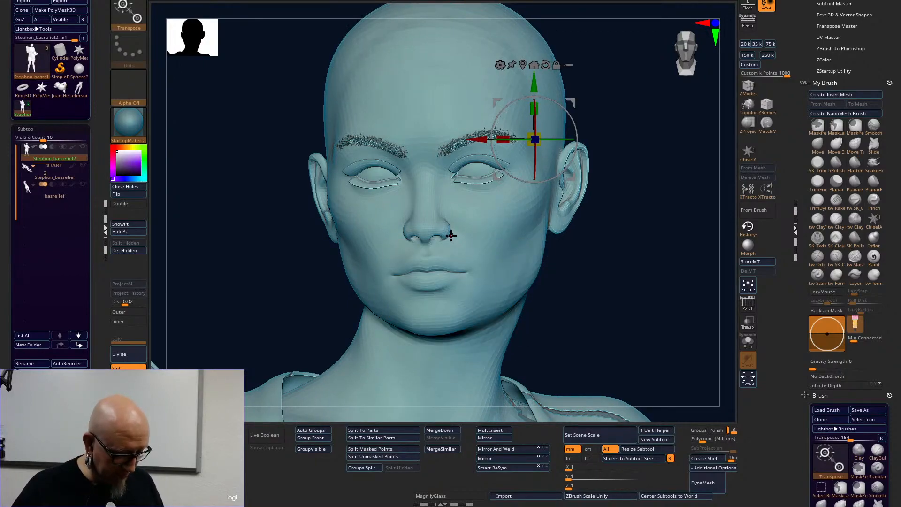
{"action": "key", "text": "q"}
{"action": "key", "text": "space"}
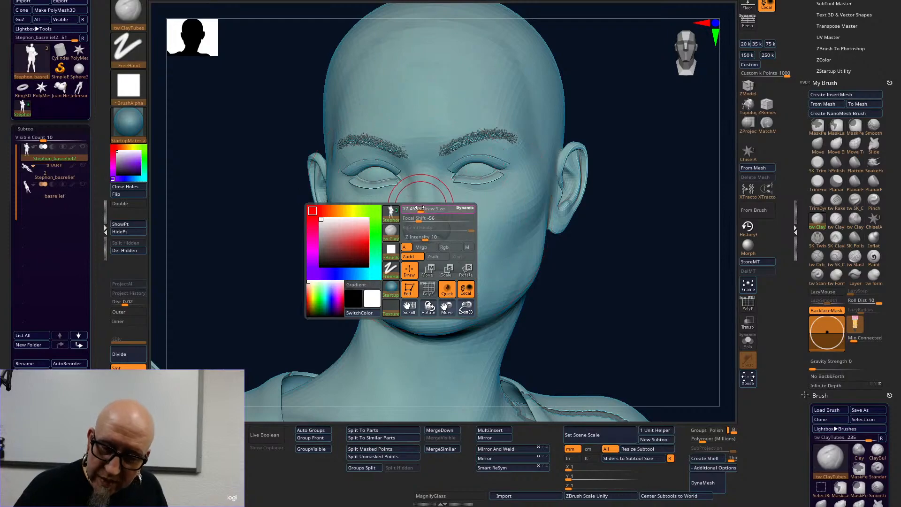
{"action": "mouse_move", "coordinate": [423, 194]}
{"action": "left_mouse_down", "text": "ctrl"}
{"action": "mouse_move", "coordinate": [423, 183]}
{"action": "mouse_move", "coordinate": [427, 220]}
{"action": "mouse_move", "coordinate": [408, 227]}
{"action": "mouse_move", "coordinate": [404, 254]}
{"action": "mouse_move", "coordinate": [434, 300]}
{"action": "mouse_move", "coordinate": [451, 240]}
{"action": "left_mouse_up", "text": "ctrl"}
{"action": "mouse_move", "coordinate": [448, 286]}
{"action": "left_mouse_down", "text": "ctrl"}
{"action": "mouse_move", "coordinate": [439, 326]}
{"action": "mouse_move", "coordinate": [415, 302]}
{"action": "left_mouse_up", "text": "ctrl"}
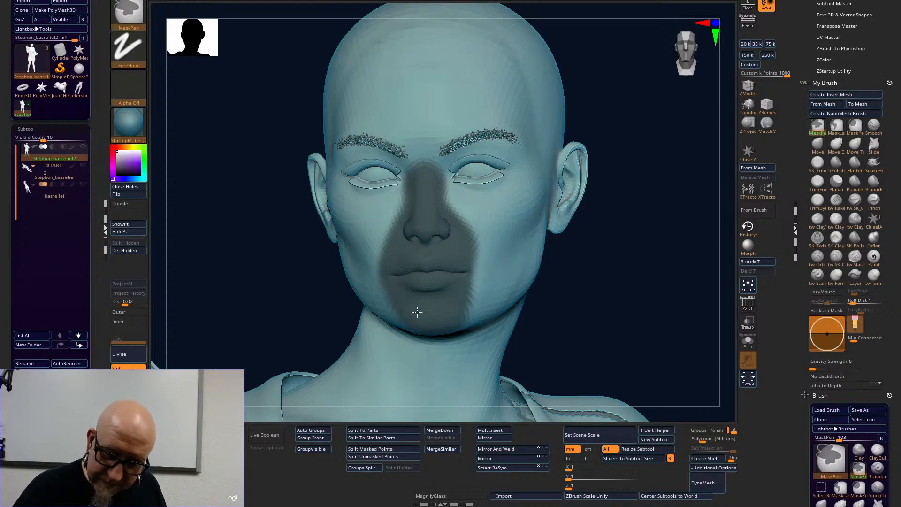
{"action": "mouse_move", "coordinate": [456, 251]}
{"action": "left_mouse_down", "text": "ctrl"}
{"action": "mouse_move", "coordinate": [472, 300]}
{"action": "mouse_move", "coordinate": [488, 244]}
{"action": "mouse_move", "coordinate": [478, 222]}
{"action": "left_mouse_up", "text": "ctrl"}
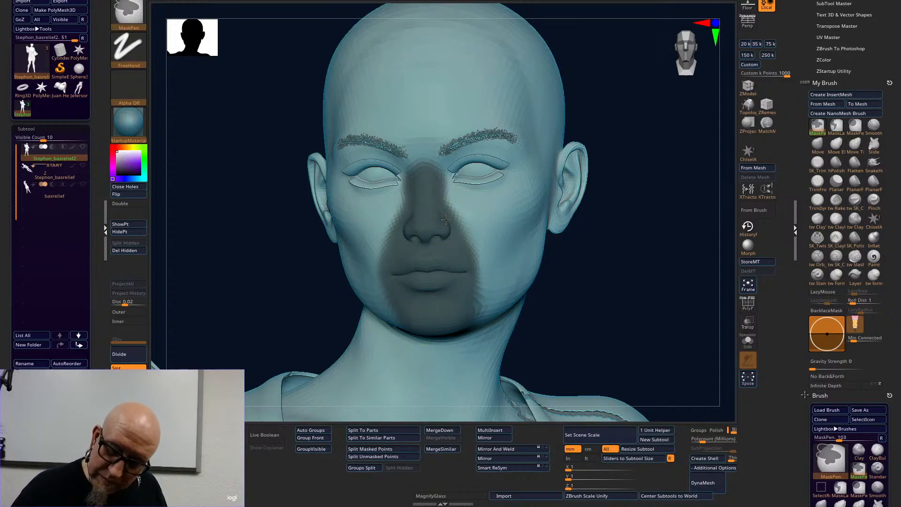
Invert the mask, shift the nose and mouth area slightly in depth from the end-on view, and clear the mask.
{"action": "mouse_move", "coordinate": [567, 336]}
{"action": "left_mouse_down"}
{"action": "mouse_move", "coordinate": [624, 245]}
{"action": "mouse_move", "coordinate": [675, 305]}
{"action": "mouse_move", "coordinate": [620, 247]}
{"action": "left_mouse_up"}
{"action": "left_click_drag", "start_coordinate": [537, 348], "coordinate": [569, 346], "text": "alt"}
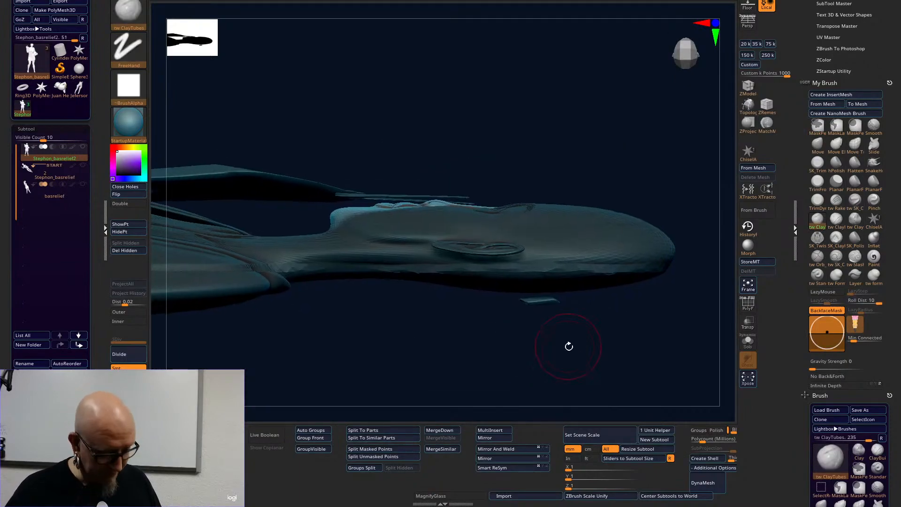
{"action": "key", "text": "w"}
{"action": "left_click_drag", "start_coordinate": [678, 206], "coordinate": [700, 252], "text": "alt"}
{"action": "left_click_drag", "start_coordinate": [604, 275], "coordinate": [489, 274], "text": "alt"}
{"action": "left_click_drag", "start_coordinate": [442, 239], "coordinate": [433, 223], "text": "alt"}
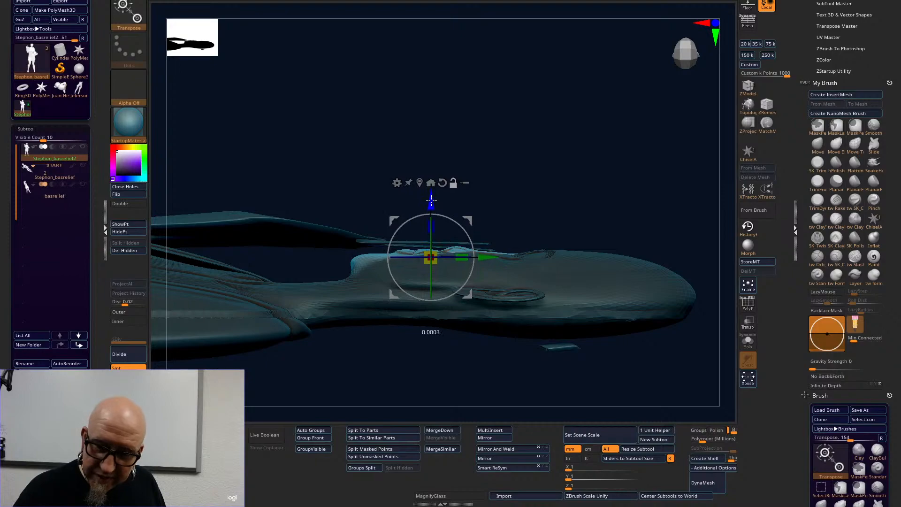
{"action": "left_click_drag", "start_coordinate": [586, 157], "coordinate": [595, 263]}
{"action": "left_click_drag", "start_coordinate": [629, 368], "coordinate": [592, 272], "text": "alt"}
{"action": "left_click_drag", "start_coordinate": [590, 201], "coordinate": [596, 406], "text": "alt"}
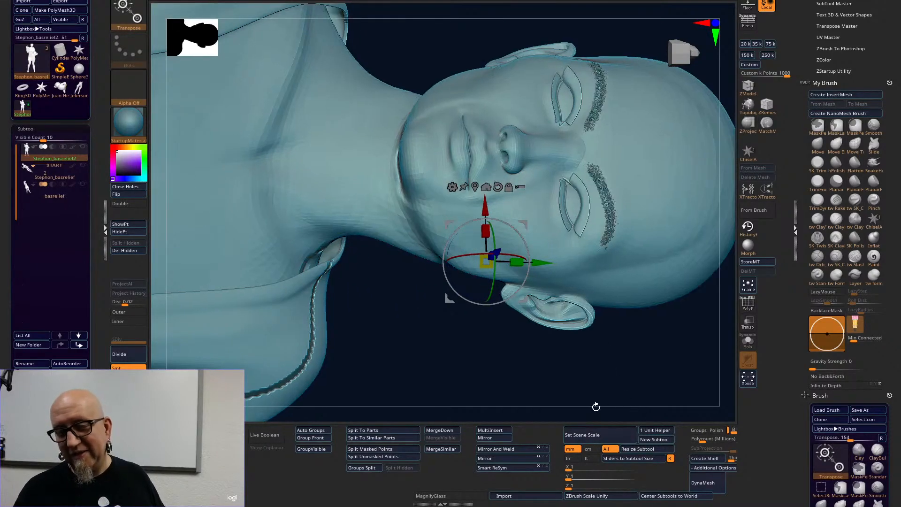
Mask everything on the figure except the arms and hands, and view the raised hand end-on.
{"action": "left_click_drag", "start_coordinate": [605, 50], "coordinate": [609, 365], "text": "alt"}
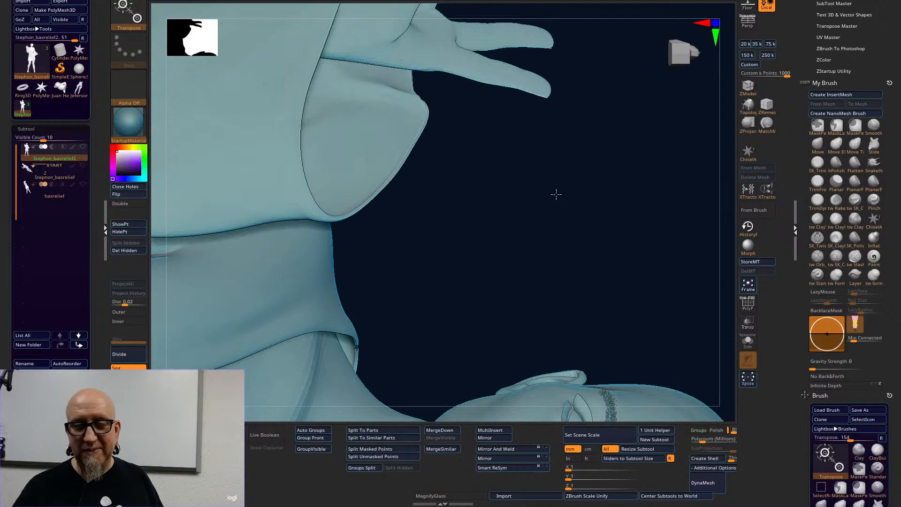
{"action": "left_click_drag", "start_coordinate": [555, 188], "coordinate": [574, 344], "text": "alt"}
{"action": "left_click", "coordinate": [530, 228], "text": "ctrl"}
{"action": "left_click_drag", "start_coordinate": [589, 301], "coordinate": [609, 213]}
{"action": "left_click_drag", "start_coordinate": [641, 261], "coordinate": [519, 228], "text": "alt"}
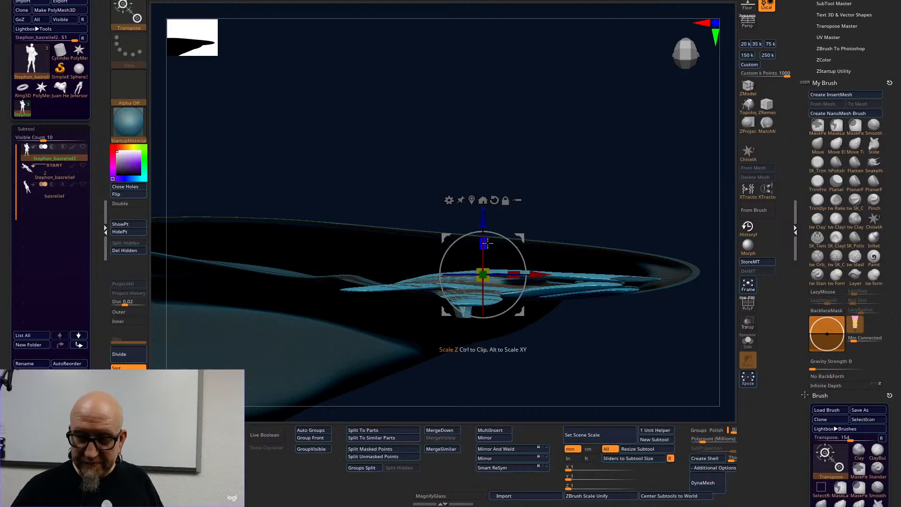
Reposition the gizmo below the raised hand, scale the unmasked arms and hands up in depth, and clear the mask.
{"action": "left_click_drag", "start_coordinate": [501, 55], "coordinate": [567, 110]}
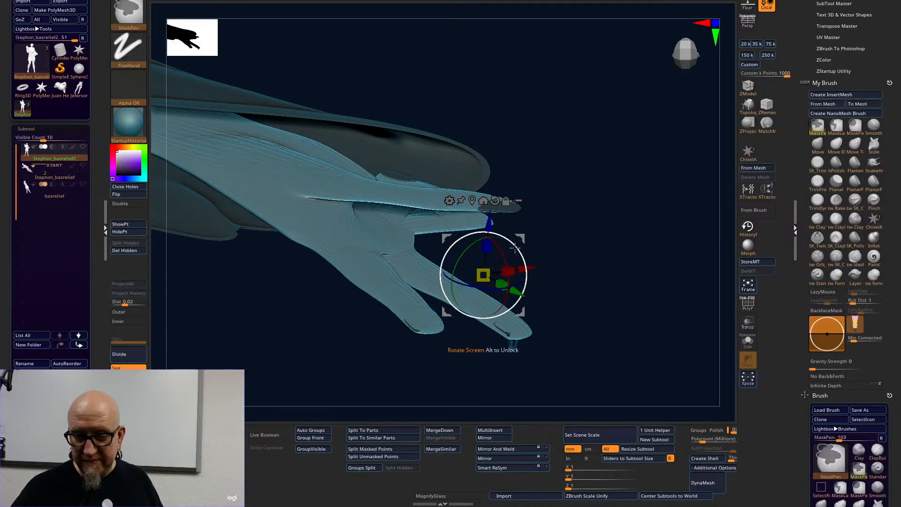
{"action": "left_click_drag", "start_coordinate": [485, 219], "coordinate": [482, 254], "text": "alt"}
{"action": "left_click_drag", "start_coordinate": [594, 235], "coordinate": [563, 201], "text": "shift"}
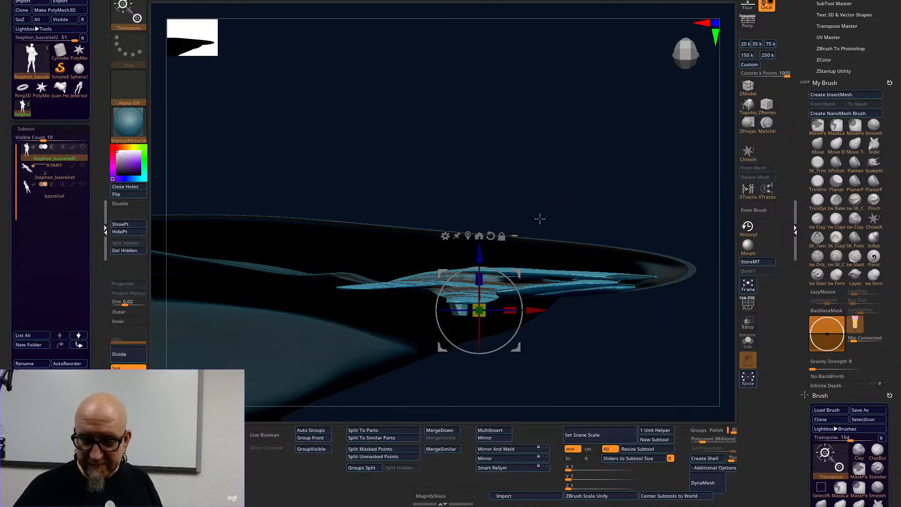
{"action": "left_click_drag", "start_coordinate": [483, 280], "coordinate": [476, 239]}
{"action": "left_click_drag", "start_coordinate": [481, 280], "coordinate": [497, 110]}
{"action": "left_click_drag", "start_coordinate": [578, 123], "coordinate": [556, 237]}
{"action": "key", "text": "ctrl"}
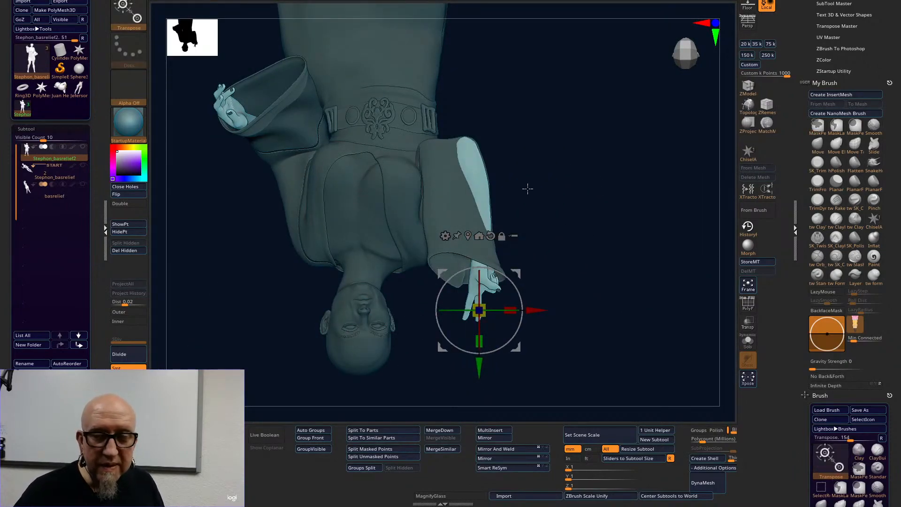
{"action": "key", "text": "ctrl"}
{"action": "left_click_drag", "start_coordinate": [492, 158], "coordinate": [497, 169], "text": "ctrl"}
{"action": "left_click_drag", "start_coordinate": [587, 278], "coordinate": [611, 342]}
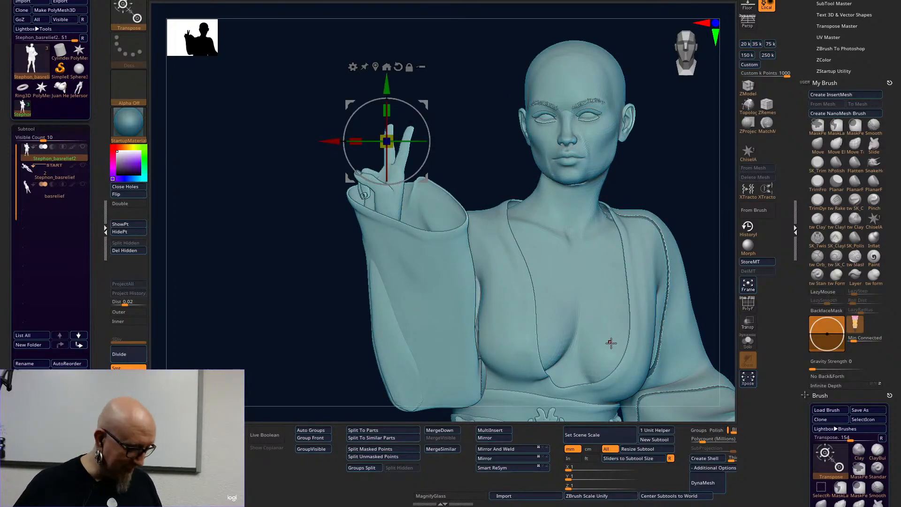
With the Move brush, adjust the edge of the raised arm in depth from the side view.
{"action": "key", "text": "q"}
{"action": "mouse_move", "coordinate": [677, 206]}
{"action": "left_mouse_down", "text": "alt"}
{"action": "mouse_move", "coordinate": [597, 159]}
{"action": "mouse_move", "coordinate": [619, 196]}
{"action": "mouse_move", "coordinate": [613, 188]}
{"action": "left_mouse_up", "text": "alt"}
{"action": "left_click_drag", "start_coordinate": [209, 354], "coordinate": [232, 241], "text": "alt"}
{"action": "left_click_drag", "start_coordinate": [310, 378], "coordinate": [352, 347]}
{"action": "left_click", "coordinate": [818, 147]}
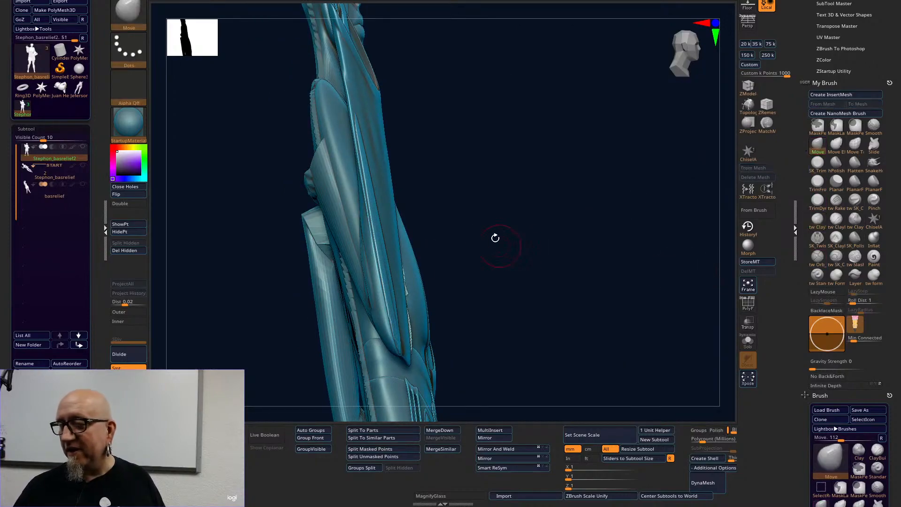
{"action": "key", "text": "space"}
{"action": "left_click_drag", "start_coordinate": [496, 224], "coordinate": [503, 224]}
{"action": "left_click_drag", "start_coordinate": [384, 257], "coordinate": [393, 265]}
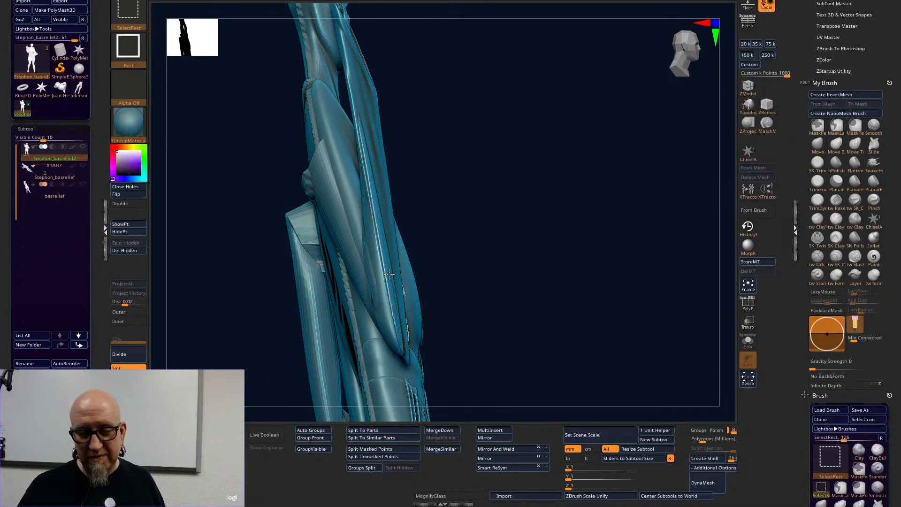
Isolate parts of the raised arm and sleeve, shift the sleeve in depth with the Move brush, and unhide the whole figure.
{"action": "left_click", "coordinate": [390, 281], "text": "ctrl+shift"}
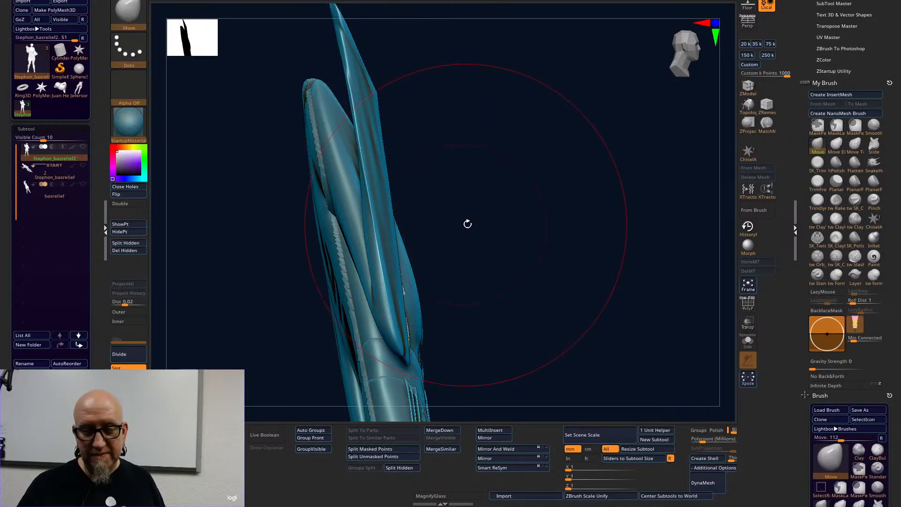
{"action": "left_click", "coordinate": [469, 225], "text": "ctrl+shift"}
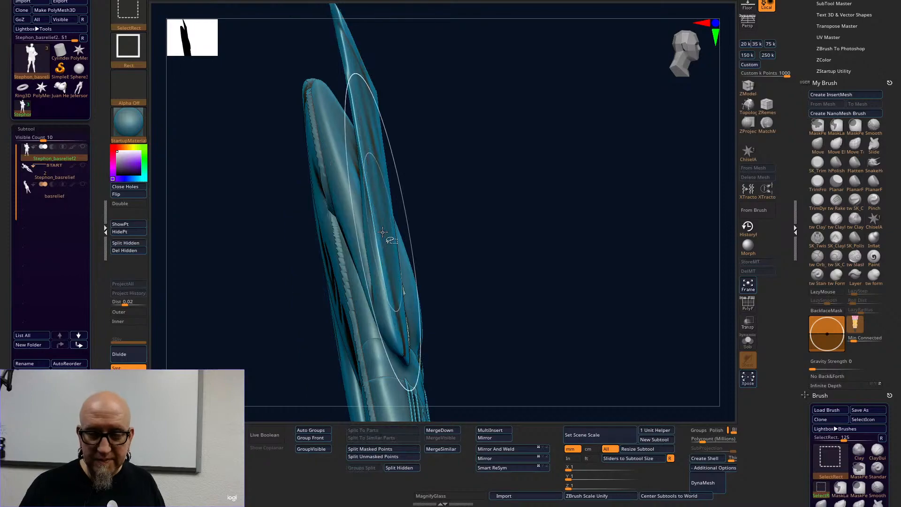
{"action": "left_click_drag", "start_coordinate": [486, 145], "coordinate": [457, 142]}
{"action": "left_click", "coordinate": [407, 142], "text": "ctrl+shift"}
{"action": "left_click_drag", "start_coordinate": [316, 365], "coordinate": [524, 191]}
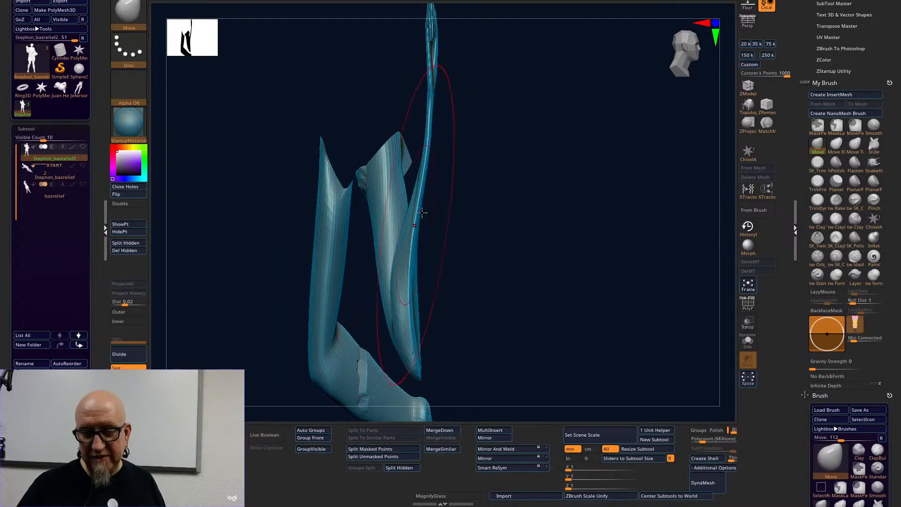
{"action": "left_click", "coordinate": [632, 288], "text": "ctrl+shift"}
{"action": "left_click_drag", "start_coordinate": [632, 288], "coordinate": [245, 487]}
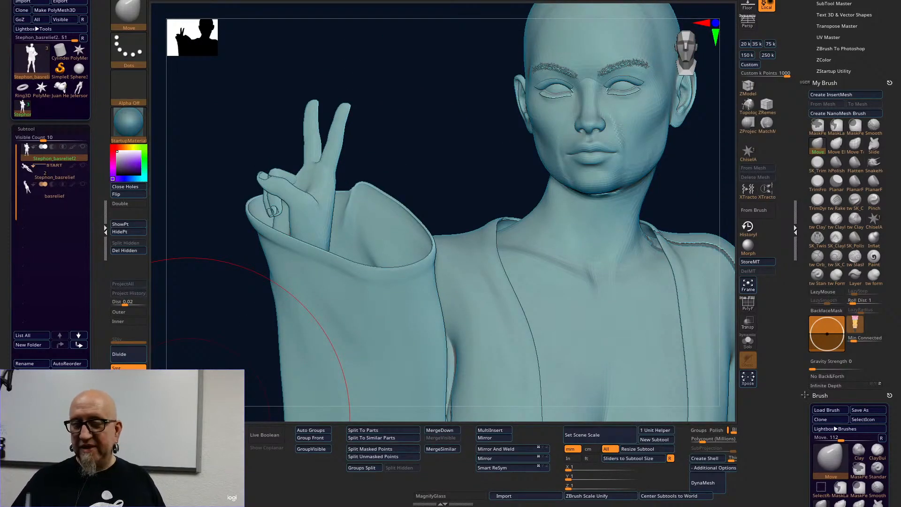
Examine the flattened figure from the face and raised hand down to the feet.
{"action": "left_click_drag", "start_coordinate": [454, 147], "coordinate": [445, 142]}
{"action": "key", "text": "space"}
{"action": "key", "text": "shift"}
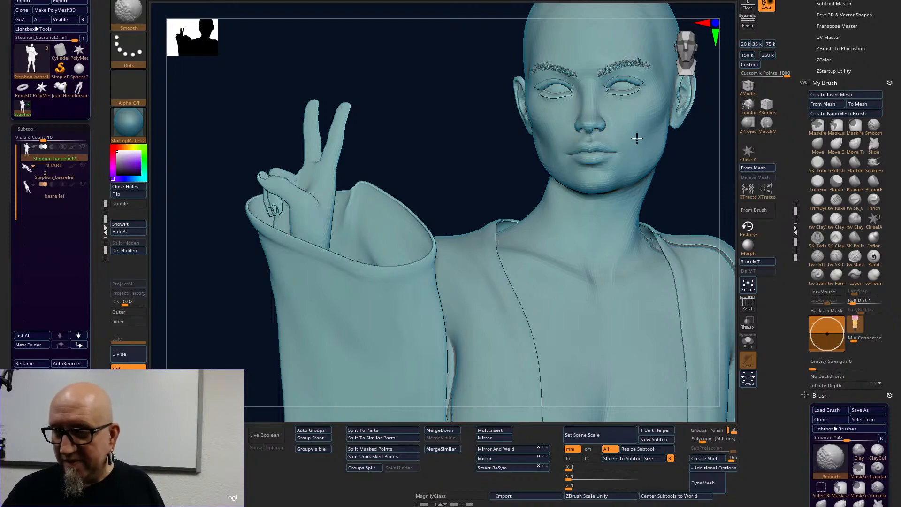
{"action": "mouse_move", "coordinate": [670, 154]}
{"action": "right_mouse_down", "text": "ctrl"}
{"action": "mouse_move", "coordinate": [709, 233]}
{"action": "mouse_move", "coordinate": [557, 218]}
{"action": "right_mouse_up", "text": "ctrl"}
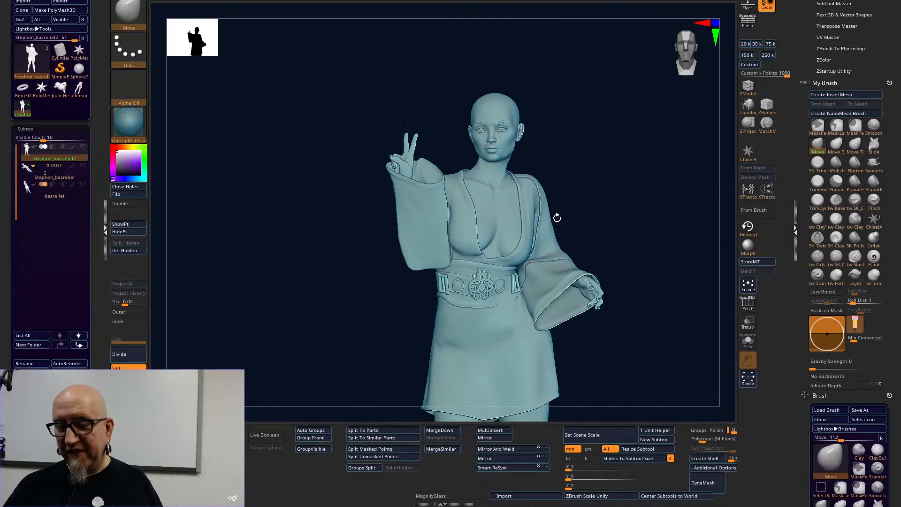
{"action": "right_click_drag", "start_coordinate": [667, 362], "coordinate": [600, 240]}
{"action": "mouse_move", "coordinate": [613, 336]}
{"action": "right_mouse_down", "text": "ctrl"}
{"action": "mouse_move", "coordinate": [586, 282]}
{"action": "mouse_move", "coordinate": [574, 333]}
{"action": "mouse_move", "coordinate": [545, 284]}
{"action": "mouse_move", "coordinate": [526, 273]}
{"action": "right_mouse_up", "text": "ctrl"}
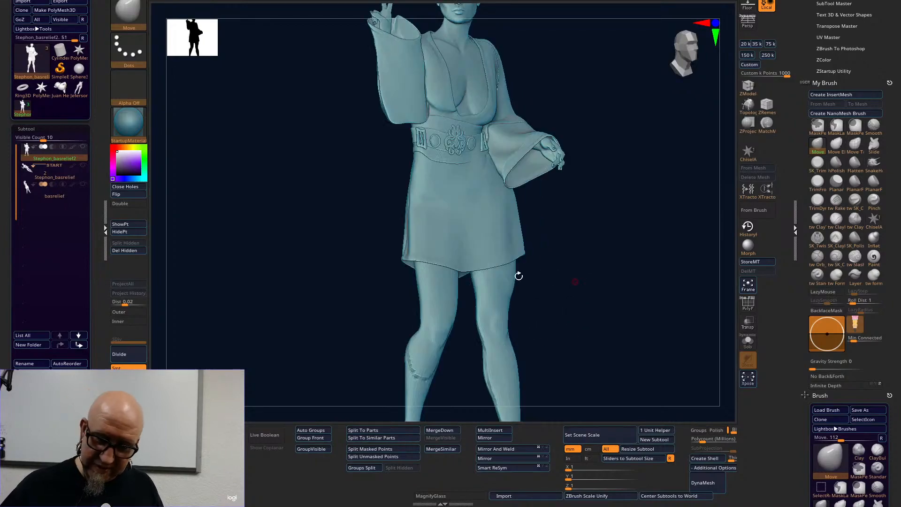
{"action": "key", "text": "shift"}
{"action": "right_click_drag", "start_coordinate": [482, 331], "coordinate": [577, 201], "text": "alt"}
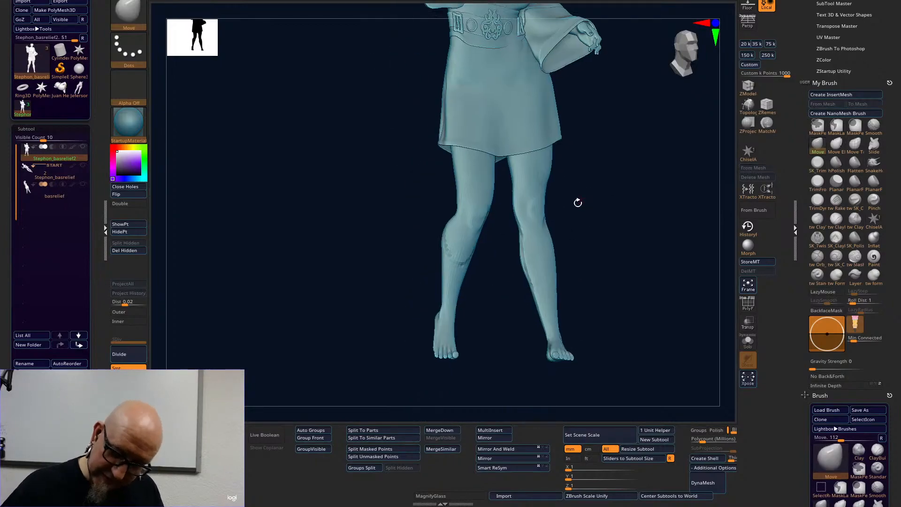
Adjust the brush size and smooth the decorative band just below the bent knee.
{"action": "key", "text": "space"}
{"action": "left_click_drag", "start_coordinate": [580, 205], "coordinate": [573, 205]}
{"action": "key", "text": "shift"}
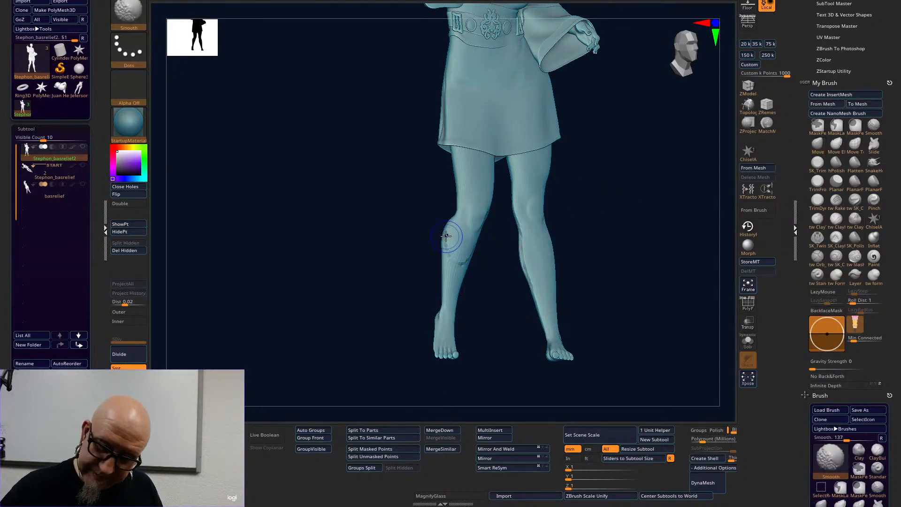
{"action": "left_click_drag", "start_coordinate": [471, 239], "coordinate": [469, 254], "text": "shift"}
{"action": "right_click_drag", "start_coordinate": [618, 175], "coordinate": [615, 203], "text": "shift"}
{"action": "mouse_move", "coordinate": [641, 237]}
{"action": "right_mouse_down", "text": "ctrl"}
{"action": "mouse_move", "coordinate": [601, 219]}
{"action": "mouse_move", "coordinate": [589, 277]}
{"action": "right_mouse_up", "text": "ctrl"}
{"action": "key", "text": "shift"}
{"action": "mouse_move", "coordinate": [577, 325]}
{"action": "right_mouse_down"}
{"action": "mouse_move", "coordinate": [574, 299]}
{"action": "mouse_move", "coordinate": [629, 345]}
{"action": "mouse_move", "coordinate": [603, 346]}
{"action": "mouse_move", "coordinate": [611, 358]}
{"action": "mouse_move", "coordinate": [640, 333]}
{"action": "mouse_move", "coordinate": [548, 292]}
{"action": "right_mouse_up"}
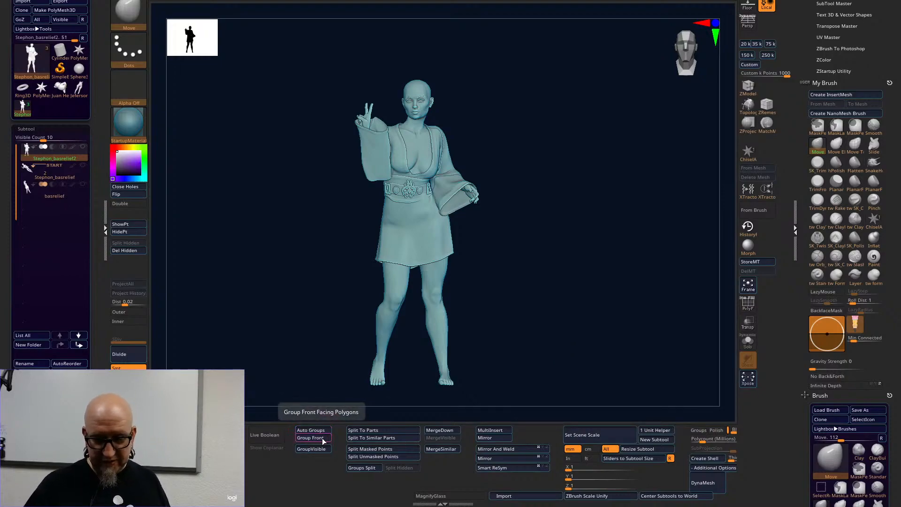
Turn on the polygroup display and group the figure's front-facing polygons from the front view.
{"action": "left_click", "coordinate": [746, 302]}
{"action": "left_click", "coordinate": [743, 299]}
{"action": "left_click_drag", "start_coordinate": [577, 337], "coordinate": [534, 324], "text": "alt"}
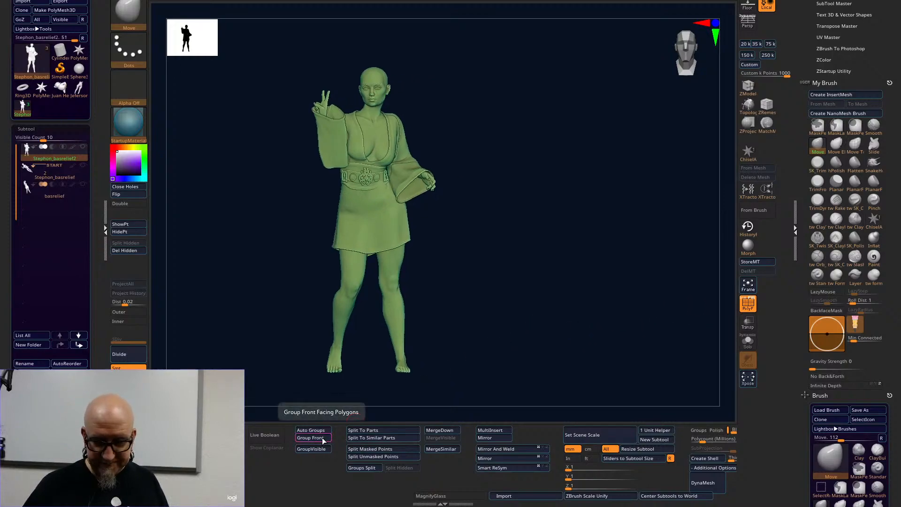
{"action": "left_click", "coordinate": [333, 449]}
Isolate the front-facing polygroup, mask it, and unhide the rest of the figure.
{"action": "left_click_drag", "start_coordinate": [660, 277], "coordinate": [607, 254]}
{"action": "left_click_drag", "start_coordinate": [506, 281], "coordinate": [497, 308], "text": "alt"}
{"action": "left_click_drag", "start_coordinate": [469, 257], "coordinate": [504, 252], "text": "shift"}
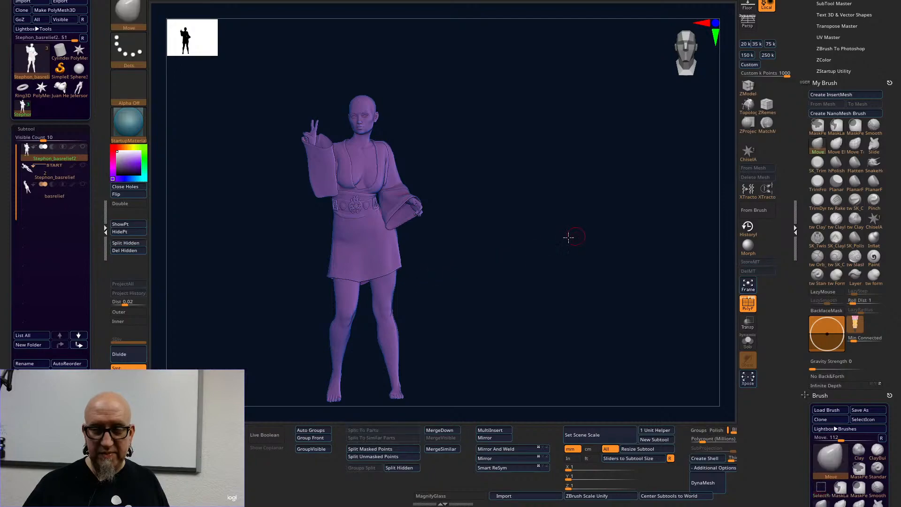
{"action": "left_click_drag", "start_coordinate": [573, 235], "coordinate": [515, 244], "text": "shift"}
{"action": "mouse_move", "coordinate": [322, 41]}
{"action": "left_mouse_down", "text": "ctrl+shift"}
{"action": "mouse_move", "coordinate": [345, 141]}
{"action": "mouse_move", "coordinate": [443, 401]}
{"action": "left_mouse_up", "text": "ctrl+shift"}
{"action": "left_click", "coordinate": [529, 347], "text": "ctrl+shift"}
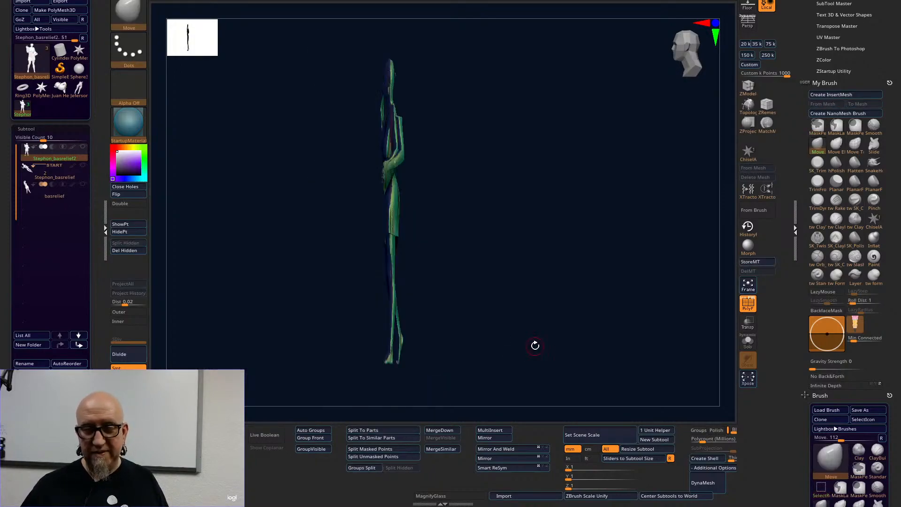
Place the gizmo at the figure's back near the feet, flatten the unmasked back polygons in depth, and shift them away from the front.
{"action": "key", "text": "w"}
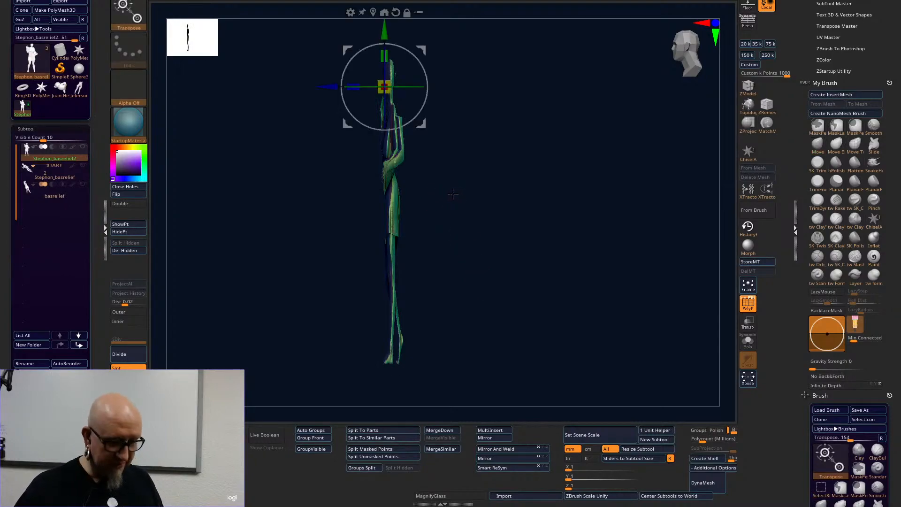
{"action": "mouse_move", "coordinate": [423, 124]}
{"action": "left_mouse_down", "text": "alt"}
{"action": "mouse_move", "coordinate": [451, 143]}
{"action": "mouse_move", "coordinate": [448, 210]}
{"action": "mouse_move", "coordinate": [439, 212]}
{"action": "mouse_move", "coordinate": [442, 357]}
{"action": "left_mouse_up", "text": "alt"}
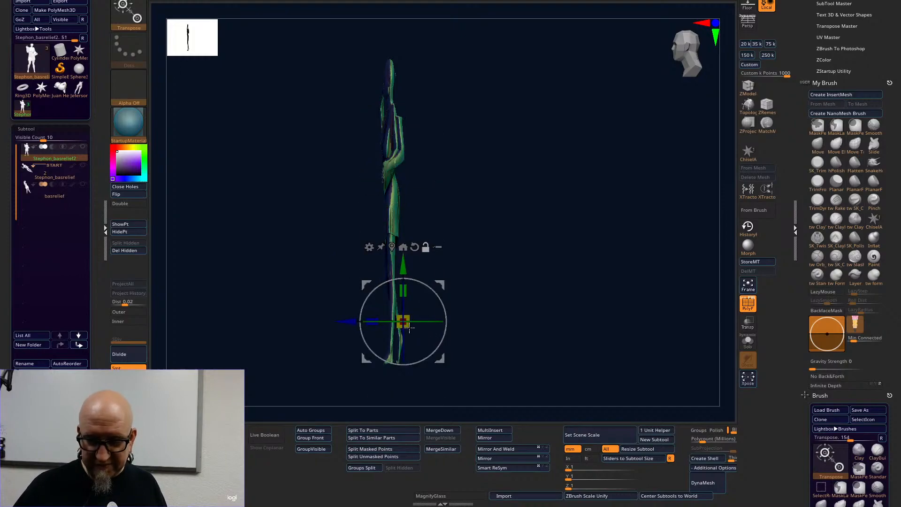
{"action": "left_click_drag", "start_coordinate": [372, 322], "coordinate": [436, 320]}
{"action": "left_click_drag", "start_coordinate": [515, 283], "coordinate": [608, 323], "text": "shift"}
{"action": "left_click_drag", "start_coordinate": [599, 394], "coordinate": [602, 299]}
{"action": "left_click_drag", "start_coordinate": [560, 212], "coordinate": [553, 280], "text": "alt"}
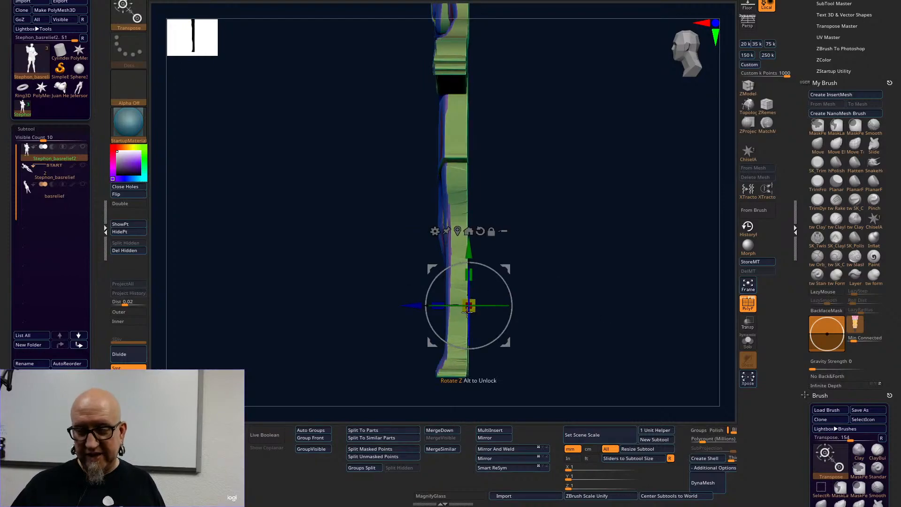
{"action": "left_click_drag", "start_coordinate": [437, 307], "coordinate": [453, 306]}
Check the extruded figure from the front and clear the mask.
{"action": "left_click_drag", "start_coordinate": [565, 122], "coordinate": [596, 299], "text": "alt"}
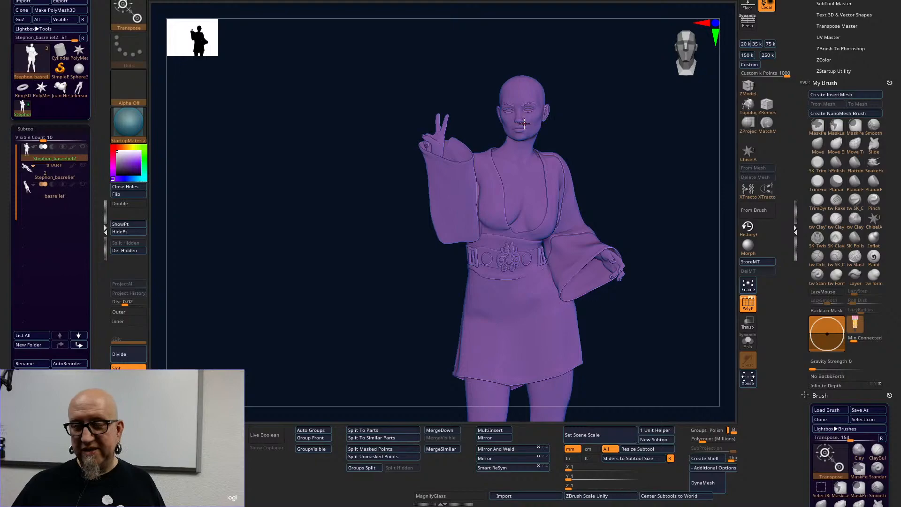
{"action": "left_click_drag", "start_coordinate": [651, 219], "coordinate": [512, 124], "text": "alt"}
{"action": "left_click_drag", "start_coordinate": [567, 197], "coordinate": [526, 190], "text": "alt"}
{"action": "left_click_drag", "start_coordinate": [460, 359], "coordinate": [565, 238], "text": "alt"}
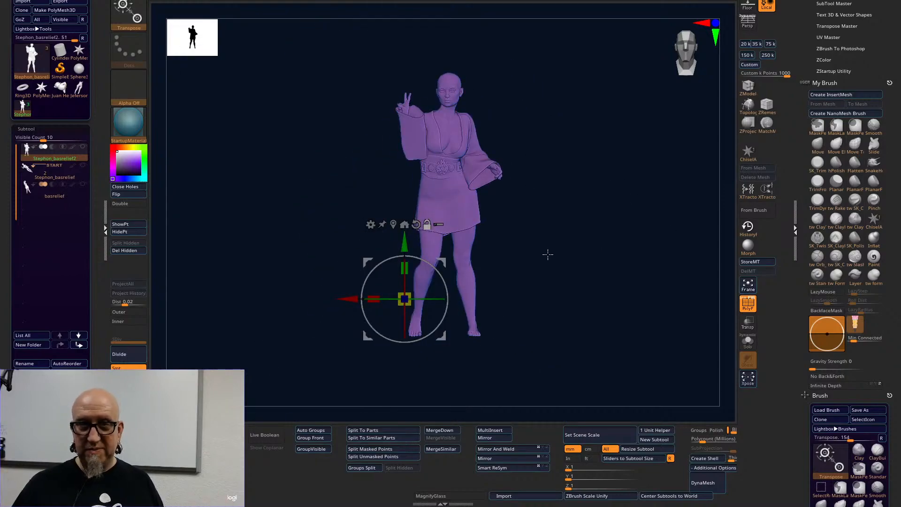
{"action": "mouse_move", "coordinate": [542, 311]}
{"action": "left_mouse_down", "text": "shift"}
{"action": "mouse_move", "coordinate": [567, 279]}
{"action": "mouse_move", "coordinate": [612, 253]}
{"action": "mouse_move", "coordinate": [587, 312]}
{"action": "mouse_move", "coordinate": [541, 294]}
{"action": "mouse_move", "coordinate": [552, 237]}
{"action": "left_mouse_up", "text": "shift"}
{"action": "left_click_drag", "start_coordinate": [316, 317], "coordinate": [671, 201], "text": "ctrl"}
With the Move brush, pull the leg's front edge from hem to ankle toward the flat back.
{"action": "mouse_move", "coordinate": [659, 240]}
{"action": "left_mouse_down", "text": "alt"}
{"action": "mouse_move", "coordinate": [525, 274]}
{"action": "mouse_move", "coordinate": [649, 423]}
{"action": "left_mouse_up", "text": "alt"}
{"action": "mouse_move", "coordinate": [627, 329]}
{"action": "left_mouse_down", "text": "alt"}
{"action": "mouse_move", "coordinate": [416, 350]}
{"action": "mouse_move", "coordinate": [347, 342]}
{"action": "left_mouse_up", "text": "alt"}
{"action": "left_click_drag", "start_coordinate": [432, 332], "coordinate": [610, 295]}
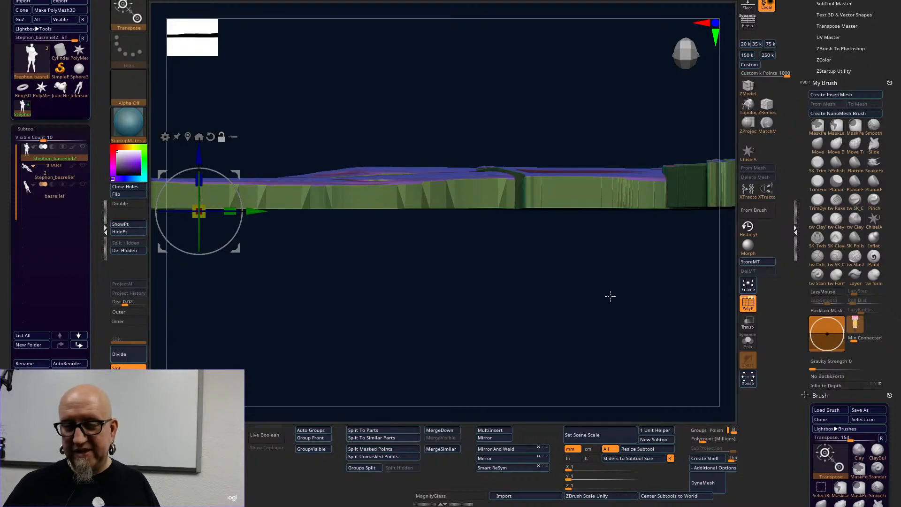
{"action": "left_click", "coordinate": [817, 143]}
{"action": "mouse_move", "coordinate": [536, 230]}
{"action": "left_mouse_down"}
{"action": "mouse_move", "coordinate": [523, 248]}
{"action": "mouse_move", "coordinate": [421, 221]}
{"action": "mouse_move", "coordinate": [471, 249]}
{"action": "mouse_move", "coordinate": [295, 204]}
{"action": "left_mouse_up"}
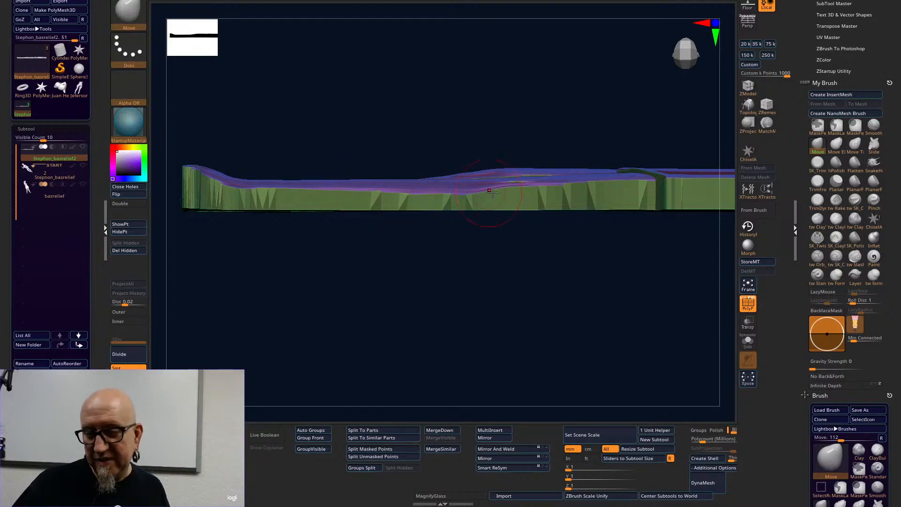
{"action": "left_click_drag", "start_coordinate": [512, 200], "coordinate": [645, 199]}
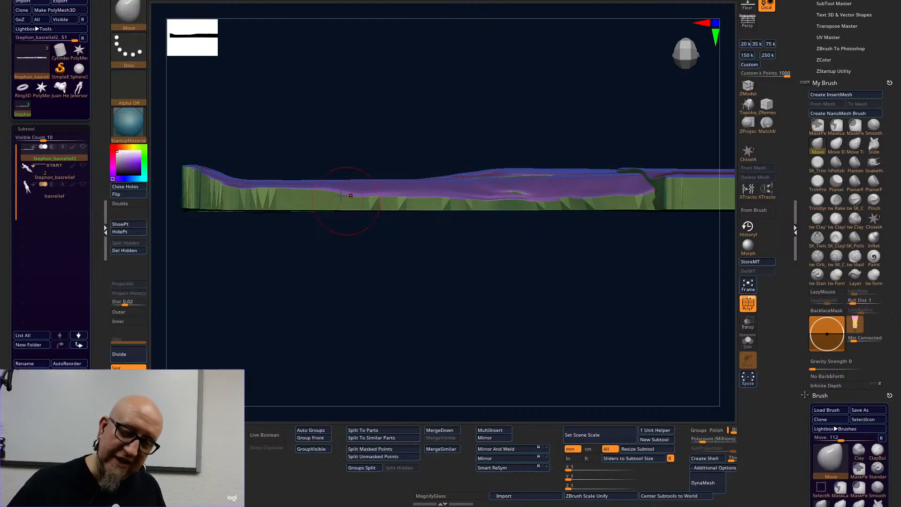
{"action": "left_click_drag", "start_coordinate": [277, 199], "coordinate": [215, 186]}
{"action": "mouse_move", "coordinate": [418, 270]}
{"action": "left_mouse_down"}
{"action": "mouse_move", "coordinate": [426, 354]}
{"action": "mouse_move", "coordinate": [439, 196]}
{"action": "mouse_move", "coordinate": [386, 322]}
{"action": "mouse_move", "coordinate": [533, 280]}
{"action": "mouse_move", "coordinate": [449, 356]}
{"action": "mouse_move", "coordinate": [405, 349]}
{"action": "left_mouse_up"}
{"action": "left_click_drag", "start_coordinate": [323, 248], "coordinate": [591, 366], "text": "alt"}
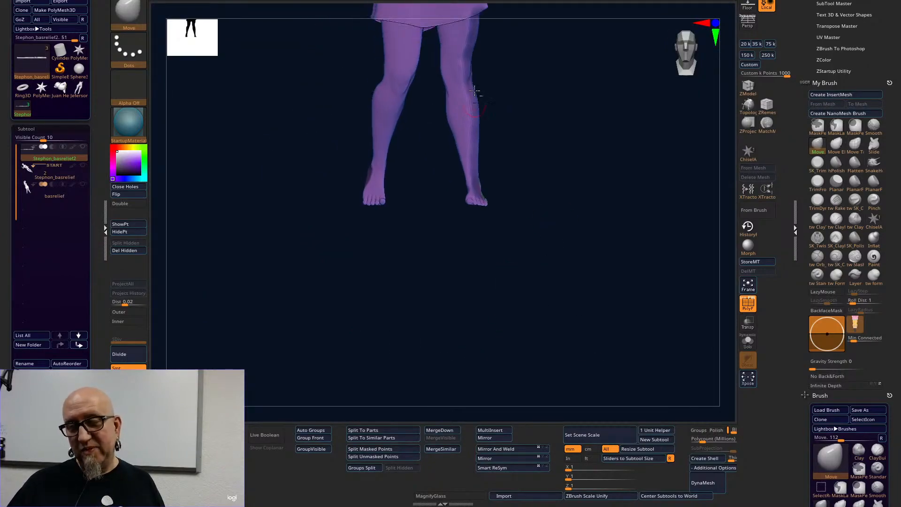
Turn off the polygroup display and choose the Slide brush for the side wall of the legs.
{"action": "key", "text": "ctrl"}
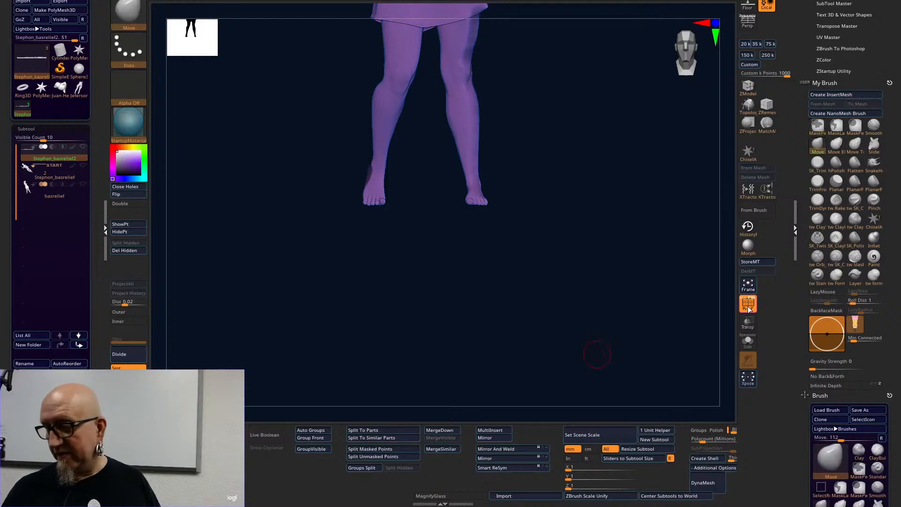
{"action": "key", "text": "shift+f"}
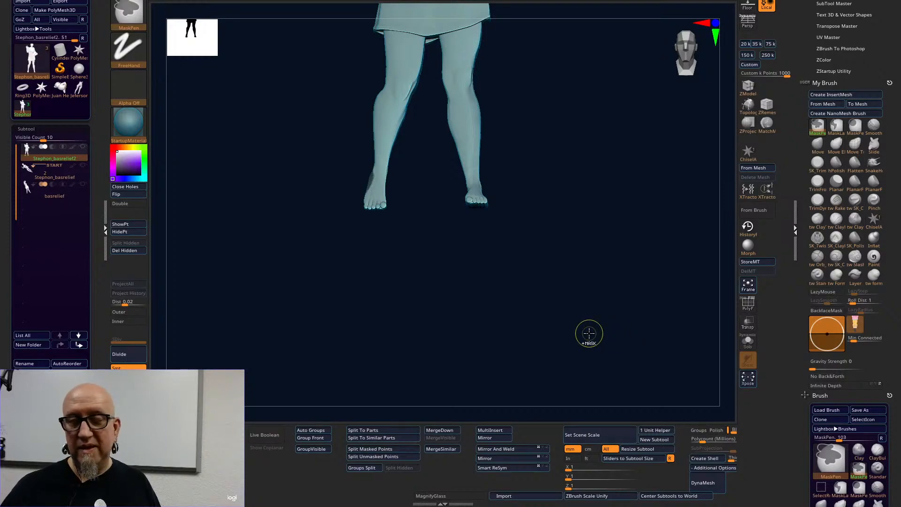
{"action": "key", "text": "b"}
{"action": "key", "text": "m"}
{"action": "key", "text": "v"}
{"action": "mouse_move", "coordinate": [590, 333]}
{"action": "left_mouse_down"}
{"action": "mouse_move", "coordinate": [581, 258]}
{"action": "mouse_move", "coordinate": [631, 311]}
{"action": "mouse_move", "coordinate": [535, 342]}
{"action": "mouse_move", "coordinate": [576, 408]}
{"action": "mouse_move", "coordinate": [657, 329]}
{"action": "left_mouse_up"}
{"action": "left_click", "coordinate": [873, 145]}
{"action": "left_click_drag", "start_coordinate": [516, 291], "coordinate": [586, 167]}
{"action": "left_click_drag", "start_coordinate": [631, 94], "coordinate": [614, 109]}
{"action": "left_click", "coordinate": [639, 128]}
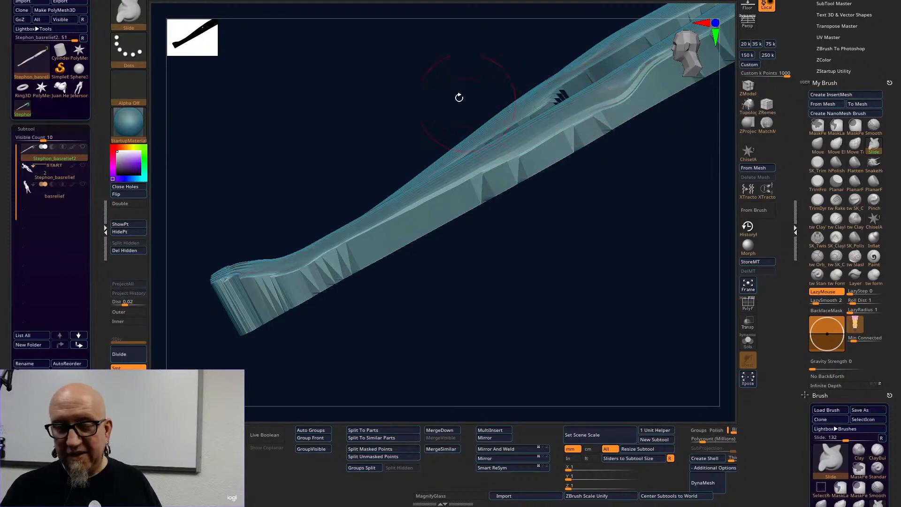
Set the Slide brush's Focal Shift to 52 and slide the surface along the side wall of the leg.
{"action": "key", "text": "space"}
{"action": "left_click_drag", "start_coordinate": [455, 100], "coordinate": [465, 100]}
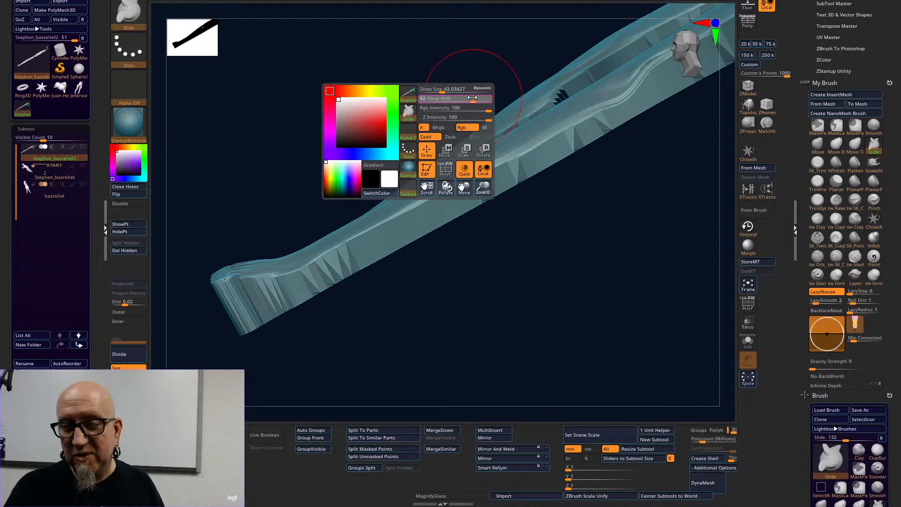
{"action": "mouse_move", "coordinate": [595, 121]}
{"action": "left_mouse_down"}
{"action": "mouse_move", "coordinate": [598, 128]}
{"action": "mouse_move", "coordinate": [671, 68]}
{"action": "mouse_move", "coordinate": [668, 75]}
{"action": "left_mouse_up"}
{"action": "left_click_drag", "start_coordinate": [515, 249], "coordinate": [458, 225]}
{"action": "left_click_drag", "start_coordinate": [496, 145], "coordinate": [679, 335], "text": "alt"}
{"action": "left_click_drag", "start_coordinate": [603, 258], "coordinate": [647, 357], "text": "alt"}
{"action": "mouse_move", "coordinate": [628, 248]}
{"action": "left_mouse_down", "text": "alt"}
{"action": "mouse_move", "coordinate": [624, 295]}
{"action": "mouse_move", "coordinate": [602, 261]}
{"action": "mouse_move", "coordinate": [604, 221]}
{"action": "mouse_move", "coordinate": [577, 263]}
{"action": "mouse_move", "coordinate": [557, 262]}
{"action": "mouse_move", "coordinate": [503, 162]}
{"action": "mouse_move", "coordinate": [527, 151]}
{"action": "left_mouse_up", "text": "alt"}
{"action": "left_click_drag", "start_coordinate": [527, 140], "coordinate": [536, 143]}
{"action": "mouse_move", "coordinate": [539, 118]}
{"action": "left_mouse_down"}
{"action": "mouse_move", "coordinate": [551, 120]}
{"action": "mouse_move", "coordinate": [578, 73]}
{"action": "mouse_move", "coordinate": [612, 53]}
{"action": "left_mouse_up"}
{"action": "mouse_move", "coordinate": [499, 168]}
{"action": "left_mouse_down"}
{"action": "mouse_move", "coordinate": [507, 170]}
{"action": "mouse_move", "coordinate": [493, 192]}
{"action": "left_mouse_up"}
Slide the surface along the lower leg's and foot's side wall toward the flat back.
{"action": "left_click_drag", "start_coordinate": [503, 289], "coordinate": [617, 138], "text": "alt"}
{"action": "left_click_drag", "start_coordinate": [498, 133], "coordinate": [506, 133]}
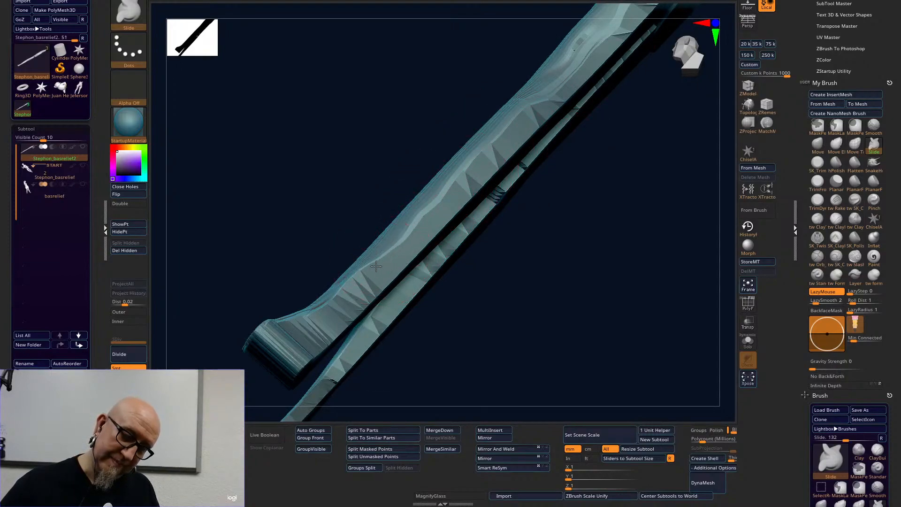
{"action": "mouse_move", "coordinate": [355, 281]}
{"action": "left_mouse_down"}
{"action": "mouse_move", "coordinate": [365, 283]}
{"action": "mouse_move", "coordinate": [344, 303]}
{"action": "left_mouse_up"}
{"action": "mouse_move", "coordinate": [475, 309]}
{"action": "left_mouse_down", "text": "alt"}
{"action": "mouse_move", "coordinate": [600, 208]}
{"action": "mouse_move", "coordinate": [543, 211]}
{"action": "left_mouse_up", "text": "alt"}
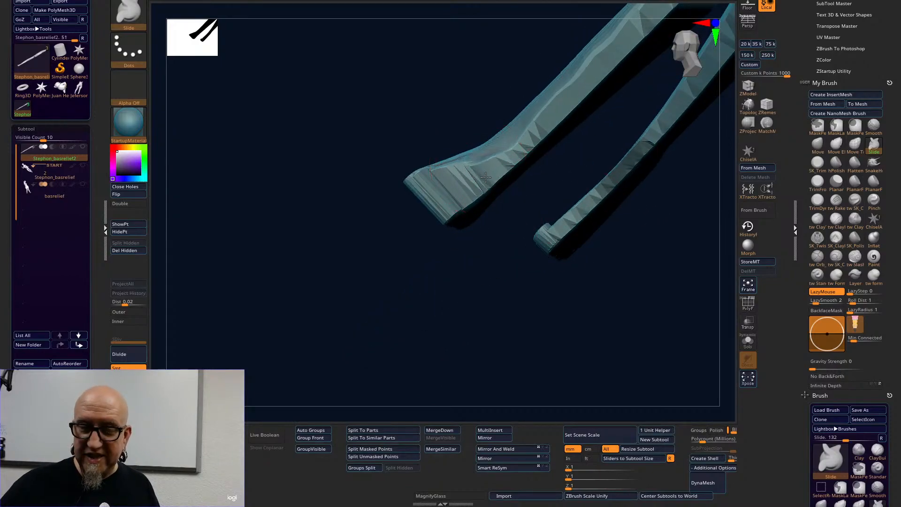
{"action": "left_click_drag", "start_coordinate": [436, 193], "coordinate": [438, 192]}
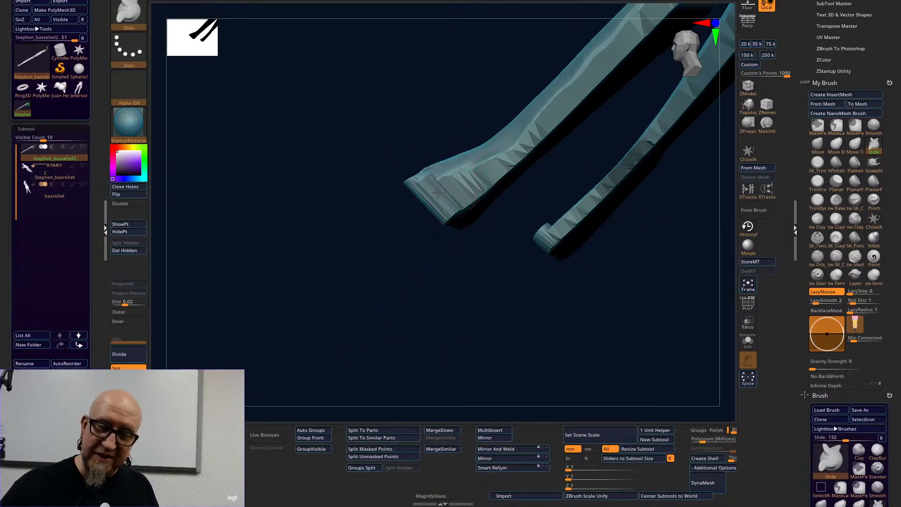
{"action": "mouse_move", "coordinate": [508, 226]}
{"action": "left_mouse_down"}
{"action": "mouse_move", "coordinate": [532, 353]}
{"action": "mouse_move", "coordinate": [514, 330]}
{"action": "left_mouse_up"}
{"action": "mouse_move", "coordinate": [577, 251]}
{"action": "left_mouse_down", "text": "alt"}
{"action": "mouse_move", "coordinate": [440, 341]}
{"action": "mouse_move", "coordinate": [380, 207]}
{"action": "mouse_move", "coordinate": [513, 258]}
{"action": "mouse_move", "coordinate": [577, 325]}
{"action": "mouse_move", "coordinate": [563, 322]}
{"action": "left_mouse_up", "text": "alt"}
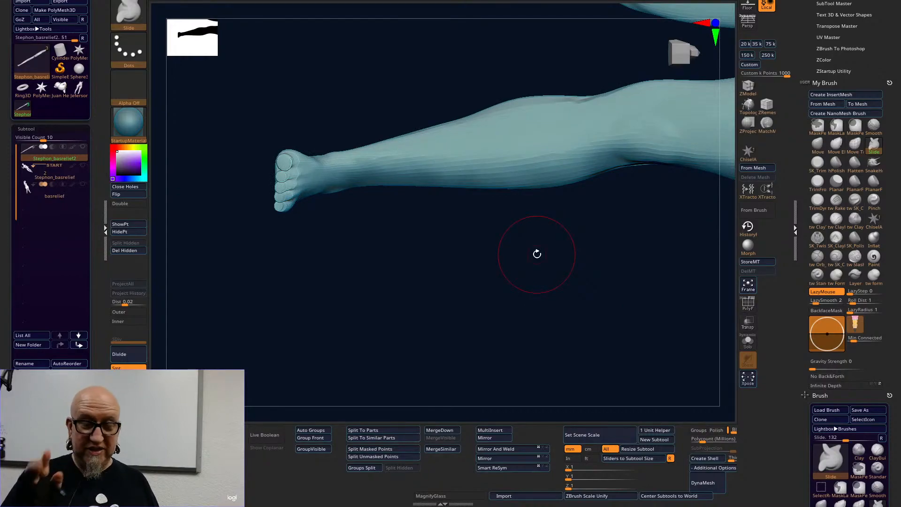
Reduce the brush size, smooth the reshaped edge along the lower leg, and return to the full front view.
{"action": "key", "text": "space"}
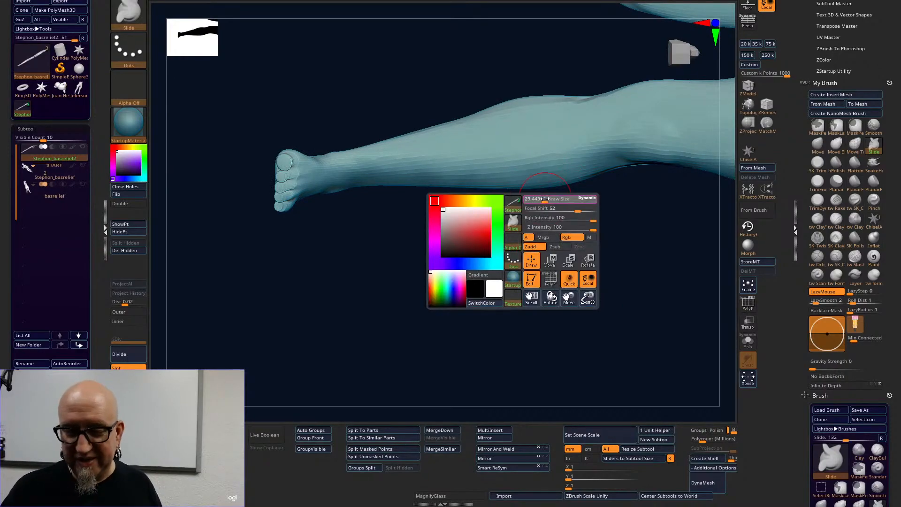
{"action": "left_click_drag", "start_coordinate": [400, 161], "coordinate": [635, 174], "text": "shift"}
{"action": "left_click_drag", "start_coordinate": [578, 244], "coordinate": [323, 255], "text": "alt"}
{"action": "mouse_move", "coordinate": [484, 175]}
{"action": "left_mouse_down", "text": "shift"}
{"action": "mouse_move", "coordinate": [506, 157]}
{"action": "mouse_move", "coordinate": [528, 188]}
{"action": "left_mouse_up", "text": "shift"}
{"action": "left_click_drag", "start_coordinate": [614, 323], "coordinate": [555, 322], "text": "alt"}
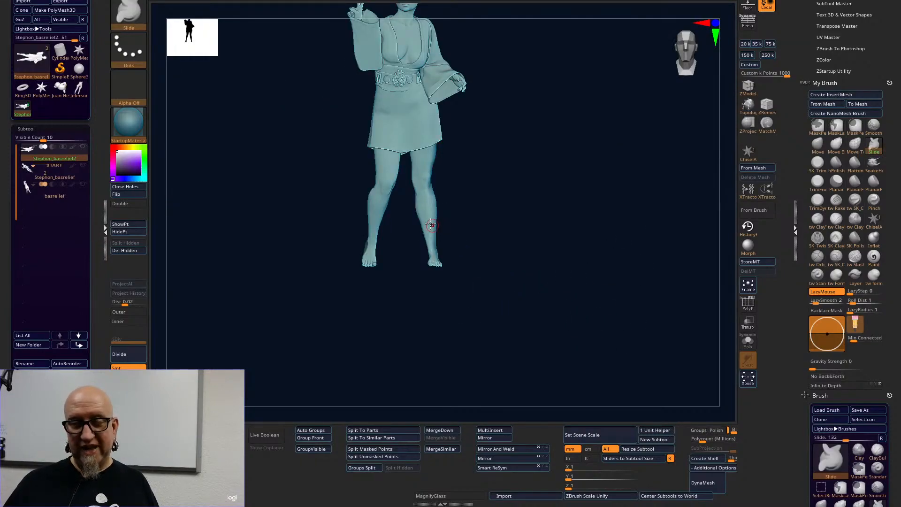
{"action": "left_click_drag", "start_coordinate": [528, 136], "coordinate": [603, 210], "text": "alt"}
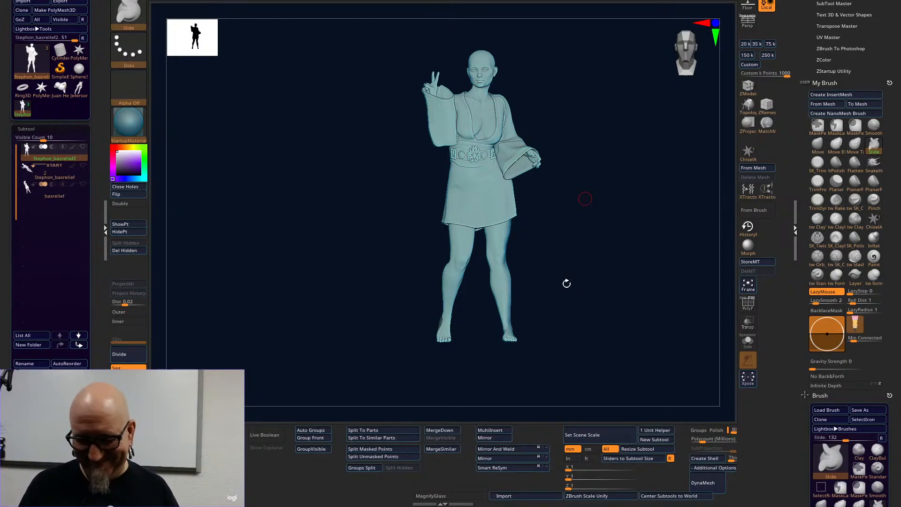
Enlarge the Slide brush and slide and smooth the surface along the relief's side wall, seen edge-on.
{"action": "left_click_drag", "start_coordinate": [567, 280], "coordinate": [434, 299]}
{"action": "key", "text": "space"}
{"action": "left_click_drag", "start_coordinate": [461, 240], "coordinate": [465, 240]}
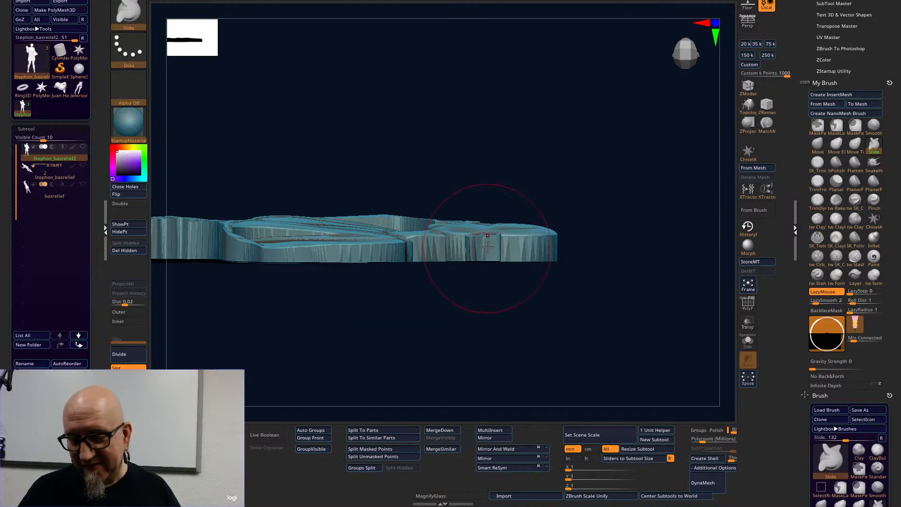
{"action": "left_click_drag", "start_coordinate": [448, 239], "coordinate": [420, 251]}
{"action": "left_click_drag", "start_coordinate": [516, 235], "coordinate": [552, 240]}
{"action": "mouse_move", "coordinate": [642, 242]}
{"action": "left_mouse_down", "text": "shift"}
{"action": "mouse_move", "coordinate": [558, 242]}
{"action": "mouse_move", "coordinate": [611, 249]}
{"action": "left_mouse_up", "text": "shift"}
Reduce the brush size at the head, switch temporarily to smoothing, and return to the full front view.
{"action": "left_click_drag", "start_coordinate": [626, 308], "coordinate": [580, 304]}
{"action": "mouse_move", "coordinate": [610, 240]}
{"action": "left_mouse_down"}
{"action": "mouse_move", "coordinate": [623, 255]}
{"action": "mouse_move", "coordinate": [590, 250]}
{"action": "left_mouse_up"}
{"action": "mouse_move", "coordinate": [579, 281]}
{"action": "left_mouse_down"}
{"action": "mouse_move", "coordinate": [585, 338]}
{"action": "mouse_move", "coordinate": [571, 402]}
{"action": "mouse_move", "coordinate": [520, 201]}
{"action": "mouse_move", "coordinate": [533, 190]}
{"action": "left_mouse_up"}
{"action": "key", "text": "space"}
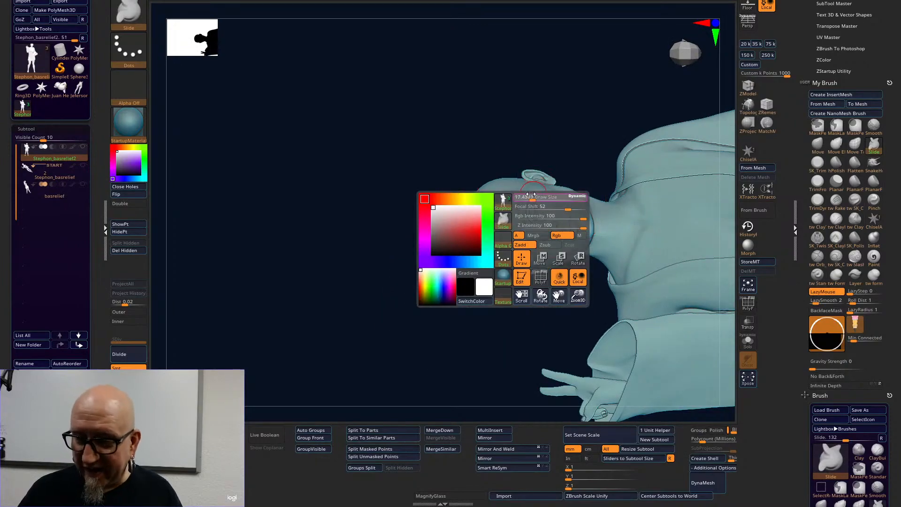
{"action": "key", "text": "shift"}
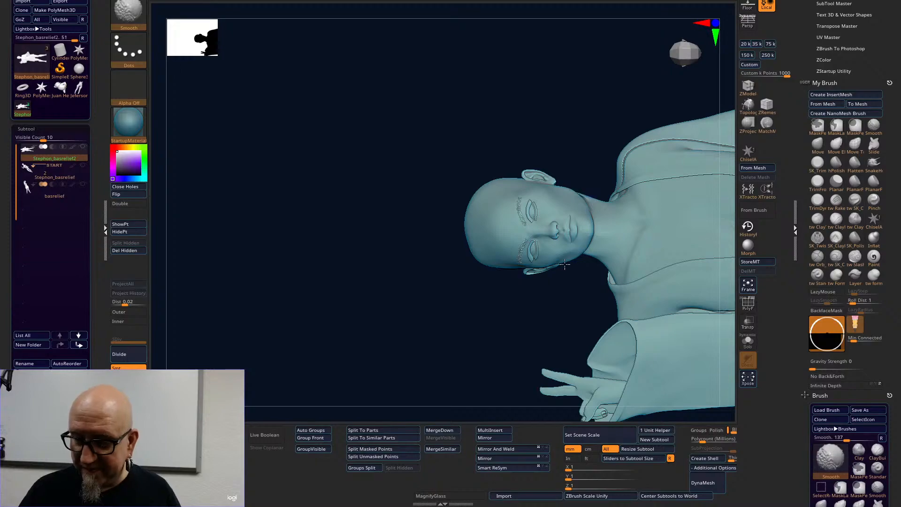
{"action": "left_click_drag", "start_coordinate": [565, 328], "coordinate": [660, 271]}
{"action": "left_click_drag", "start_coordinate": [685, 319], "coordinate": [565, 180], "text": "alt"}
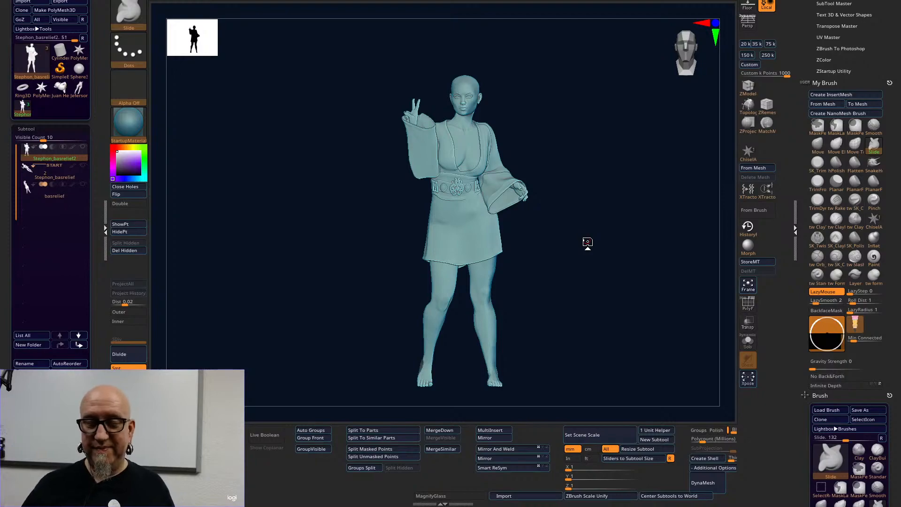
Inspect the relief from below, resize the Slide brush, and slide the surface along the leg's side wall.
{"action": "left_click_drag", "start_coordinate": [591, 321], "coordinate": [573, 228], "text": "alt"}
{"action": "left_click_drag", "start_coordinate": [541, 310], "coordinate": [570, 423], "text": "alt"}
{"action": "left_click_drag", "start_coordinate": [633, 197], "coordinate": [432, 299], "text": "alt"}
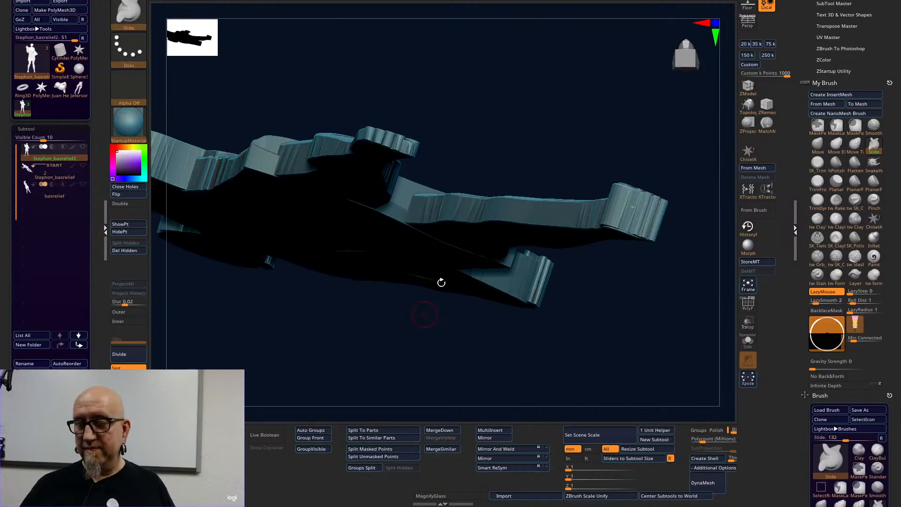
{"action": "key", "text": "space"}
{"action": "mouse_move", "coordinate": [450, 213]}
{"action": "left_mouse_down"}
{"action": "mouse_move", "coordinate": [458, 212]}
{"action": "mouse_move", "coordinate": [416, 207]}
{"action": "mouse_move", "coordinate": [406, 217]}
{"action": "left_mouse_up"}
Smooth the inner contour of the figure's left leg from the thigh down to the calf.
{"action": "mouse_move", "coordinate": [419, 306]}
{"action": "left_mouse_down"}
{"action": "mouse_move", "coordinate": [424, 328]}
{"action": "mouse_move", "coordinate": [439, 217]}
{"action": "mouse_move", "coordinate": [433, 231]}
{"action": "mouse_move", "coordinate": [449, 222]}
{"action": "mouse_move", "coordinate": [442, 236]}
{"action": "mouse_move", "coordinate": [502, 274]}
{"action": "left_mouse_up"}
{"action": "left_click_drag", "start_coordinate": [509, 262], "coordinate": [511, 279]}
{"action": "left_click_drag", "start_coordinate": [518, 268], "coordinate": [522, 285]}
{"action": "left_click_drag", "start_coordinate": [541, 358], "coordinate": [537, 399]}
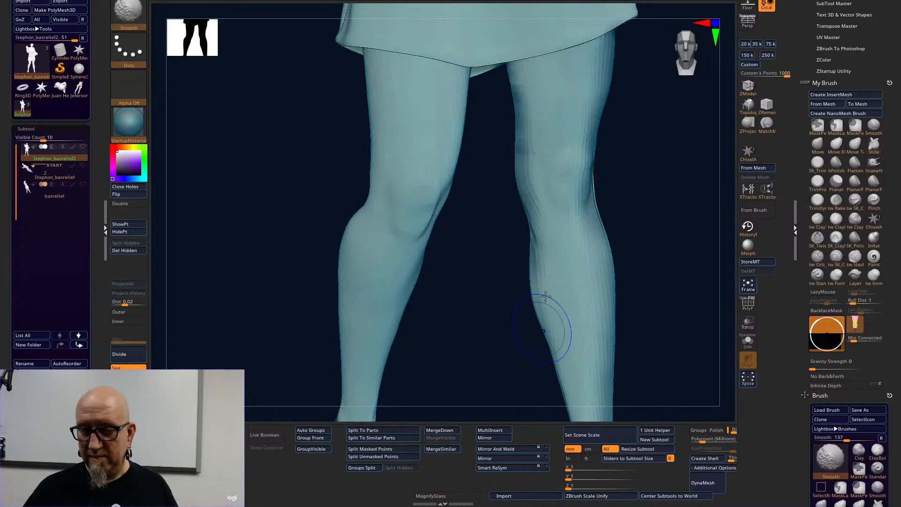
{"action": "left_click_drag", "start_coordinate": [540, 231], "coordinate": [534, 188], "text": "shift"}
{"action": "left_click_drag", "start_coordinate": [532, 135], "coordinate": [516, 85], "text": "shift"}
{"action": "left_click_drag", "start_coordinate": [524, 197], "coordinate": [547, 310], "text": "shift"}
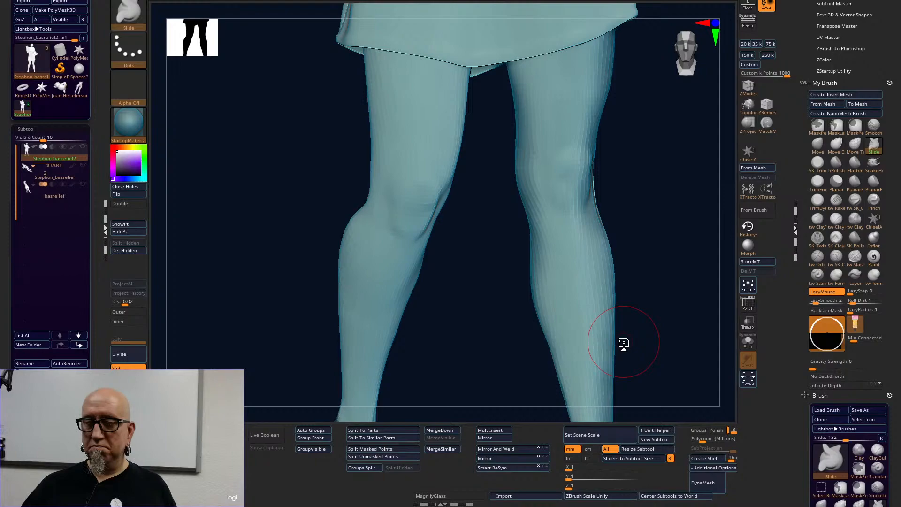
{"action": "left_click_drag", "start_coordinate": [624, 342], "coordinate": [562, 282], "text": "alt"}
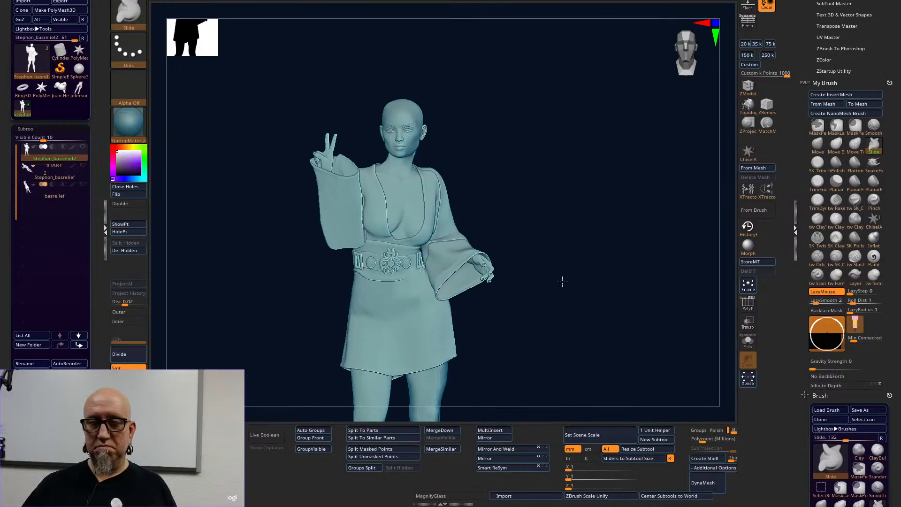
Turn on the polygroup display and run Auto Groups on the relief figure.
{"action": "left_click", "coordinate": [747, 305]}
{"action": "left_click", "coordinate": [747, 304]}
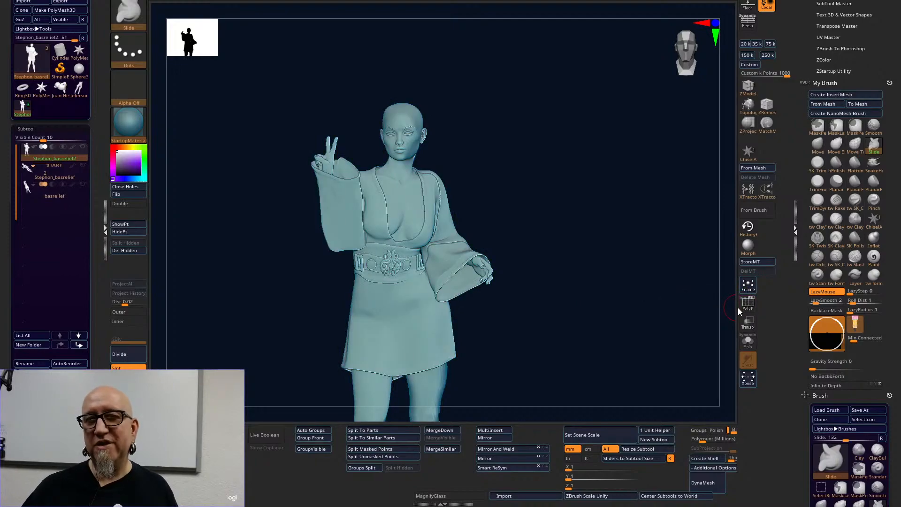
{"action": "left_click_drag", "start_coordinate": [559, 291], "coordinate": [547, 272], "text": "alt"}
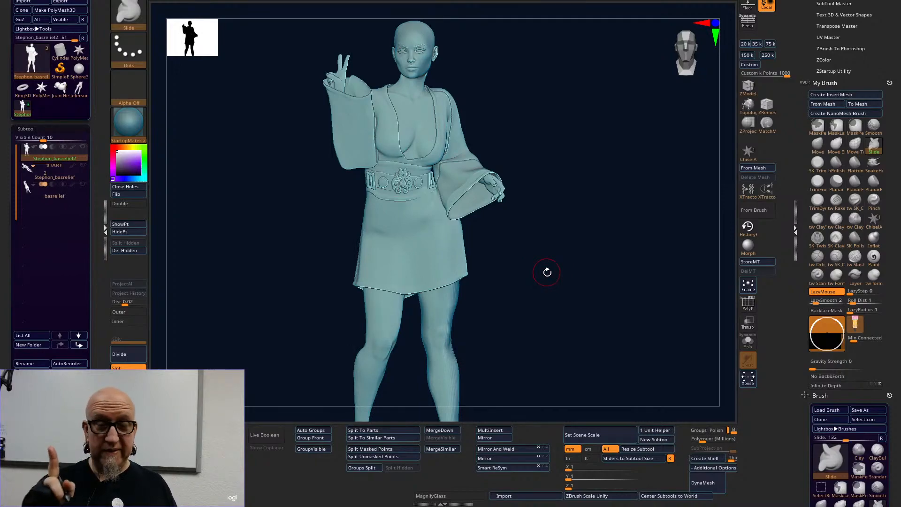
{"action": "left_click", "coordinate": [747, 304]}
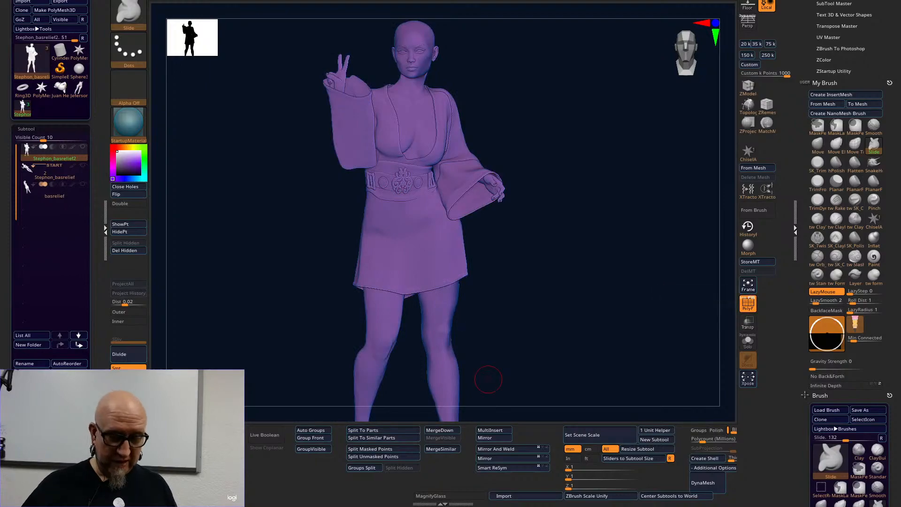
{"action": "left_click", "coordinate": [308, 449]}
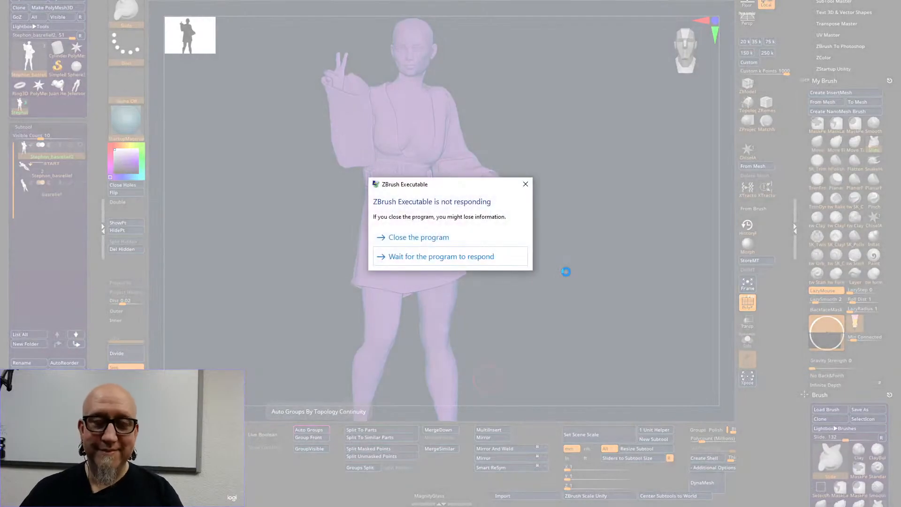
Choose to wait for the unresponsive program each time the not-responding alert appears.
{"action": "left_click", "coordinate": [476, 257]}
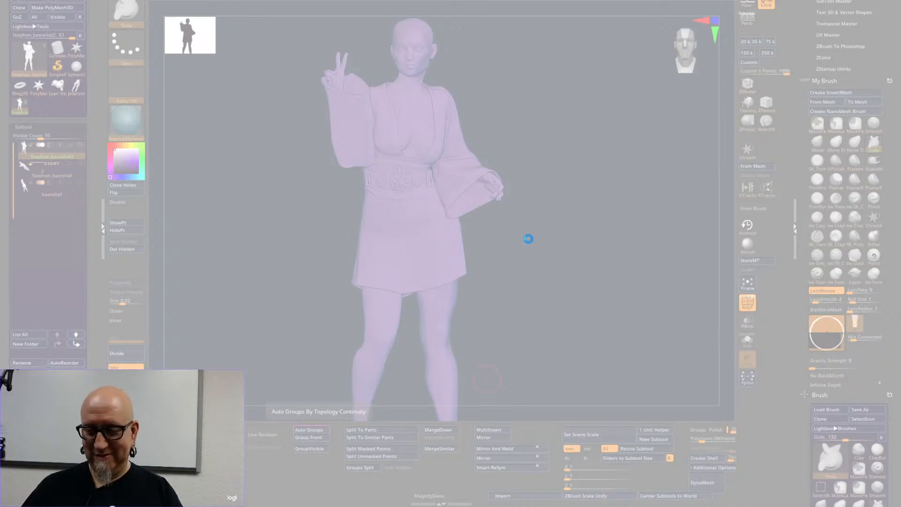
{"action": "left_click", "coordinate": [508, 261]}
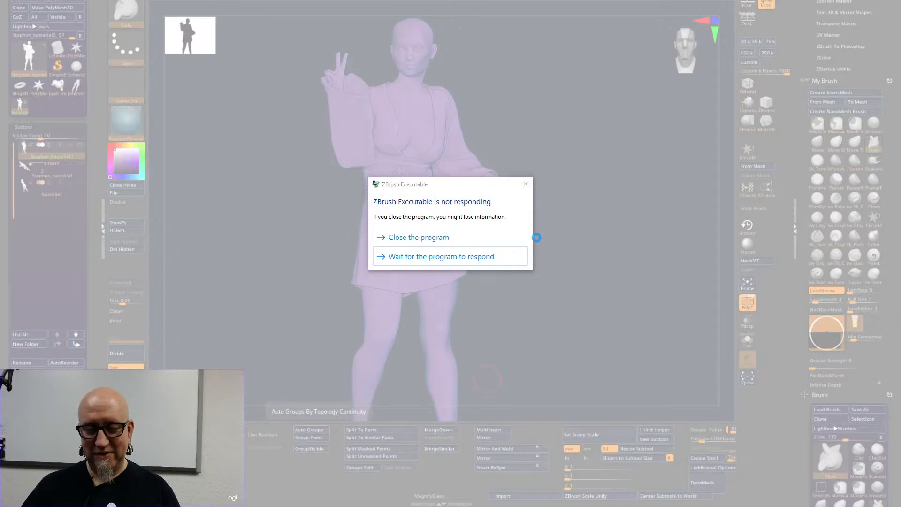
{"action": "left_click", "coordinate": [487, 263]}
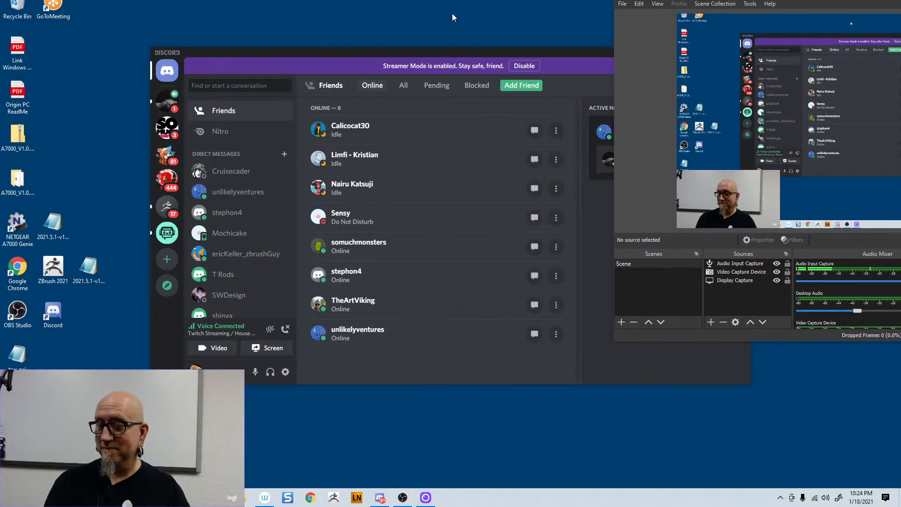
Move the OBS window aside, minimize Discord, then relaunch ZBrush and wait for it to respond.
{"action": "left_click_drag", "start_coordinate": [703, 0], "coordinate": [900, 4]}
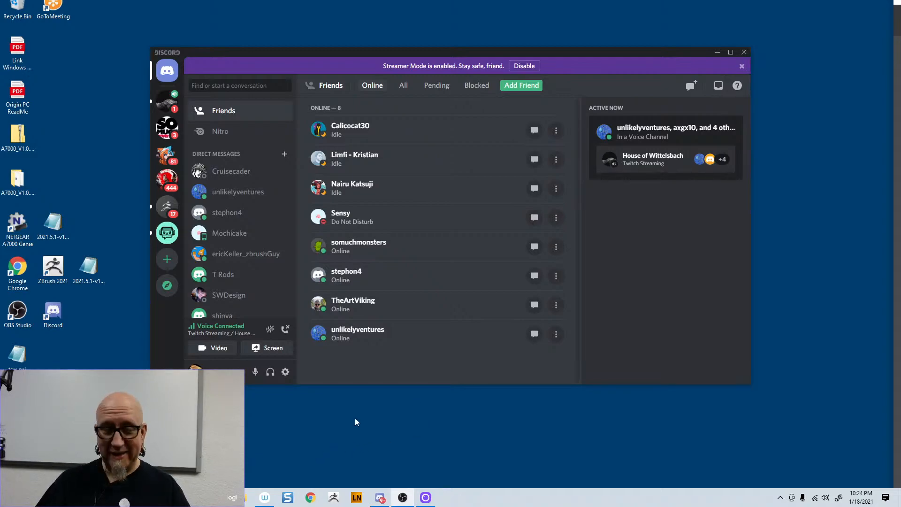
{"action": "left_click", "coordinate": [717, 53]}
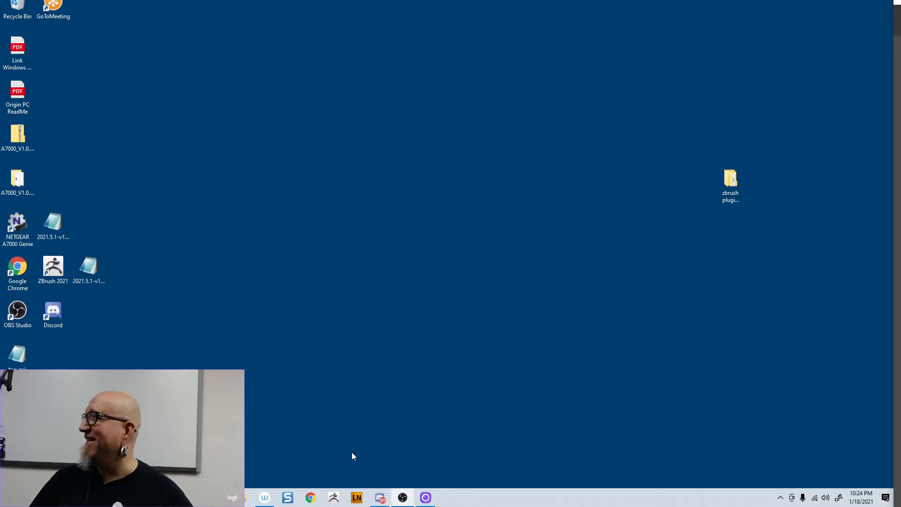
{"action": "left_click", "coordinate": [337, 497]}
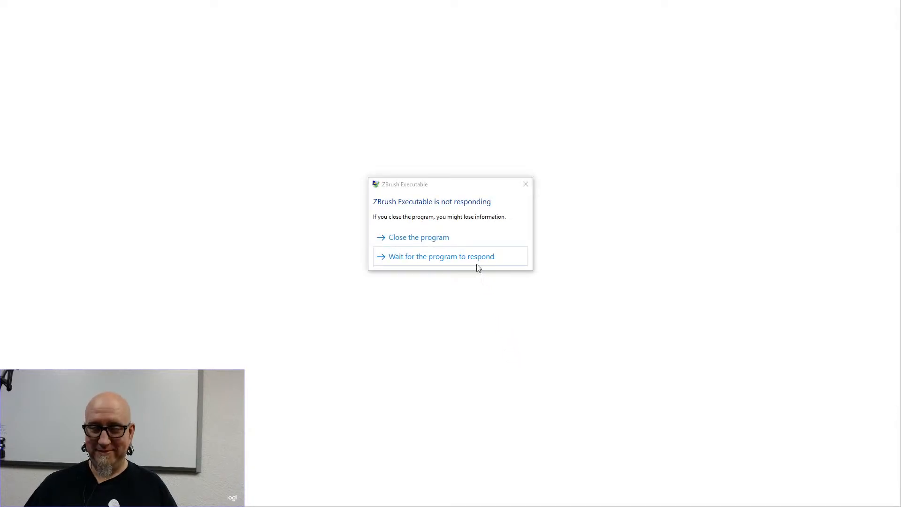
{"action": "left_click", "coordinate": [470, 259]}
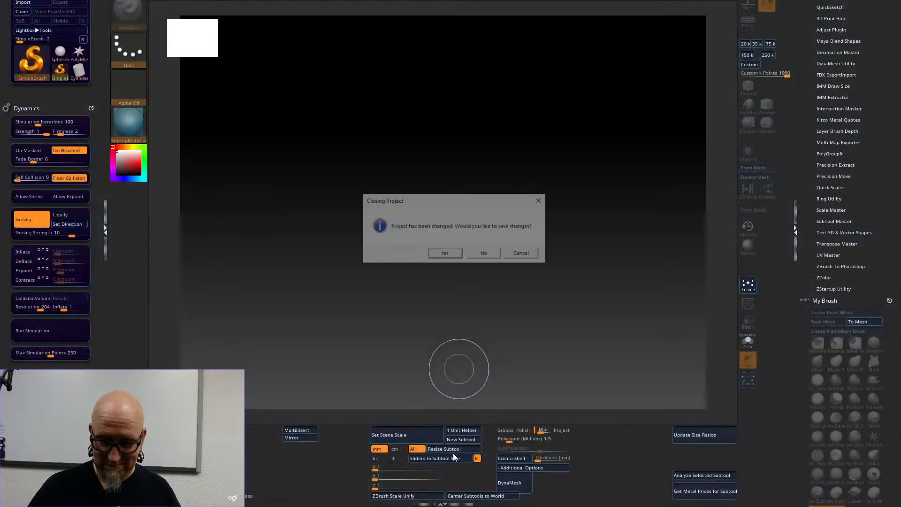
Decline saving the startup project, close the Home Page and dismiss the abnormal-termination note.
{"action": "left_click", "coordinate": [490, 256]}
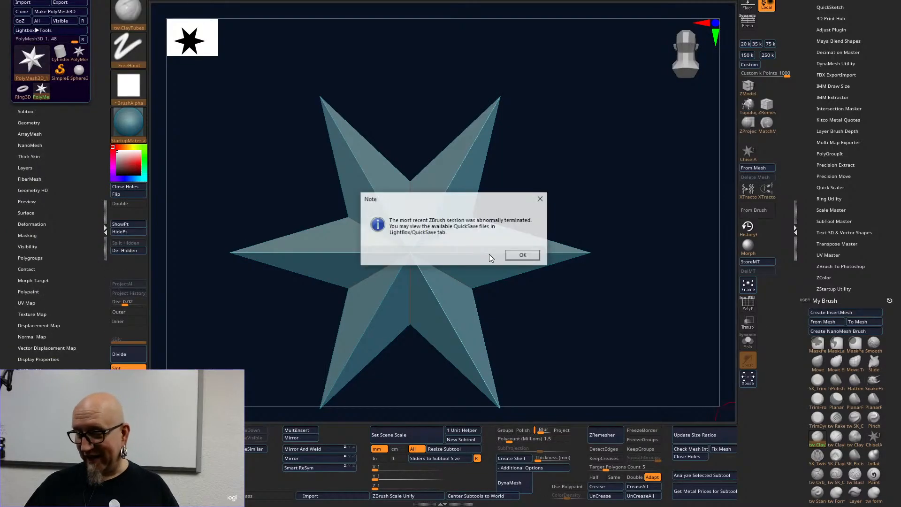
{"action": "left_click", "coordinate": [523, 255]}
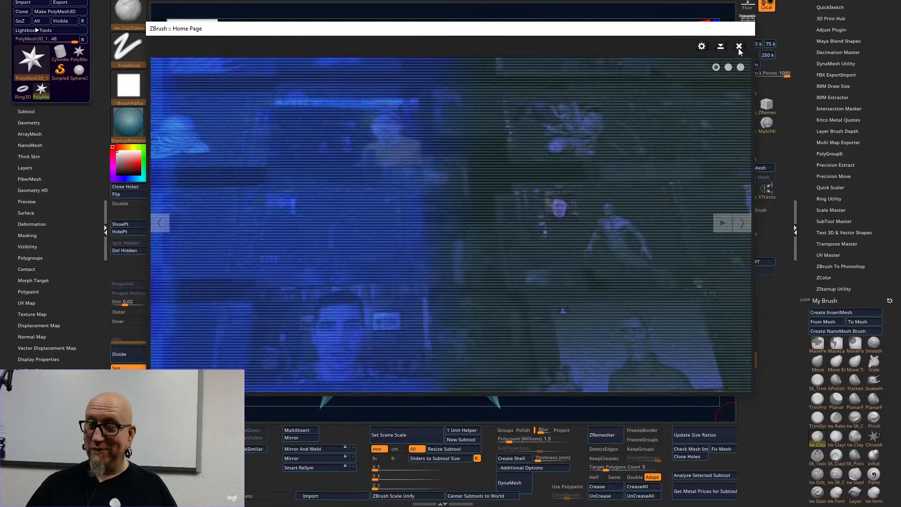
{"action": "left_click", "coordinate": [738, 46]}
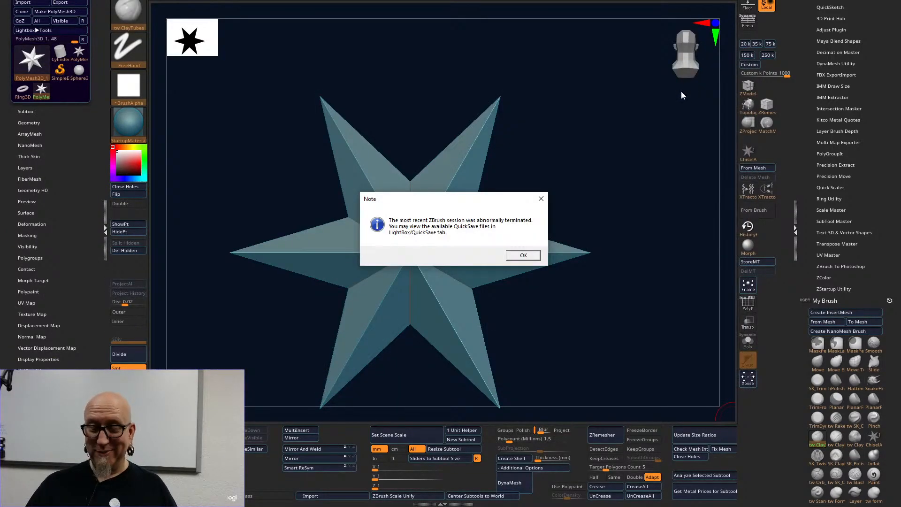
{"action": "left_click", "coordinate": [523, 255]}
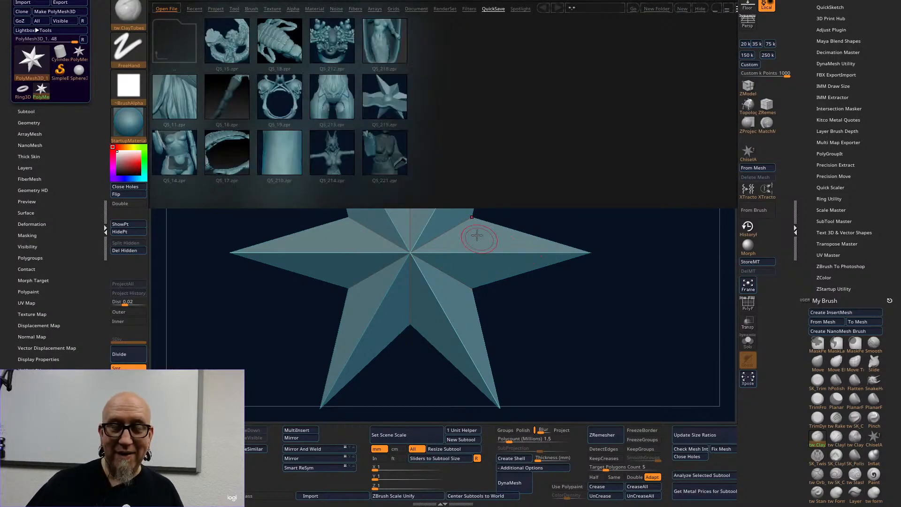
Open the QuickSave file QS_221.zpr without saving the current project, and clear the mask on the figure.
{"action": "double_click", "coordinate": [384, 147]}
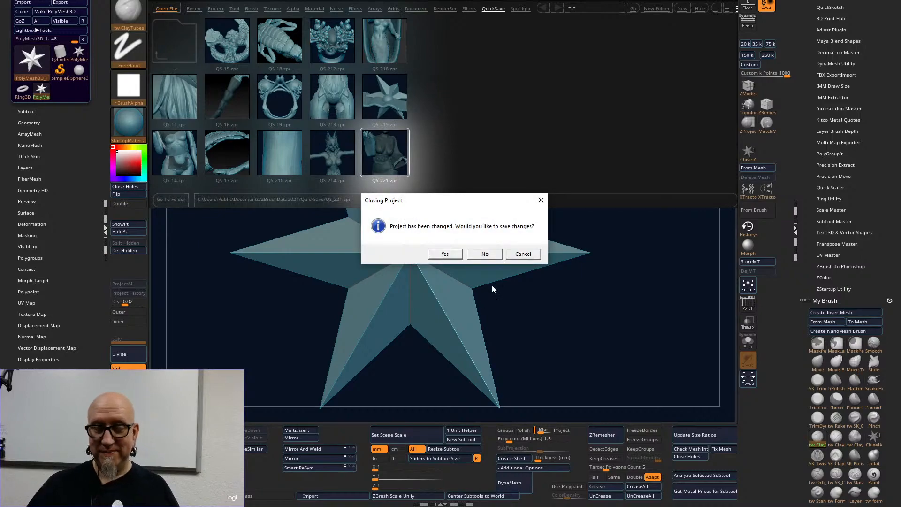
{"action": "left_click", "coordinate": [491, 255]}
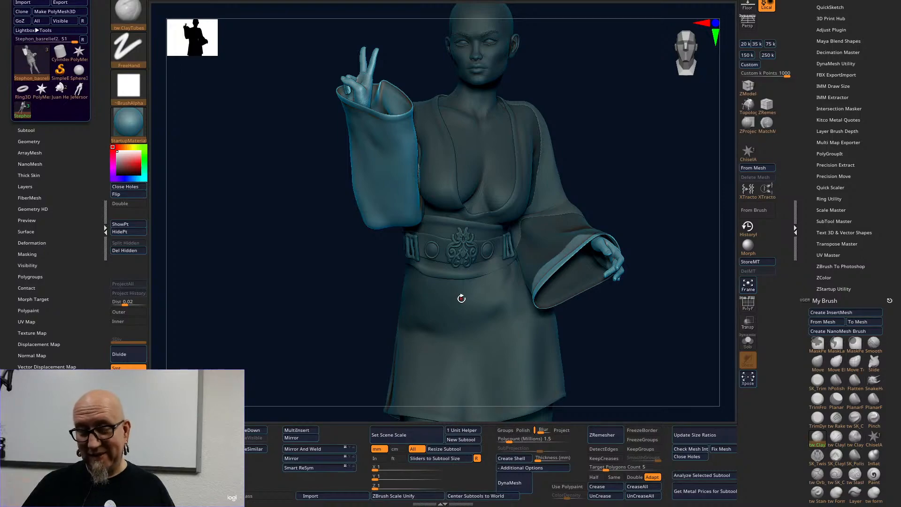
{"action": "left_click", "coordinate": [635, 383], "text": "ctrl"}
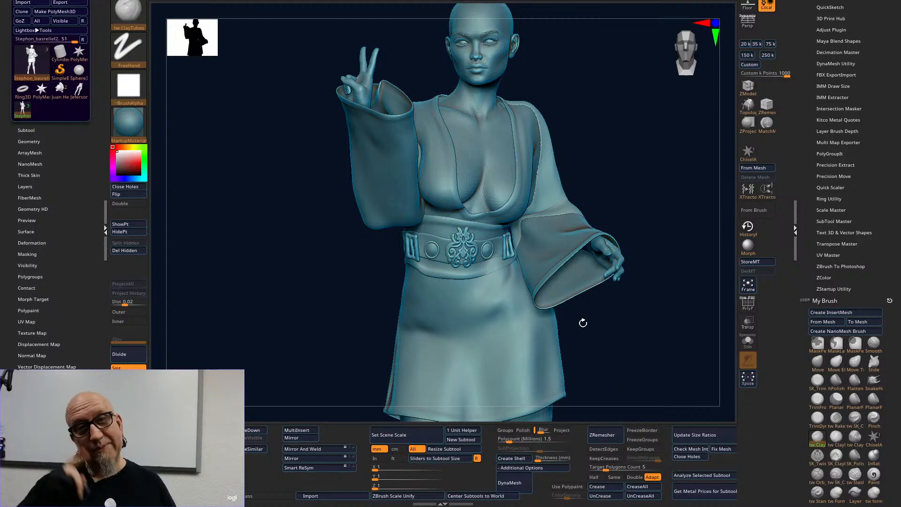
Turn on the polygroup wireframe display and assign the whole robed figure to a single polygroup.
{"action": "left_click_drag", "start_coordinate": [635, 340], "coordinate": [599, 304], "text": "alt"}
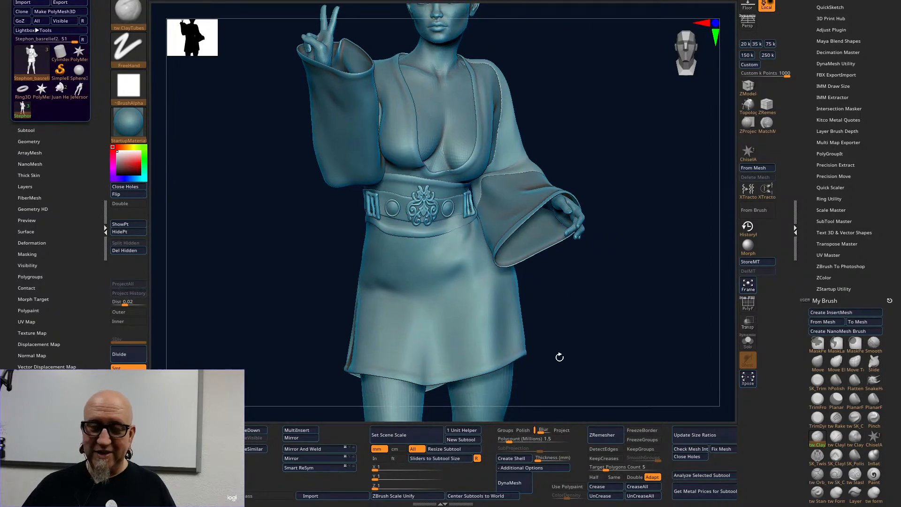
{"action": "left_click", "coordinate": [747, 302]}
{"action": "mouse_move", "coordinate": [645, 313]}
{"action": "left_mouse_down"}
{"action": "mouse_move", "coordinate": [647, 297]}
{"action": "mouse_move", "coordinate": [649, 322]}
{"action": "mouse_move", "coordinate": [639, 319]}
{"action": "left_mouse_up"}
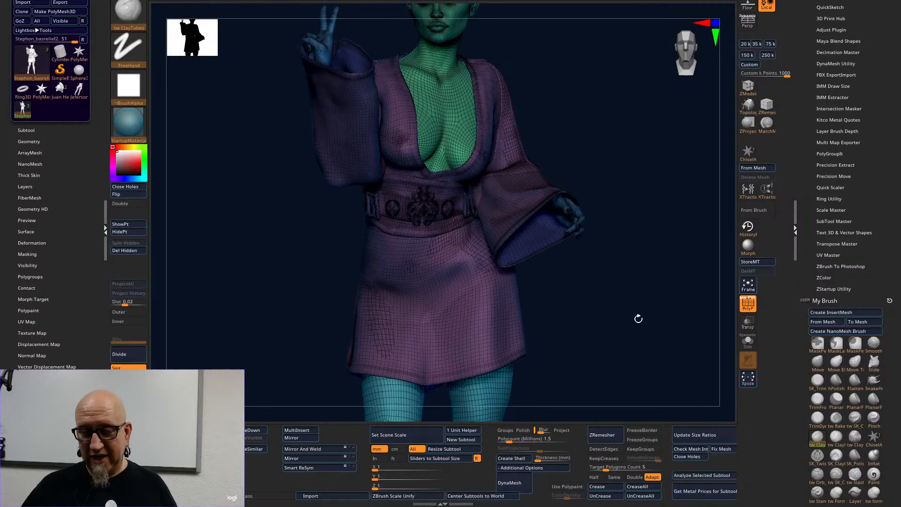
{"action": "key", "text": "ctrl"}
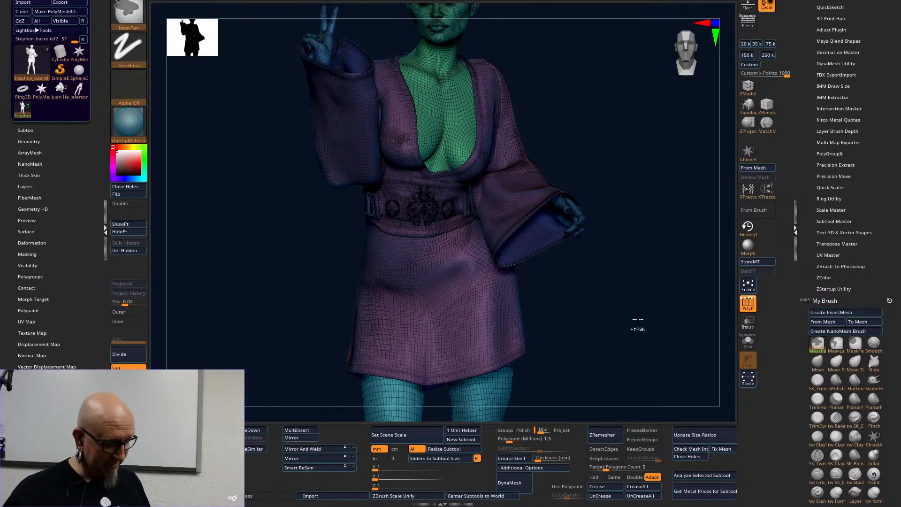
{"action": "key", "text": "ctrl+w"}
{"action": "mouse_move", "coordinate": [638, 319]}
{"action": "left_mouse_down"}
{"action": "mouse_move", "coordinate": [613, 326]}
{"action": "mouse_move", "coordinate": [567, 307]}
{"action": "left_mouse_up"}
{"action": "key", "text": "shift"}
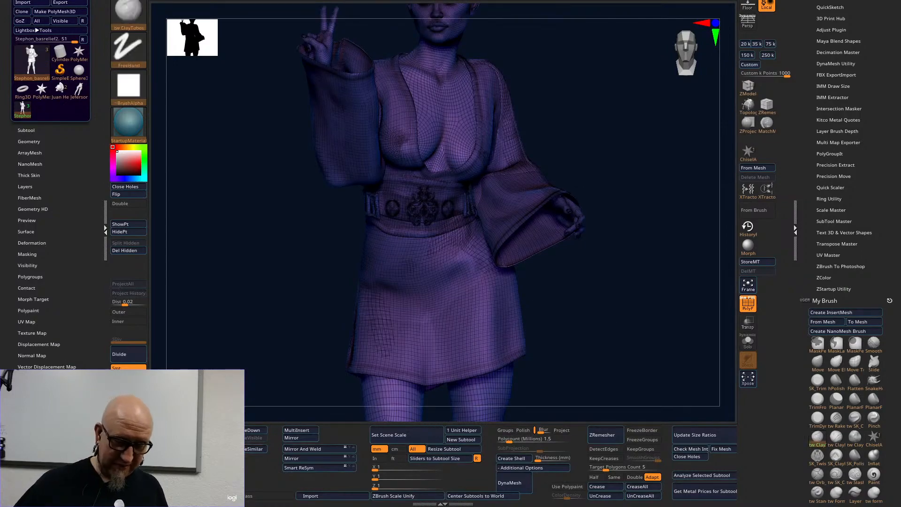
{"action": "left_click_drag", "start_coordinate": [230, 482], "coordinate": [297, 463]}
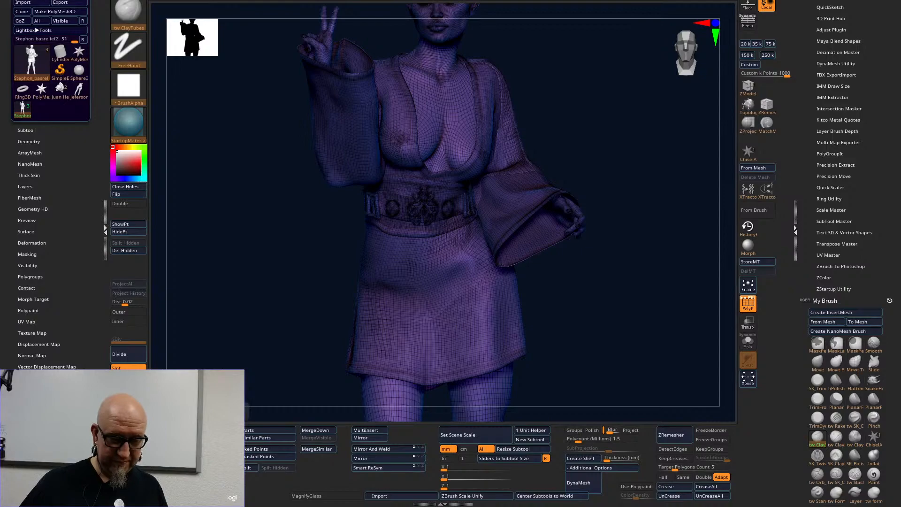